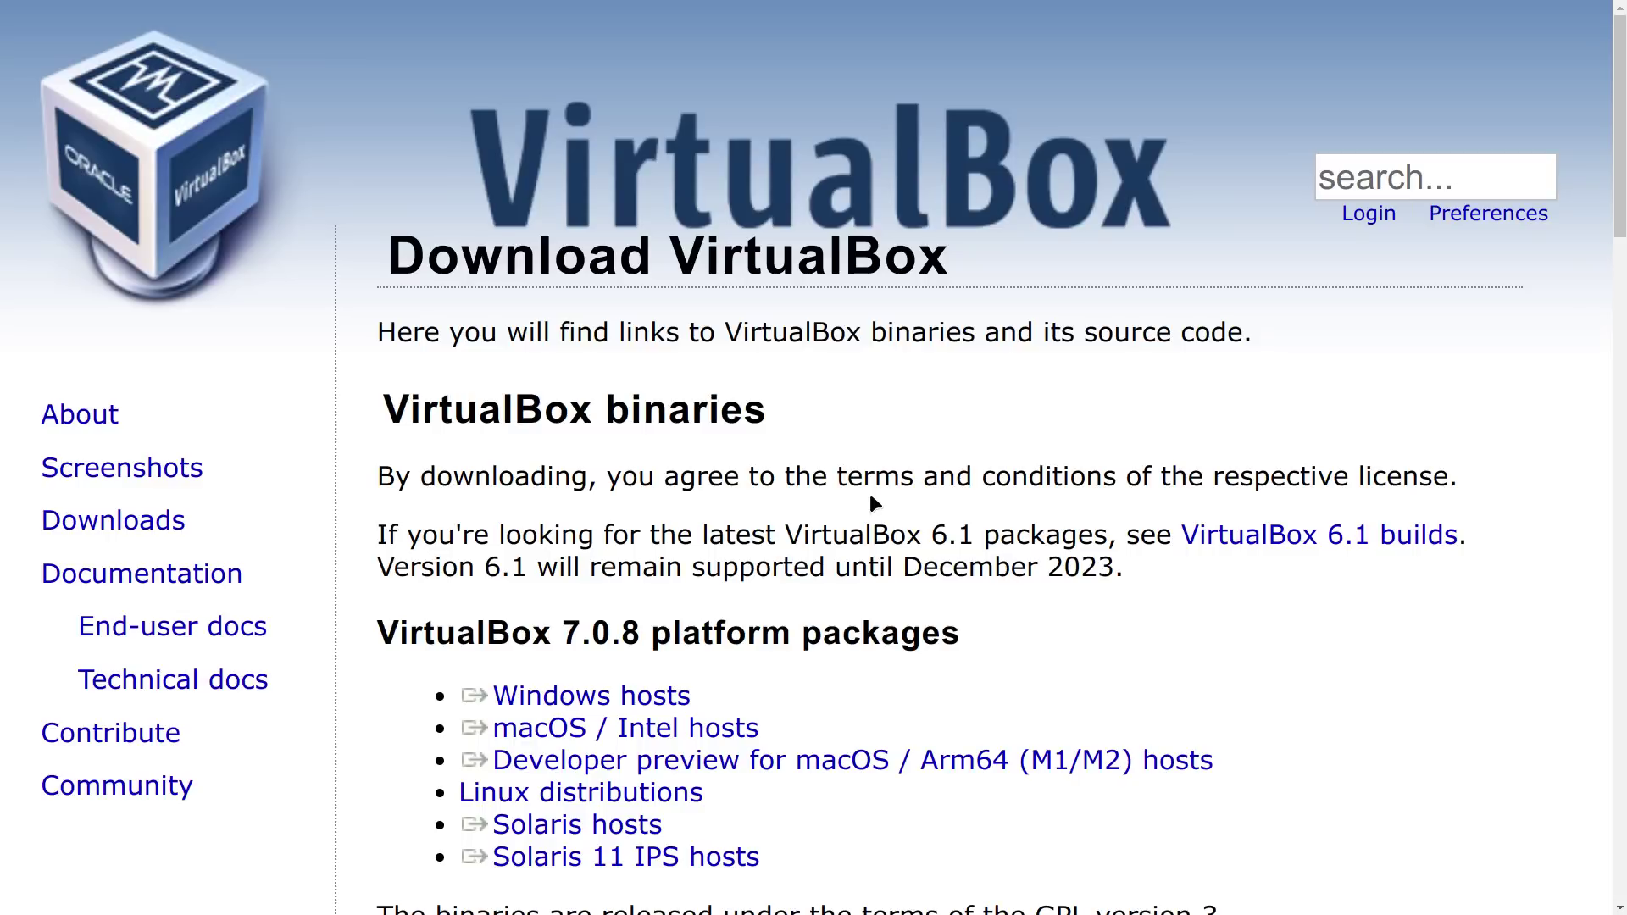
# Step: Scroll to the 7.0.8 platform packages and follow the 'Linux distributions' link
pyautogui.scroll(-7, 873, 501)
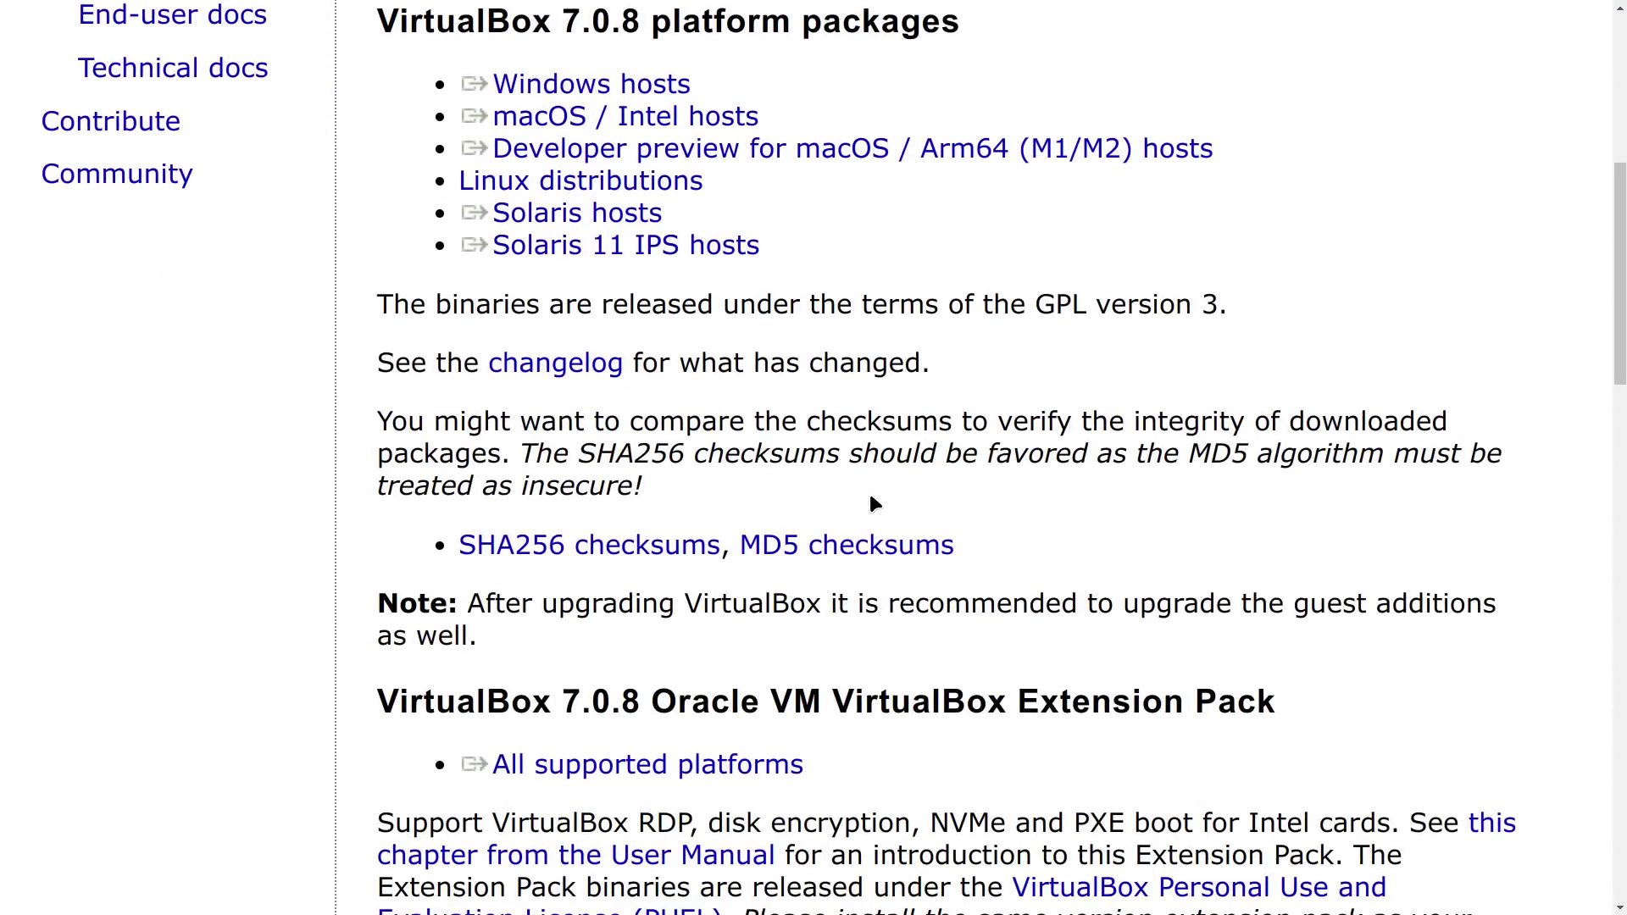
pyautogui.tripleClick(685, 184)
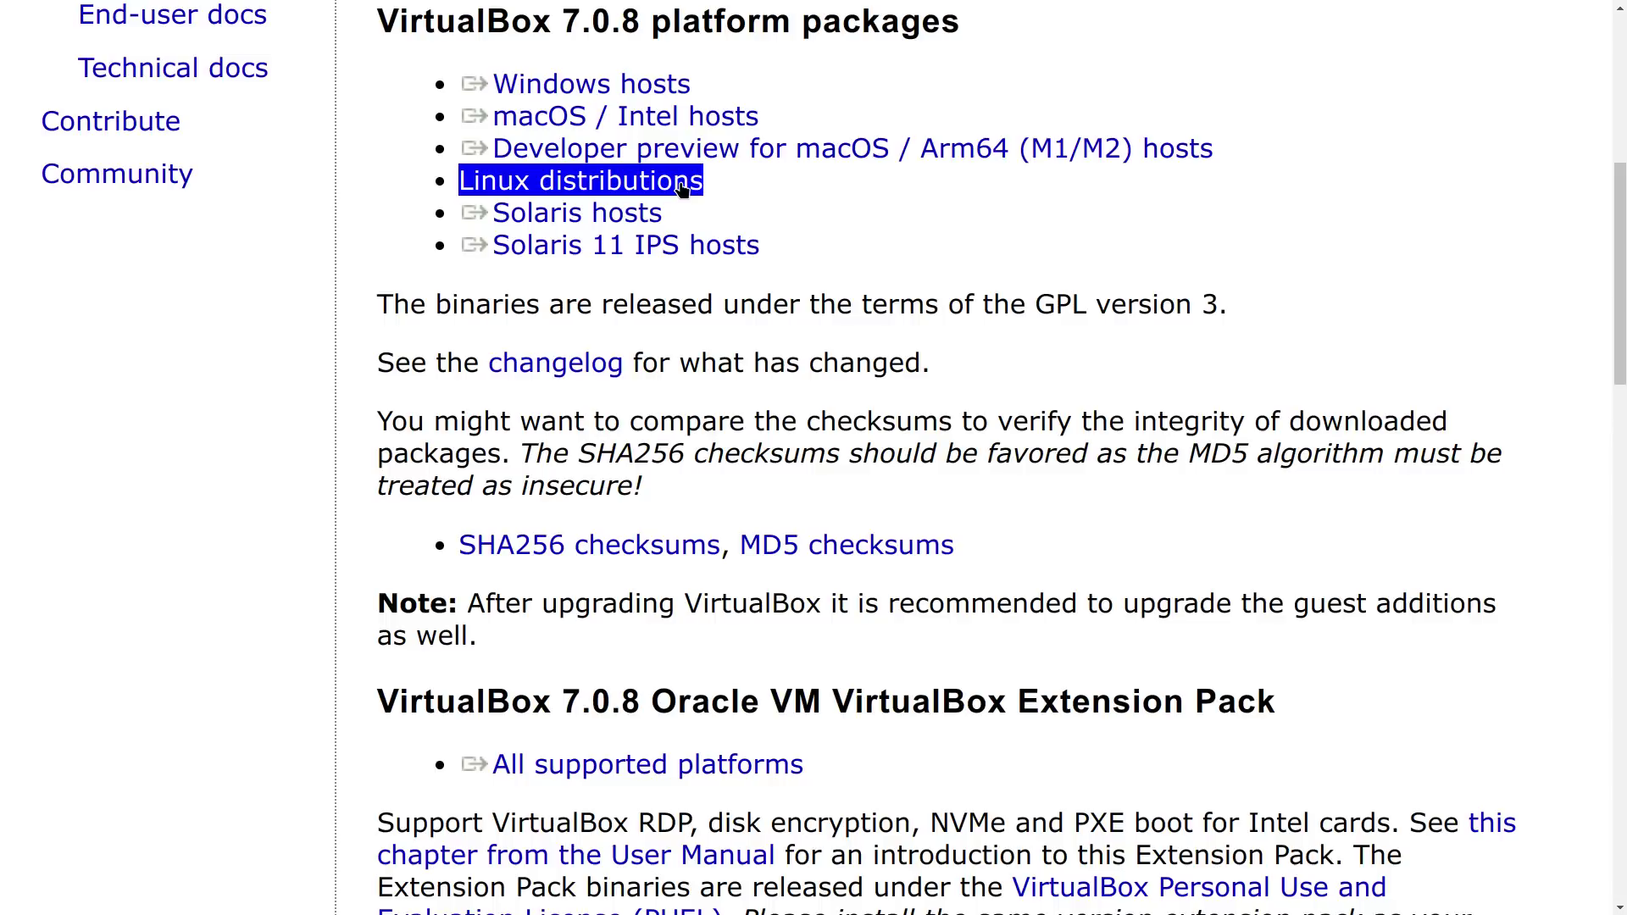
pyautogui.click(673, 212)
pyautogui.tripleClick(675, 186)
pyautogui.click(675, 187)
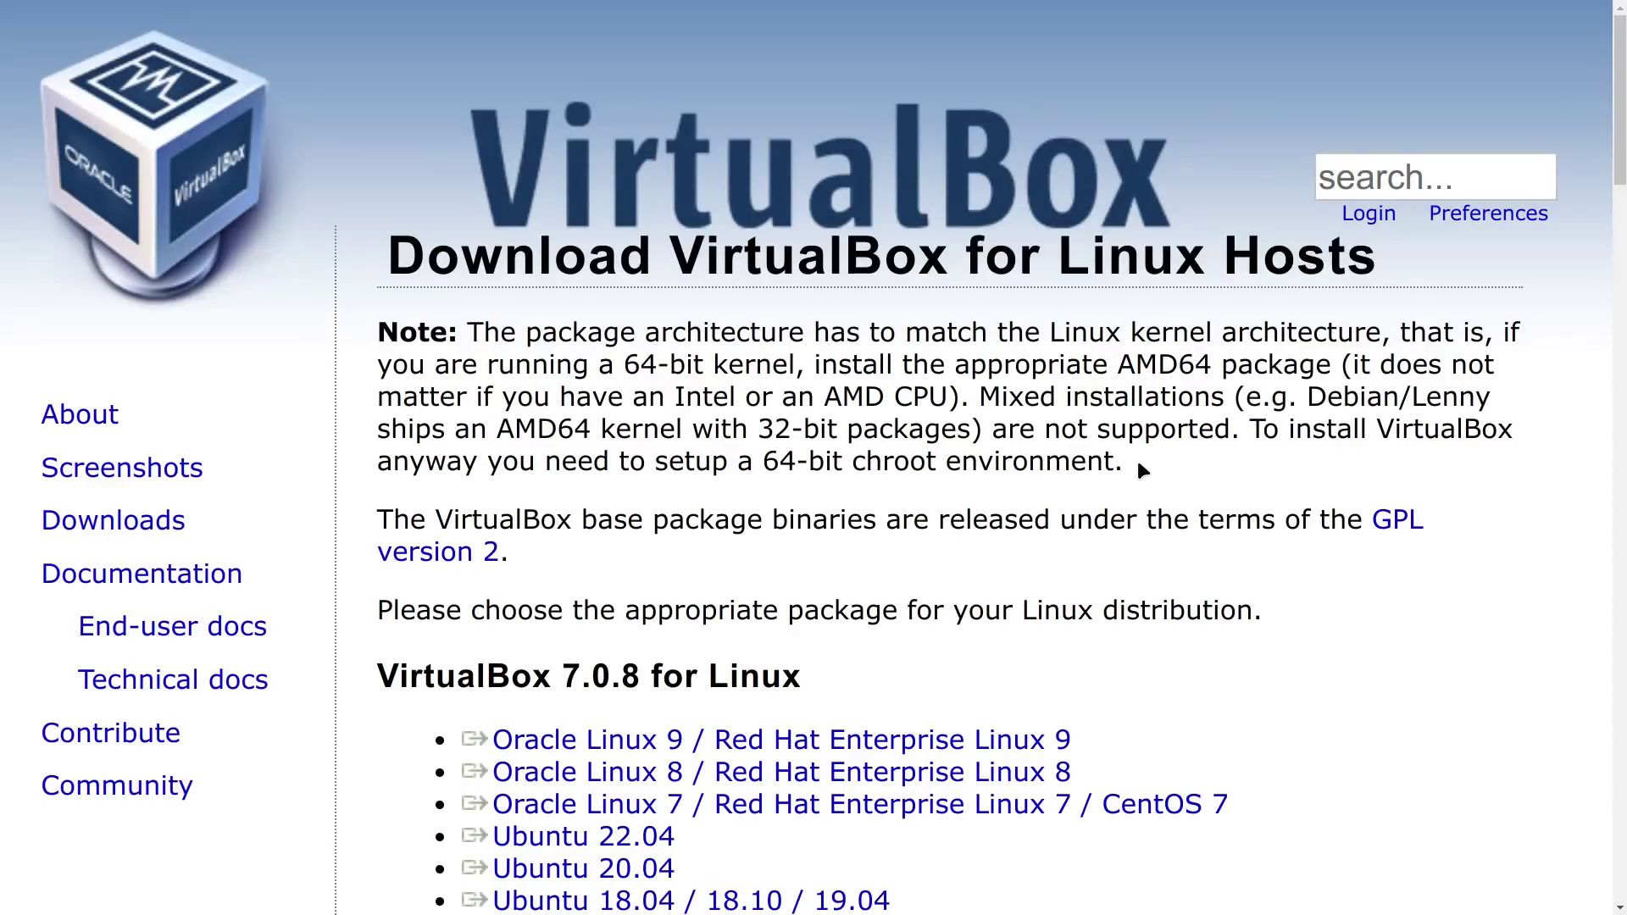
pyautogui.scroll(-7, 1136, 457)
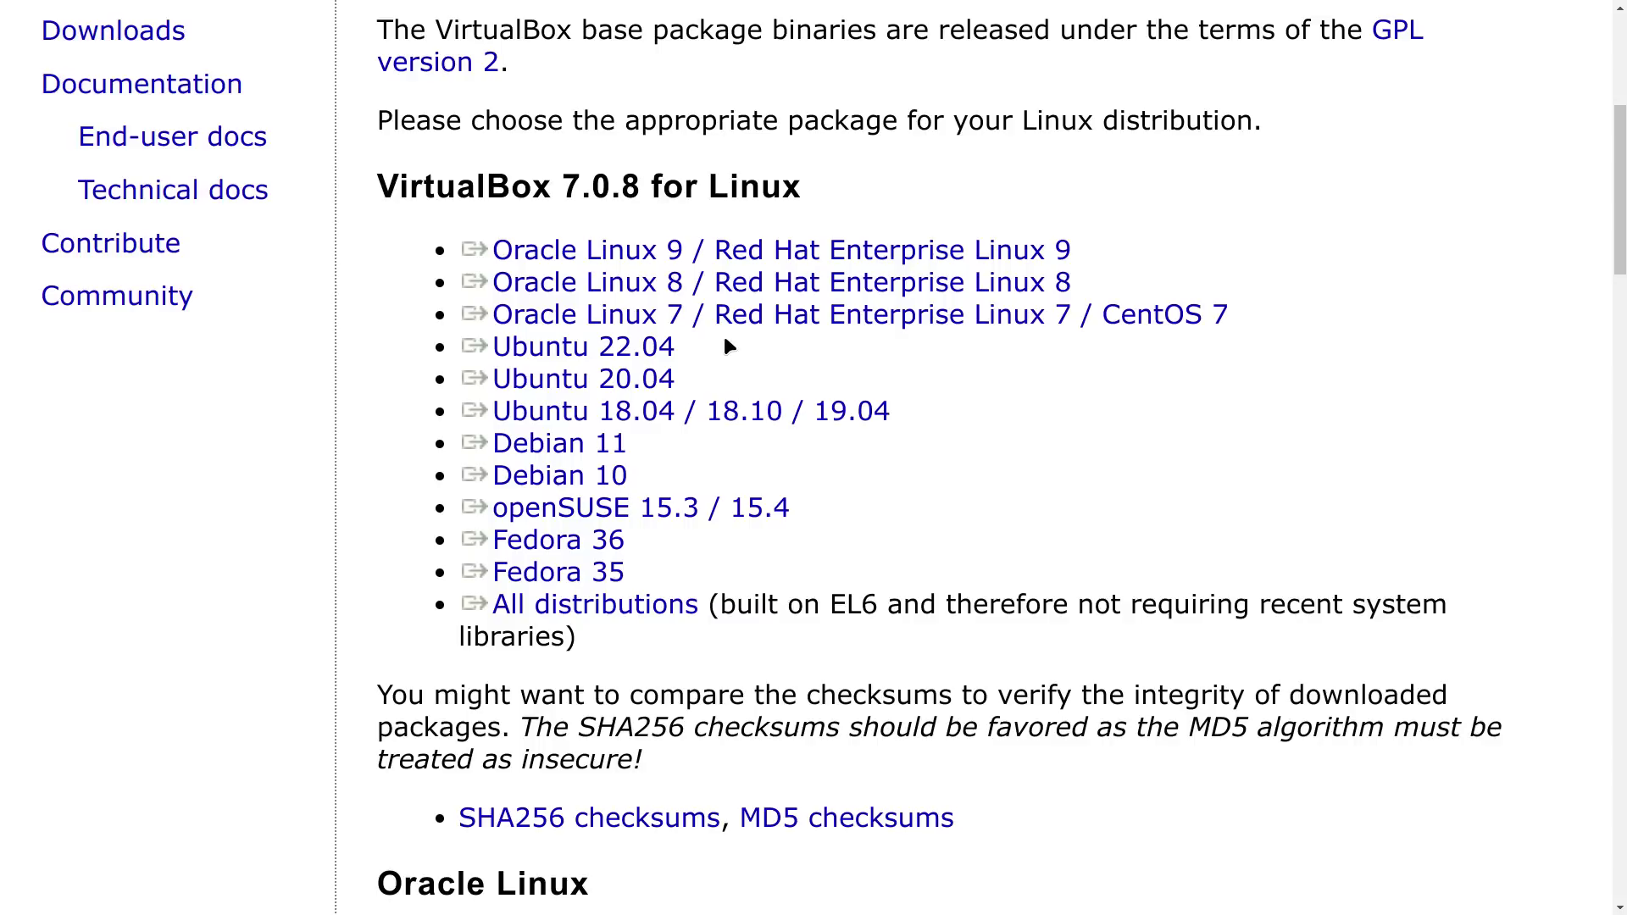
pyautogui.tripleClick(721, 416)
pyautogui.click(709, 470)
pyautogui.tripleClick(699, 417)
pyautogui.click(803, 456)
pyautogui.tripleClick(599, 444)
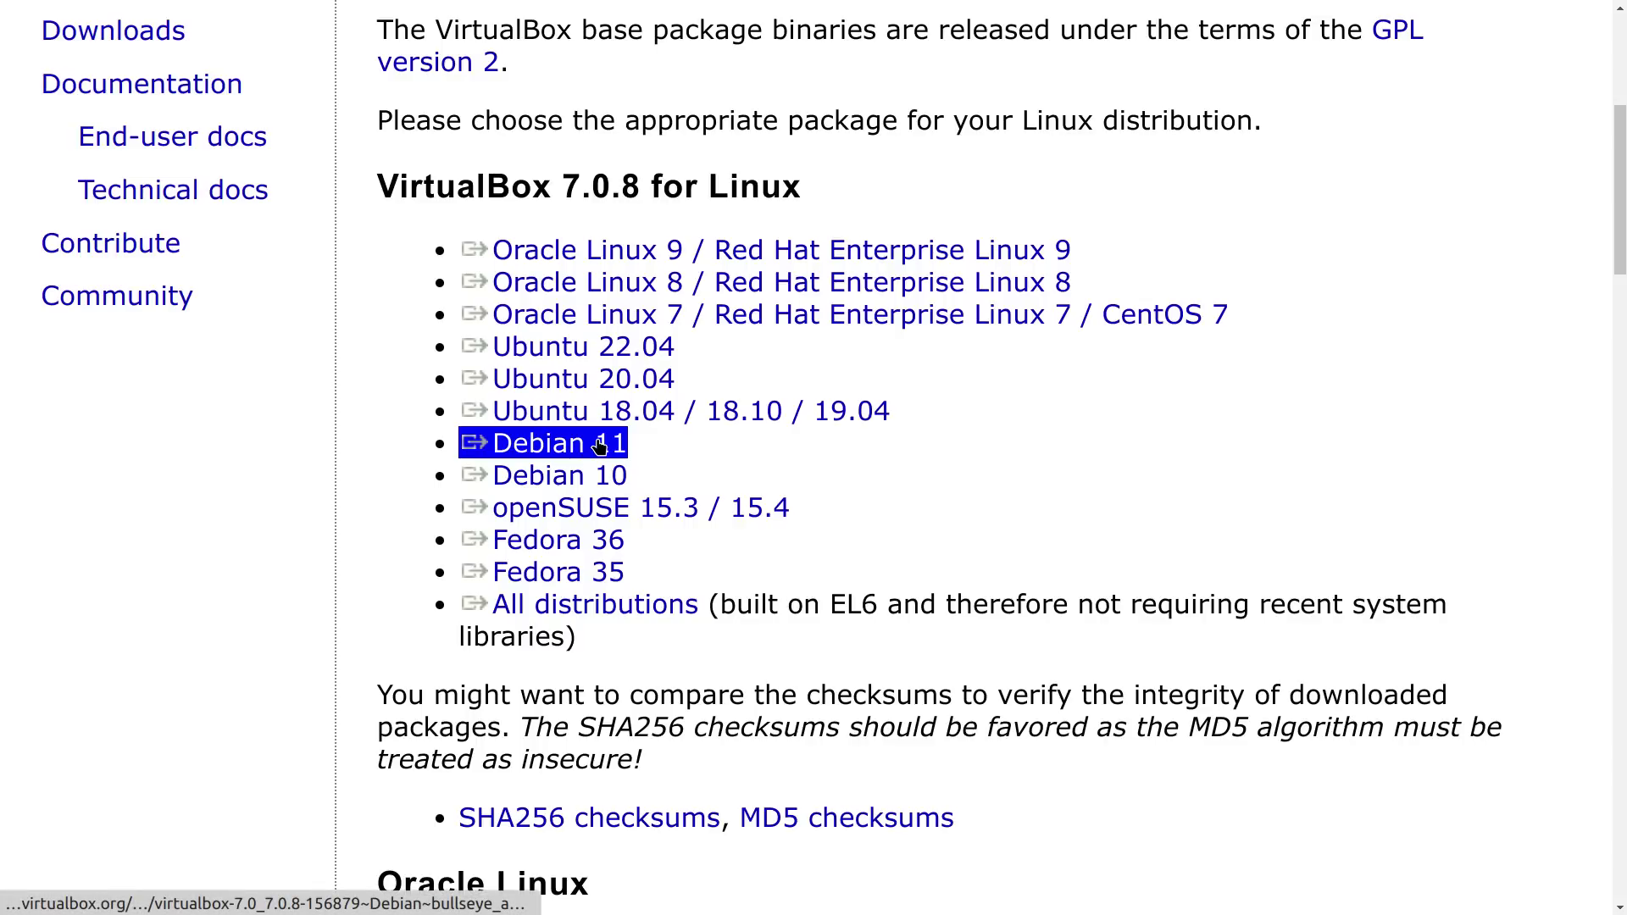
pyautogui.tripleClick(610, 475)
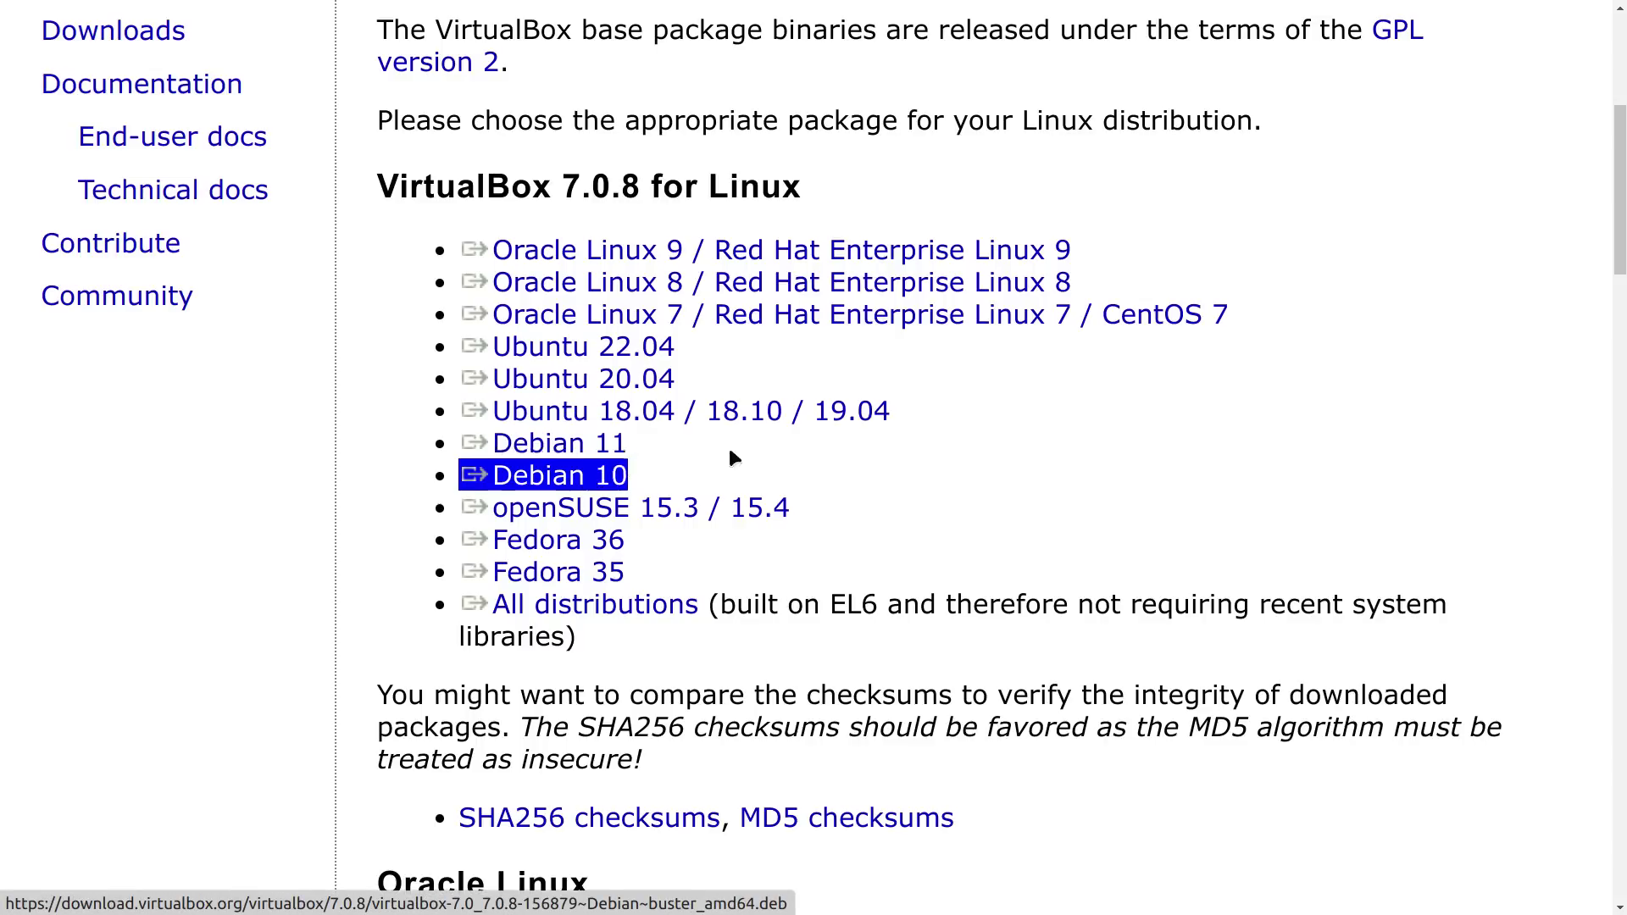
pyautogui.click(813, 445)
pyautogui.tripleClick(616, 475)
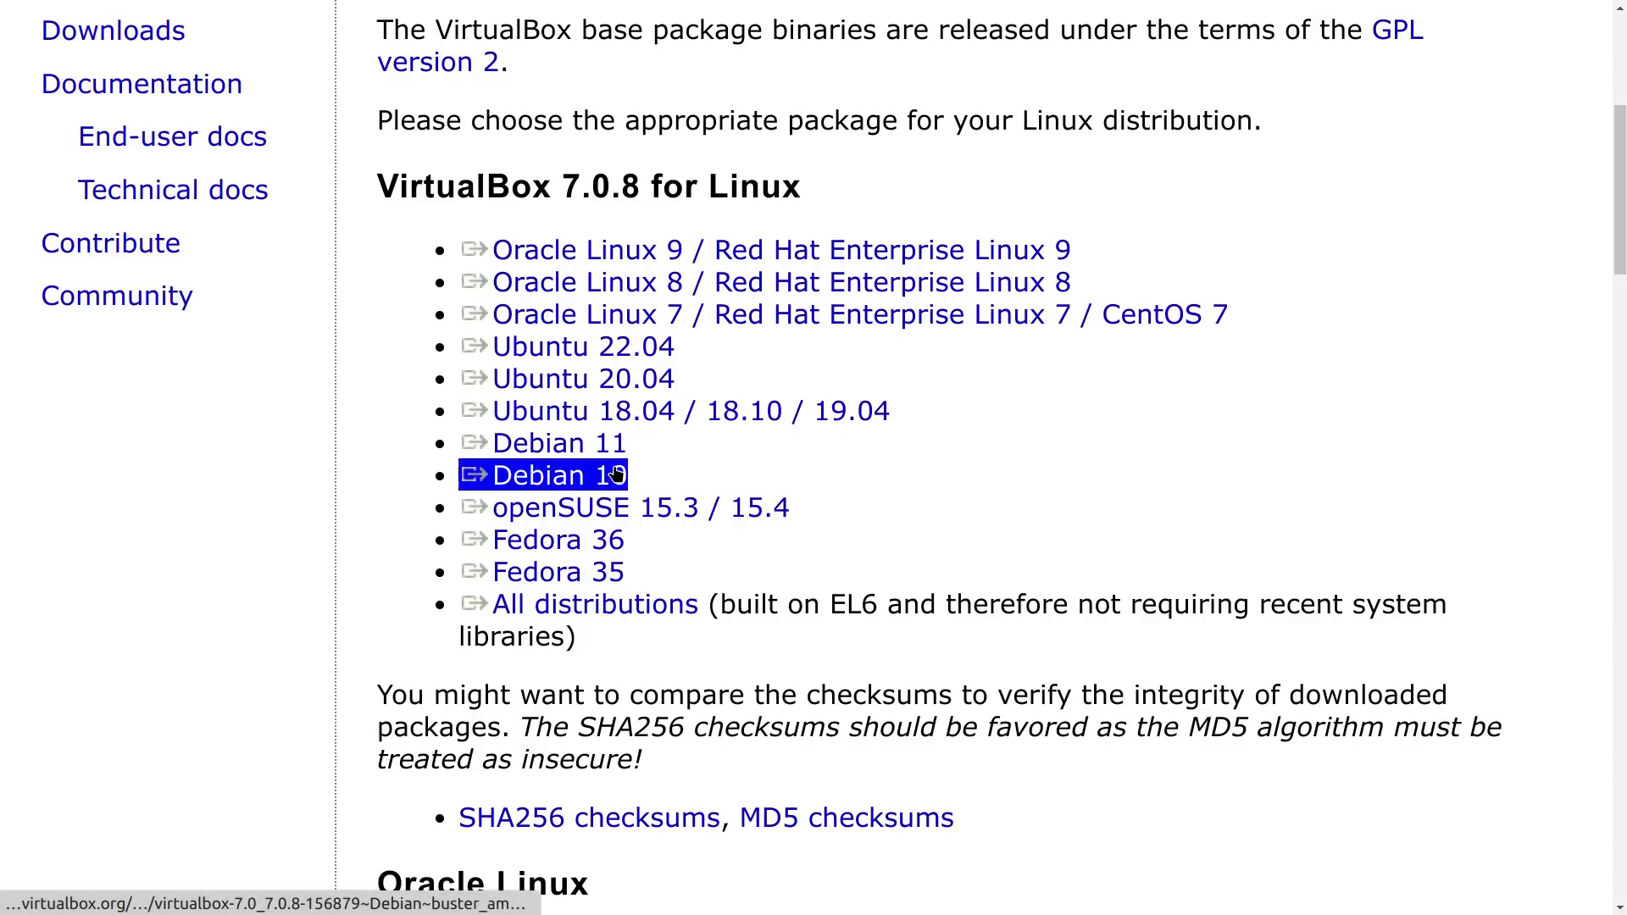
pyautogui.tripleClick(746, 413)
pyautogui.click(742, 411)
pyautogui.tripleClick(716, 509)
pyautogui.tripleClick(756, 413)
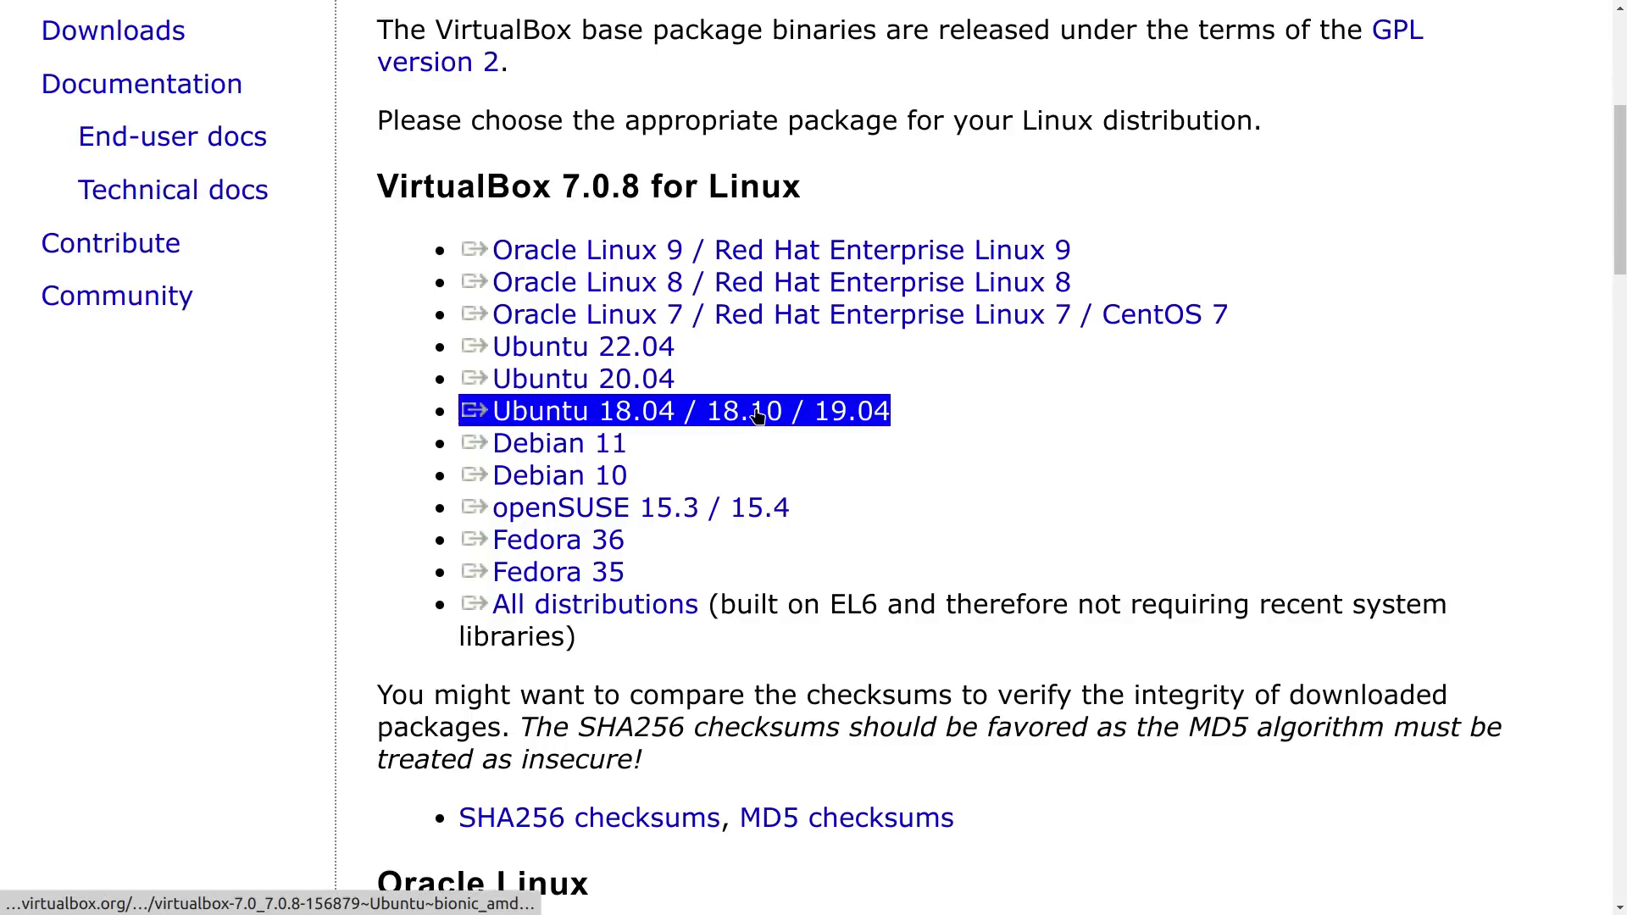
pyautogui.tripleClick(839, 284)
pyautogui.click(1144, 339)
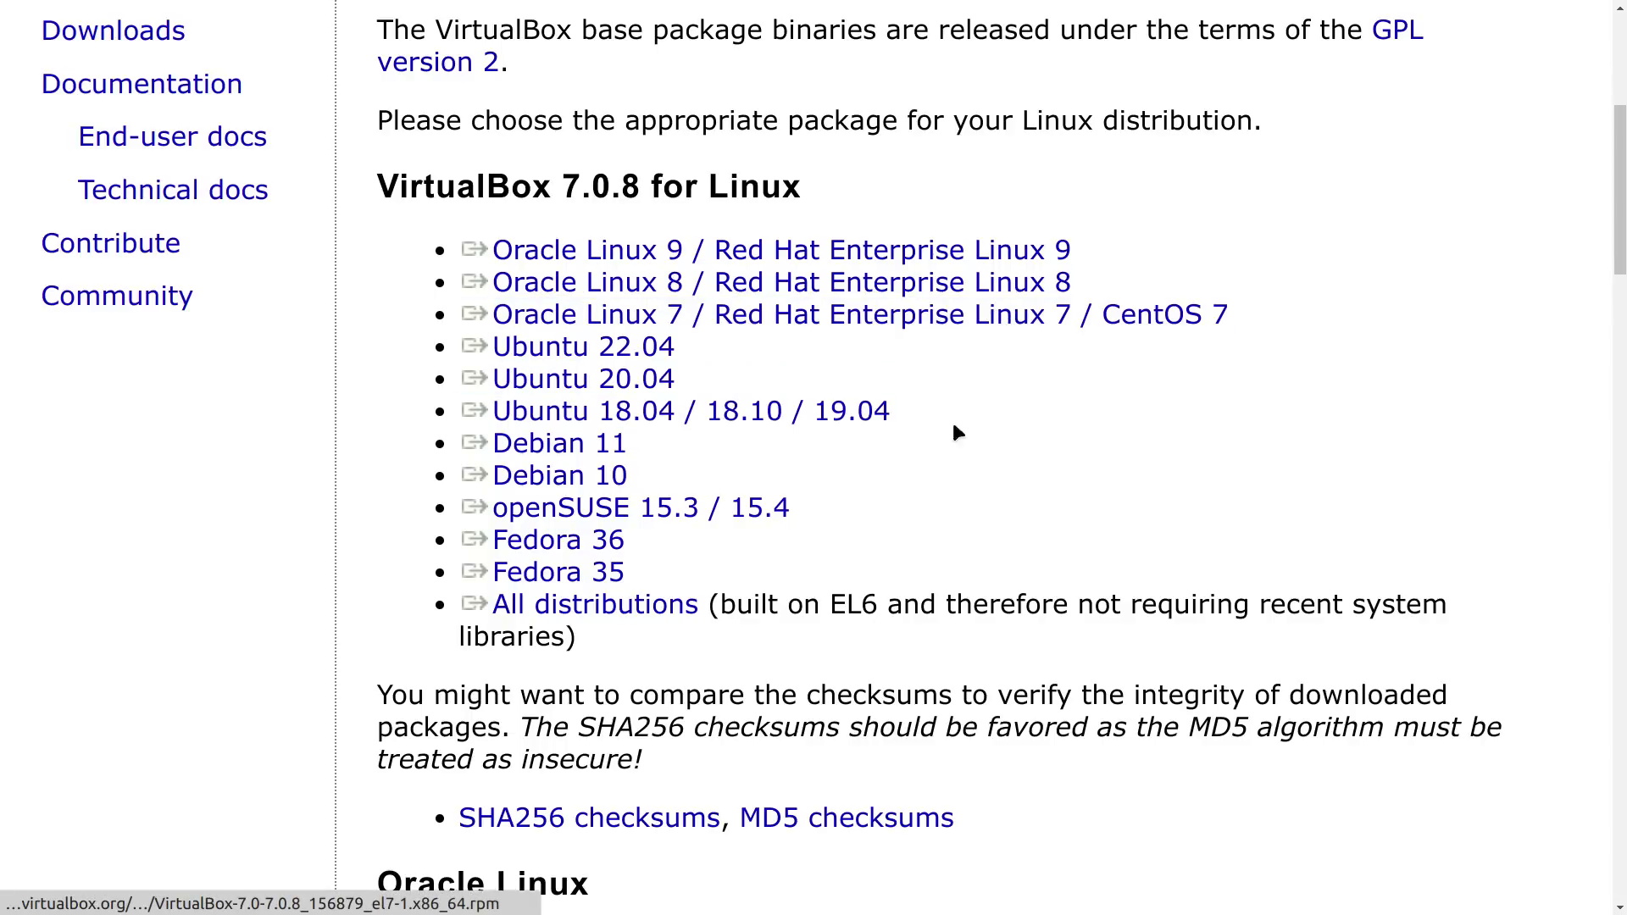
pyautogui.tripleClick(806, 283)
pyautogui.tripleClick(767, 415)
pyautogui.click(761, 461)
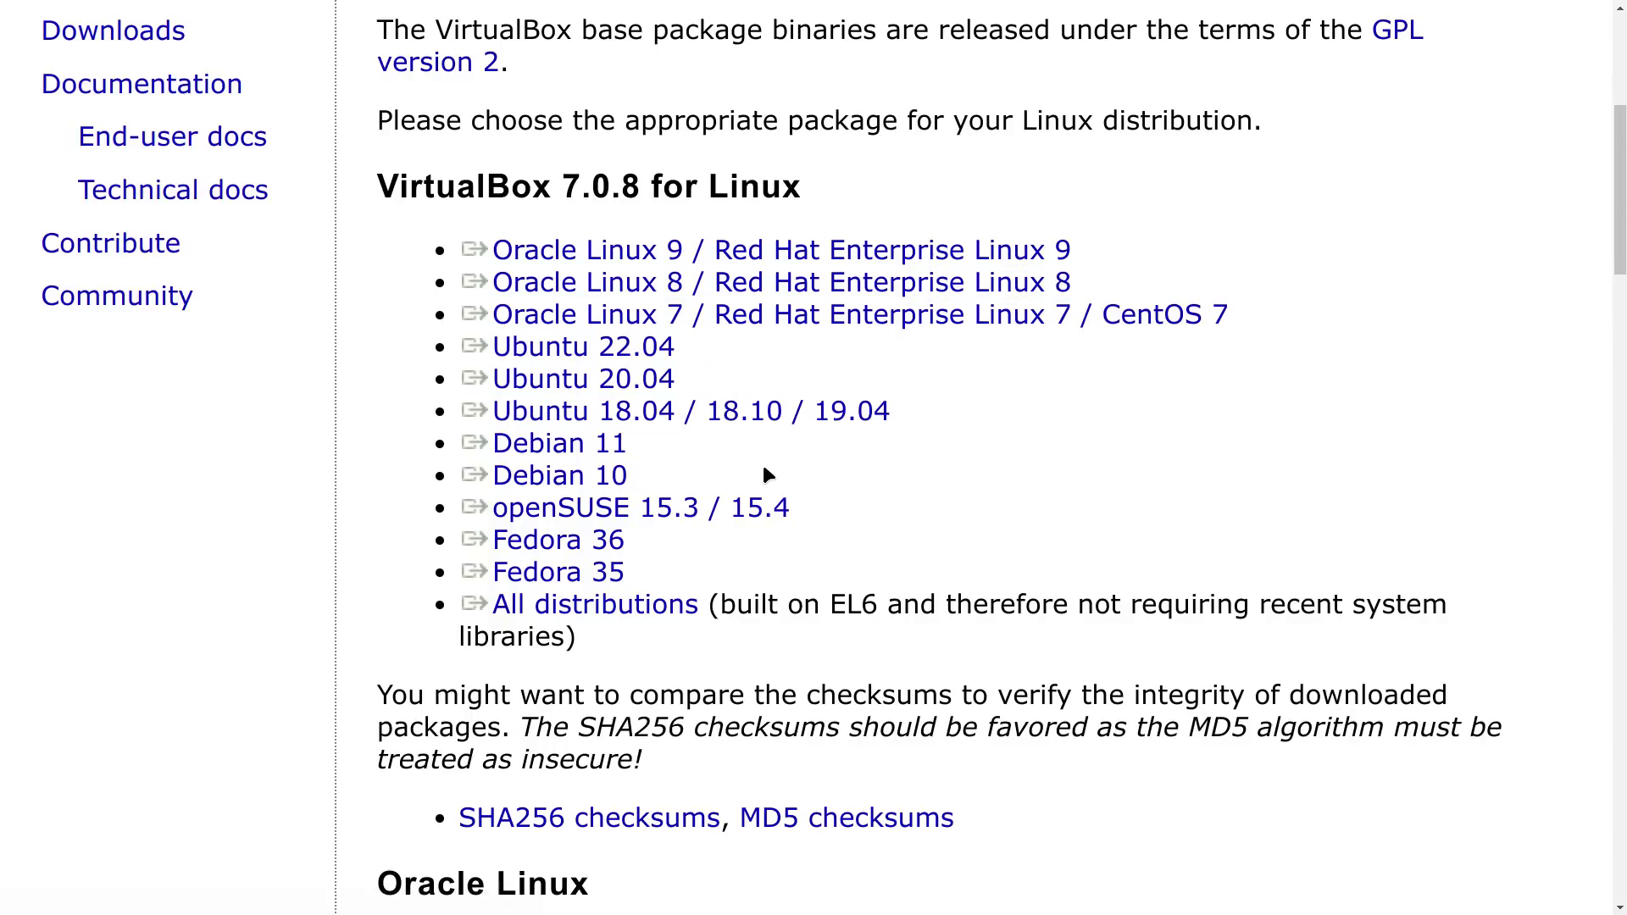
pyautogui.tripleClick(781, 418)
pyautogui.scroll(-2, 788, 421)
pyautogui.click(785, 400)
pyautogui.scroll(-1, 786, 400)
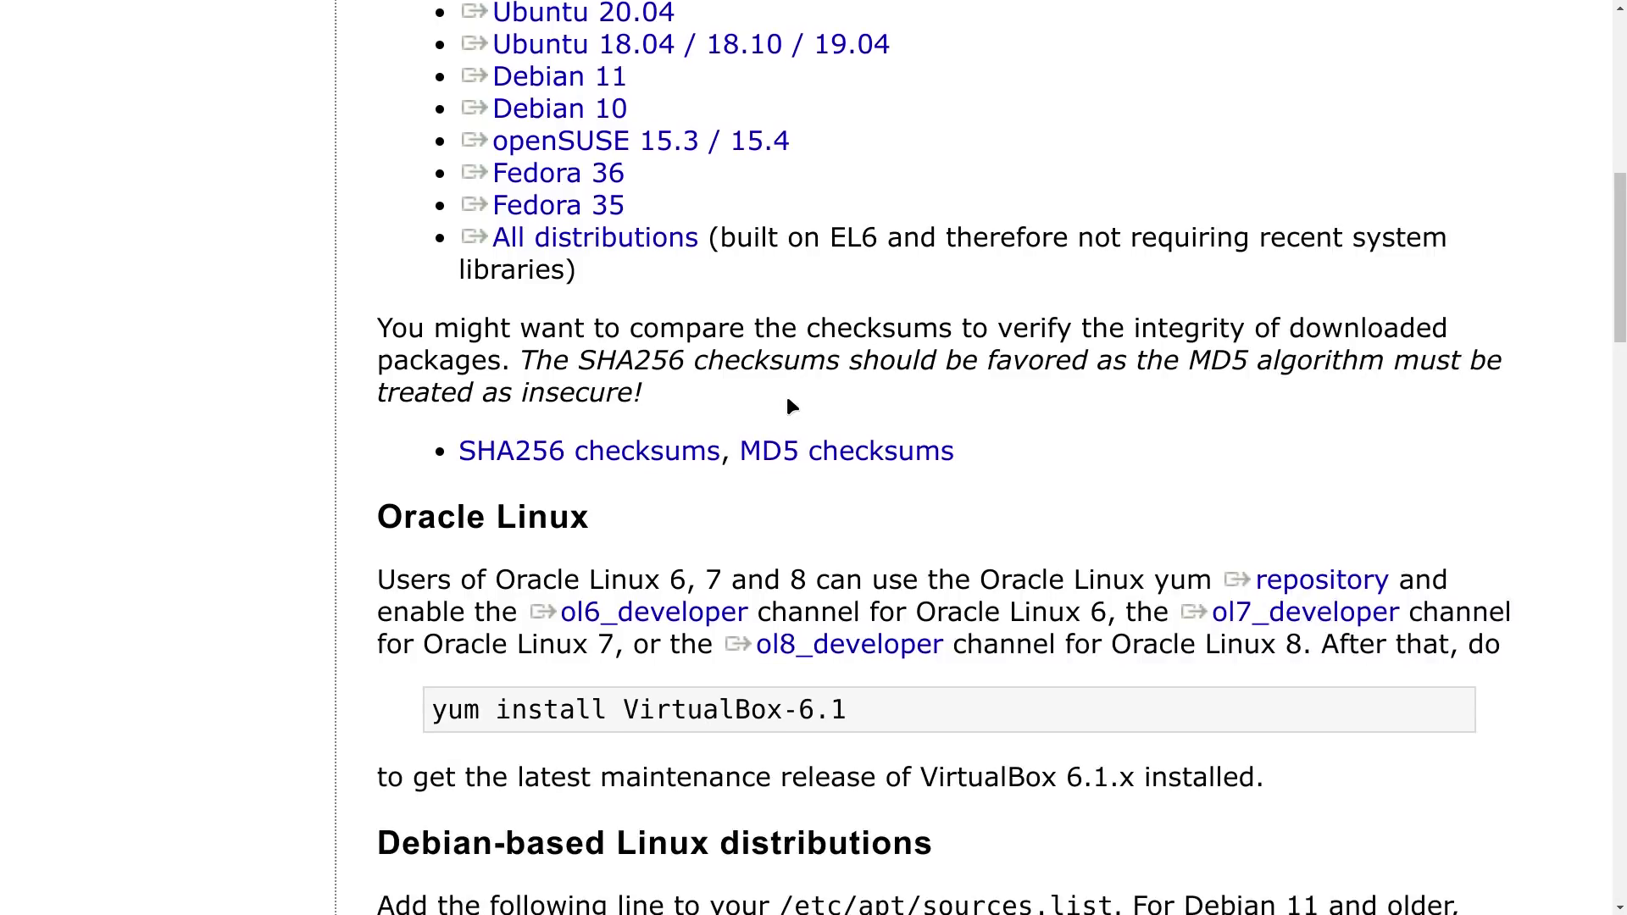
pyautogui.scroll(-1, 787, 400)
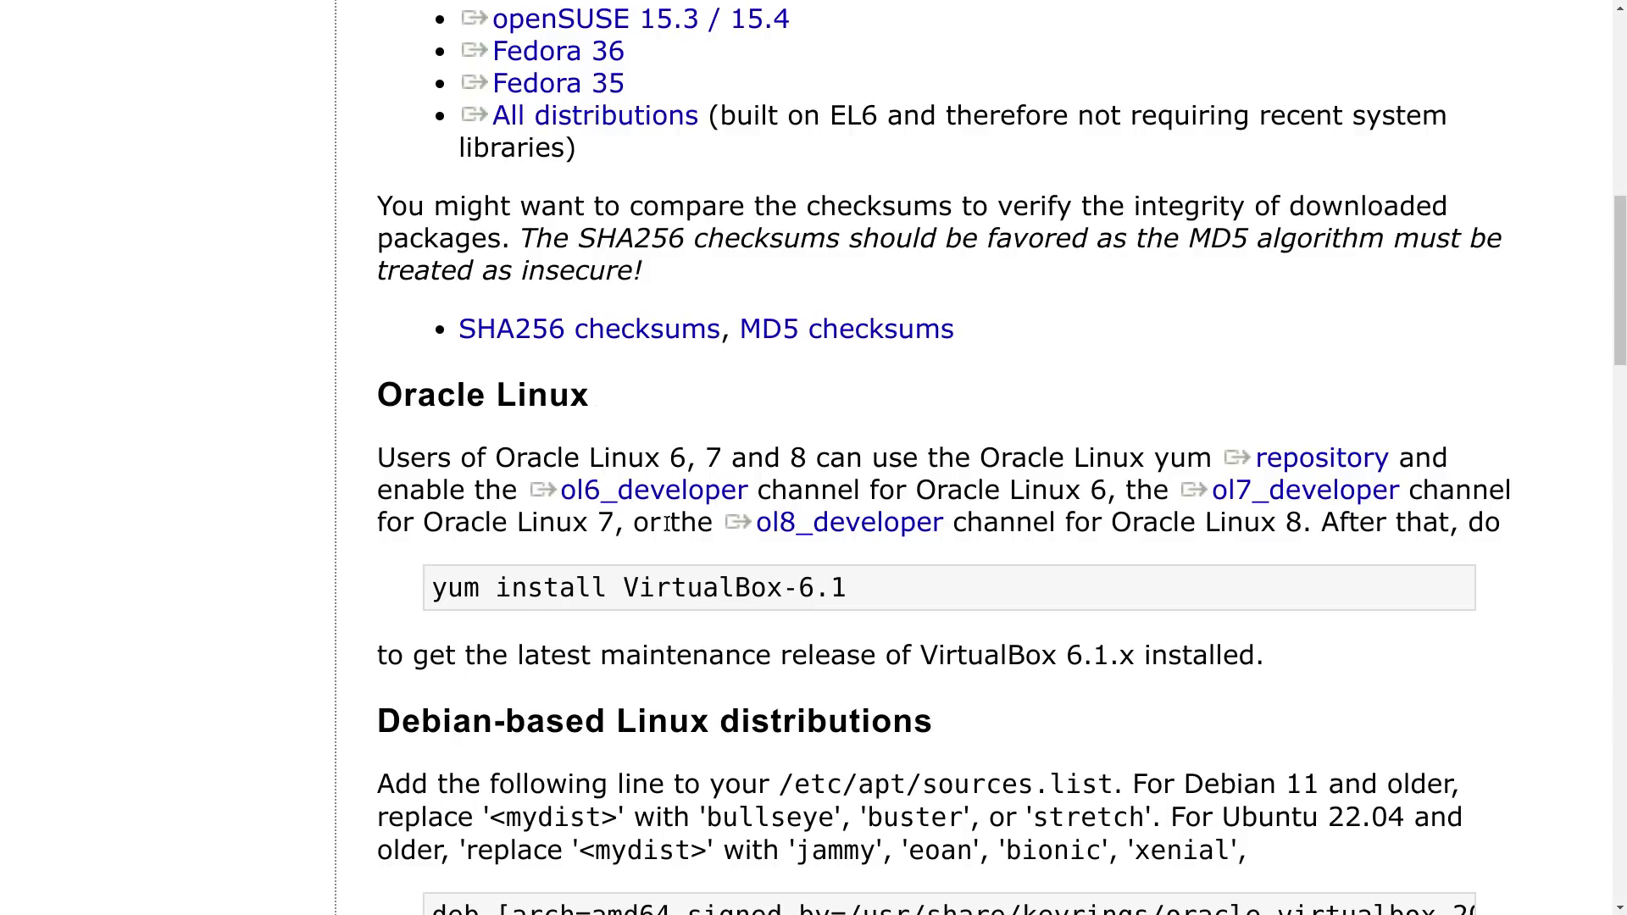
pyautogui.scroll(-2, 869, 547)
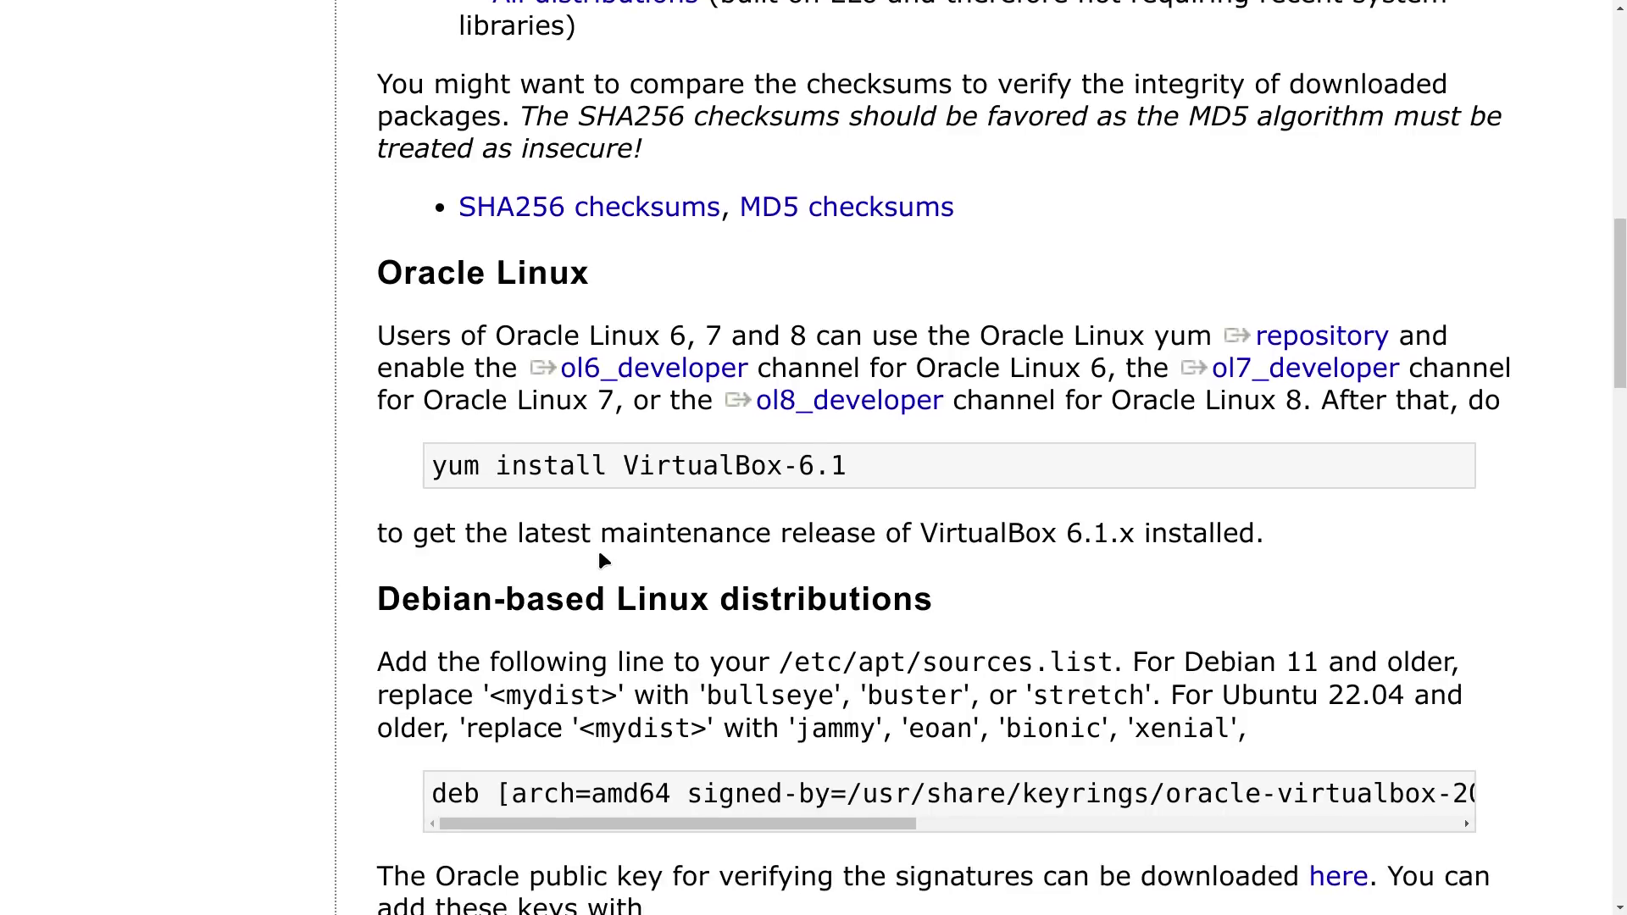
pyautogui.scroll(-6, 987, 479)
pyautogui.scroll(-4, 988, 481)
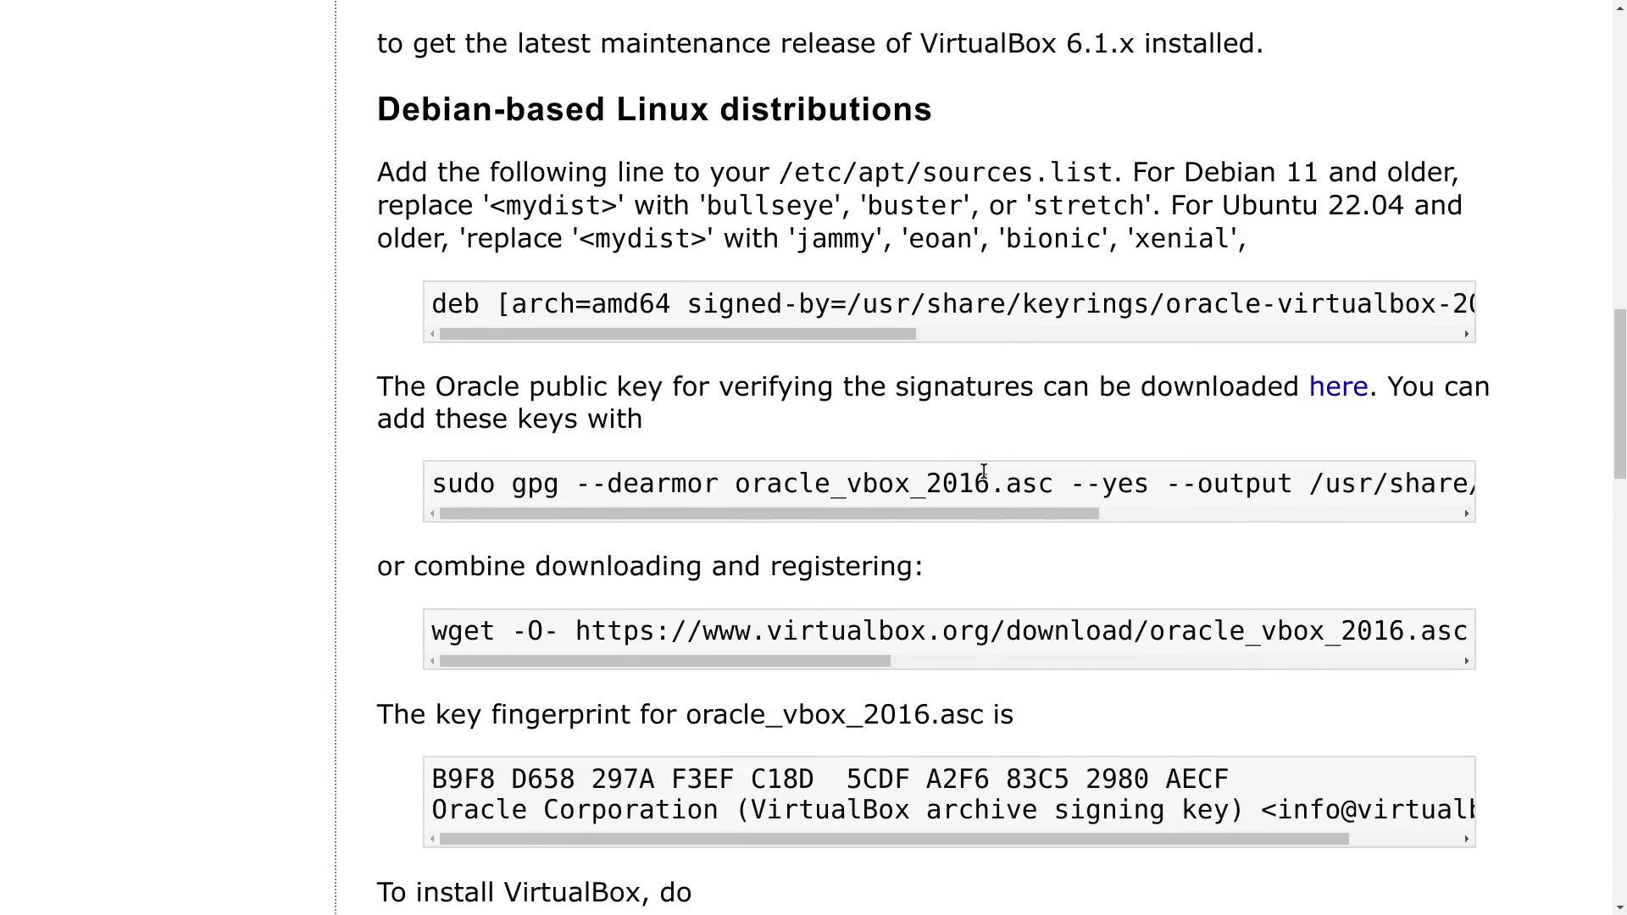
pyautogui.scroll(20, 983, 470)
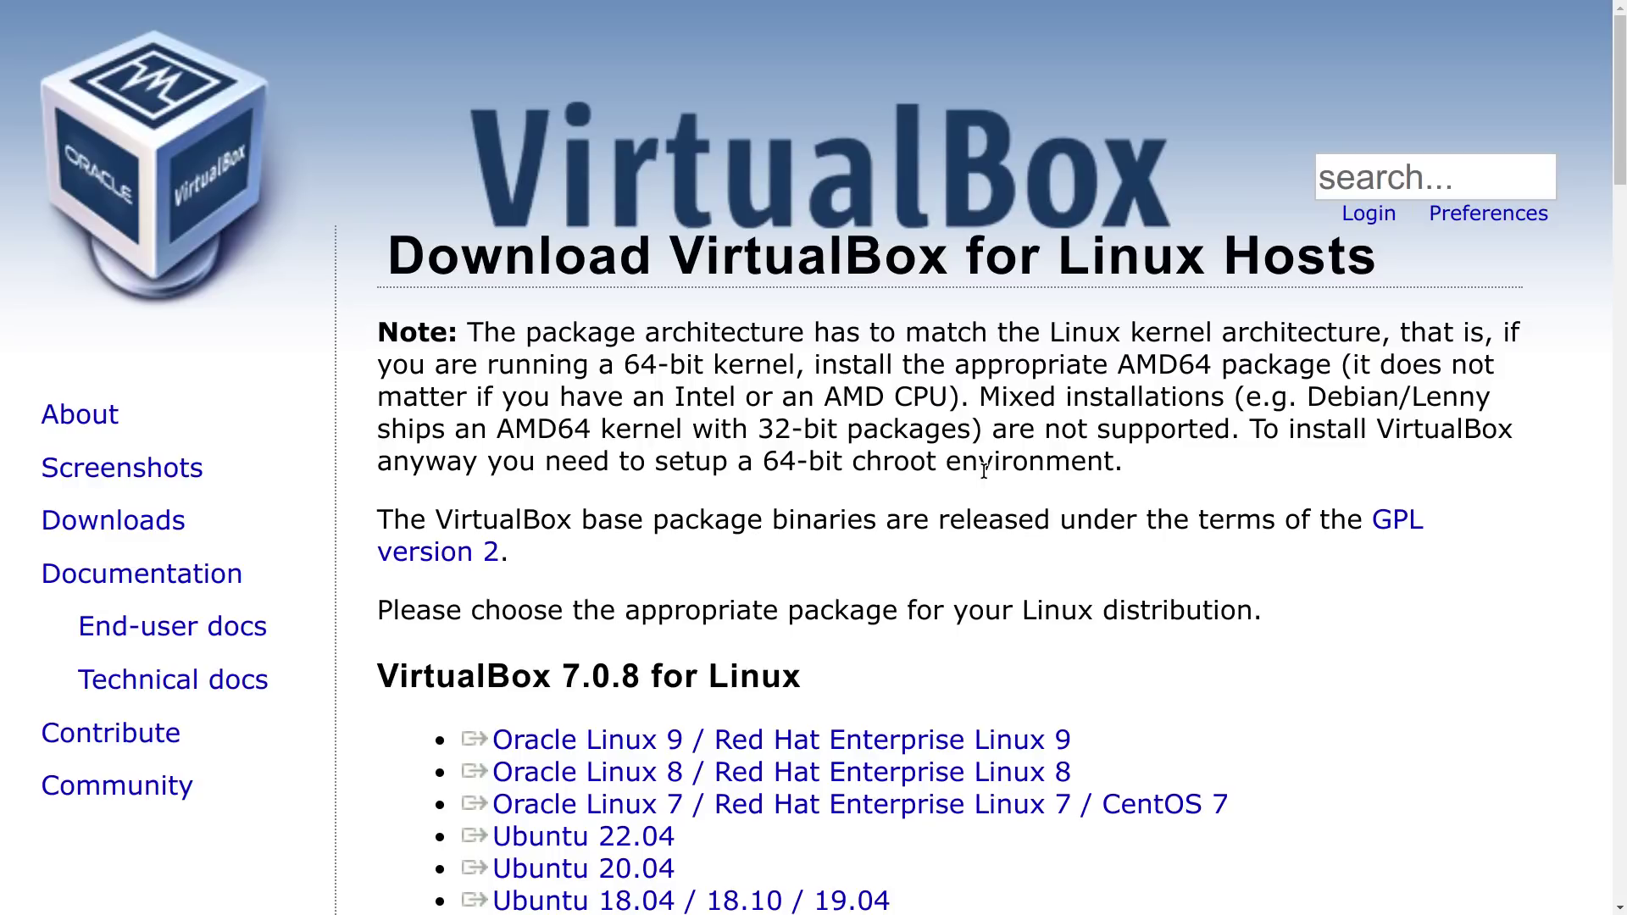
# Step: Scroll the Download VirtualBox page to the 7.0.8 Oracle VM VirtualBox Extension Pack section
pyautogui.scroll(-10, 987, 480)
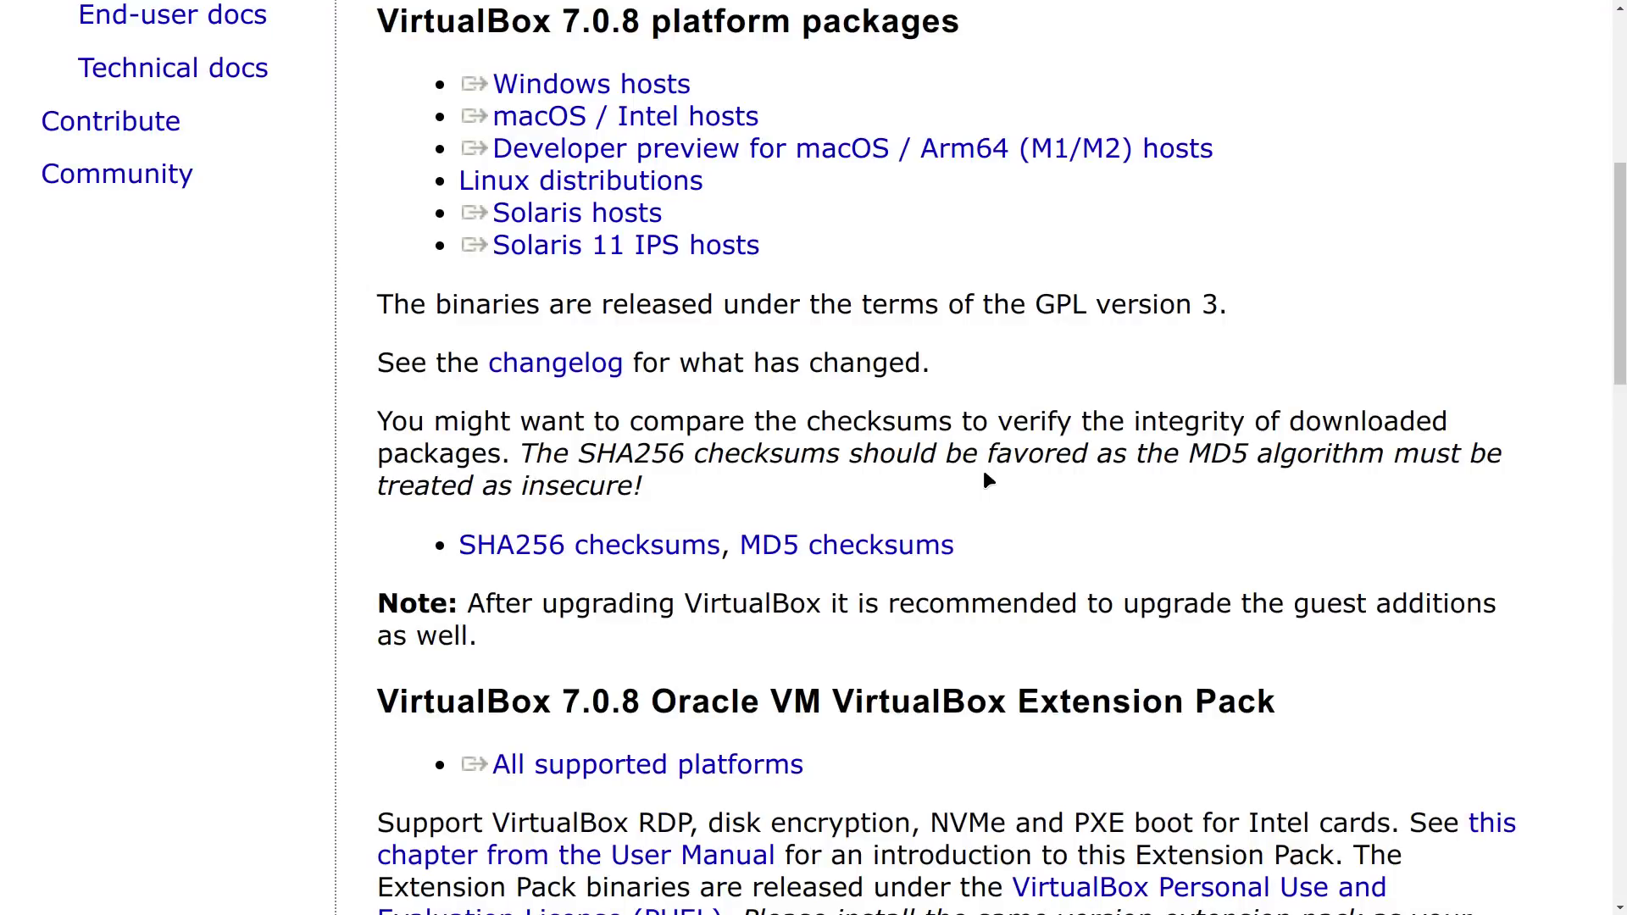
pyautogui.scroll(6, 985, 477)
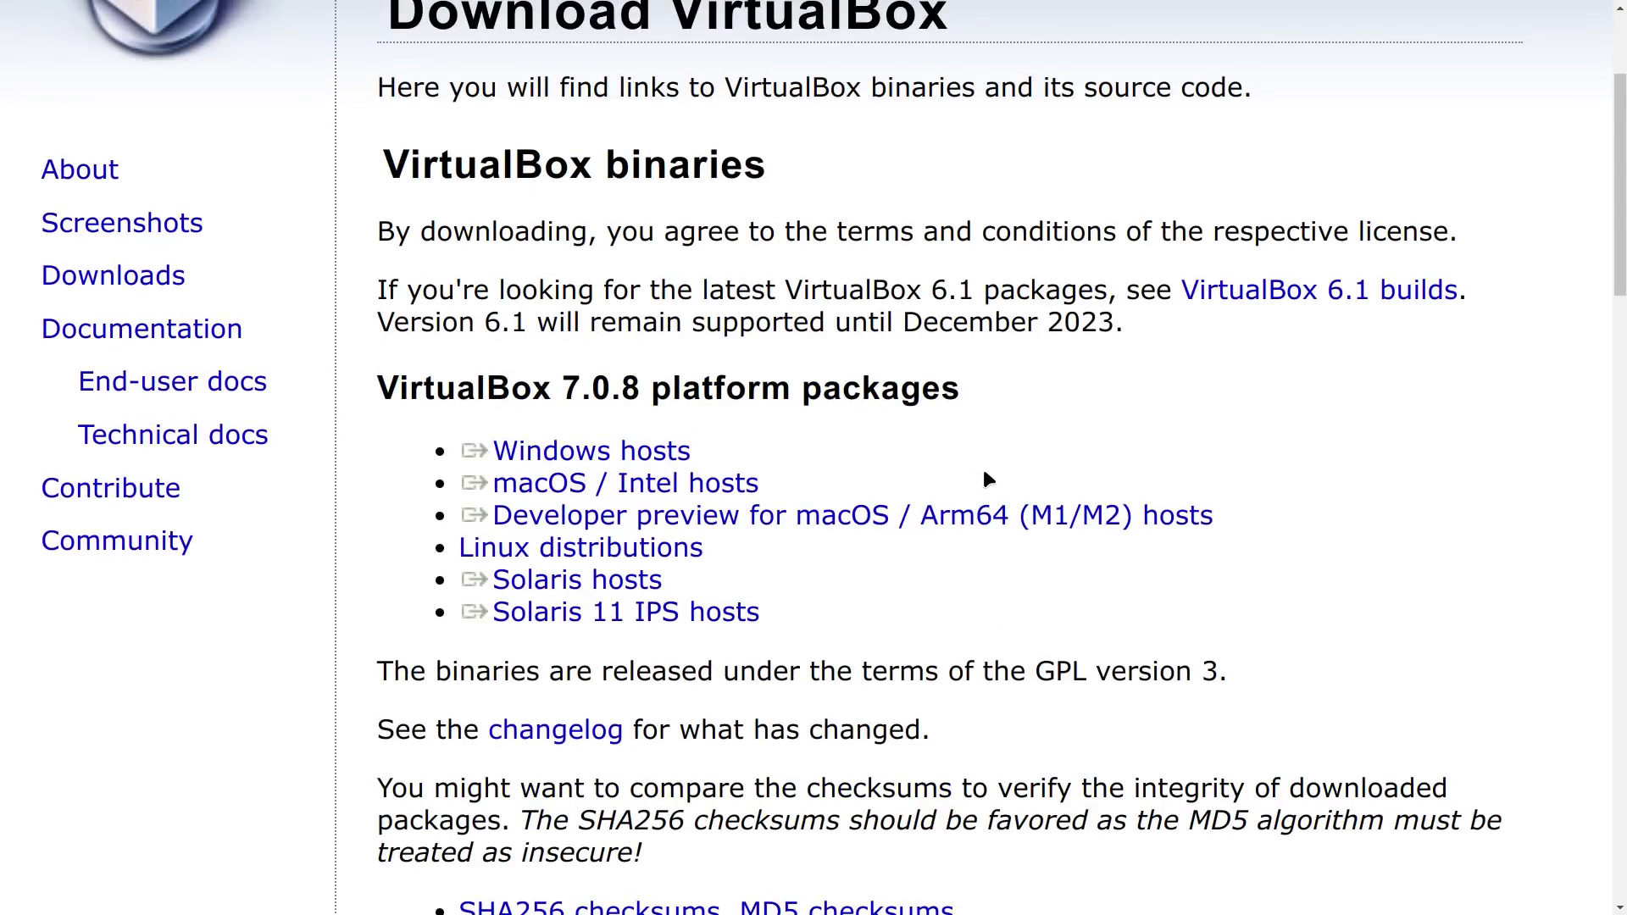
pyautogui.scroll(-10, 987, 481)
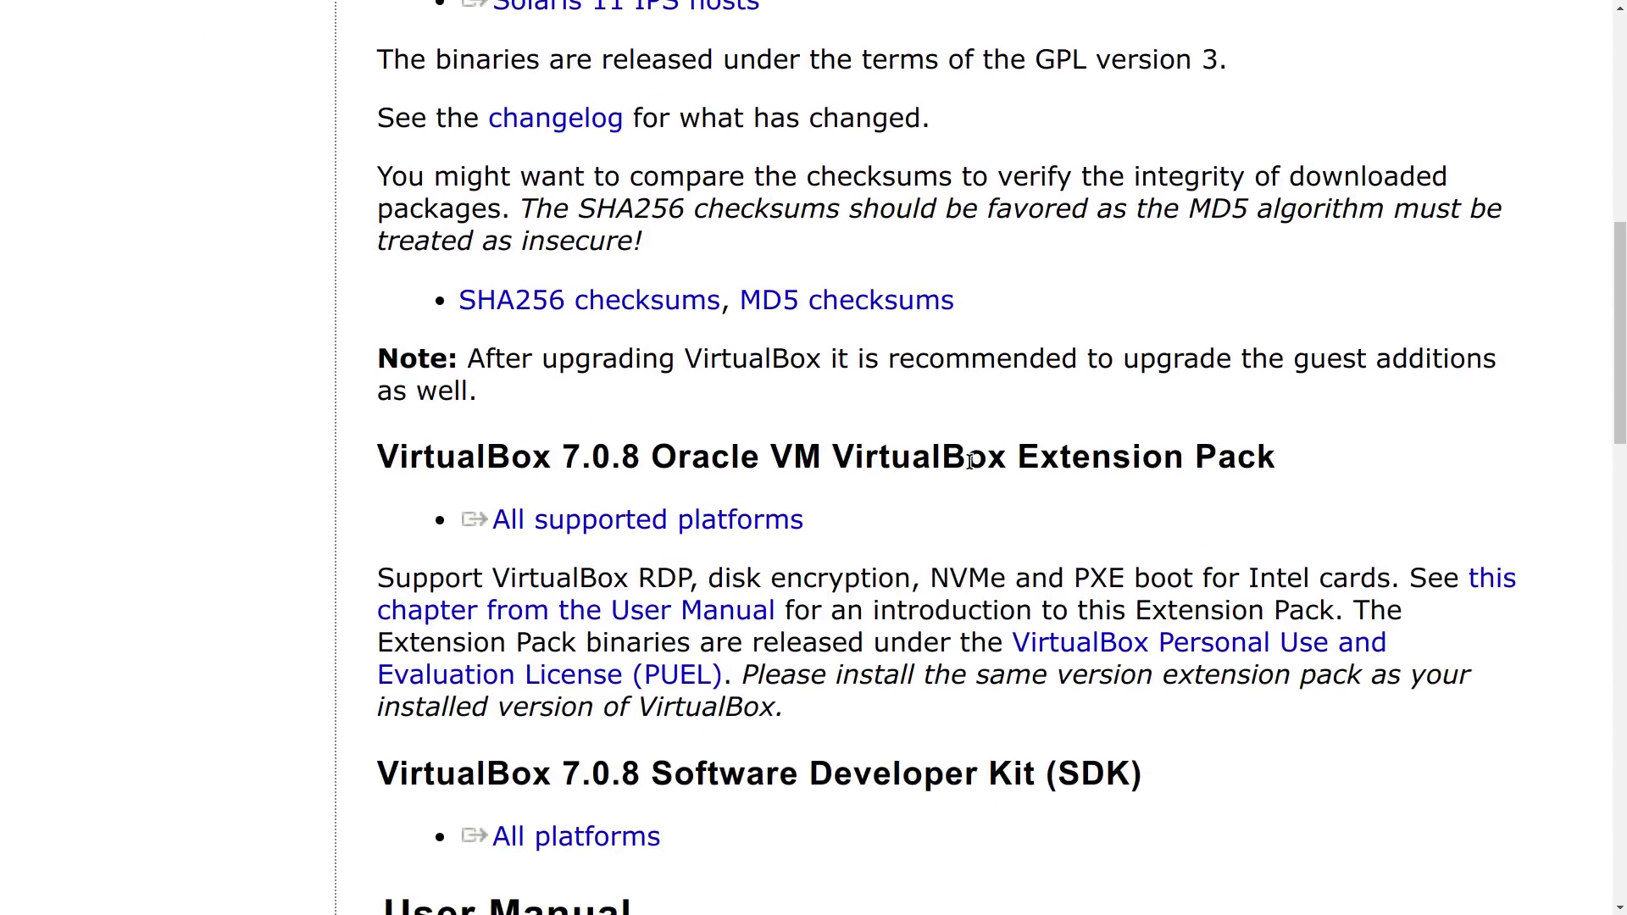
pyautogui.scroll(-2, 970, 462)
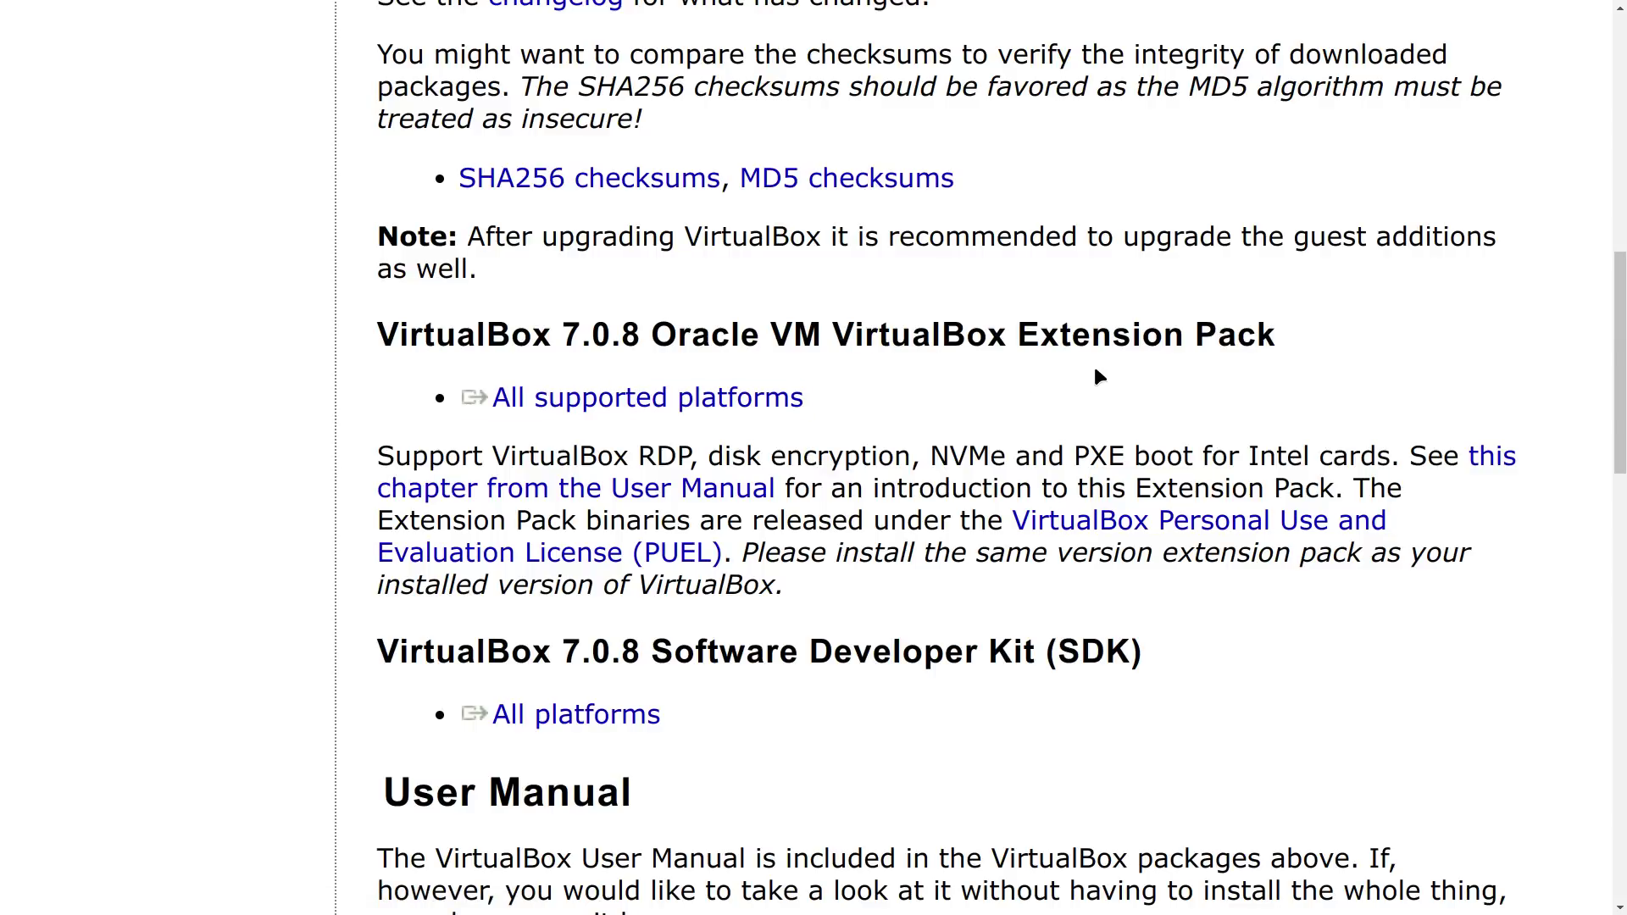
pyautogui.scroll(5, 1097, 373)
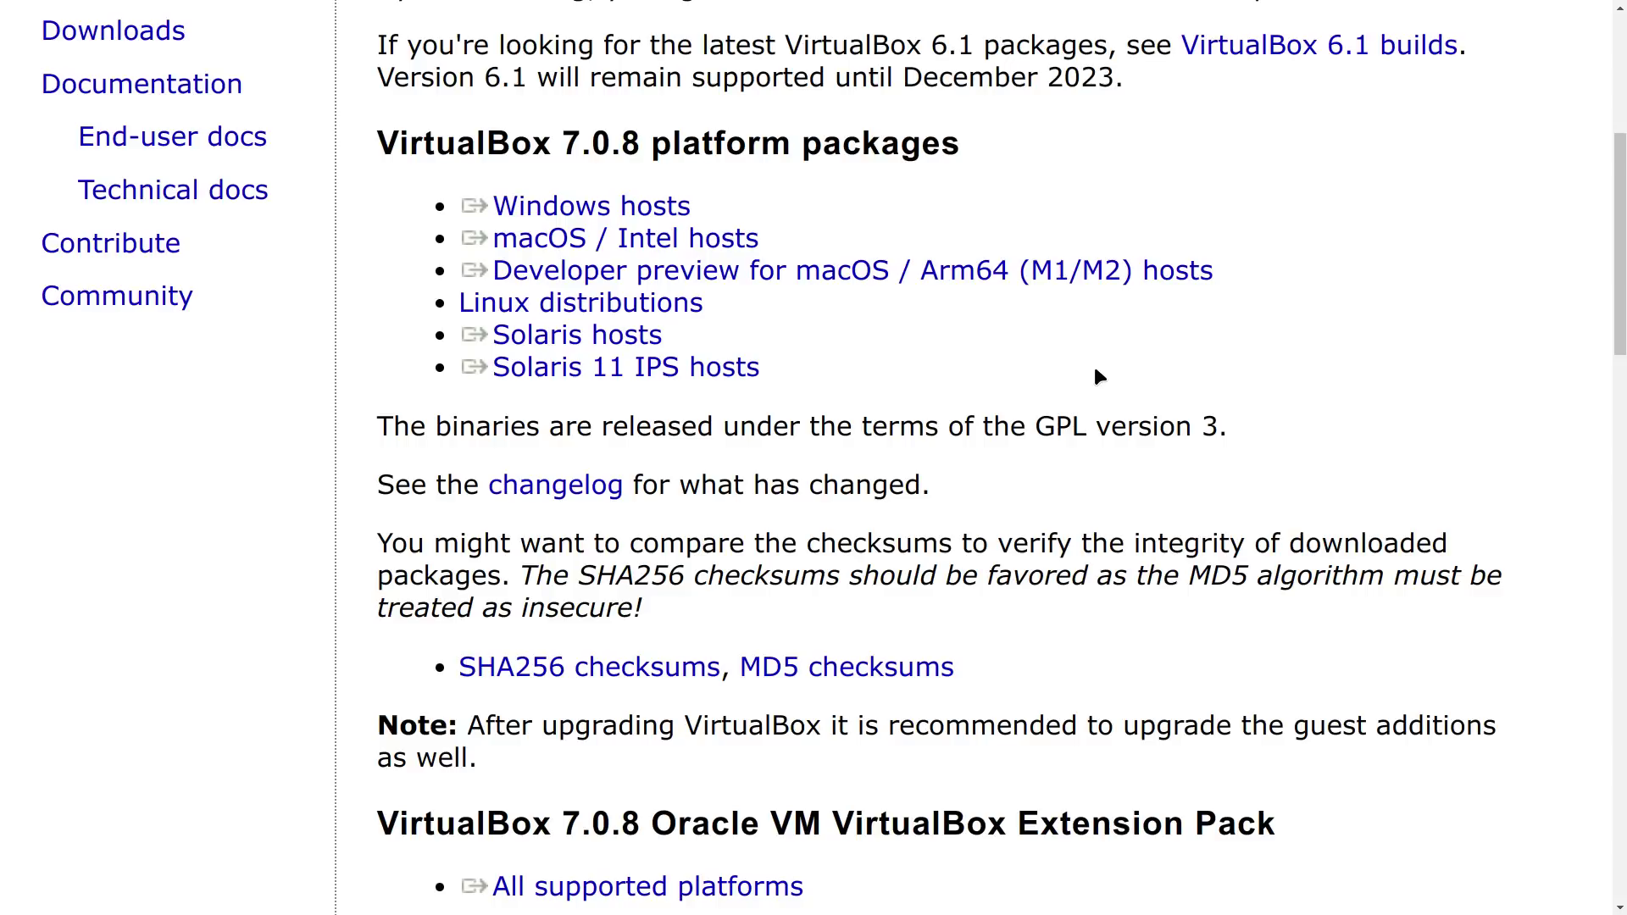
pyautogui.scroll(-5, 1095, 373)
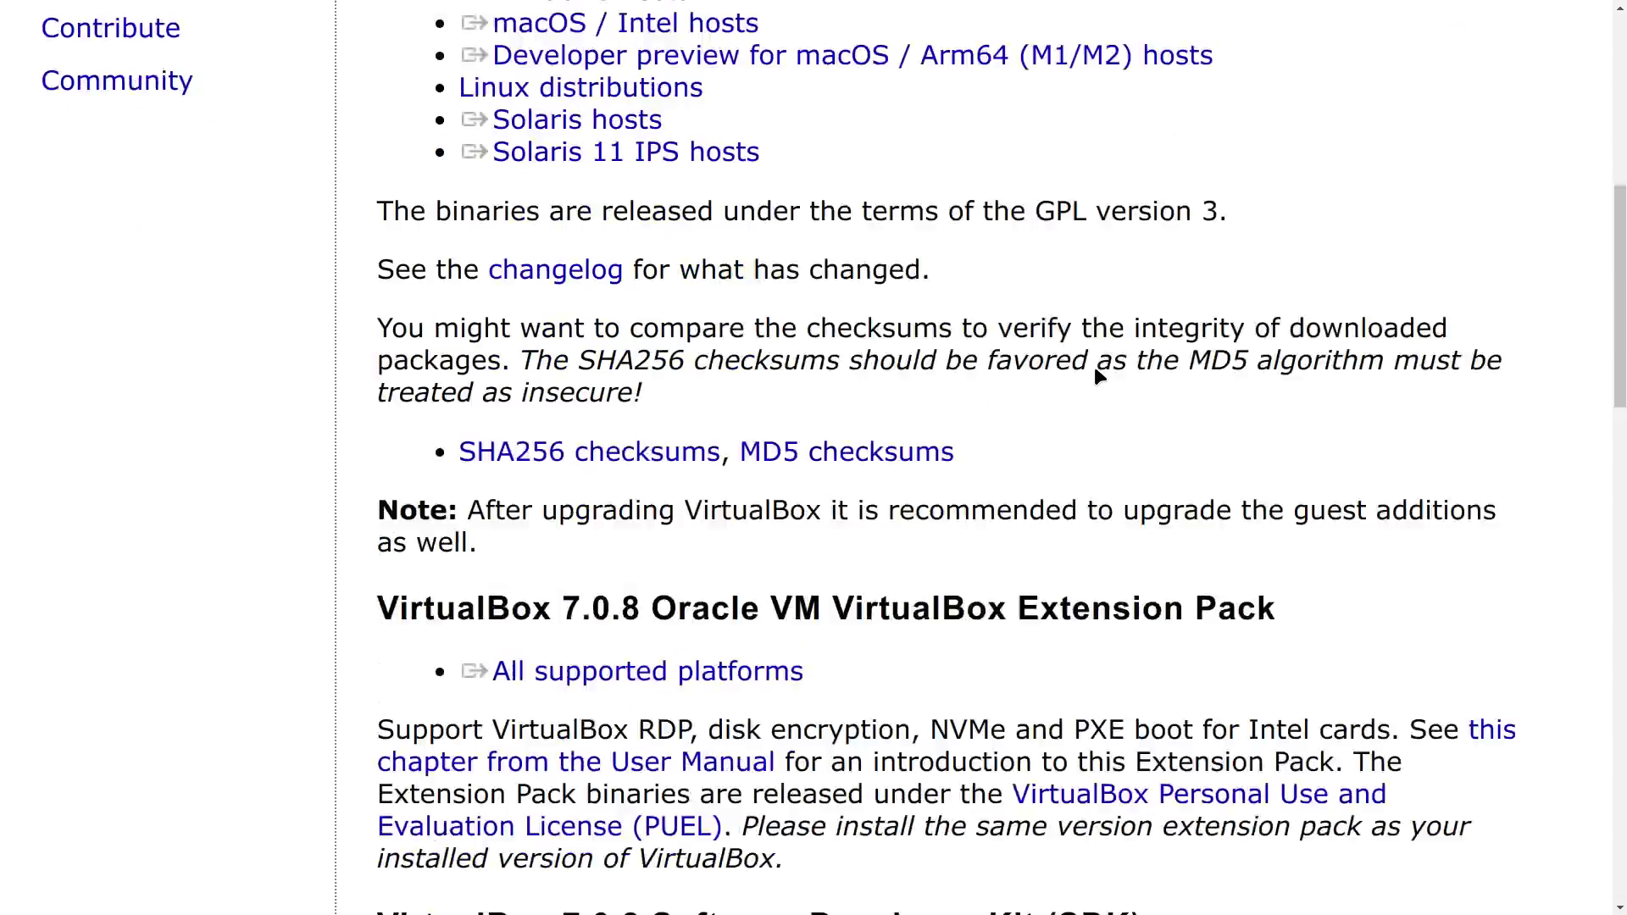
pyautogui.scroll(4, 1095, 367)
pyautogui.scroll(3, 1095, 369)
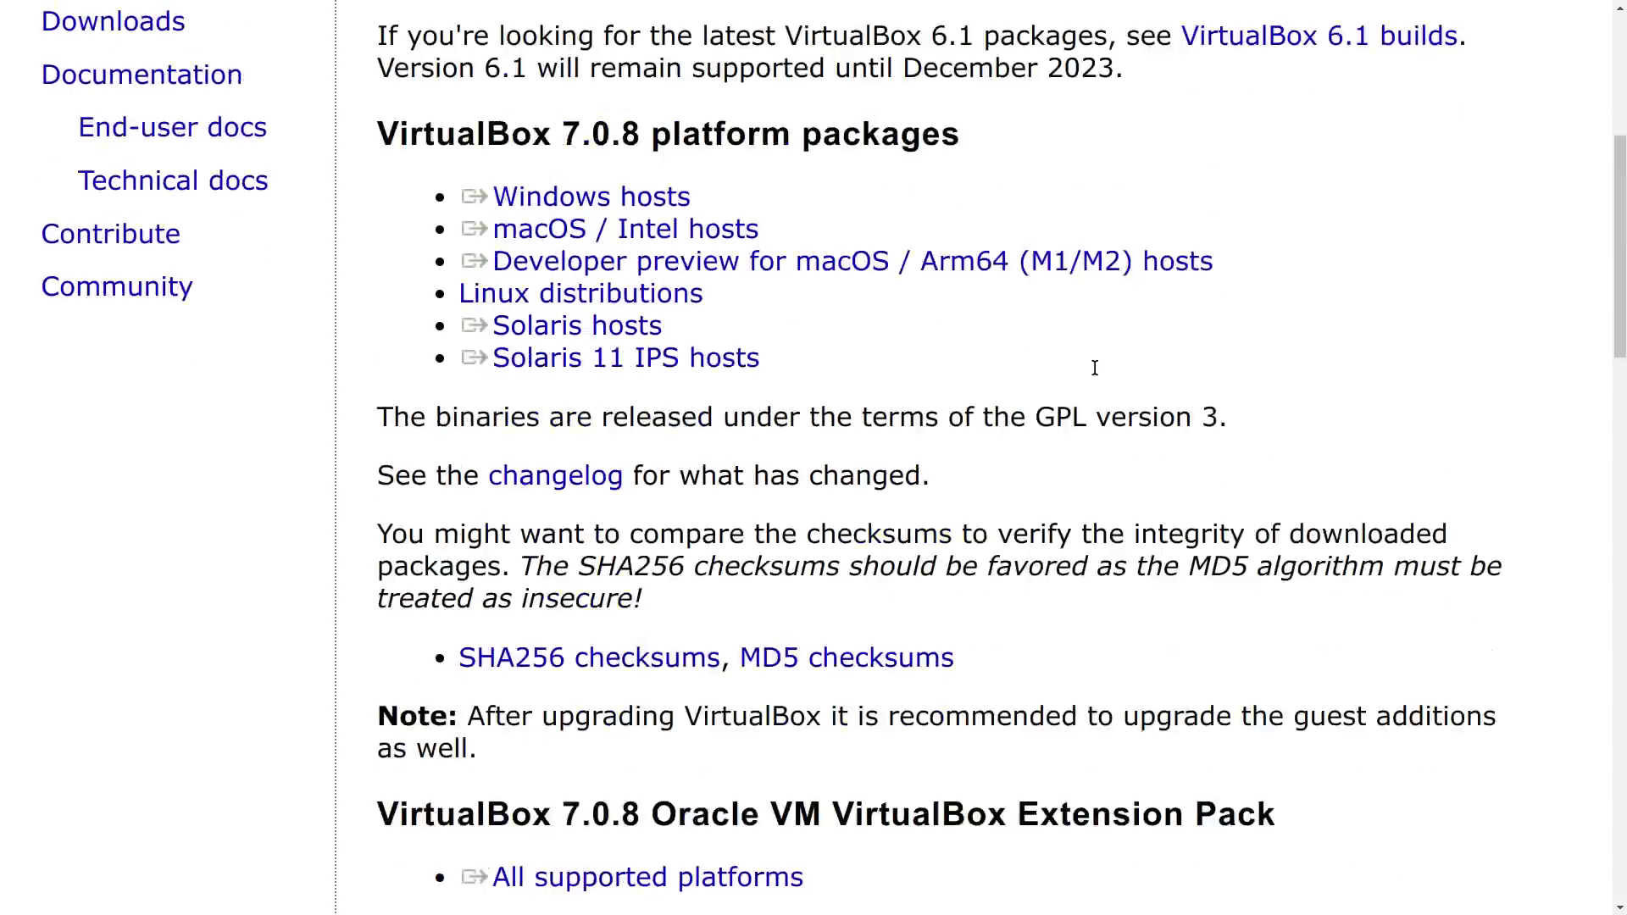
pyautogui.scroll(3, 1098, 375)
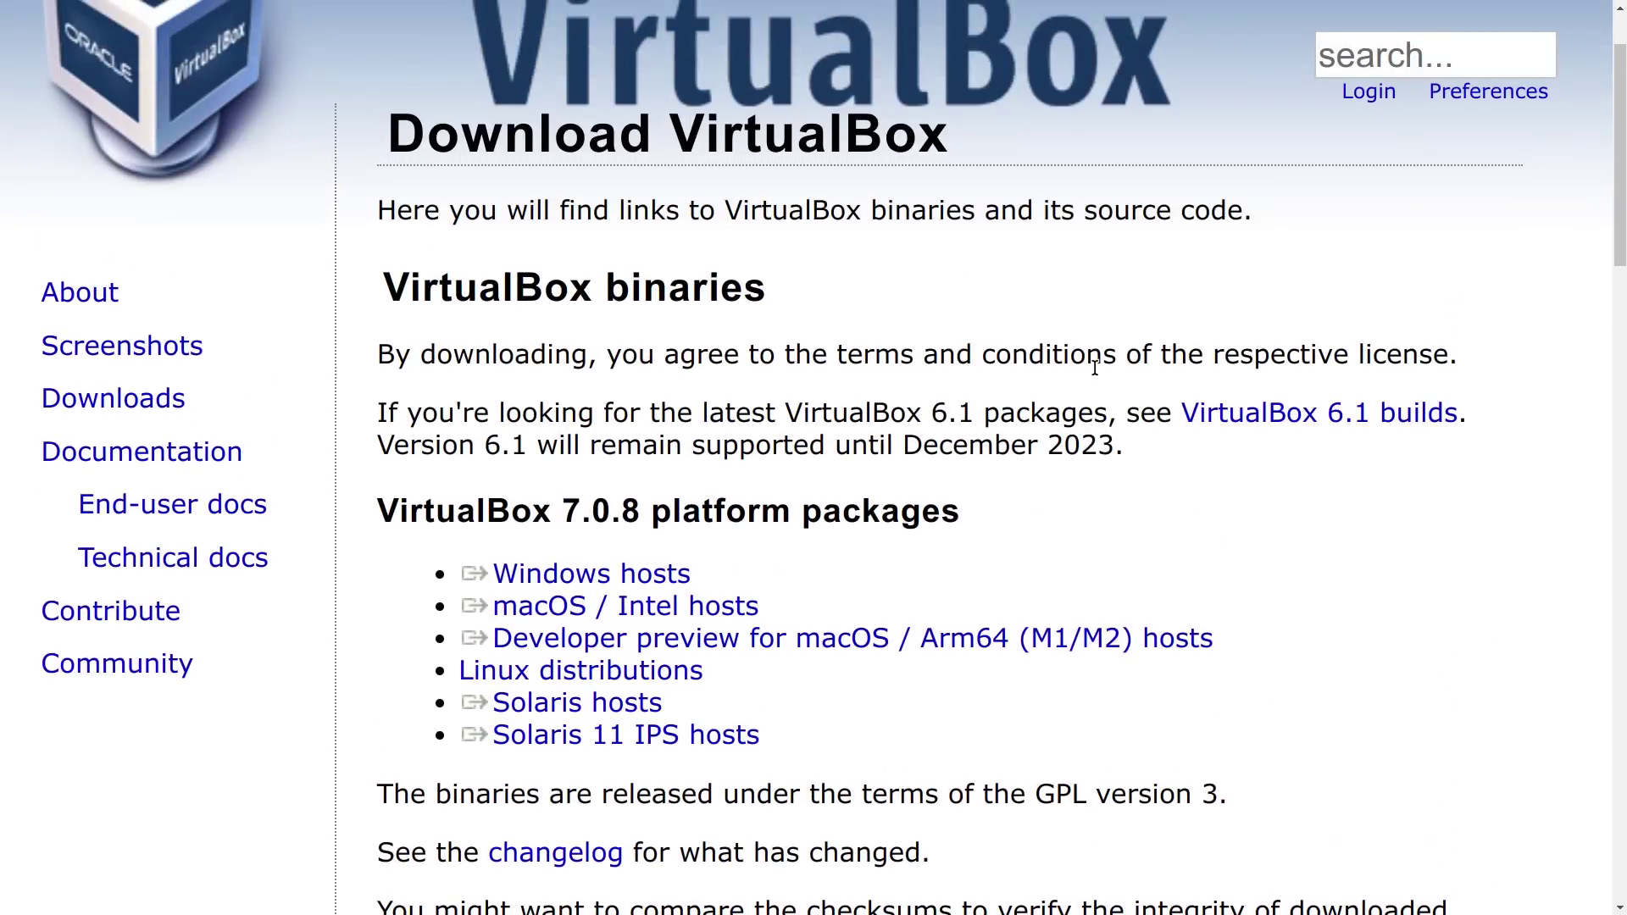
pyautogui.scroll(2, 1094, 368)
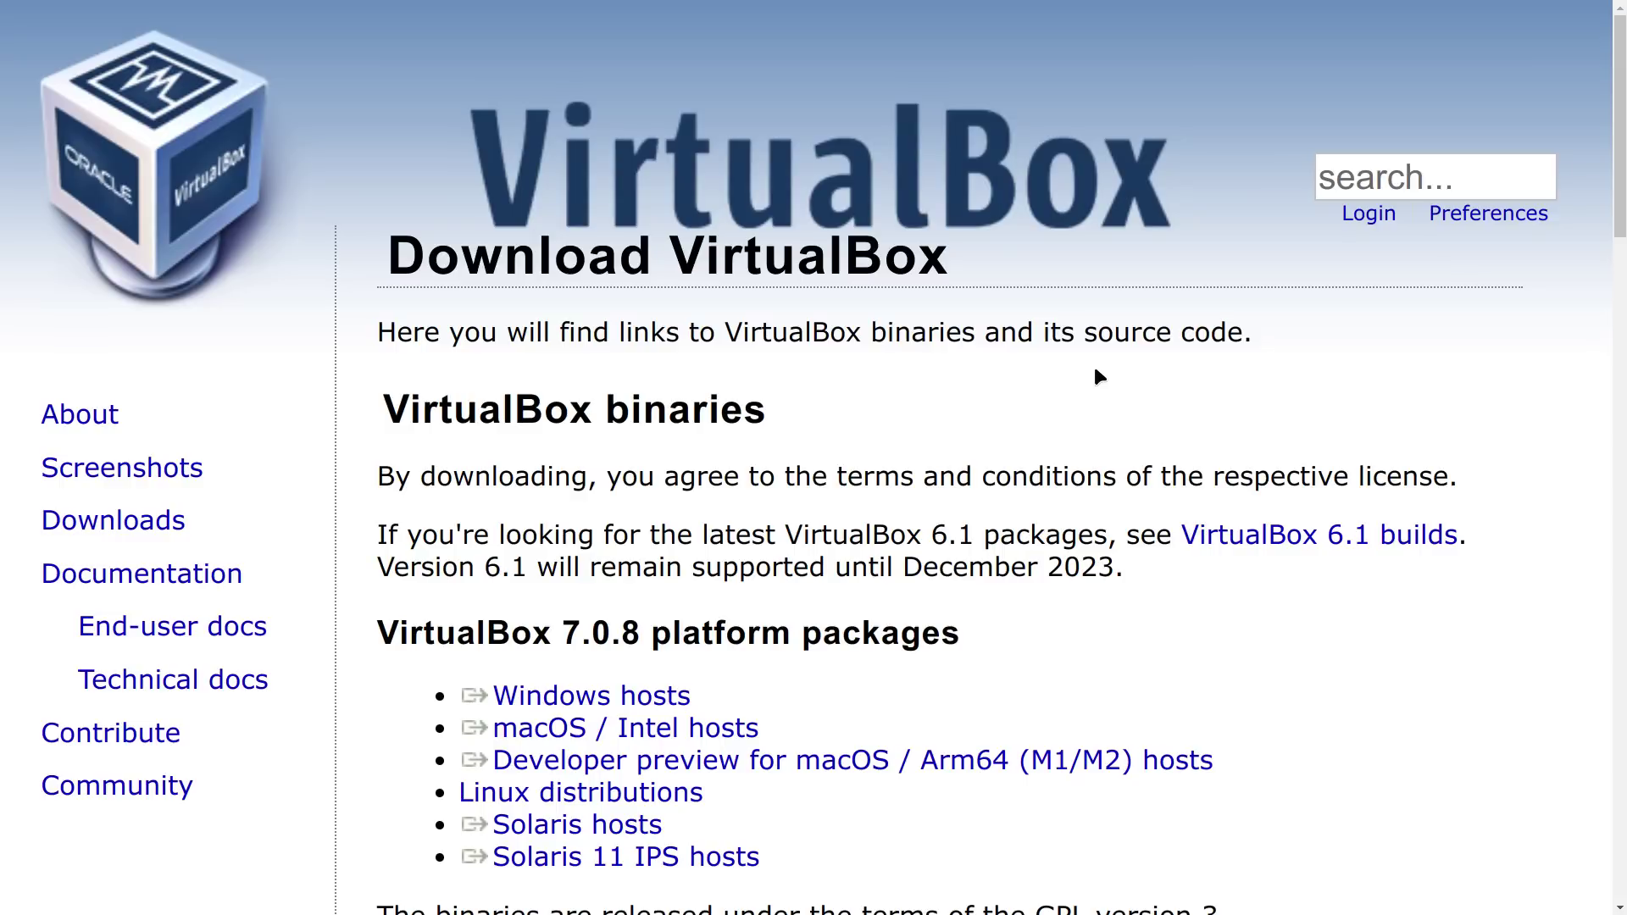
pyautogui.scroll(-20, 1098, 376)
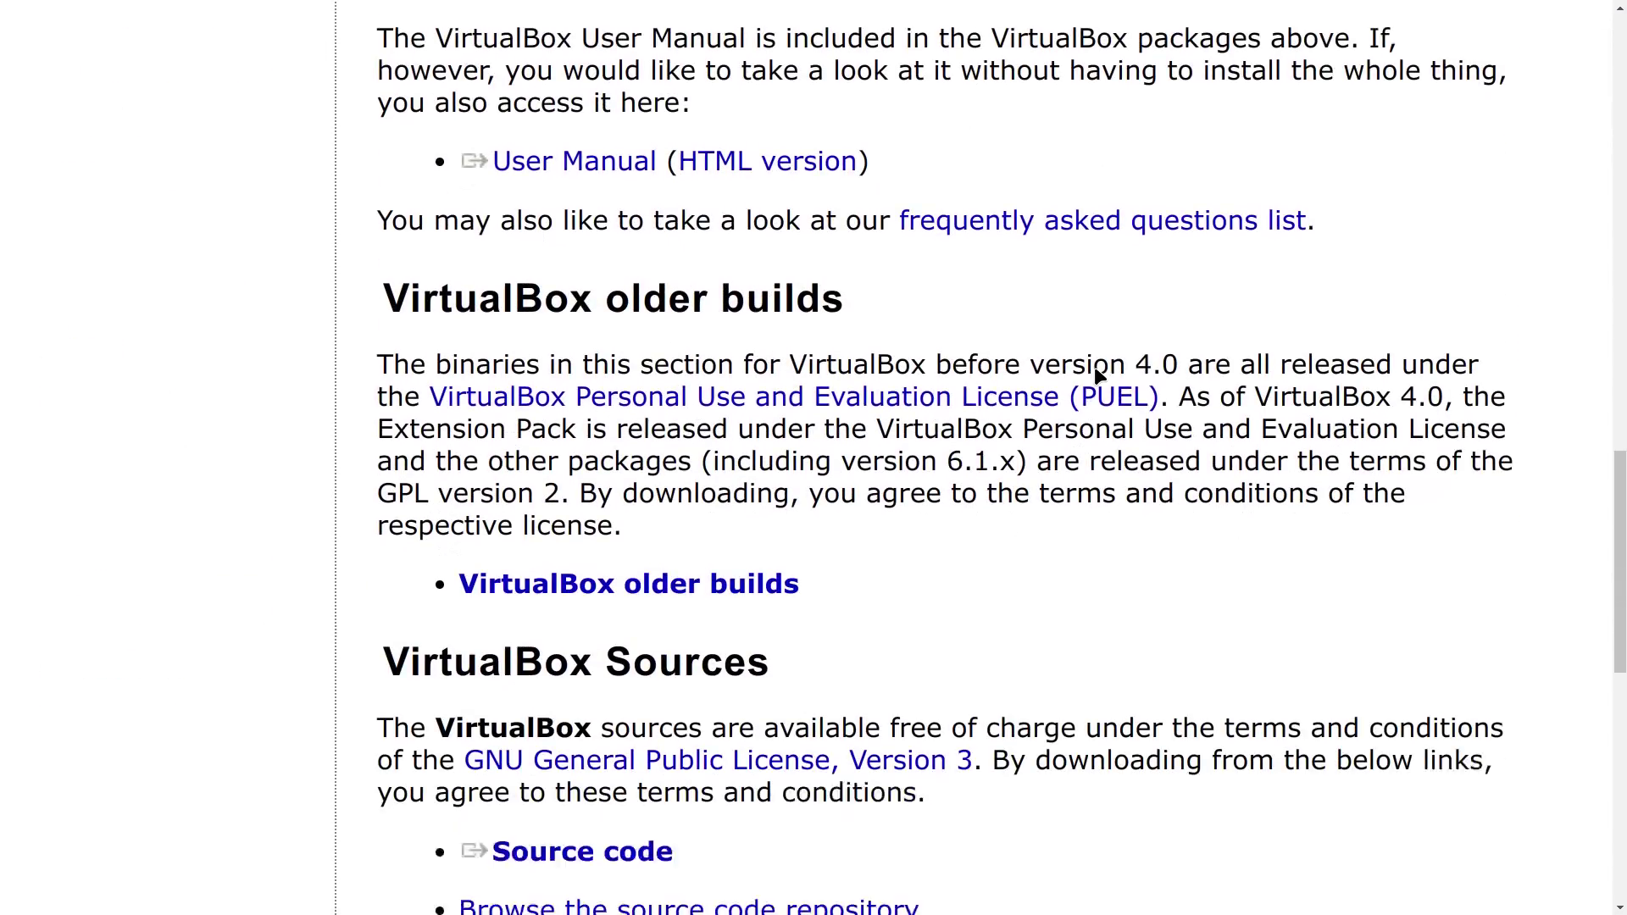
pyautogui.scroll(-4, 1096, 375)
pyautogui.scroll(7, 1095, 369)
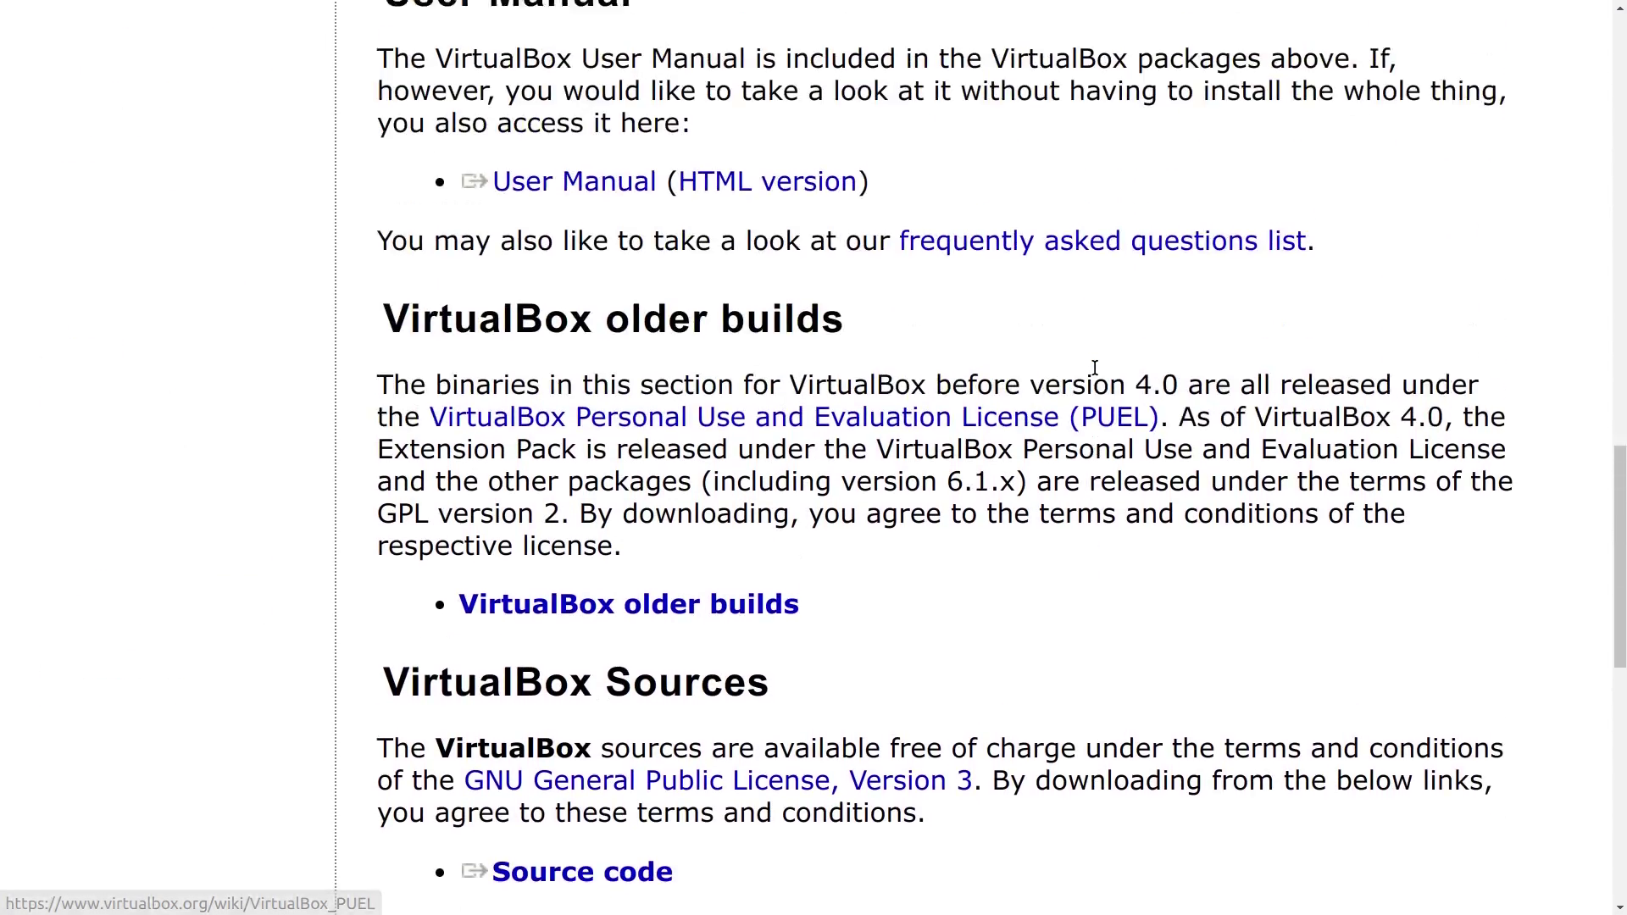
pyautogui.scroll(7, 1095, 370)
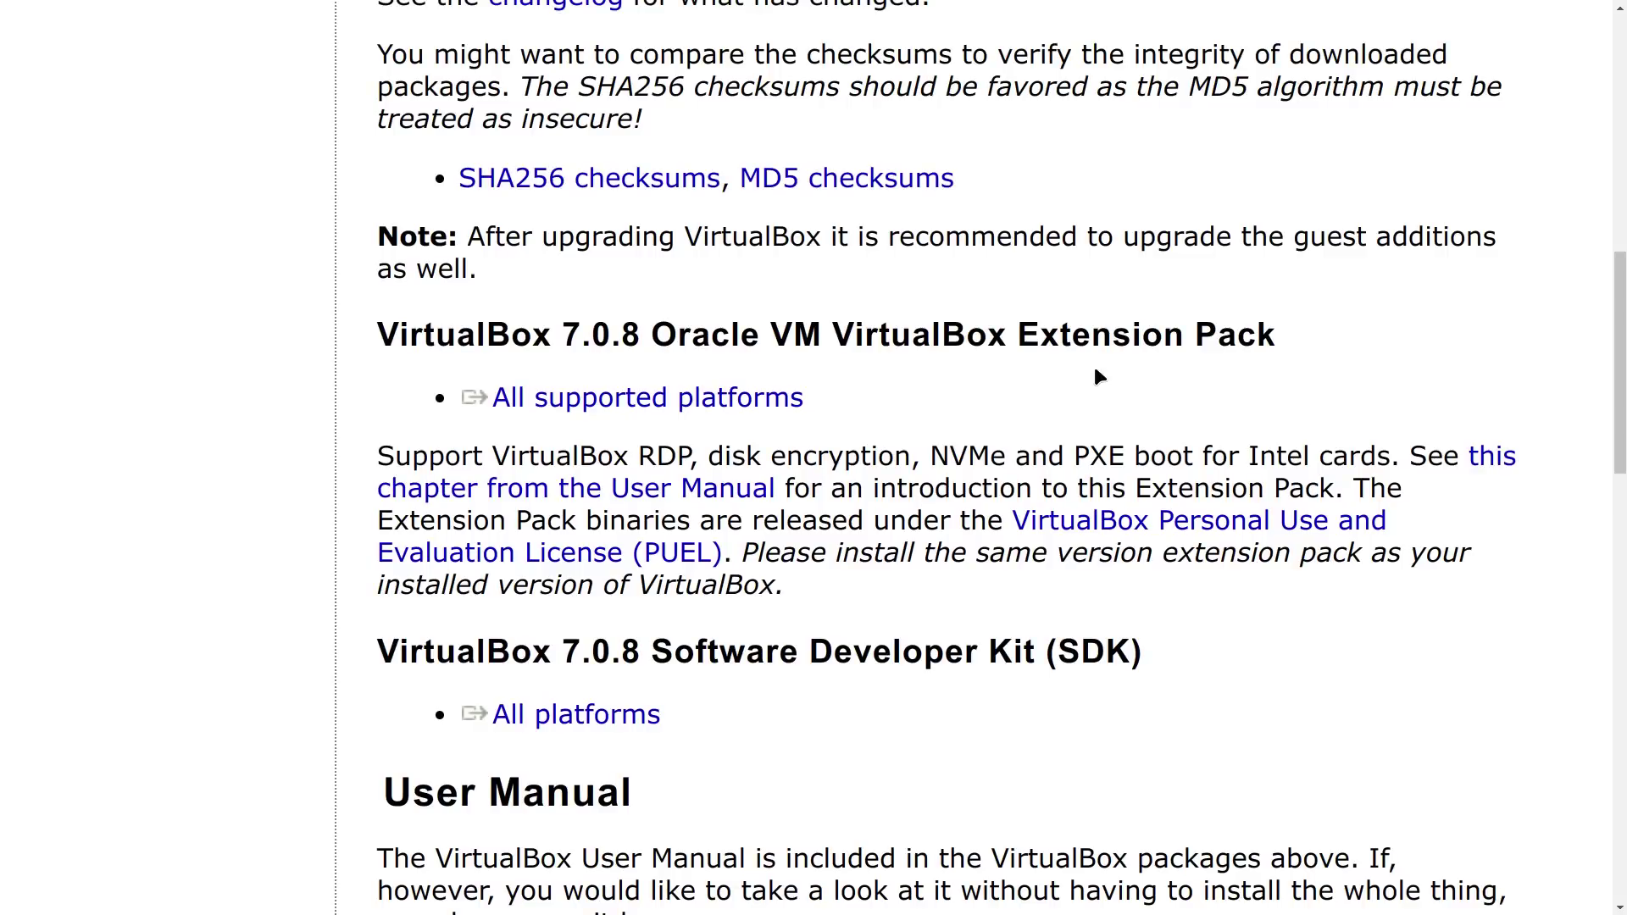
# Step: Switch to VBox Terminal Commands.txt in Xed and highlight the 'sudo adduser $USER vboxusers' line
pyautogui.hotkey('alt', 'Tab')
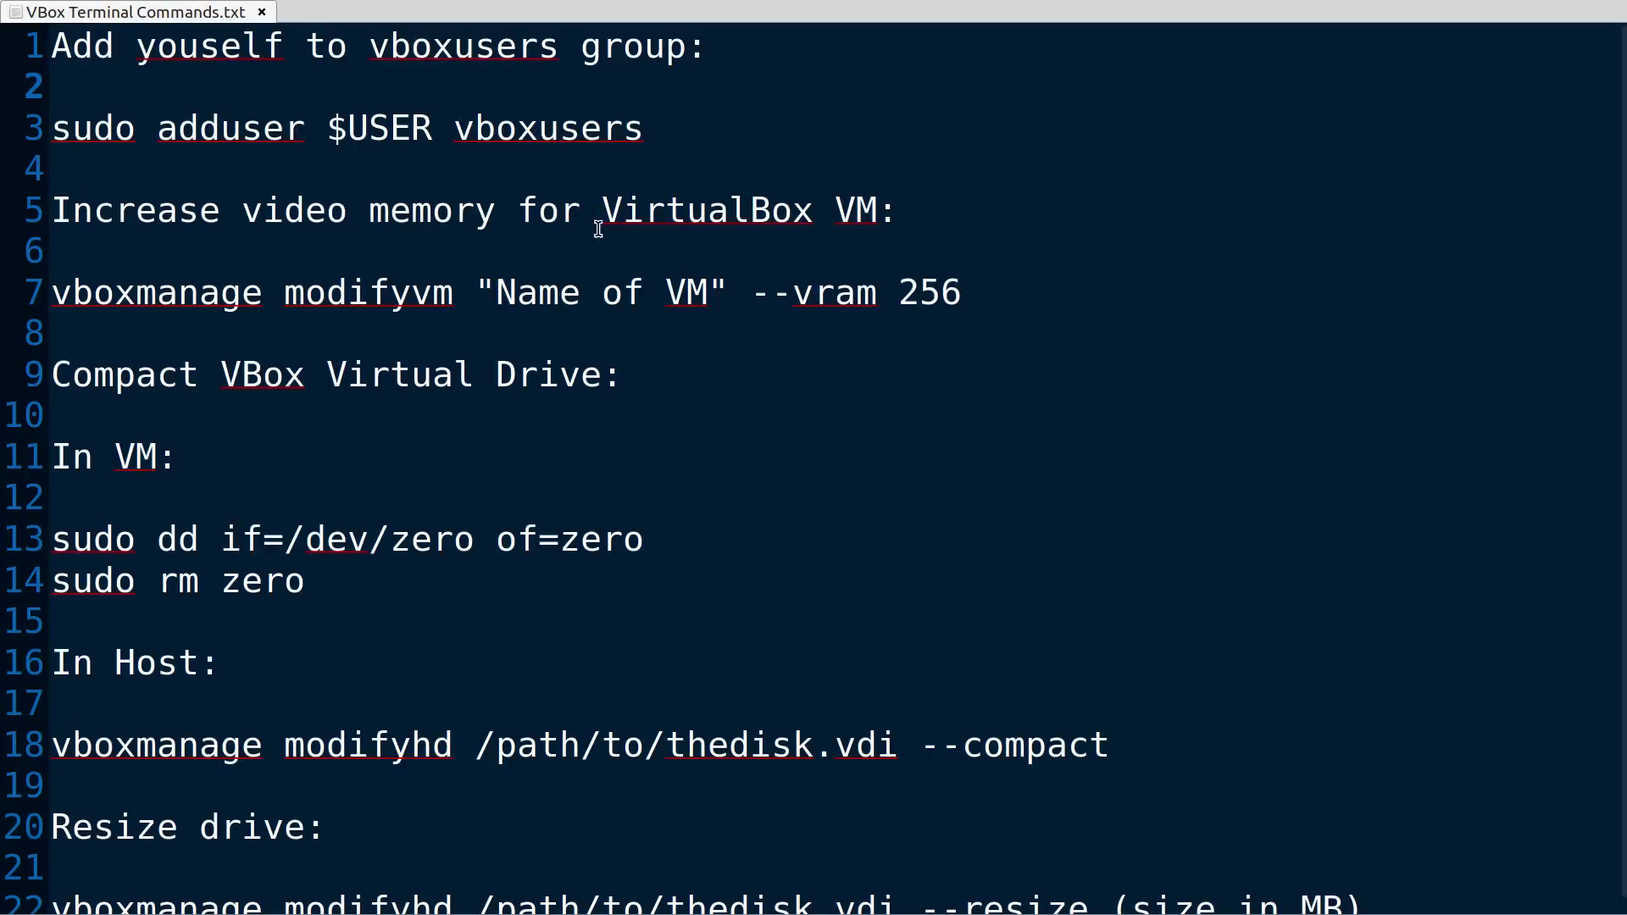
pyautogui.moveTo(664, 133); pyautogui.dragTo(10, 131)
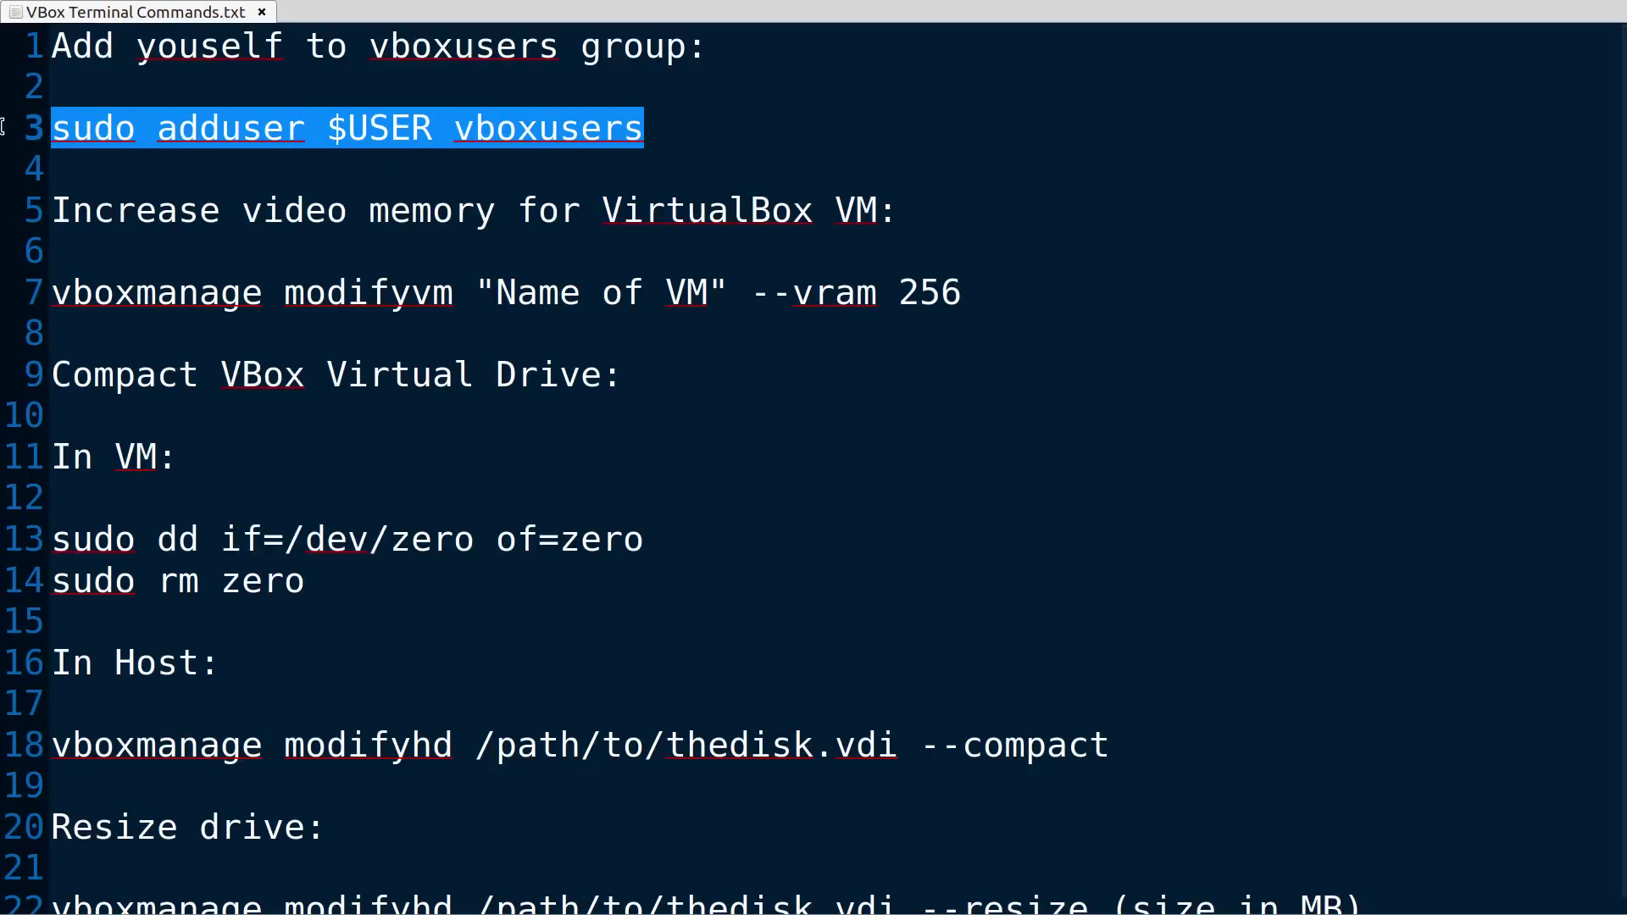
pyautogui.click(915, 110)
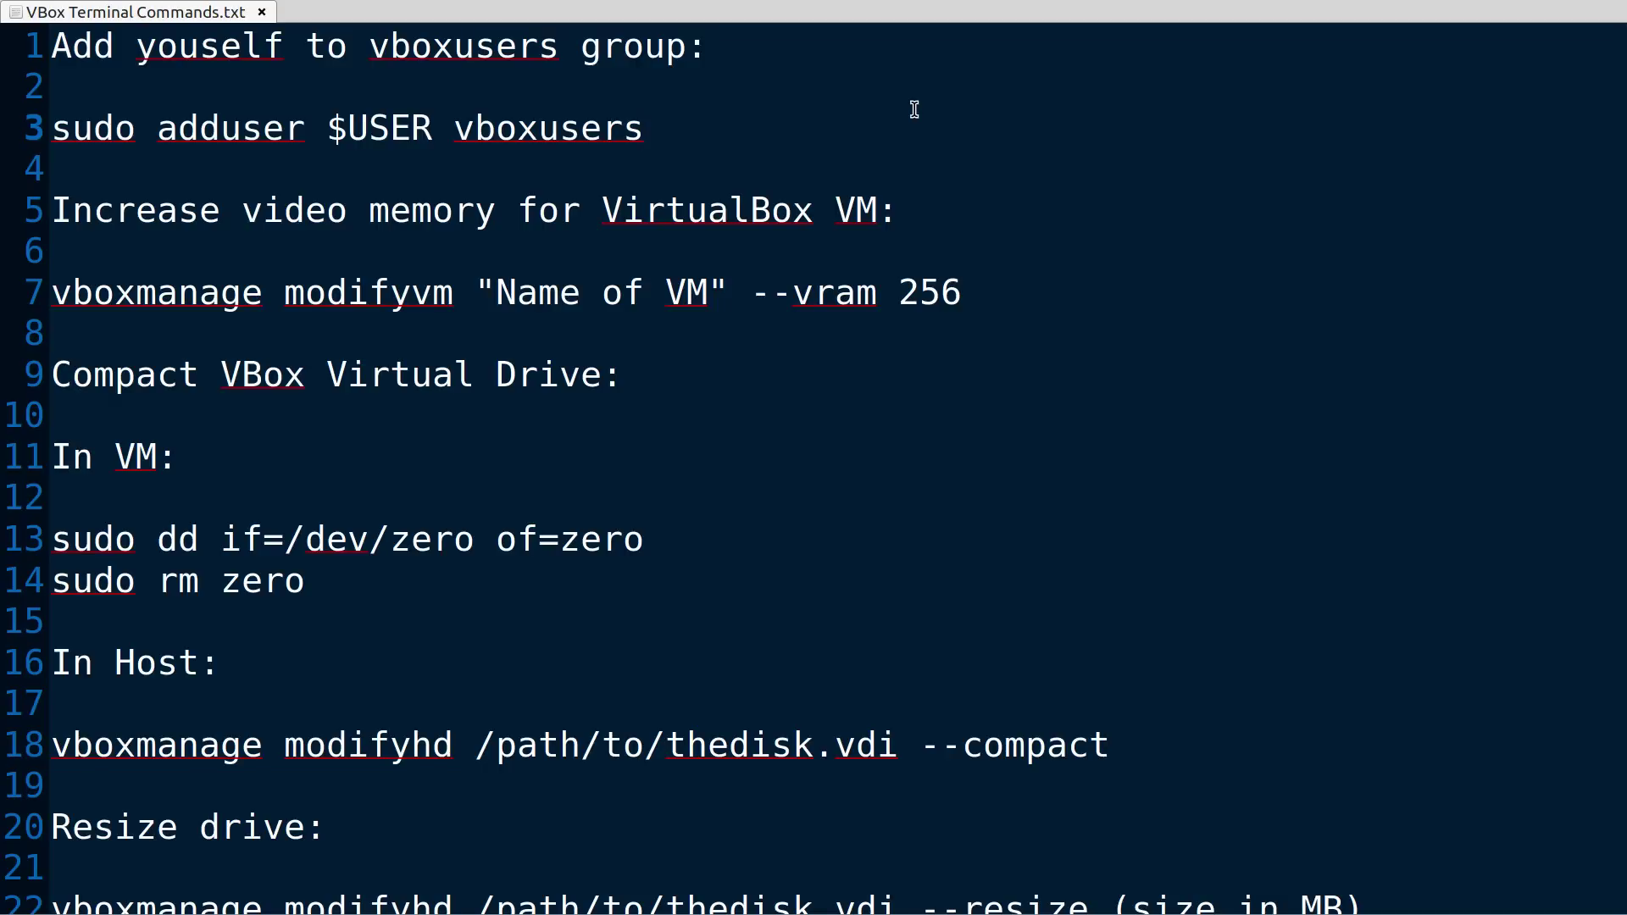
pyautogui.press('super')
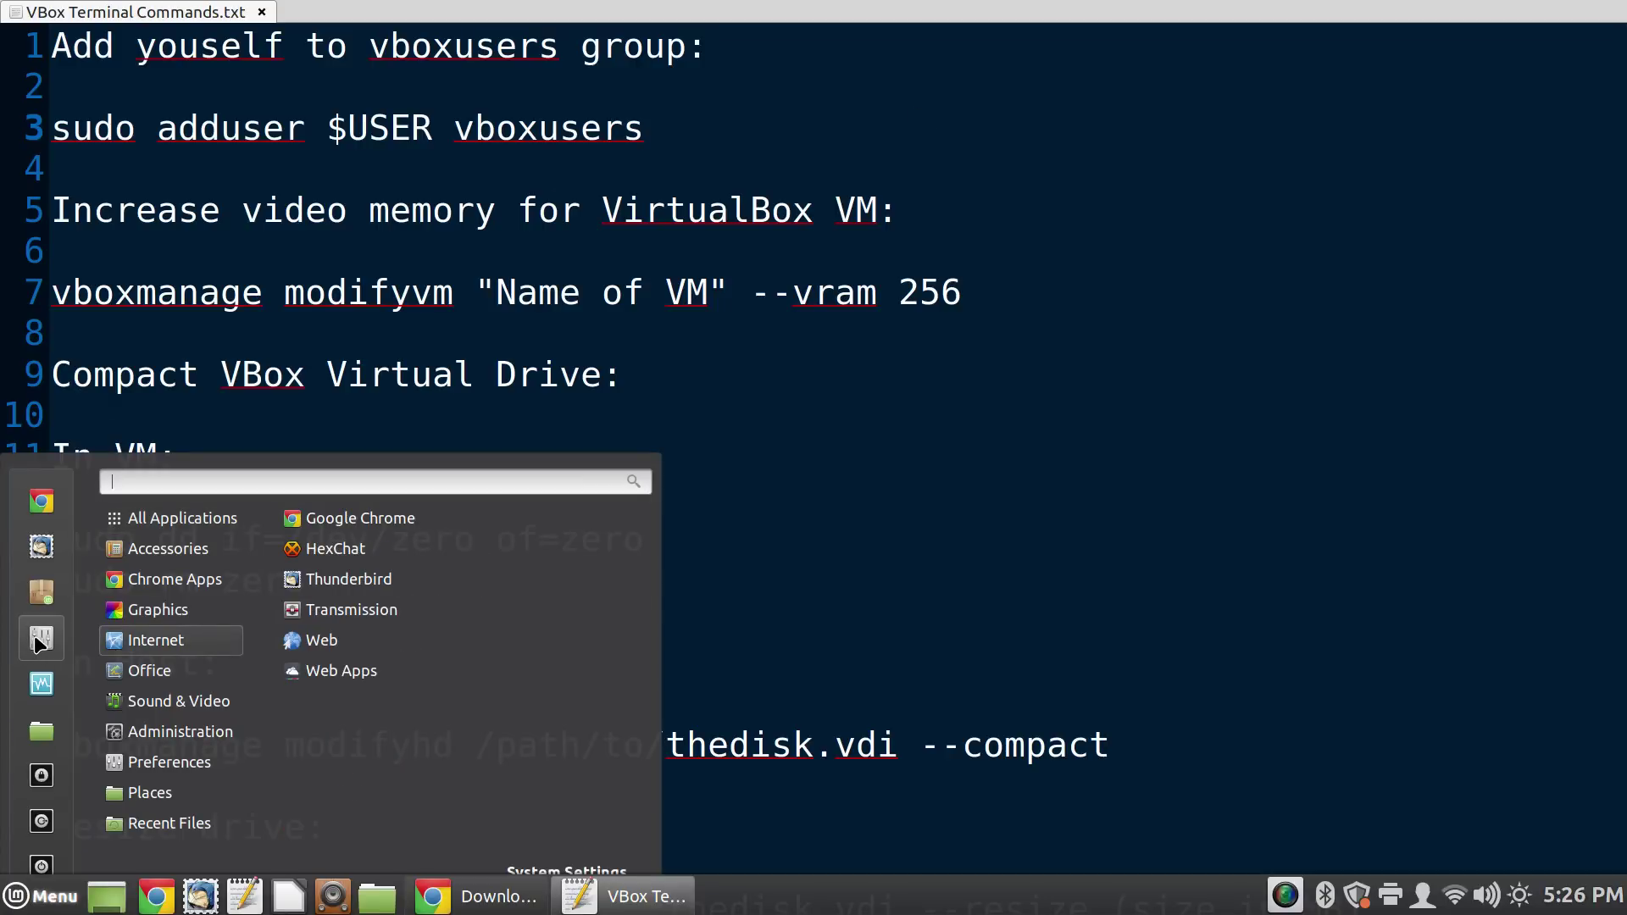
# Step: Open Users and Groups in System Settings and authenticate with the account password
pyautogui.press('Escape')
pyautogui.scroll(-6, 966, 563)
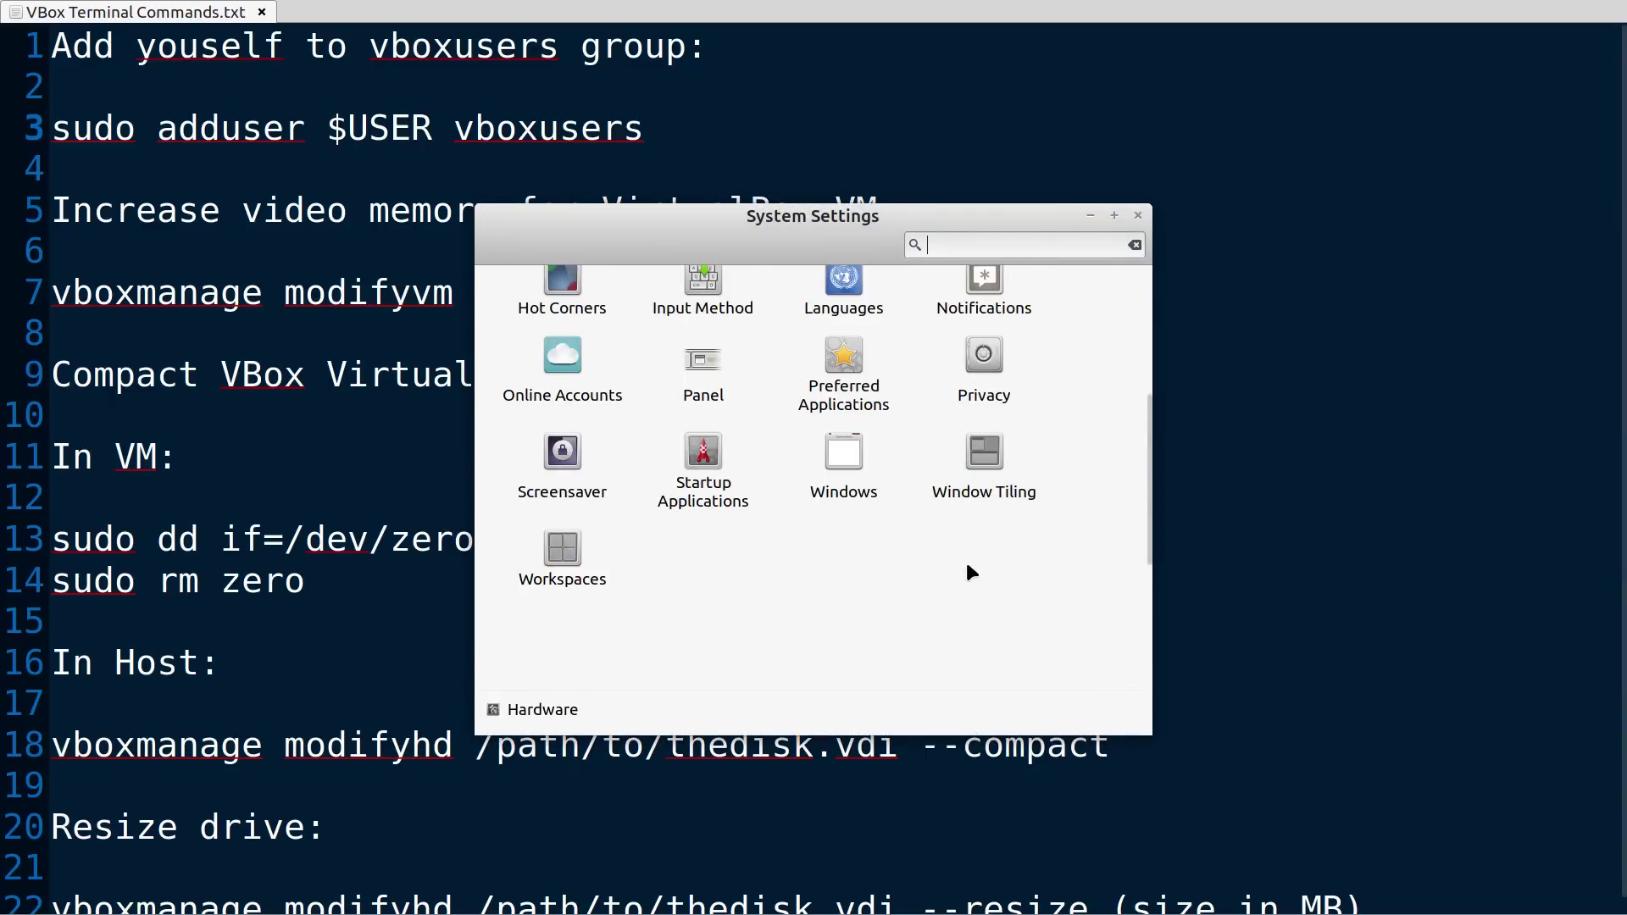
pyautogui.scroll(-1, 970, 568)
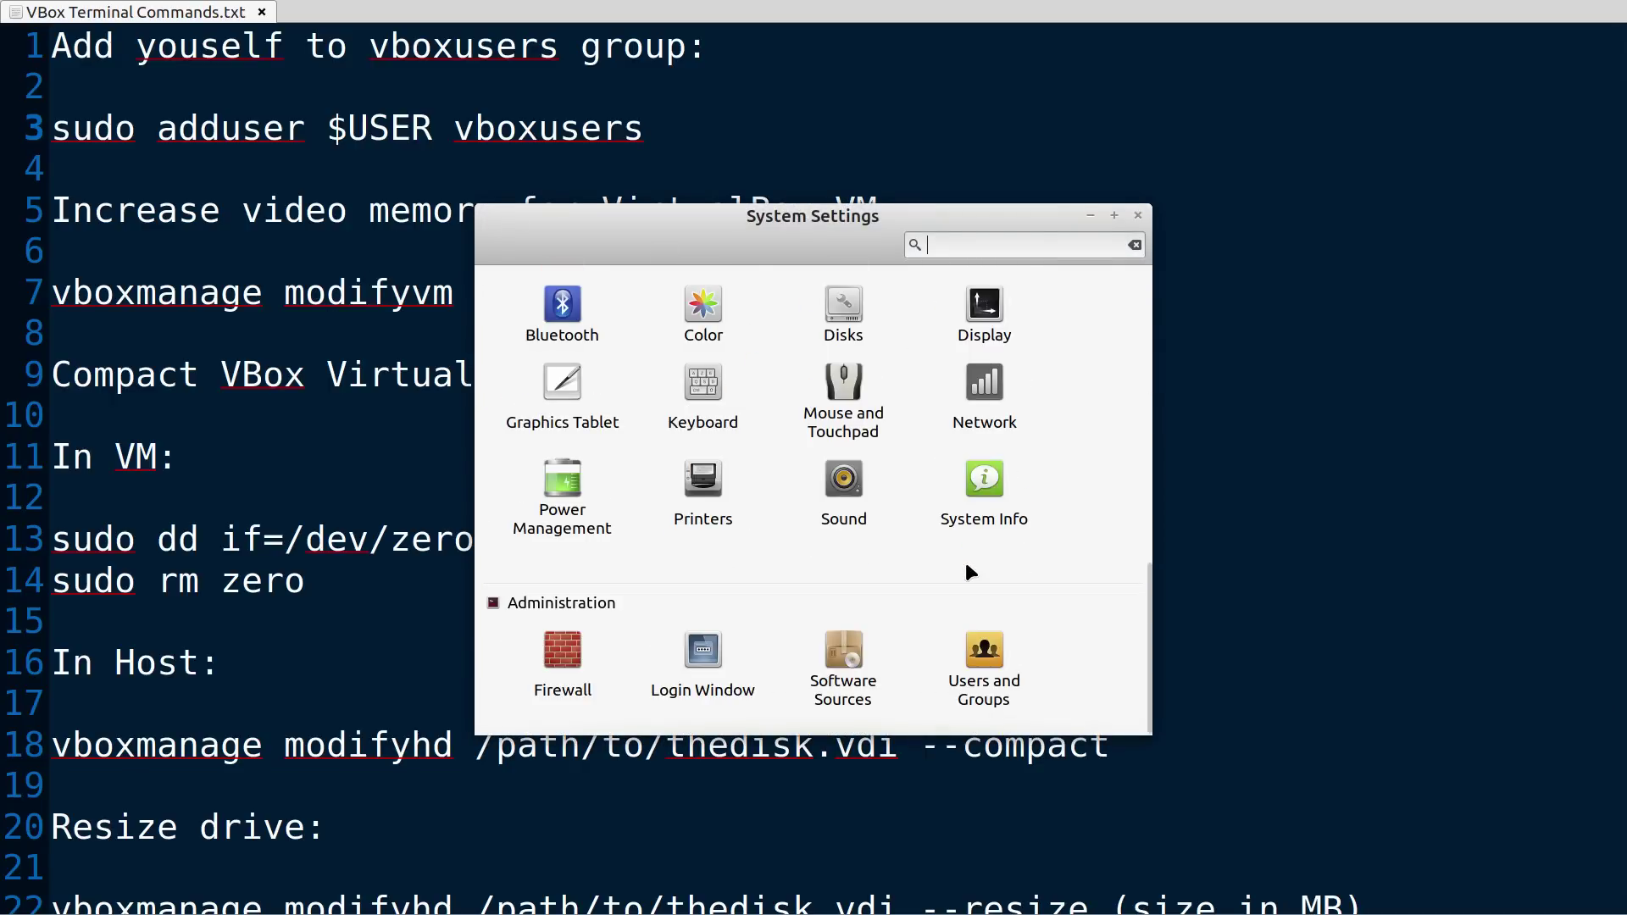
pyautogui.click(985, 668)
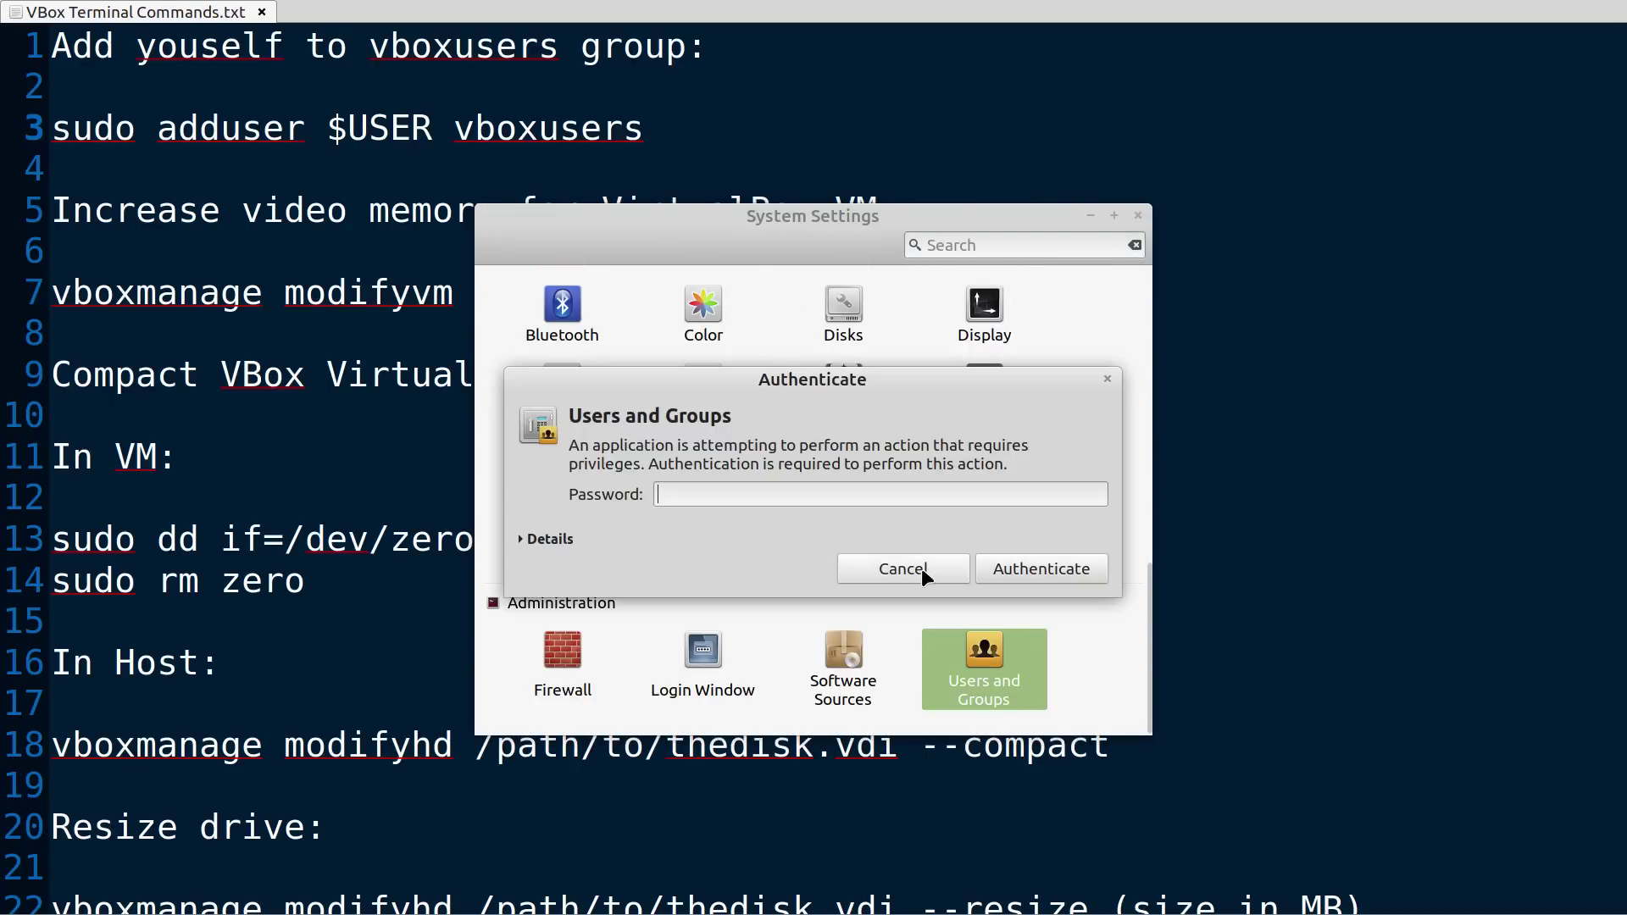
pyautogui.write('•••••')
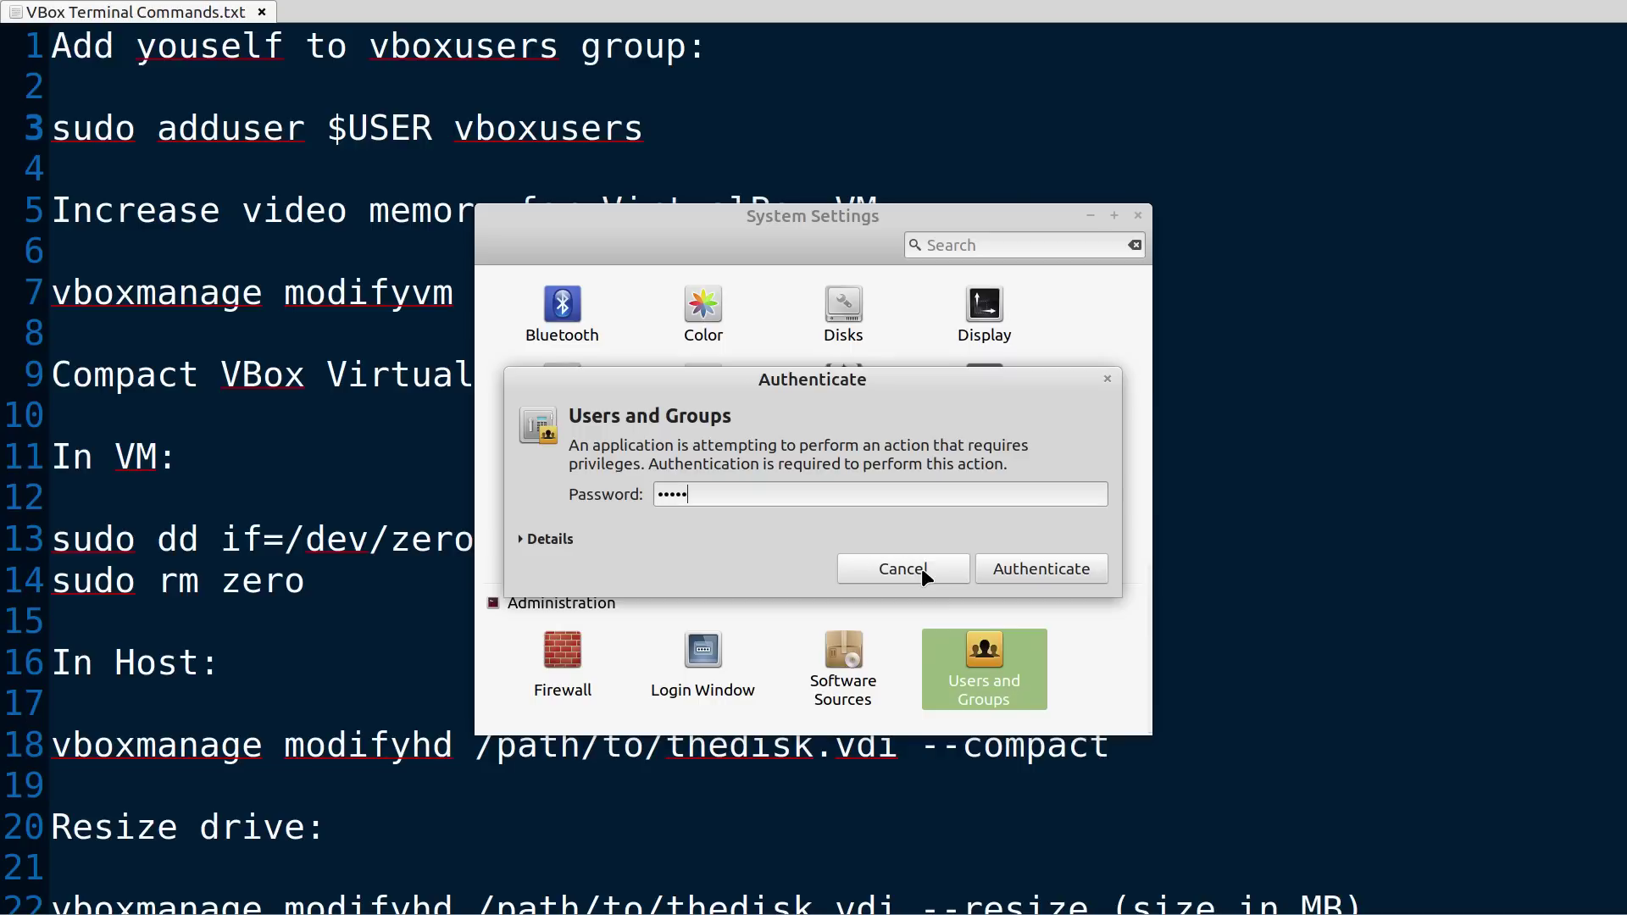
pyautogui.write('•••')
pyautogui.press('Return')
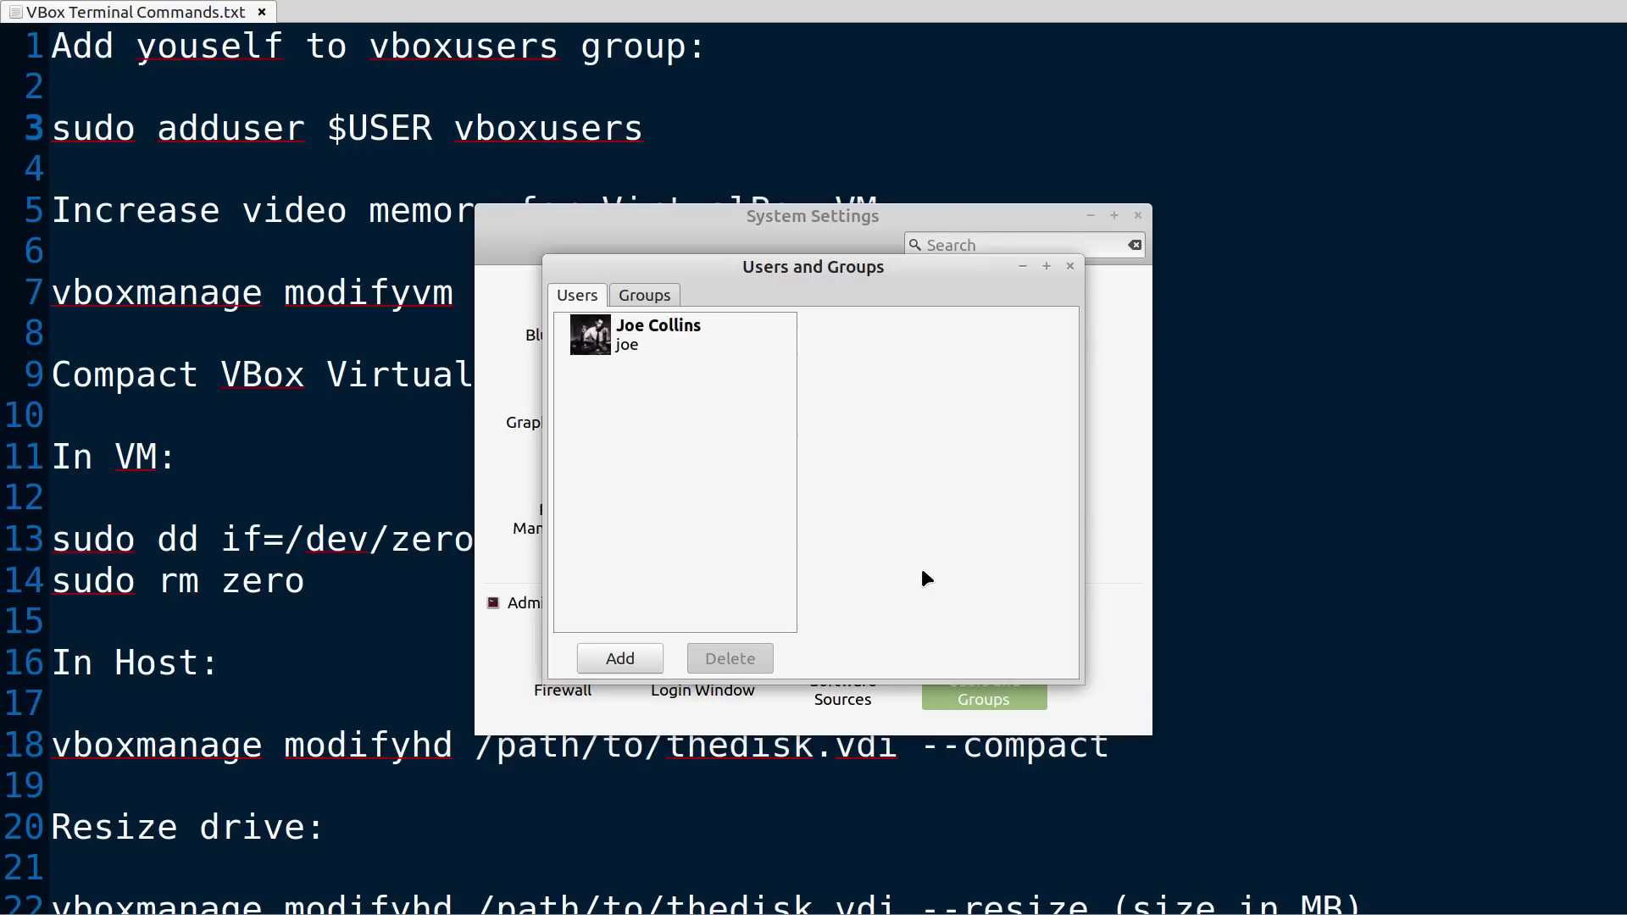
# Step: Tick vboxusers in the user's Groups list, confirm with OK, and close System Settings
pyautogui.click(668, 328)
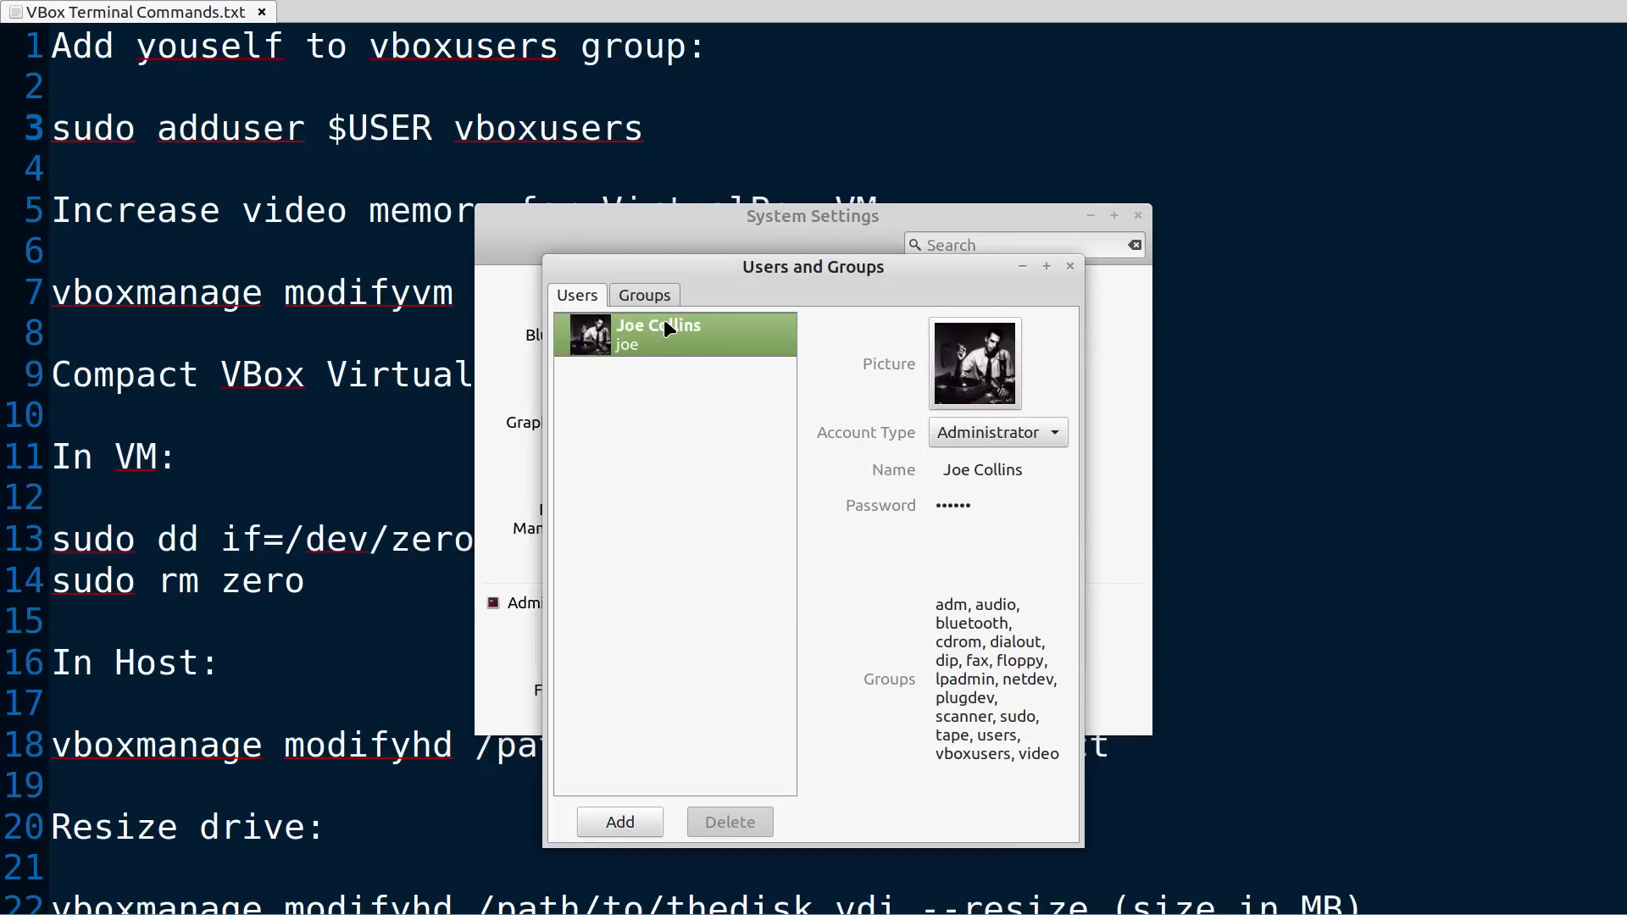
pyautogui.click(992, 691)
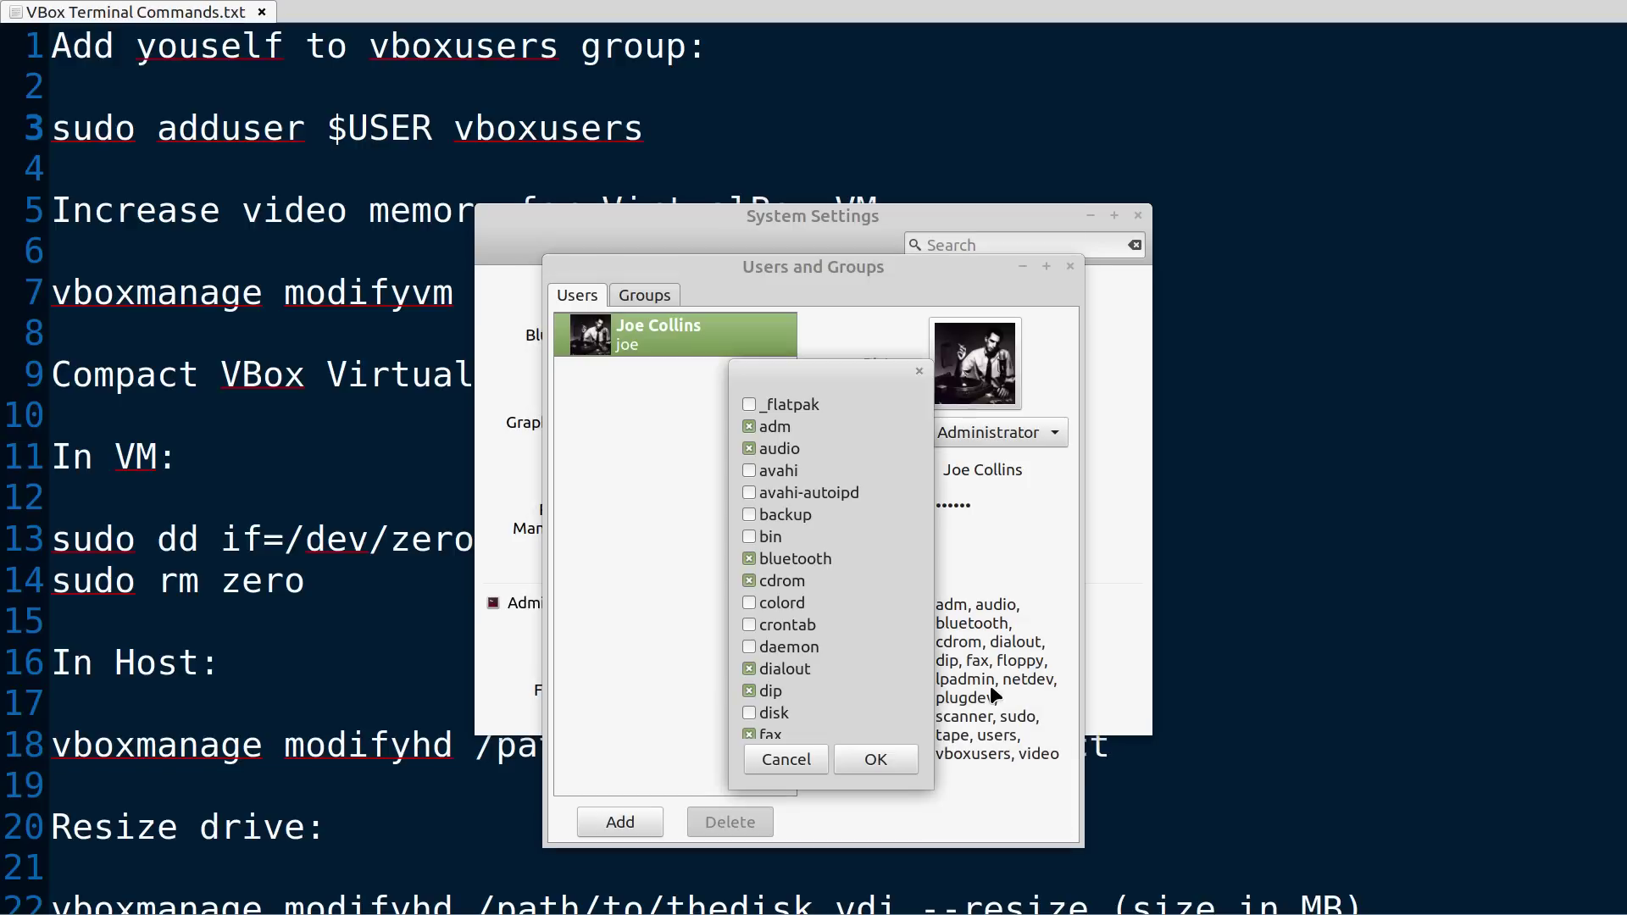
pyautogui.scroll(-6, 856, 629)
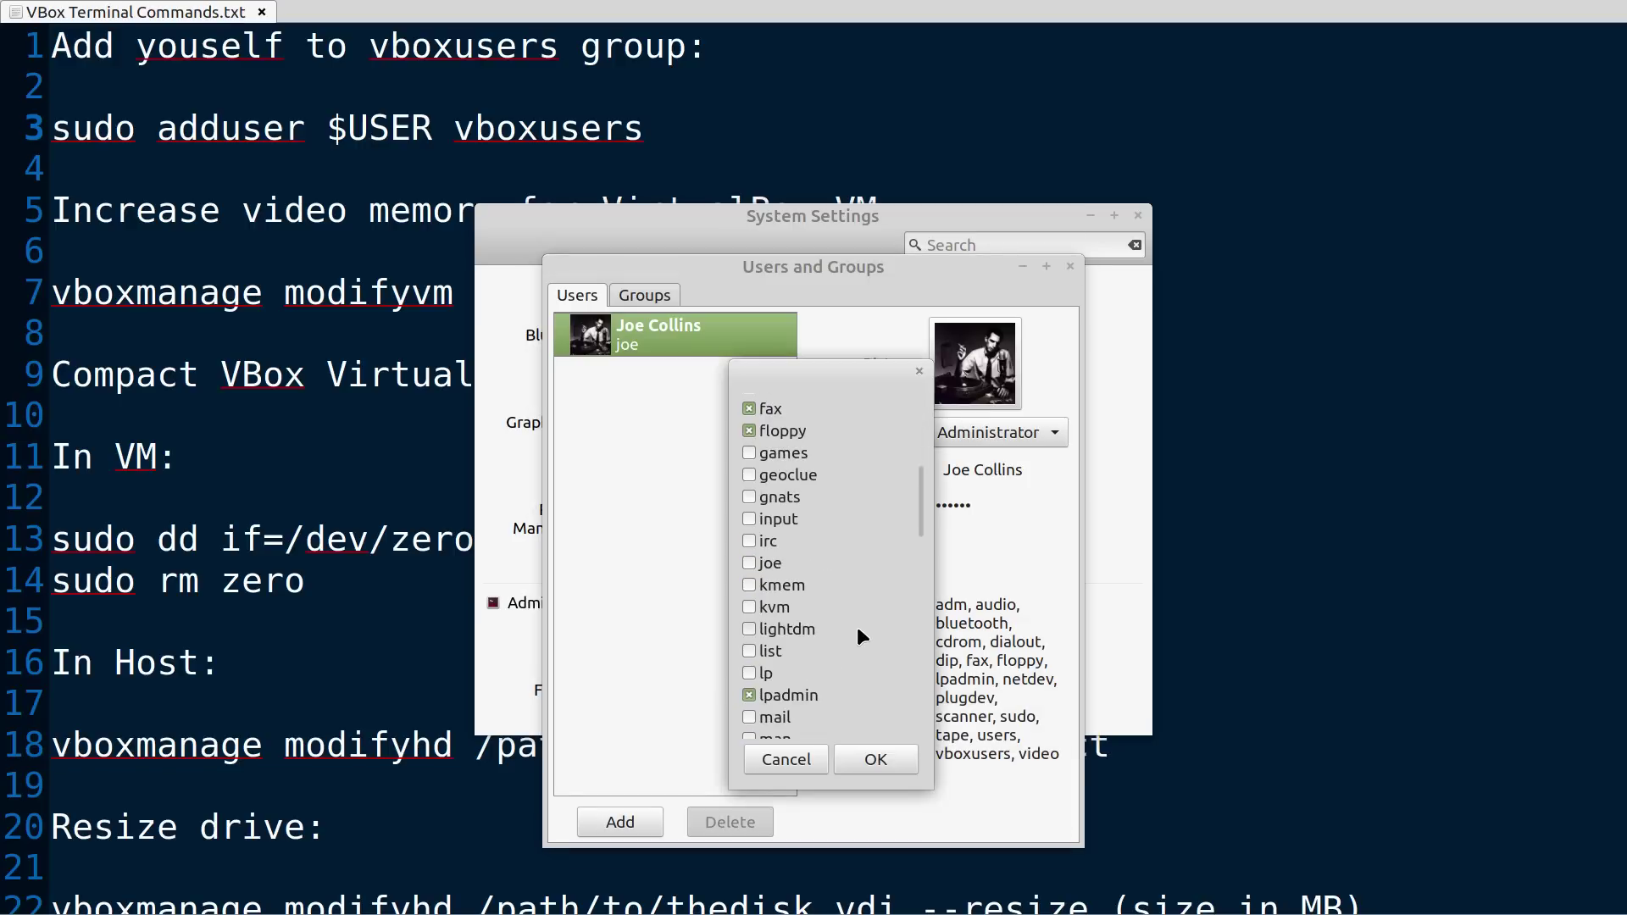
pyautogui.scroll(-8, 859, 632)
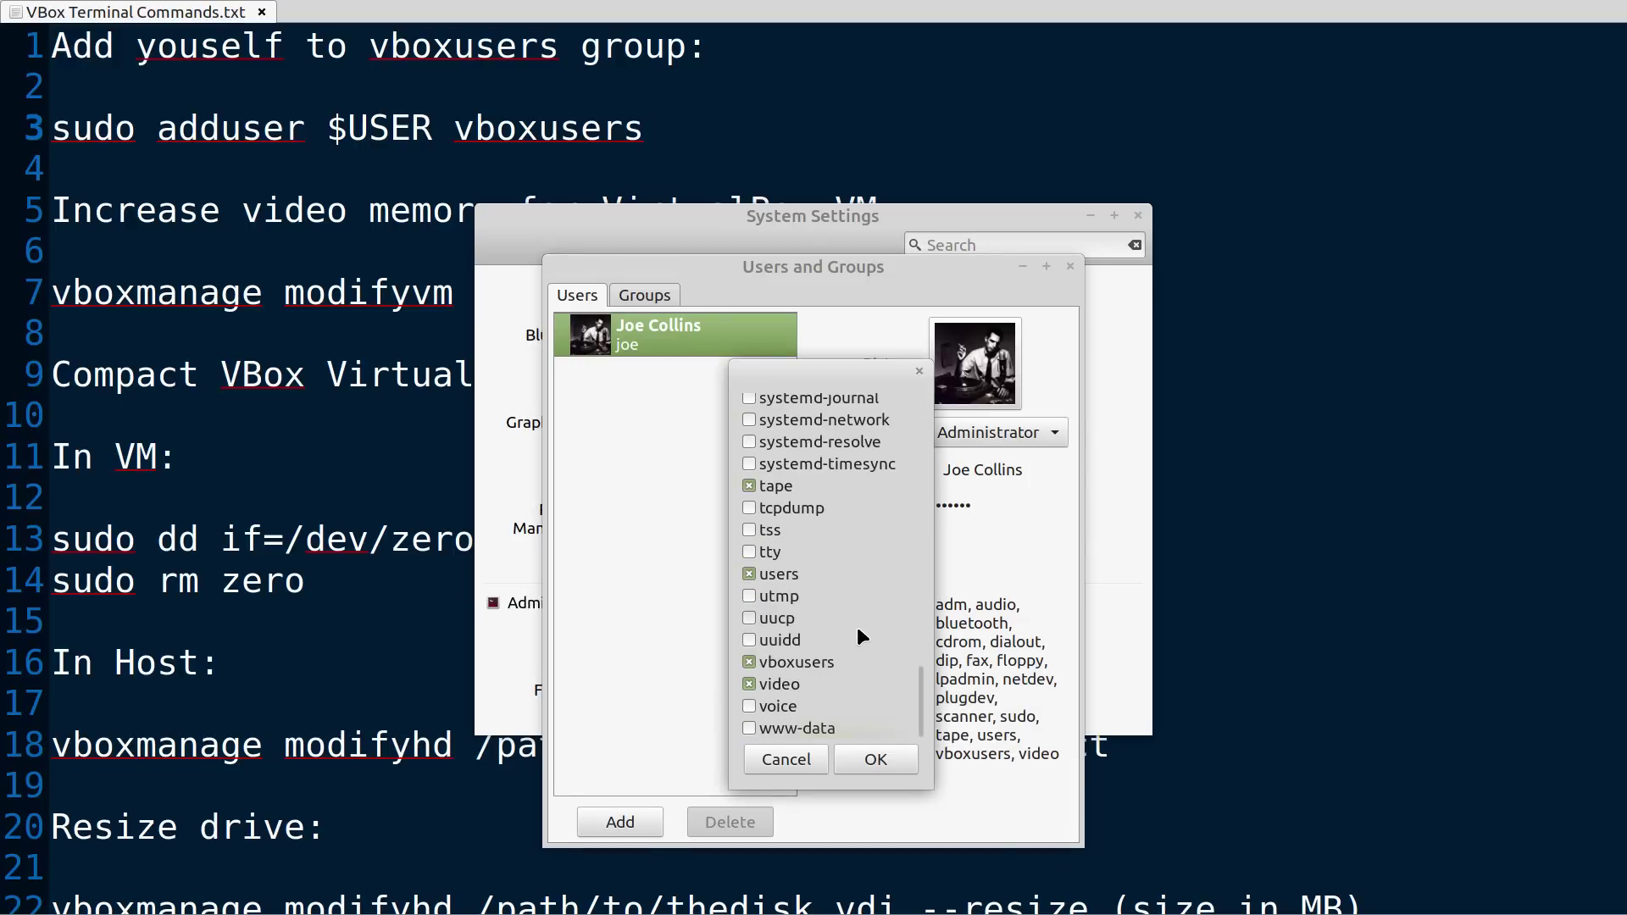
pyautogui.click(797, 660)
pyautogui.click(890, 761)
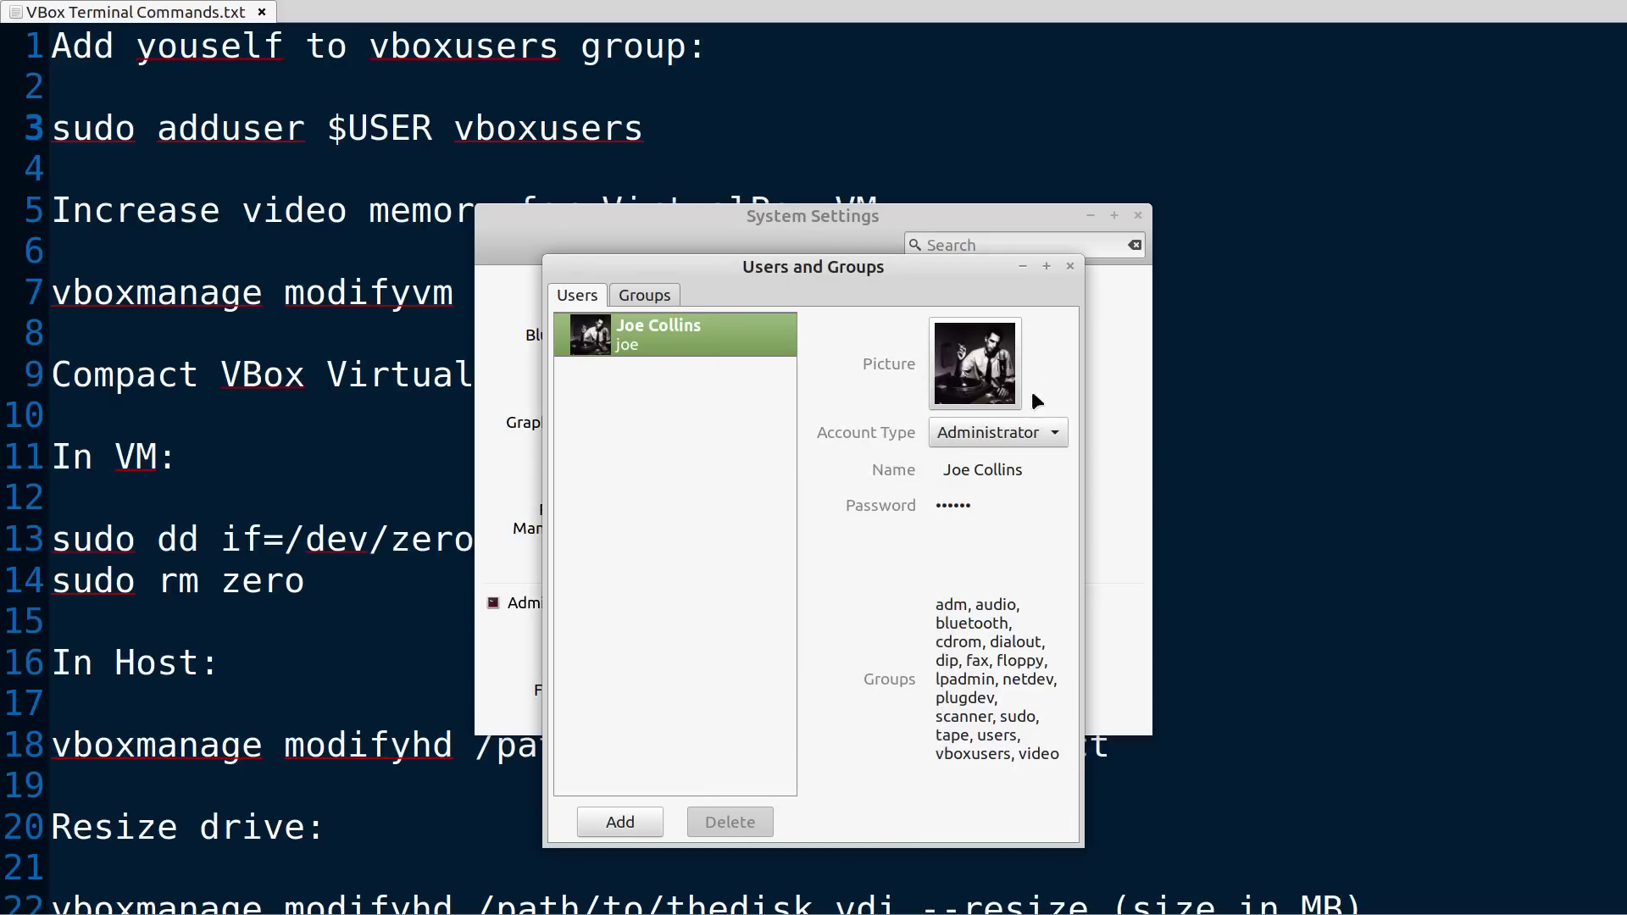
pyautogui.click(1070, 267)
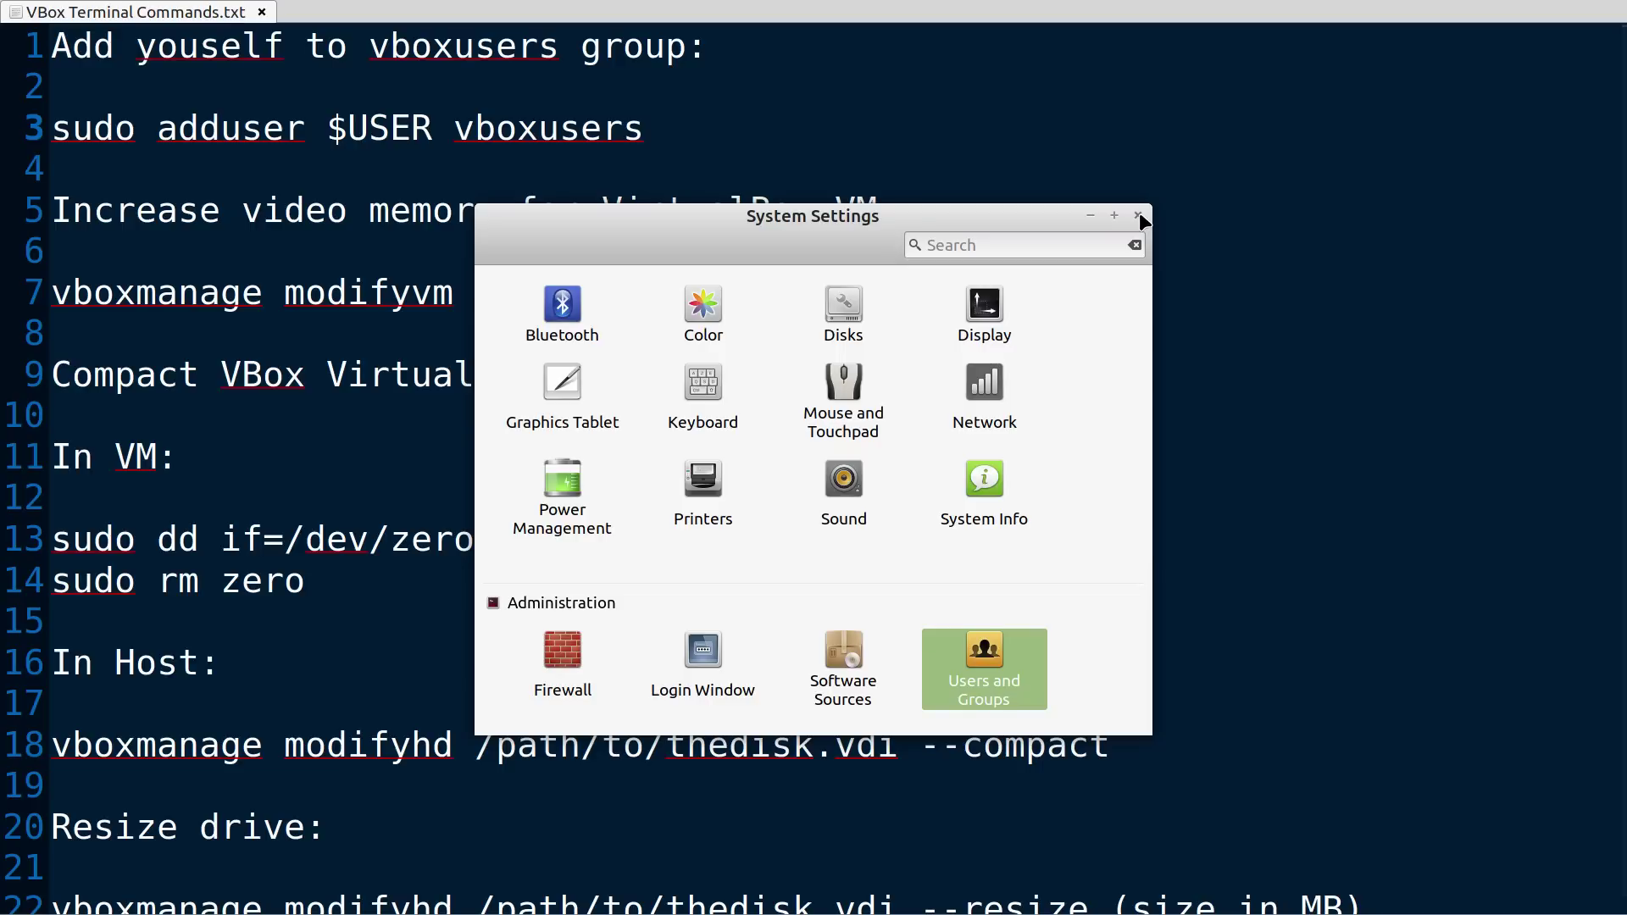
pyautogui.click(1138, 217)
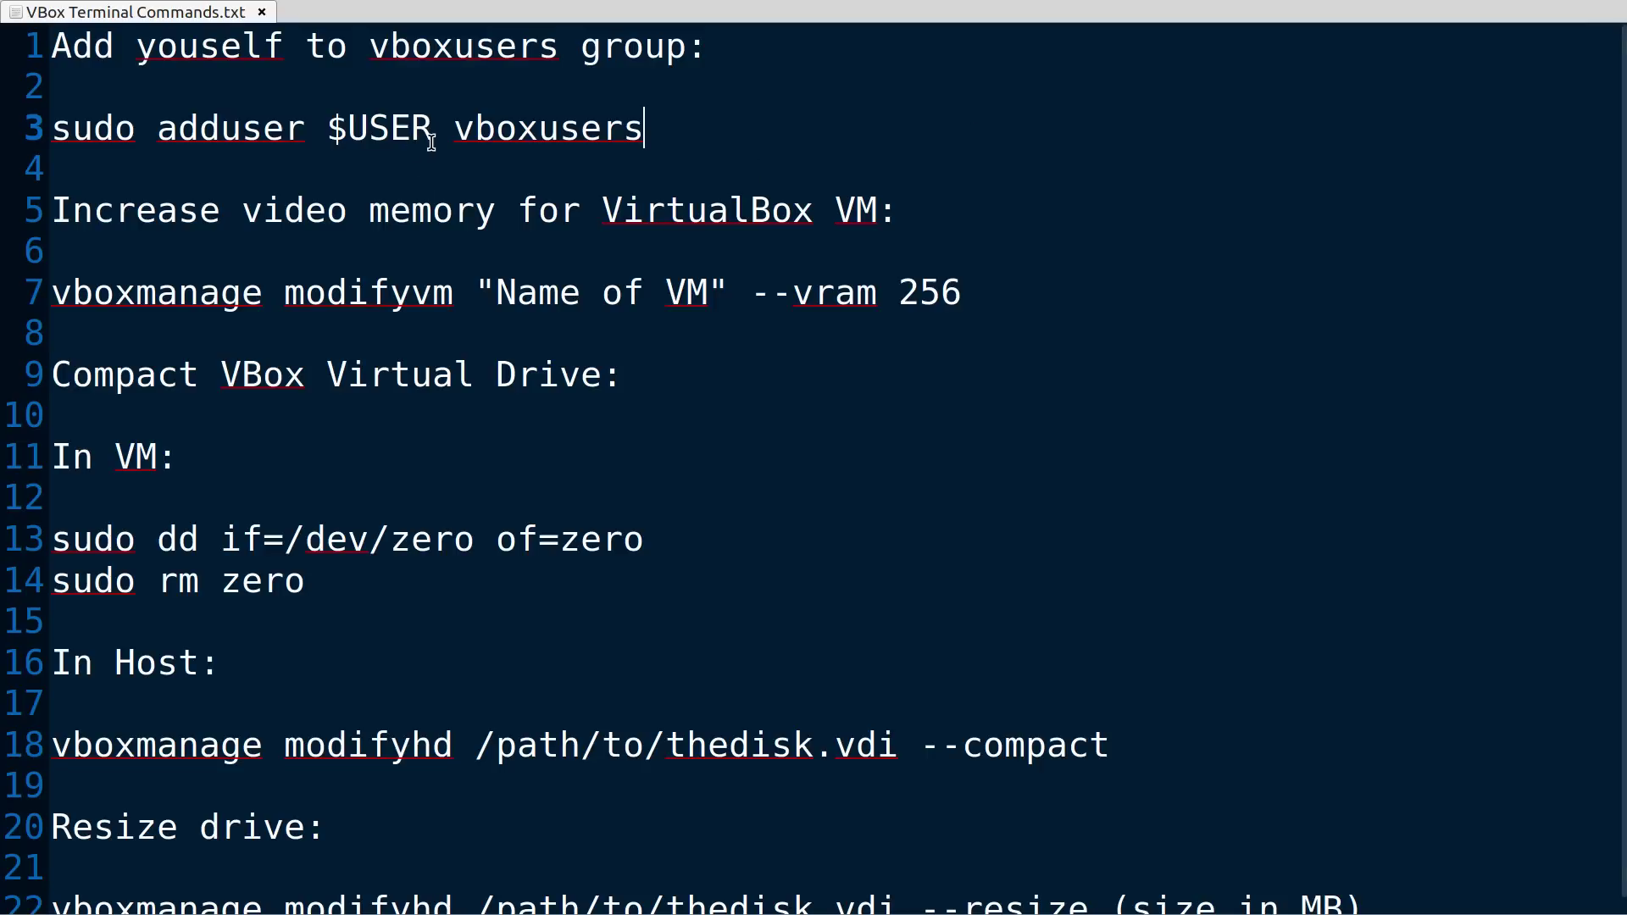
# Step: Highlight the $USER variable in the line 3 command, then deselect it
pyautogui.moveTo(430, 131); pyautogui.dragTo(321, 132)
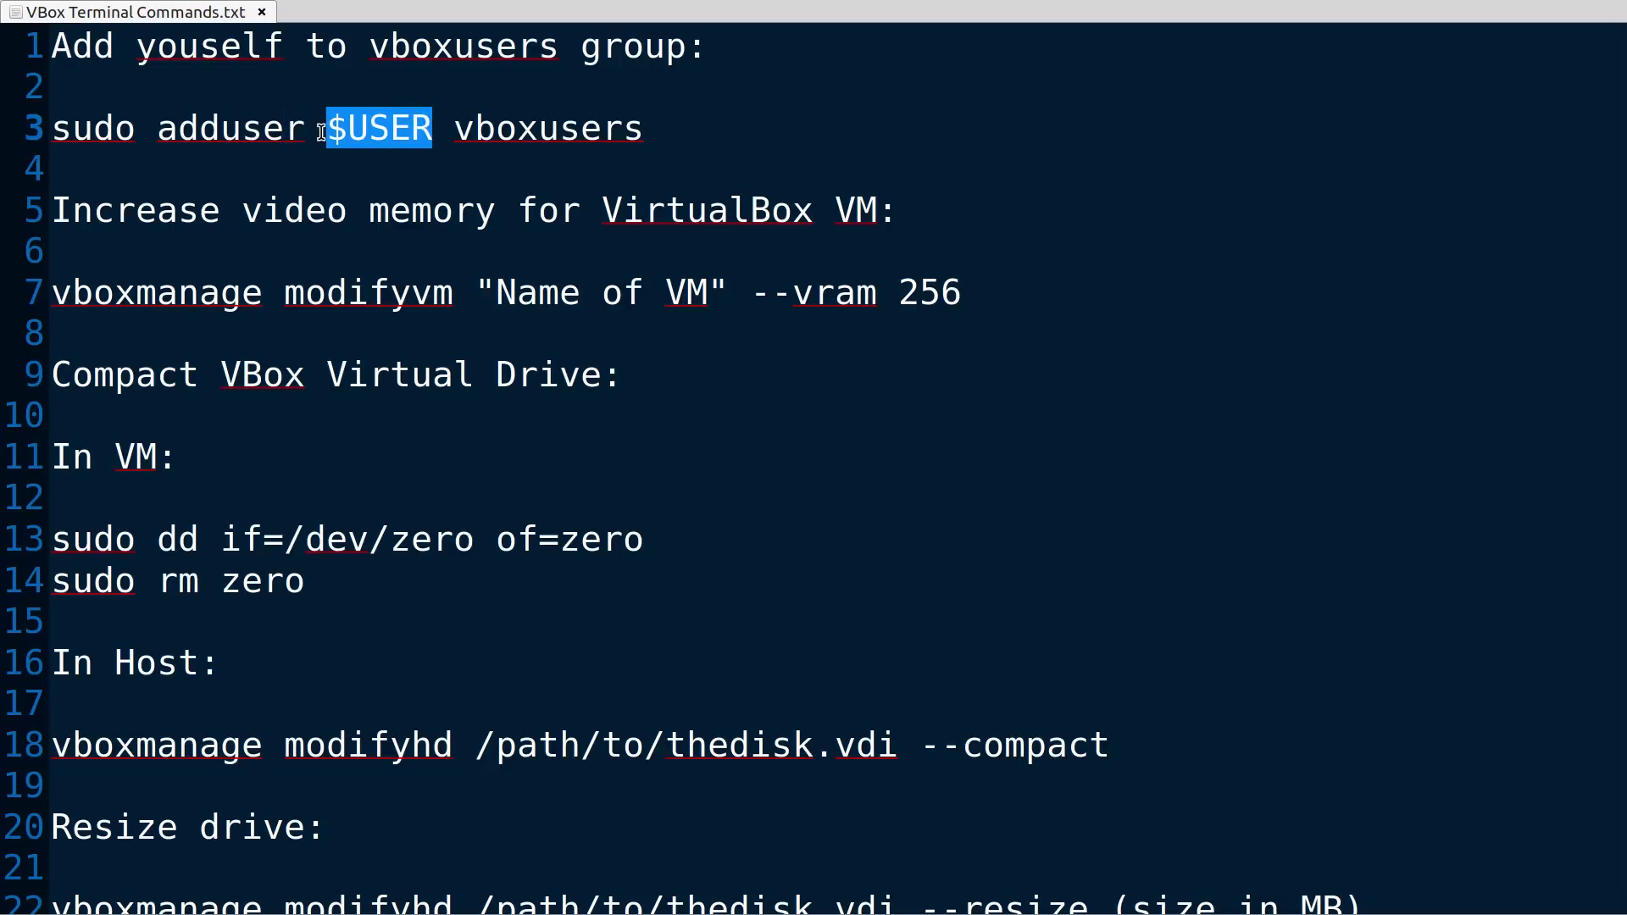
pyautogui.click(730, 132)
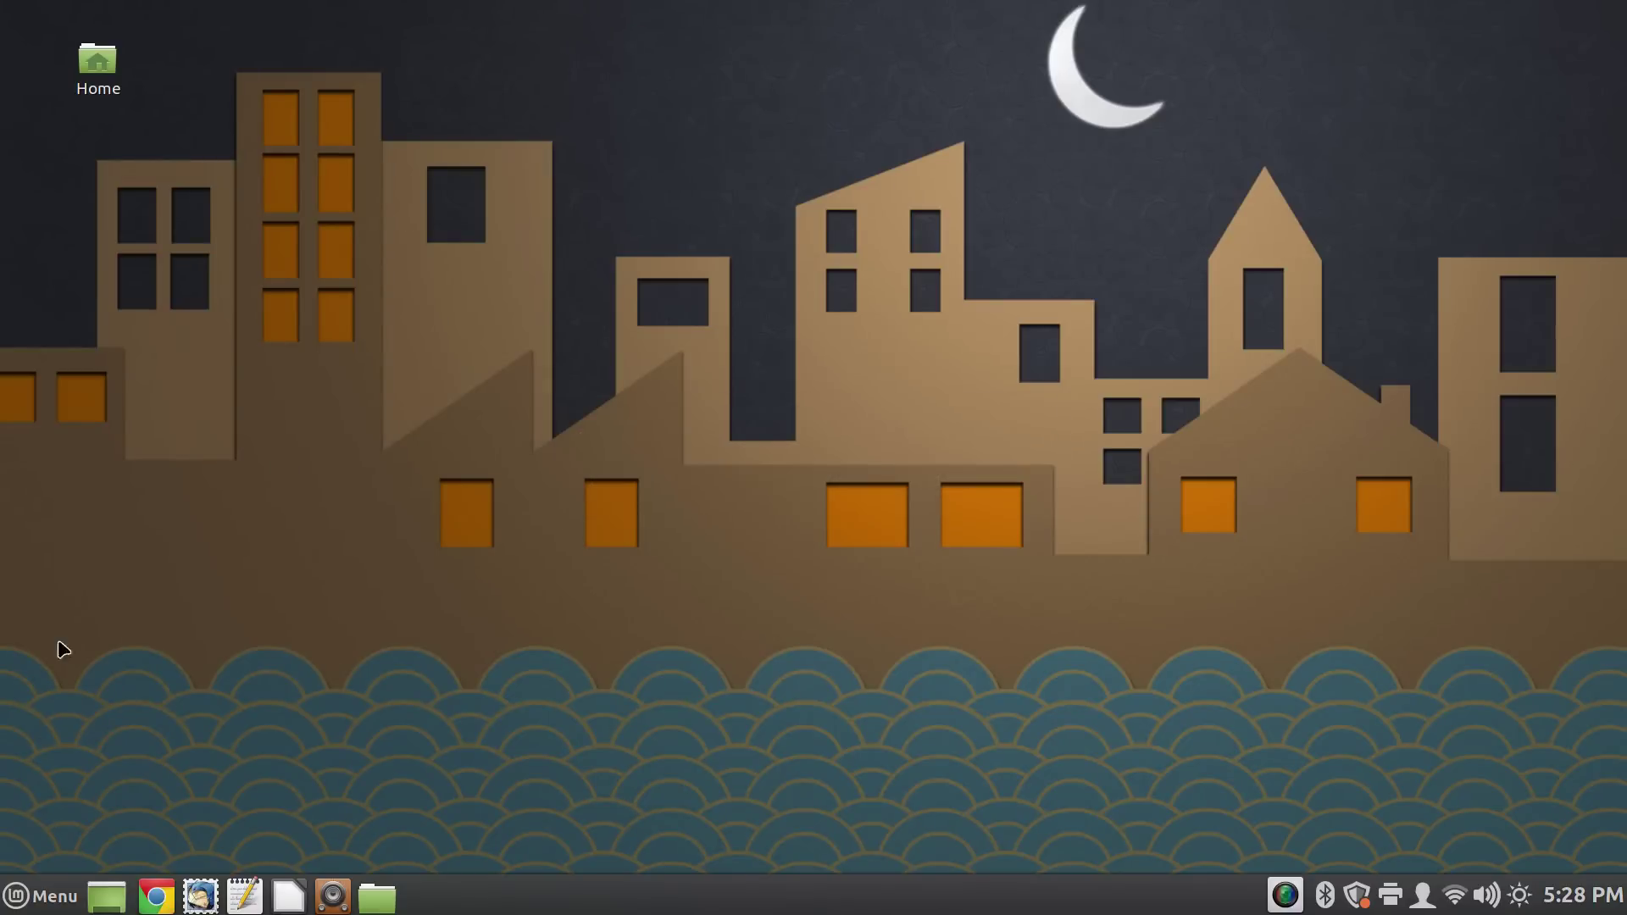
# Step: Launch VirtualBox, enlarge the Manager window, and start the New virtual machine wizard
pyautogui.click(38, 896)
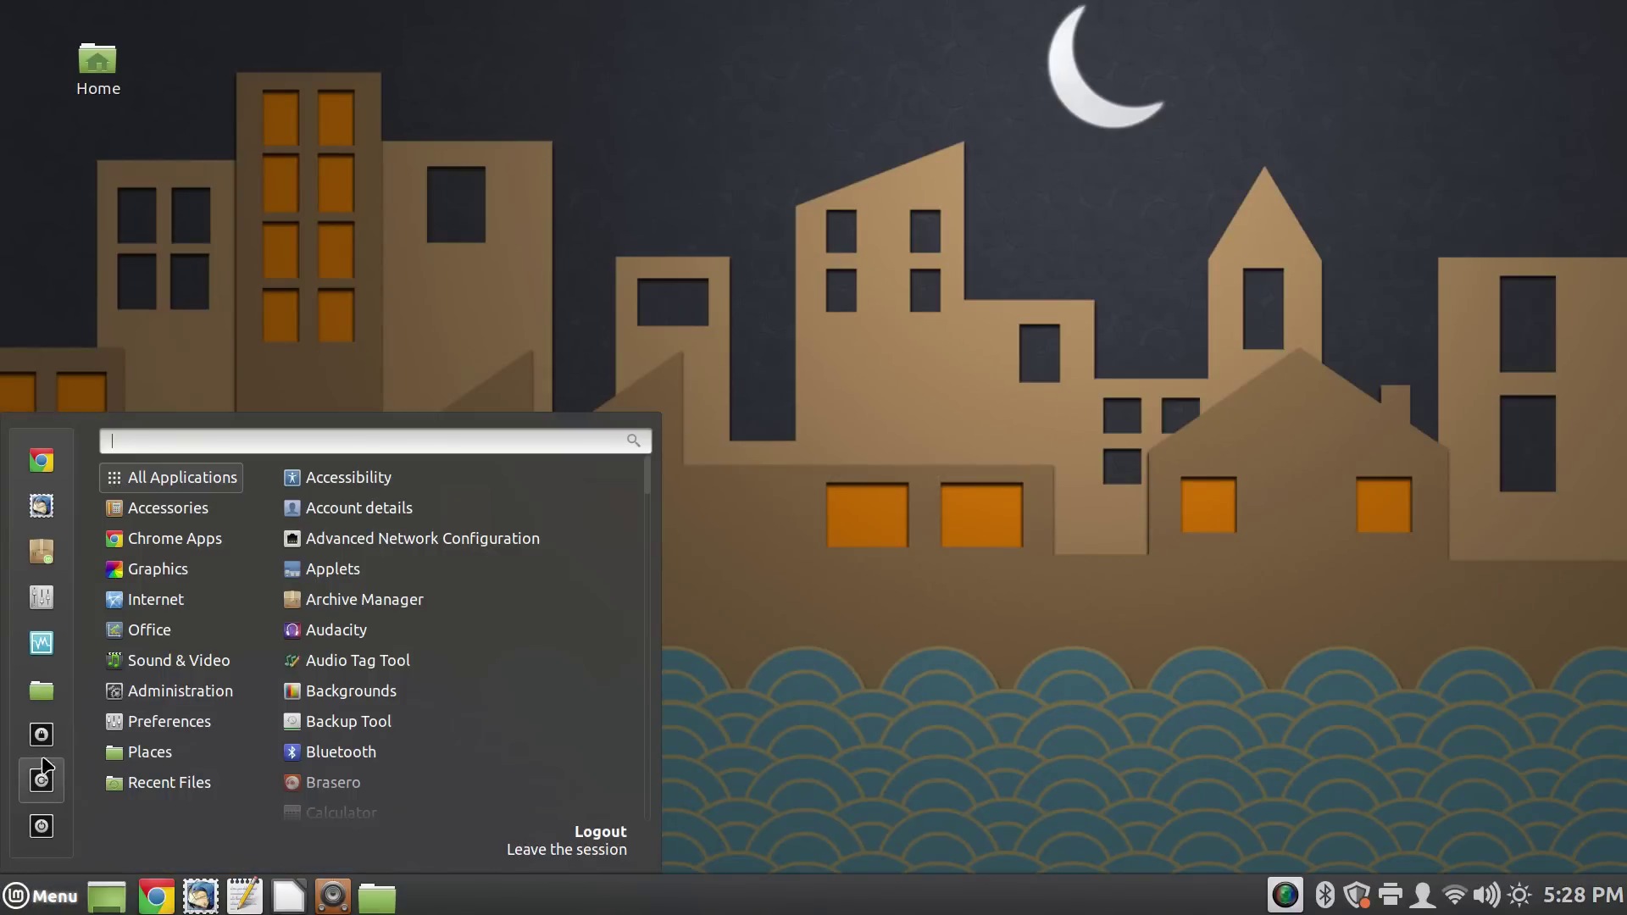
pyautogui.click(41, 665)
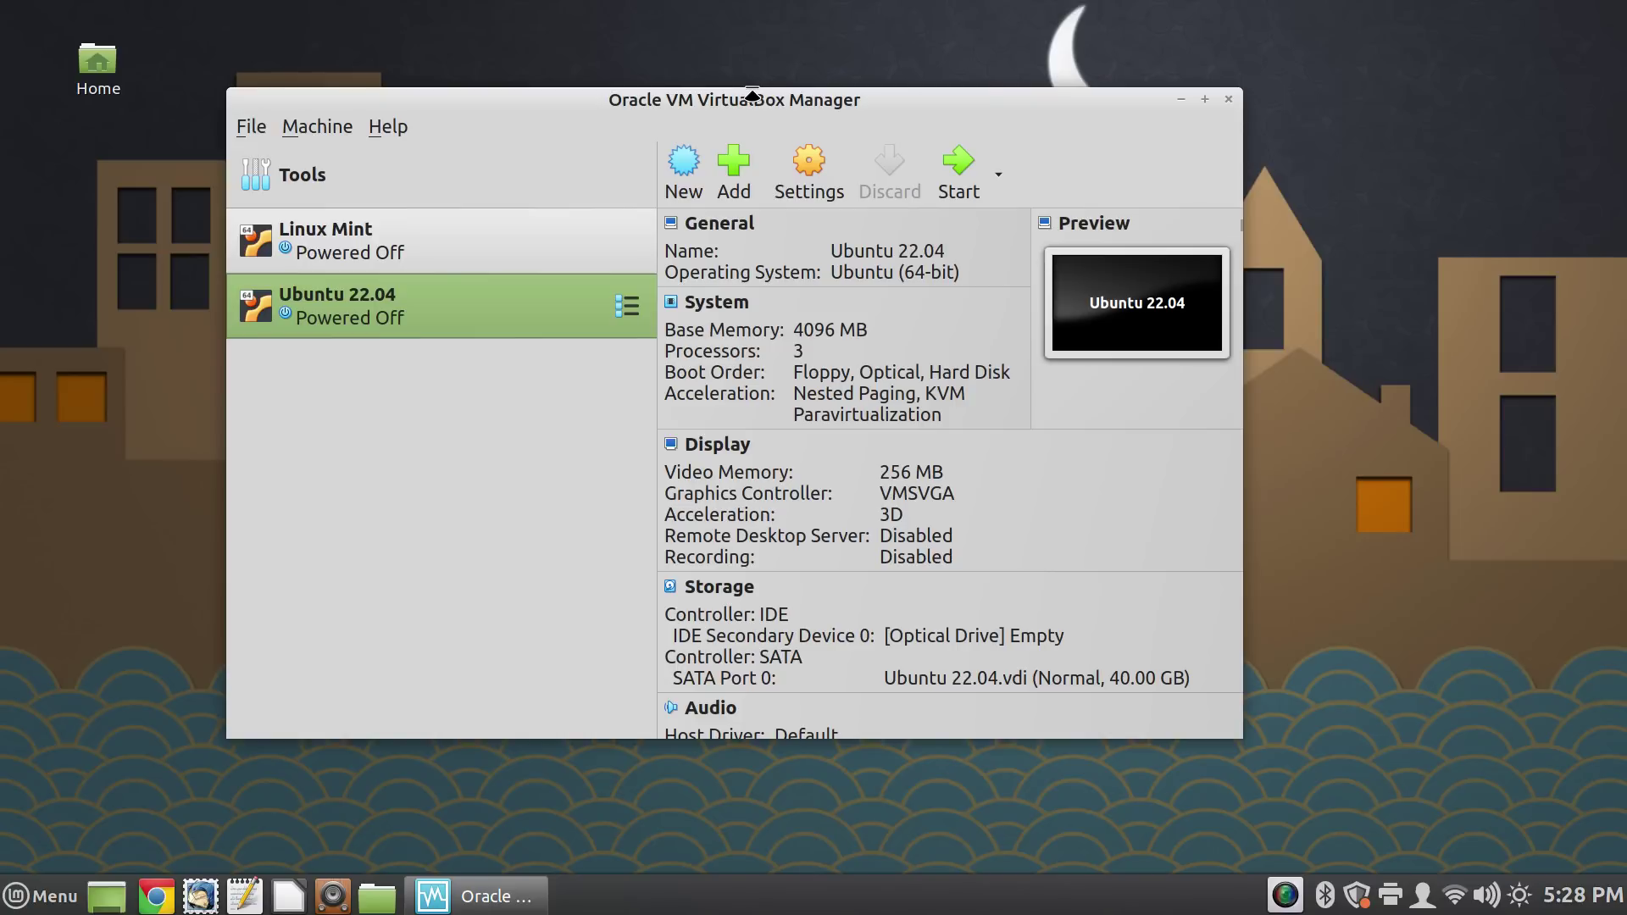
pyautogui.moveTo(752, 94); pyautogui.dragTo(828, 59)
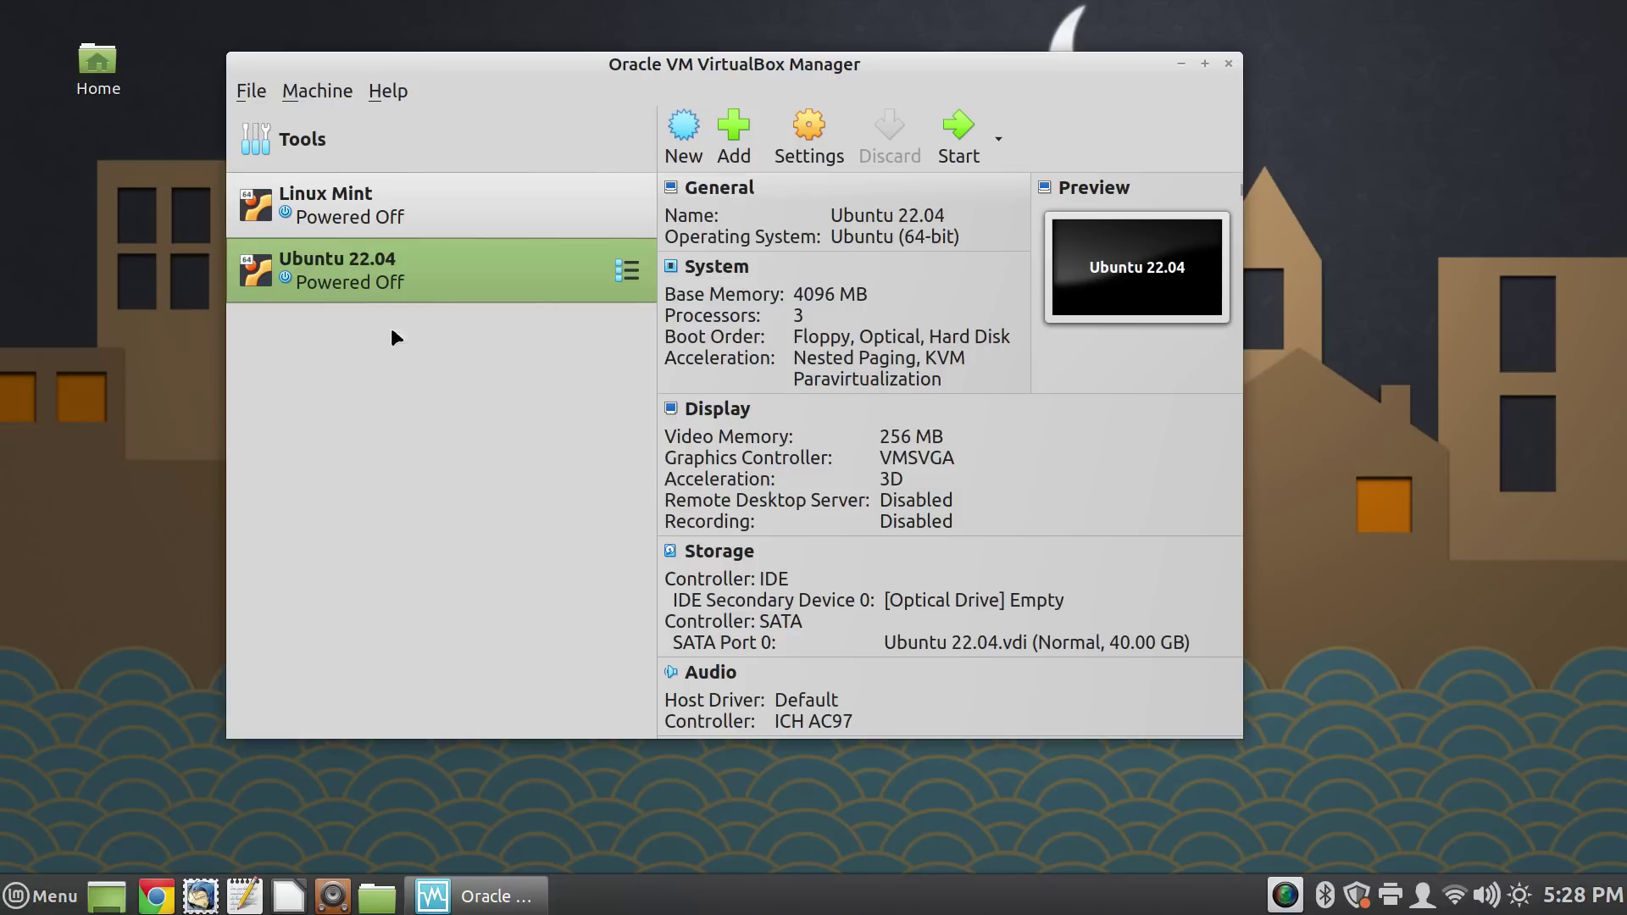
pyautogui.click(498, 209)
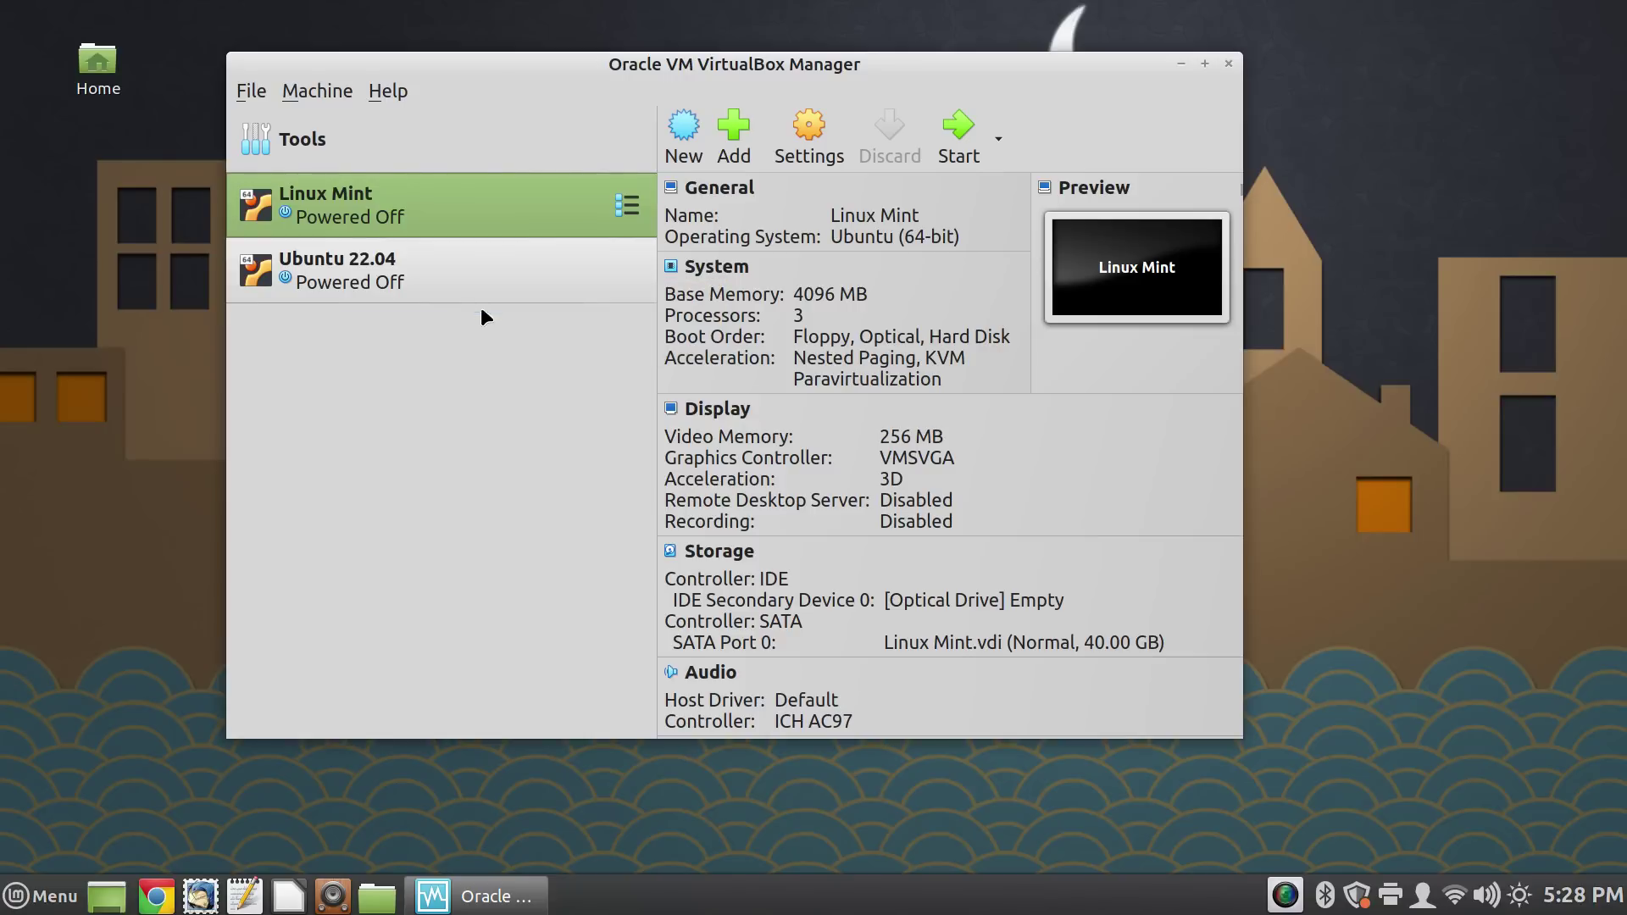
pyautogui.click(488, 278)
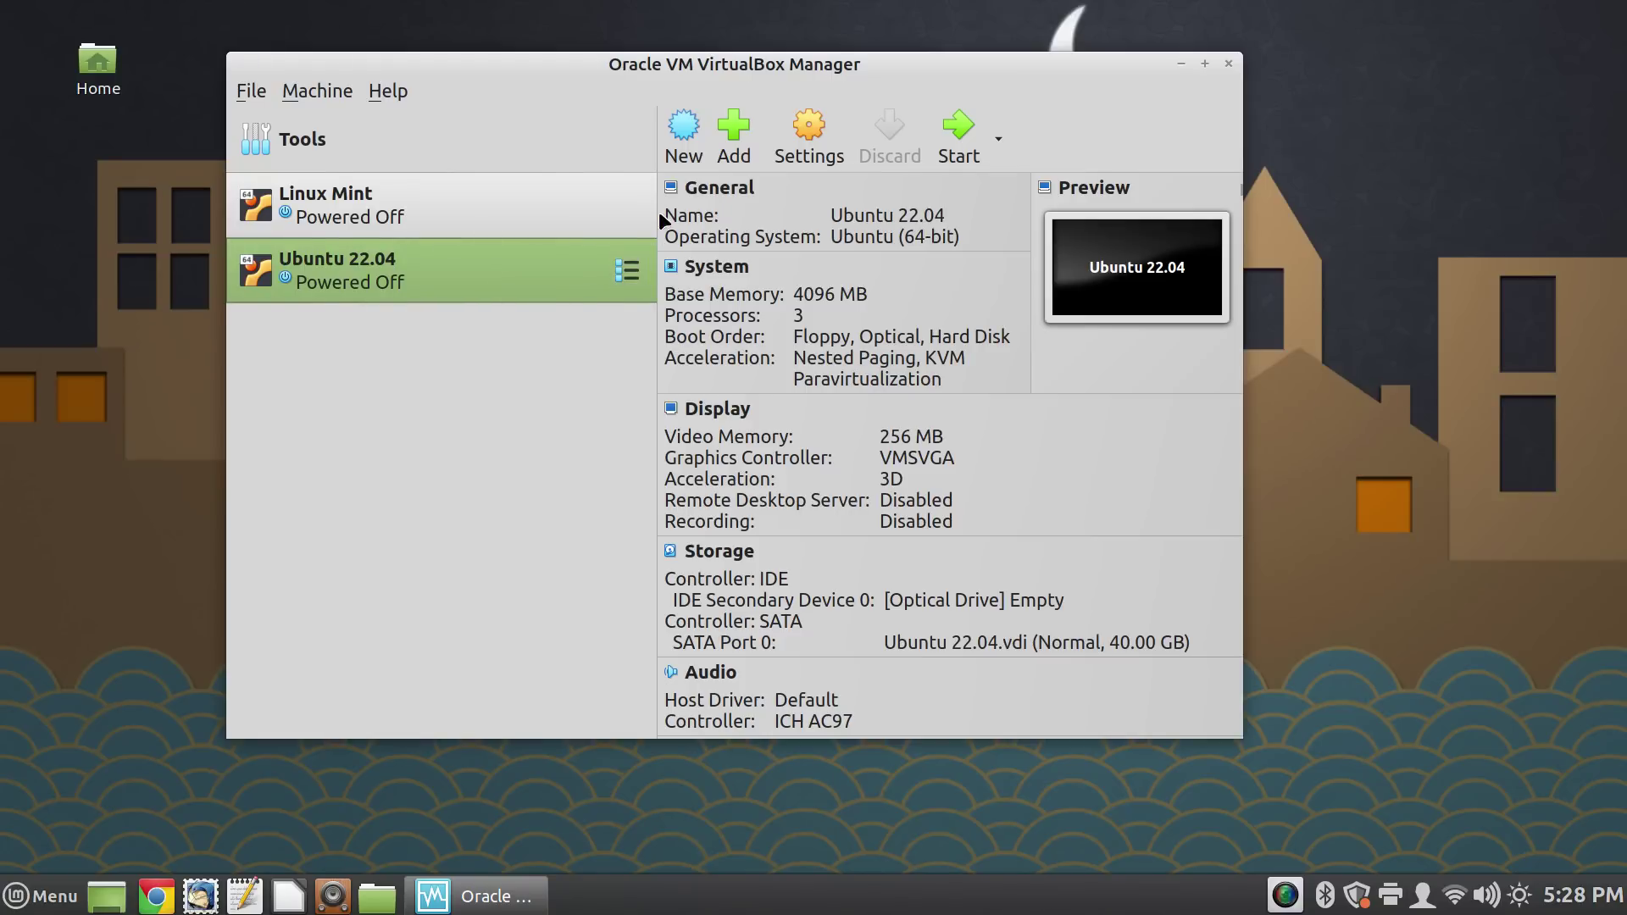
pyautogui.click(692, 136)
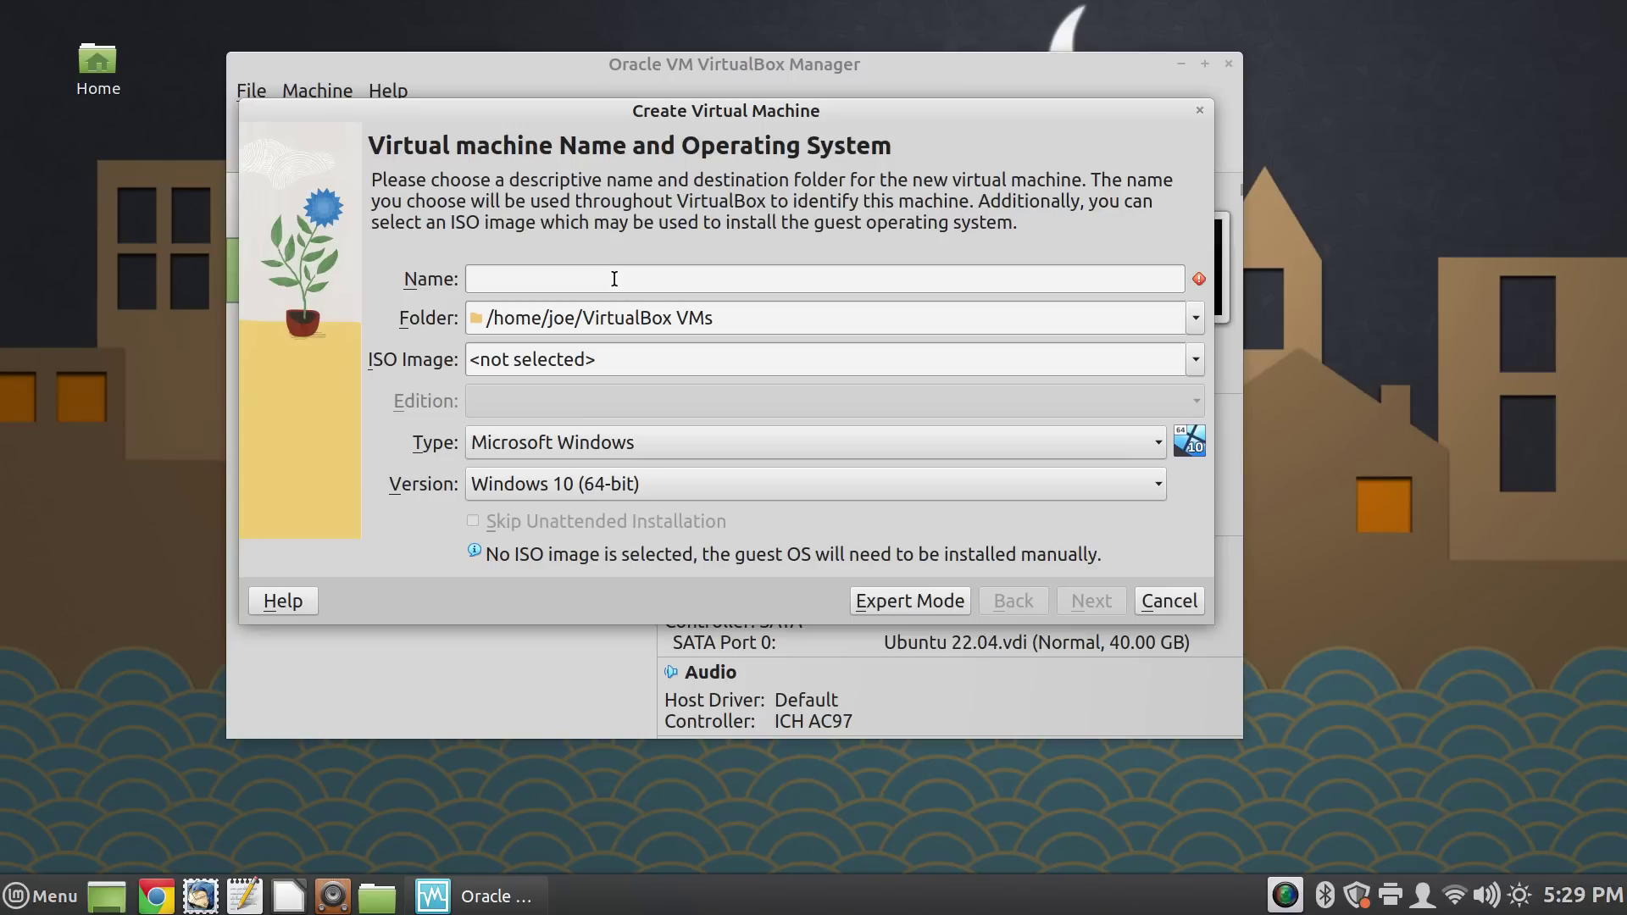
# Step: Name the new machine 'Ubuntu MATE' and drop down the ISO Image list
pyautogui.write('Ubuntu')
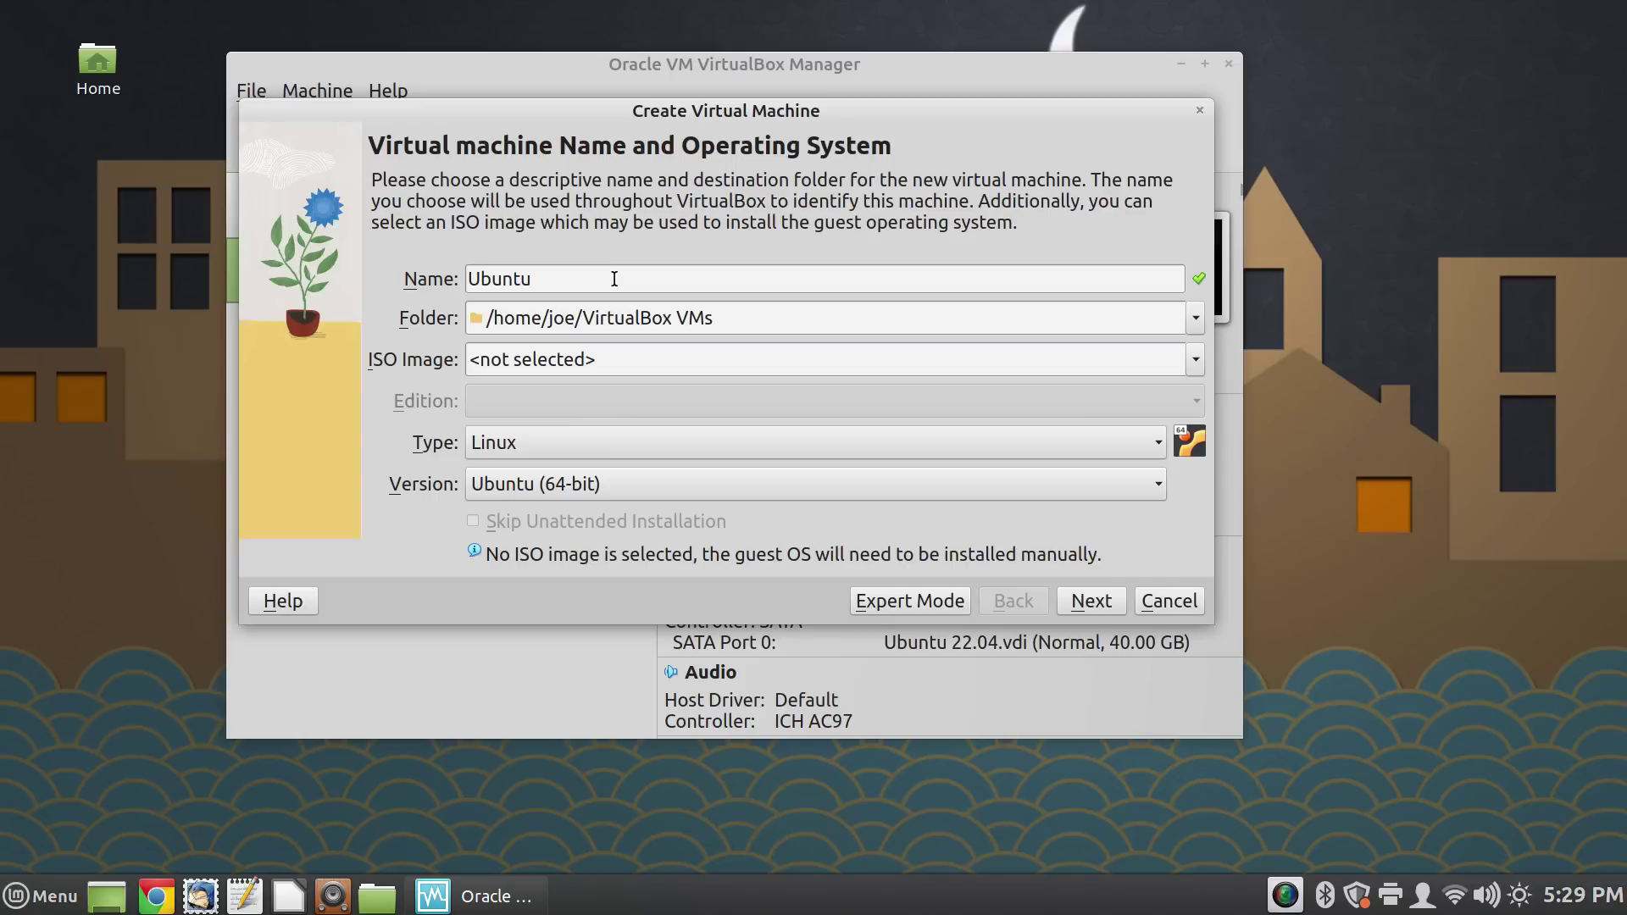
pyautogui.write(' MATE')
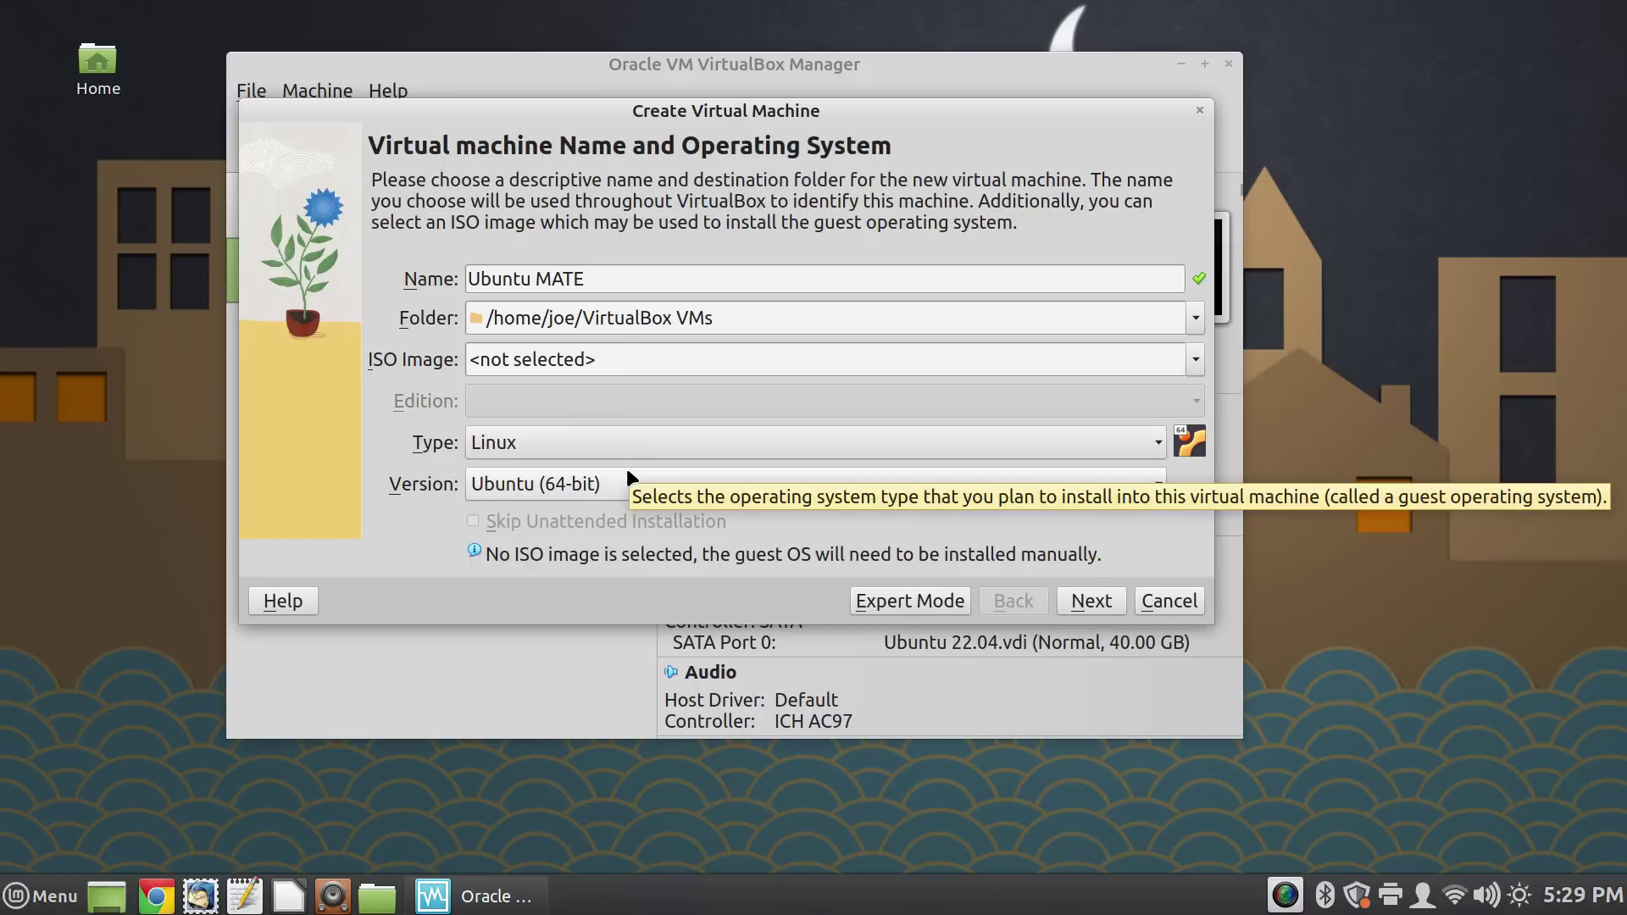
pyautogui.click(622, 365)
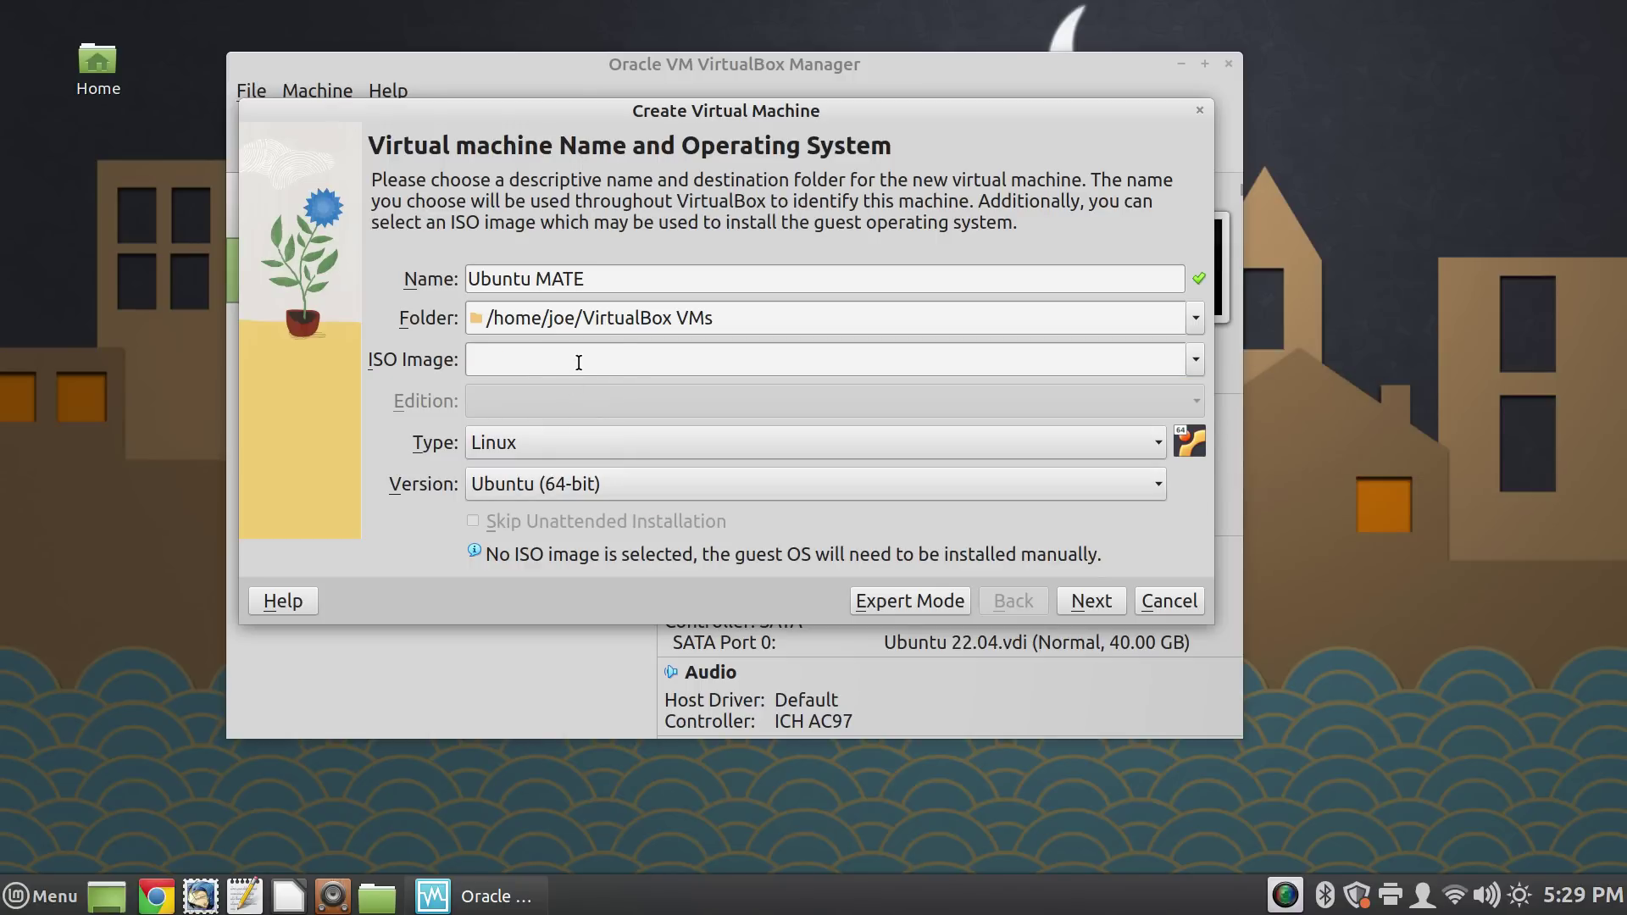
pyautogui.click(1194, 362)
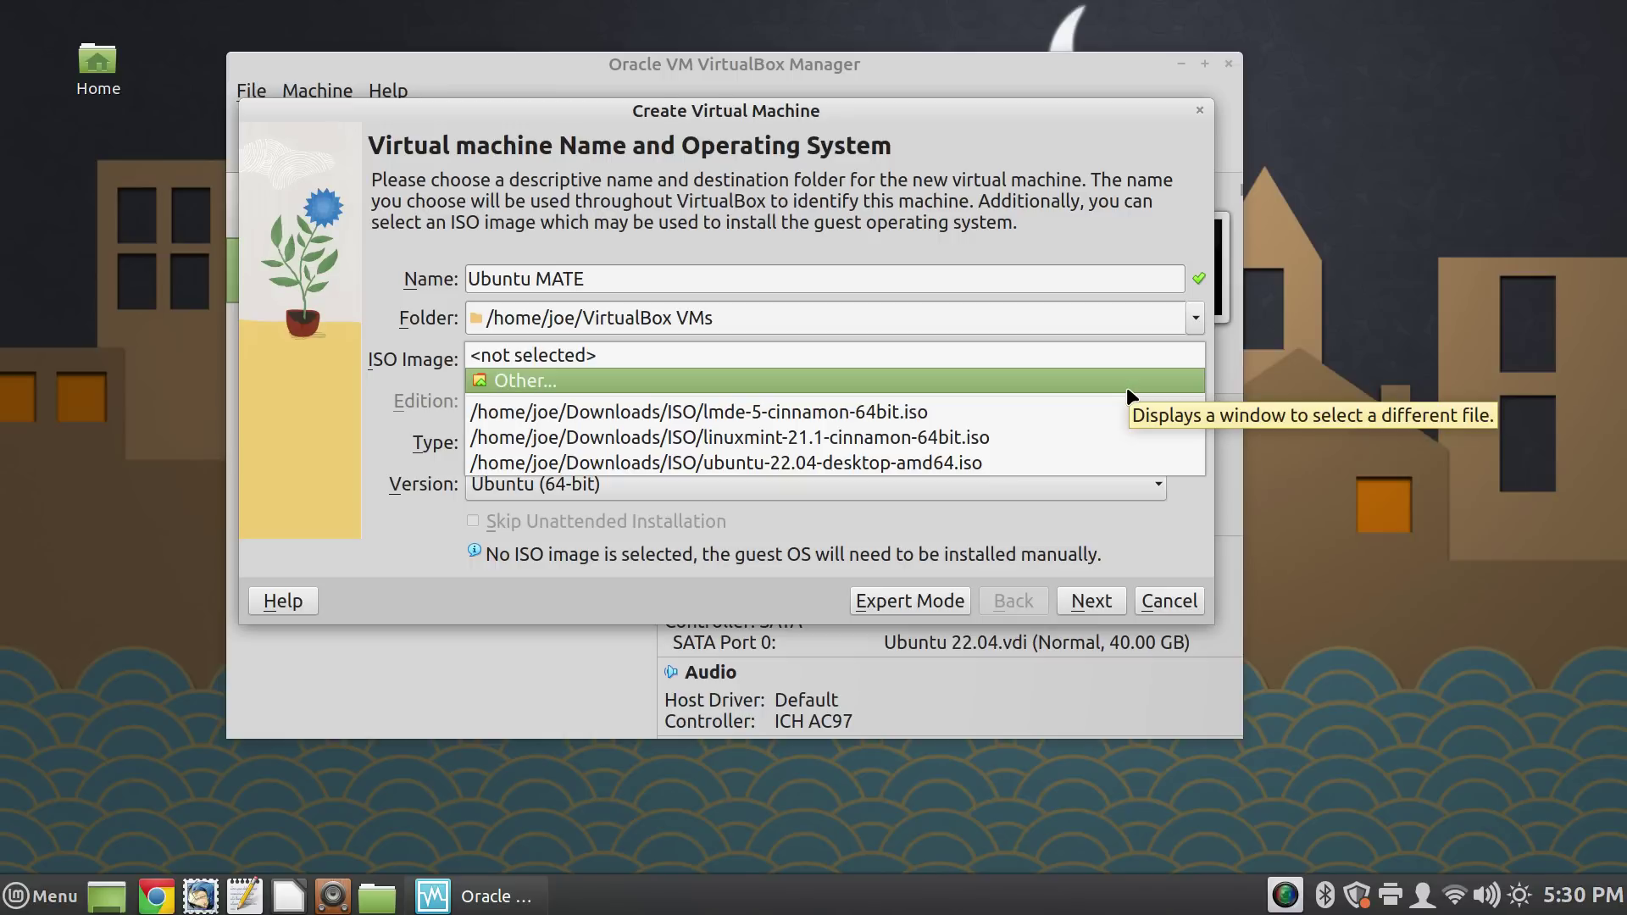
# Step: Choose ubuntu-mate-20.04.5-desktop-amd64.iso through Other... as the machine's ISO image
pyautogui.click(1069, 378)
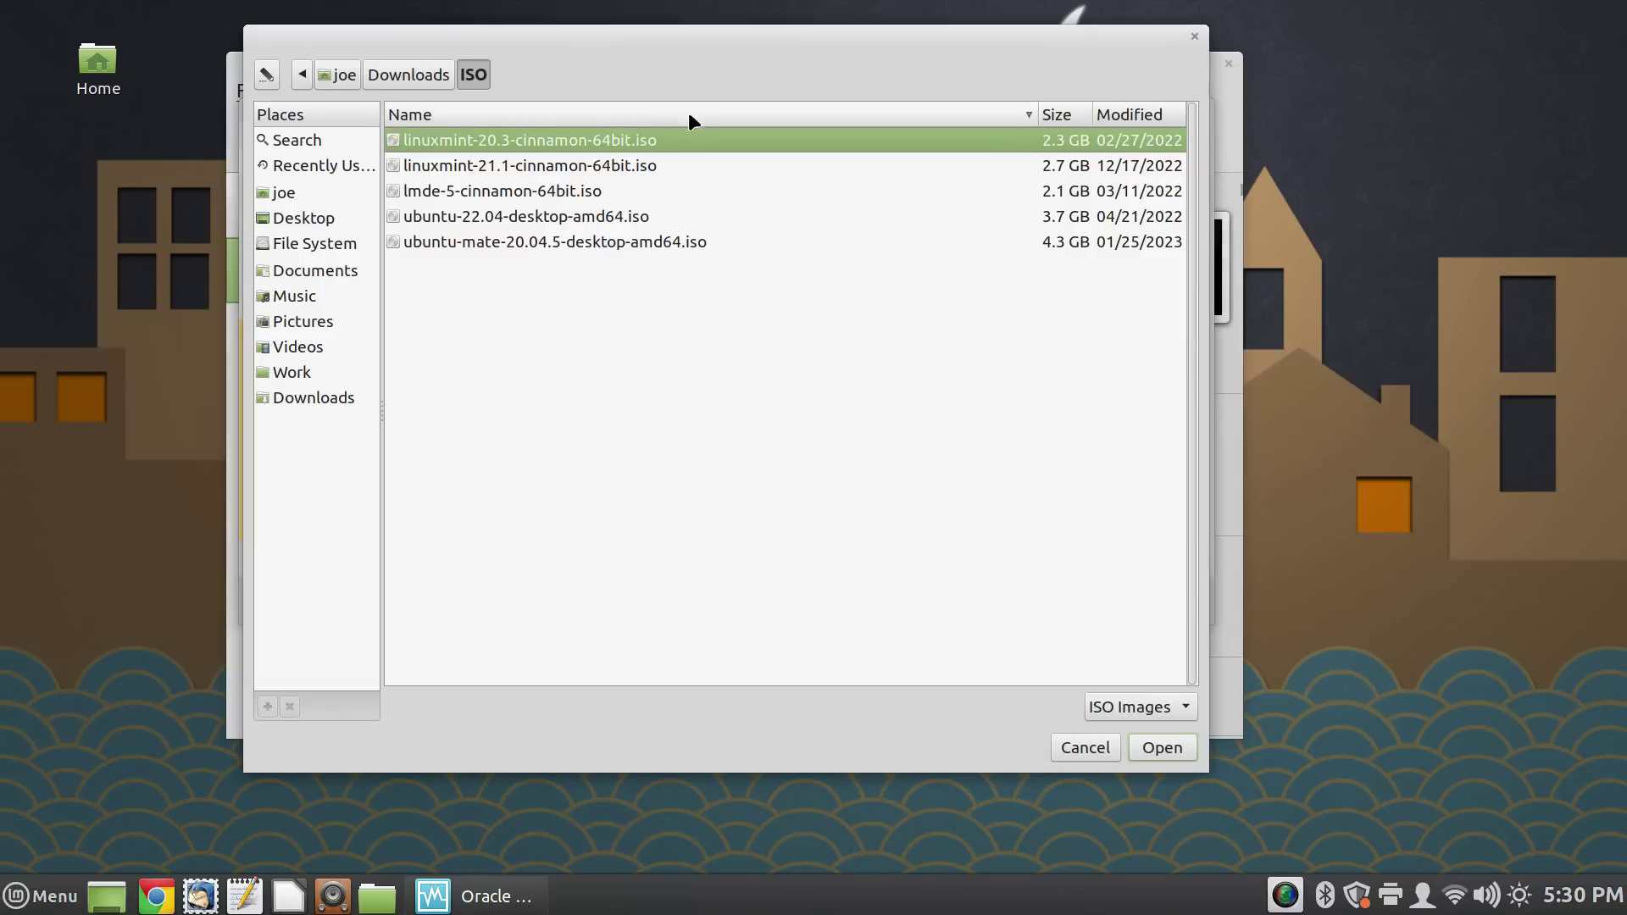
pyautogui.moveTo(686, 42); pyautogui.dragTo(840, 124)
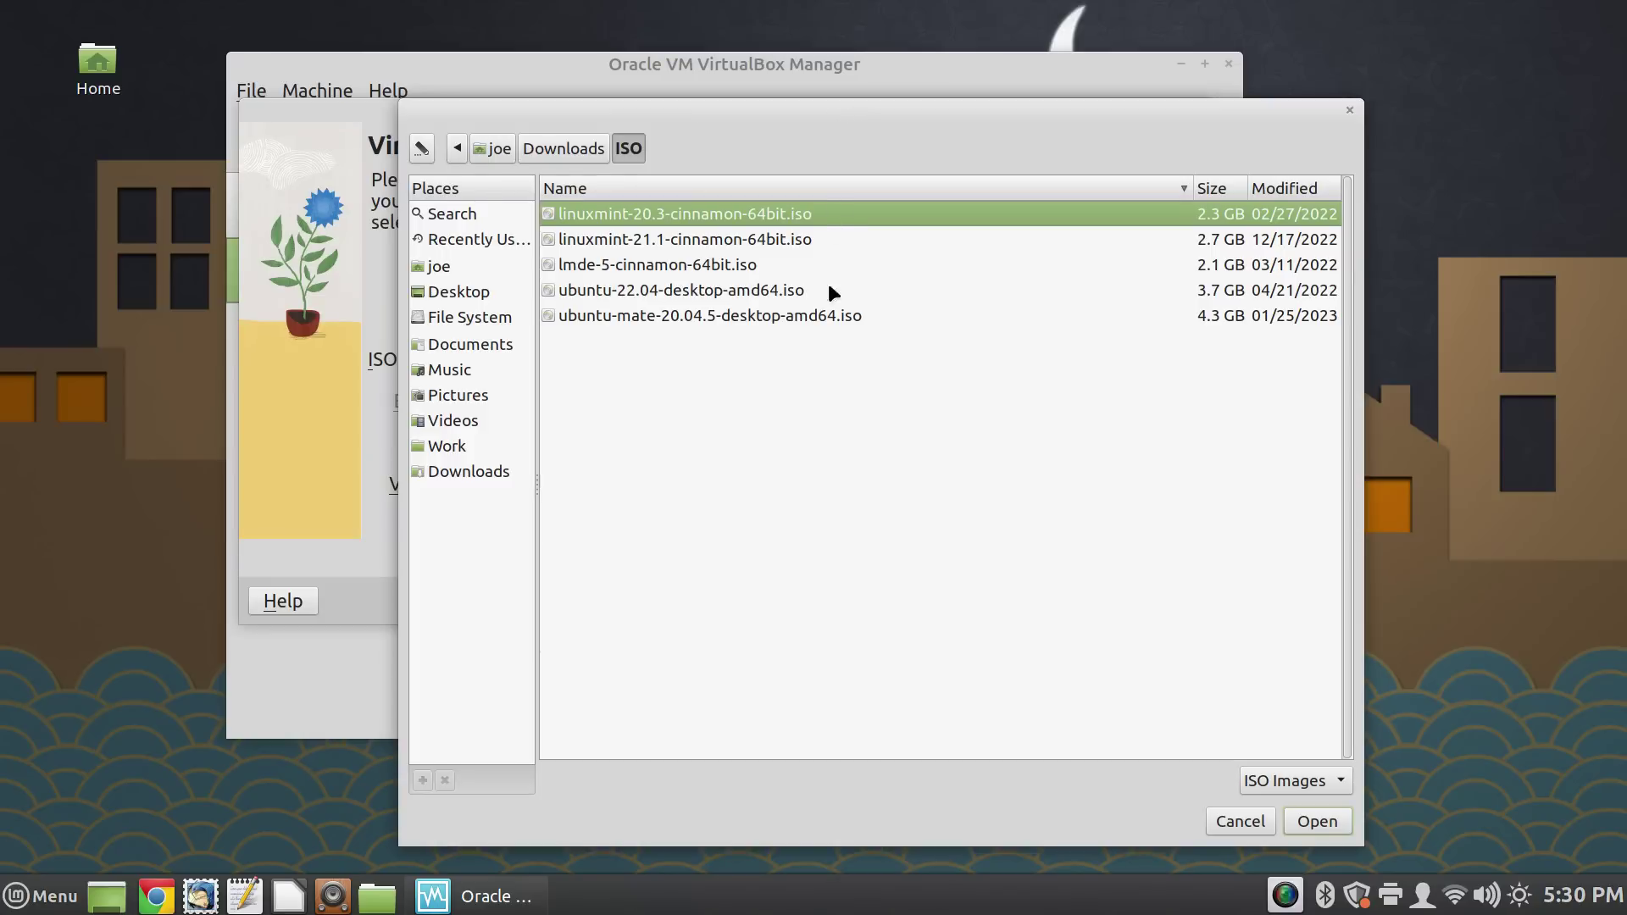
pyautogui.click(711, 312)
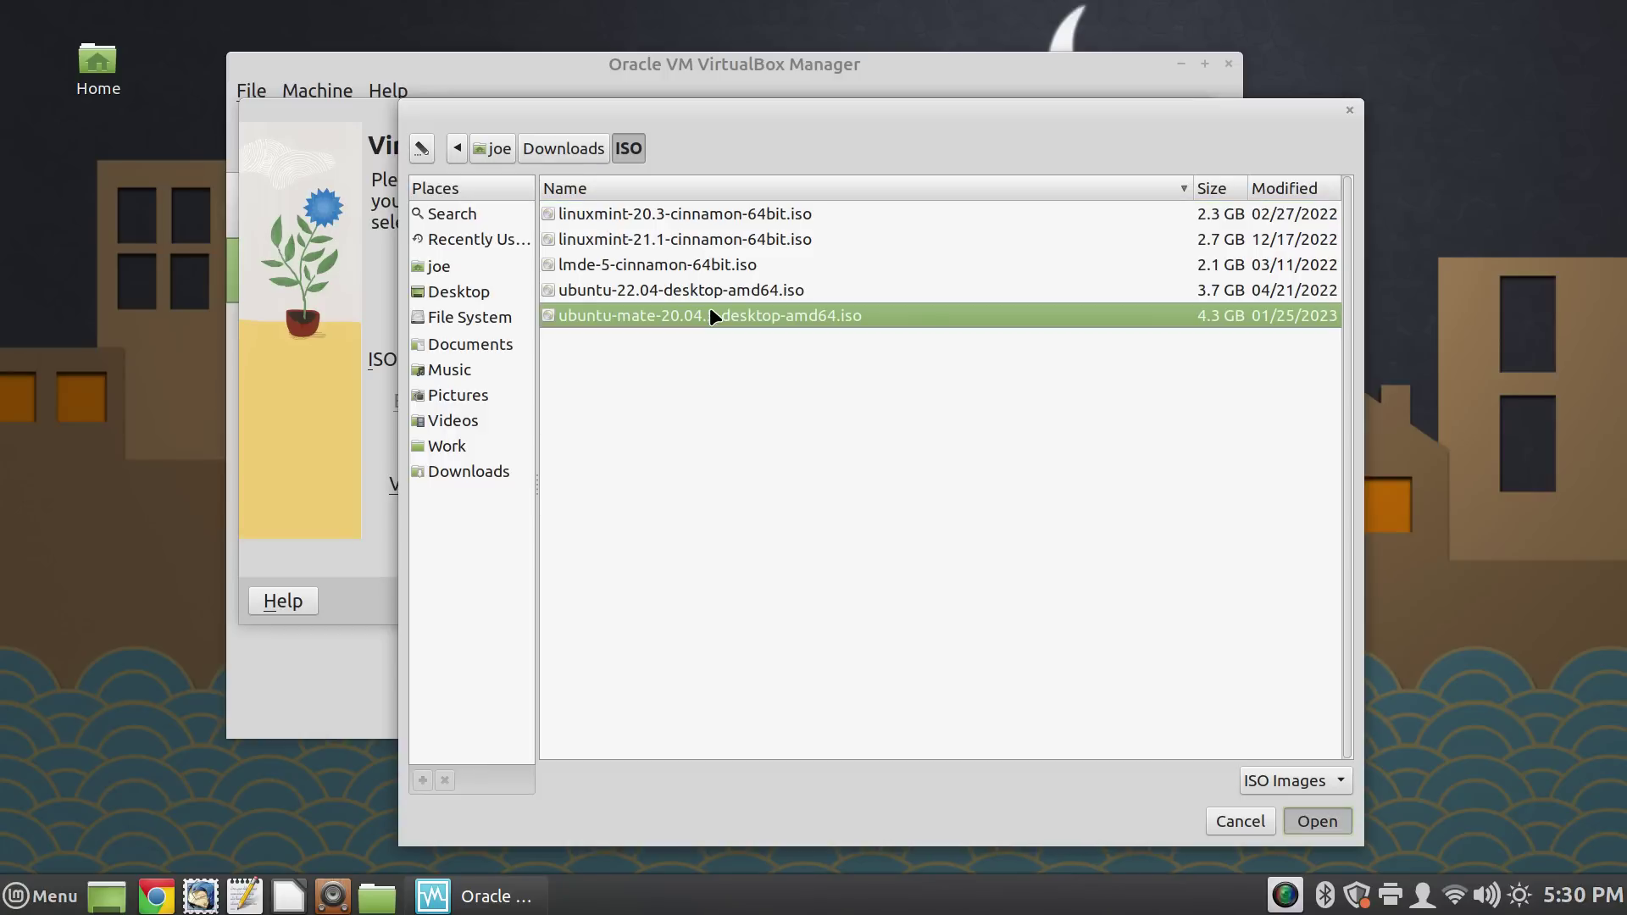
pyautogui.doubleClick(712, 316)
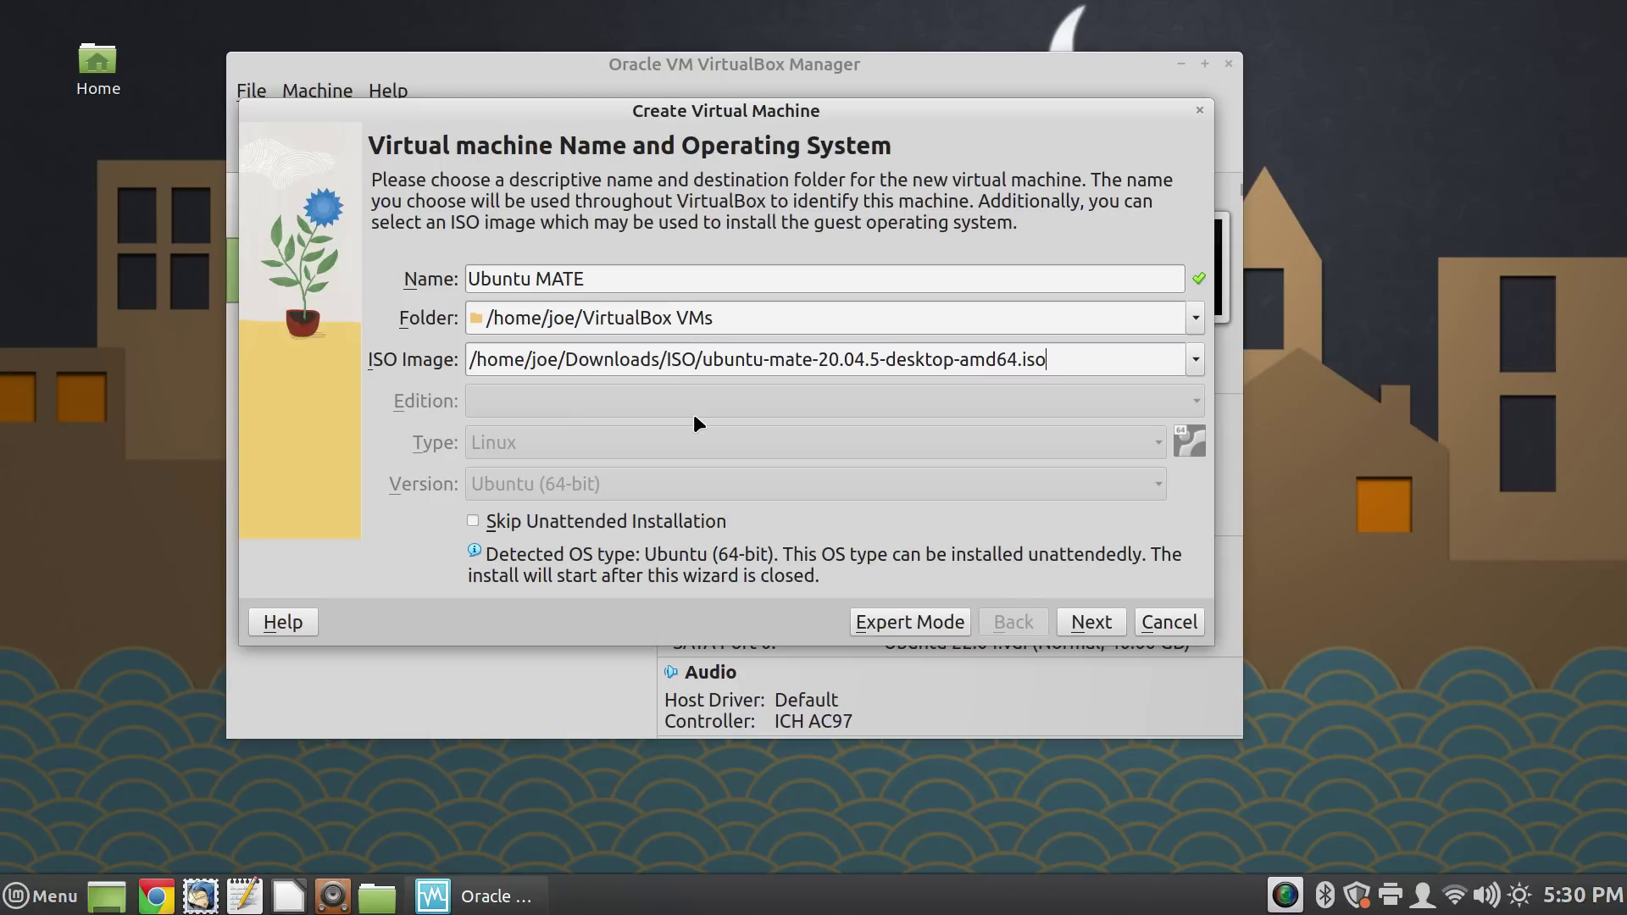
# Step: Tick Skip Unattended Installation and advance to the Hardware page
pyautogui.click(1093, 625)
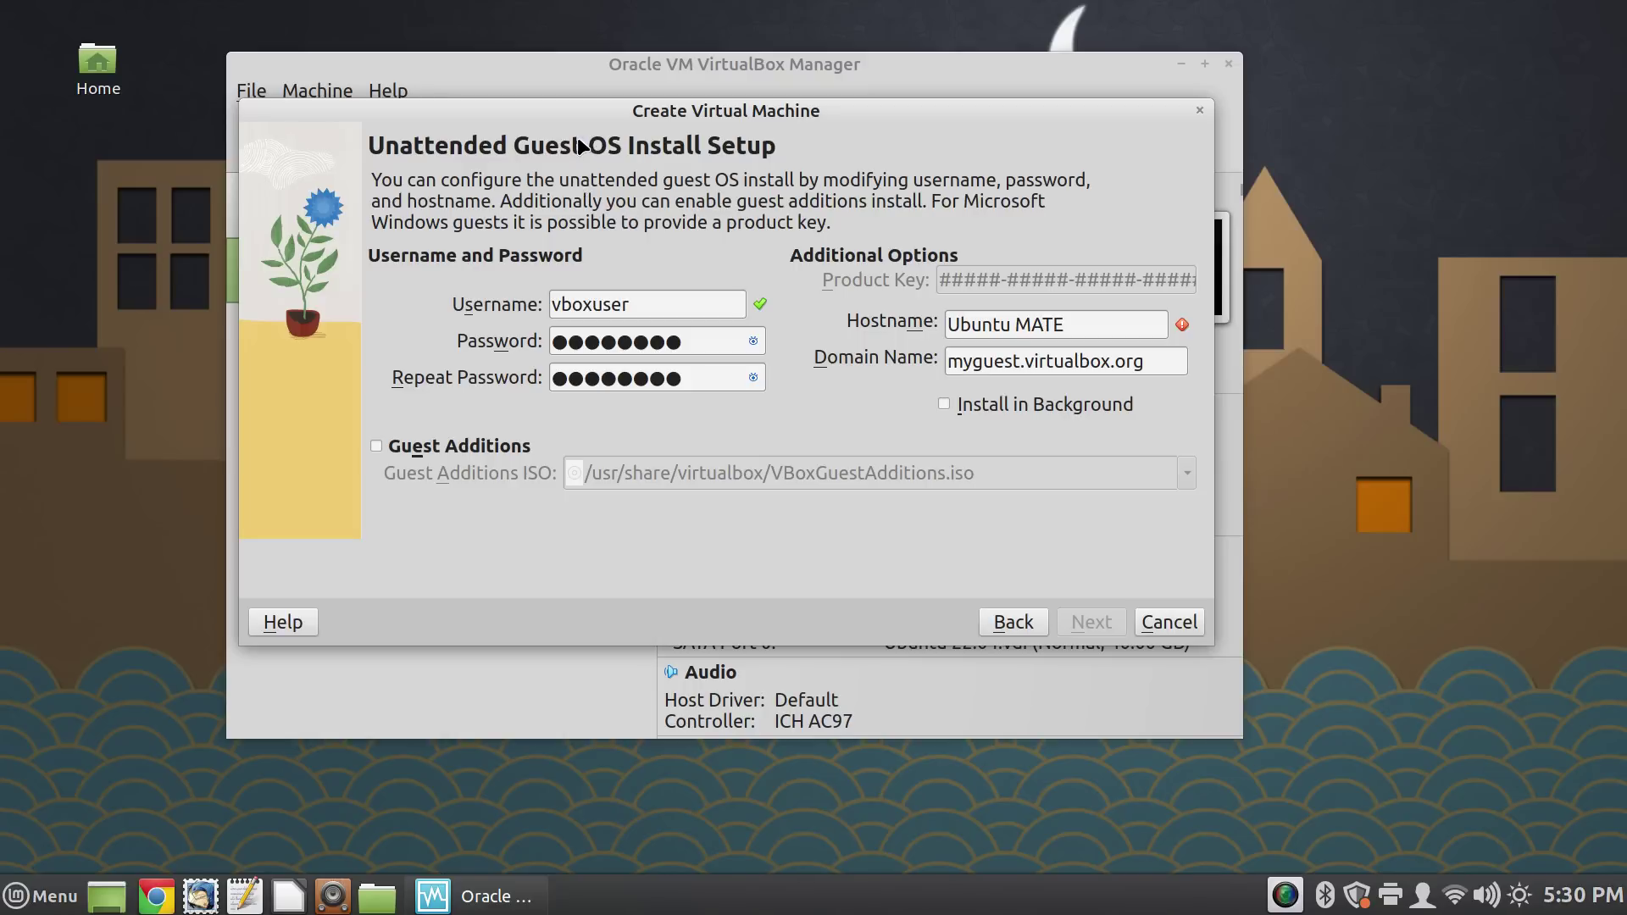
pyautogui.click(1012, 621)
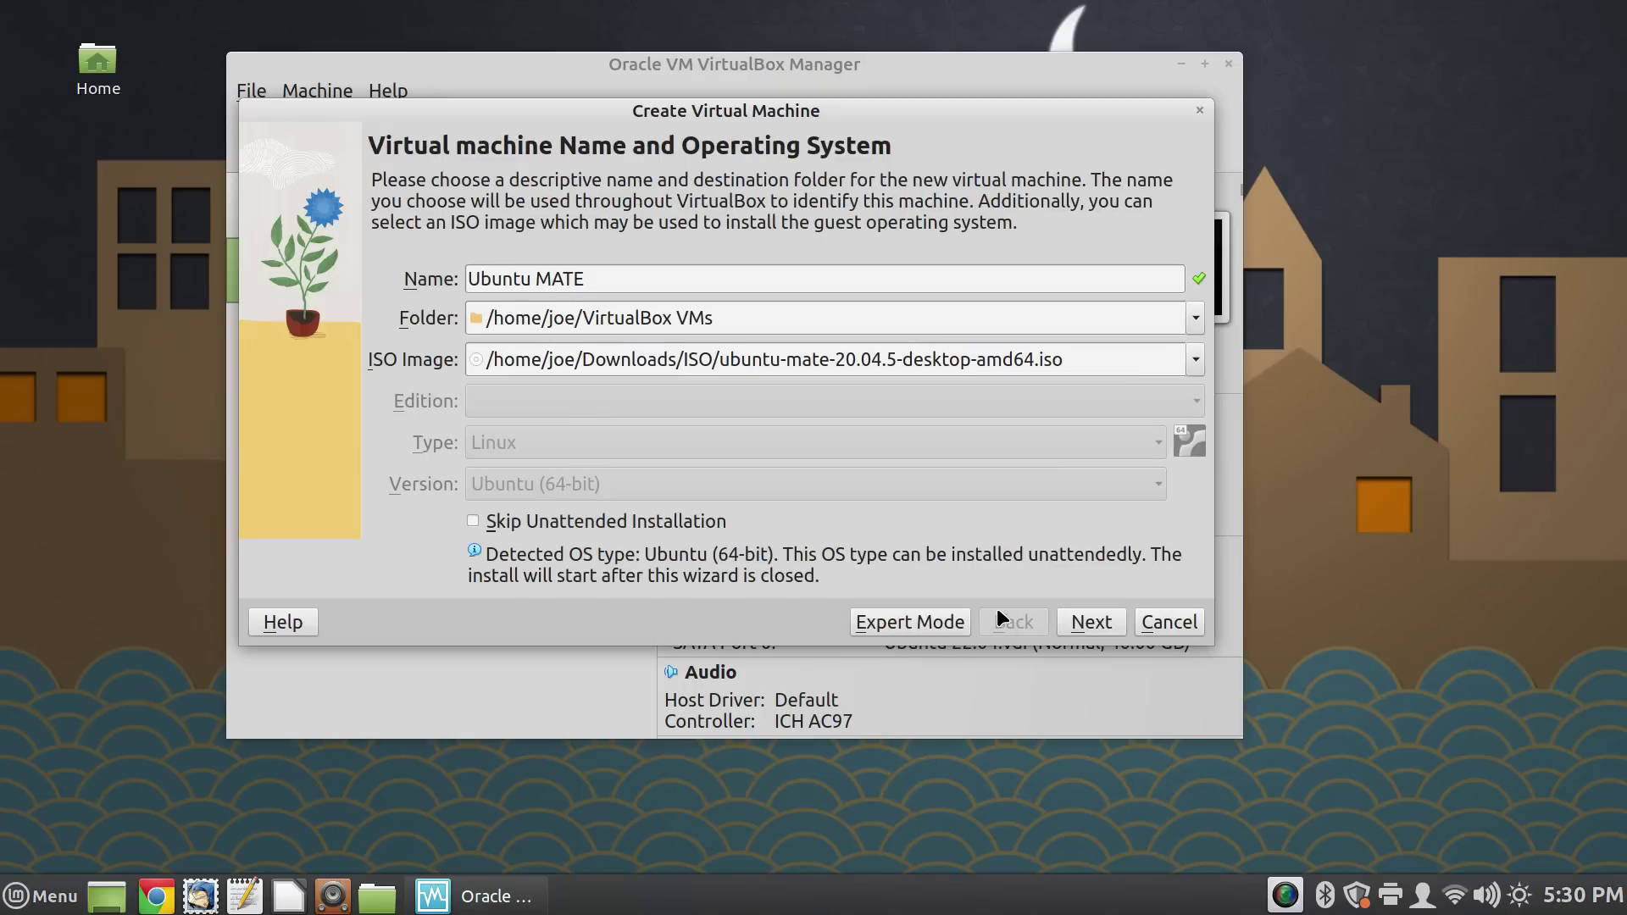
pyautogui.click(473, 522)
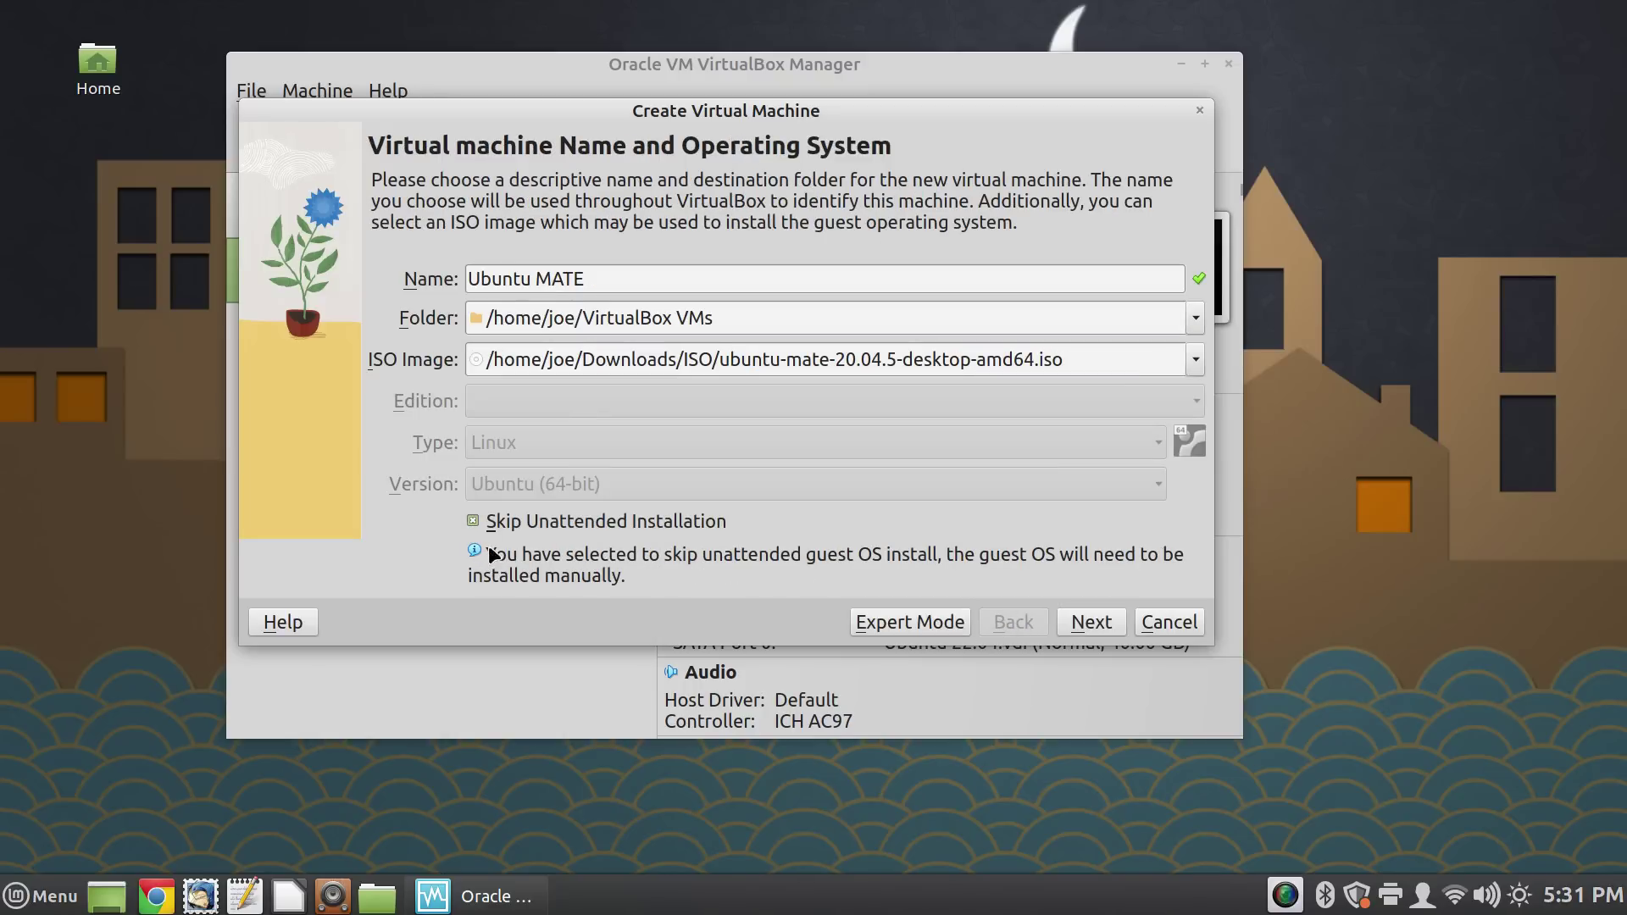
pyautogui.click(1092, 623)
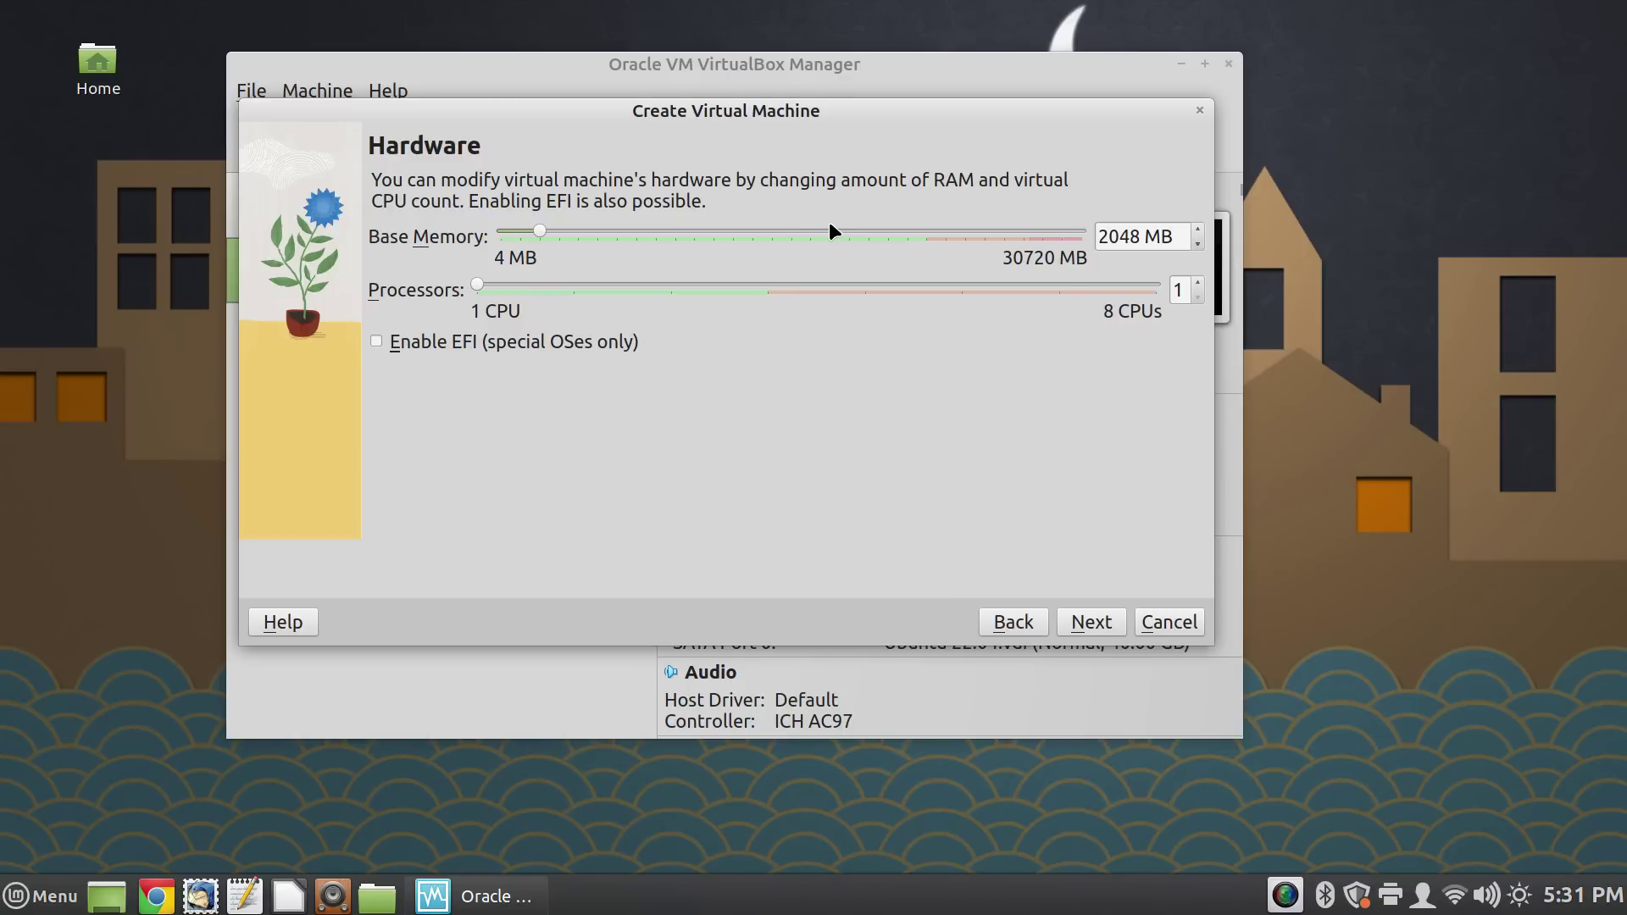
# Step: Set Base Memory to 4096 MB and Processors to 3, then go to the hard disk page
pyautogui.doubleClick(1121, 237)
pyautogui.write('4096')
pyautogui.click(521, 286)
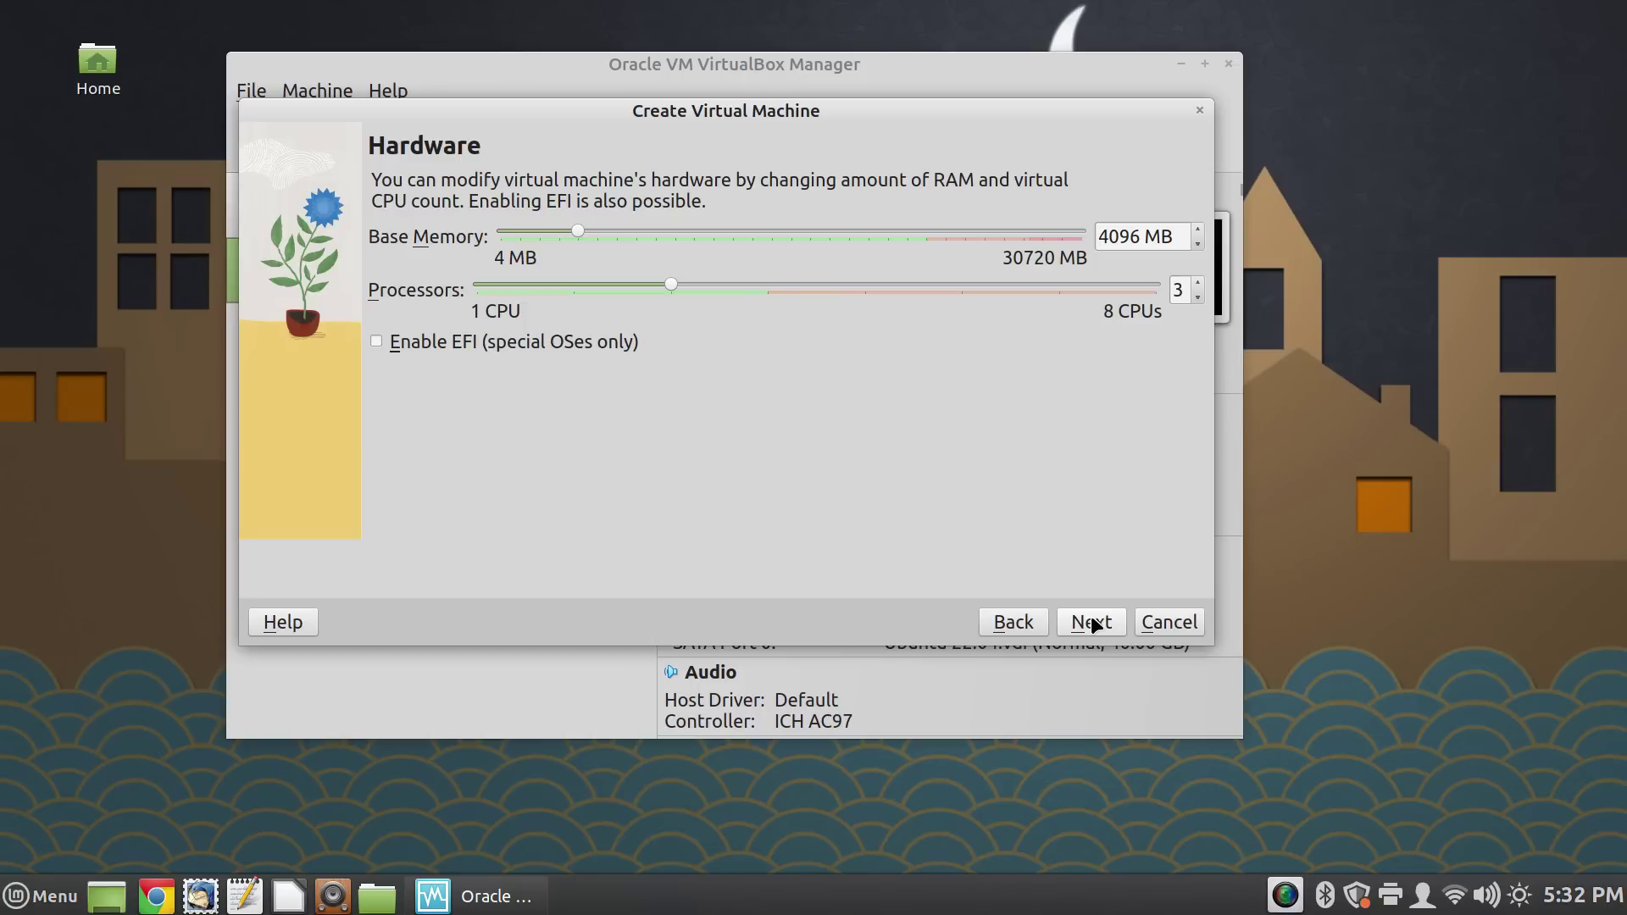
pyautogui.click(1095, 625)
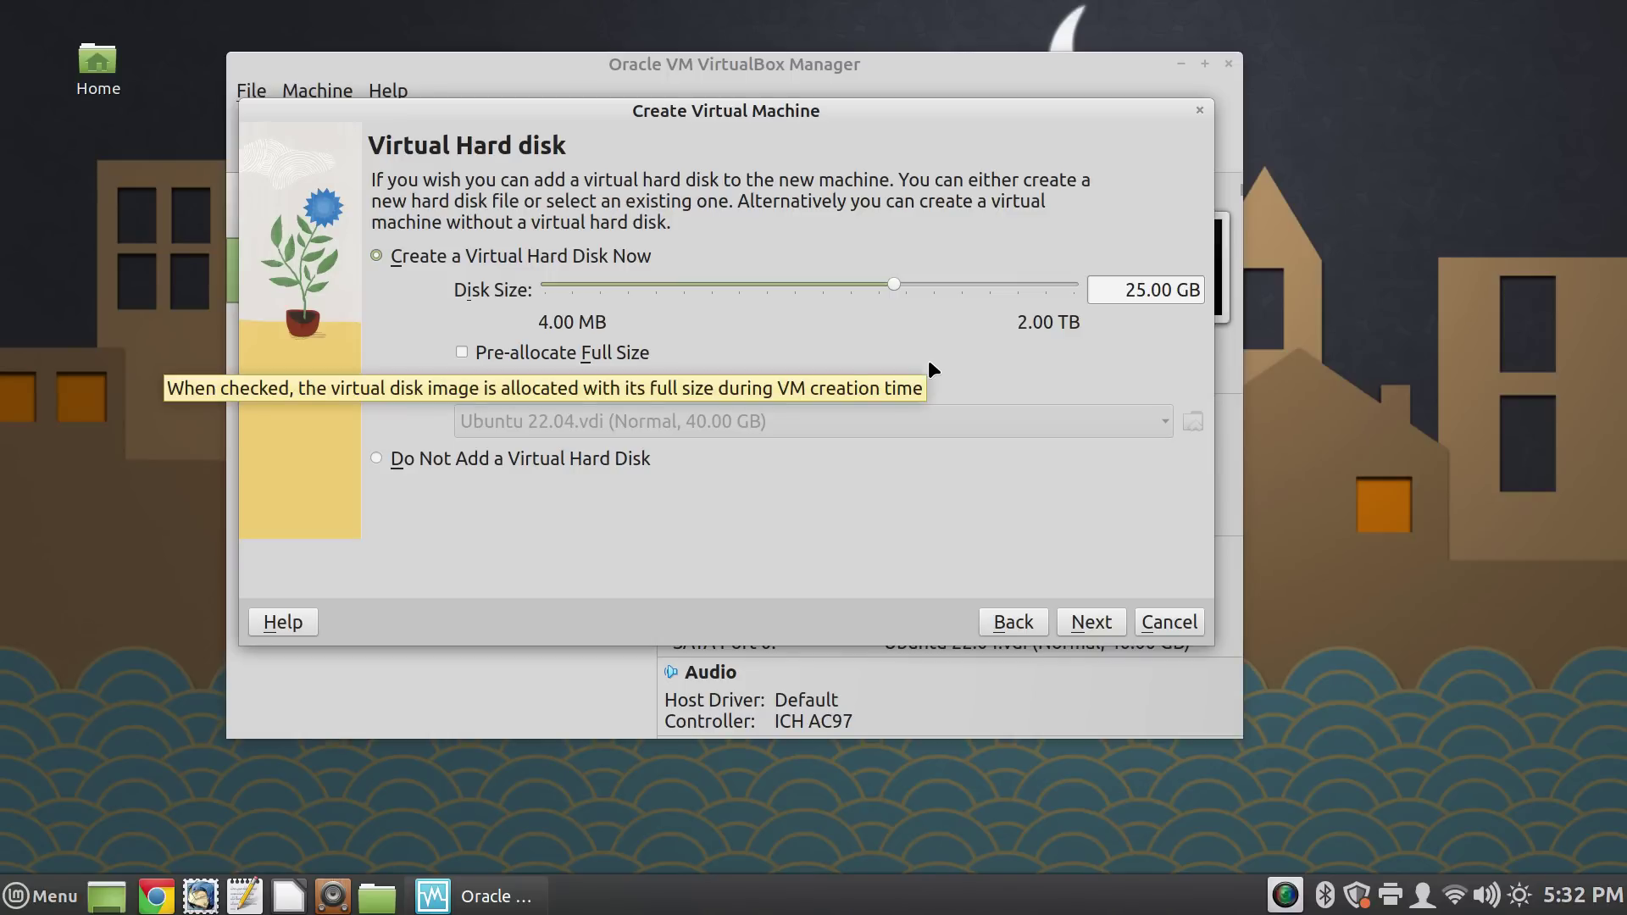
# Step: Replace the current disk size with 40, giving a 40.00 GB virtual hard disk
pyautogui.doubleClick(1102, 291)
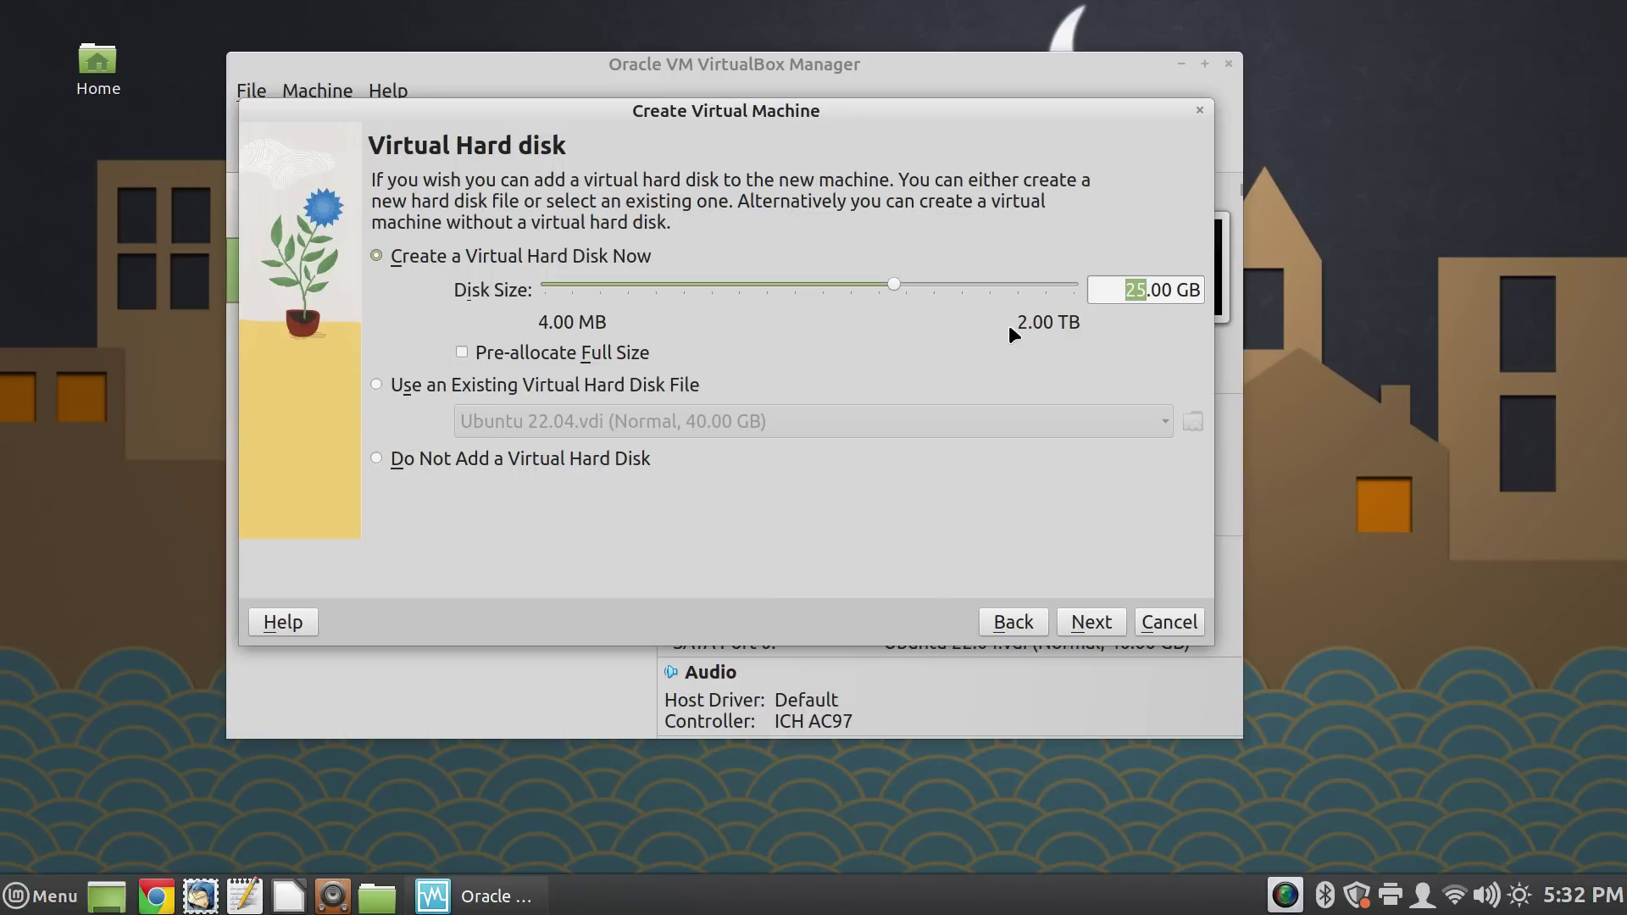
pyautogui.write('40')
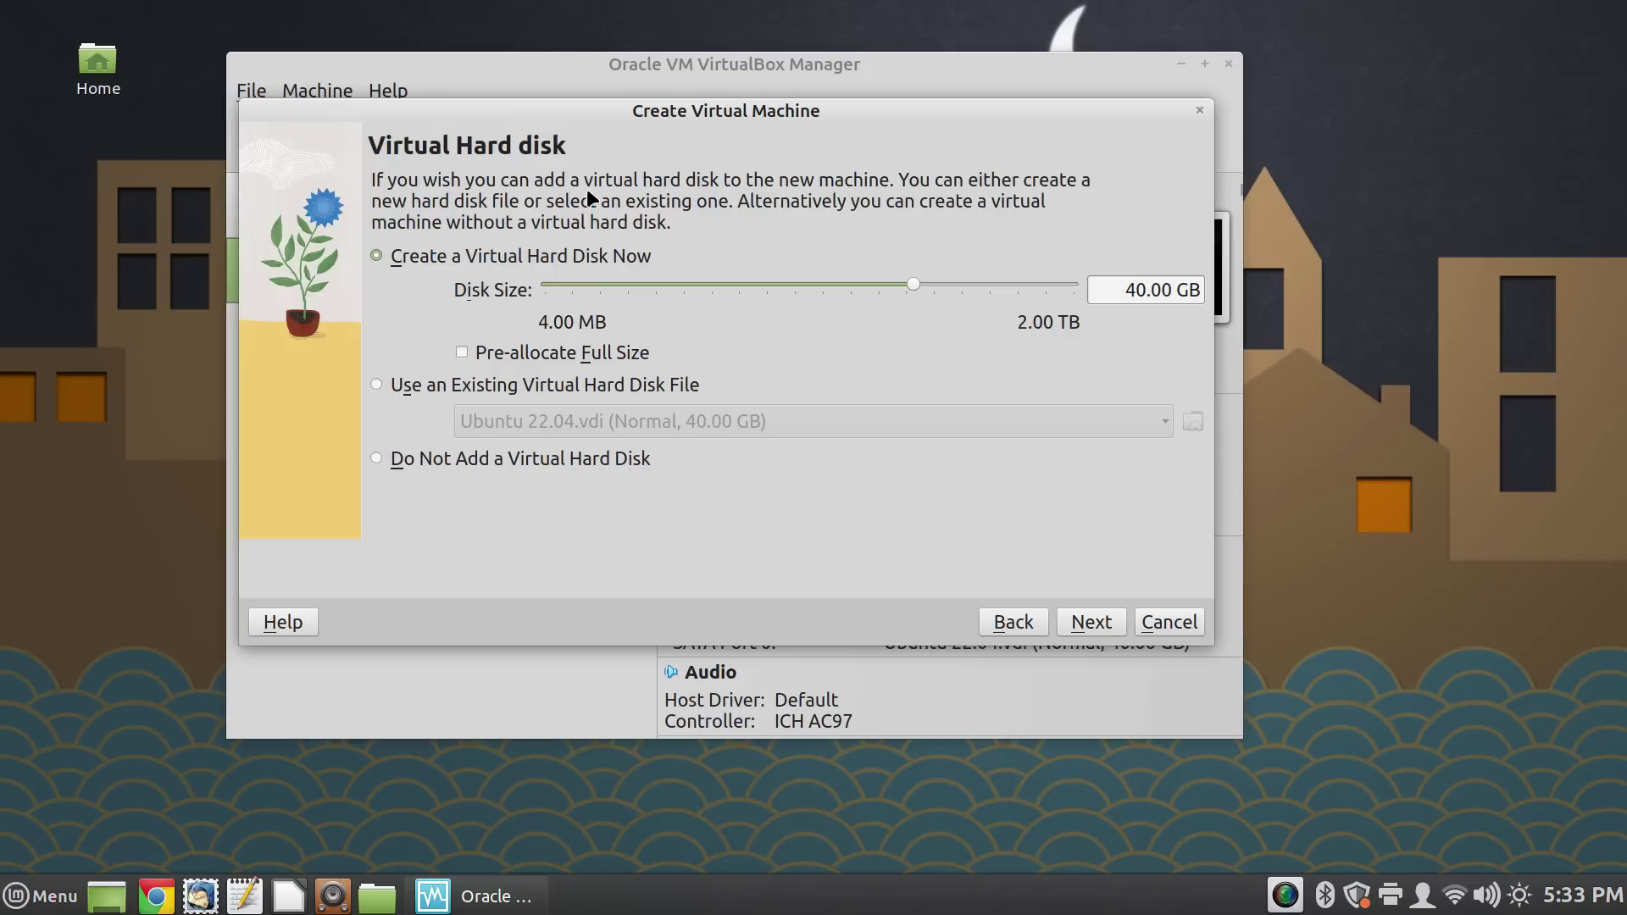
# Step: Open the Summary page, recheck the disk page, then return to the Summary
pyautogui.click(1092, 623)
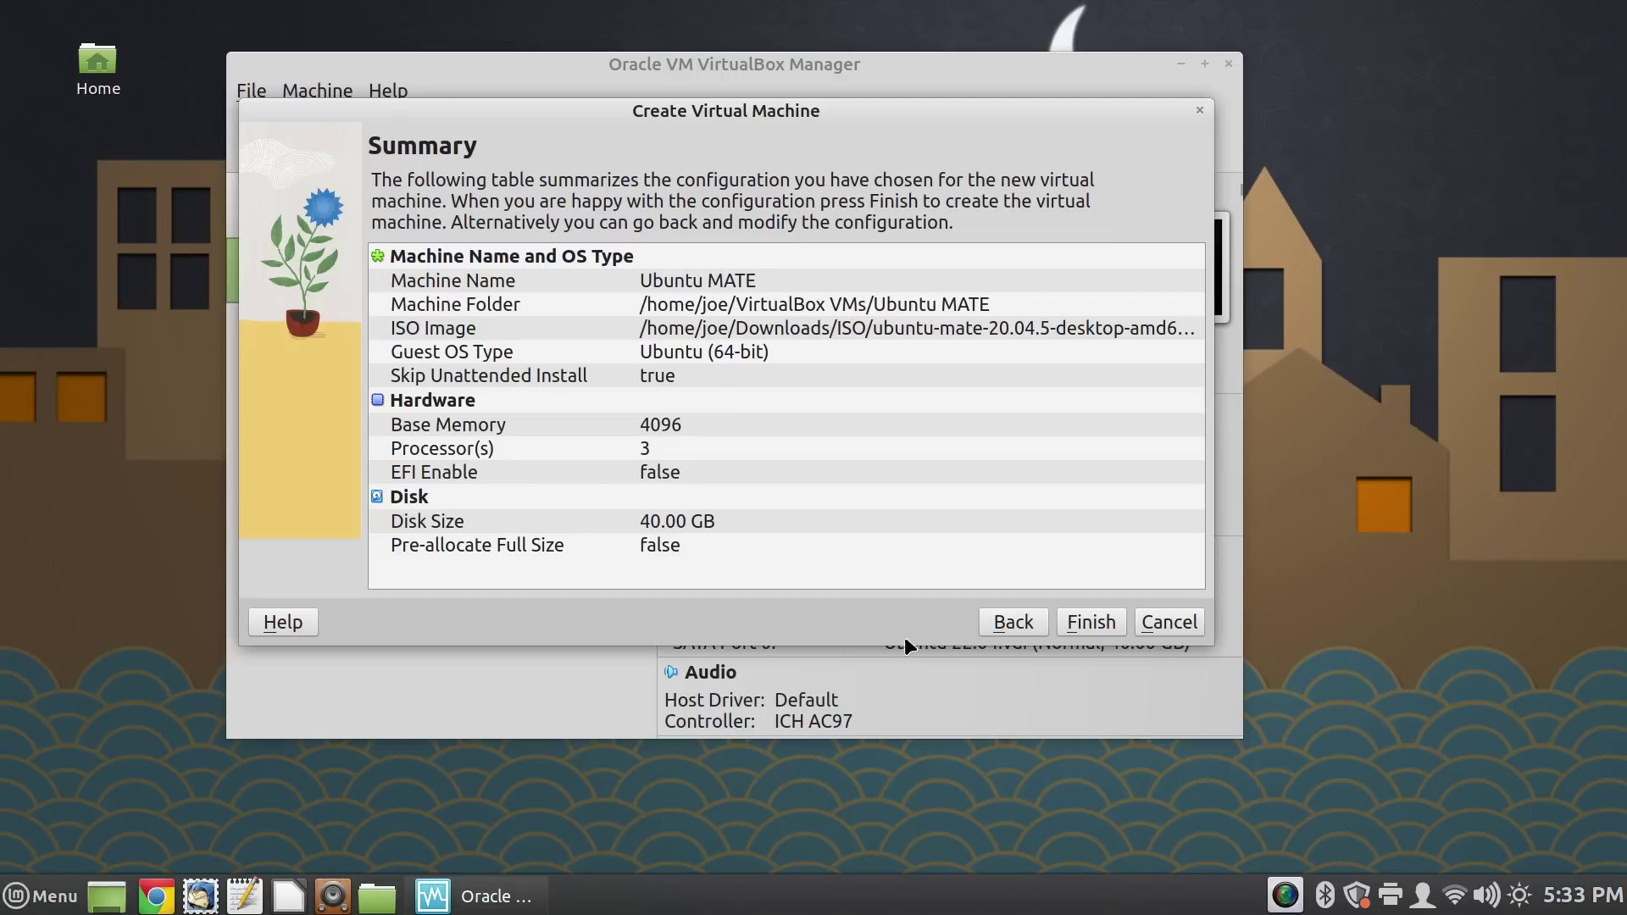
pyautogui.click(1017, 622)
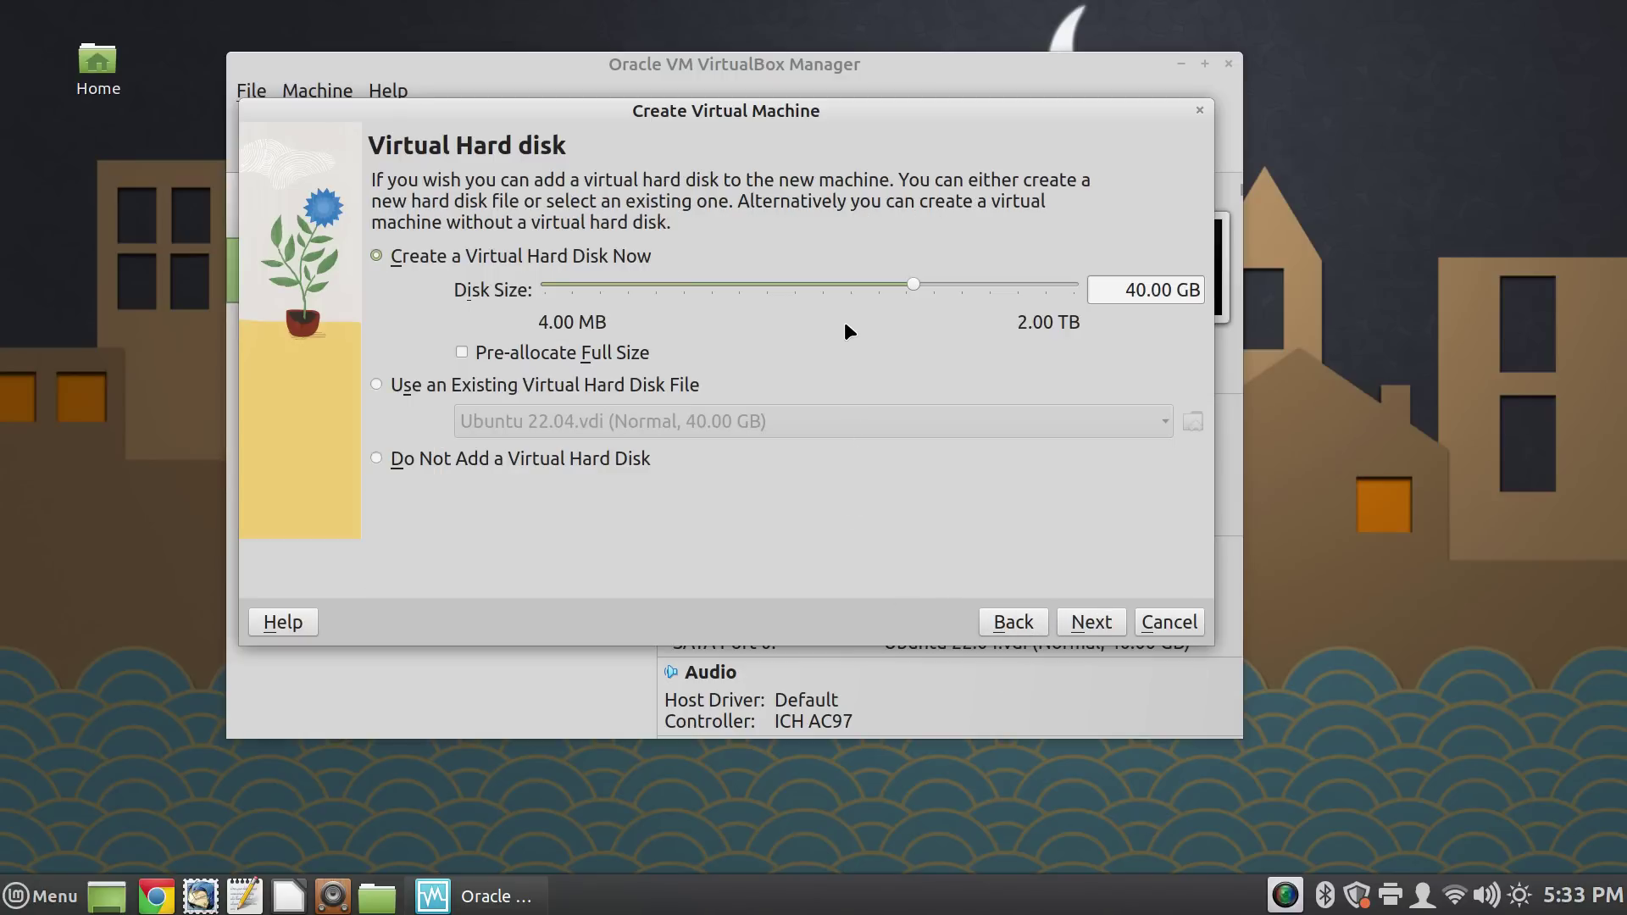
pyautogui.click(1091, 629)
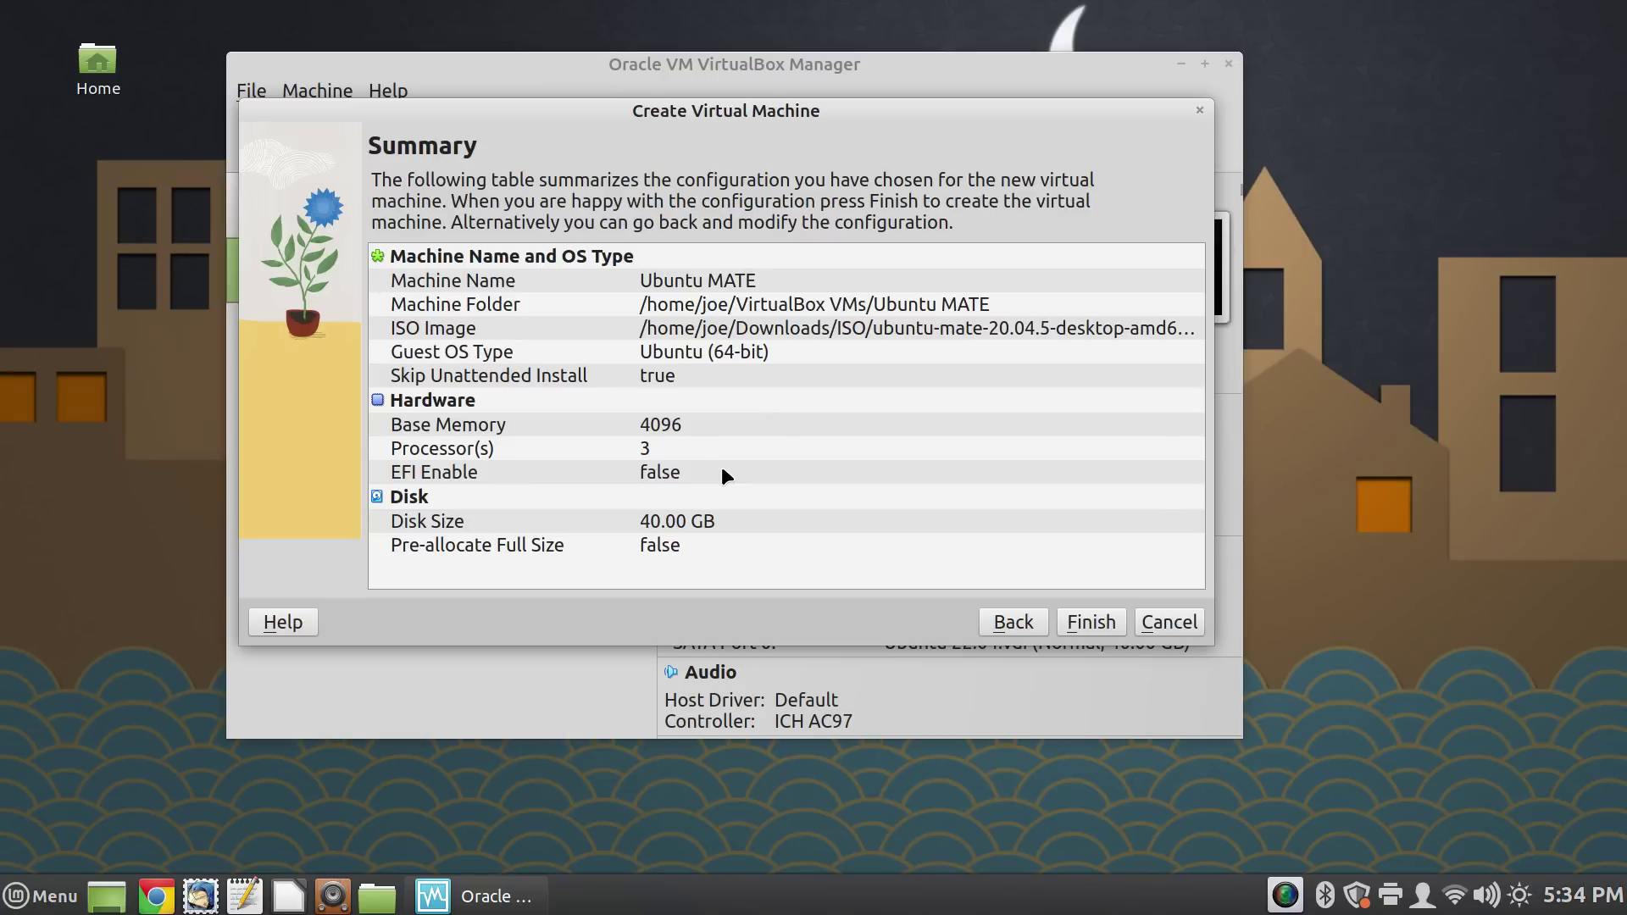
# Step: Finish creating the Ubuntu MATE machine and open its Settings from the right-click menu
pyautogui.click(1088, 623)
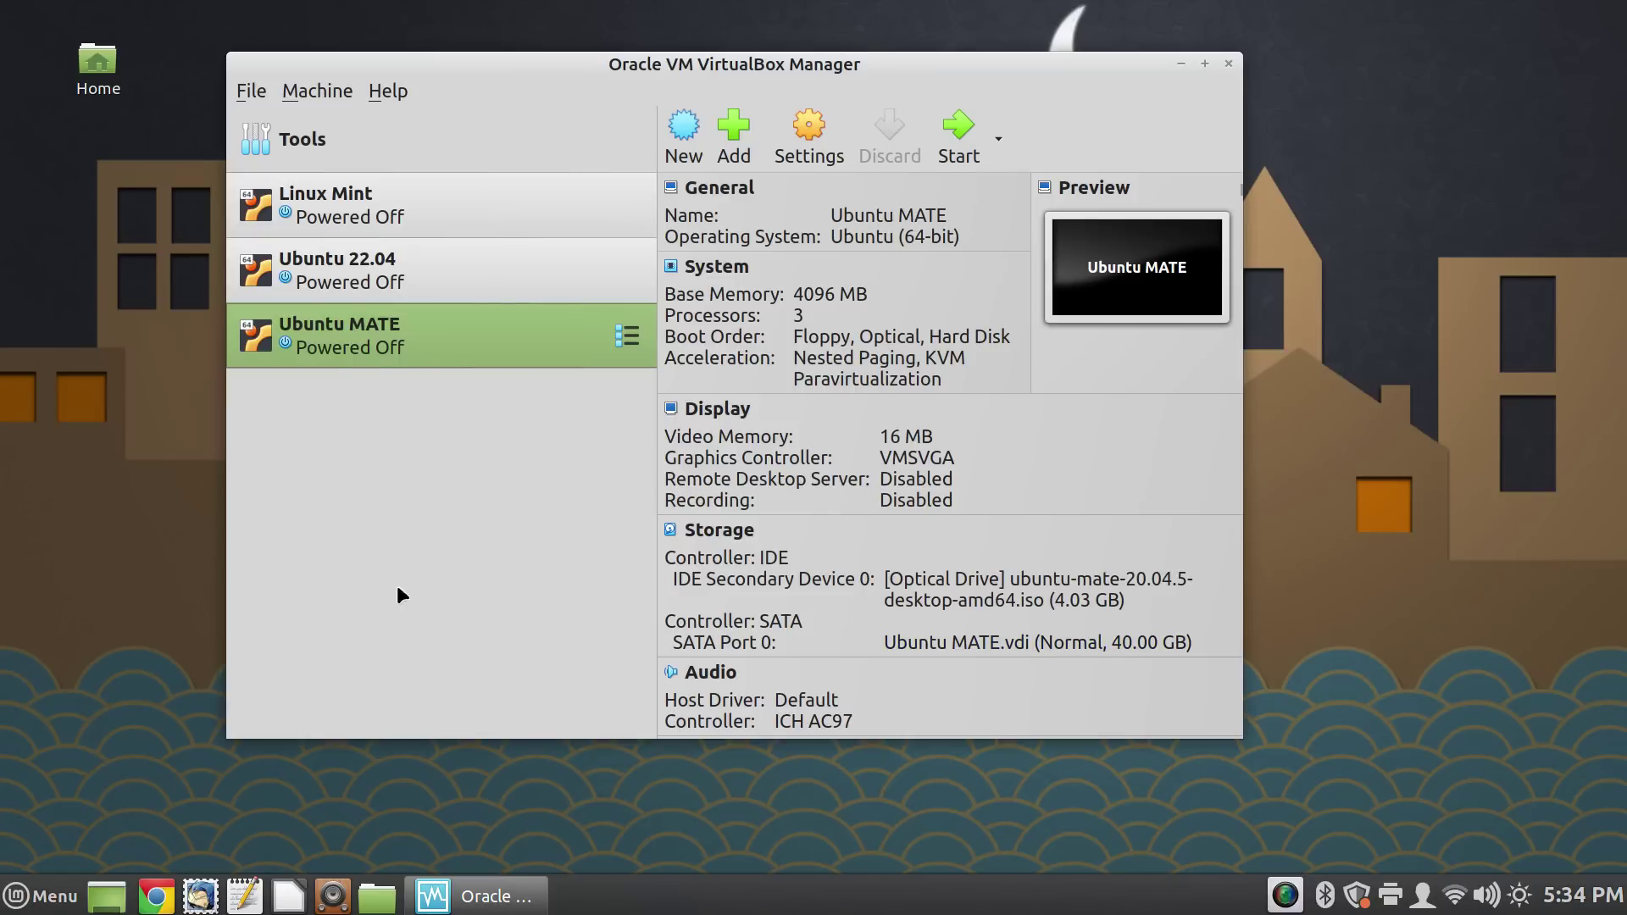
pyautogui.rightClick(481, 333)
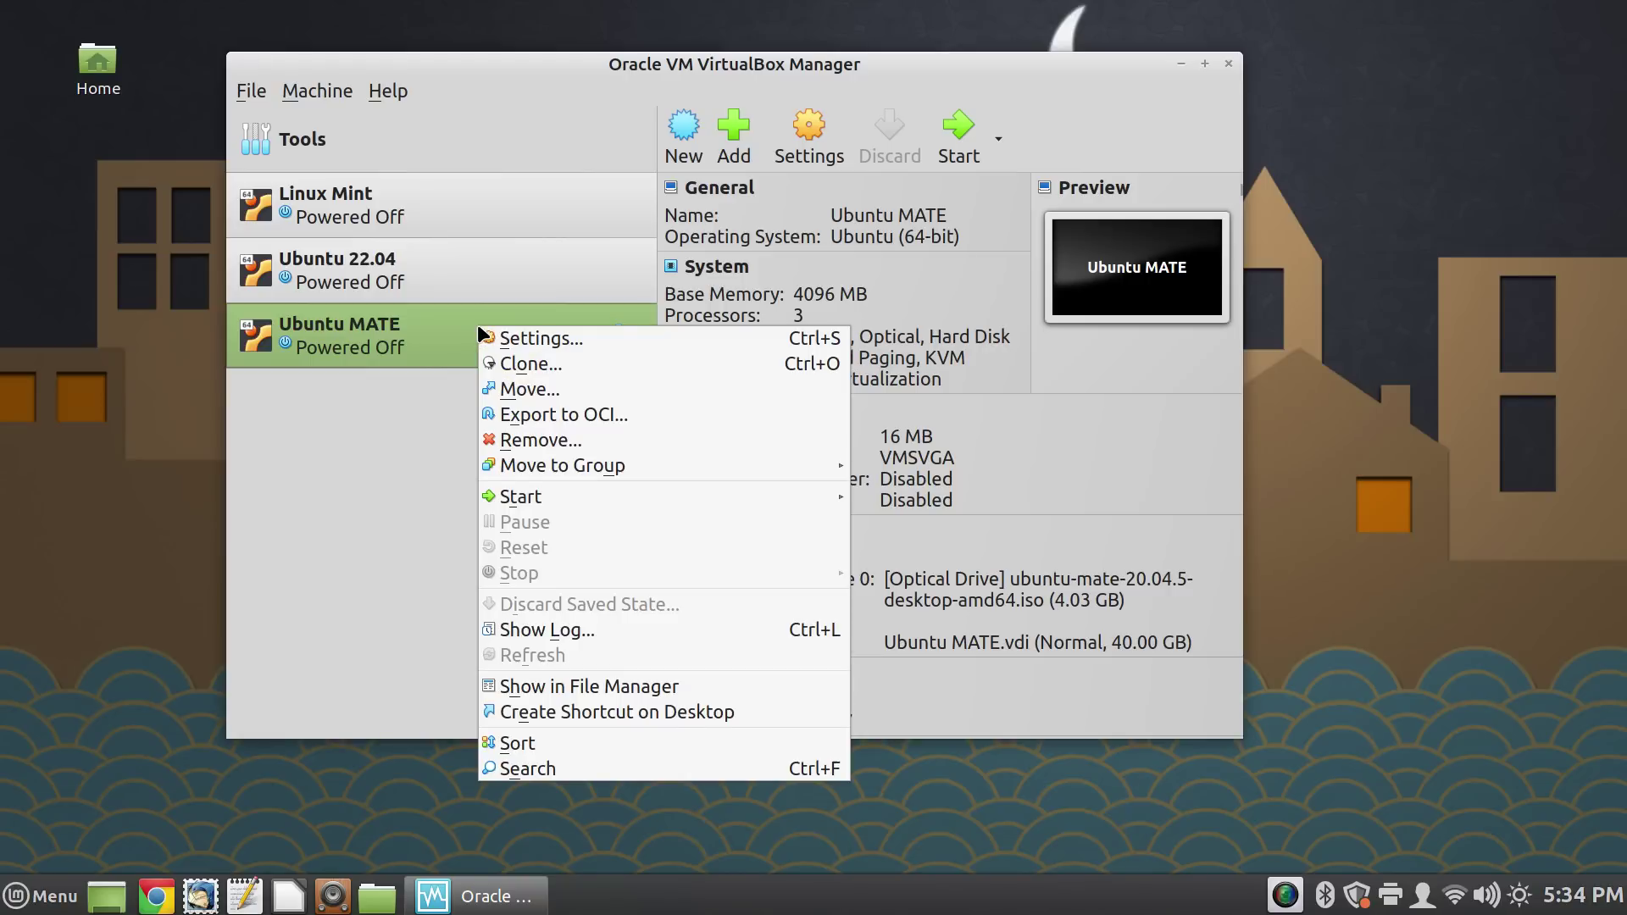
pyautogui.click(531, 341)
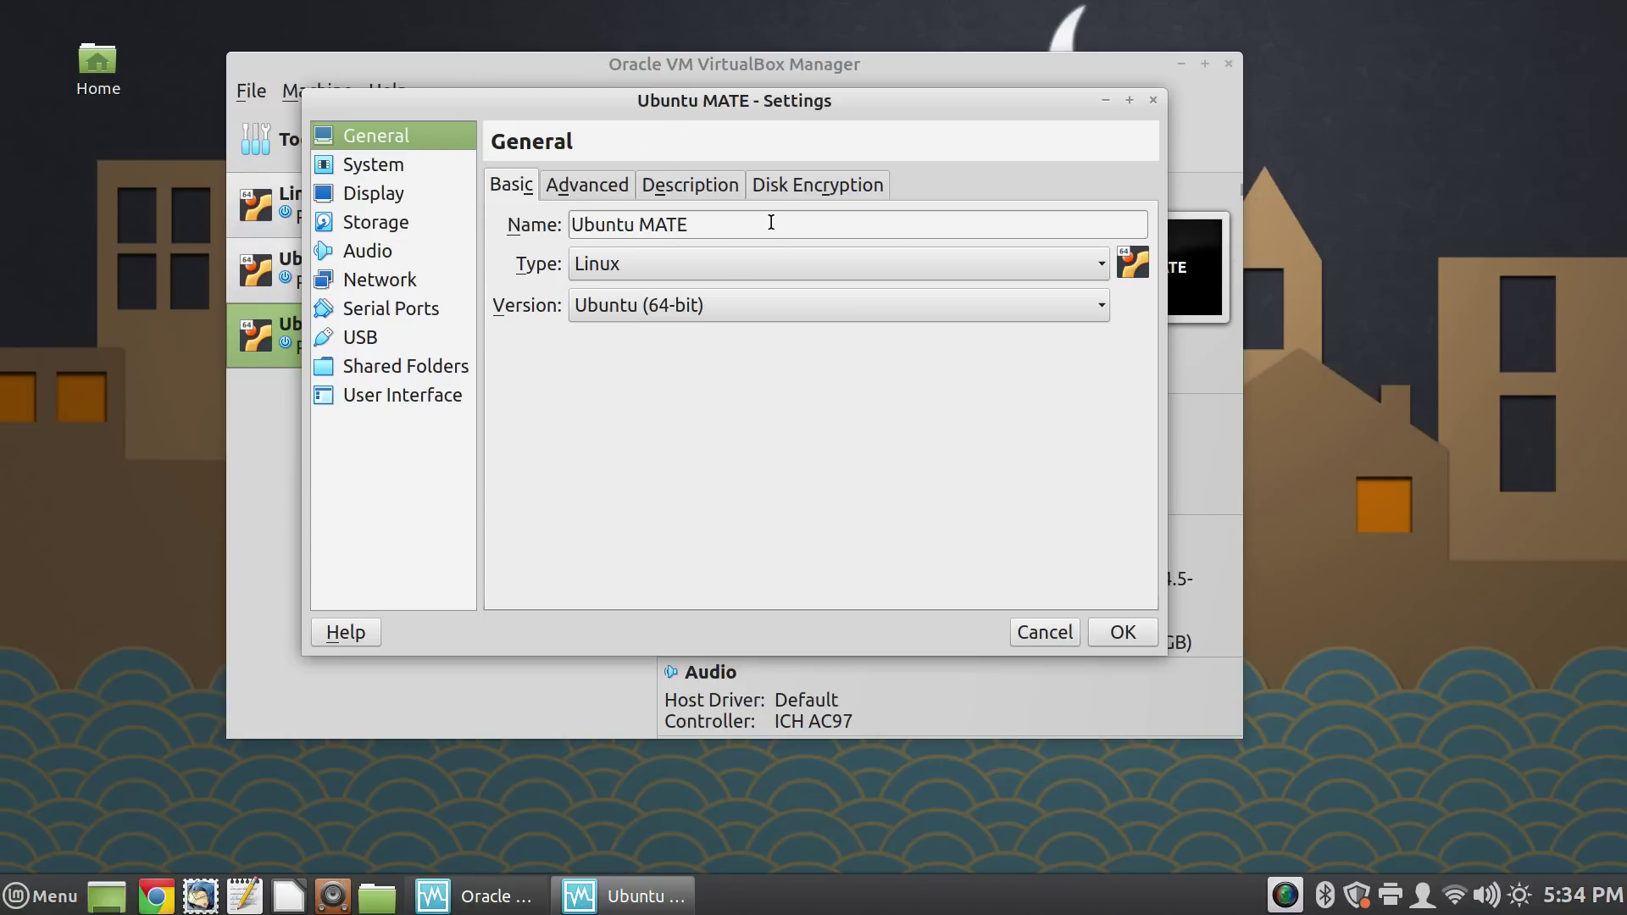
# Step: Show General's Advanced tab with the Shared Clipboard and Drag'n'Drop options
pyautogui.click(596, 184)
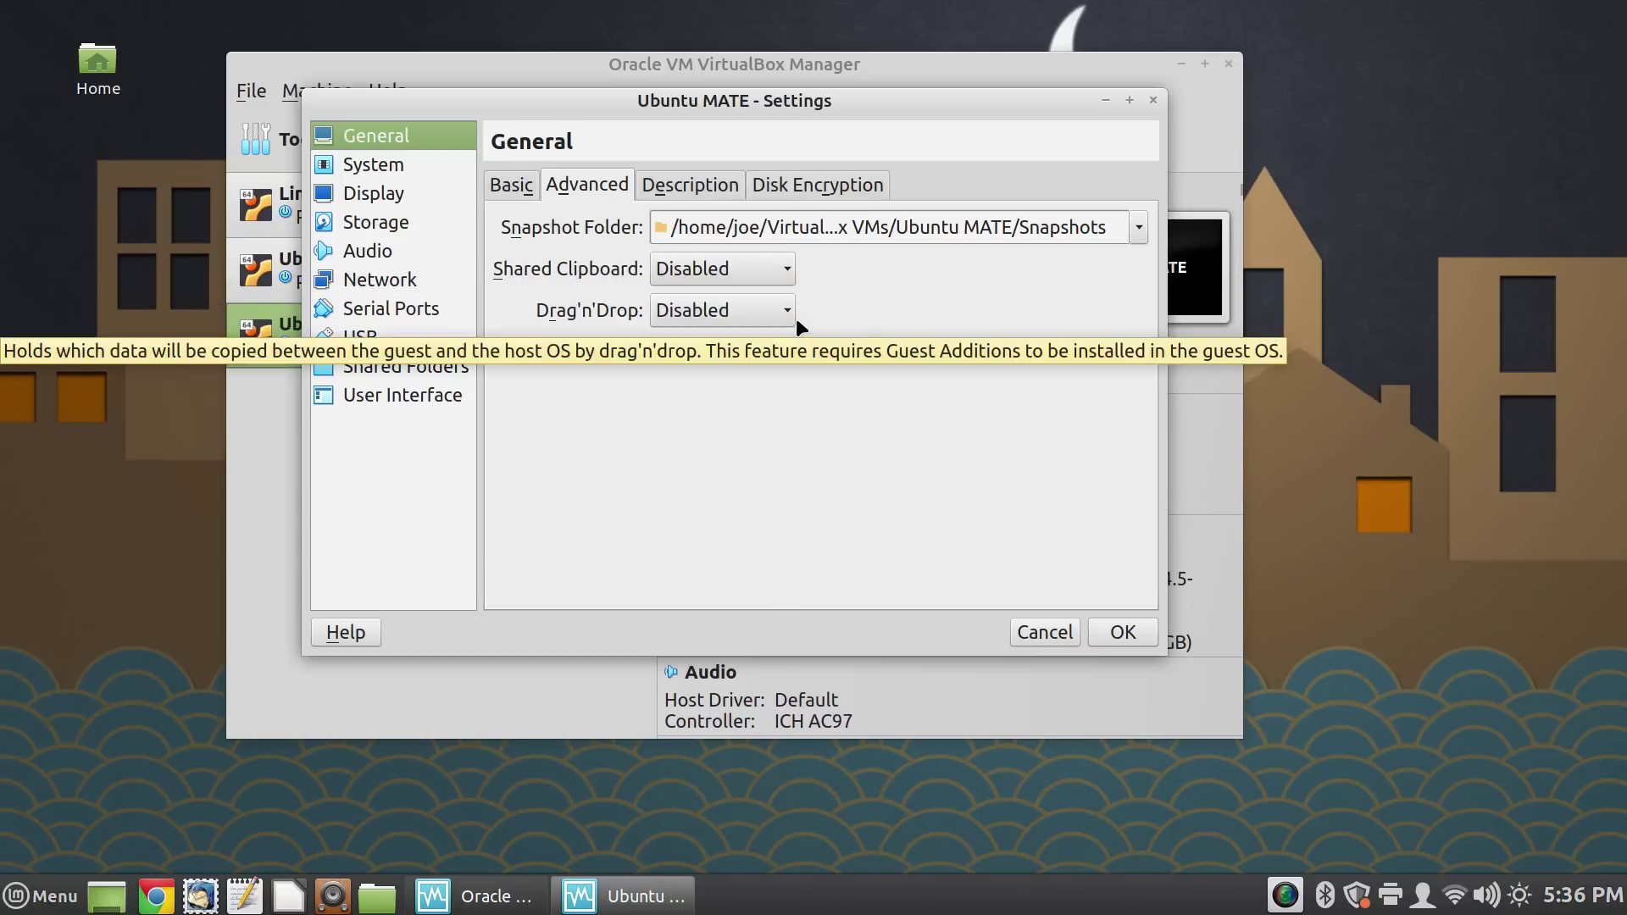
# Step: Set Shared Clipboard to Bidirectional, then go to the System page
pyautogui.click(785, 272)
pyautogui.click(765, 351)
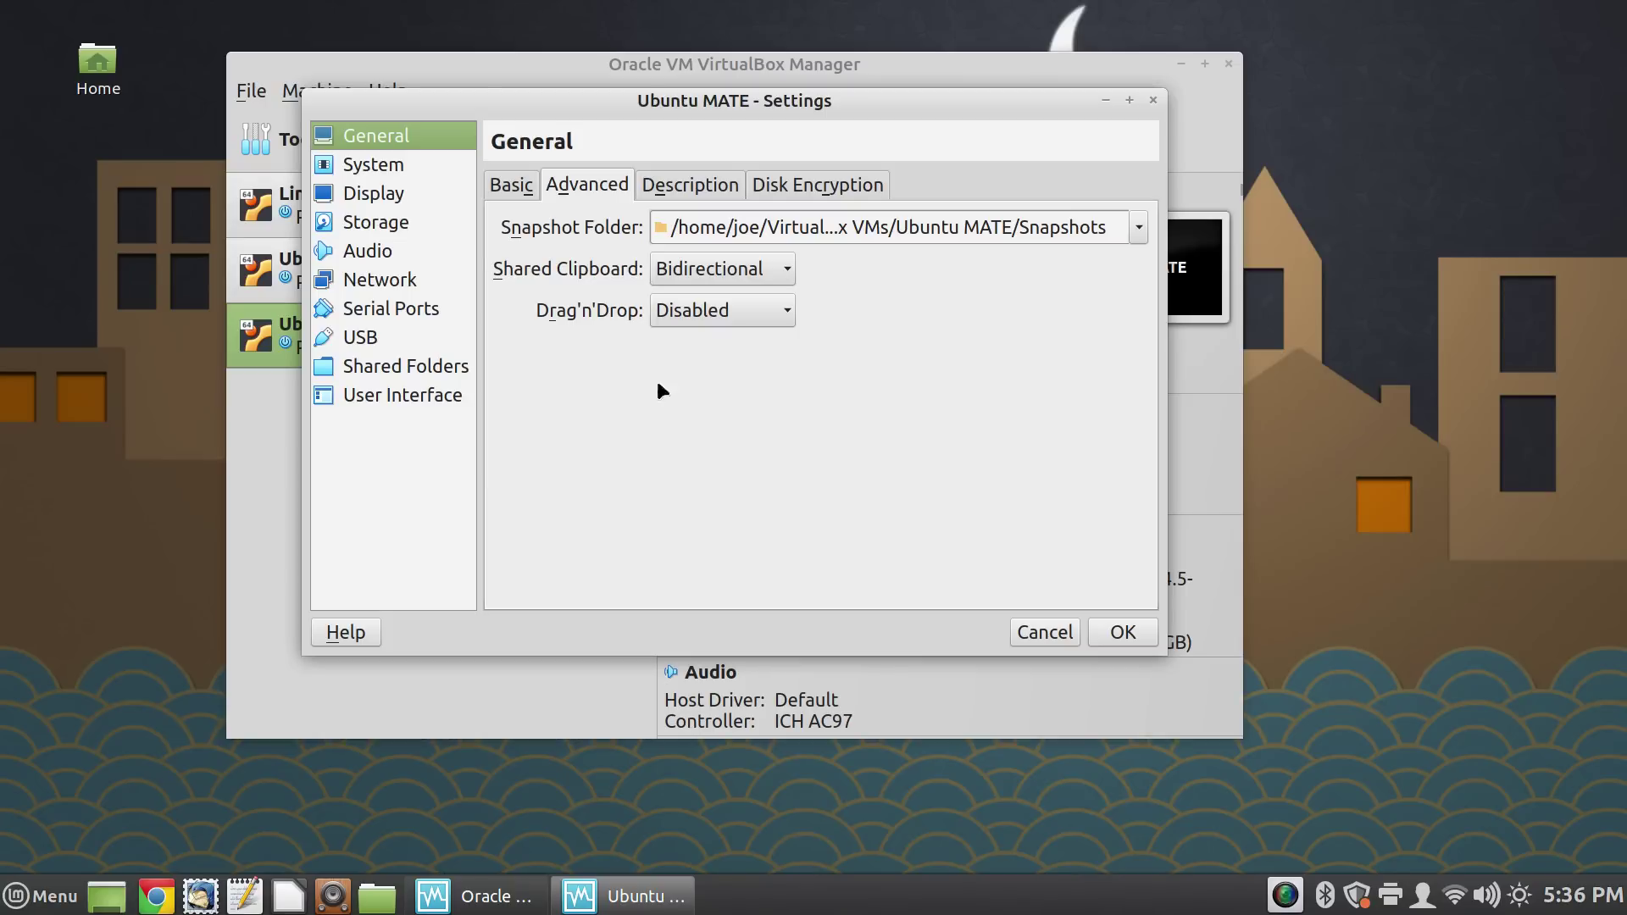
pyautogui.click(419, 167)
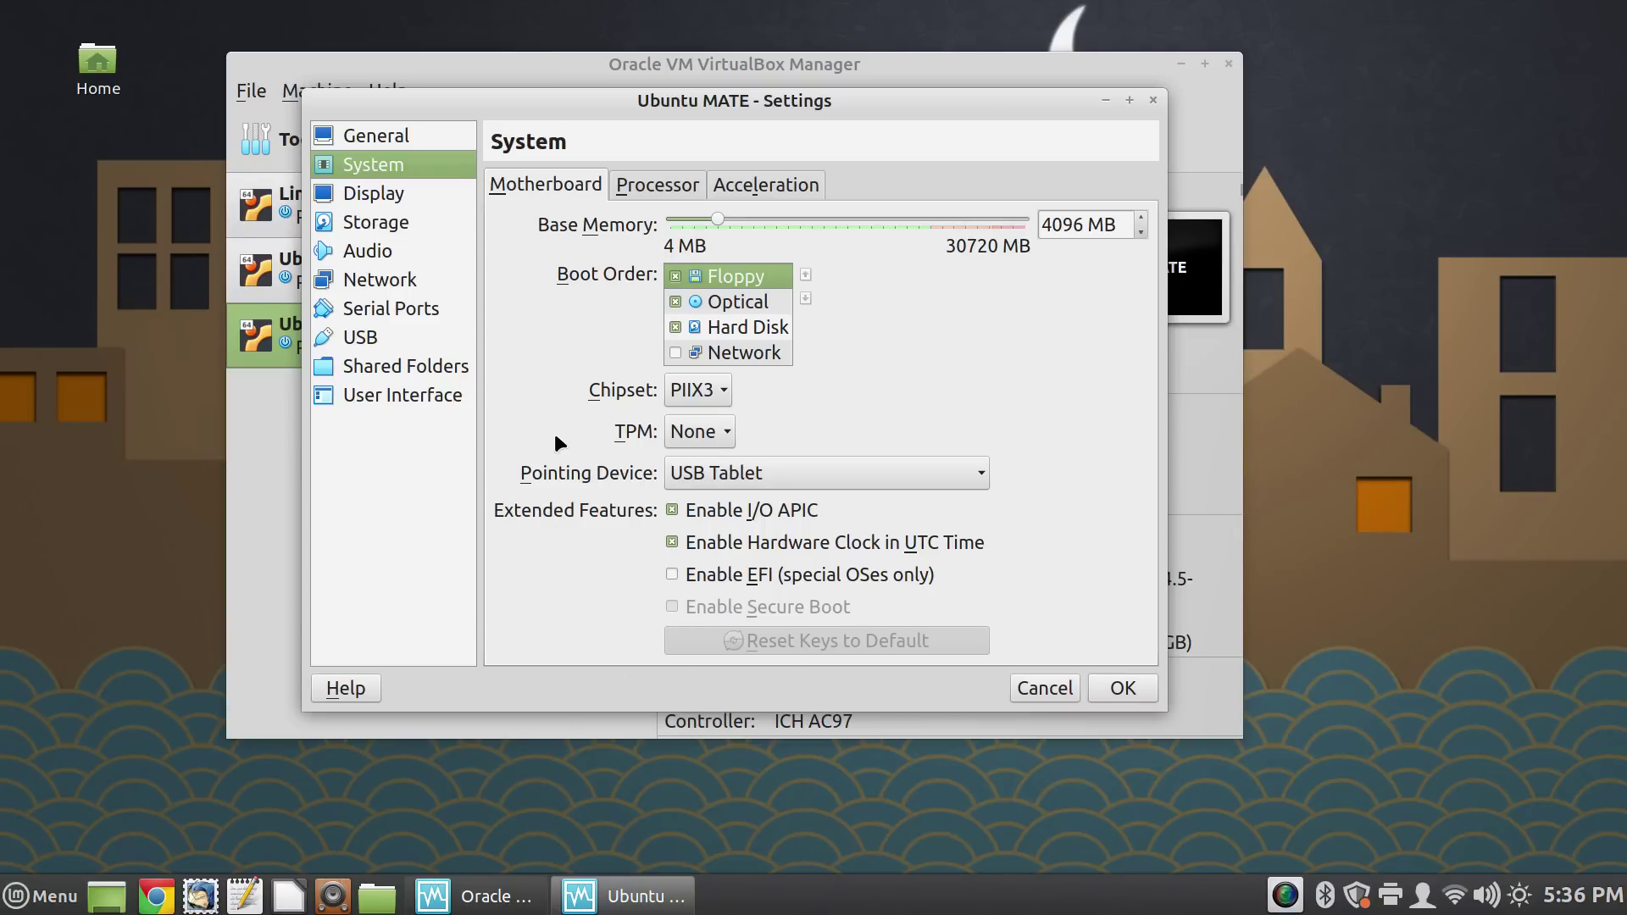
# Step: Review the Processor and Acceleration tabs, then switch to the Display page
pyautogui.click(652, 185)
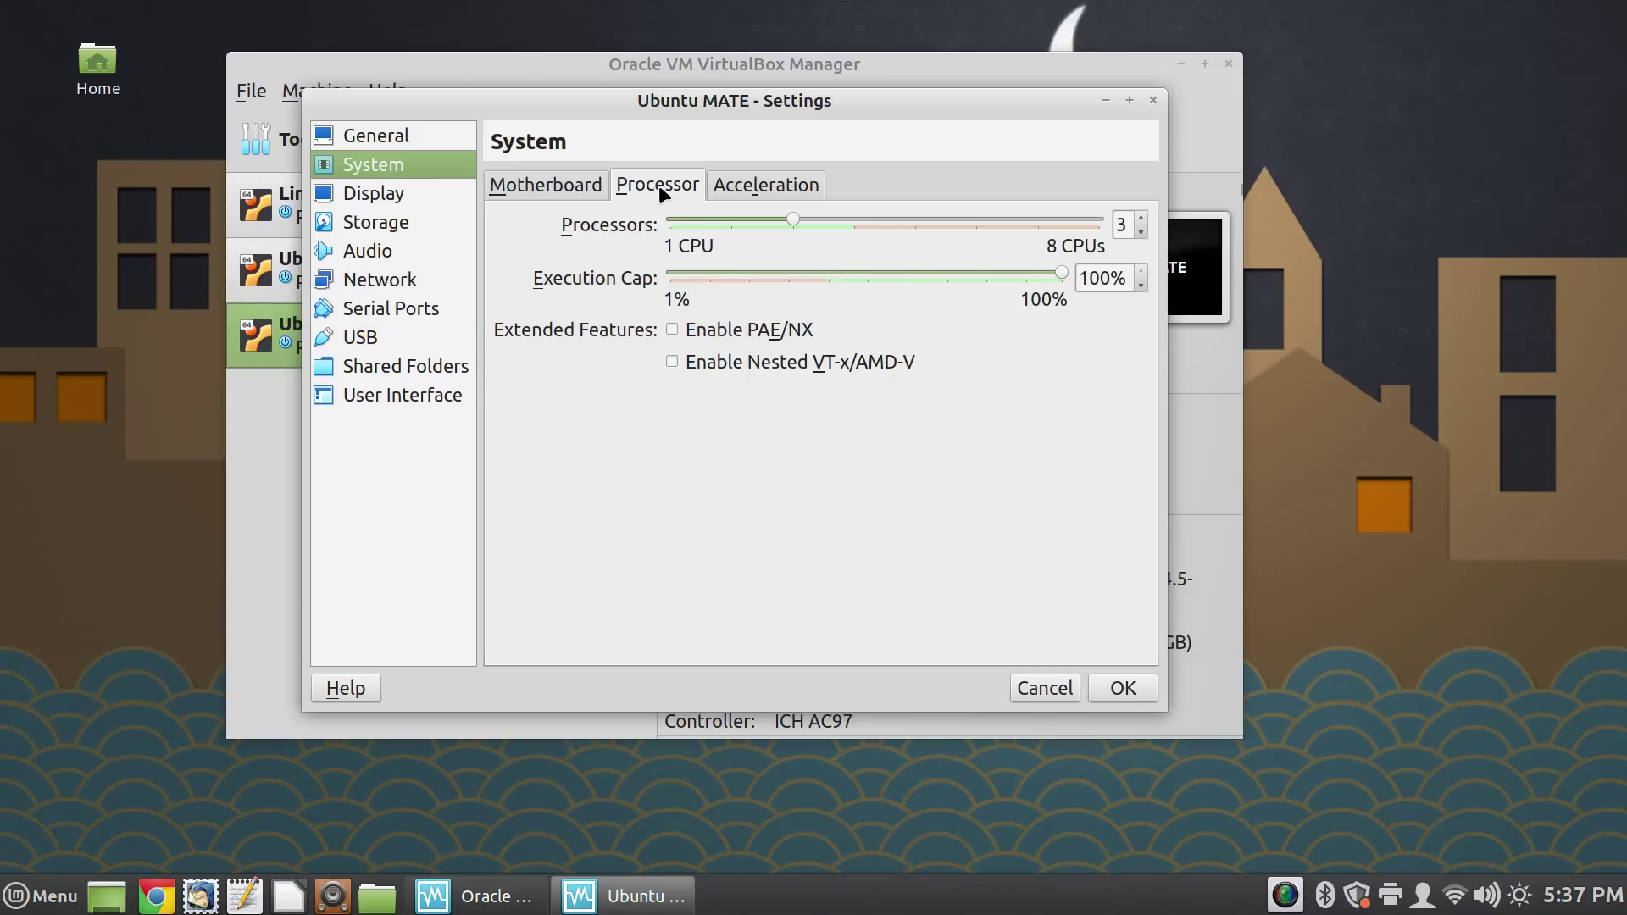
pyautogui.click(750, 182)
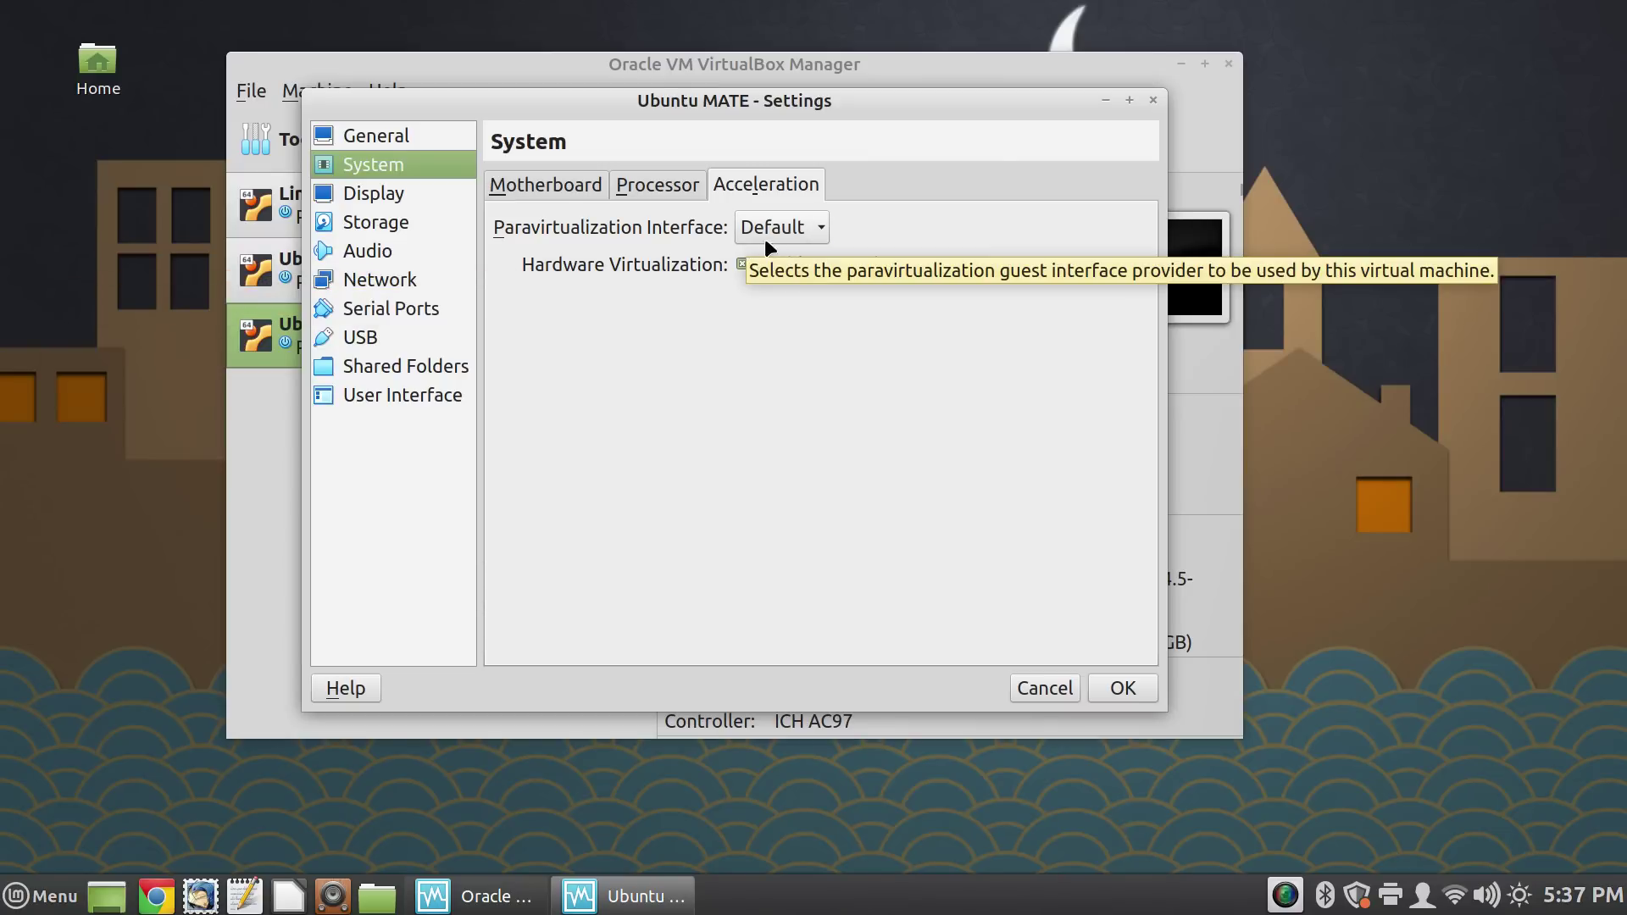
pyautogui.click(405, 190)
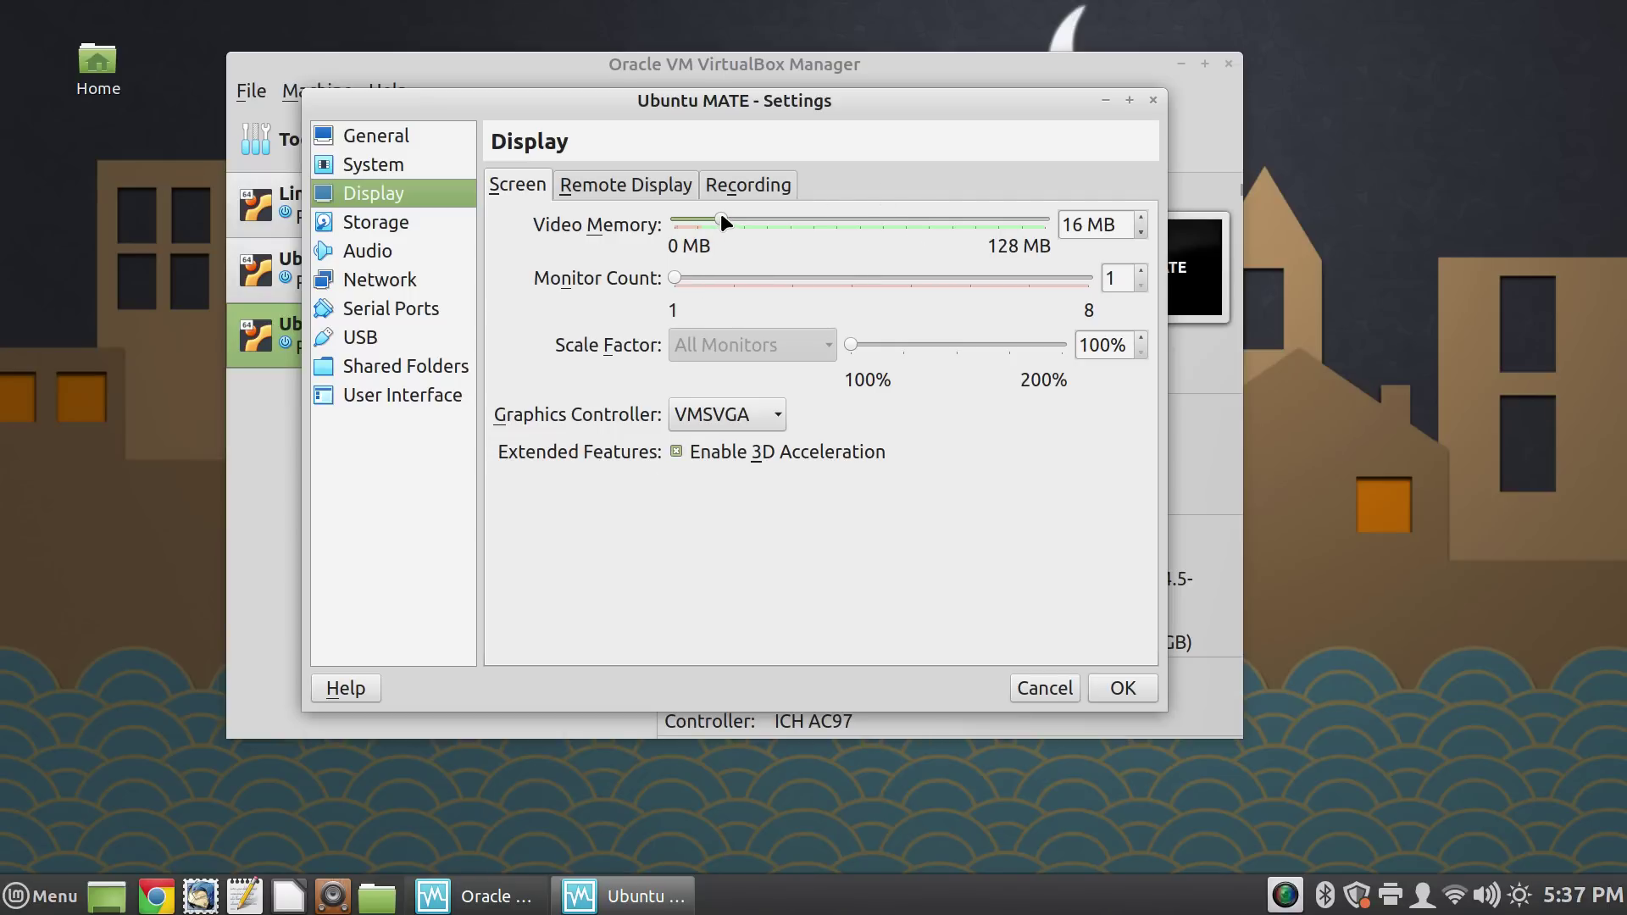
# Step: Raise video memory to 128 MB, keep VMSVGA as graphics controller, then go to Storage
pyautogui.moveTo(722, 221); pyautogui.dragTo(1059, 225)
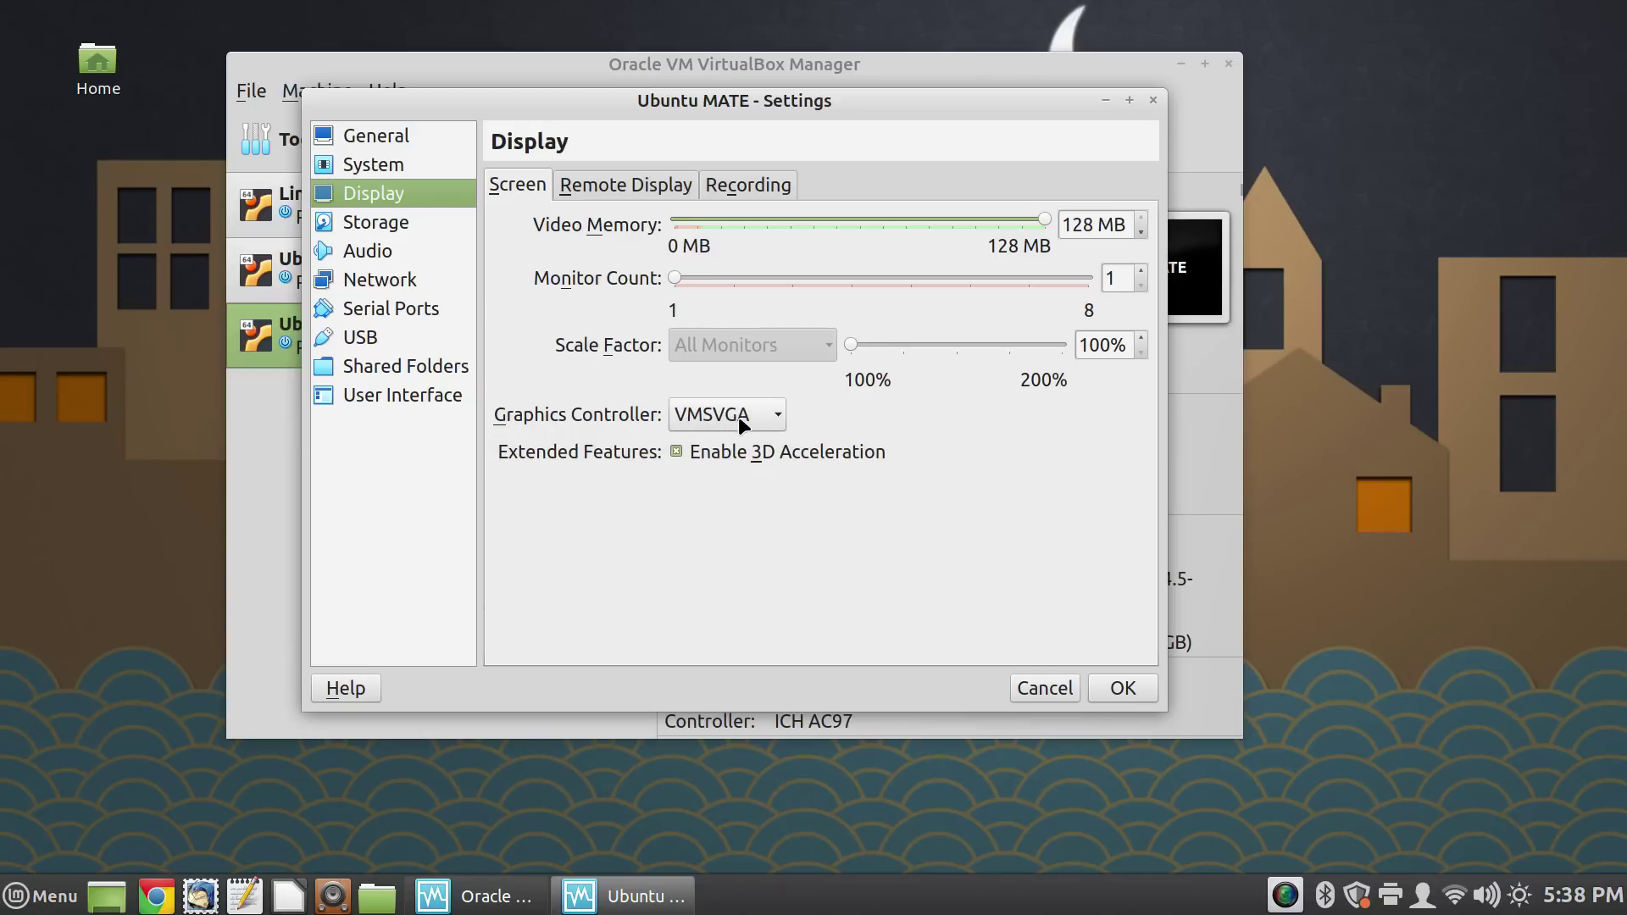
pyautogui.click(761, 422)
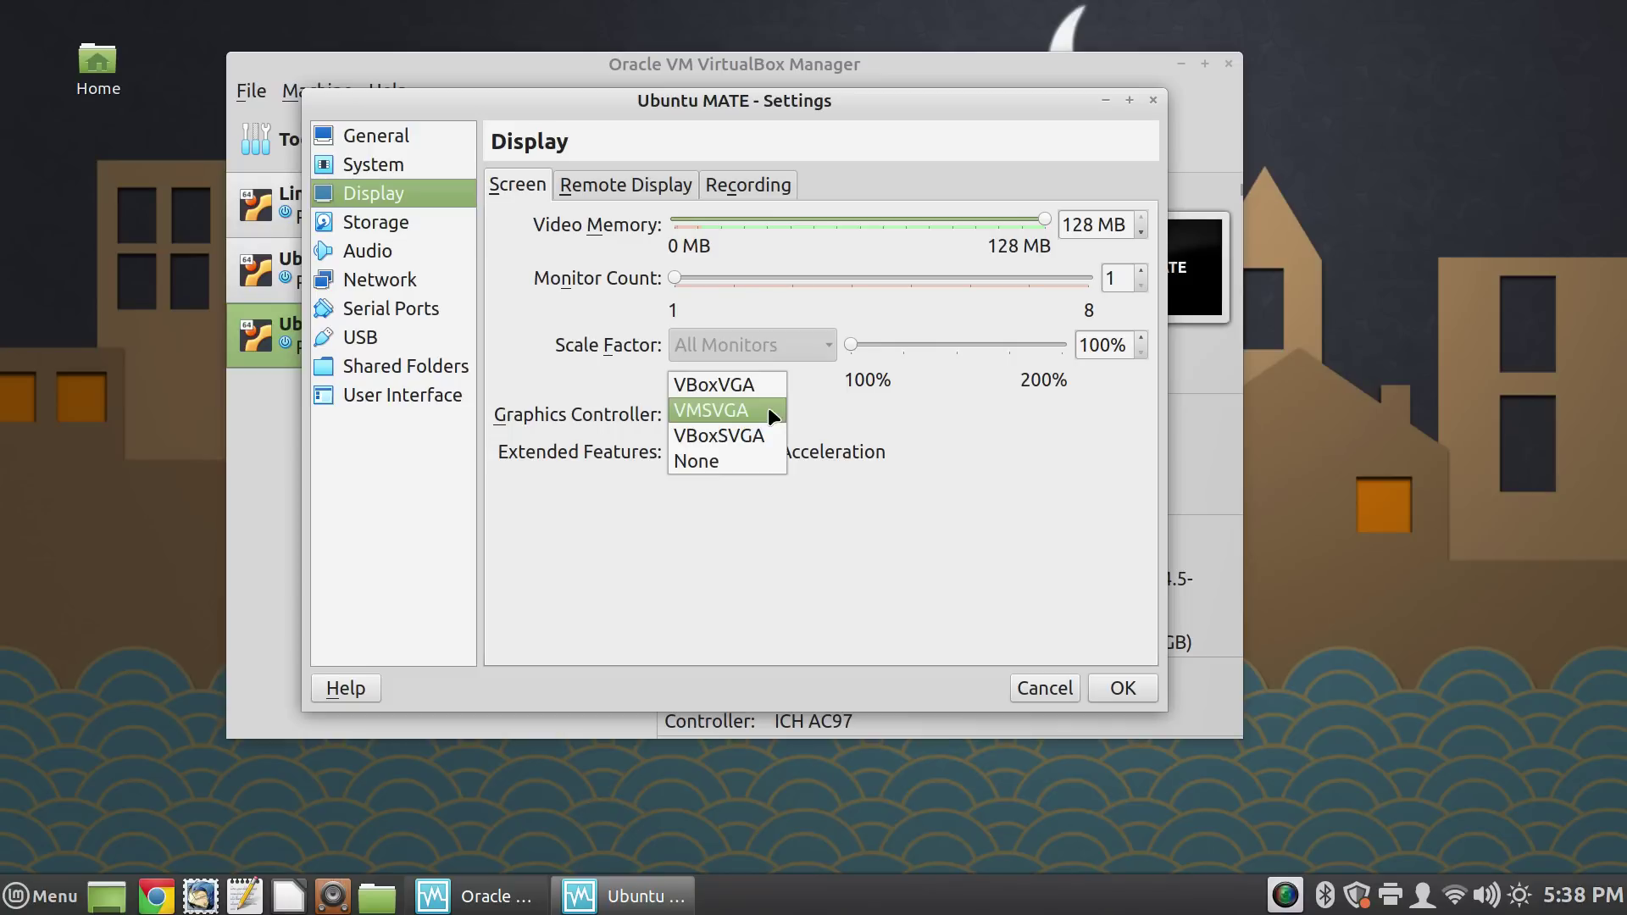
pyautogui.click(749, 408)
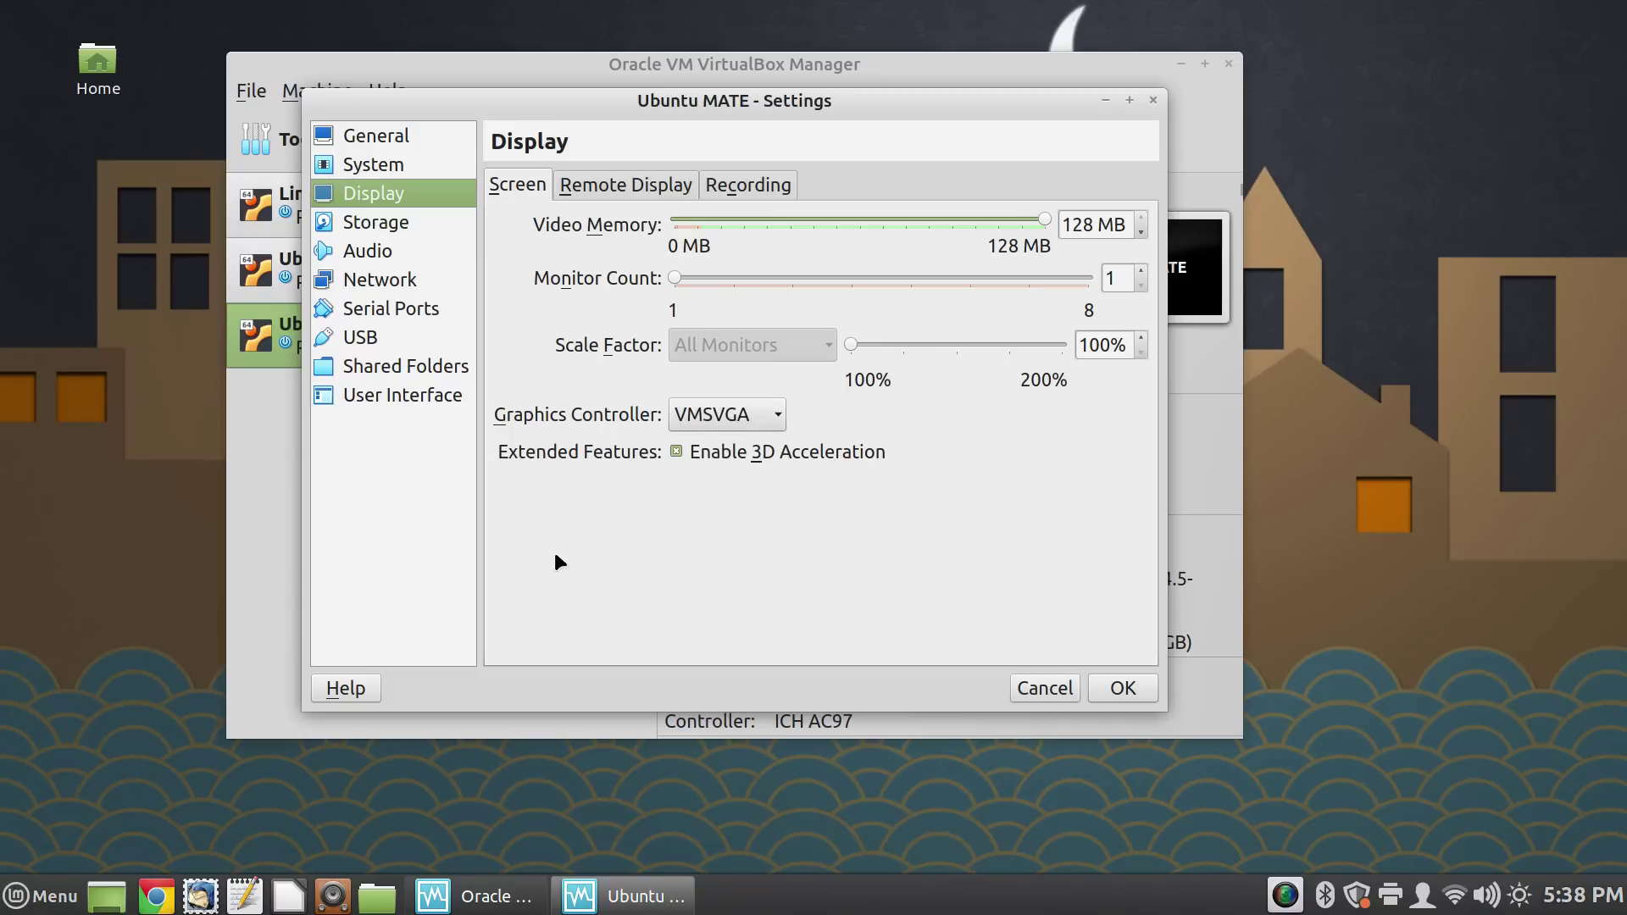
pyautogui.click(431, 221)
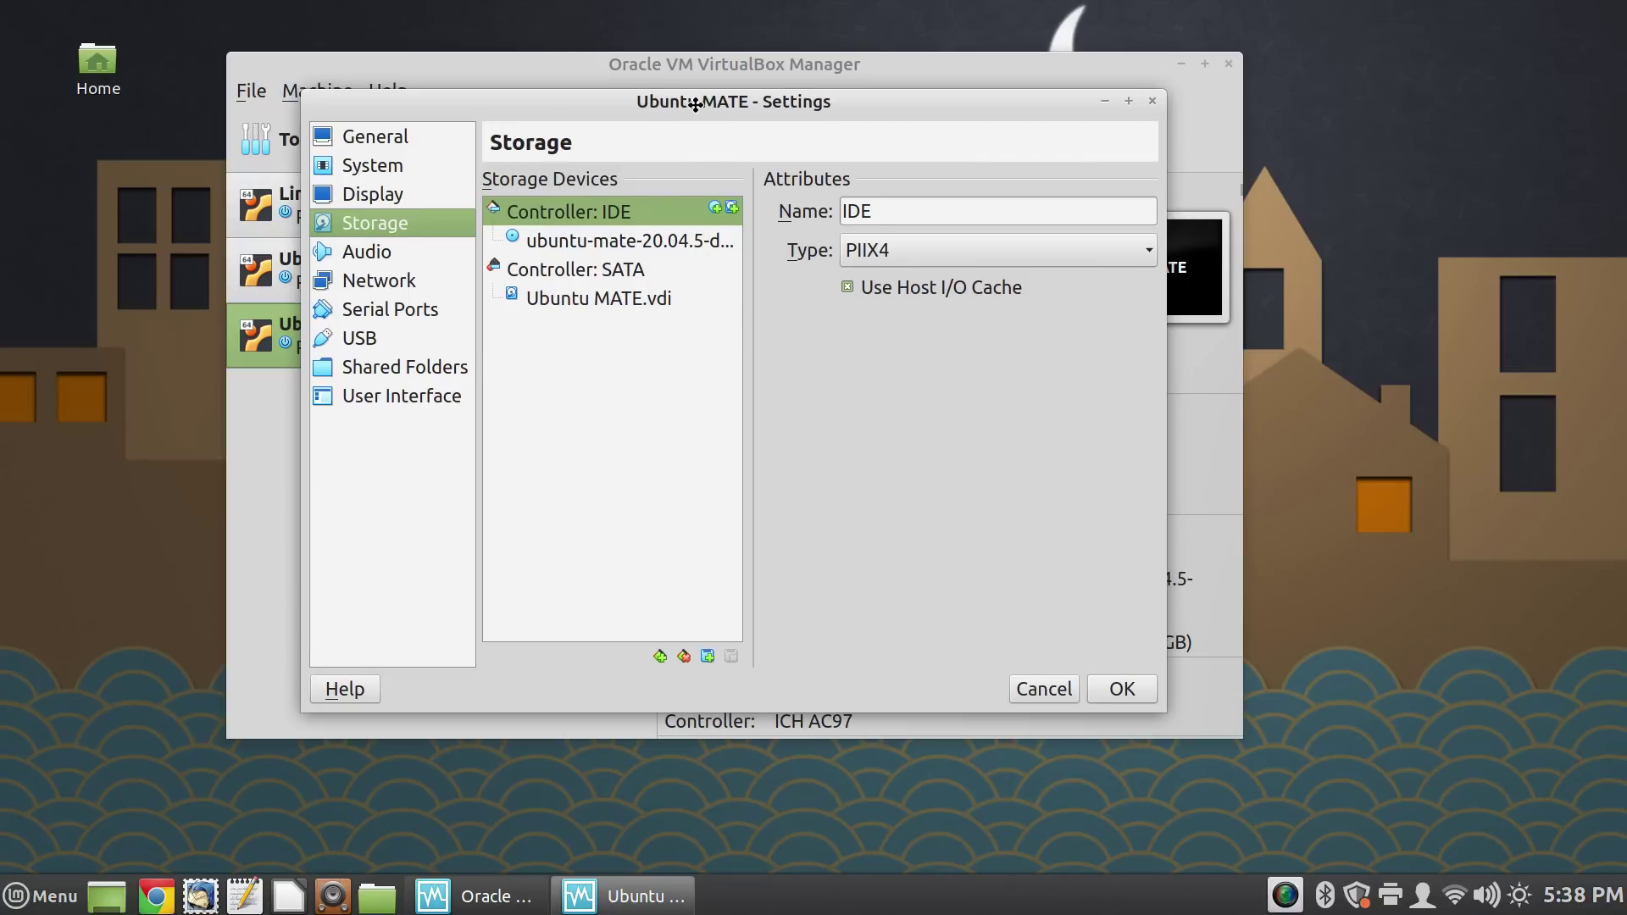
# Step: Inspect the IDE optical drive holding the Ubuntu MATE ISO, then the SATA controller's attributes
pyautogui.moveTo(698, 103); pyautogui.dragTo(591, 151)
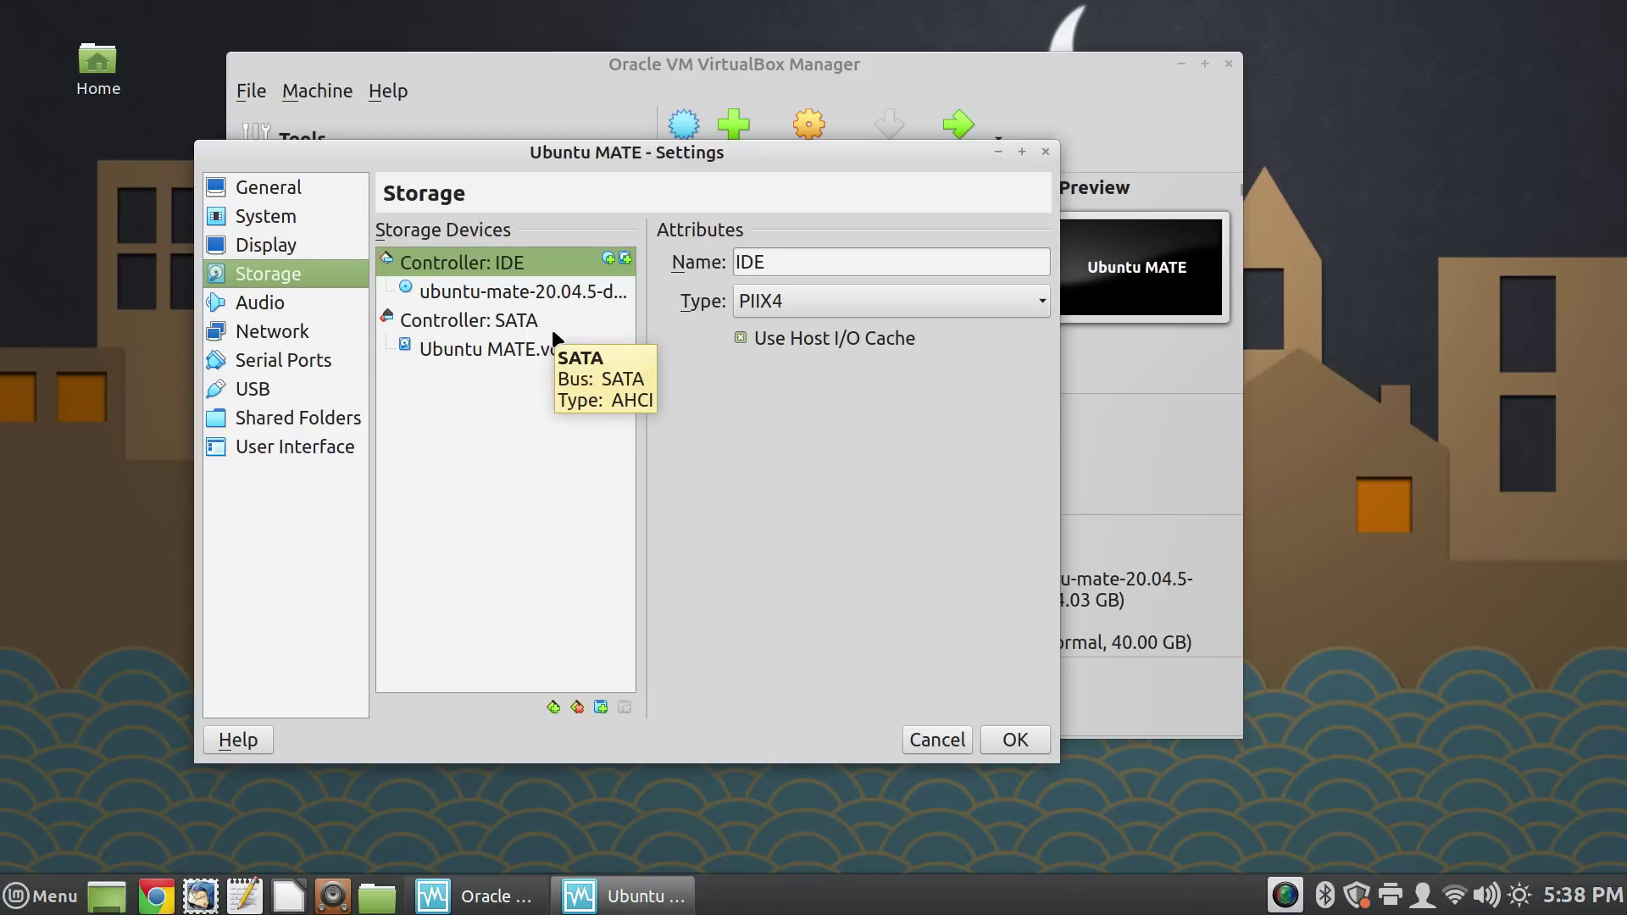
pyautogui.click(534, 264)
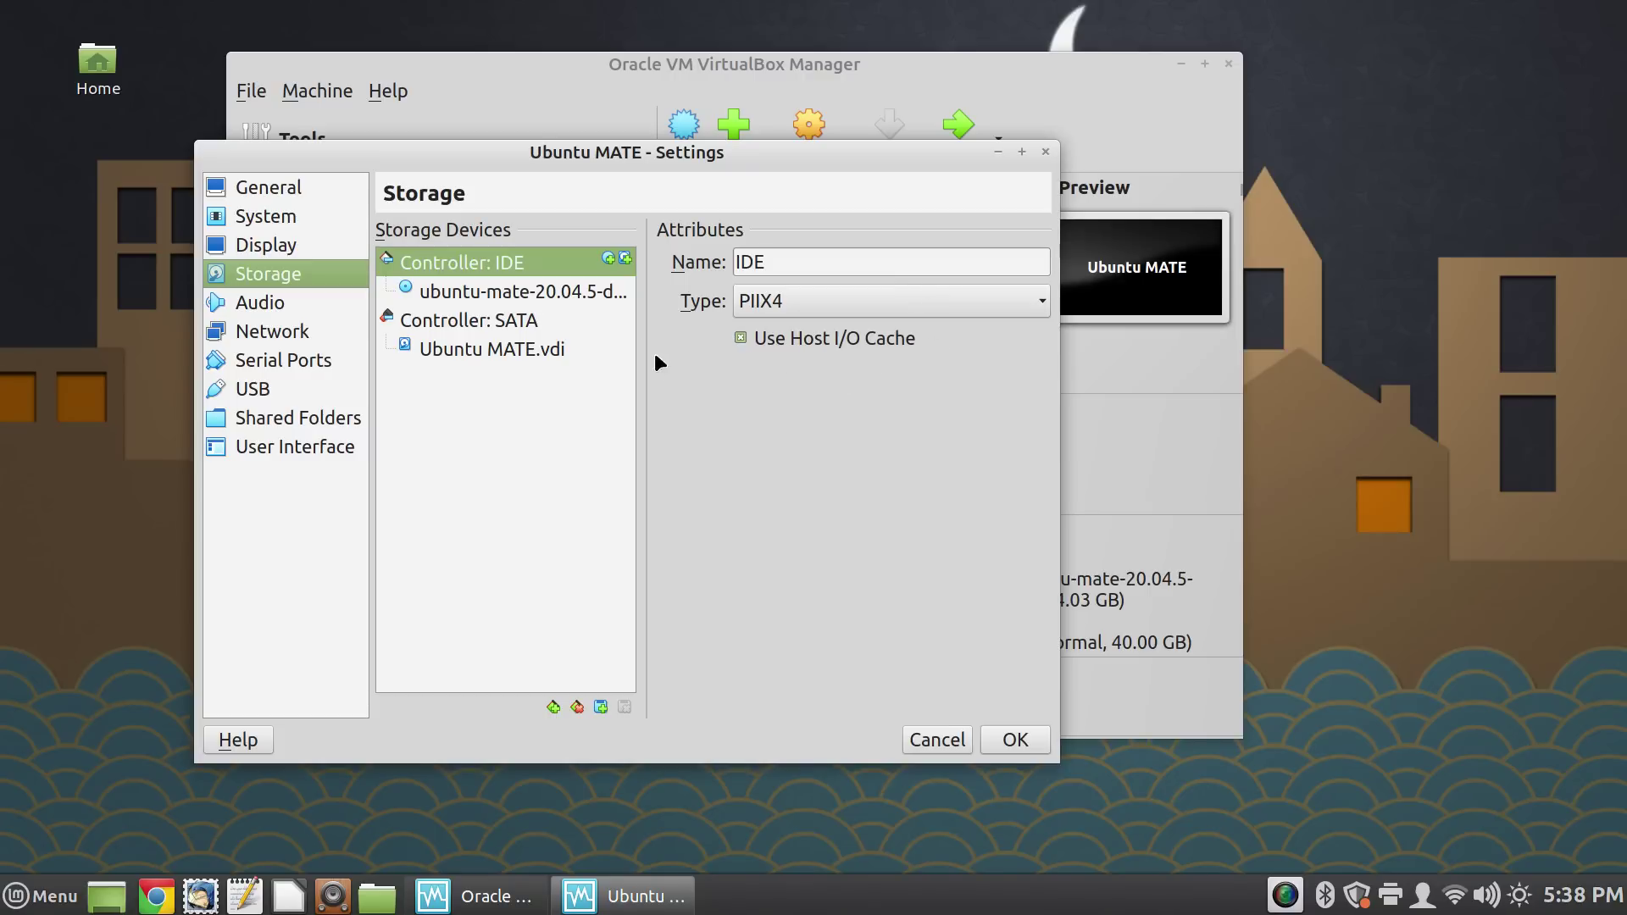
pyautogui.click(584, 292)
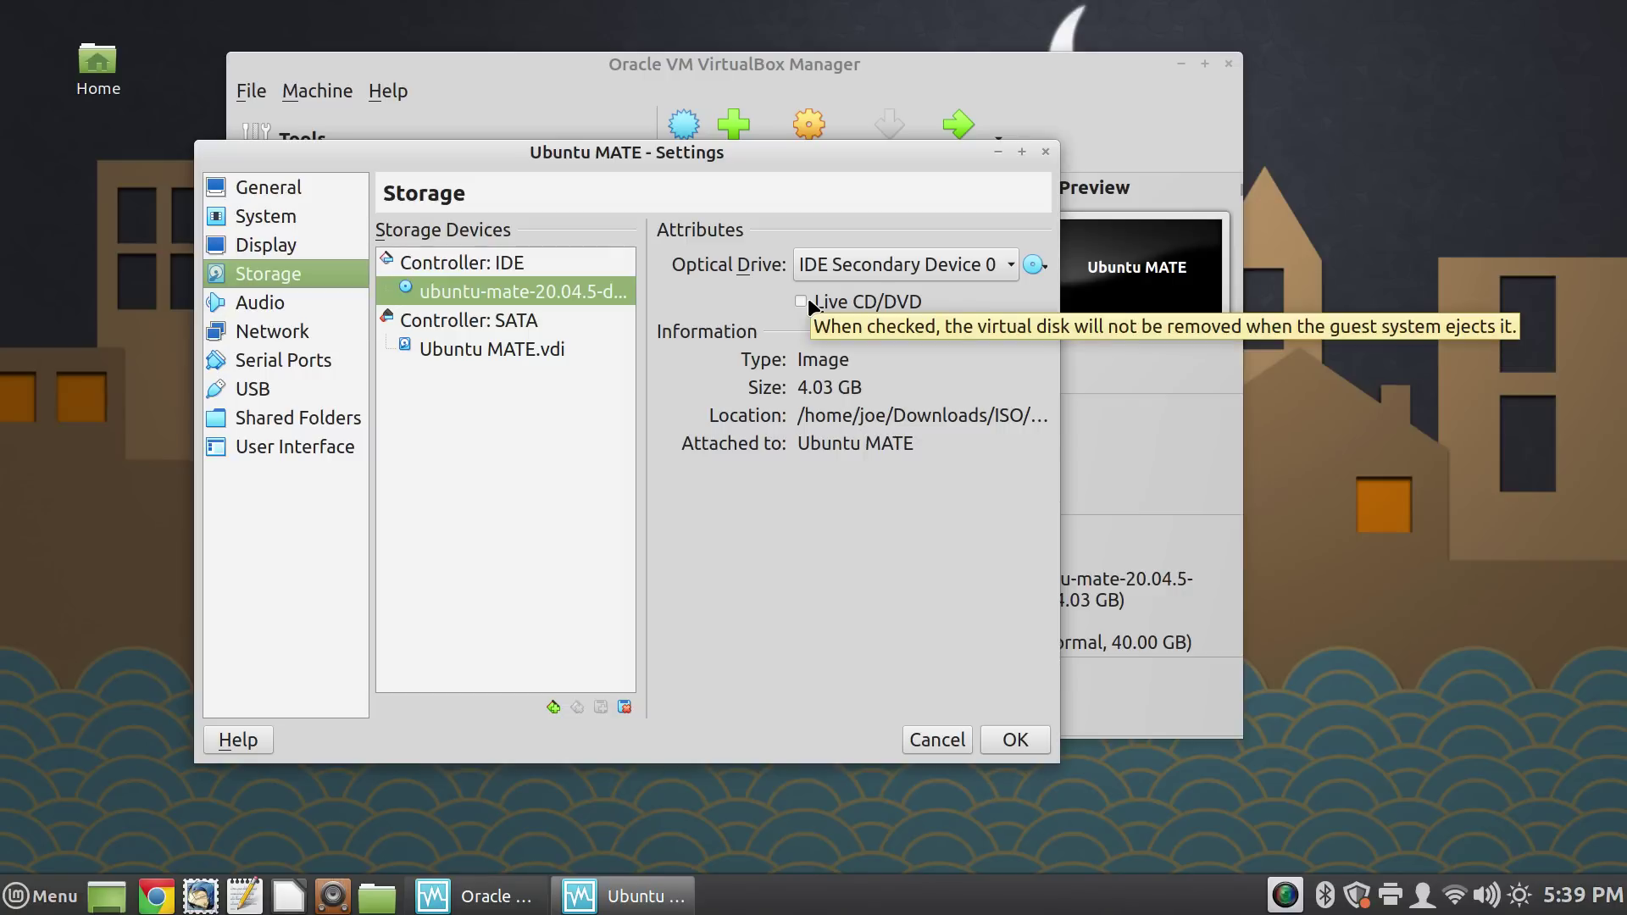
pyautogui.click(1037, 267)
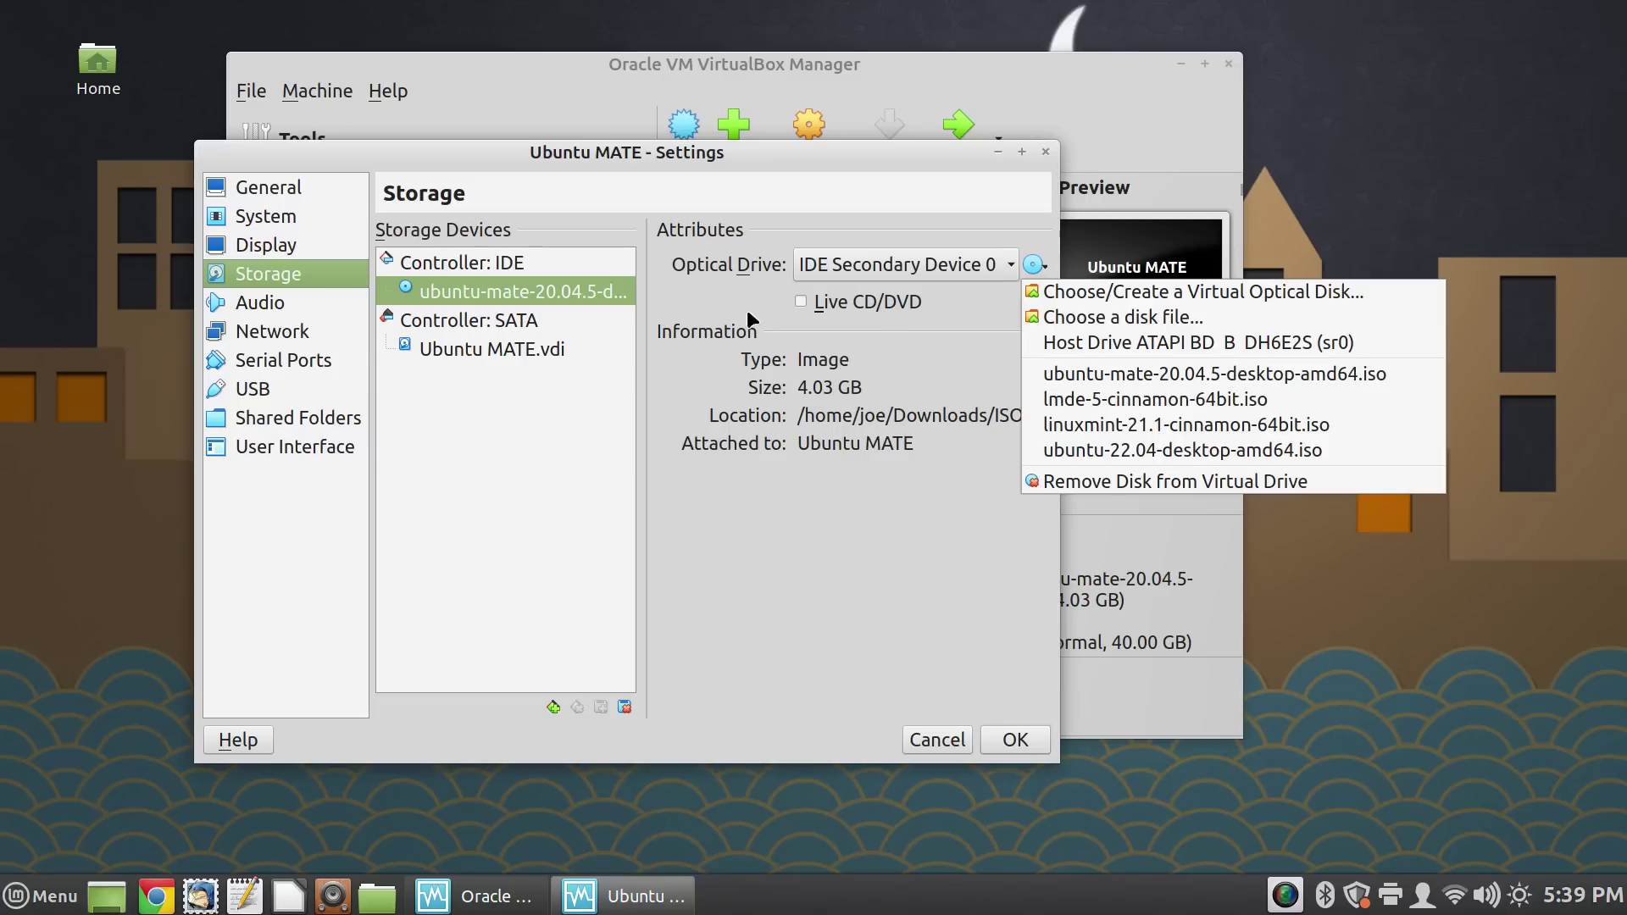
pyautogui.click(560, 266)
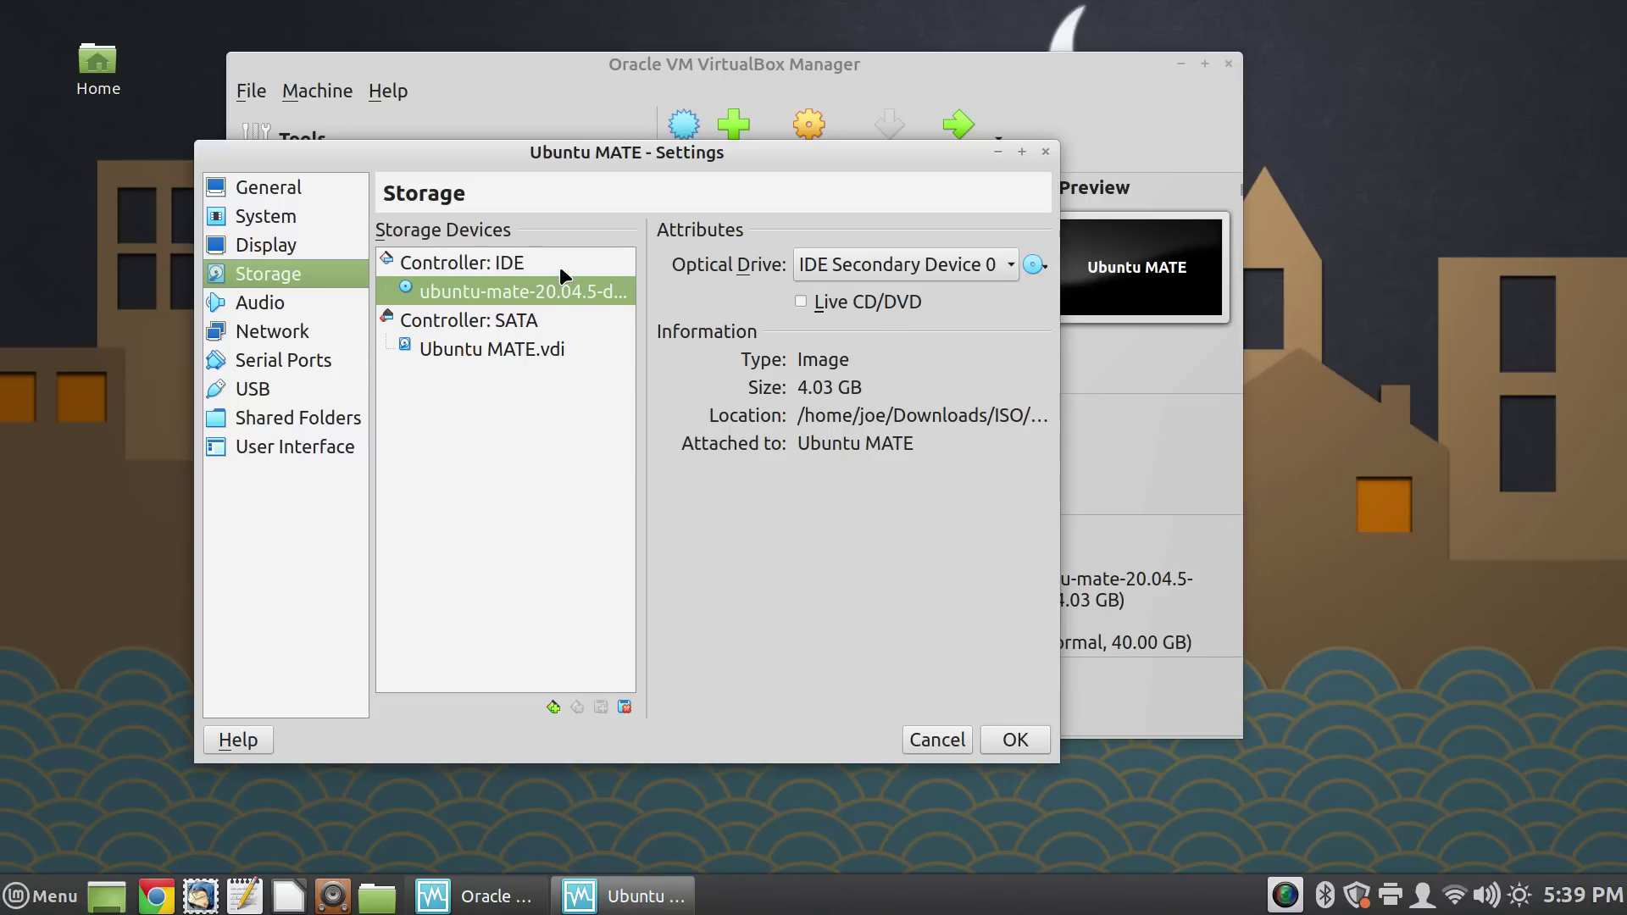
pyautogui.click(559, 268)
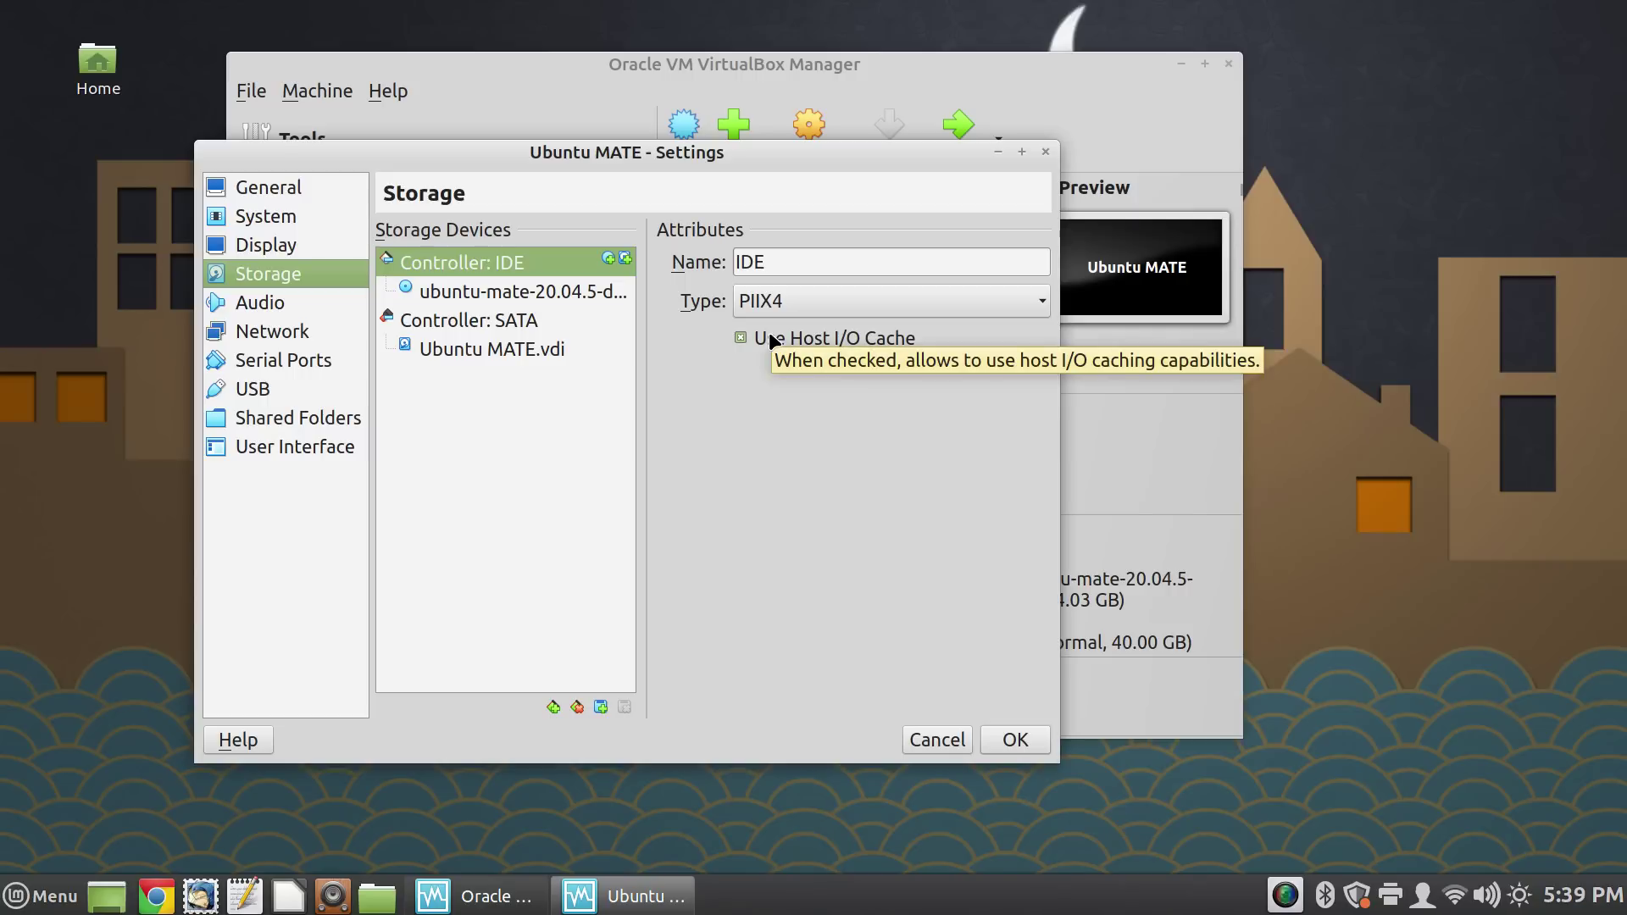
pyautogui.click(527, 318)
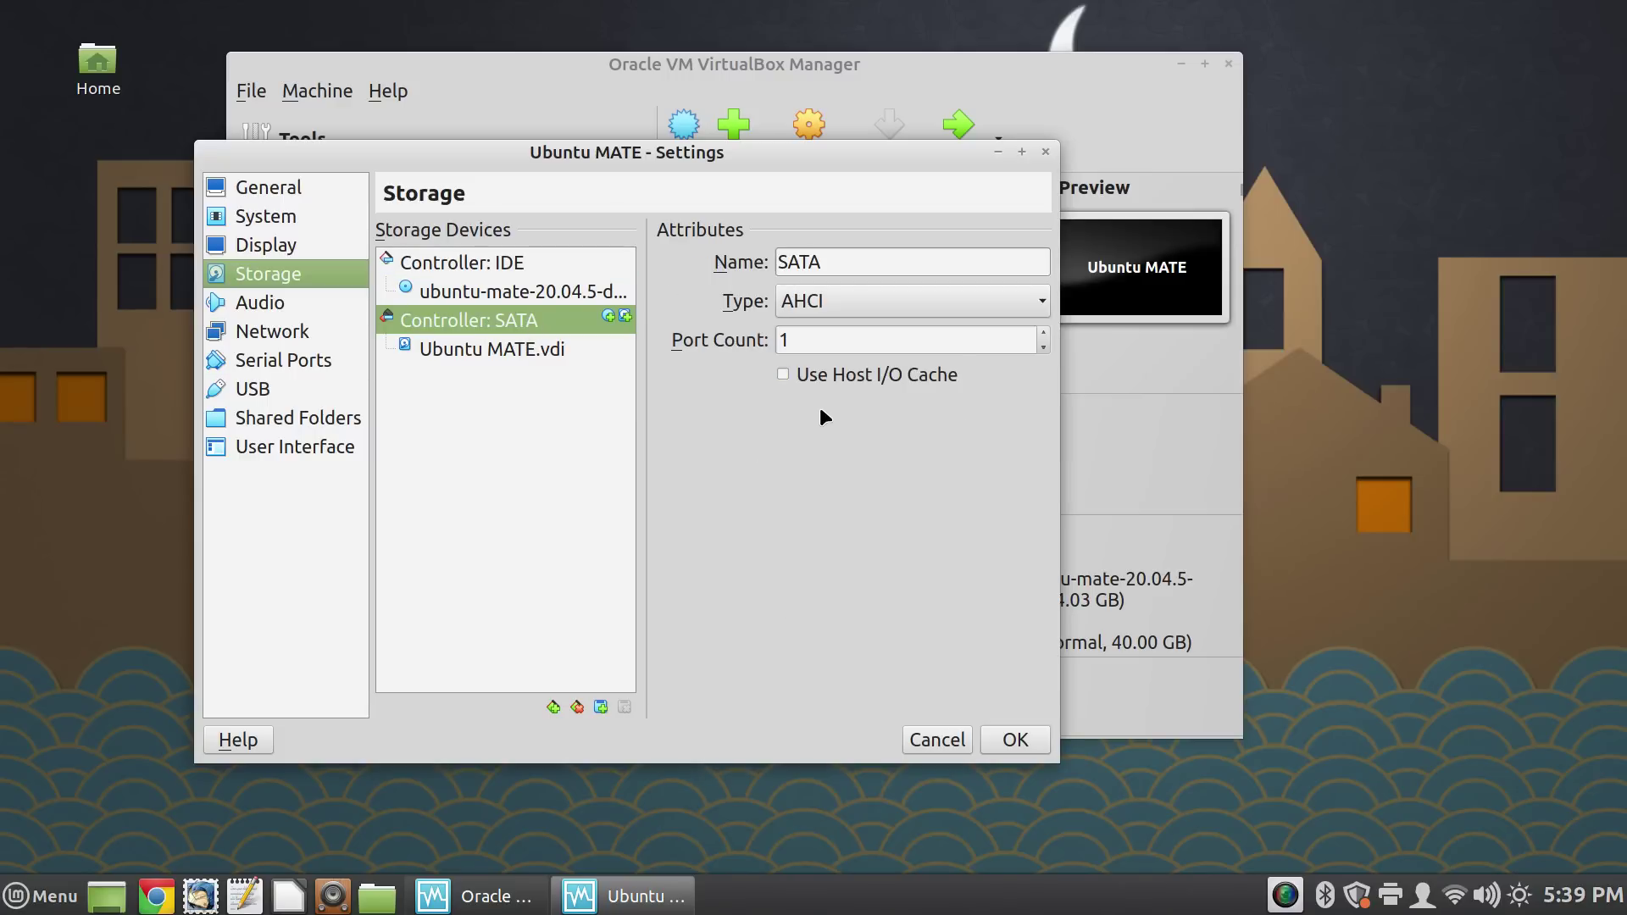
# Step: Turn on Use Host I/O Cache for SATA, flag Ubuntu MATE.vdi as Solid-state Drive, and save
pyautogui.click(790, 374)
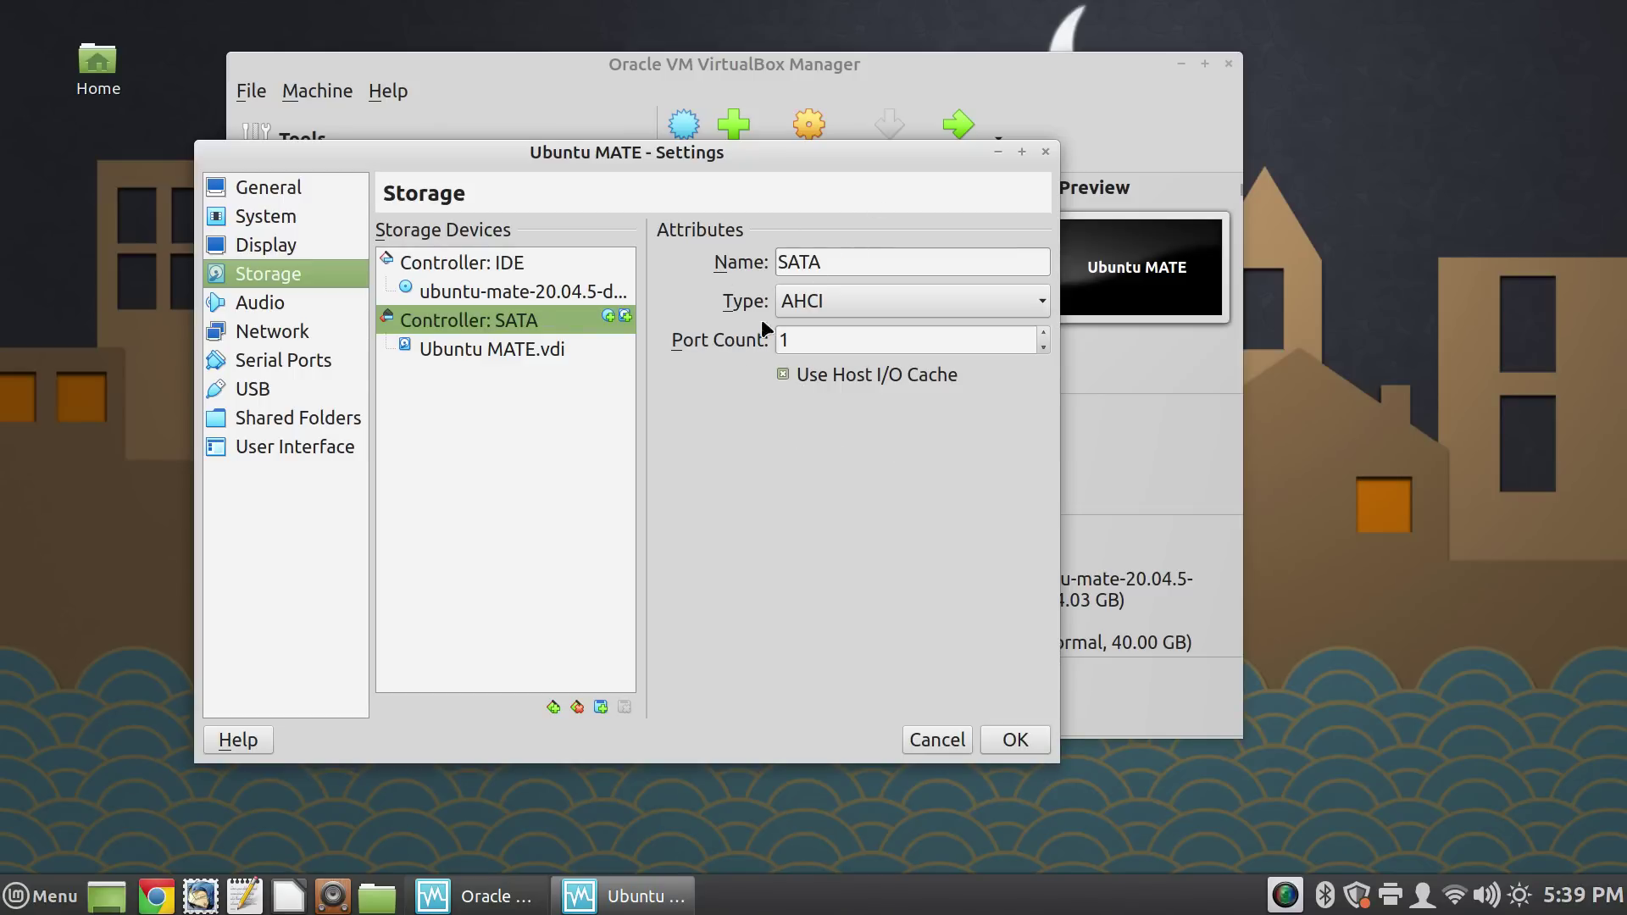
pyautogui.click(542, 350)
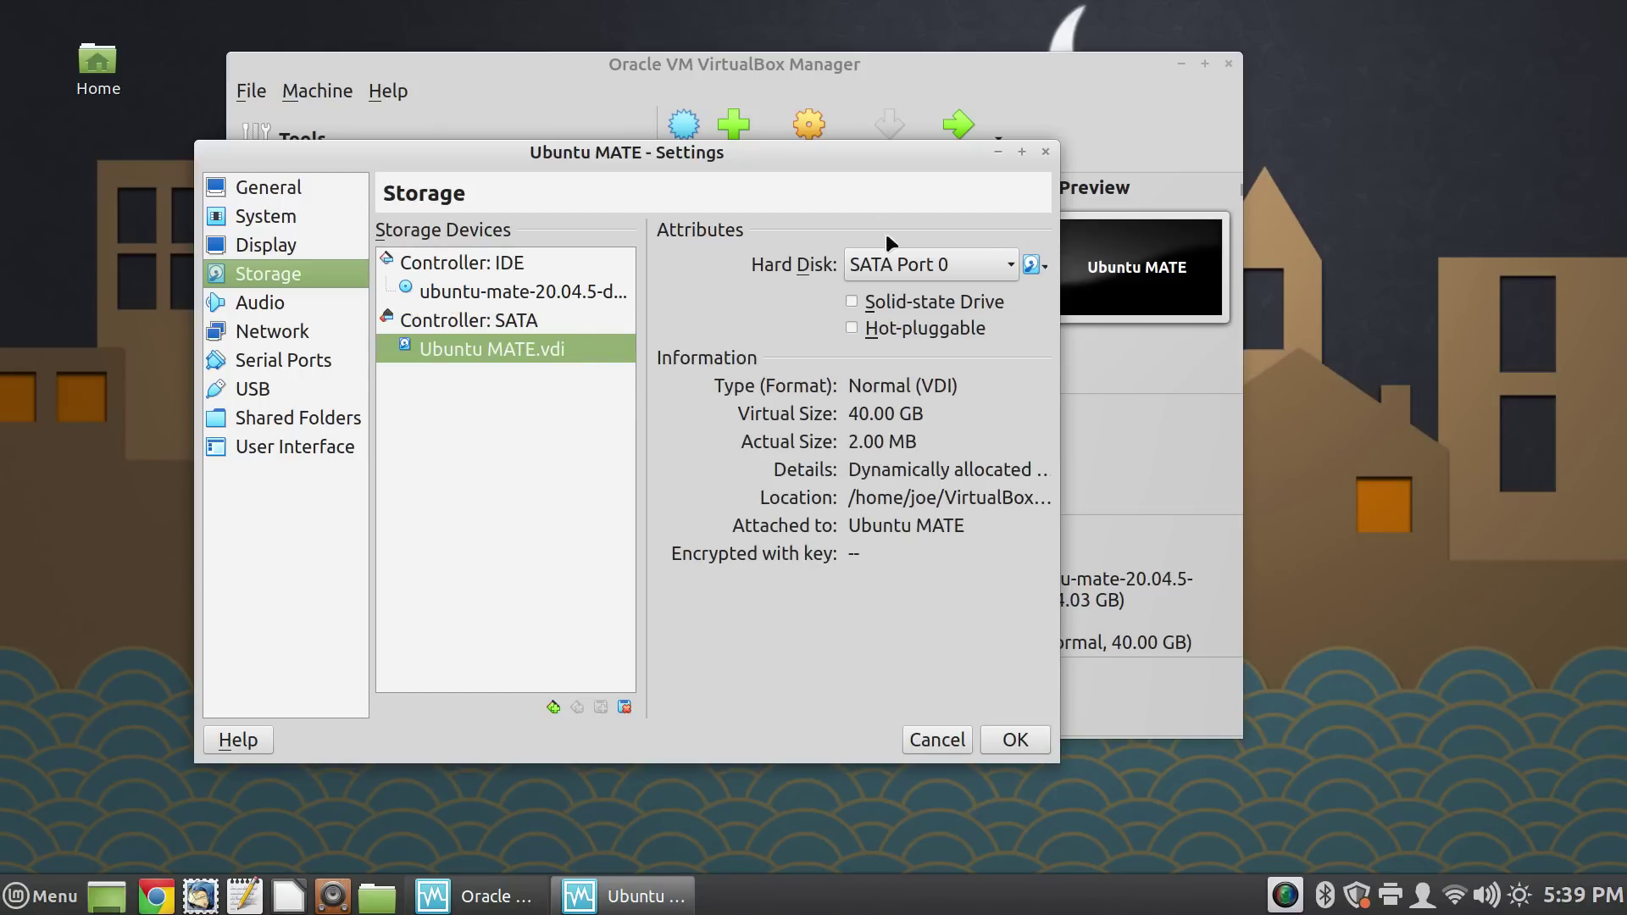
pyautogui.click(857, 296)
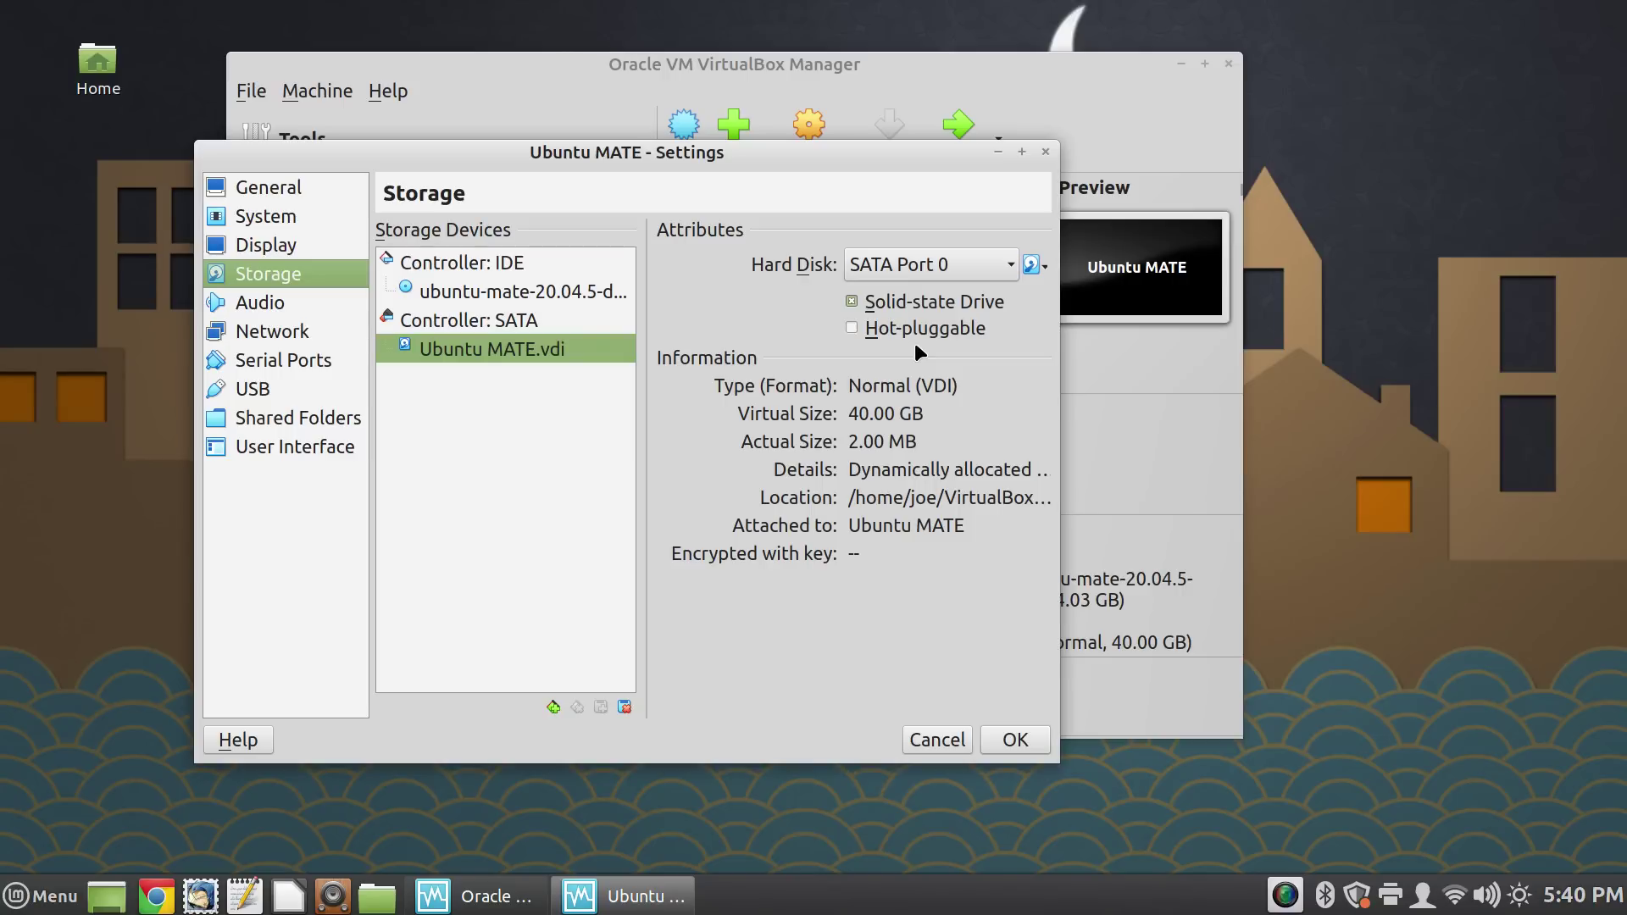
pyautogui.click(1014, 743)
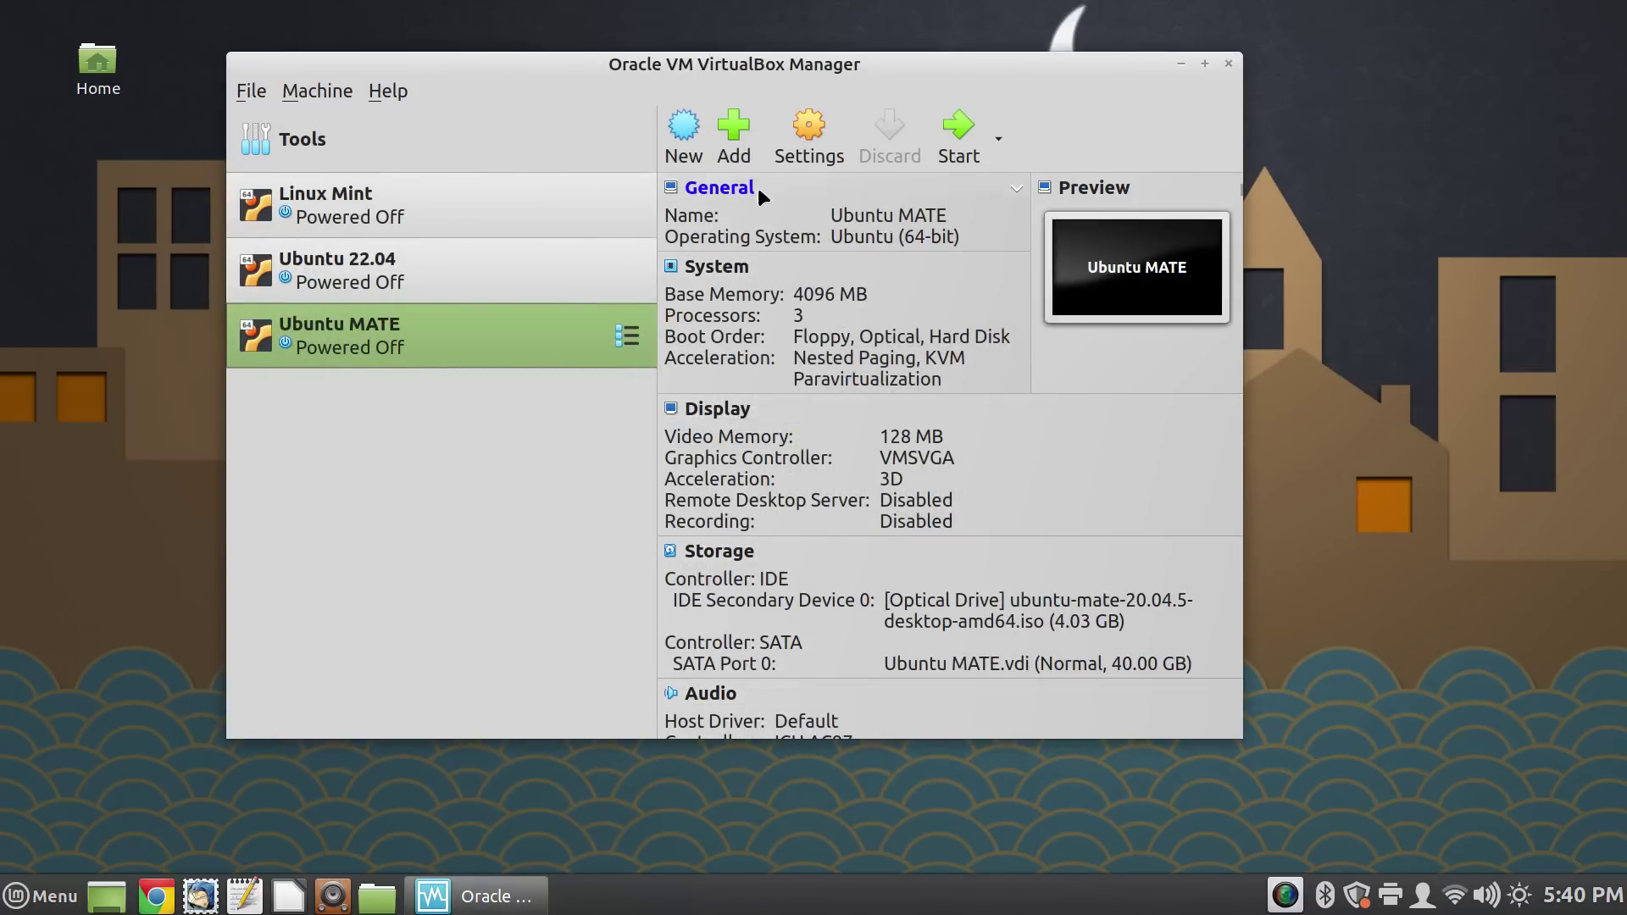
# Step: Open the VM's settings and browse Display, Storage and Audio through to Network
pyautogui.click(807, 148)
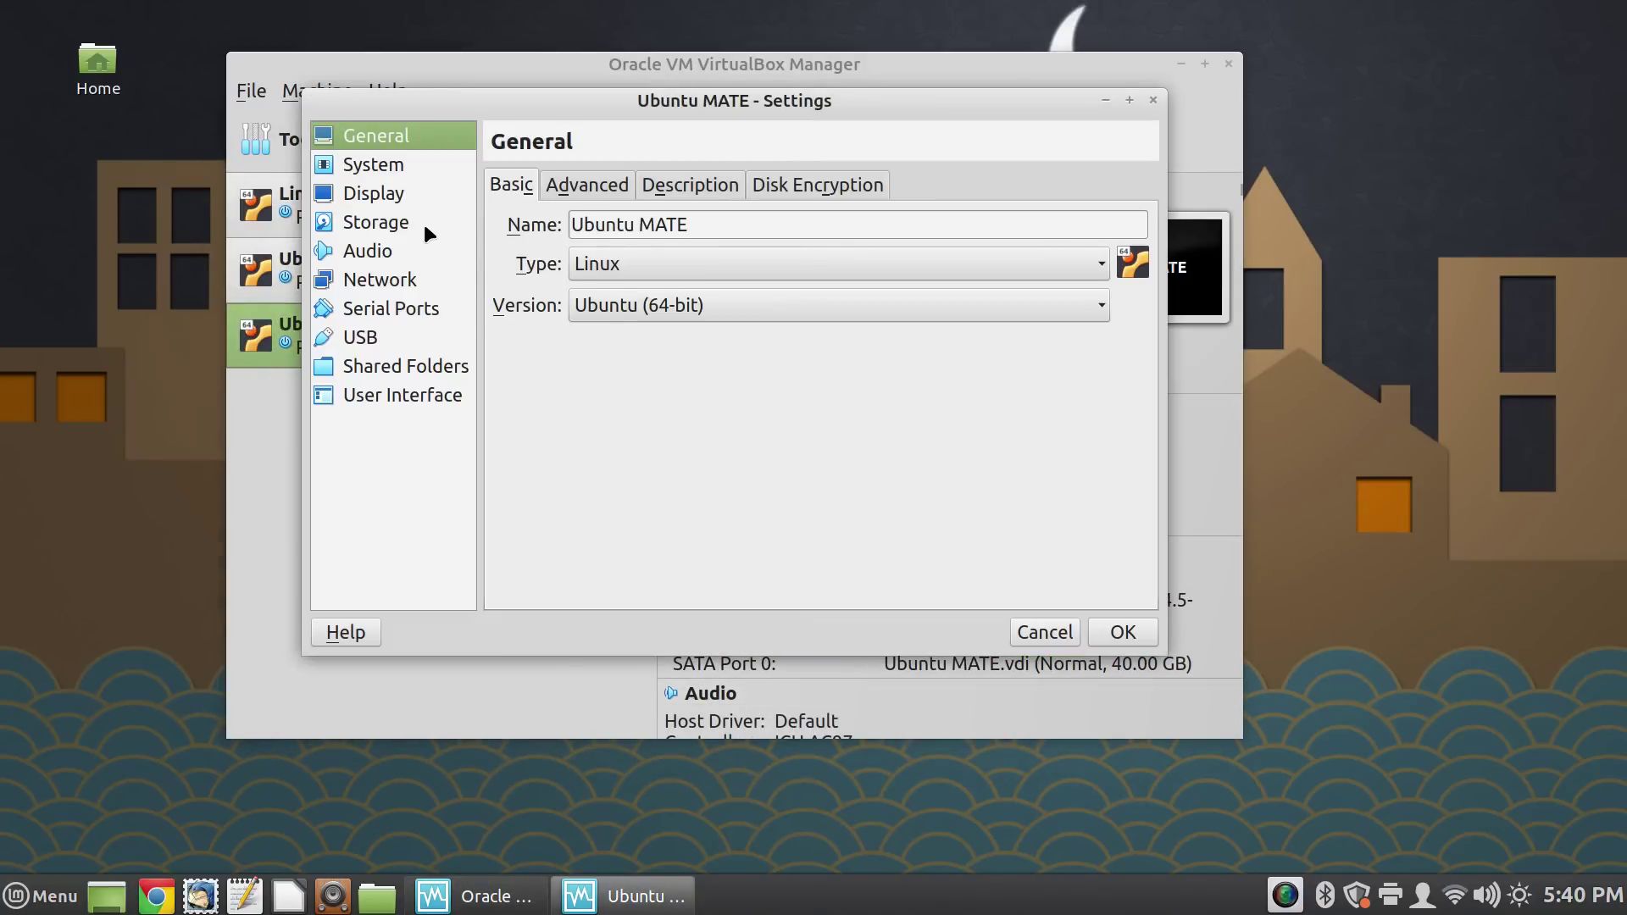
pyautogui.click(415, 194)
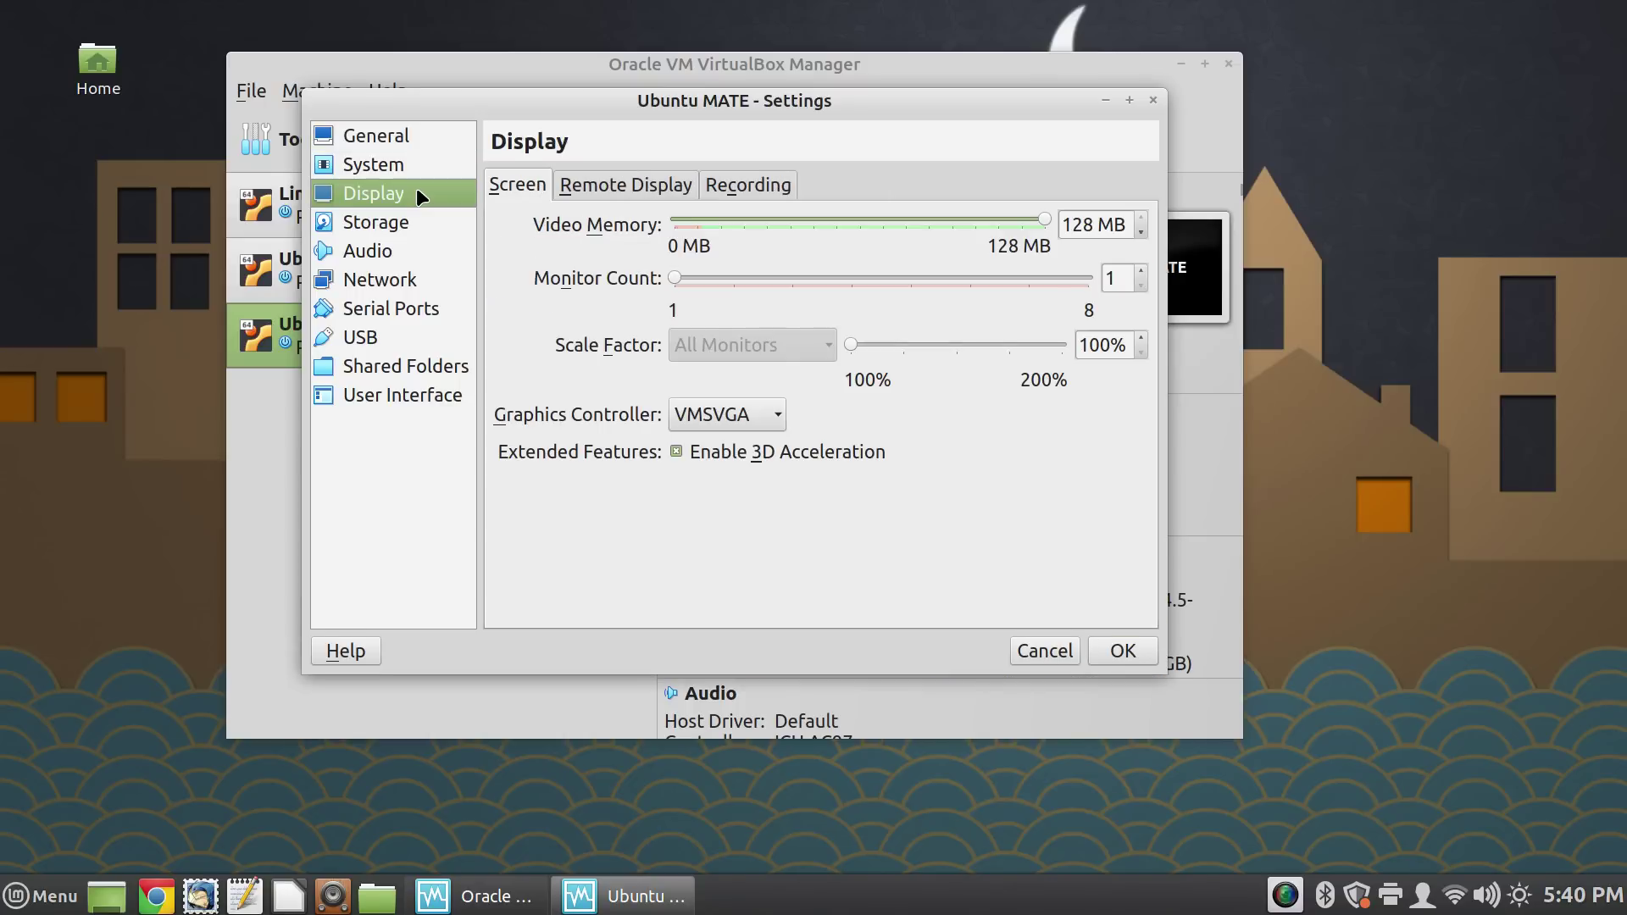
pyautogui.click(416, 236)
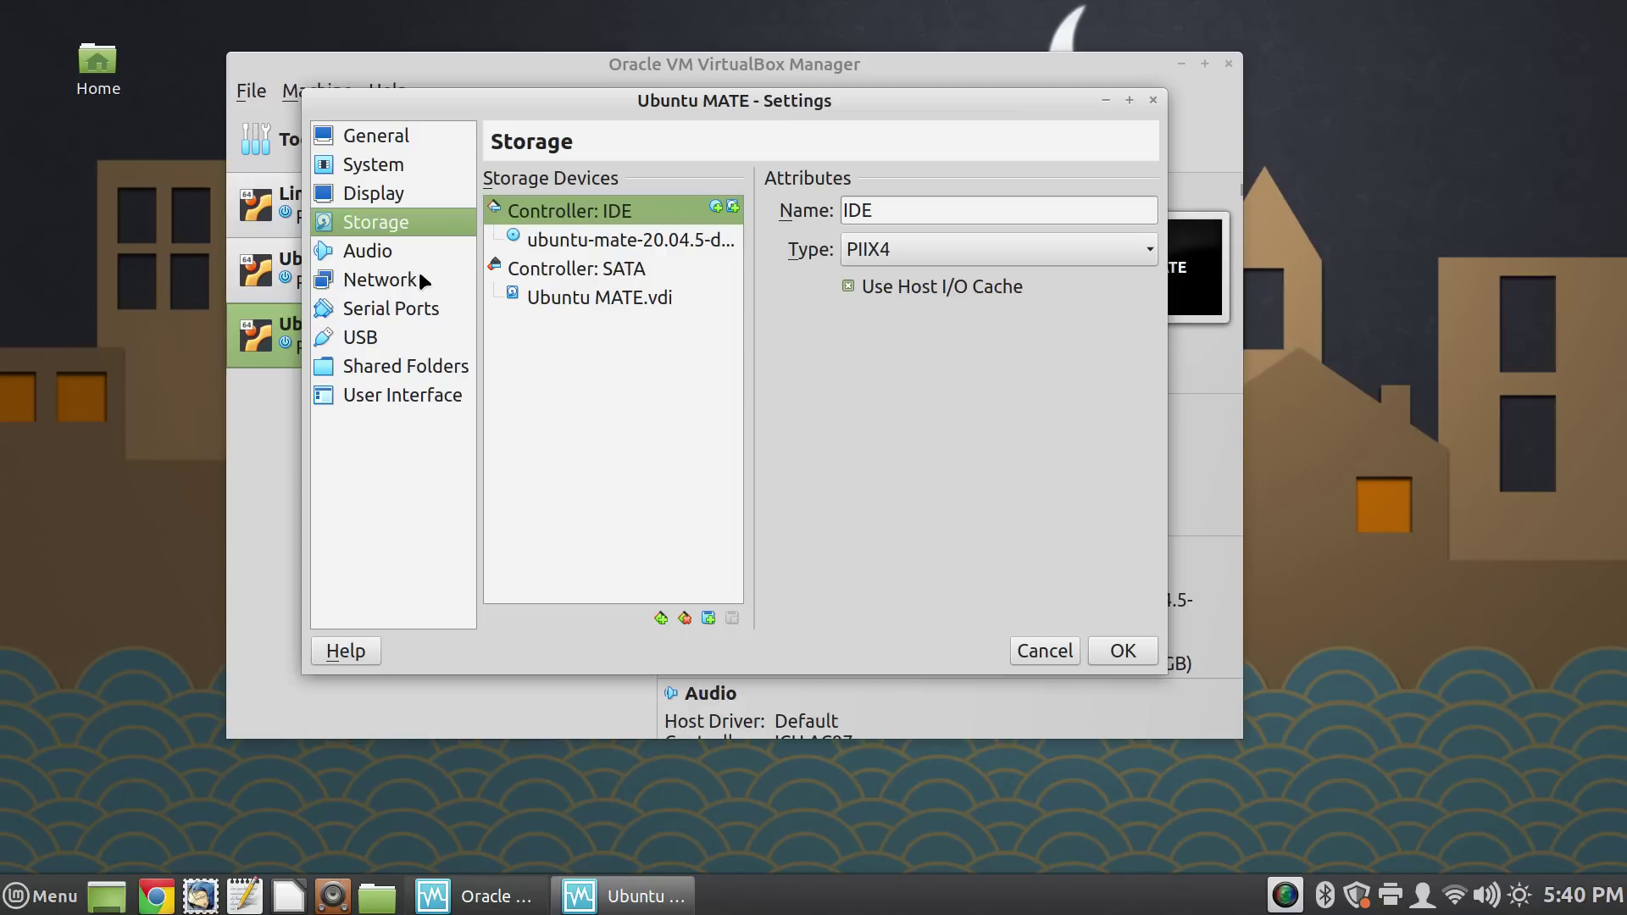
pyautogui.click(414, 201)
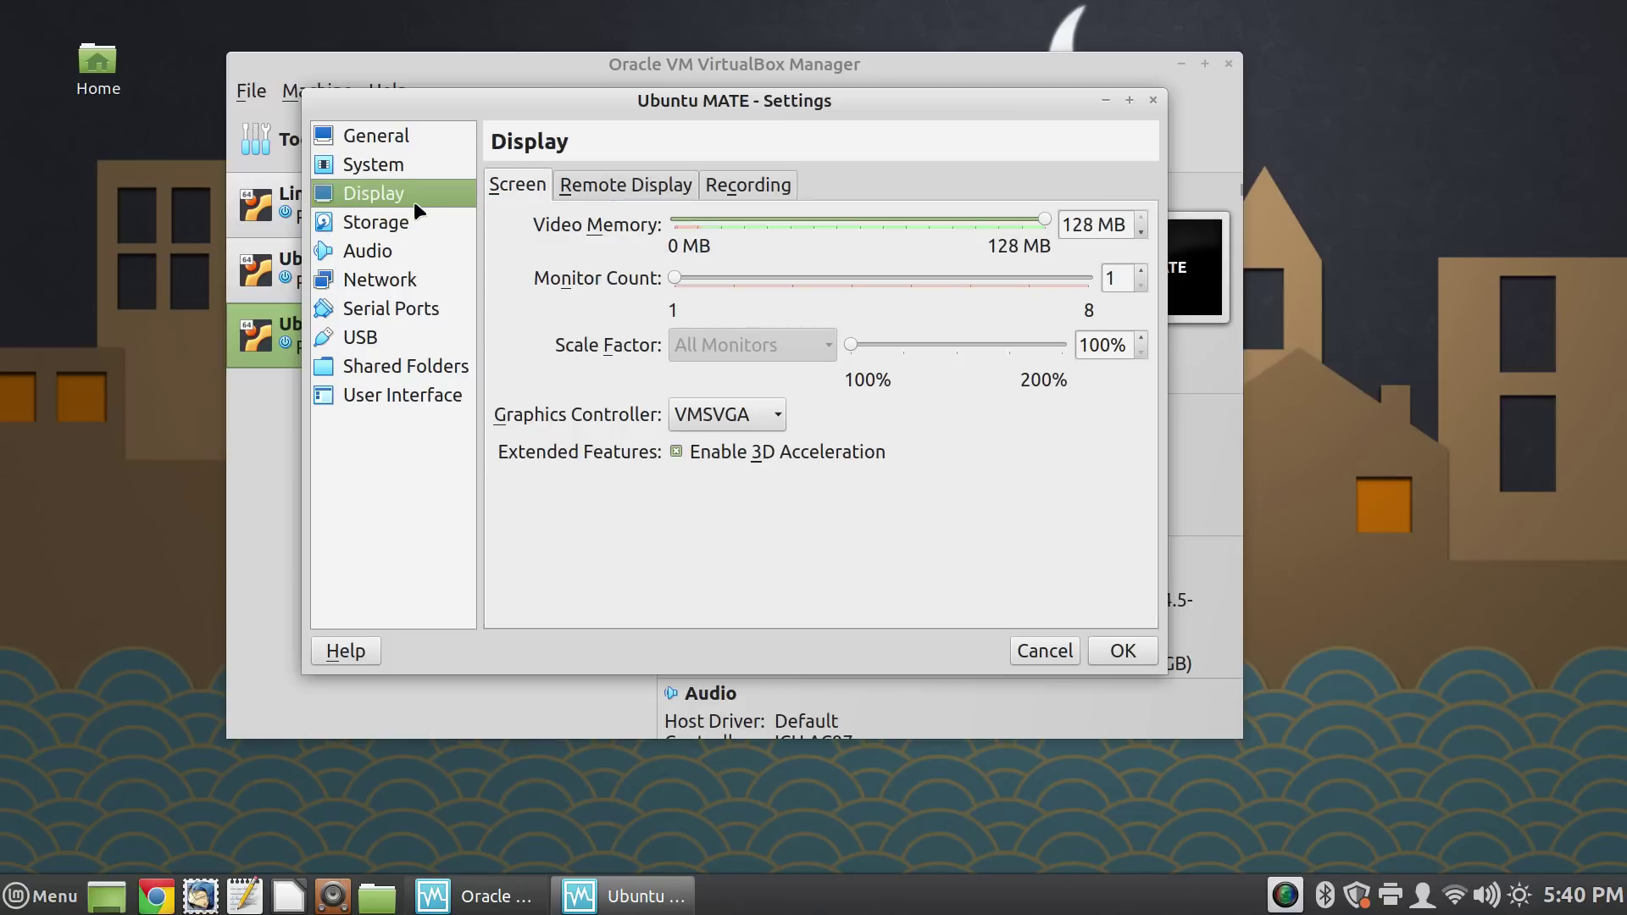
pyautogui.click(418, 224)
pyautogui.click(408, 252)
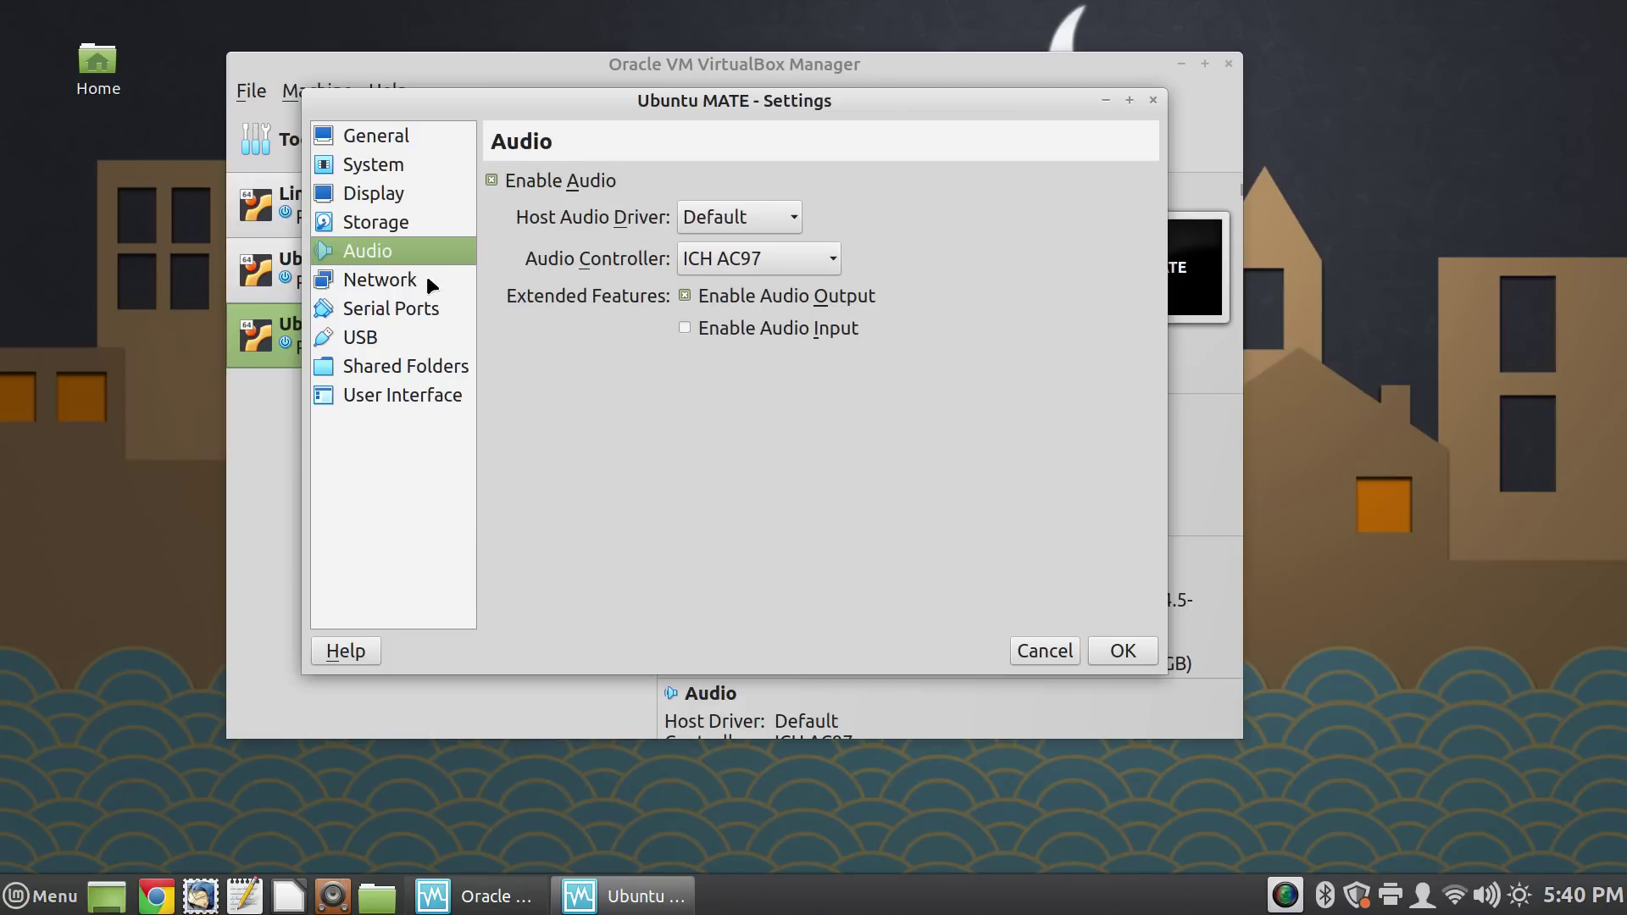
pyautogui.click(432, 280)
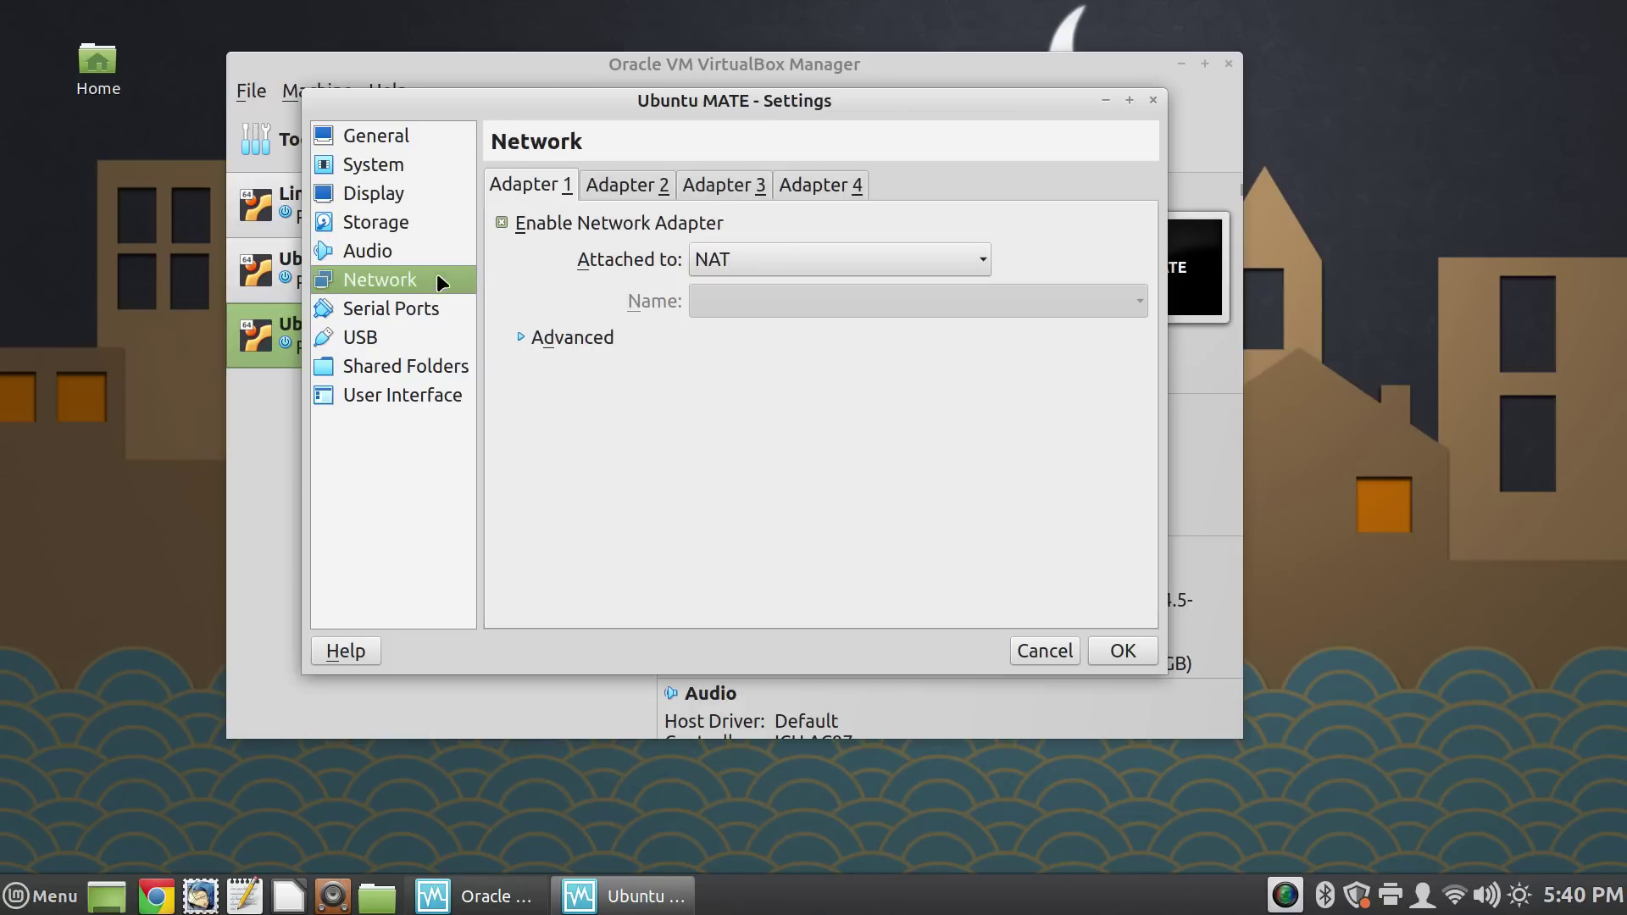
# Step: Attach the first adapter as Bridged Adapter on wlp4s0 and save
pyautogui.click(981, 260)
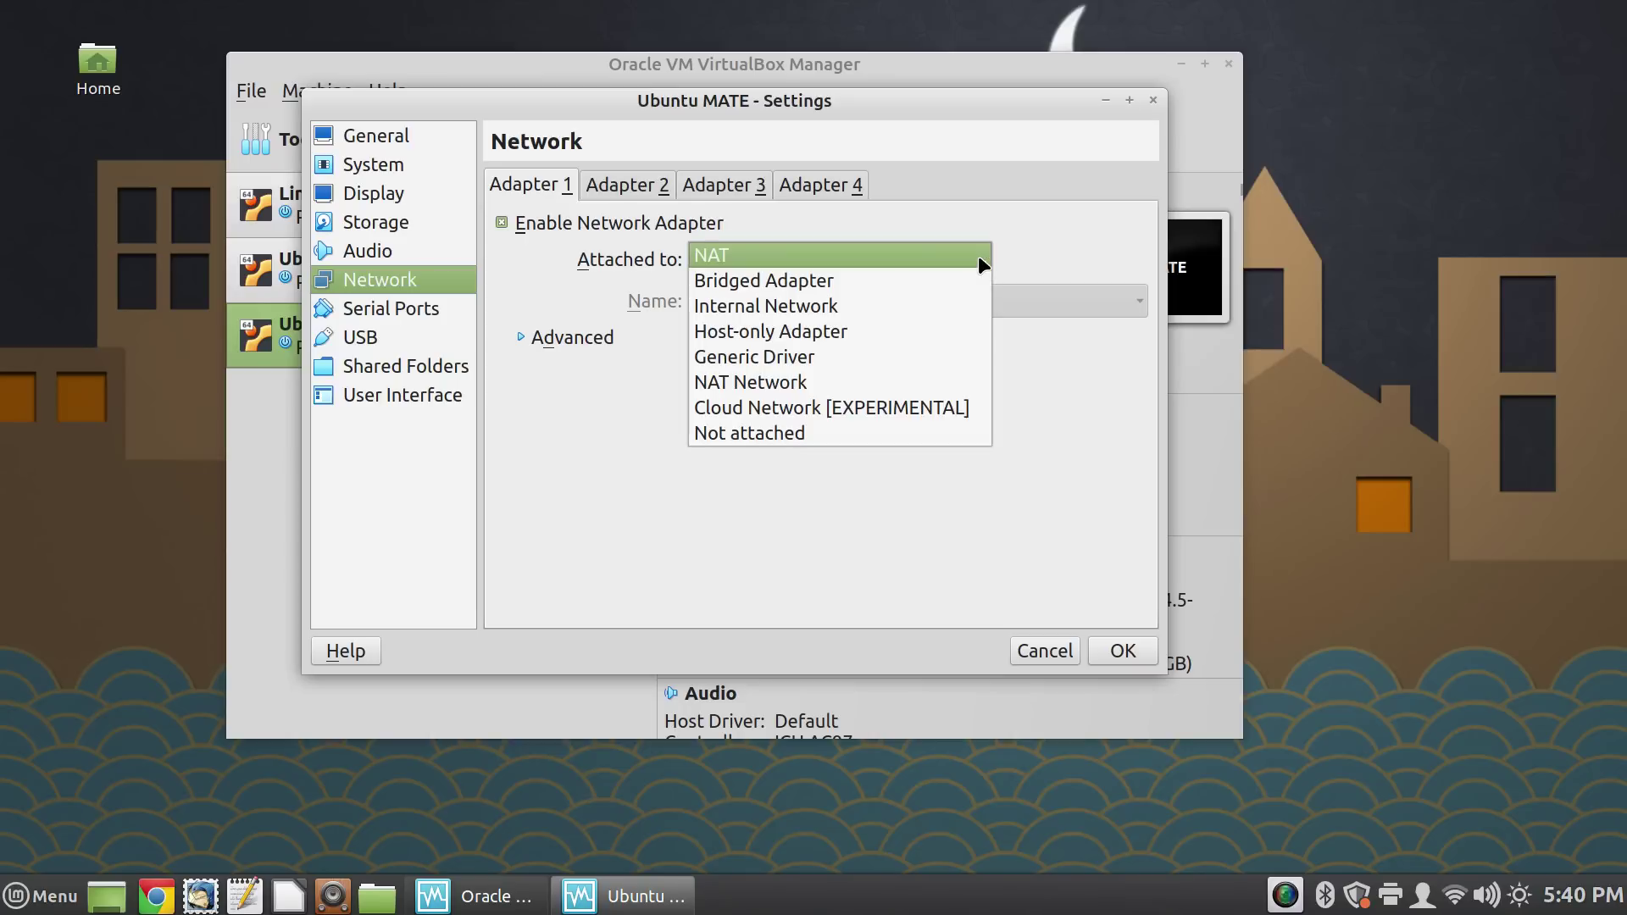
pyautogui.click(908, 286)
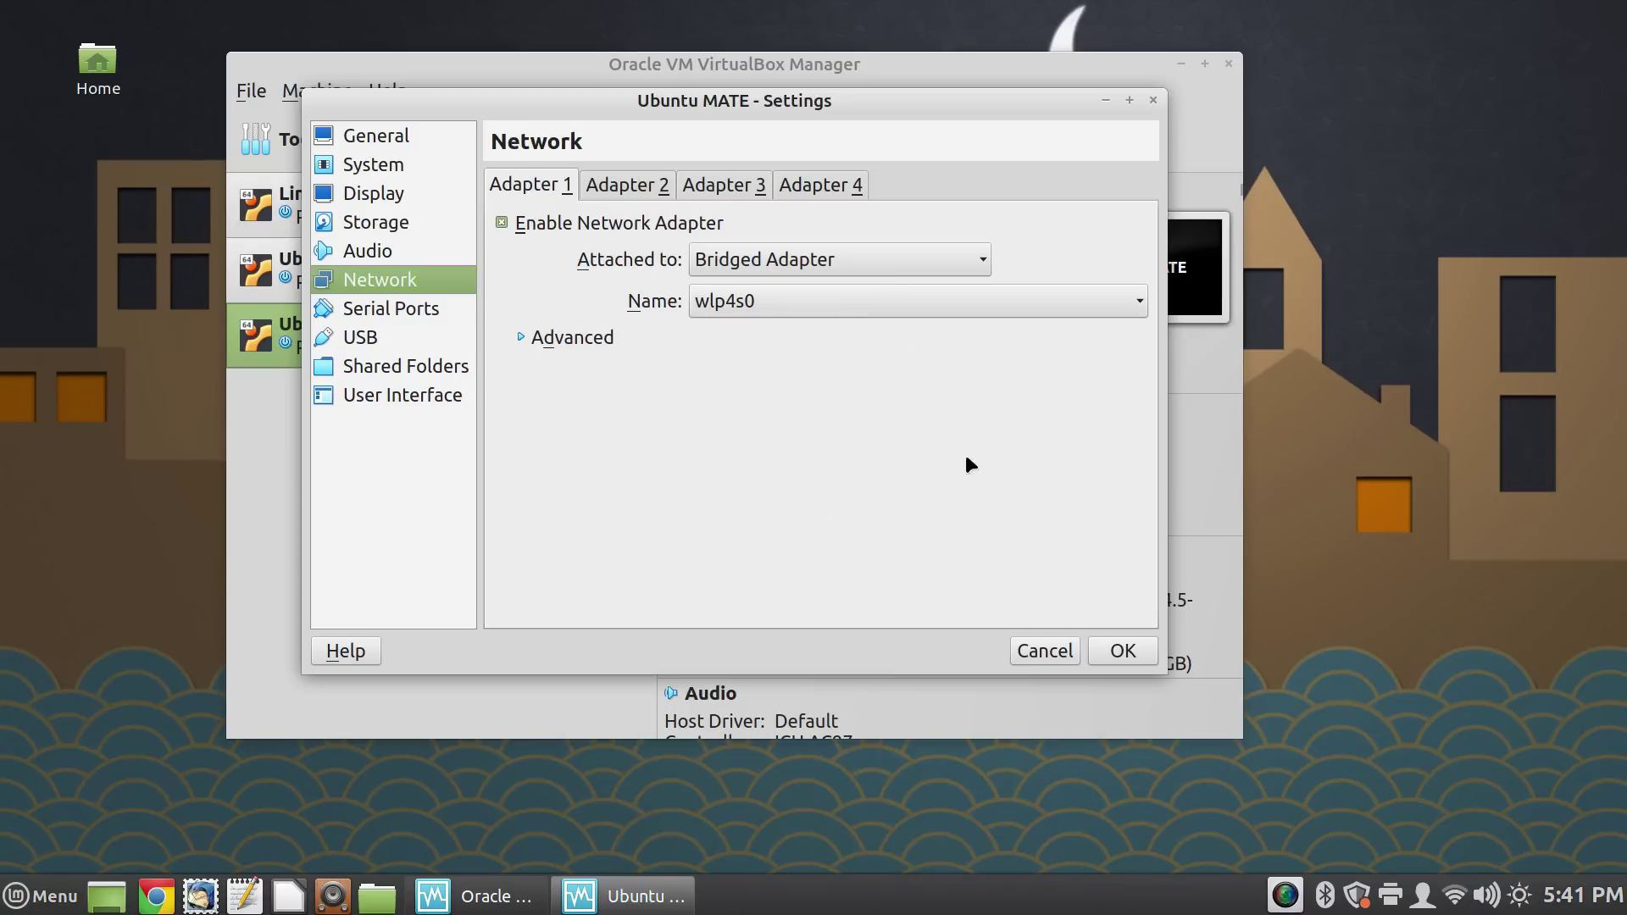
pyautogui.click(1117, 652)
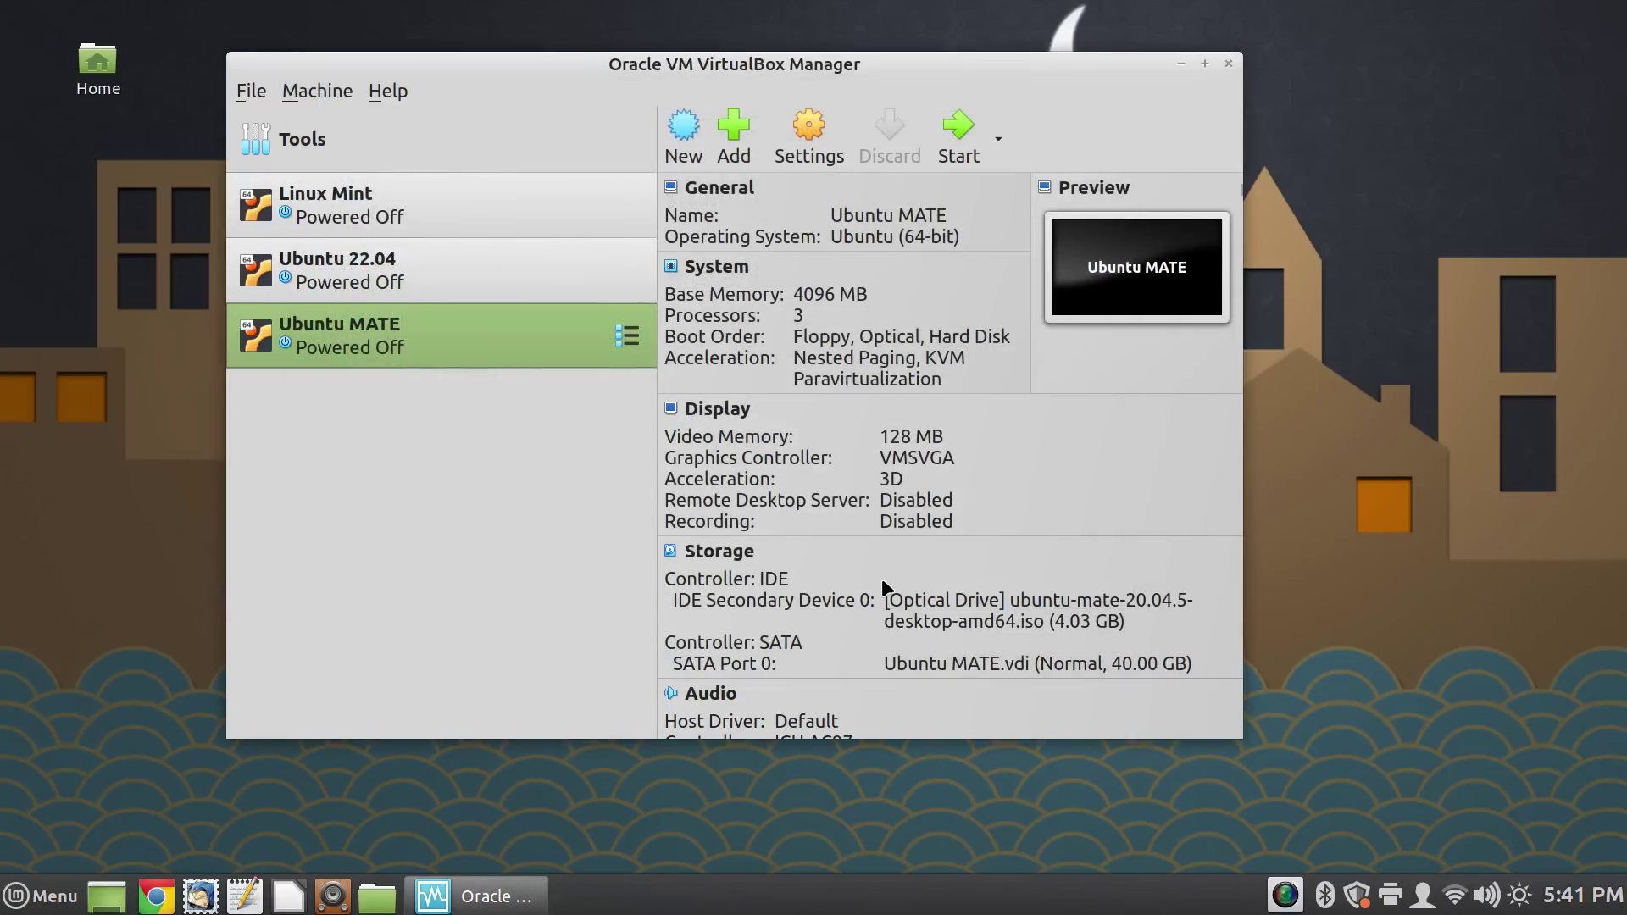
# Step: Reopen Ubuntu MATE's Settings and review its Serial Ports, USB and Shared Folders pages
pyautogui.click(802, 130)
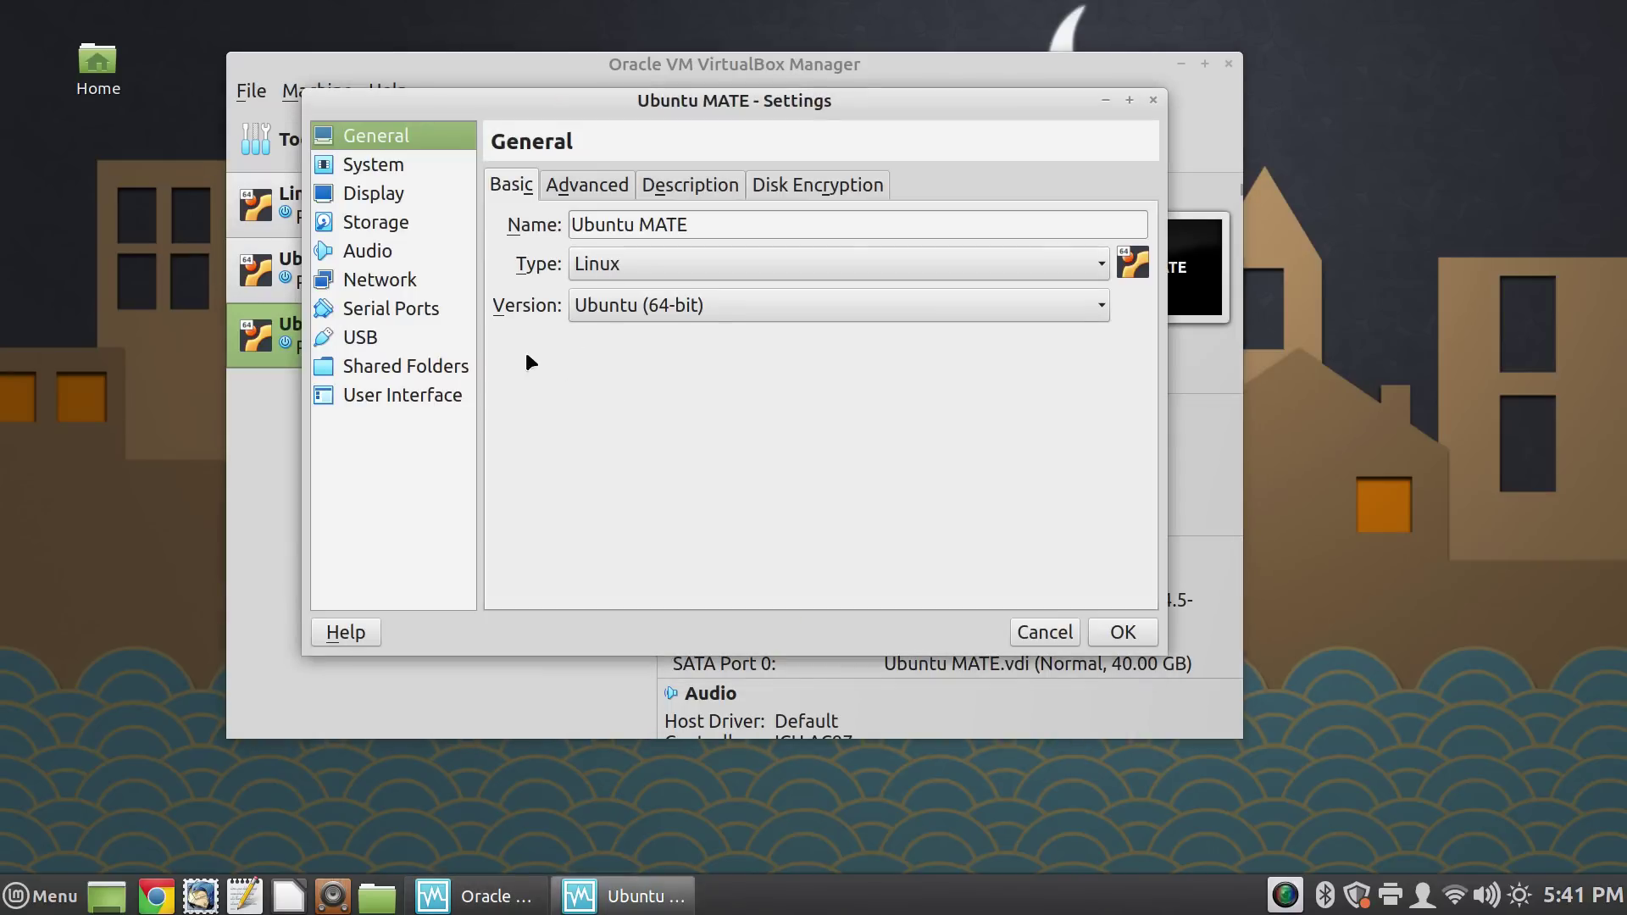
pyautogui.click(435, 310)
pyautogui.click(428, 334)
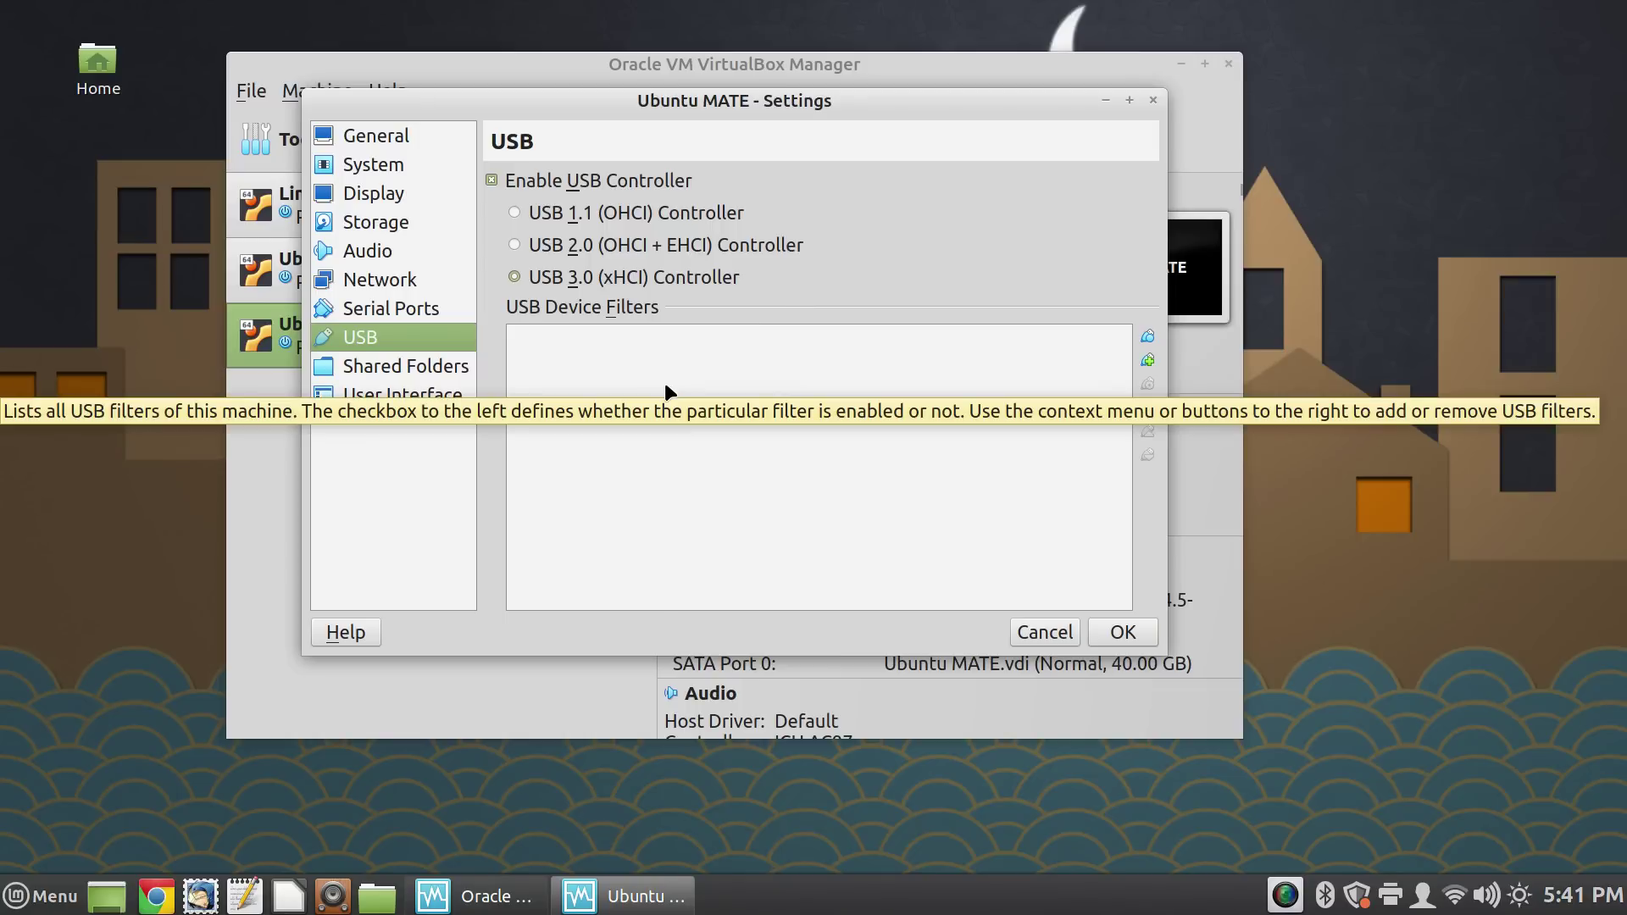
pyautogui.click(417, 369)
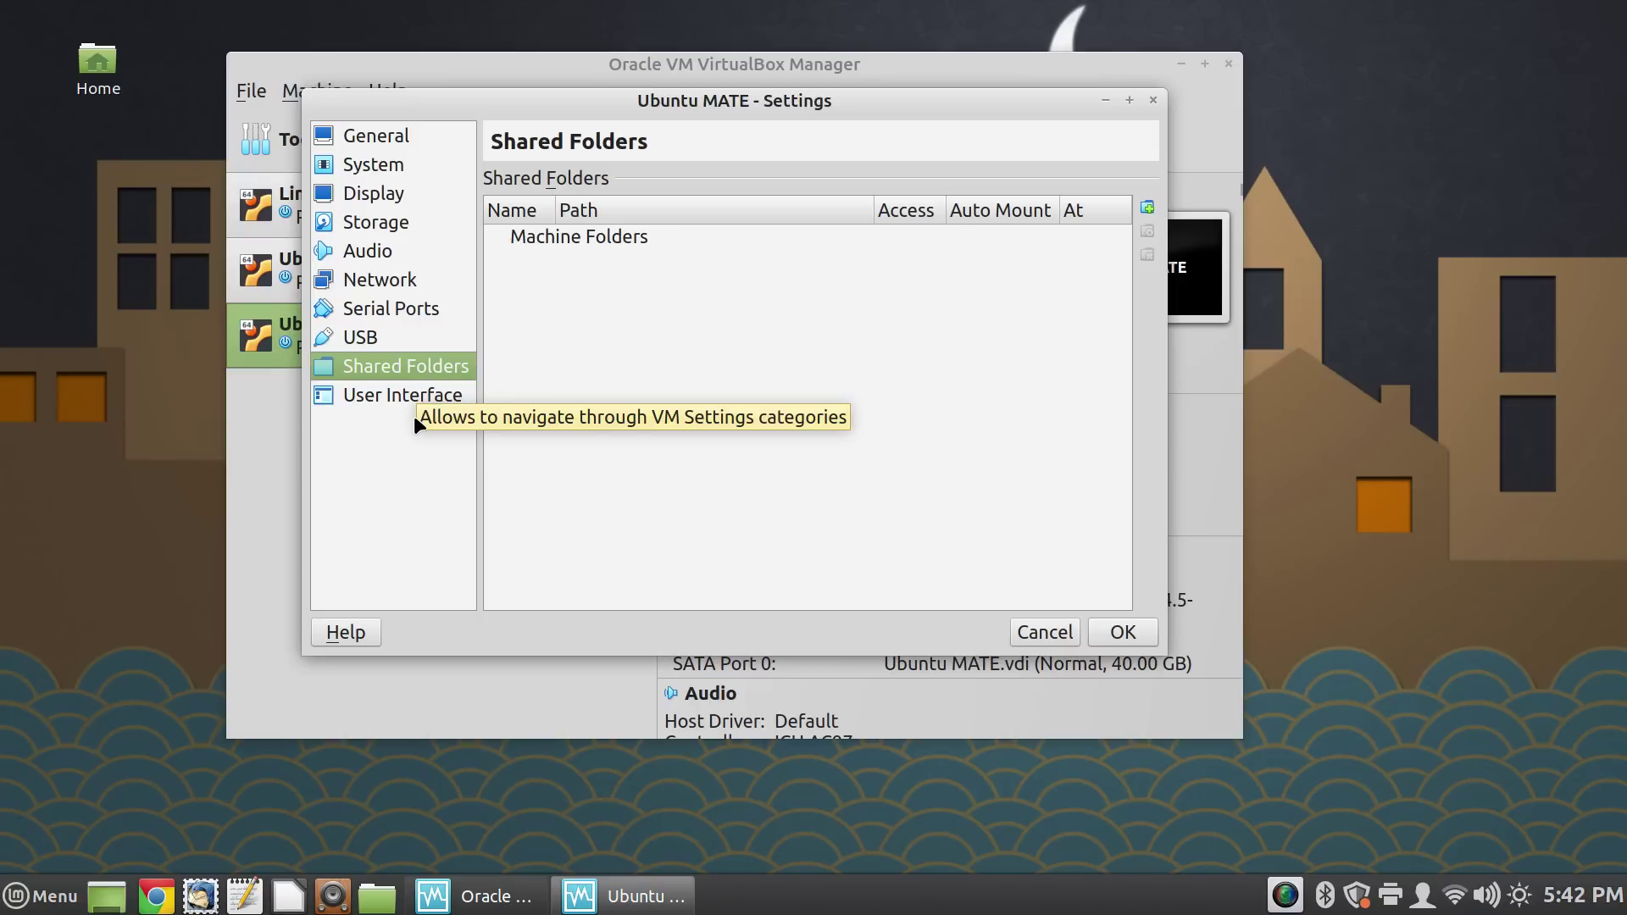
# Step: On the User Interface page, enable Mini ToolBar: Show at Top of Screen
pyautogui.click(421, 402)
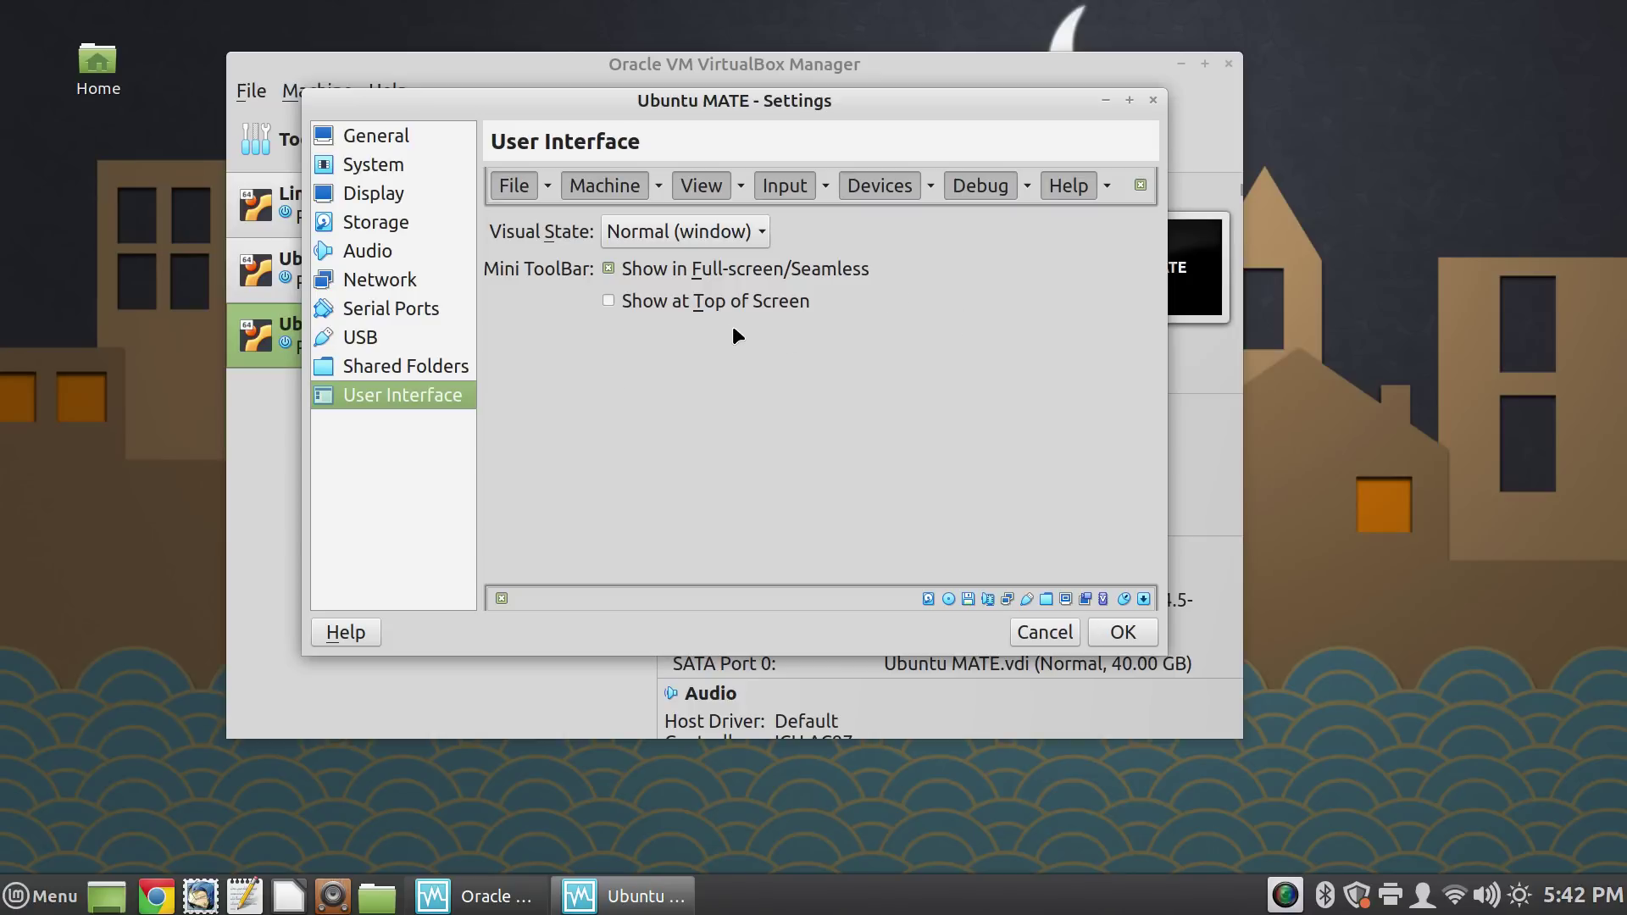
pyautogui.click(610, 301)
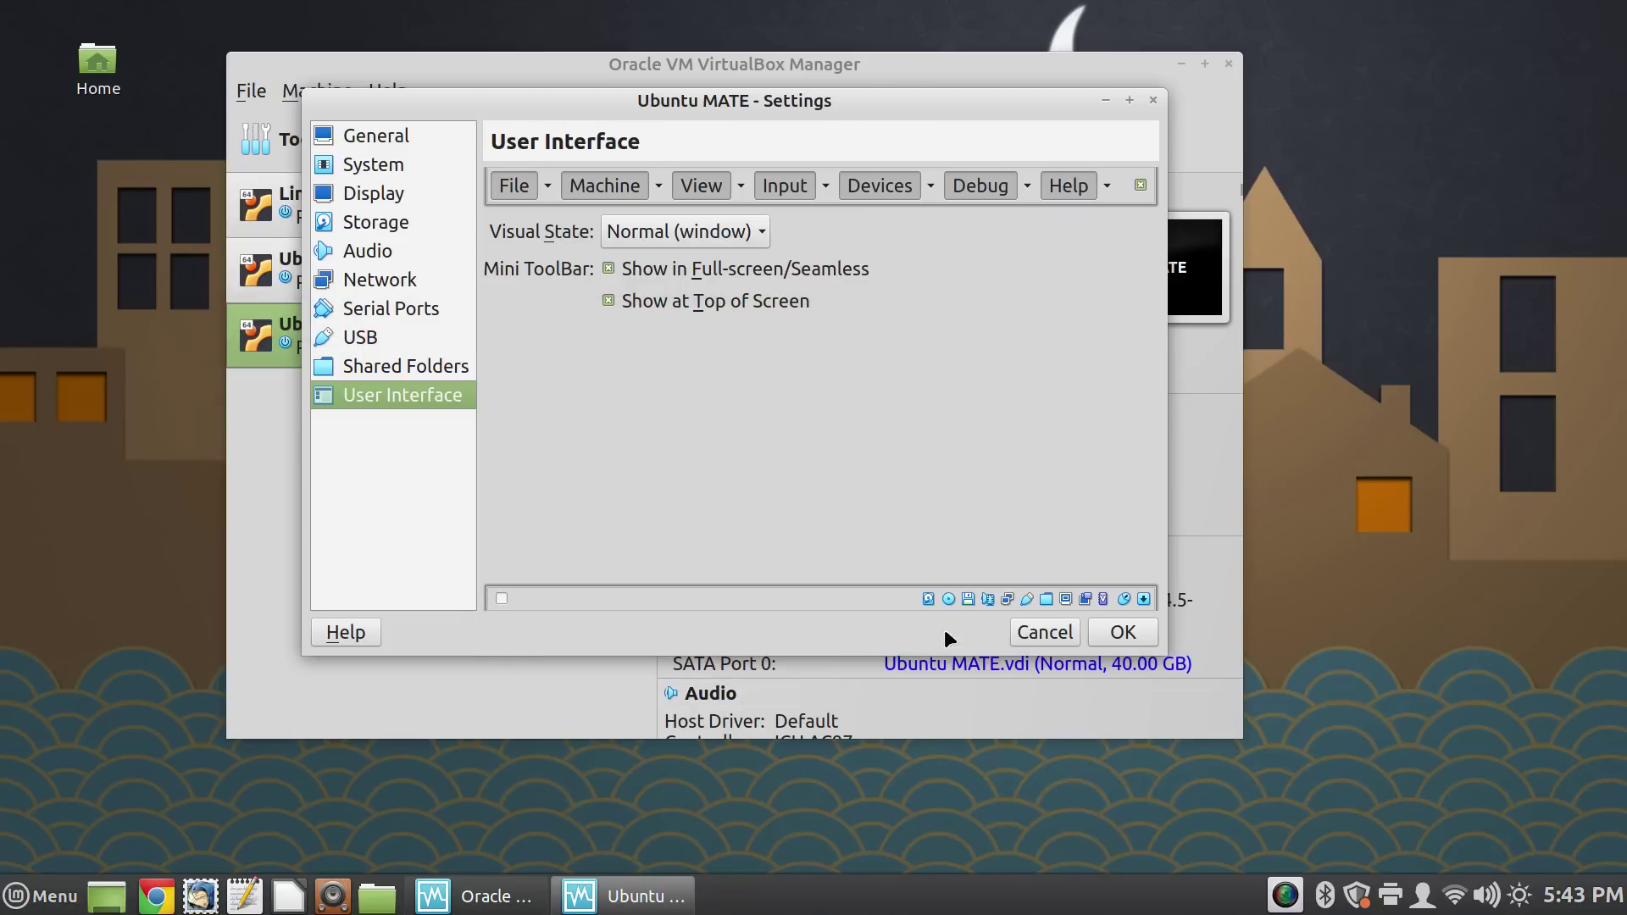
# Step: Save the settings, then copy the line-7 command vboxmanage modifyvm "Name of VM" --vram 256 in Pluma
pyautogui.click(1129, 631)
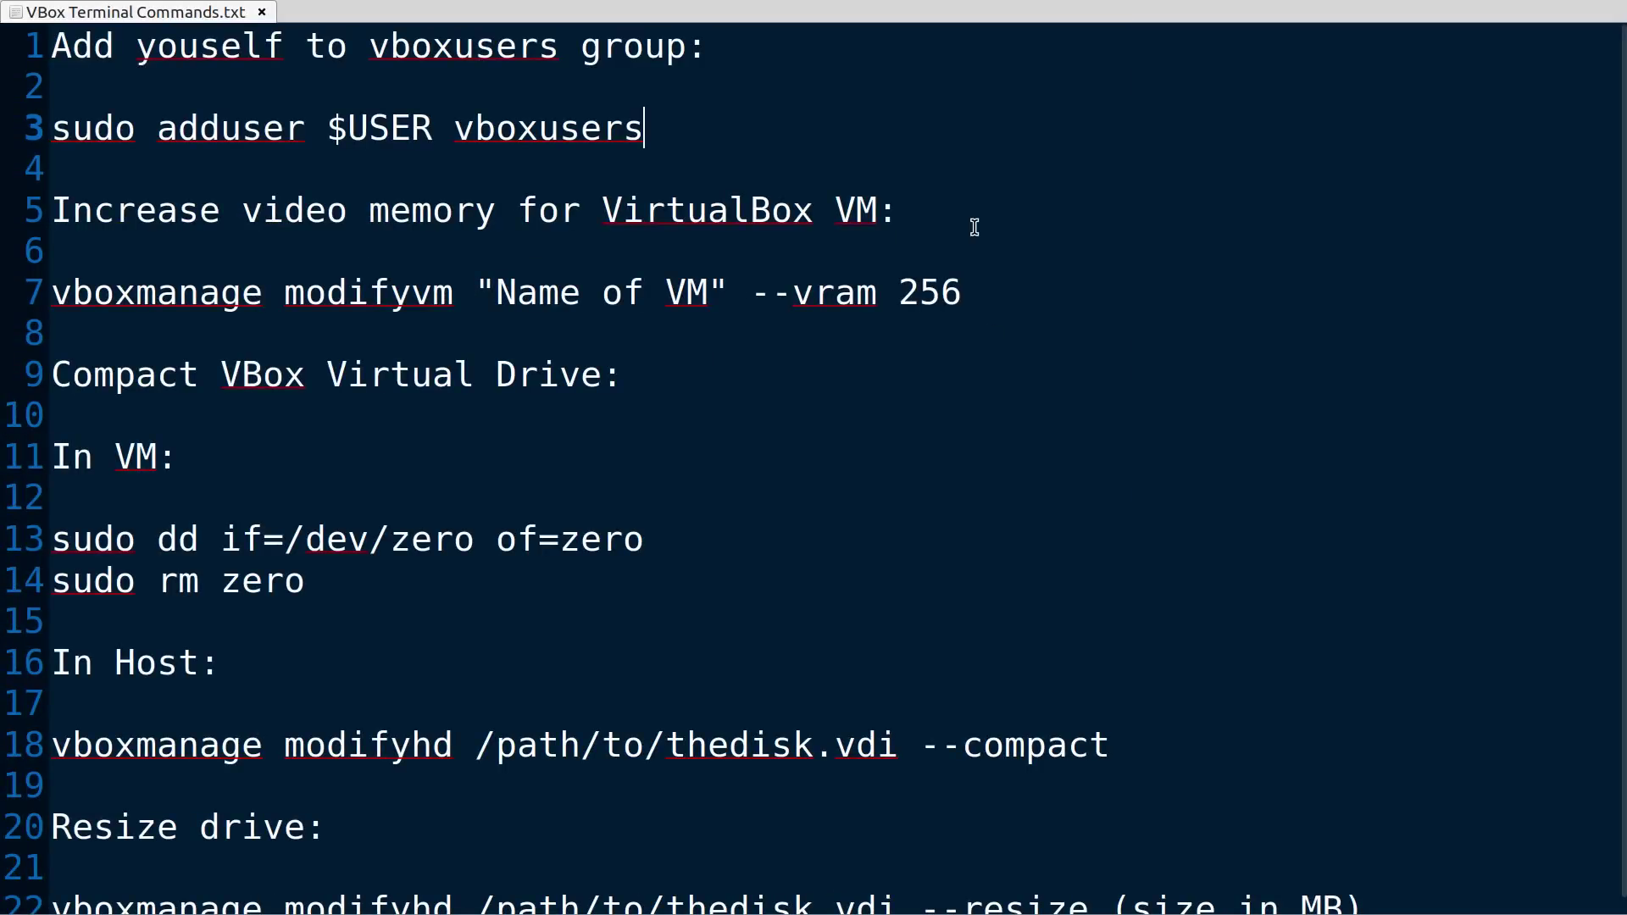
pyautogui.click(971, 294)
pyautogui.moveTo(966, 294); pyautogui.dragTo(28, 283)
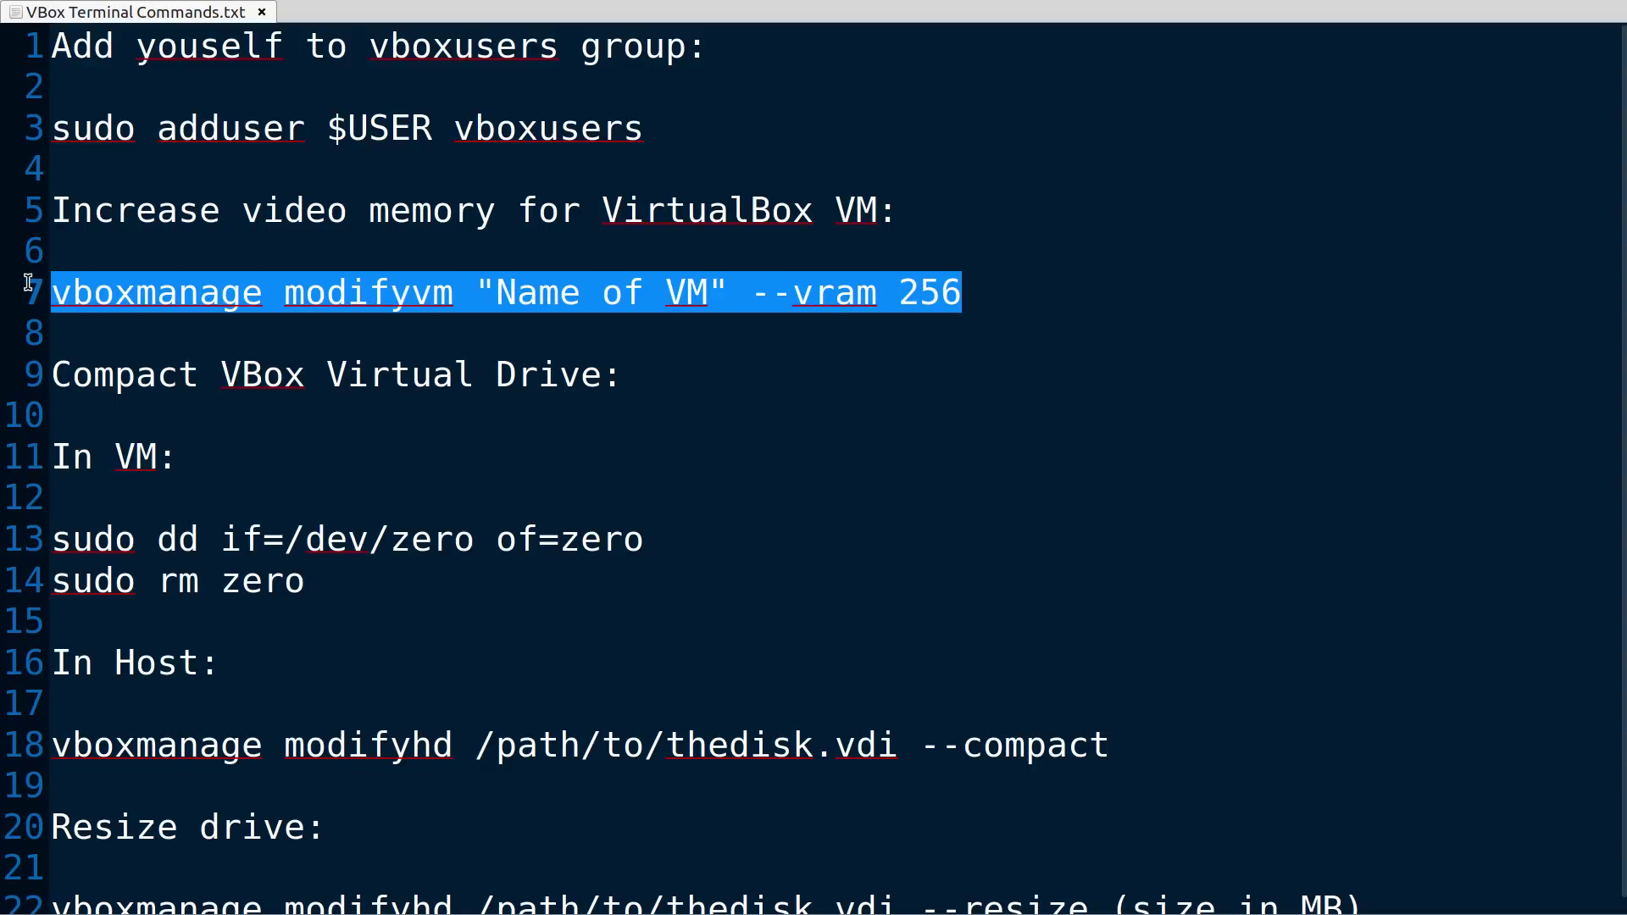
pyautogui.rightClick(596, 311)
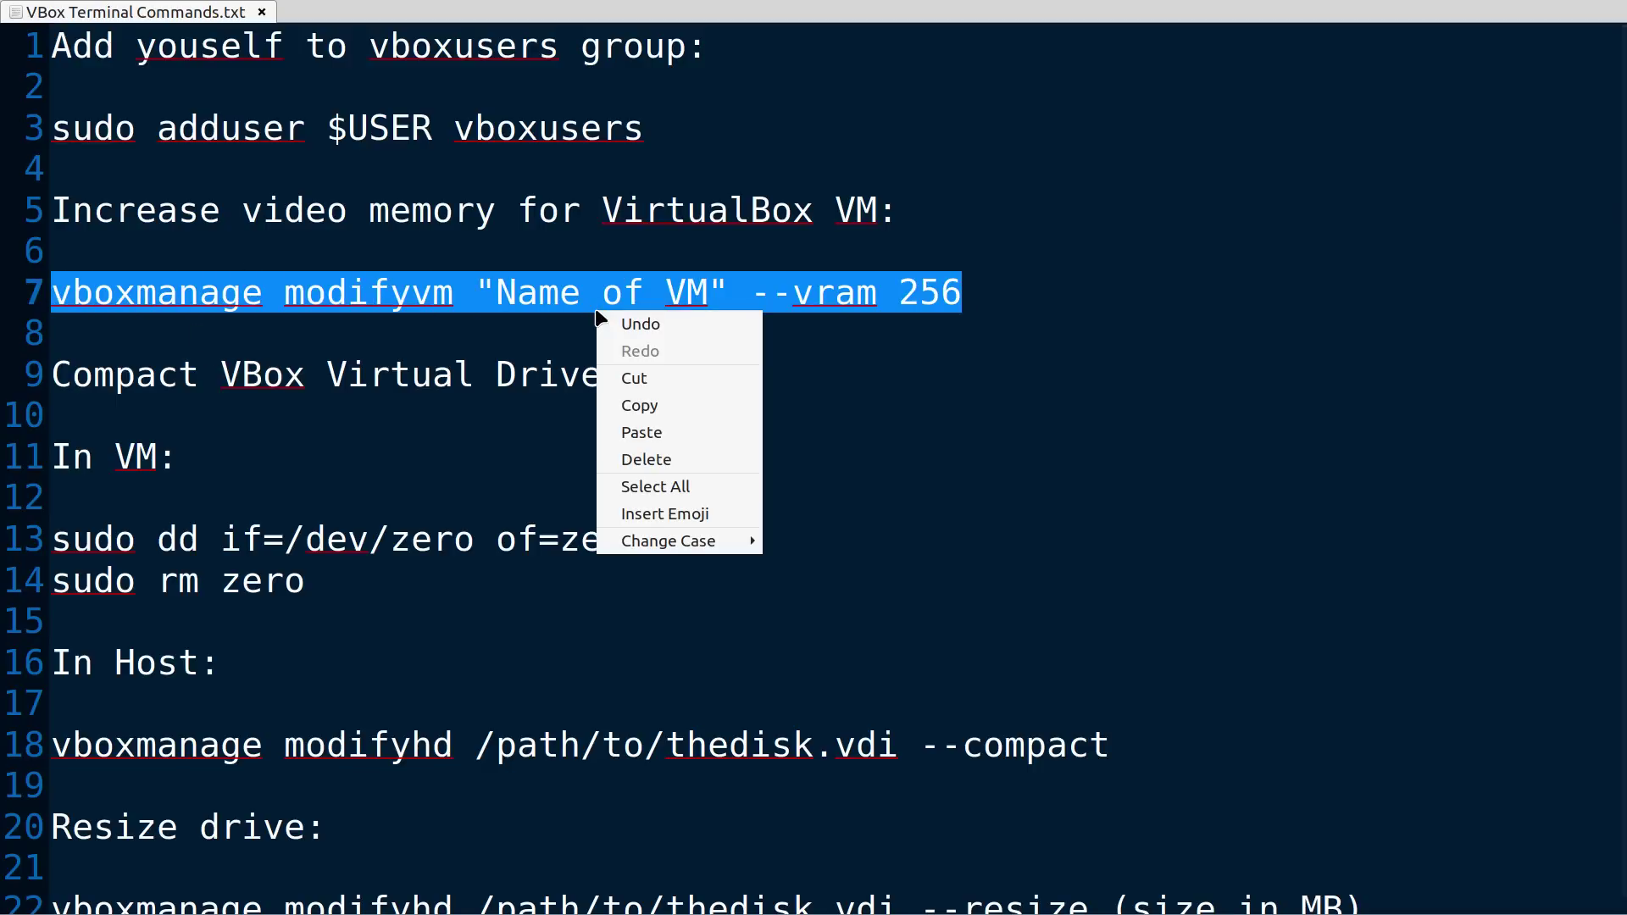
pyautogui.click(737, 400)
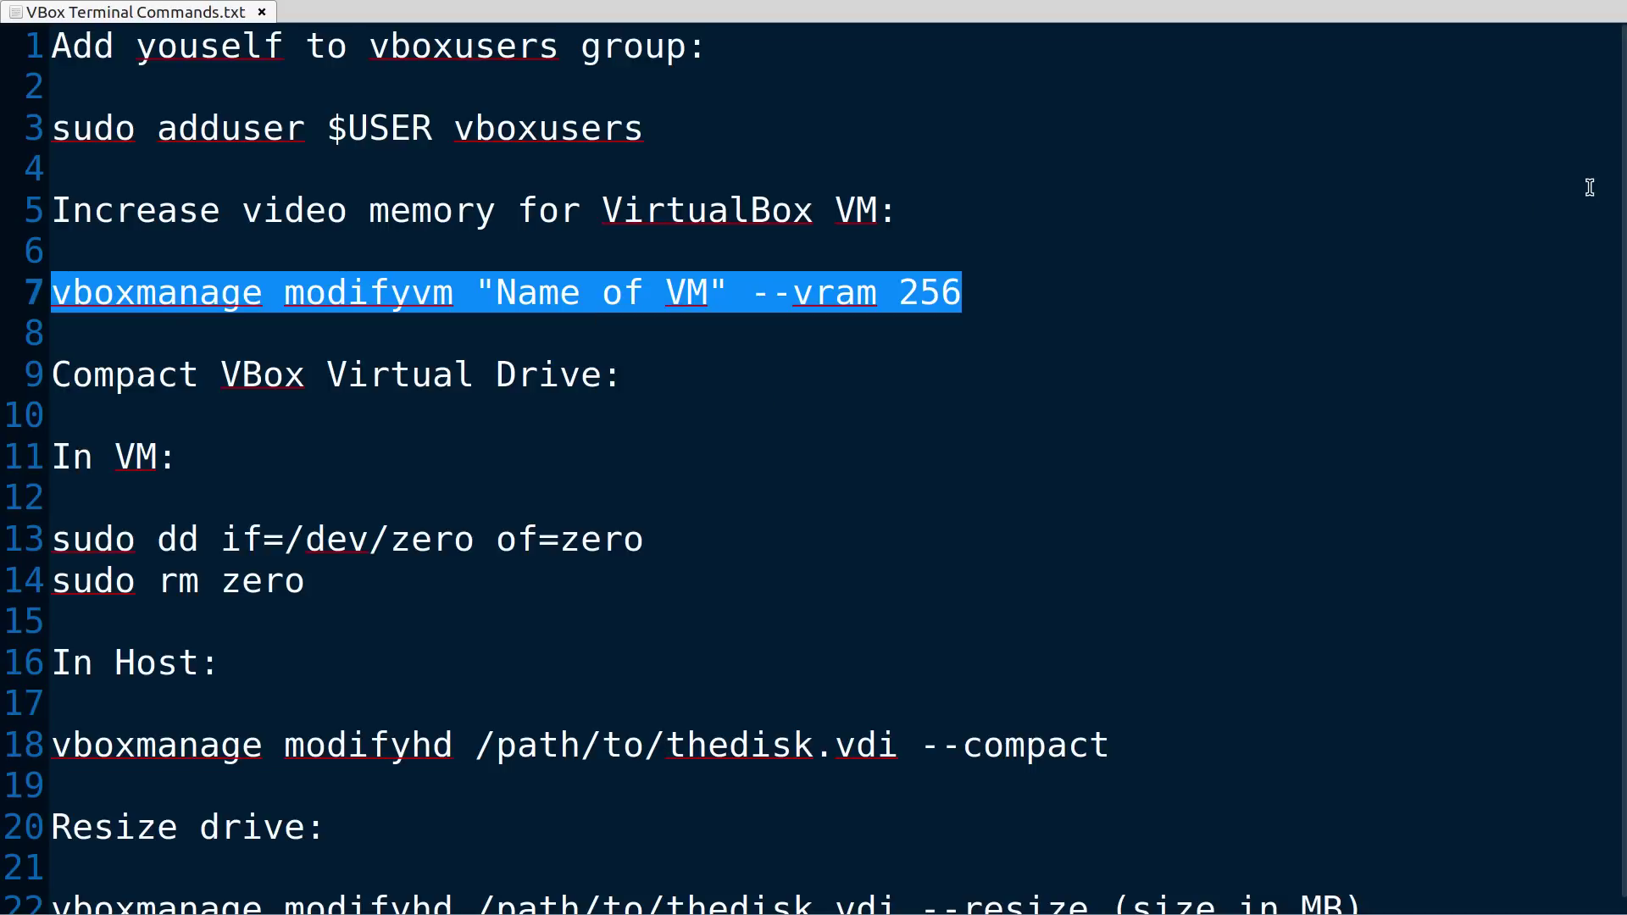
# Step: Open a terminal with enlarged text and paste the copied vram command
pyautogui.hotkey('ctrl', 'alt', 't')
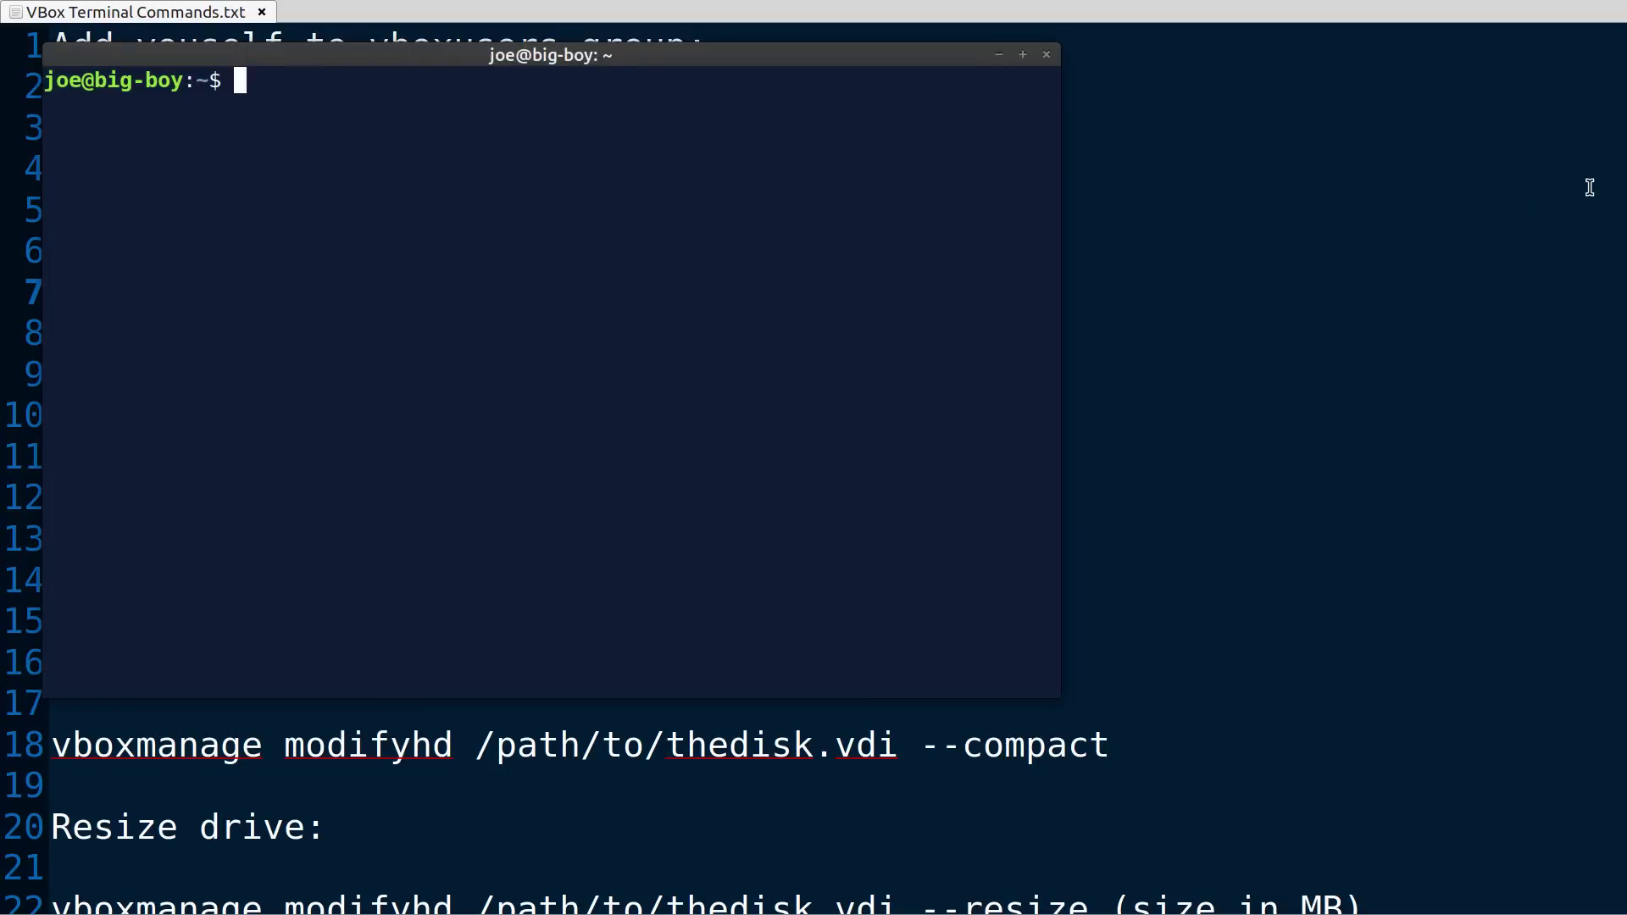
pyautogui.hotkey('ctrl', '+')
pyautogui.hotkey('ctrl', '+')
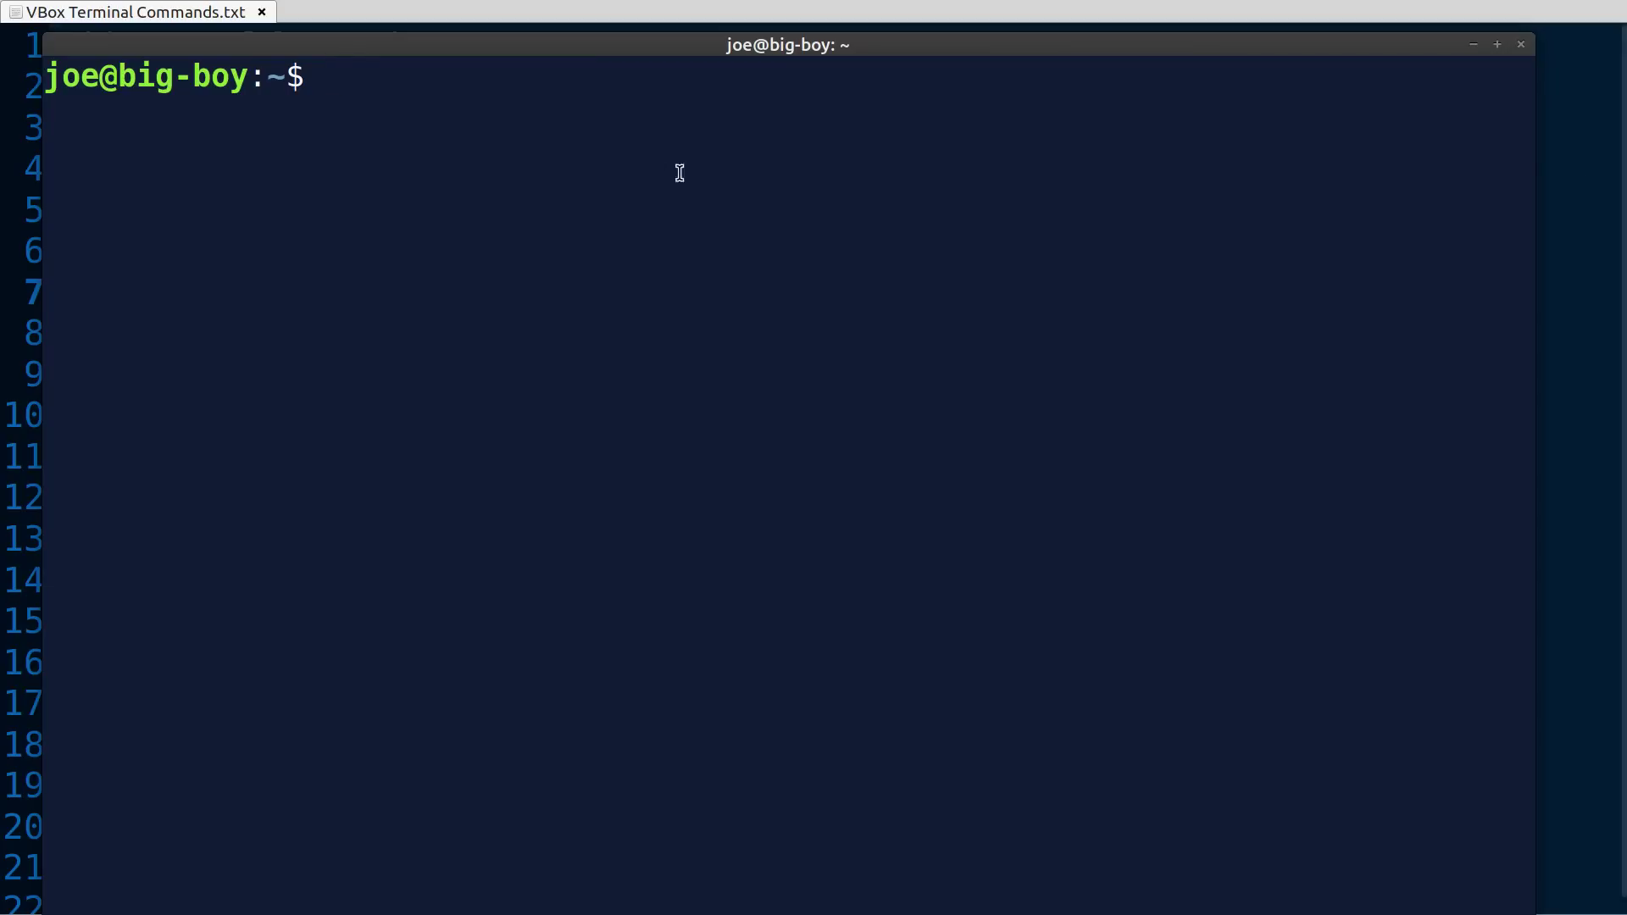
pyautogui.rightClick(624, 138)
pyautogui.click(722, 260)
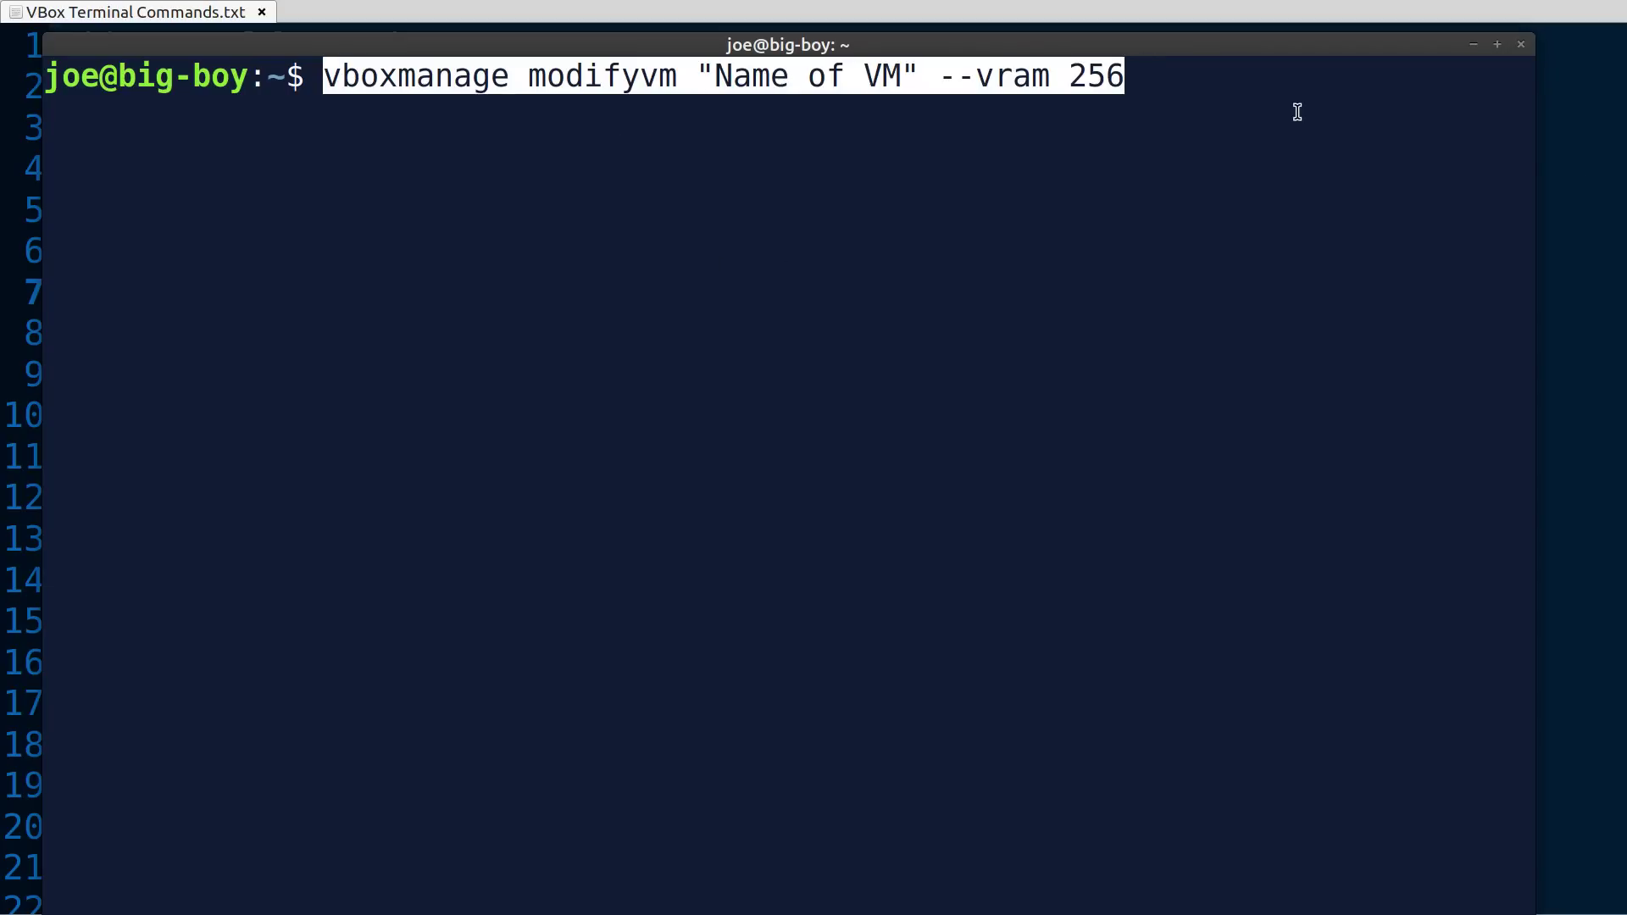
# Step: Replace "Name of VM" with "Ubuntu MATE", run the --vram 256 command and leave the terminal
pyautogui.press('Left')
pyautogui.press('Left')
pyautogui.press('Left')
pyautogui.press('Left')
pyautogui.press('Left')
pyautogui.press('Left')
pyautogui.press('Left')
pyautogui.press('Left')
pyautogui.press('Left')
pyautogui.press('Left')
pyautogui.press('Left')
pyautogui.press('Left')
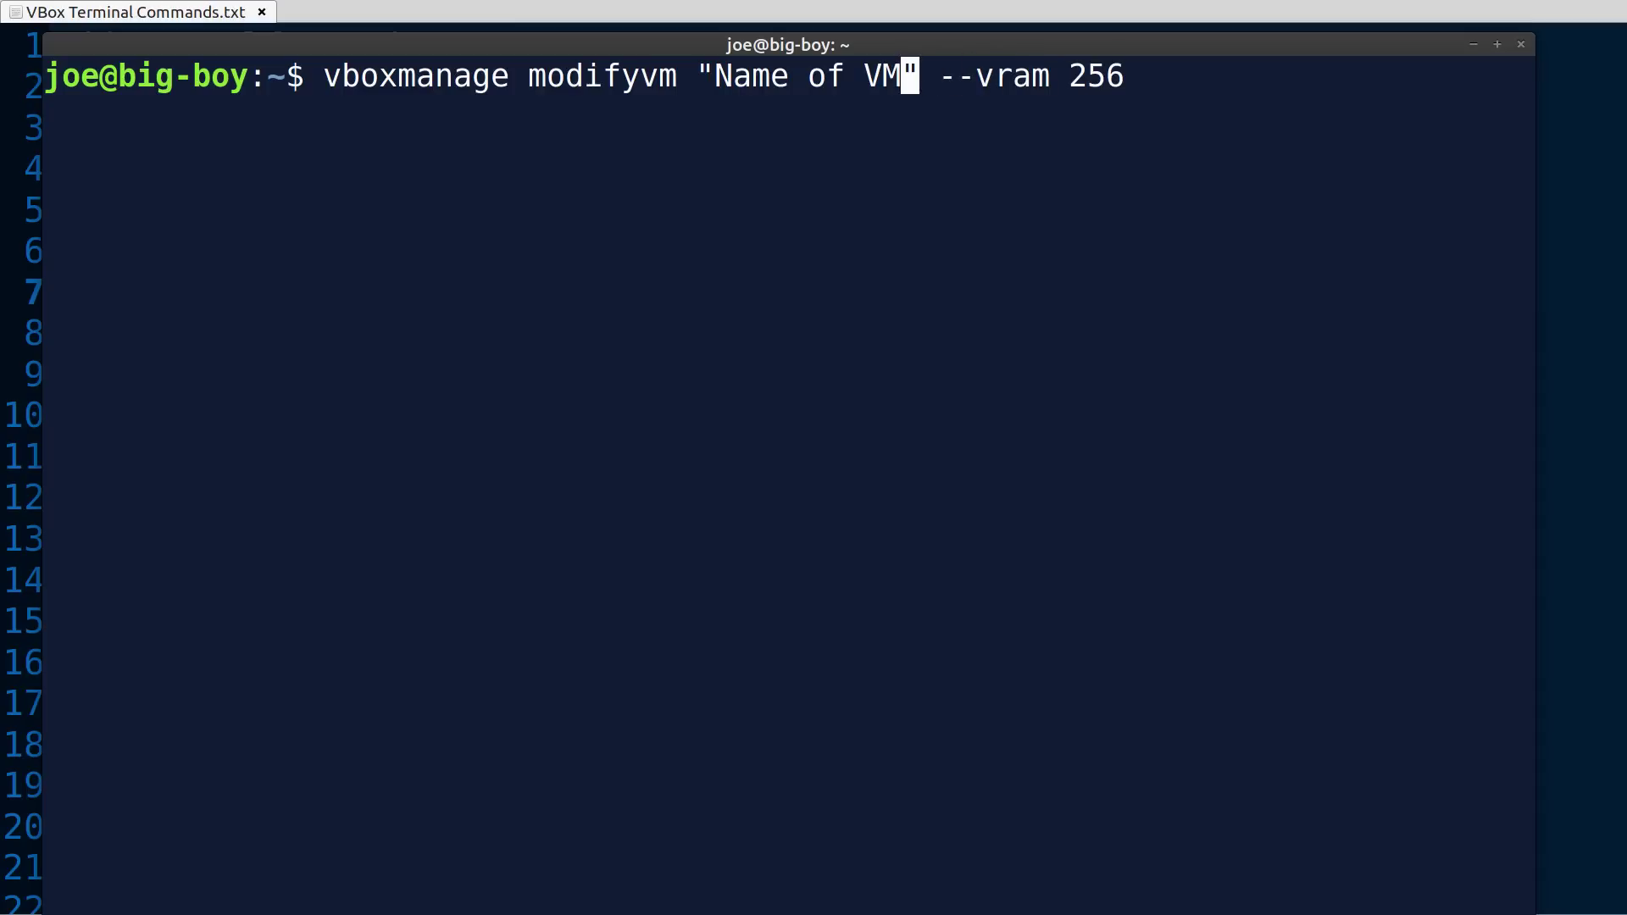
pyautogui.press('BackSpace')
pyautogui.press('BackSpace')
pyautogui.press('BackSpace')
pyautogui.press('BackSpace')
pyautogui.press('BackSpace')
pyautogui.press('BackSpace')
pyautogui.press('BackSpace')
pyautogui.press('BackSpace')
pyautogui.press('BackSpace')
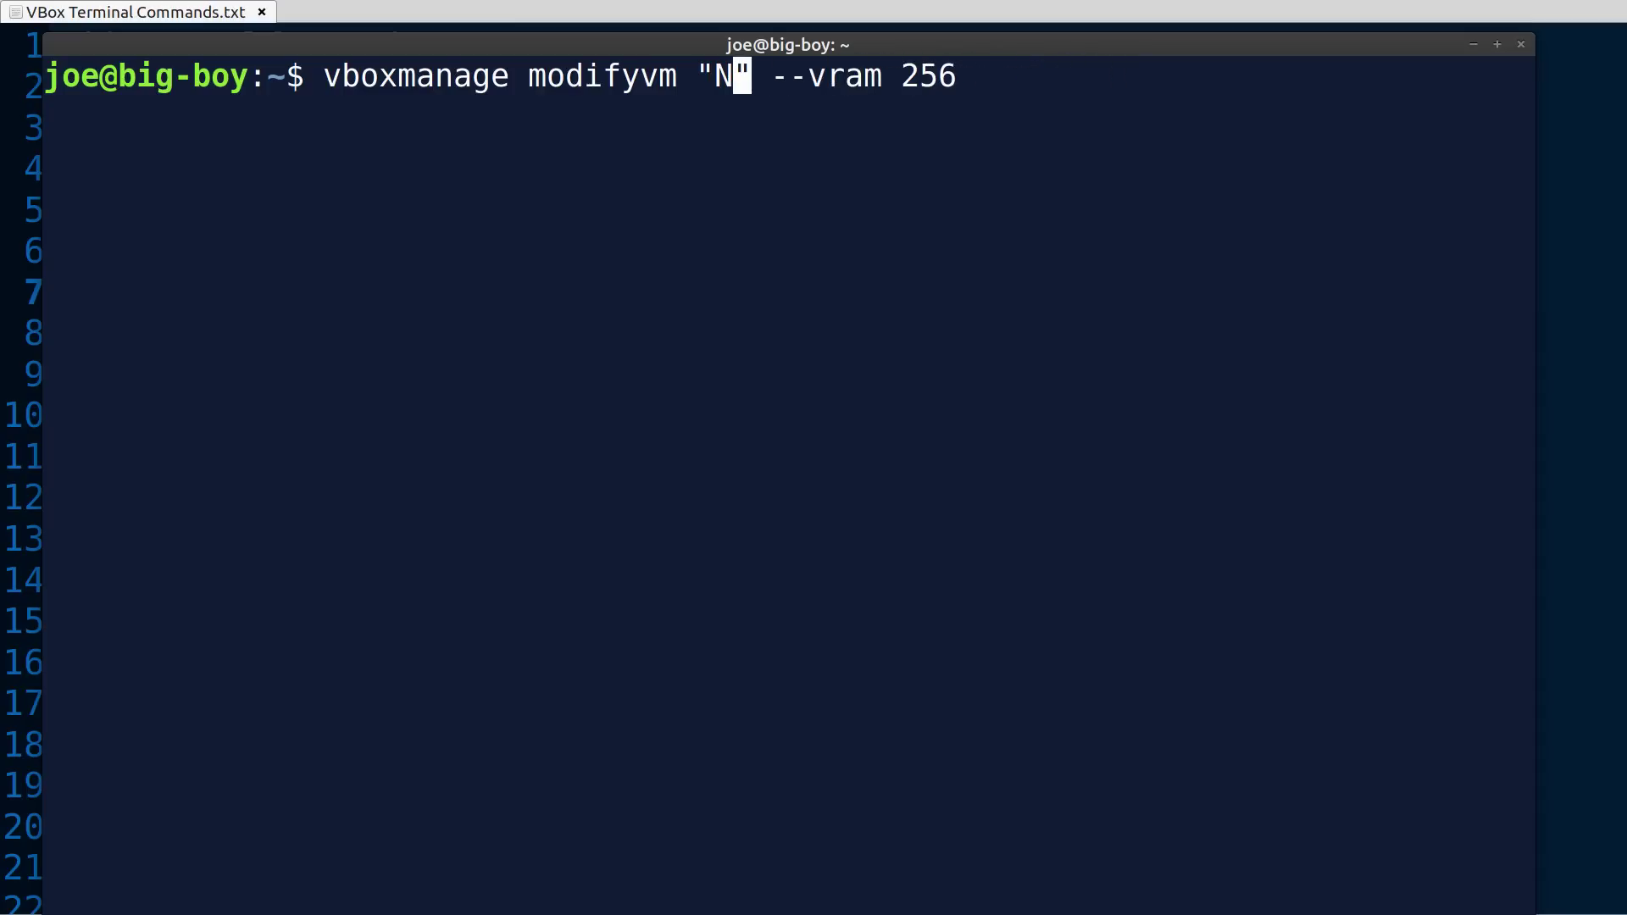
pyautogui.press('BackSpace')
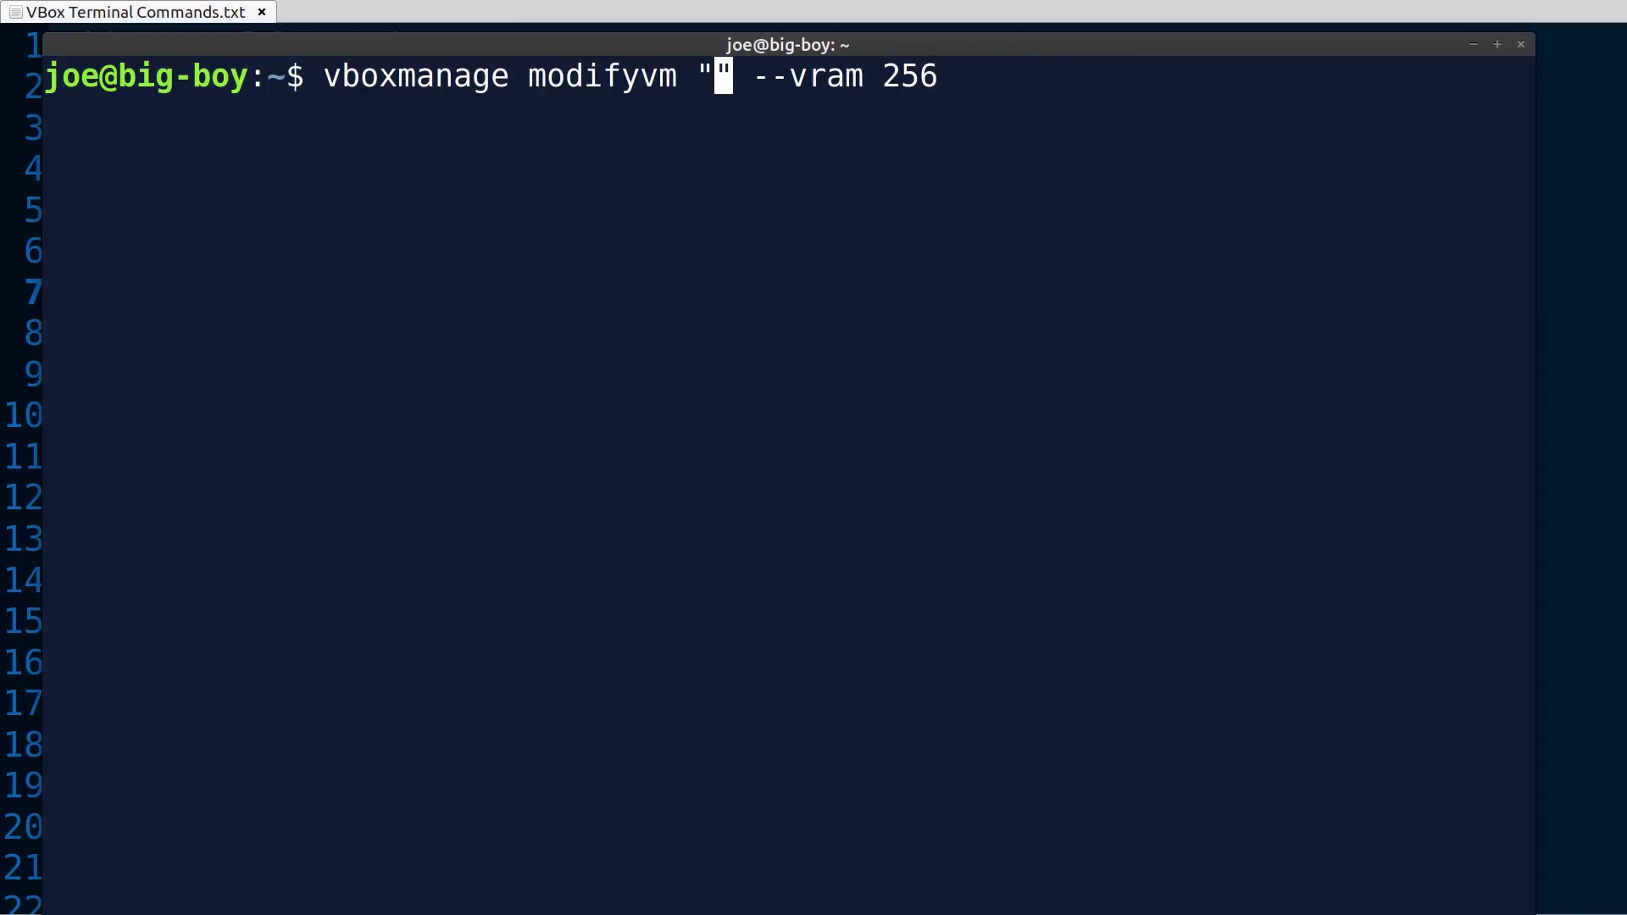
pyautogui.write('Ubuntu ')
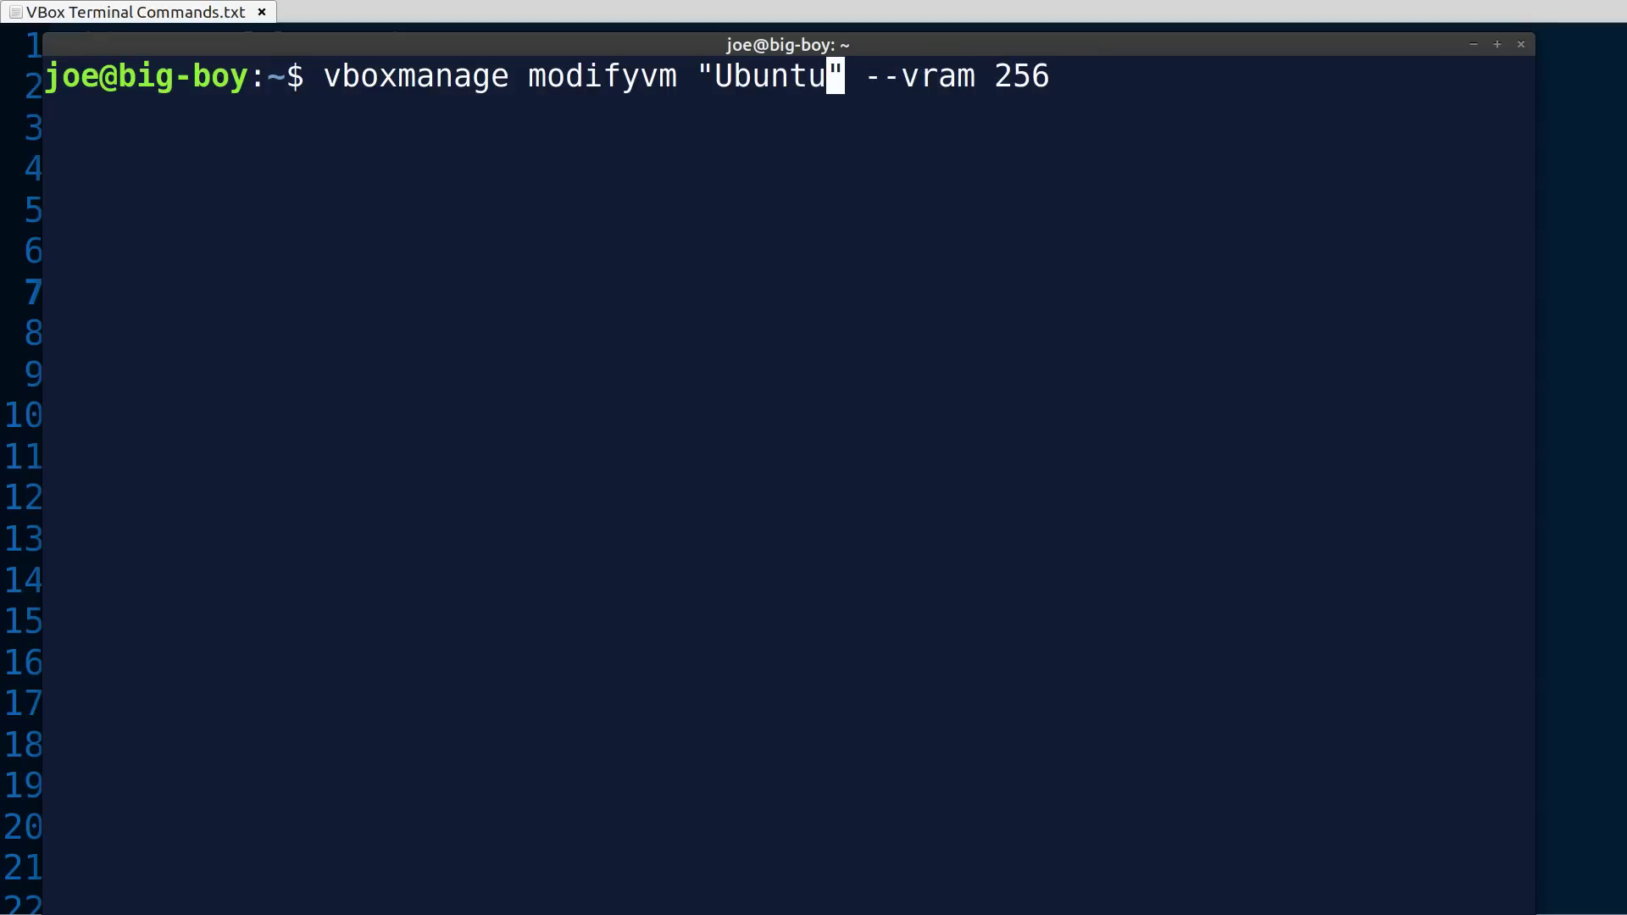
pyautogui.write('MATE')
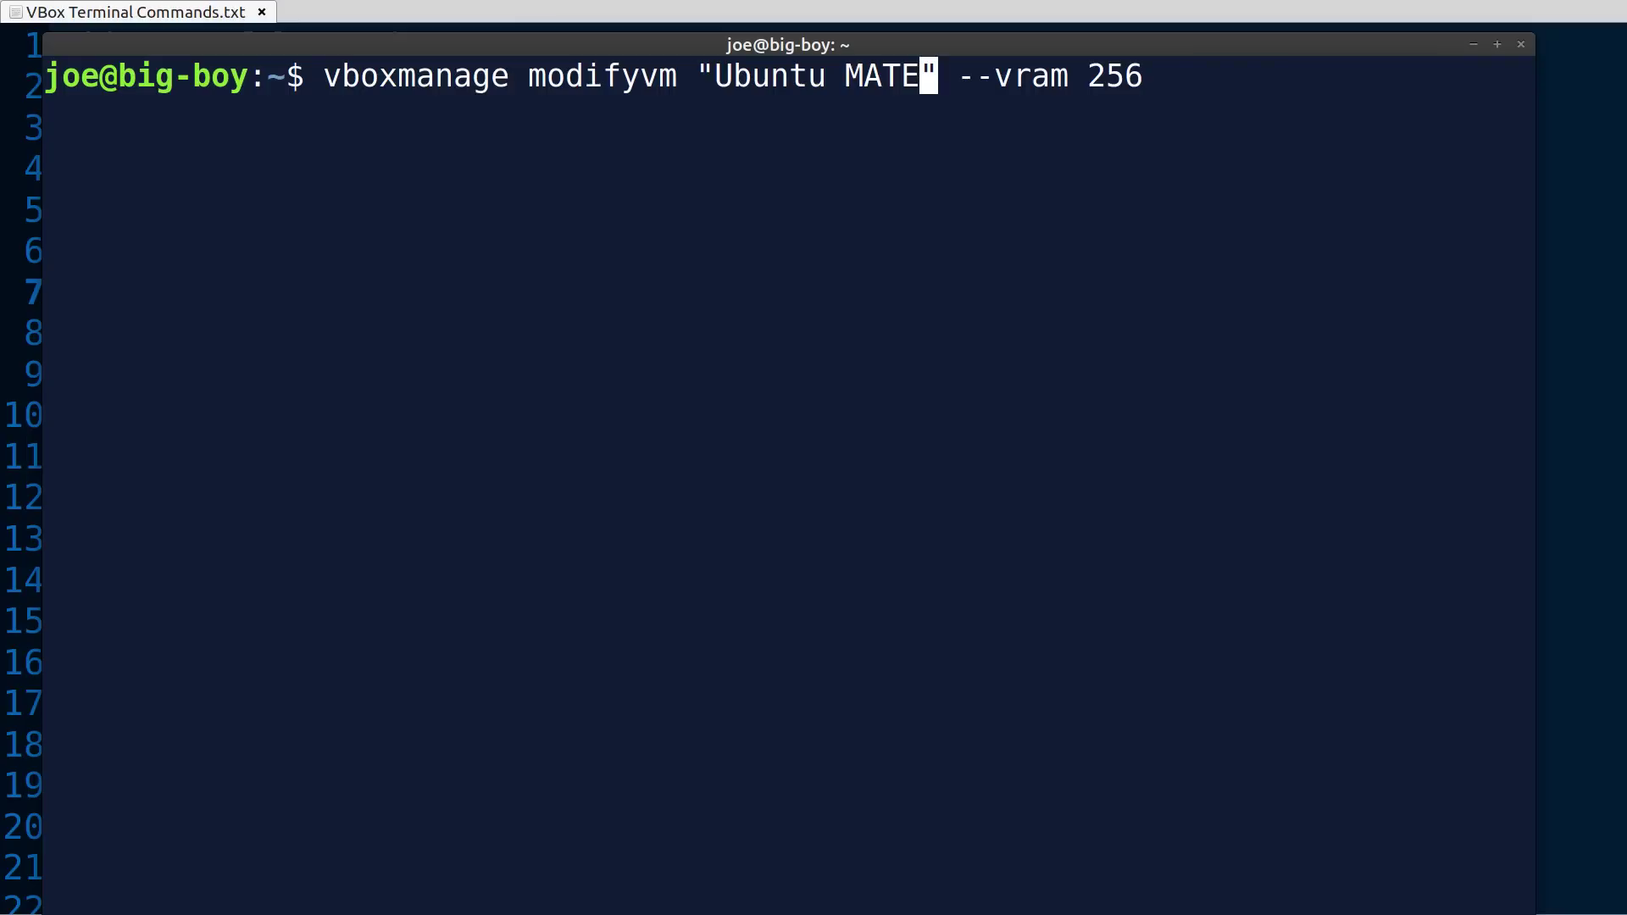
pyautogui.press('Return')
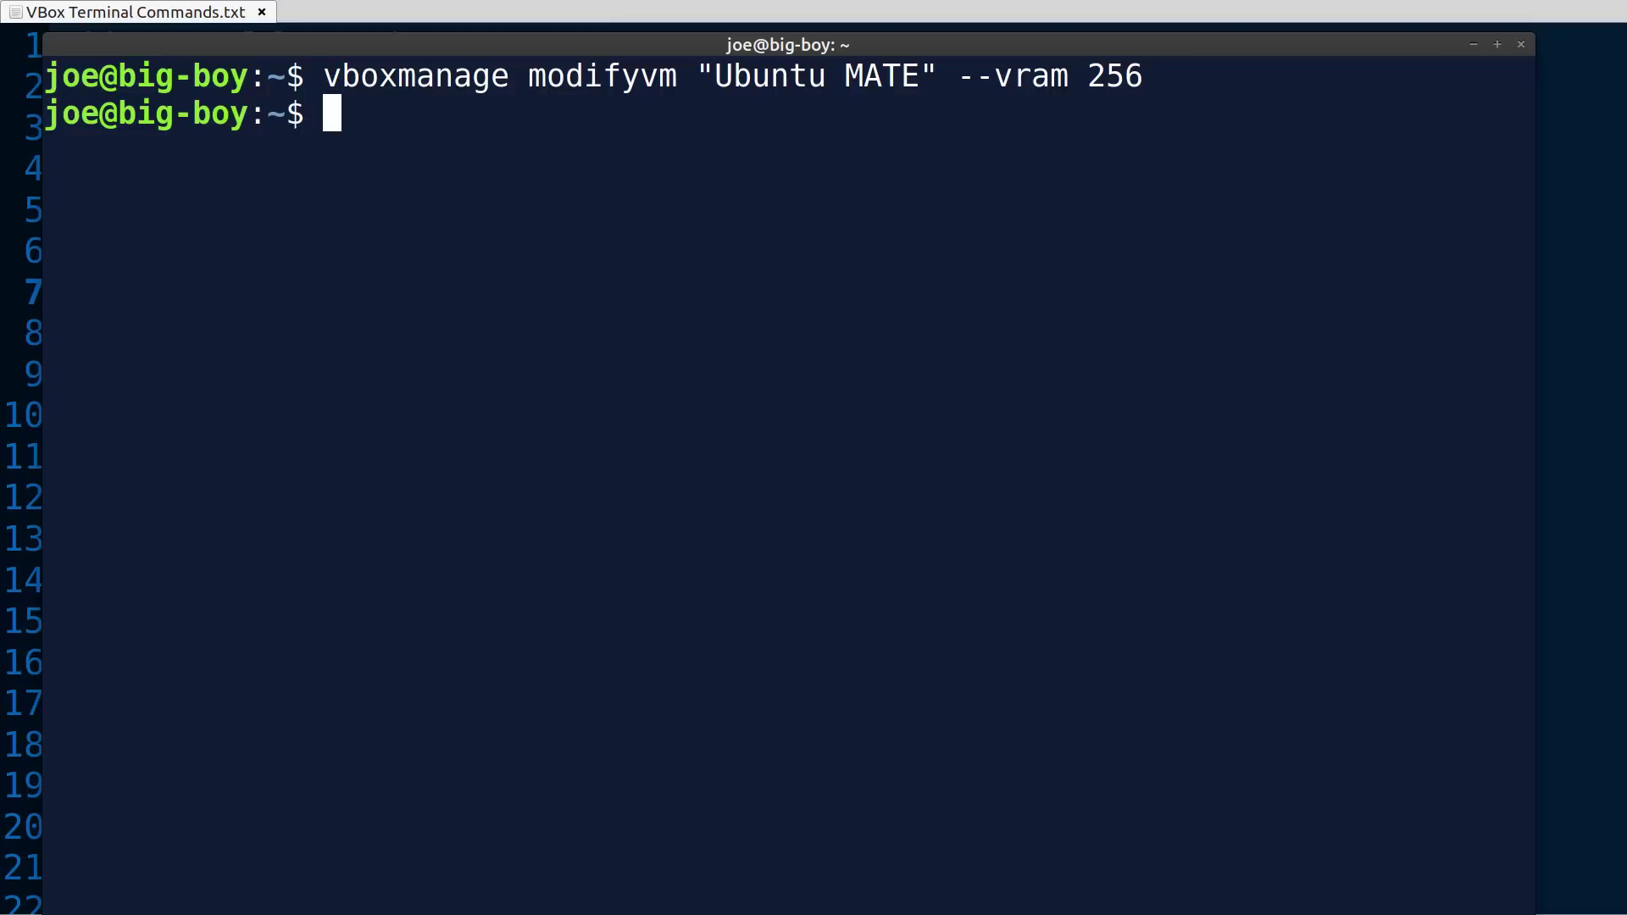
pyautogui.hotkey('alt', 'Tab')
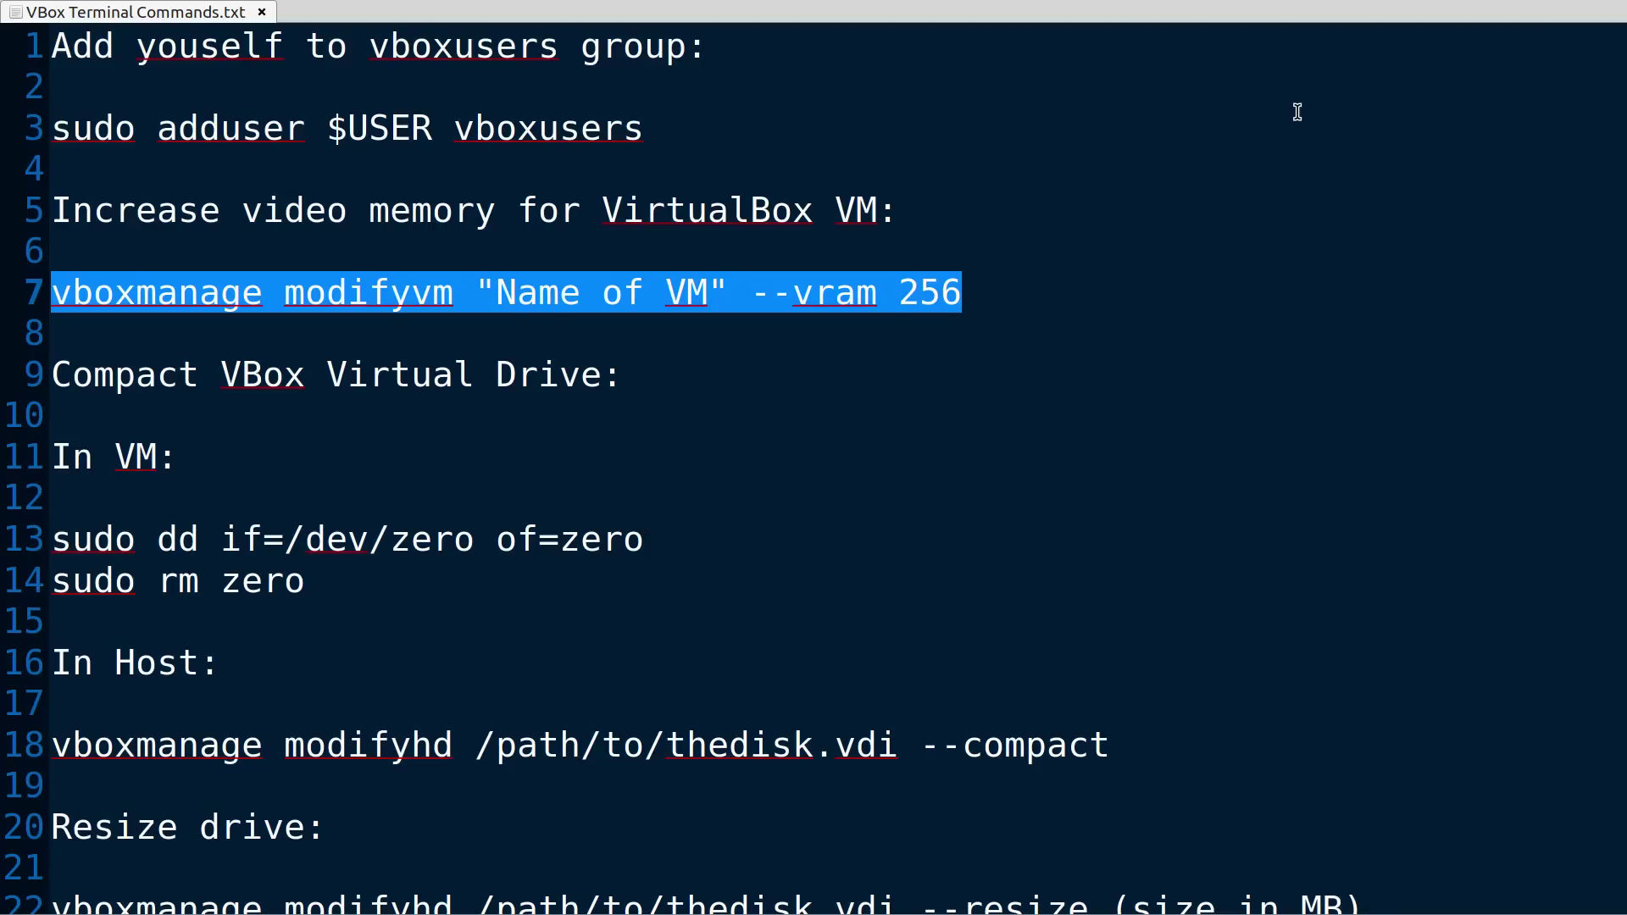
# Step: On workspace 2, check Ubuntu MATE's Display settings show 256 MB video memory, then close Settings
pyautogui.hotkey('ctrl', 'alt', 'Right')
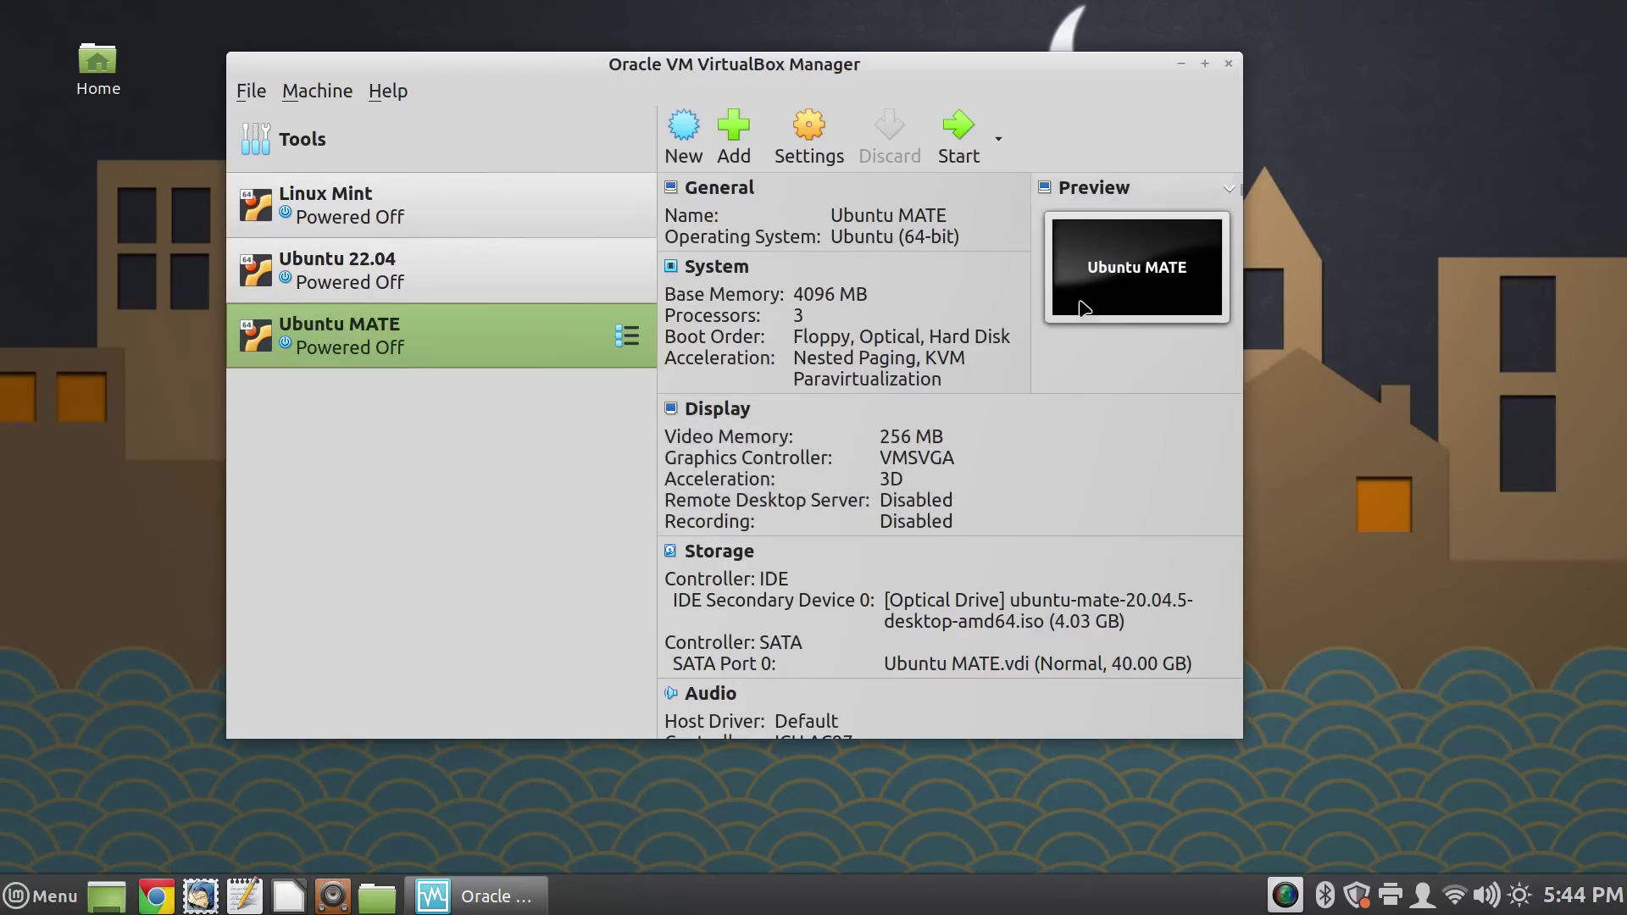
pyautogui.click(510, 278)
pyautogui.click(511, 334)
pyautogui.click(800, 138)
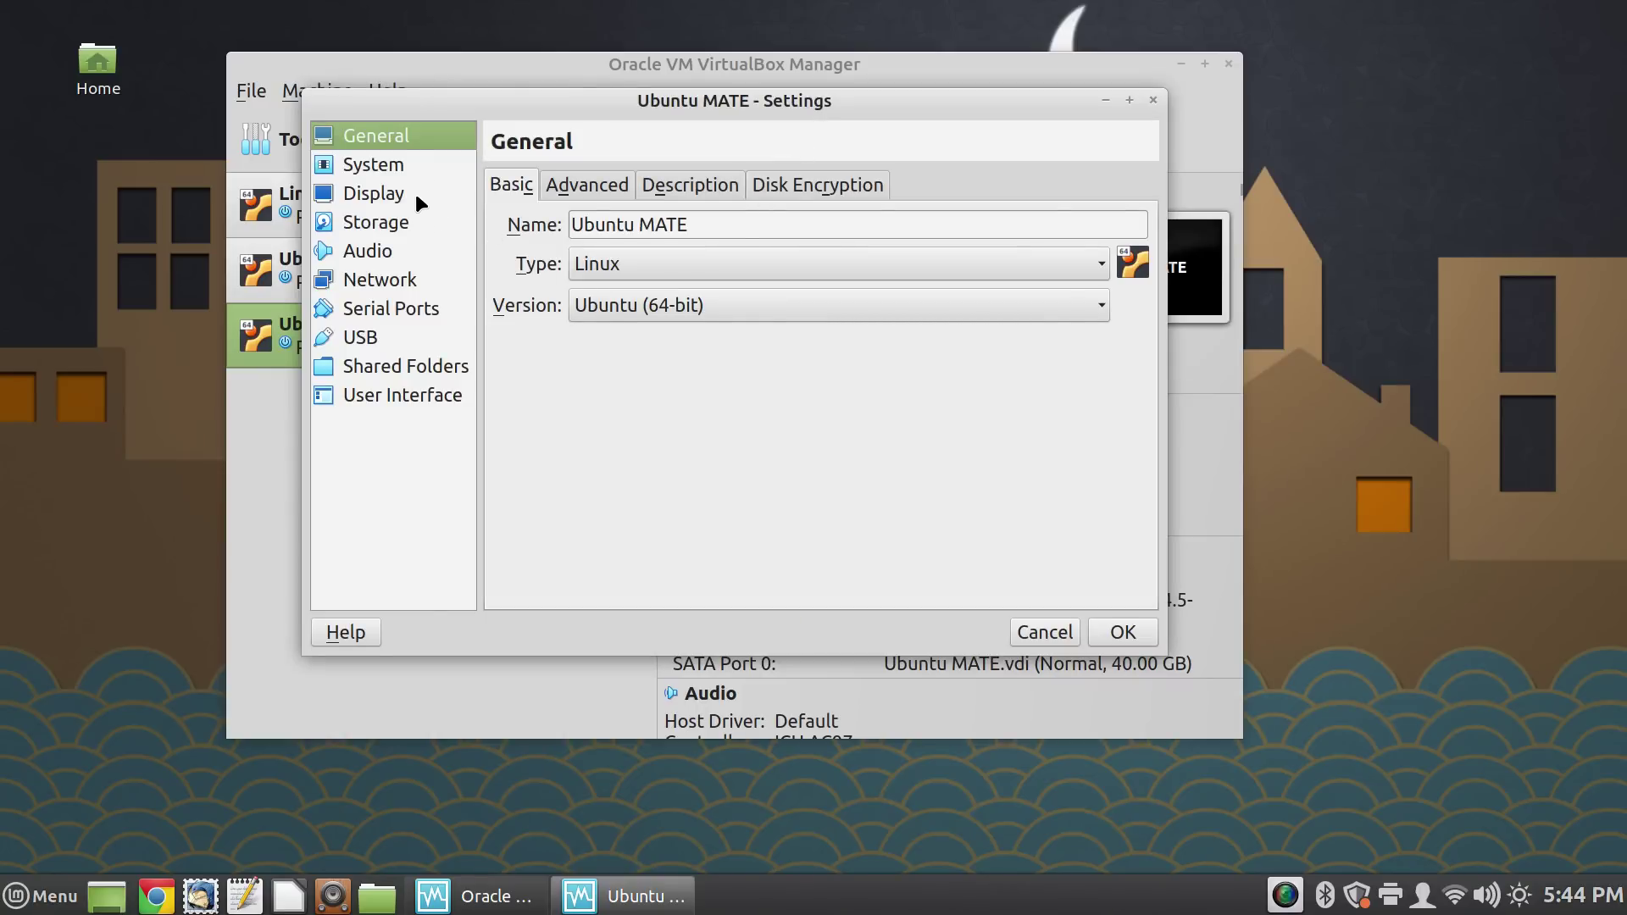
pyautogui.click(416, 195)
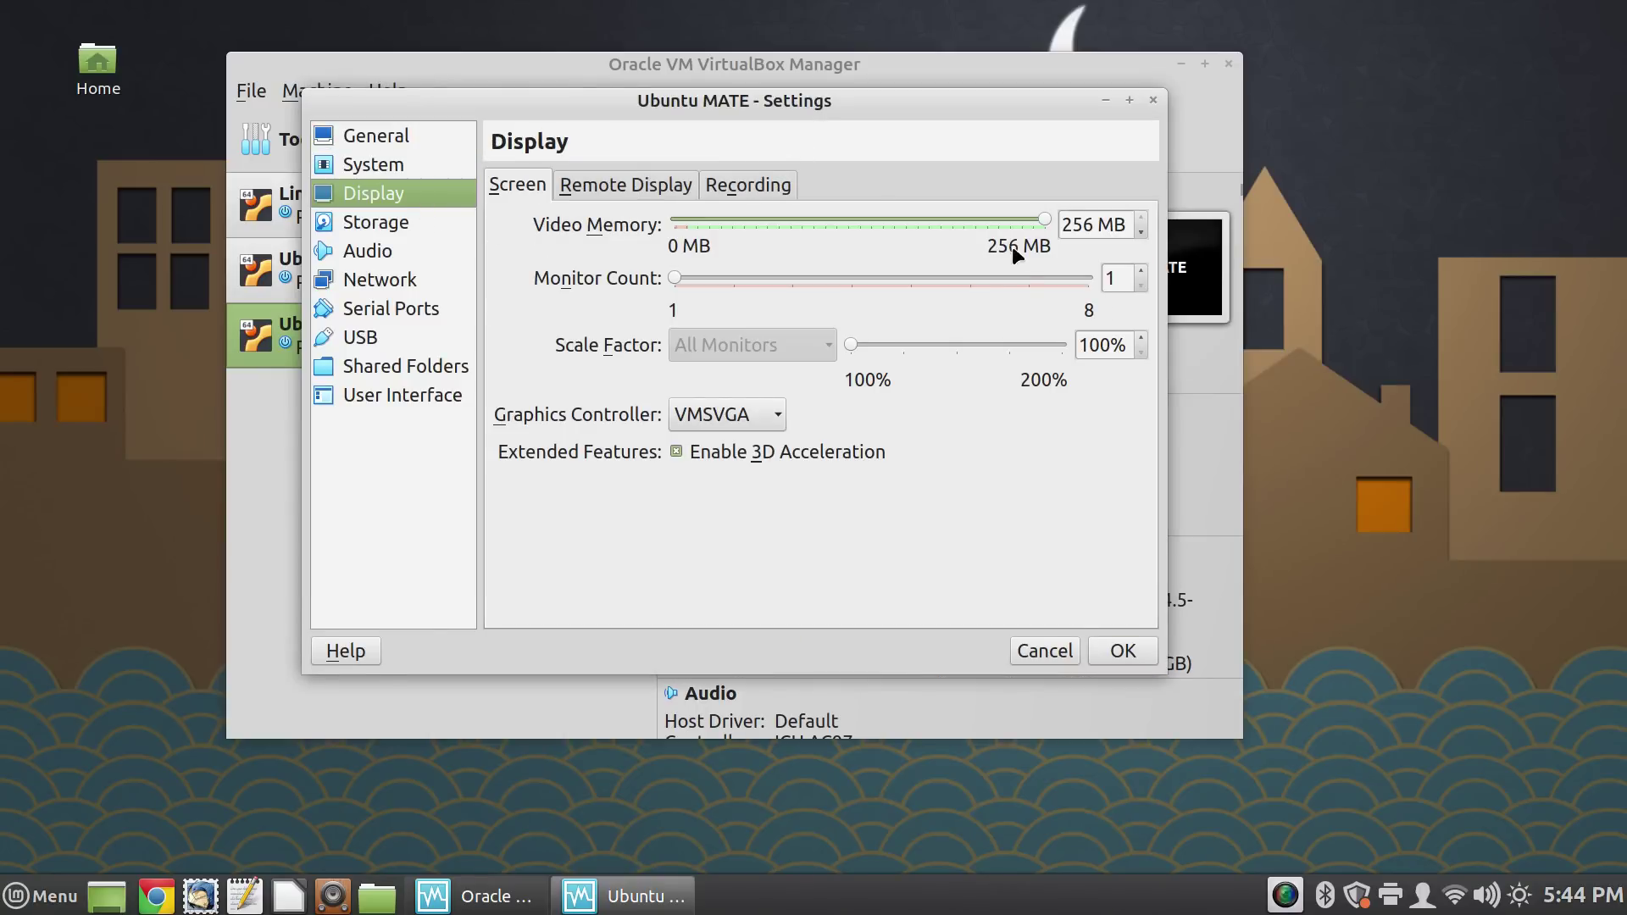
pyautogui.click(1151, 102)
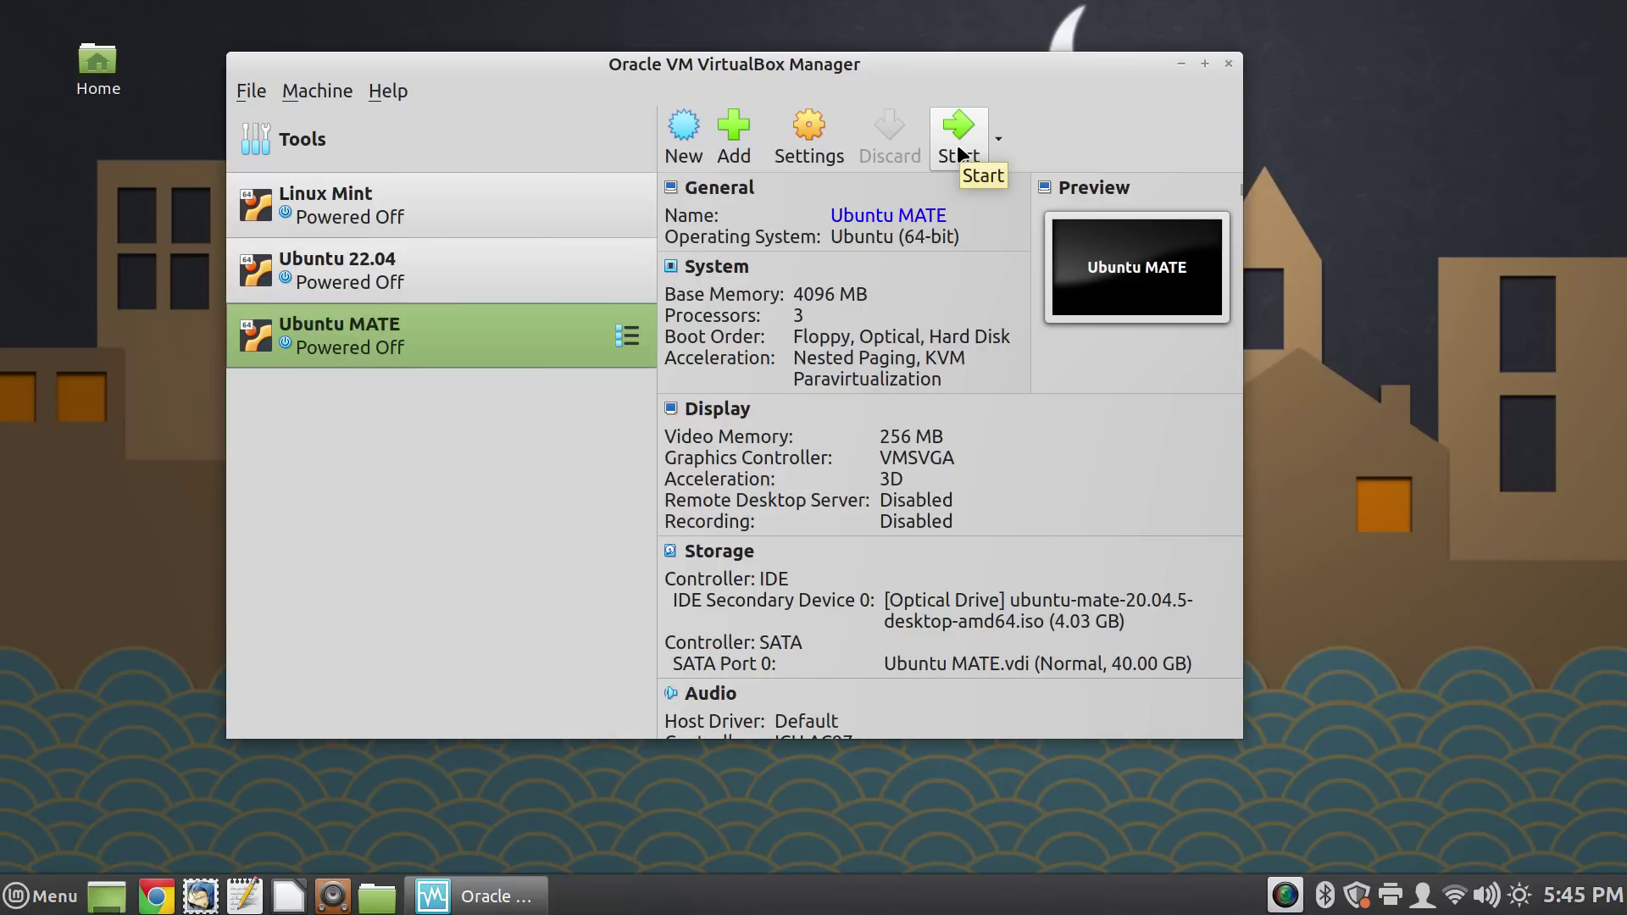
# Step: Start Ubuntu MATE in Scaled Mode, moving the window top-left and enlarging it to about 1290x870
pyautogui.click(959, 153)
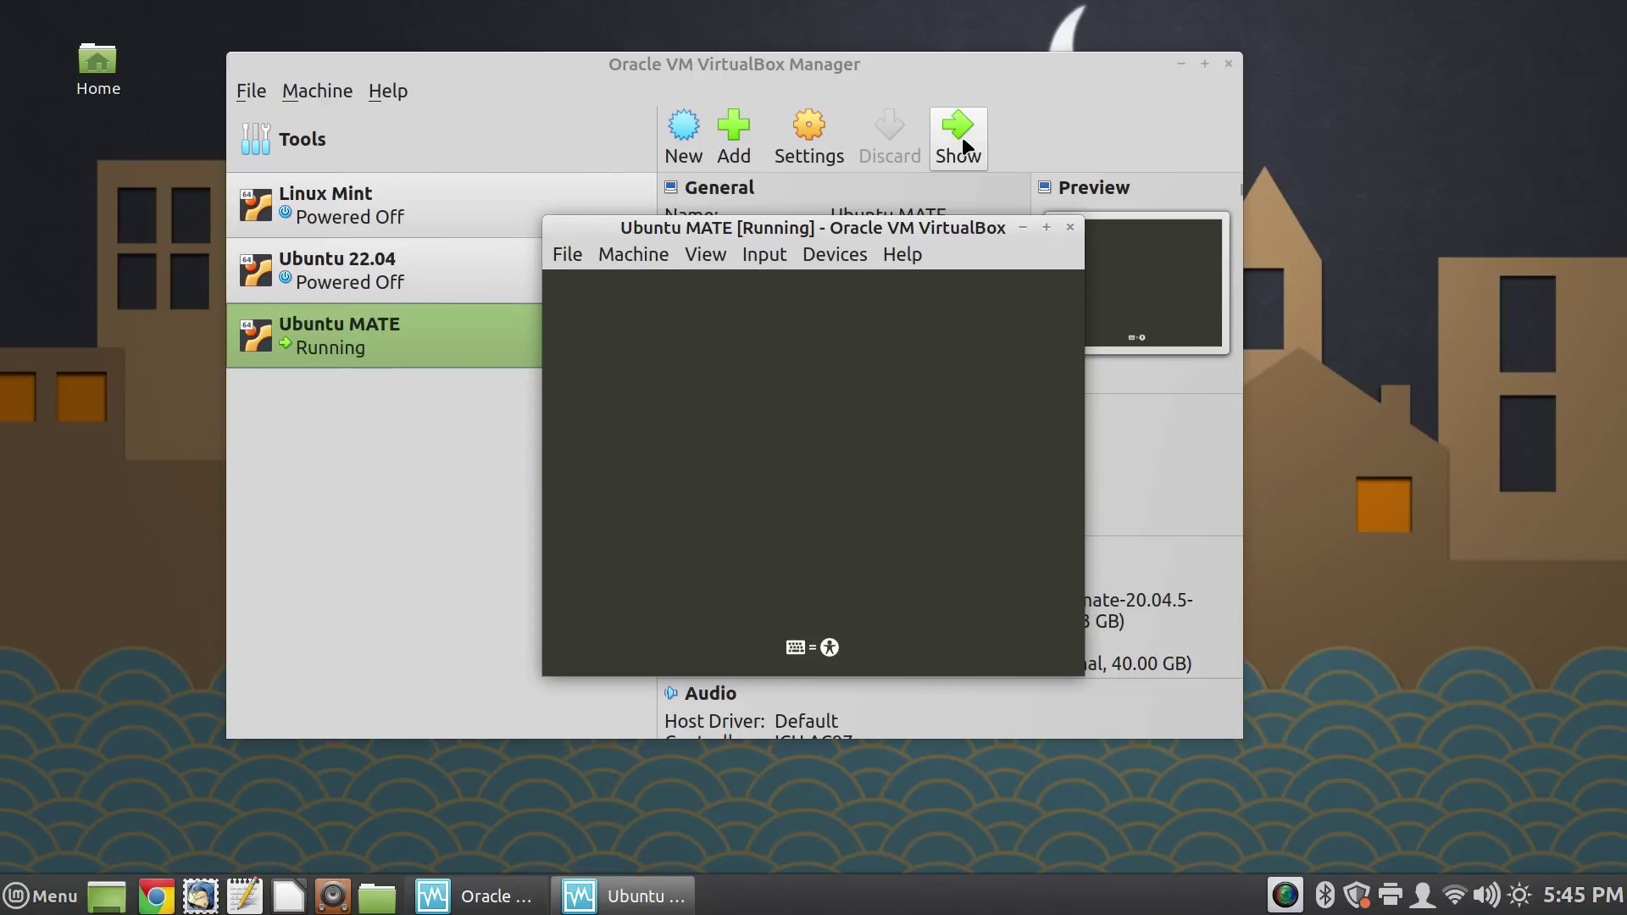
pyautogui.click(705, 254)
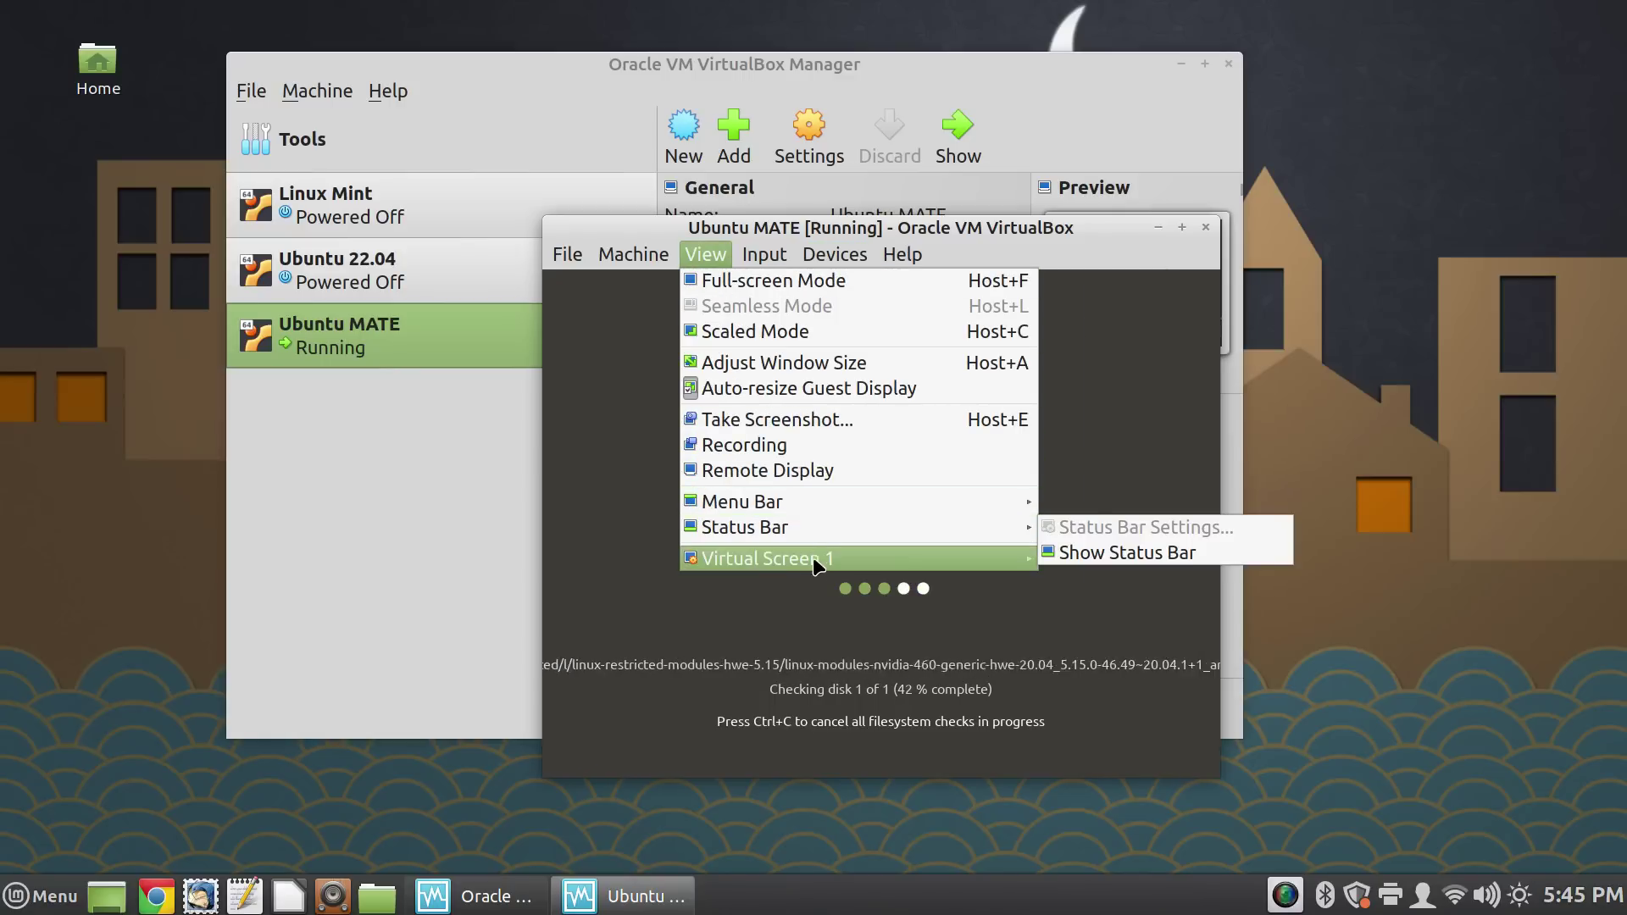
pyautogui.click(779, 331)
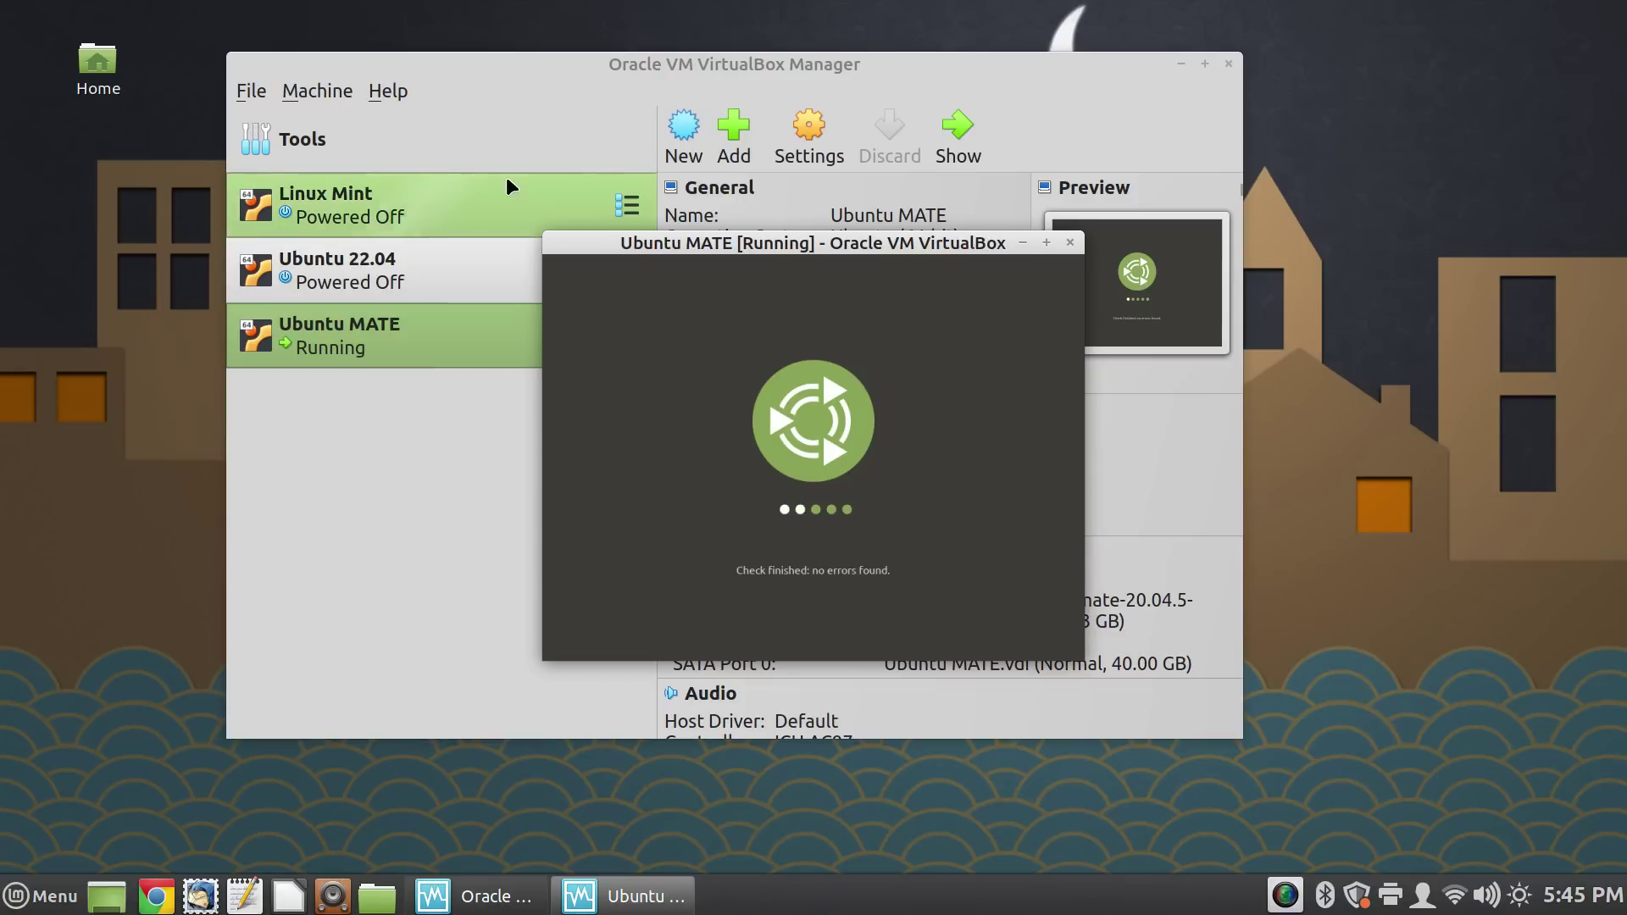
pyautogui.moveTo(567, 244); pyautogui.dragTo(316, 24)
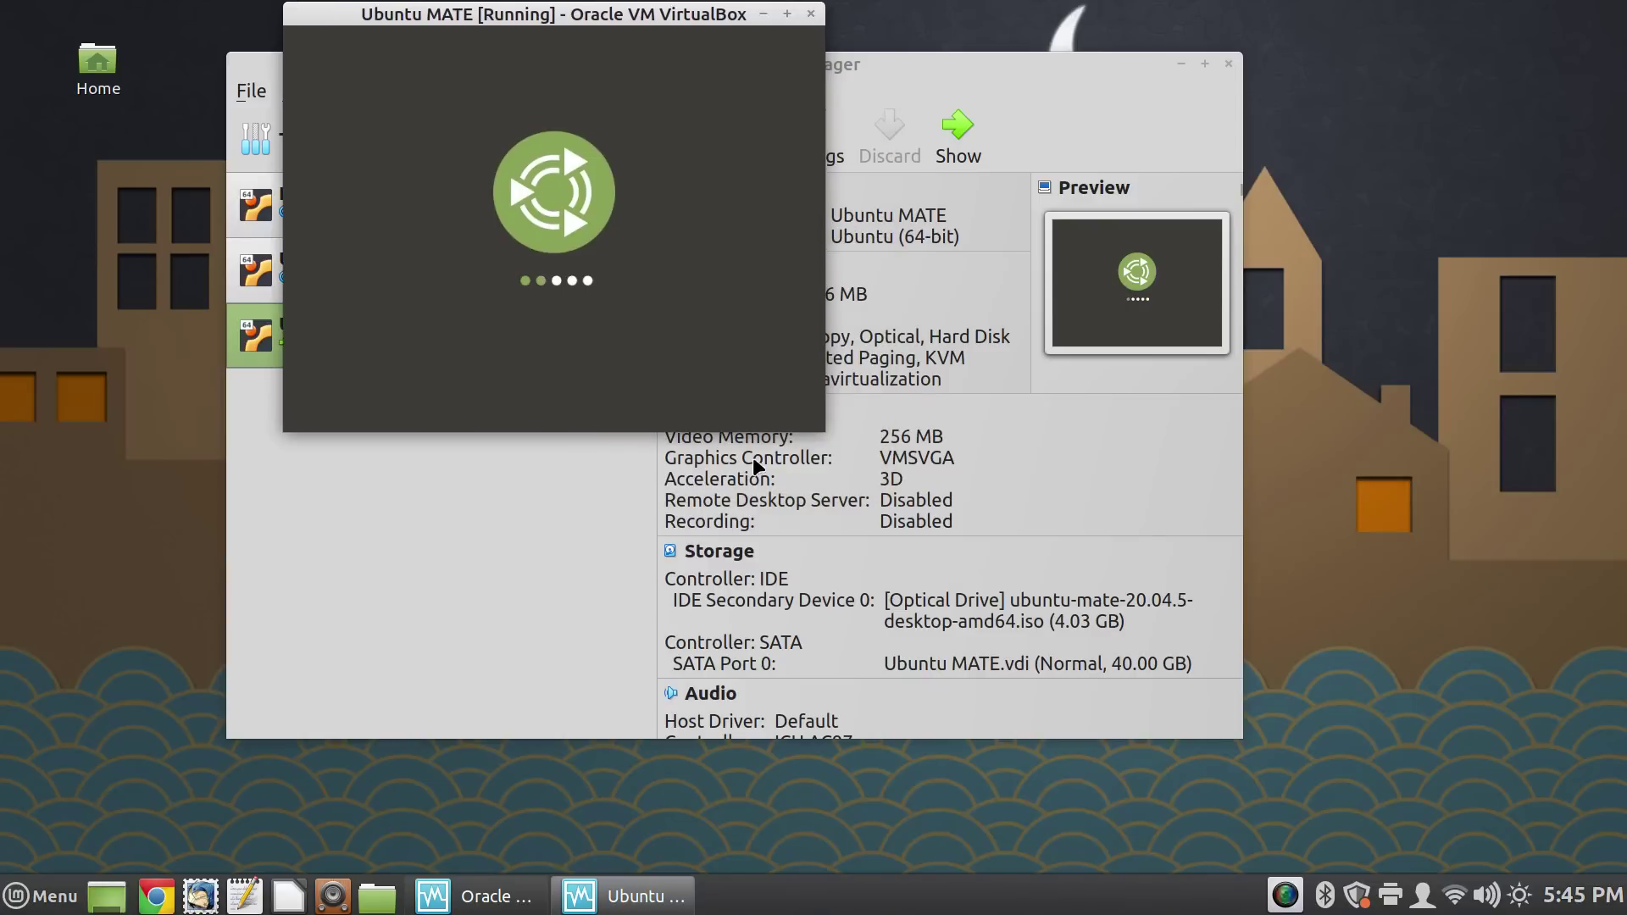
pyautogui.moveTo(825, 431); pyautogui.dragTo(1291, 824)
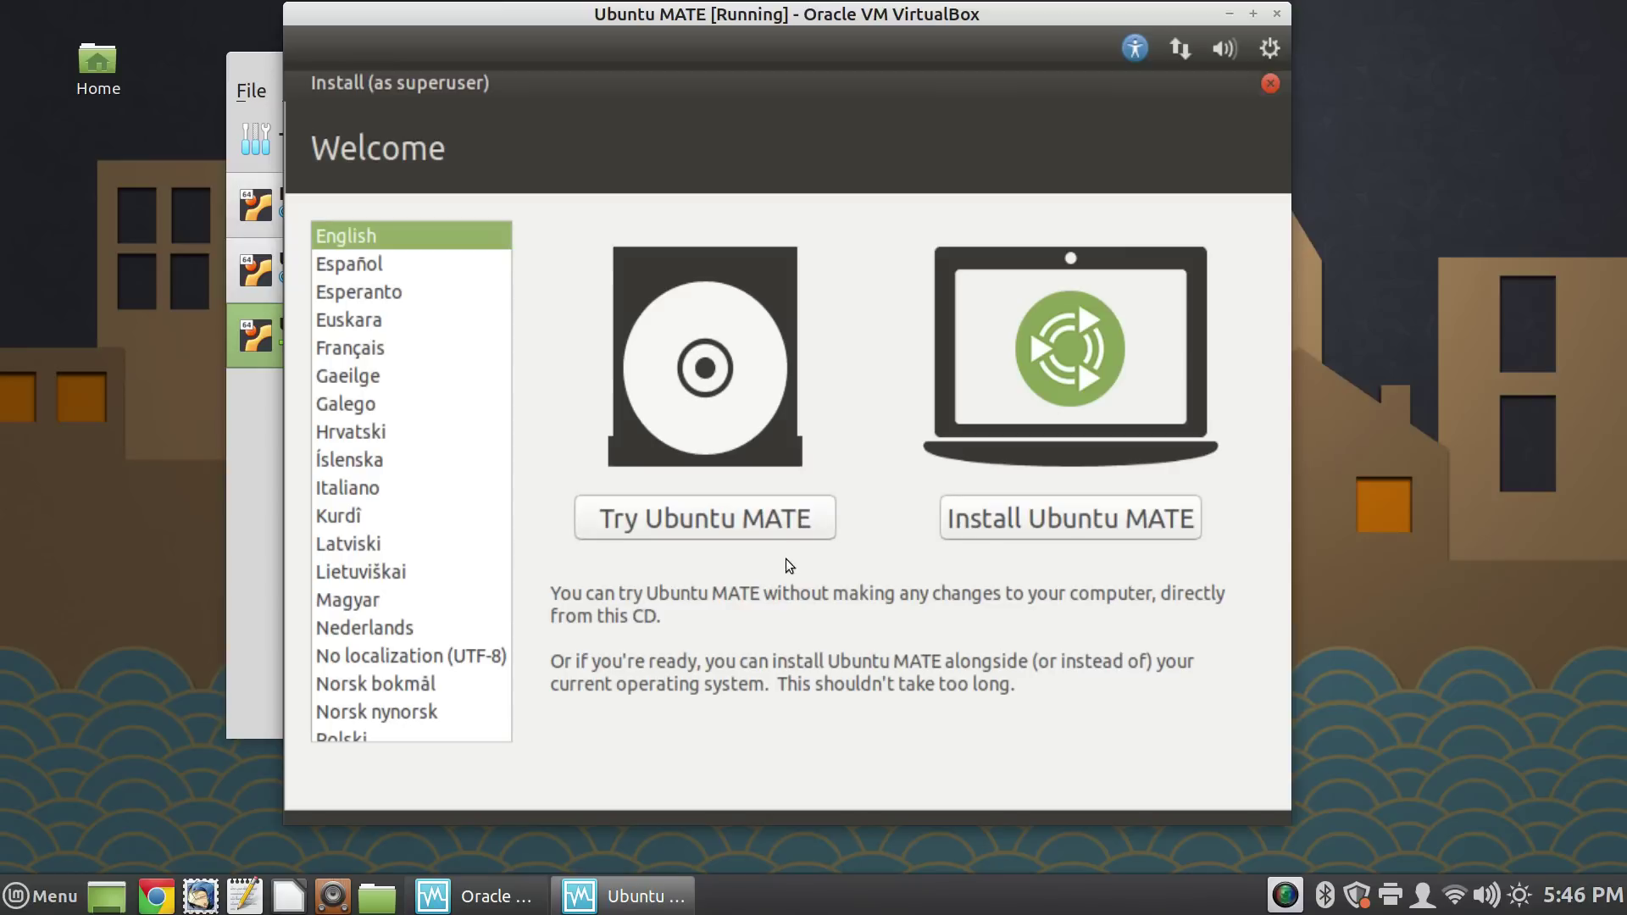
# Step: Choose Try Ubuntu MATE, then open Control Center from the menu and scroll to Hardware
pyautogui.click(751, 513)
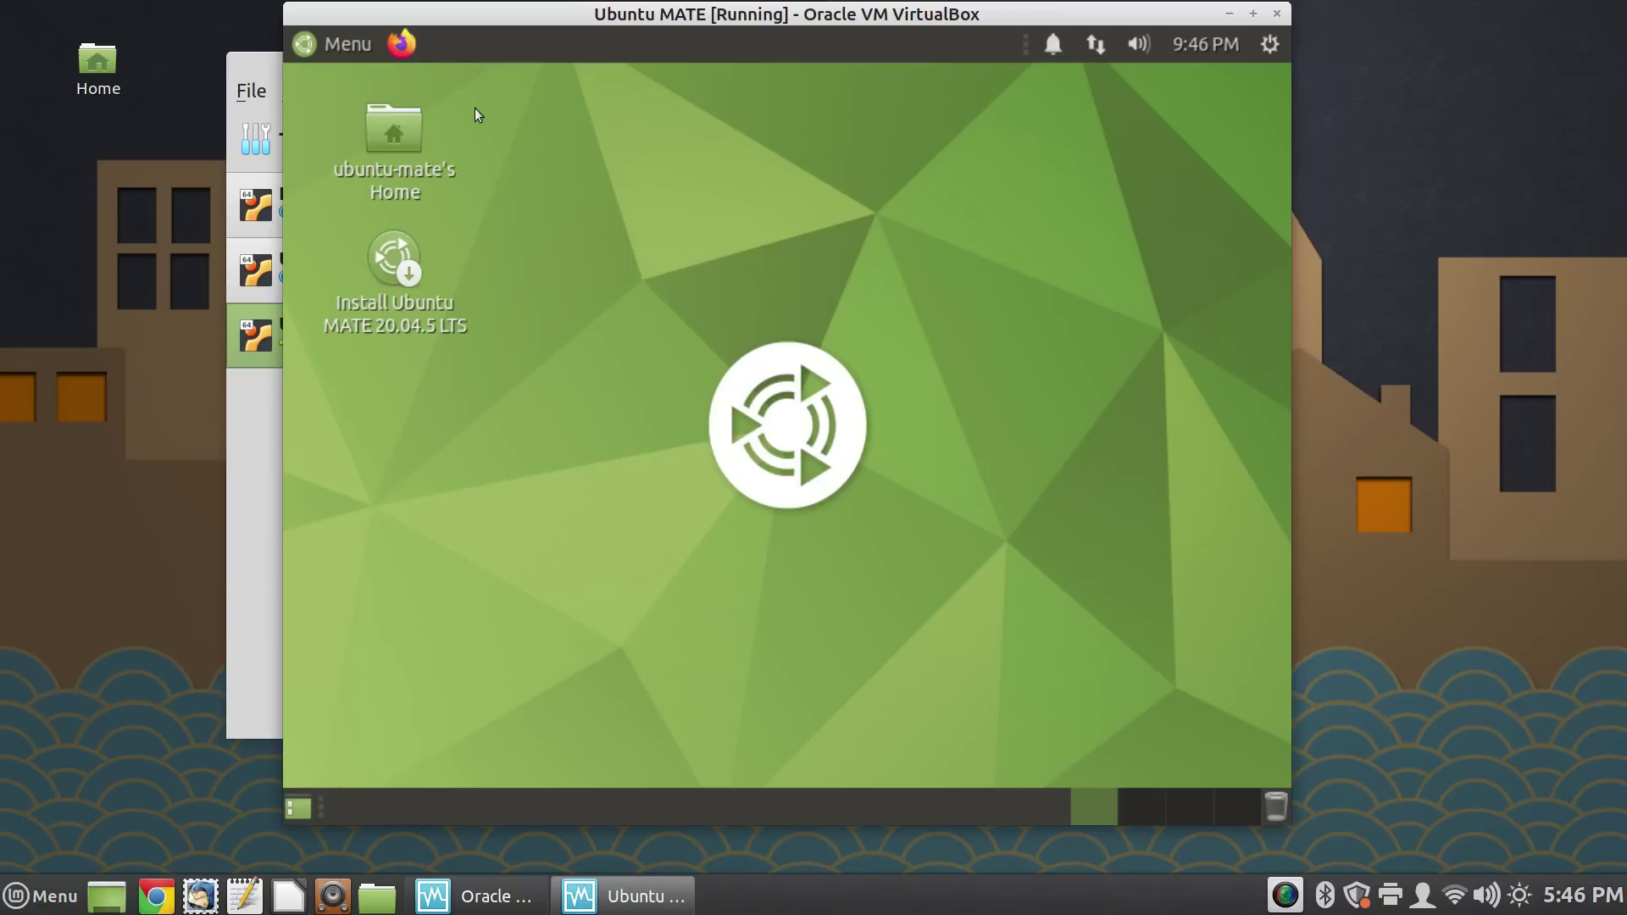
pyautogui.click(353, 43)
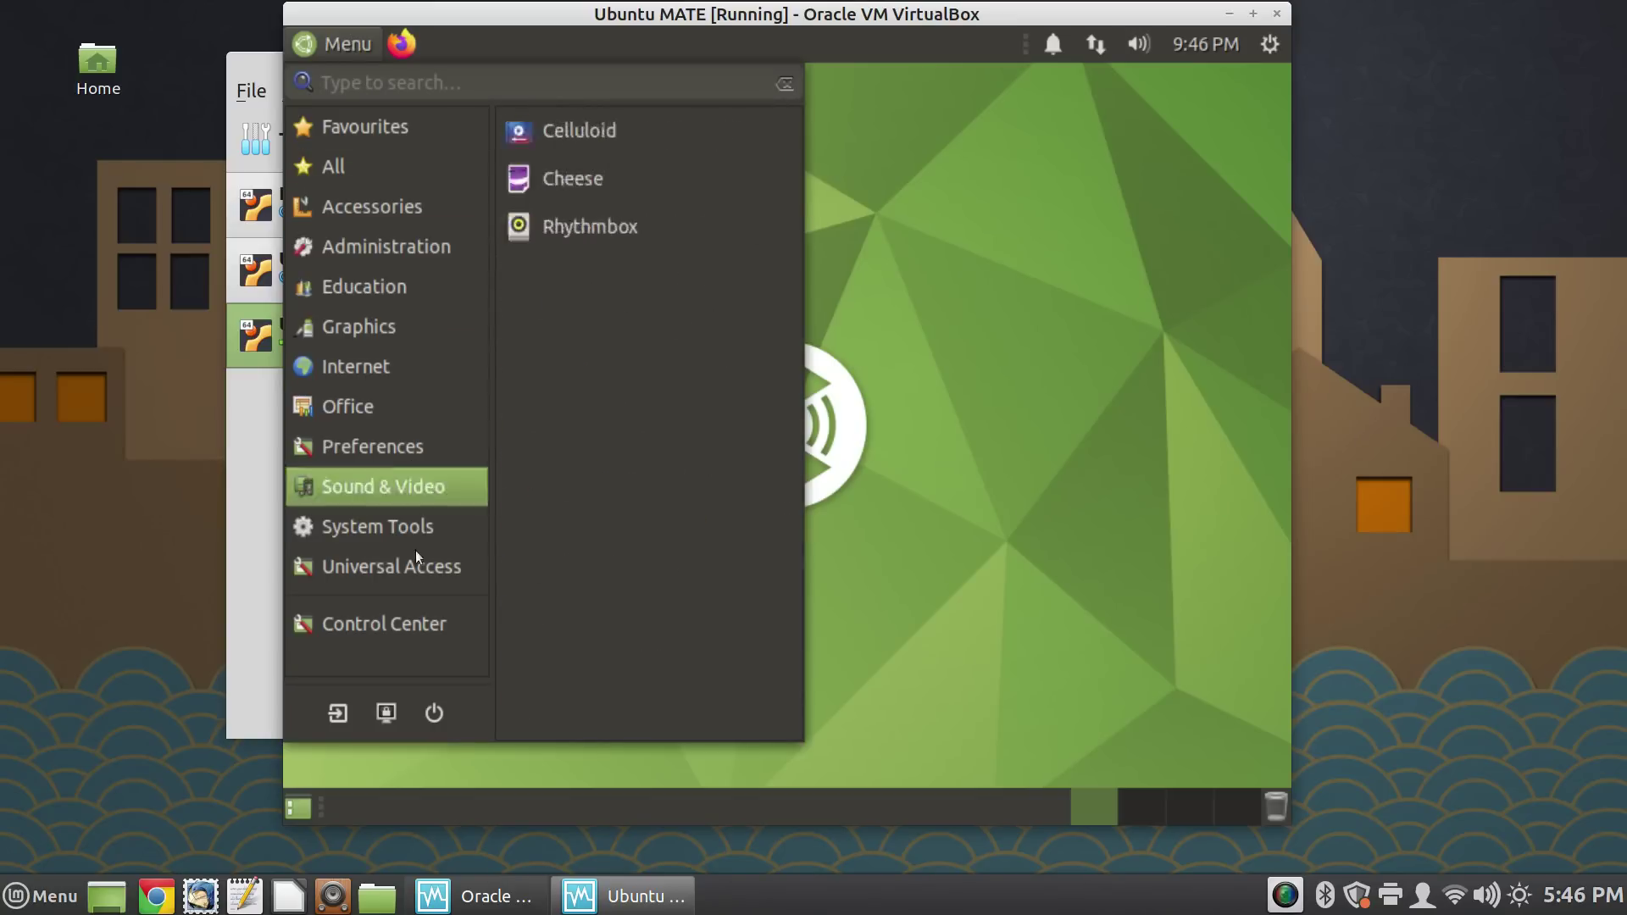
pyautogui.click(400, 622)
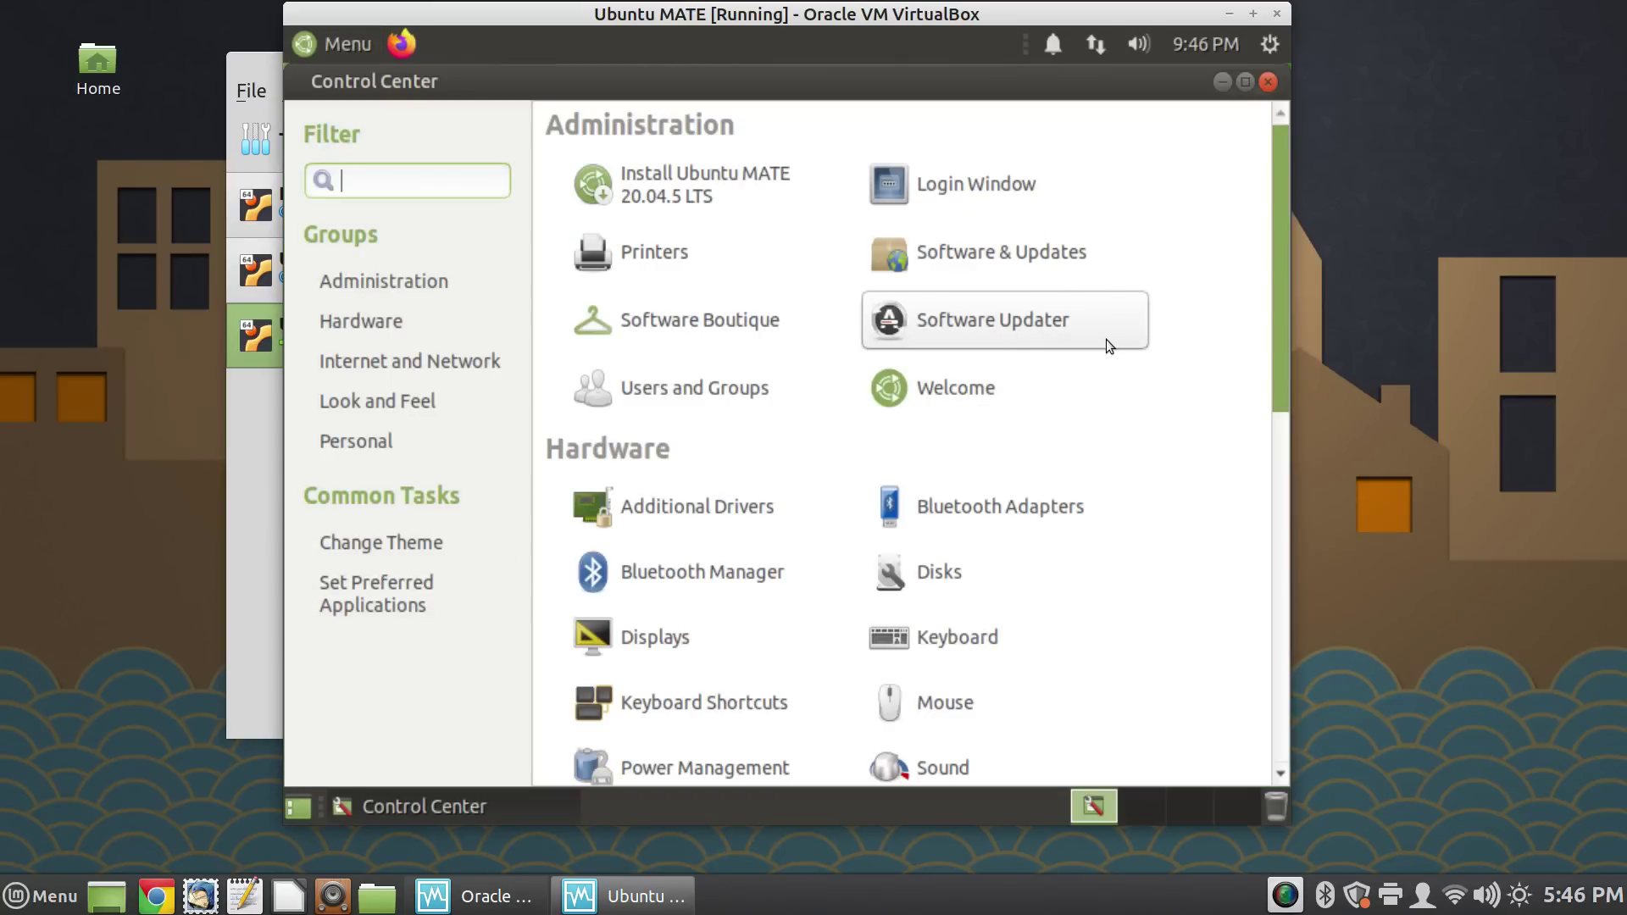
pyautogui.scroll(-2, 1103, 347)
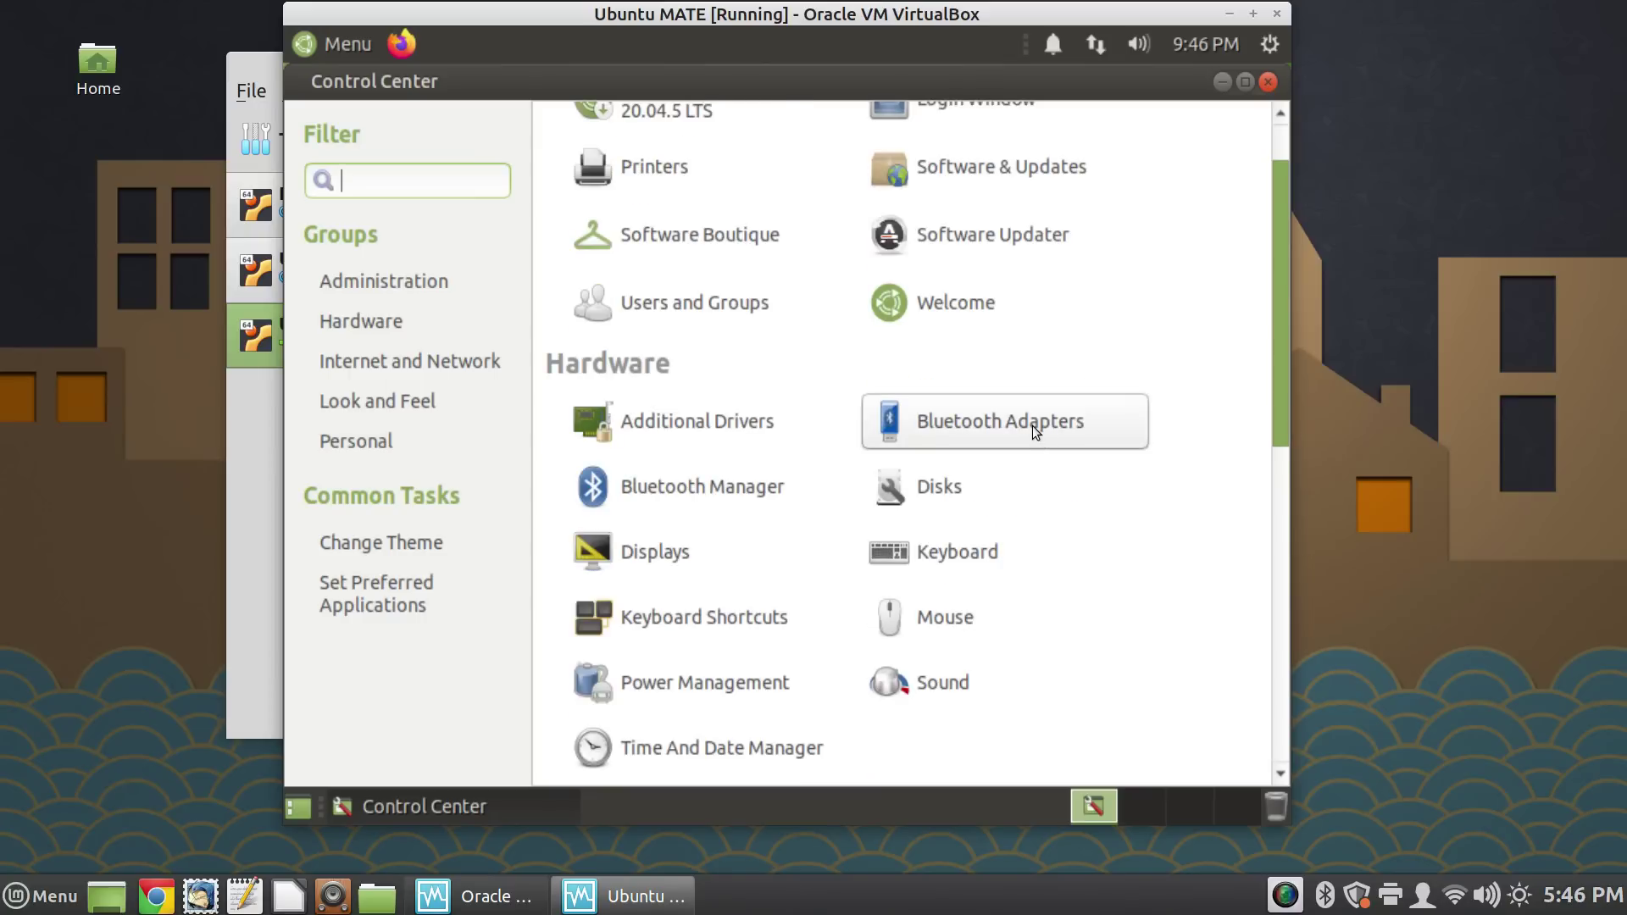
pyautogui.scroll(-2, 1032, 431)
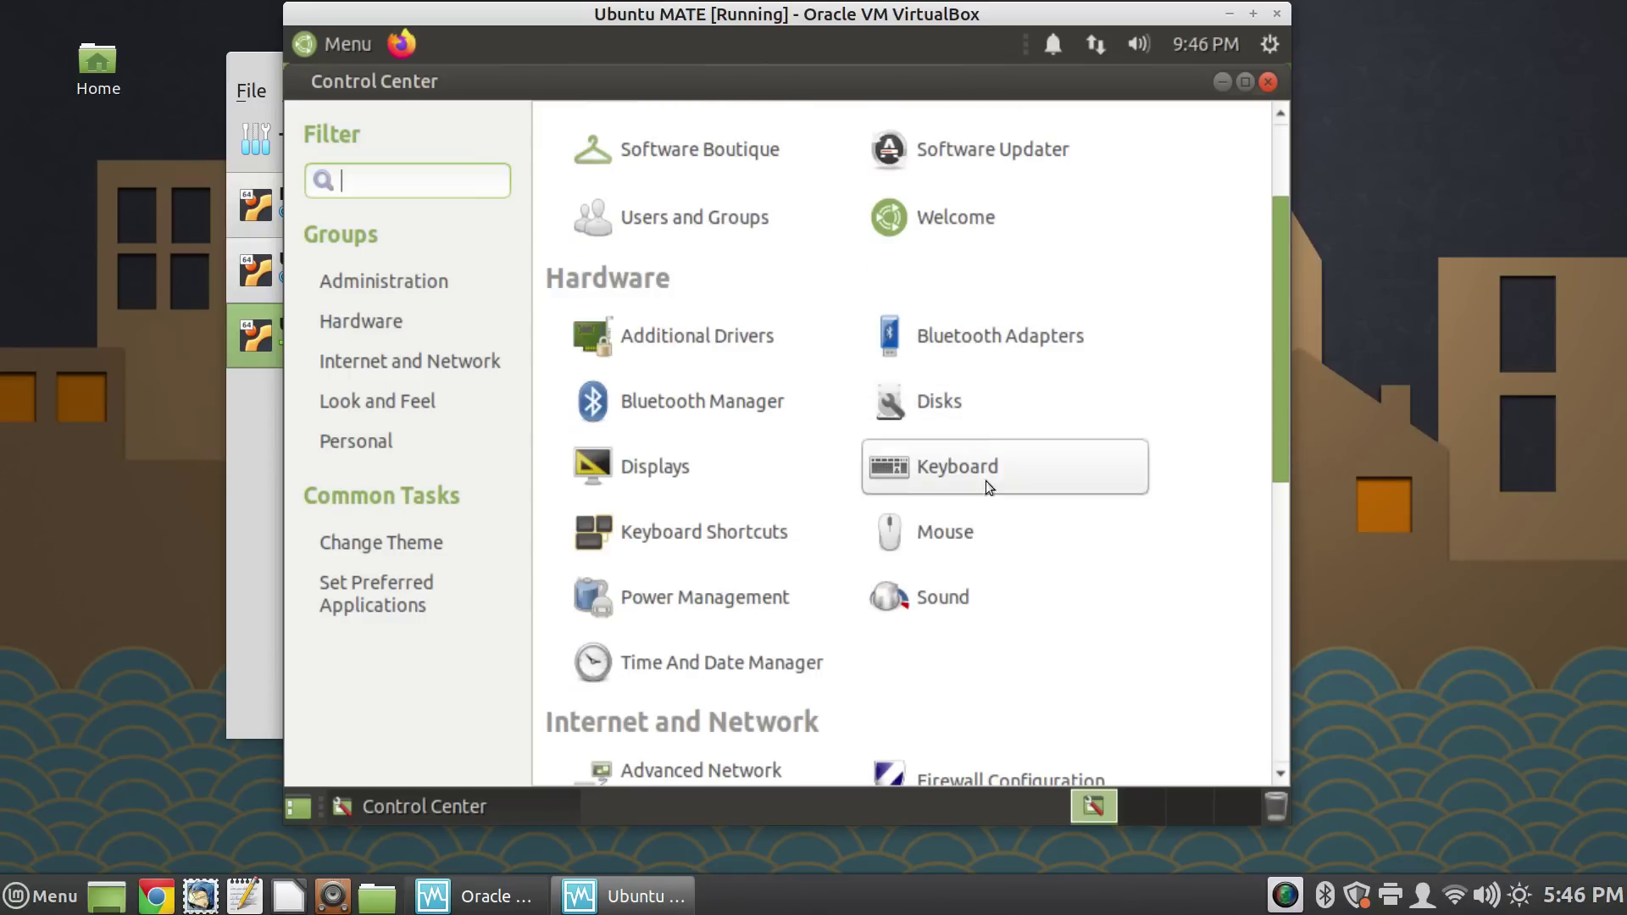
# Step: In Displays, set the resolution to 1280 x 720, apply it and keep the configuration
pyautogui.click(700, 477)
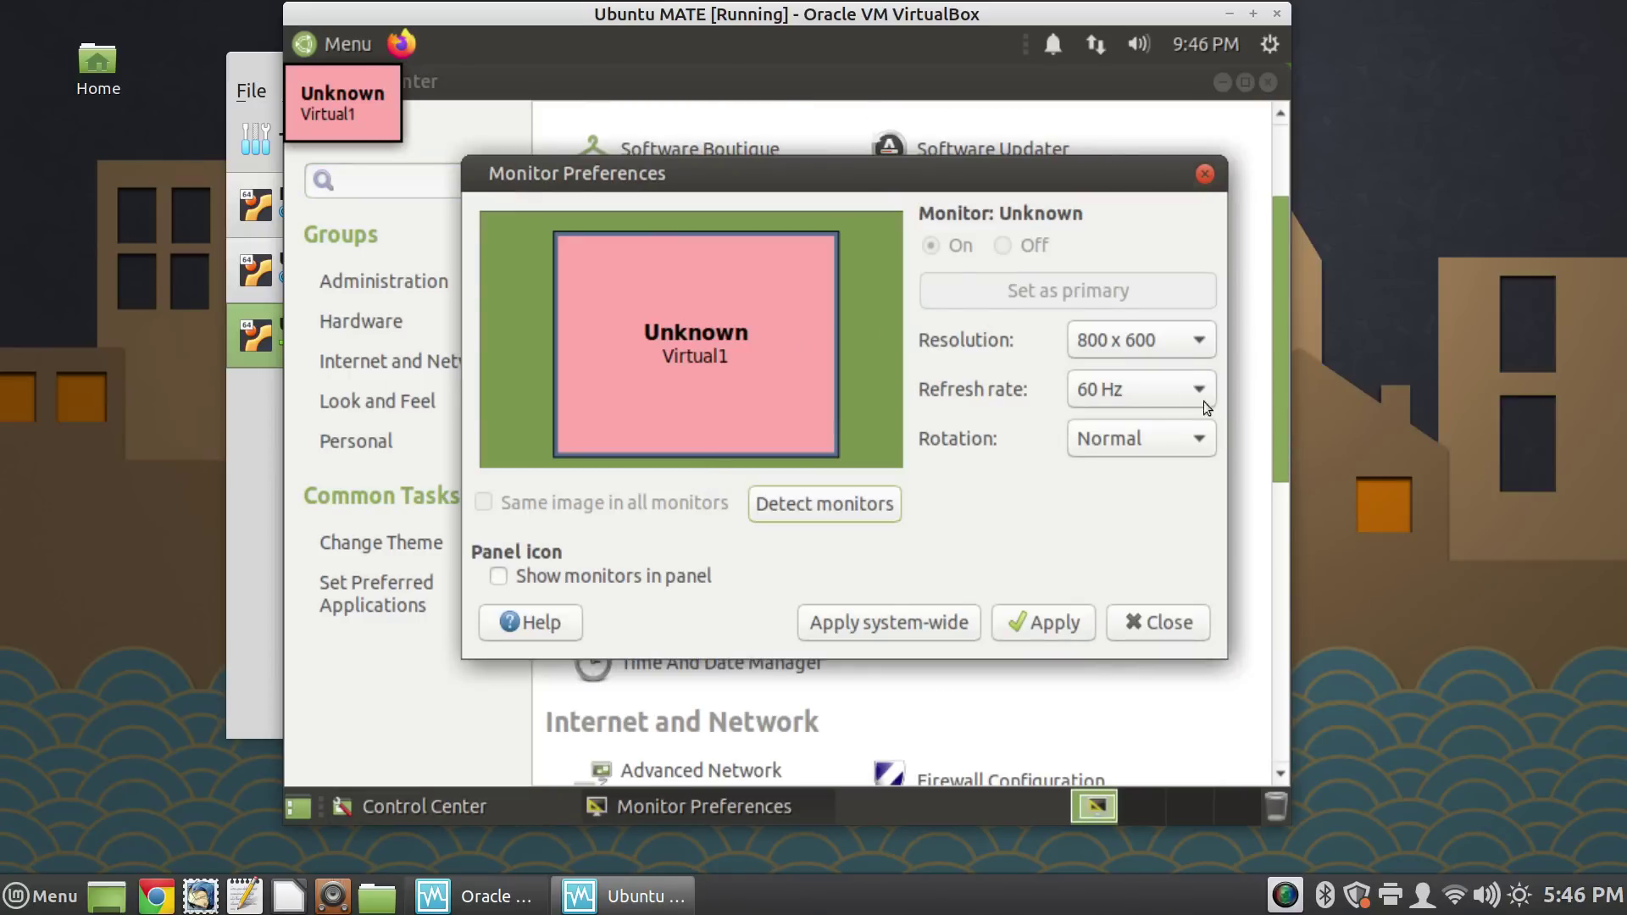
pyautogui.click(1191, 342)
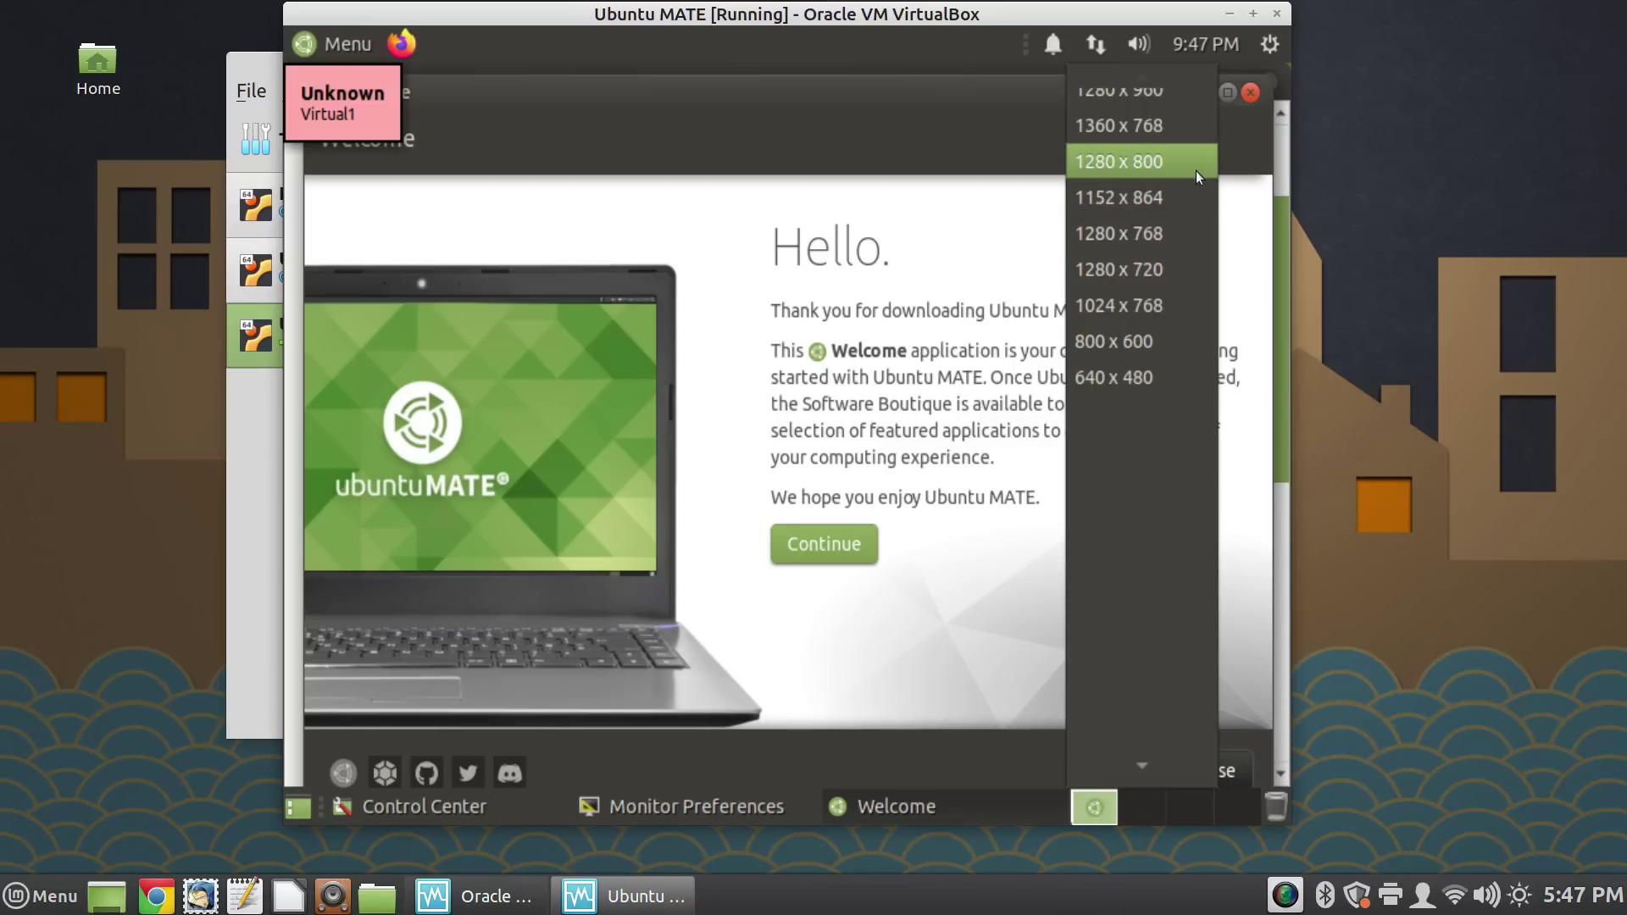
pyautogui.scroll(1, 1197, 173)
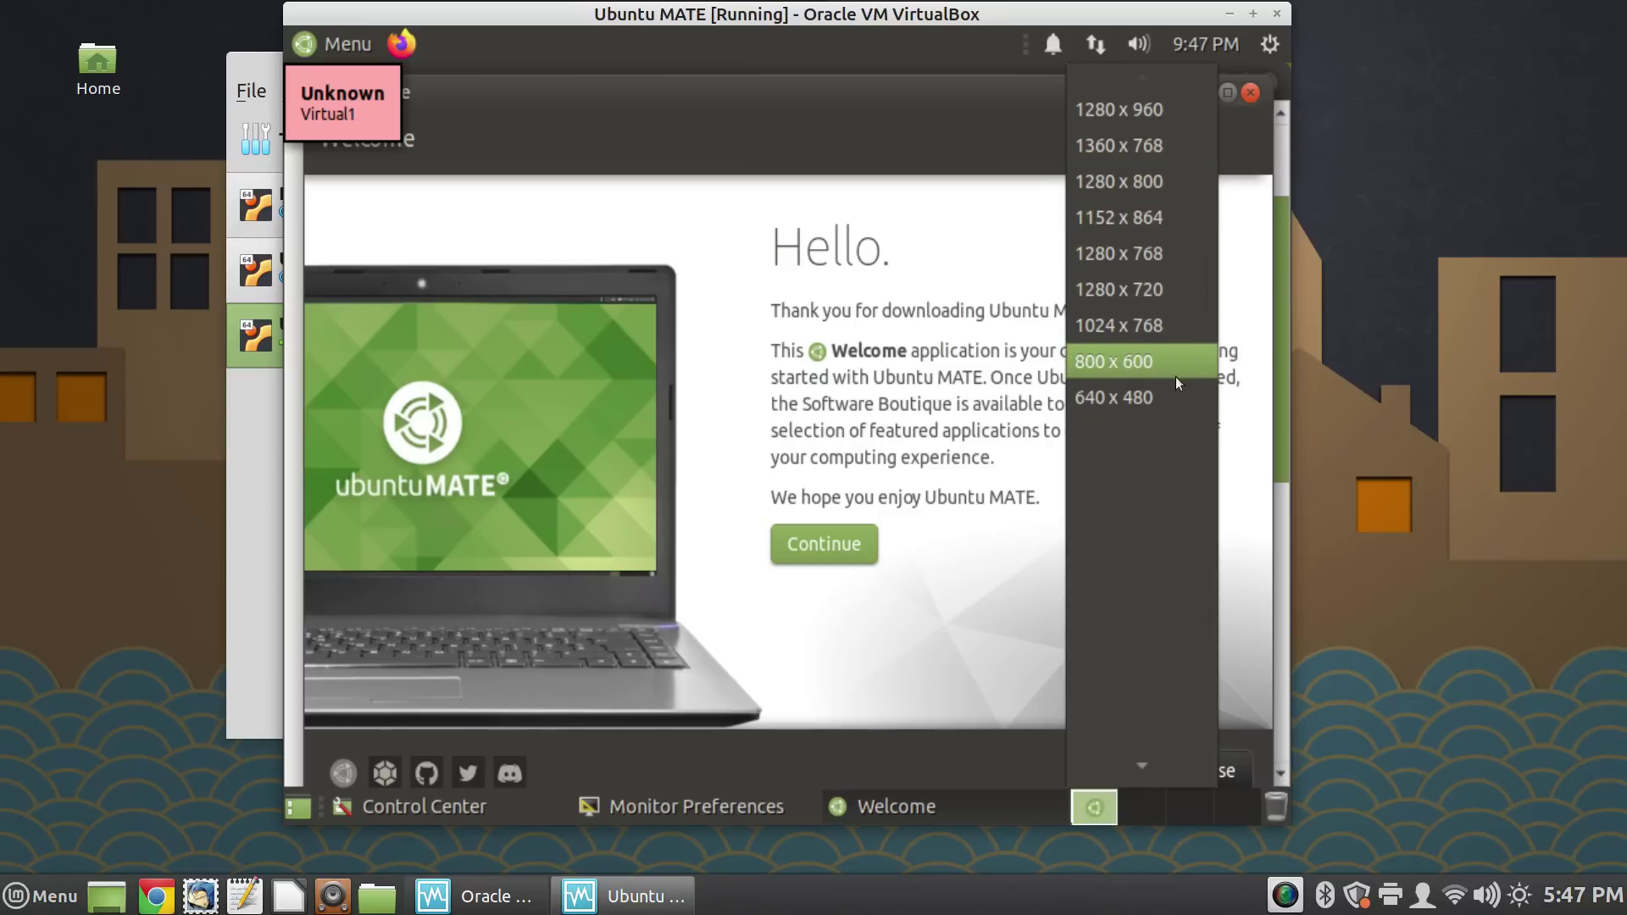
pyautogui.click(1175, 300)
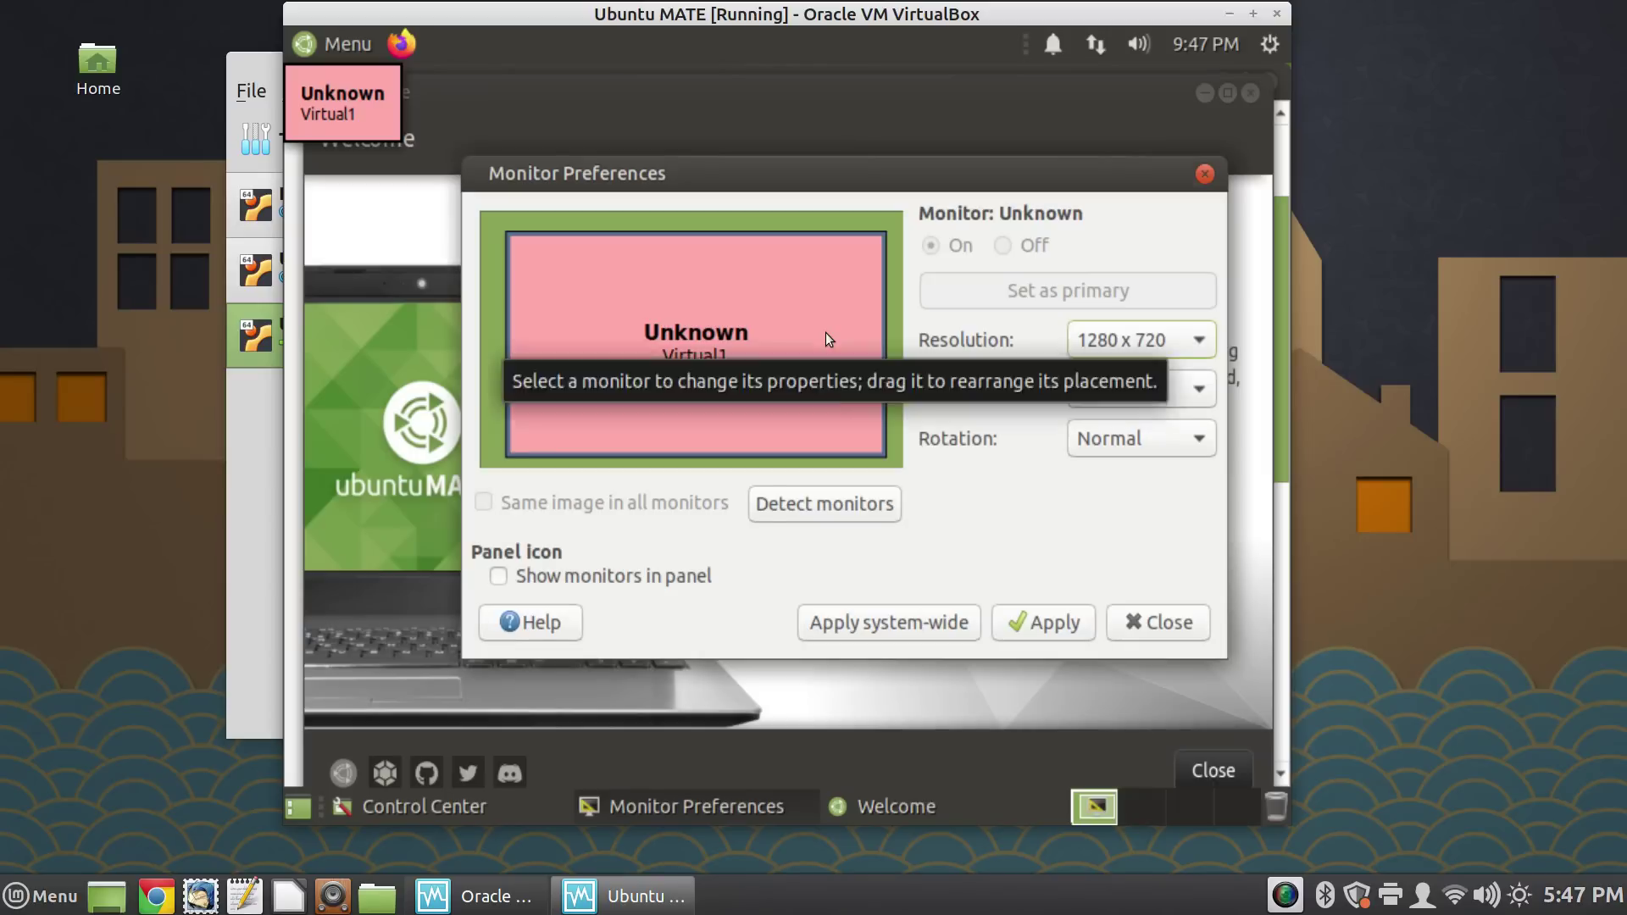
pyautogui.click(1046, 619)
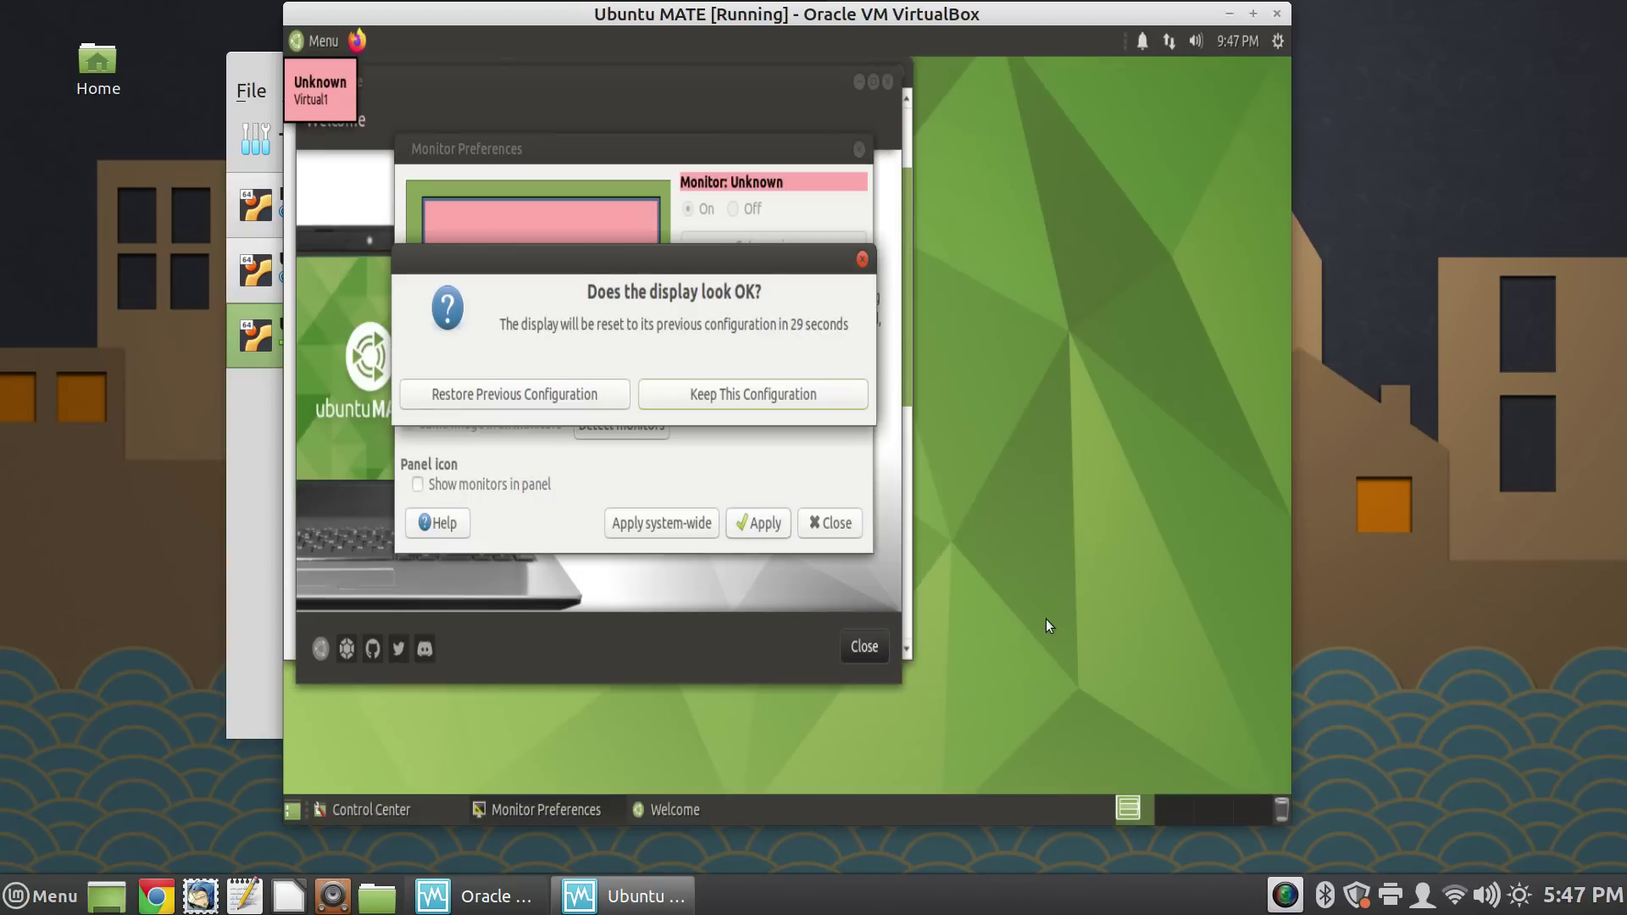
pyautogui.click(775, 399)
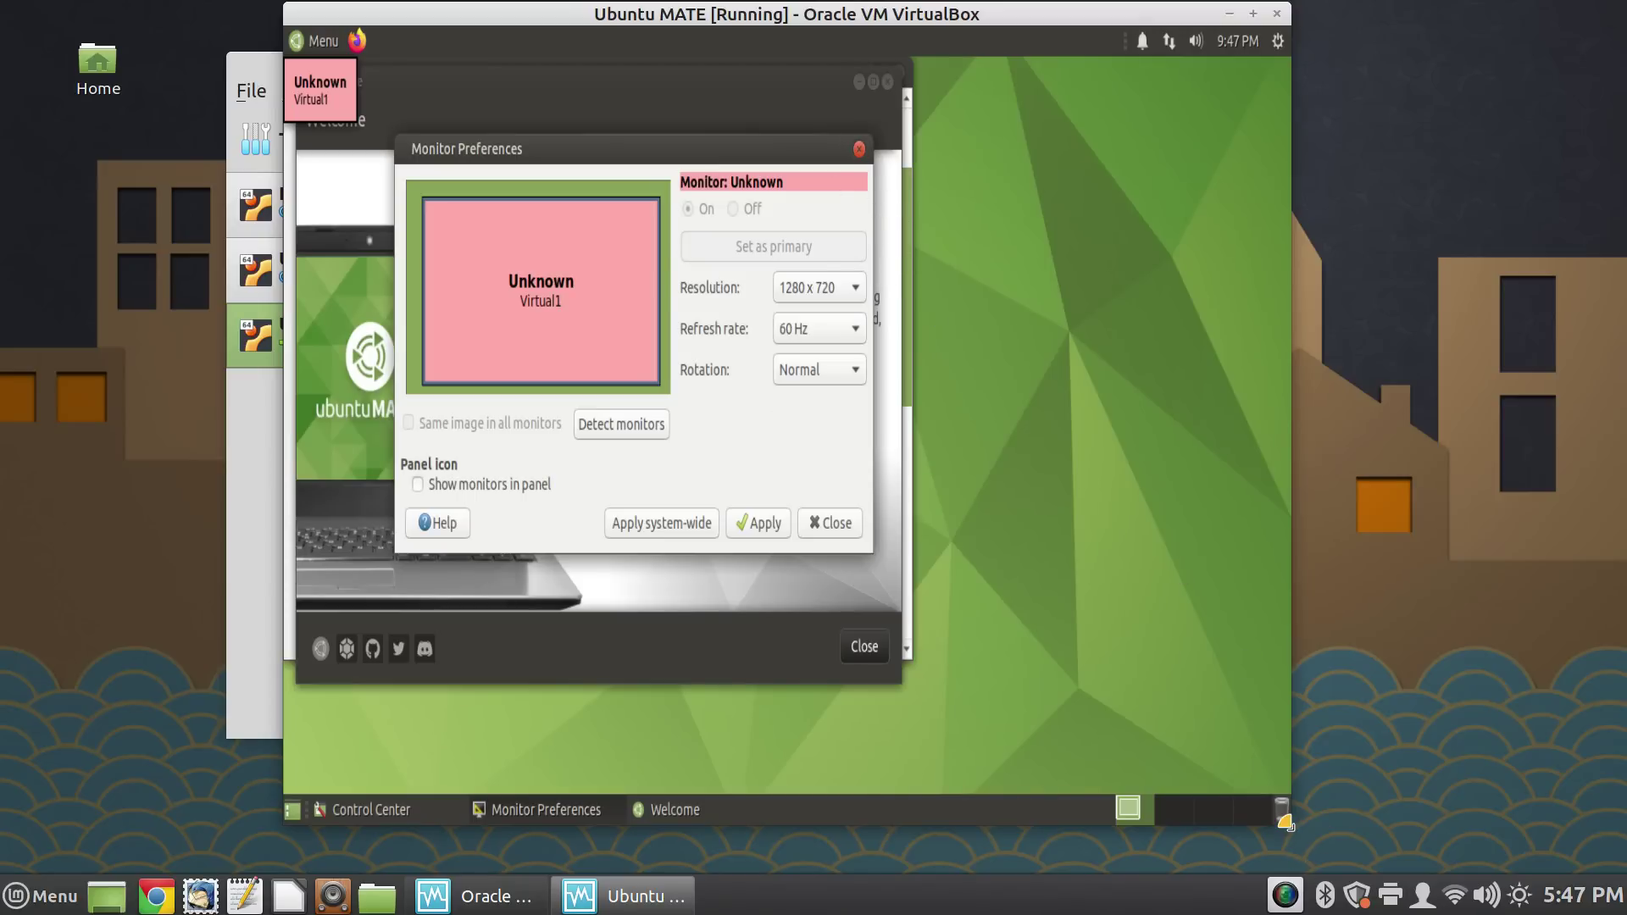
# Step: Enlarge the VirtualBox VM window and bring it back into focus
pyautogui.moveTo(1286, 825); pyautogui.dragTo(1505, 841)
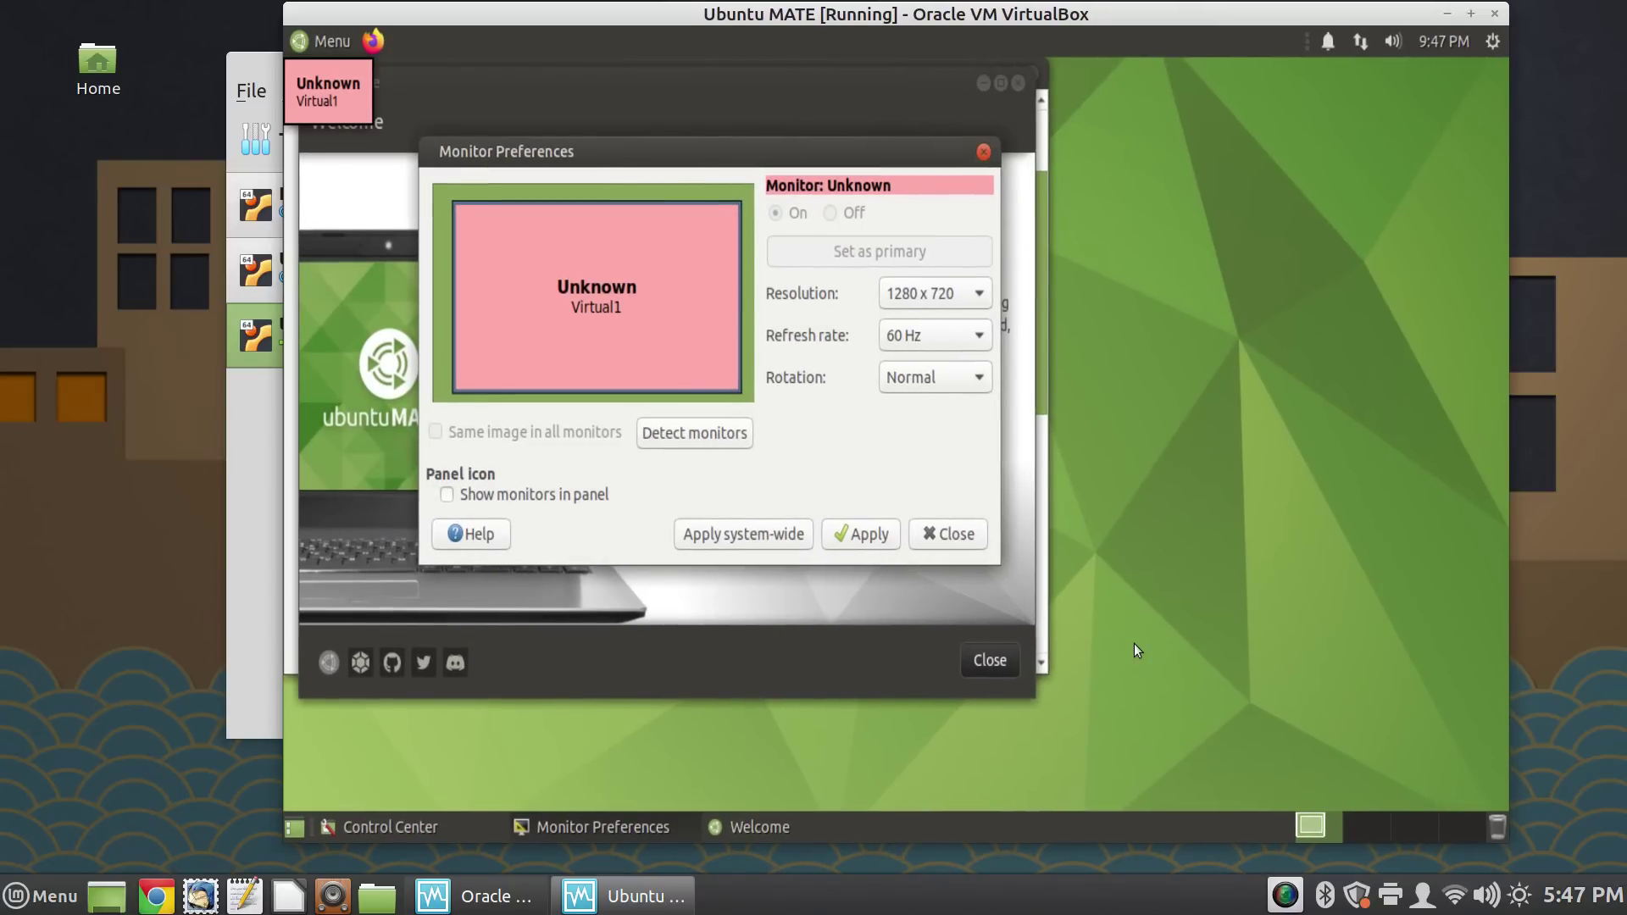
pyautogui.click(1592, 258)
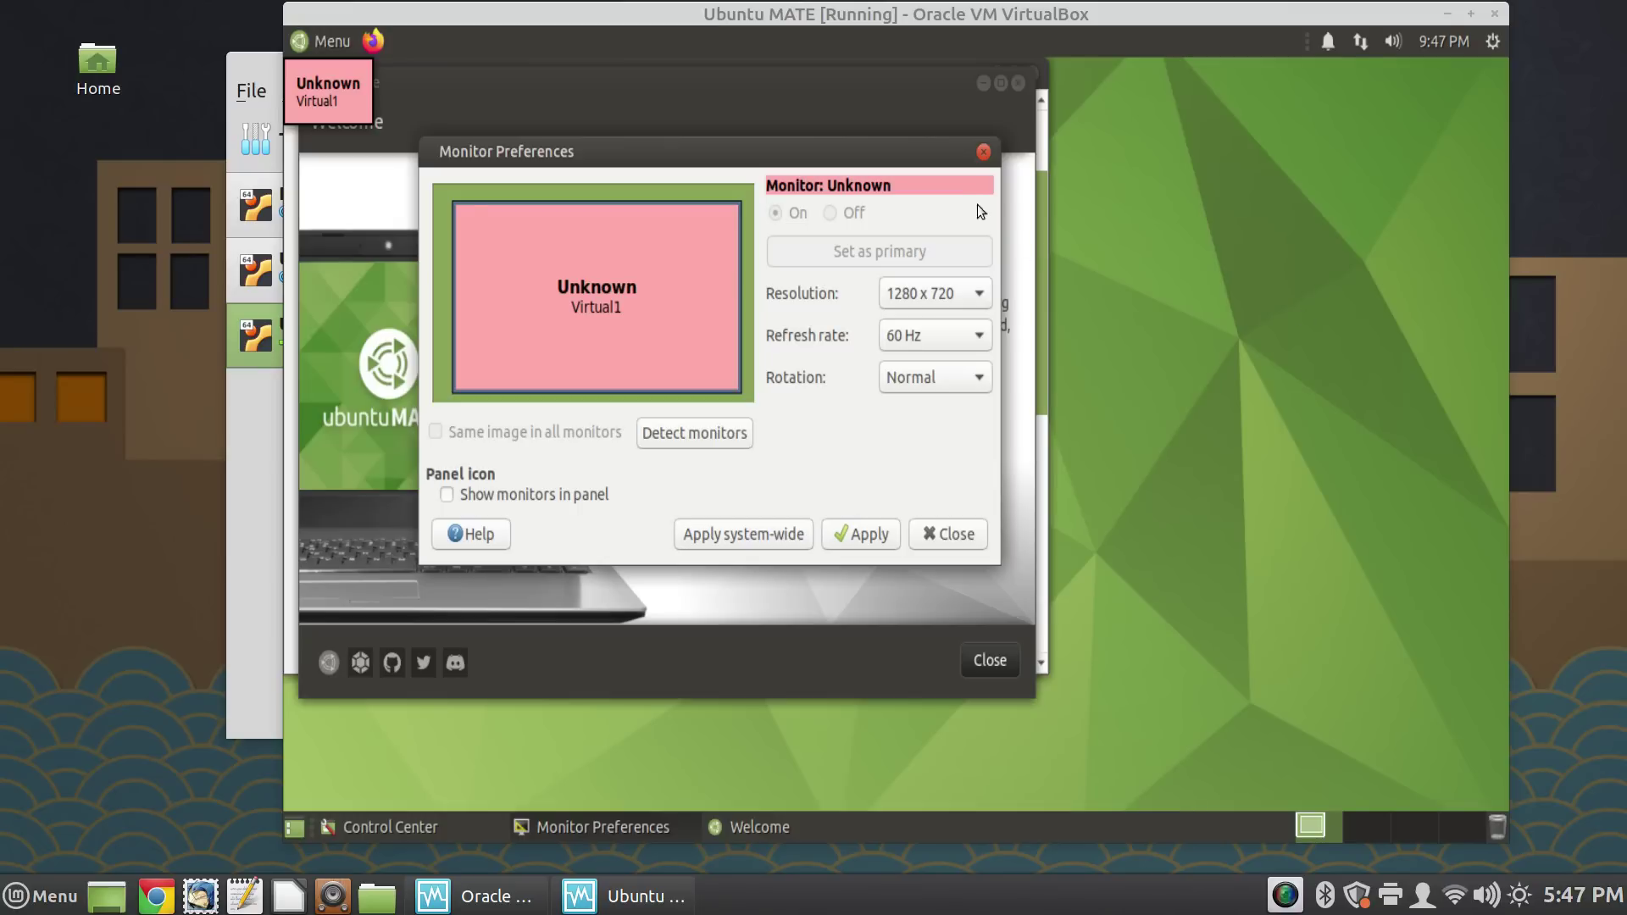
pyautogui.click(1172, 208)
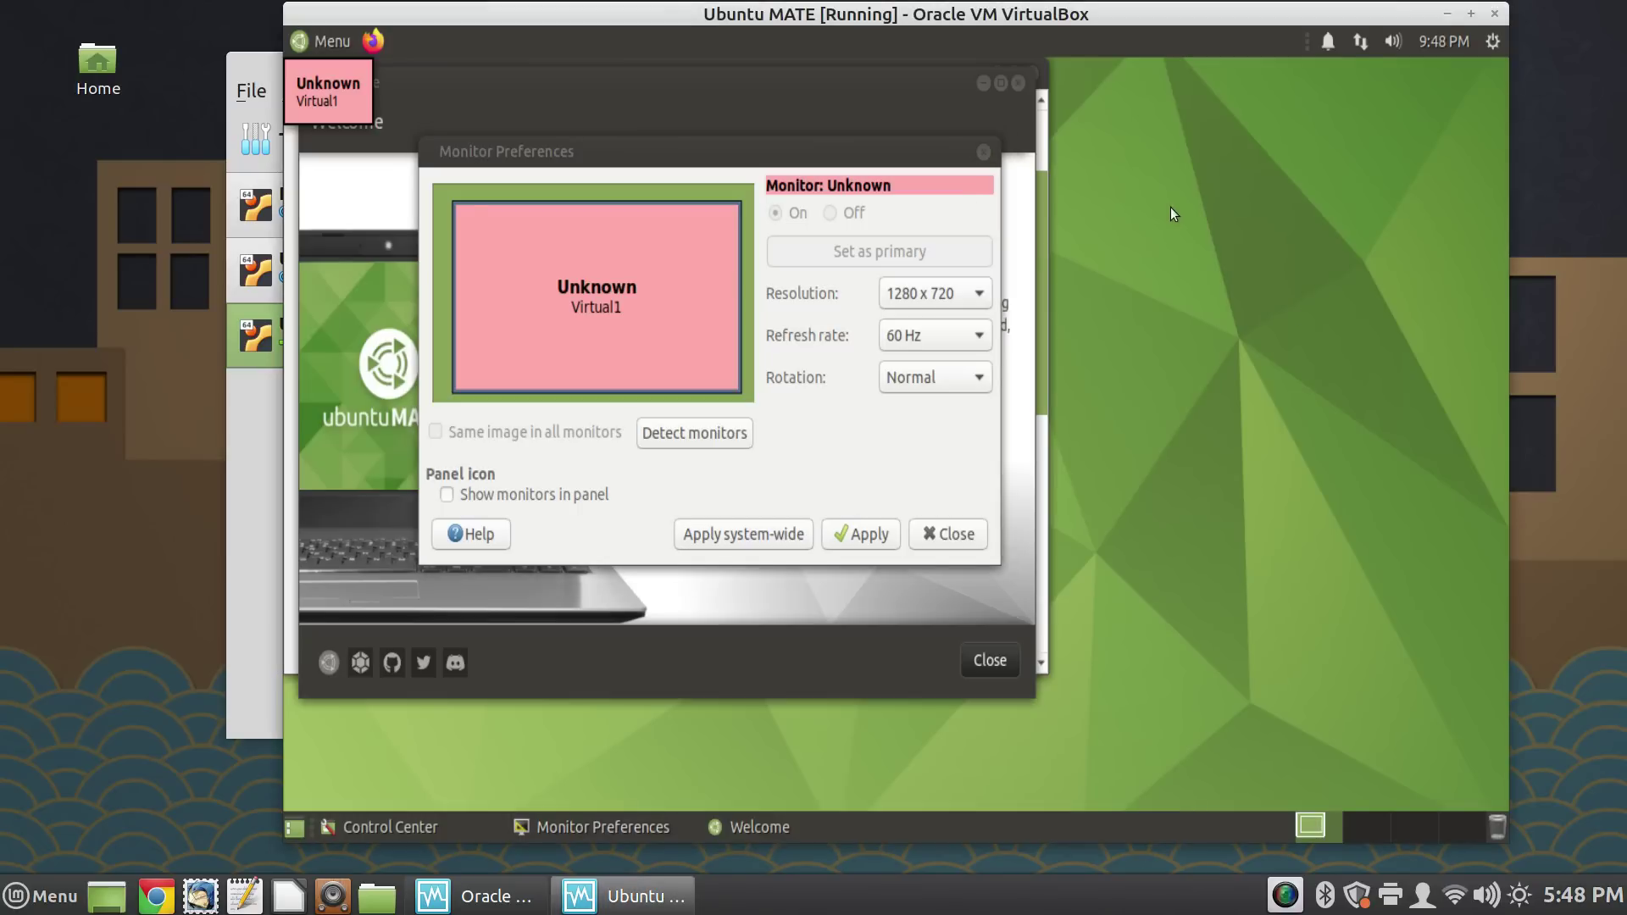
# Step: Leave scaled mode with Right Ctrl+C, then apply and keep a 1280 x 800 resolution
pyautogui.press('Control_R+c')
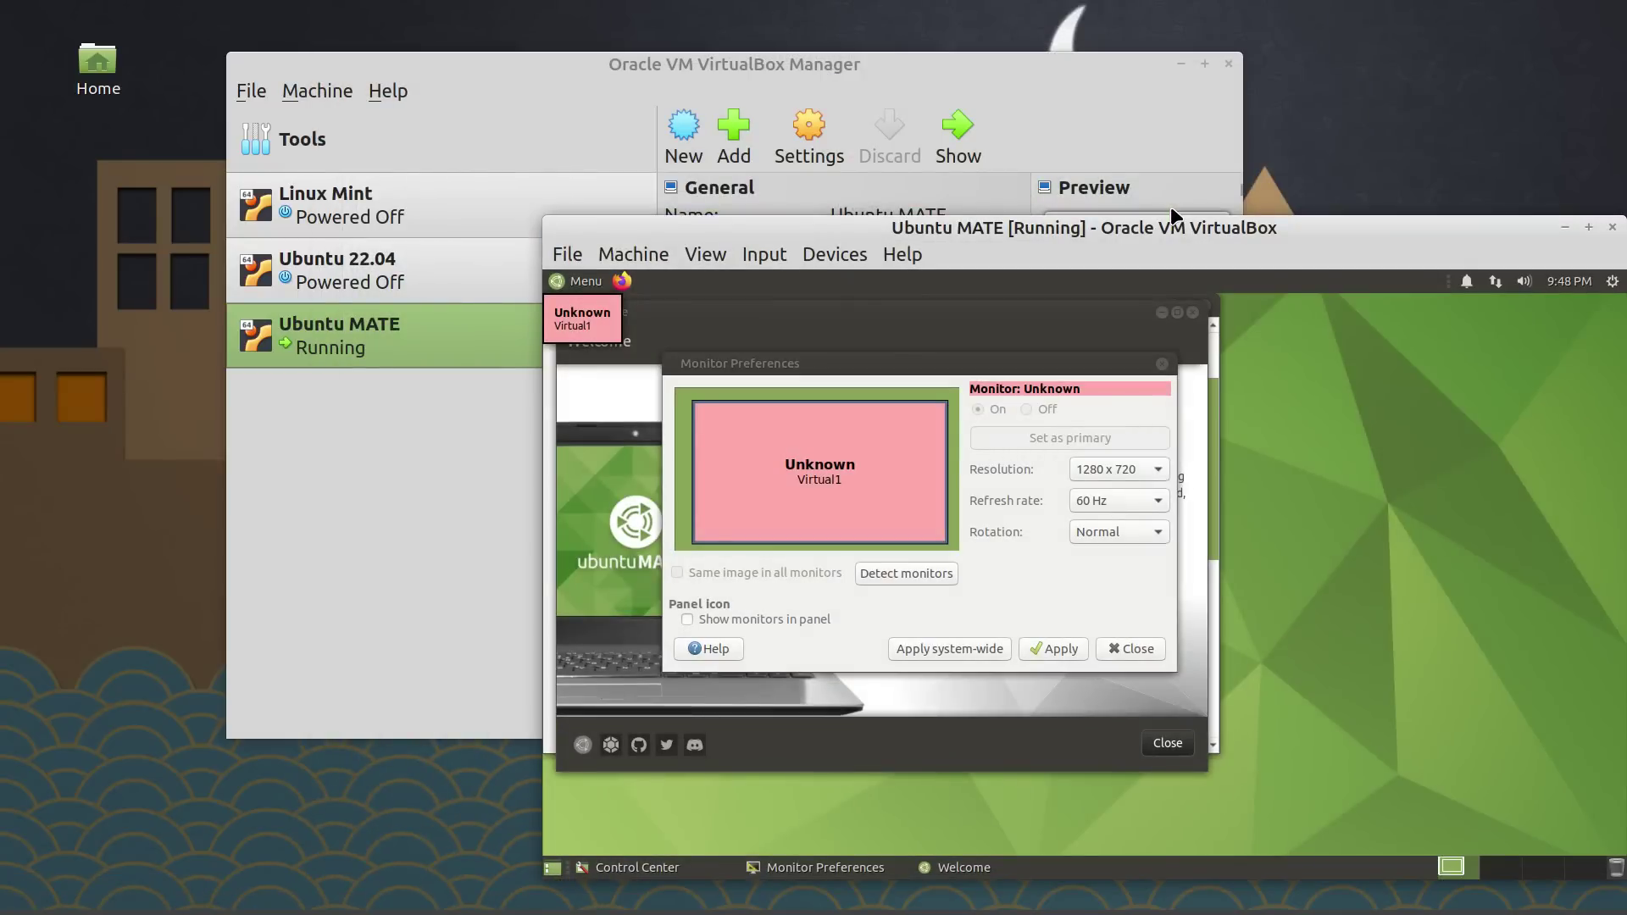
pyautogui.moveTo(1182, 226); pyautogui.dragTo(822, 88)
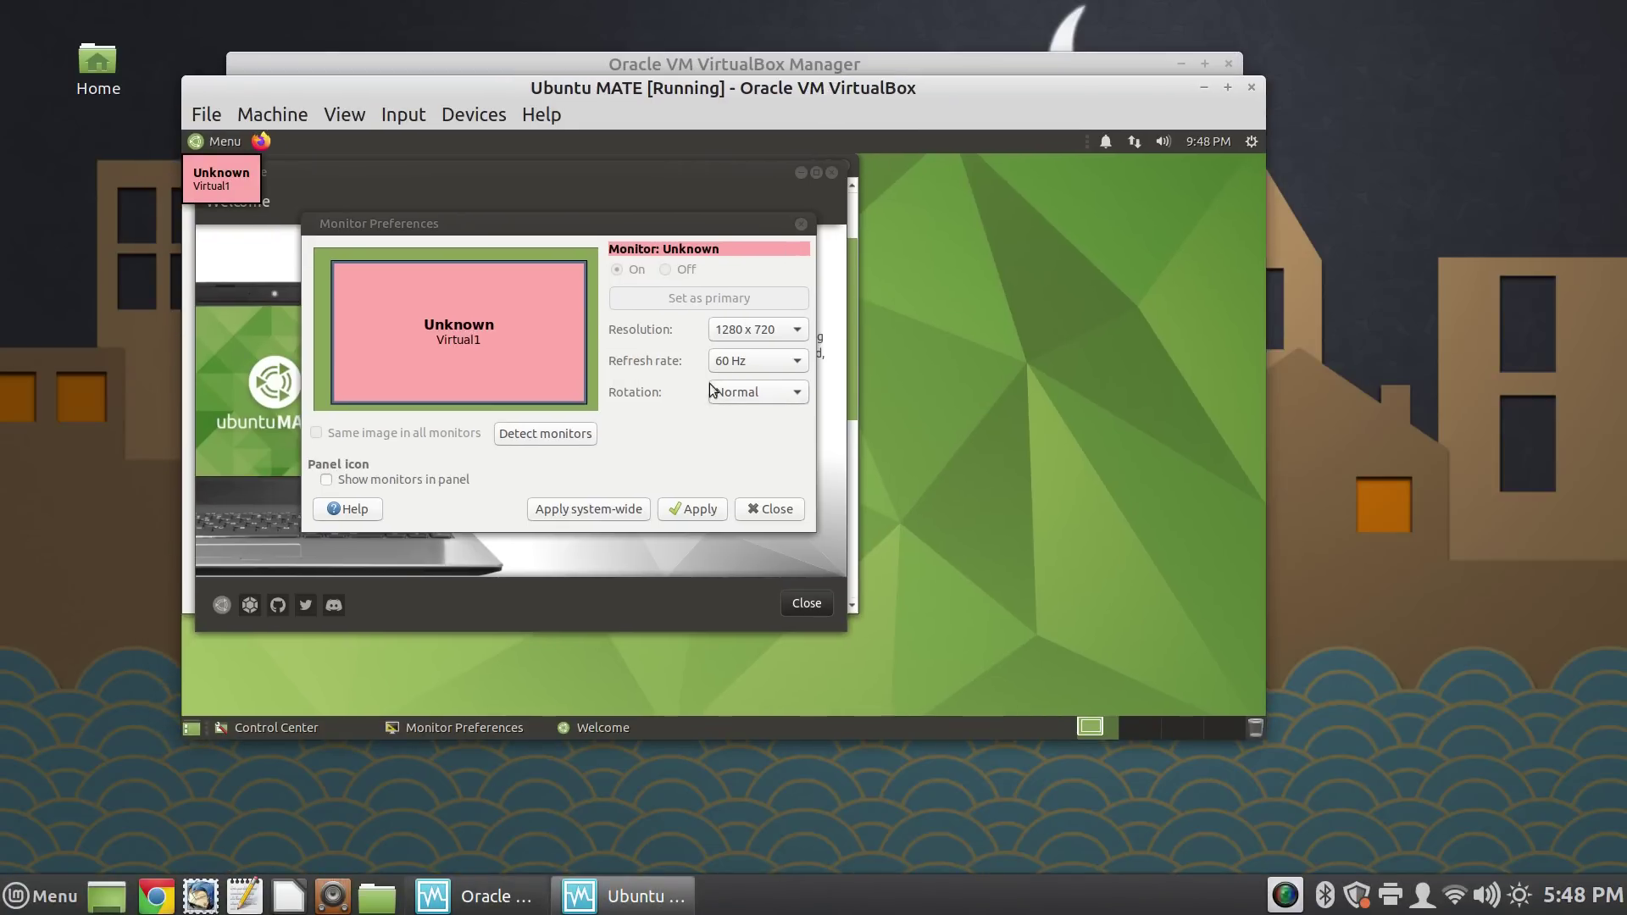
pyautogui.click(790, 332)
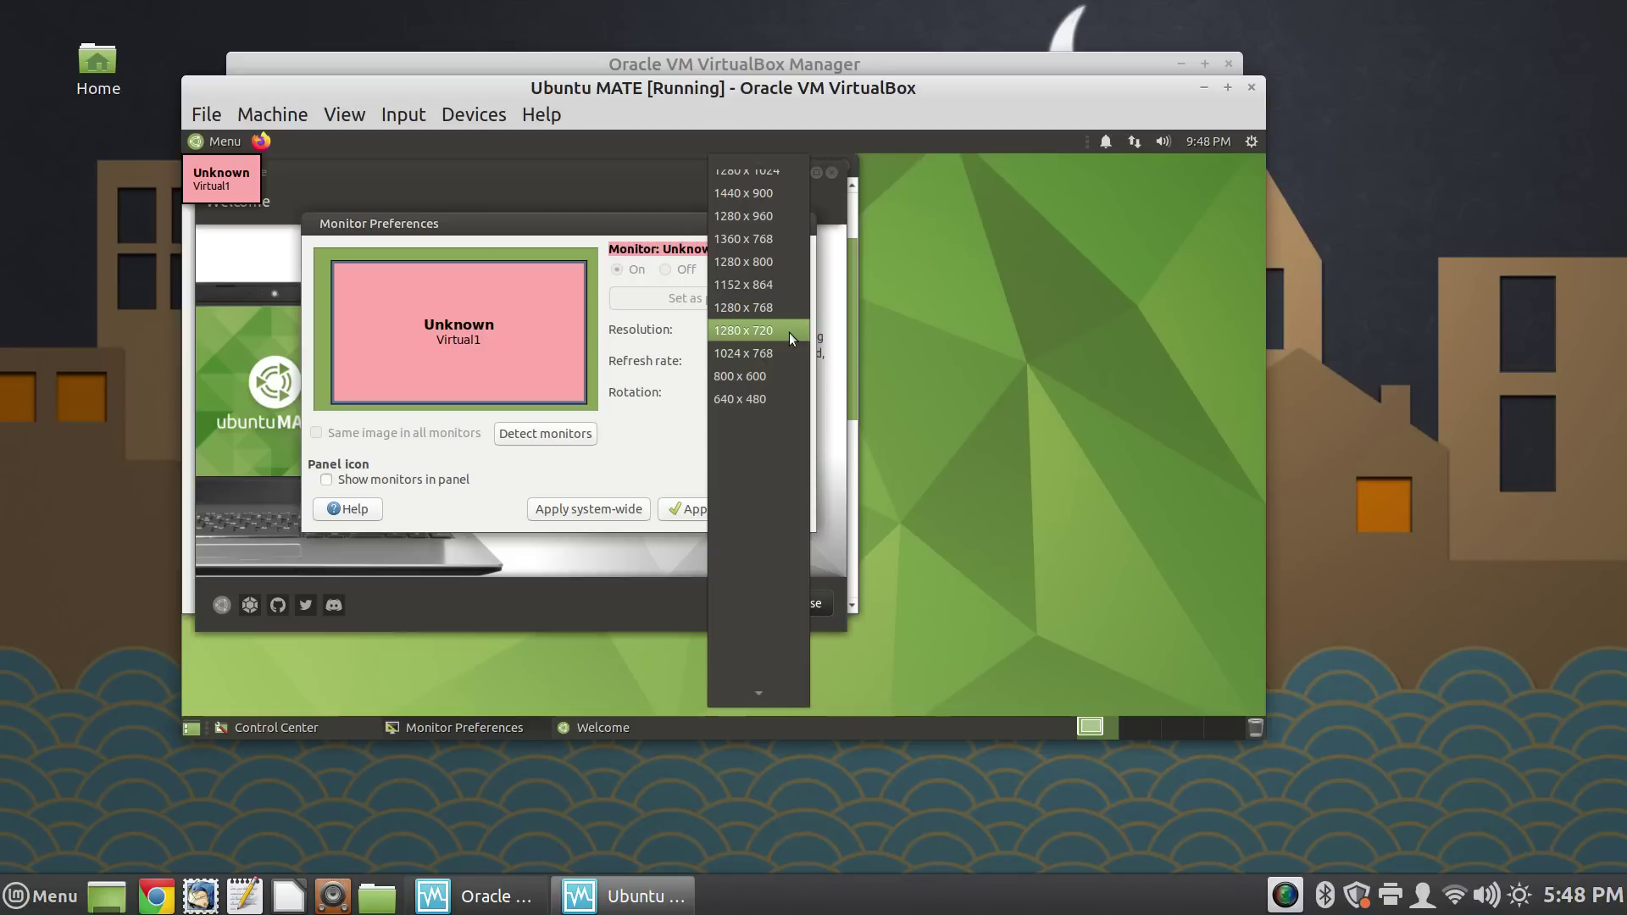
pyautogui.click(785, 263)
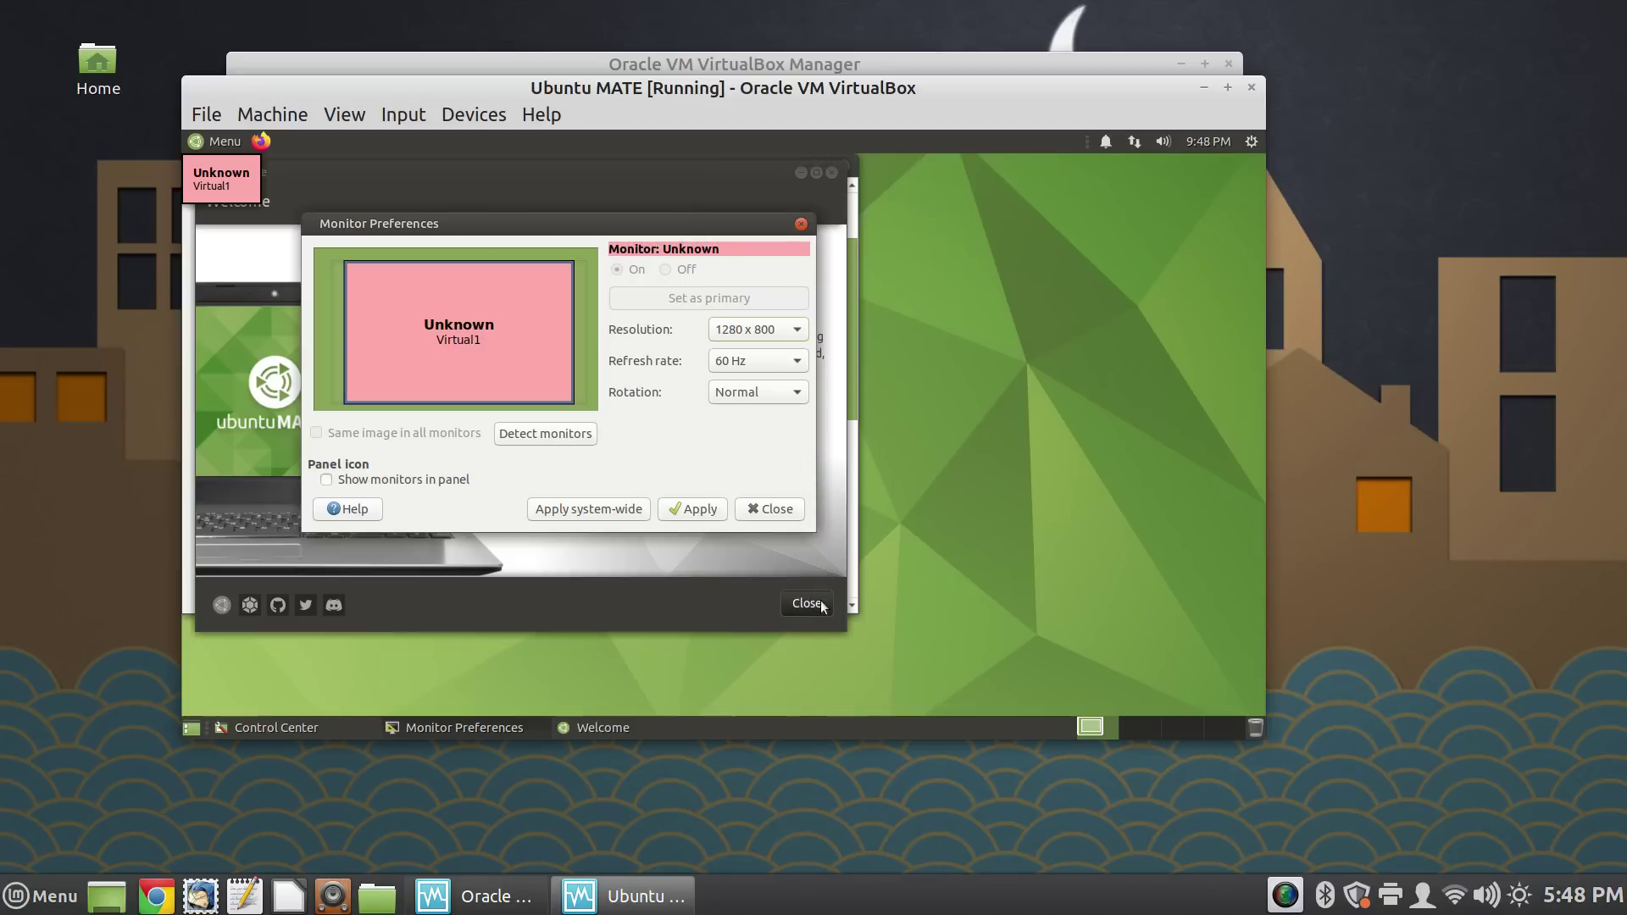
pyautogui.click(702, 512)
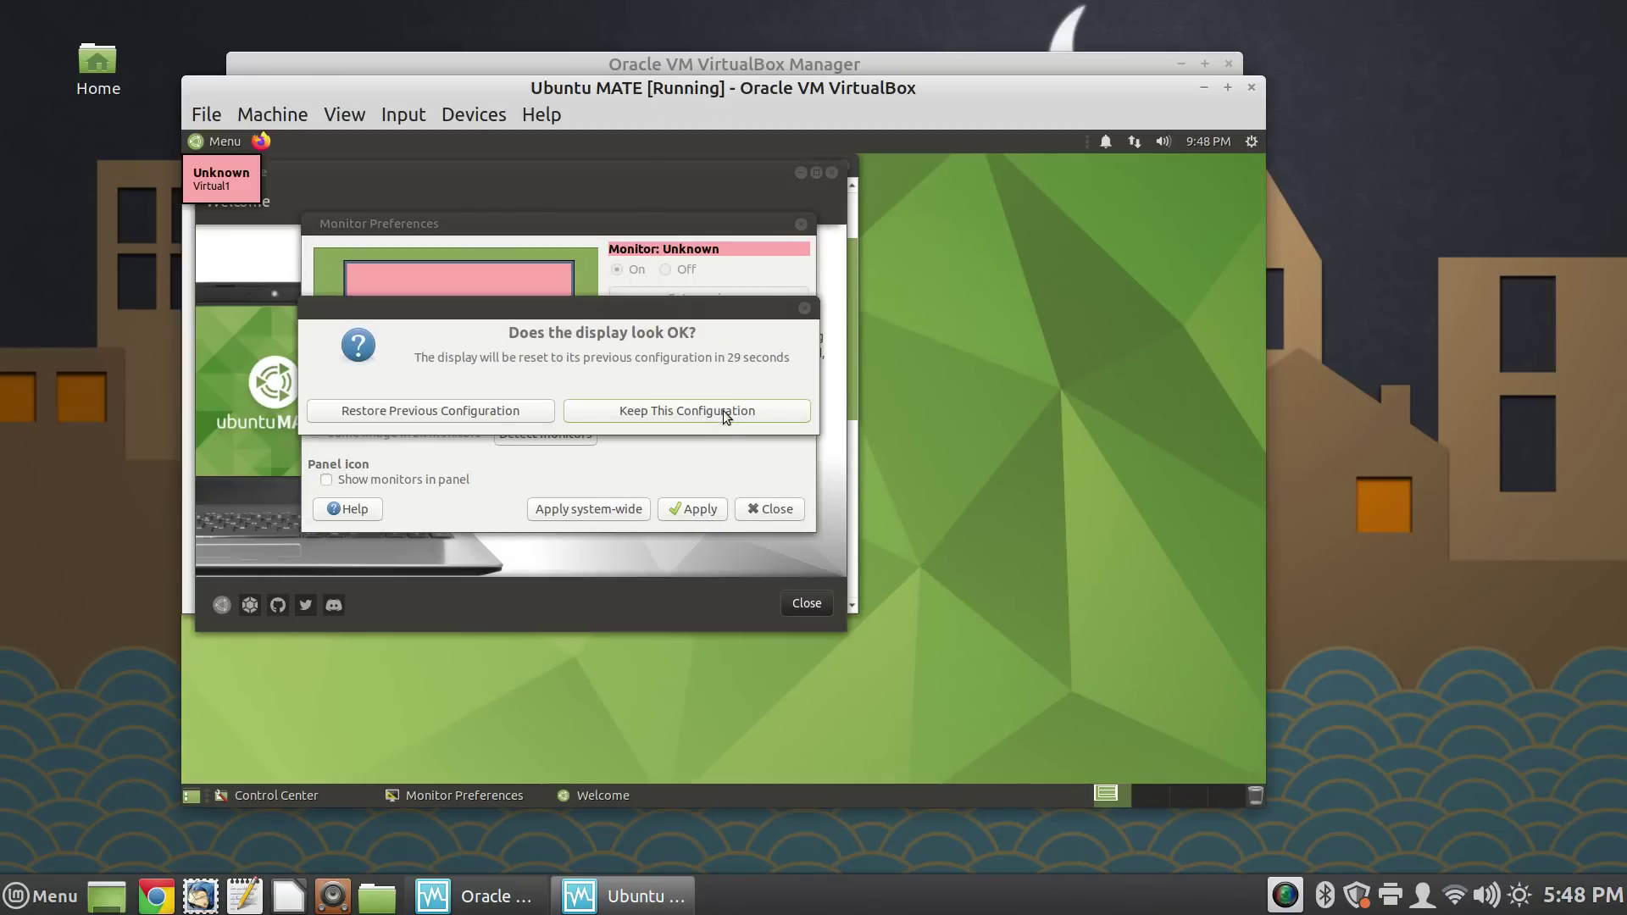
pyautogui.click(724, 410)
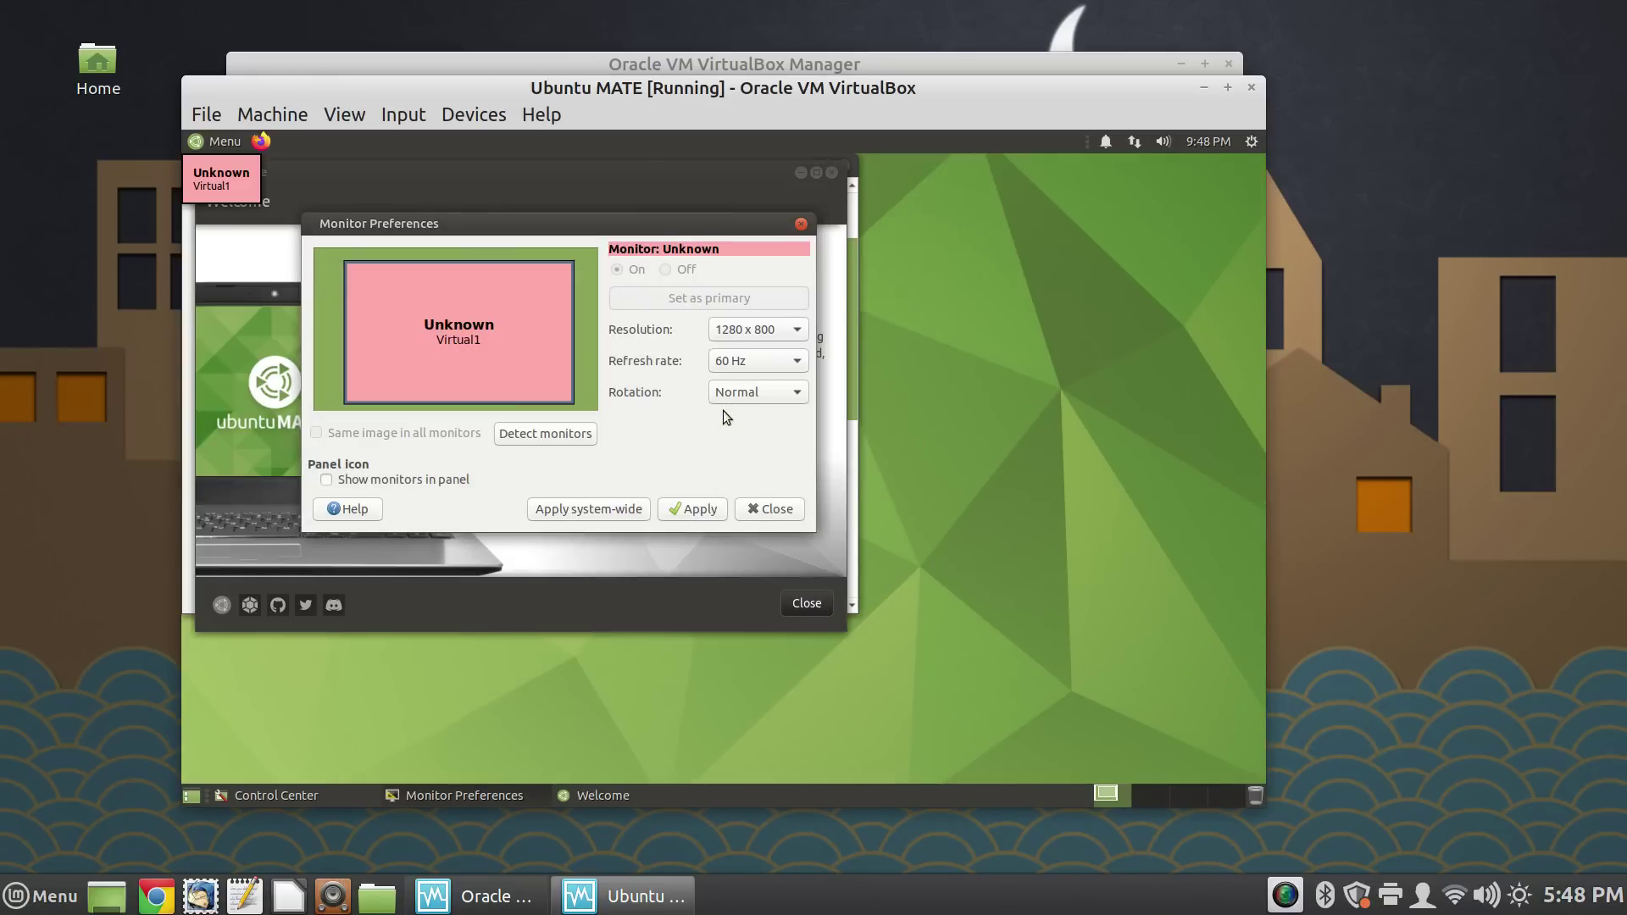
pyautogui.click(707, 510)
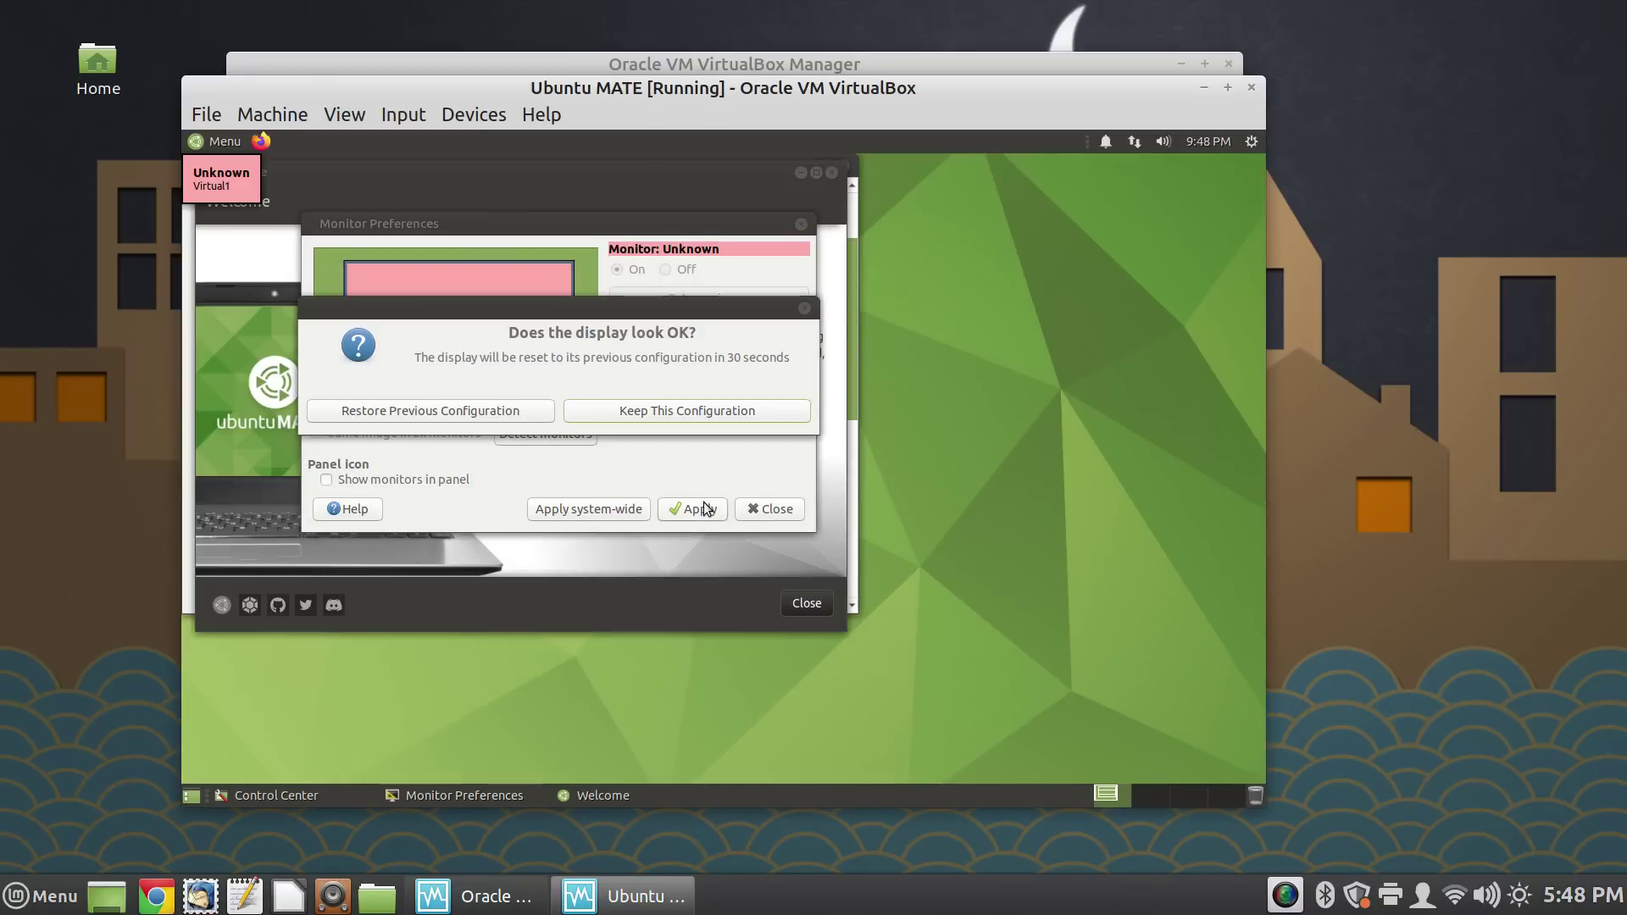
pyautogui.click(722, 412)
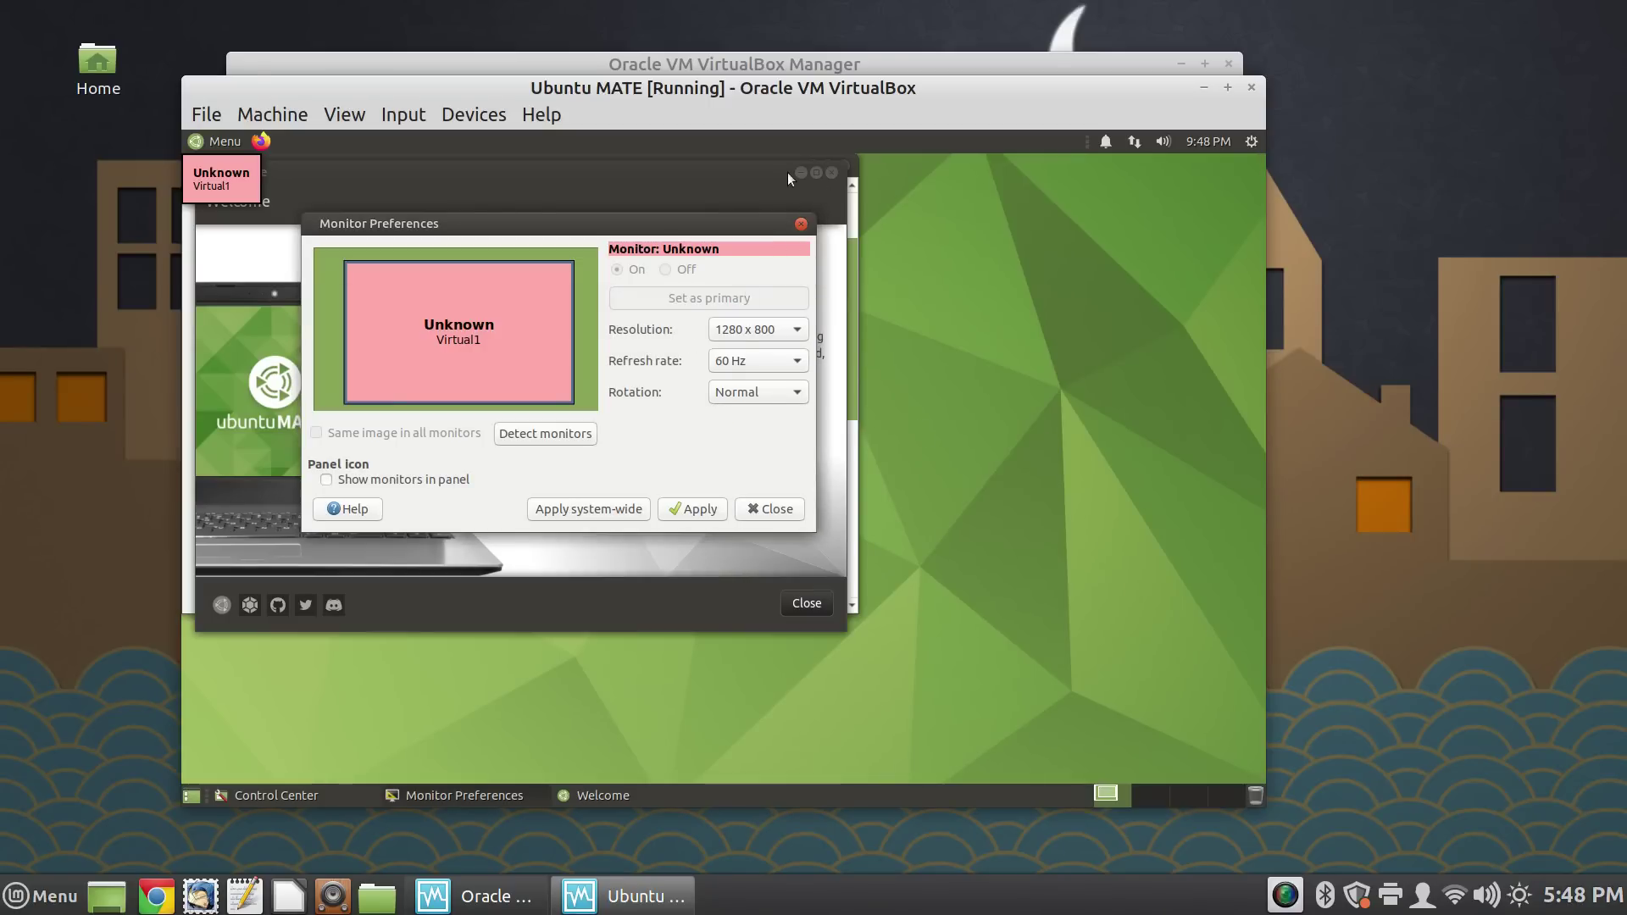
# Step: Switch the resolution to 1440 x 900, apply it and keep the configuration
pyautogui.click(802, 328)
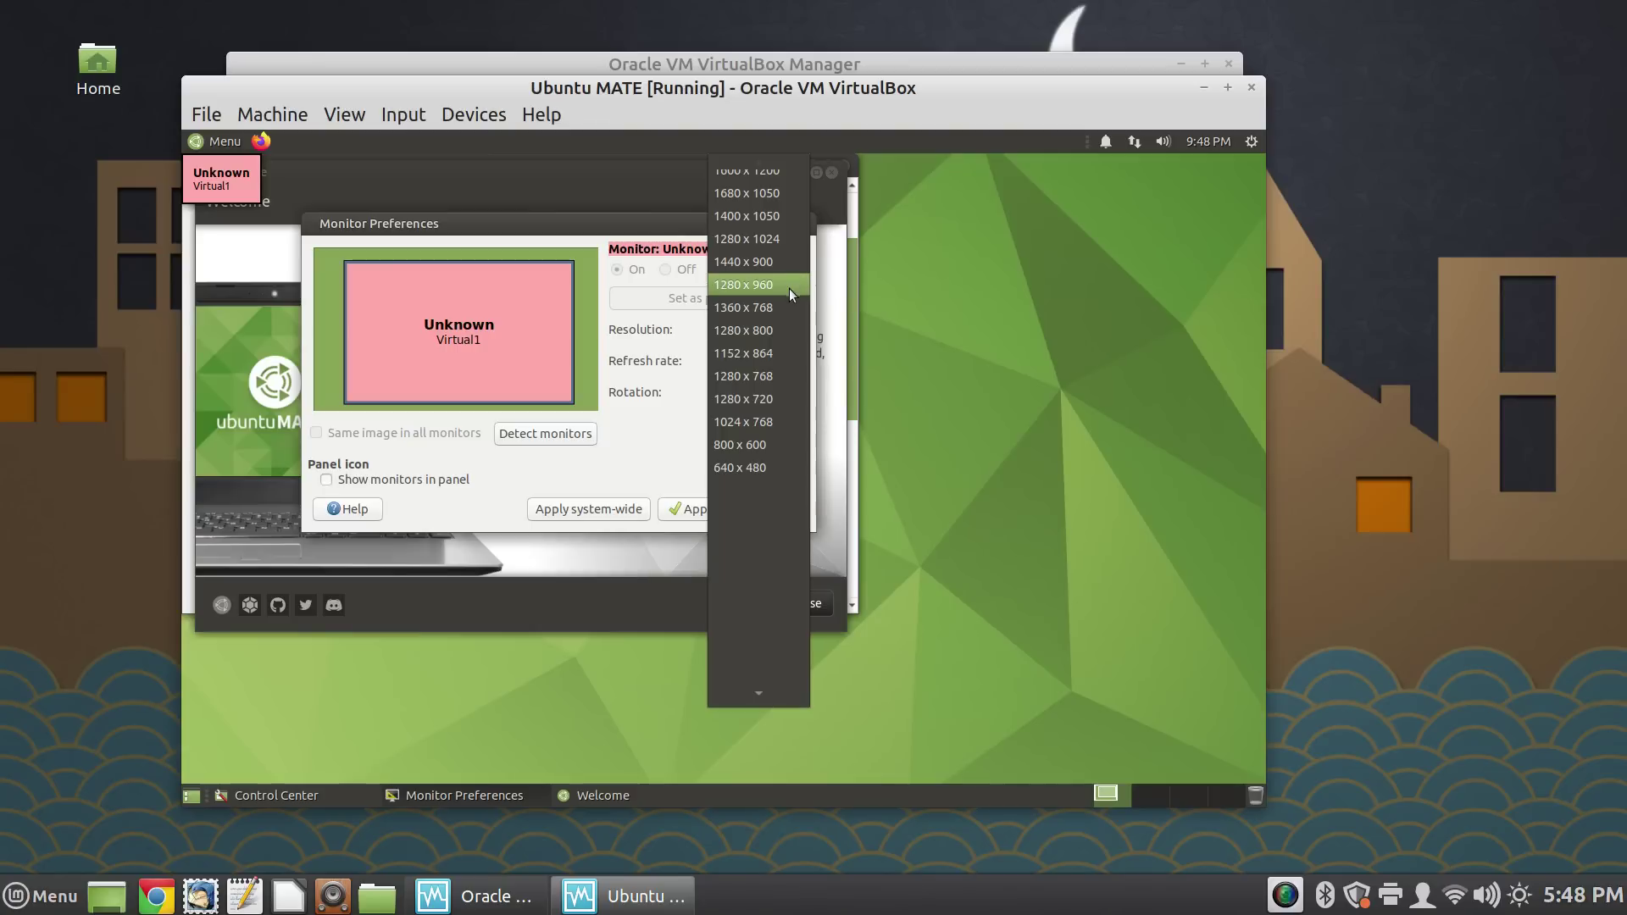
pyautogui.click(785, 263)
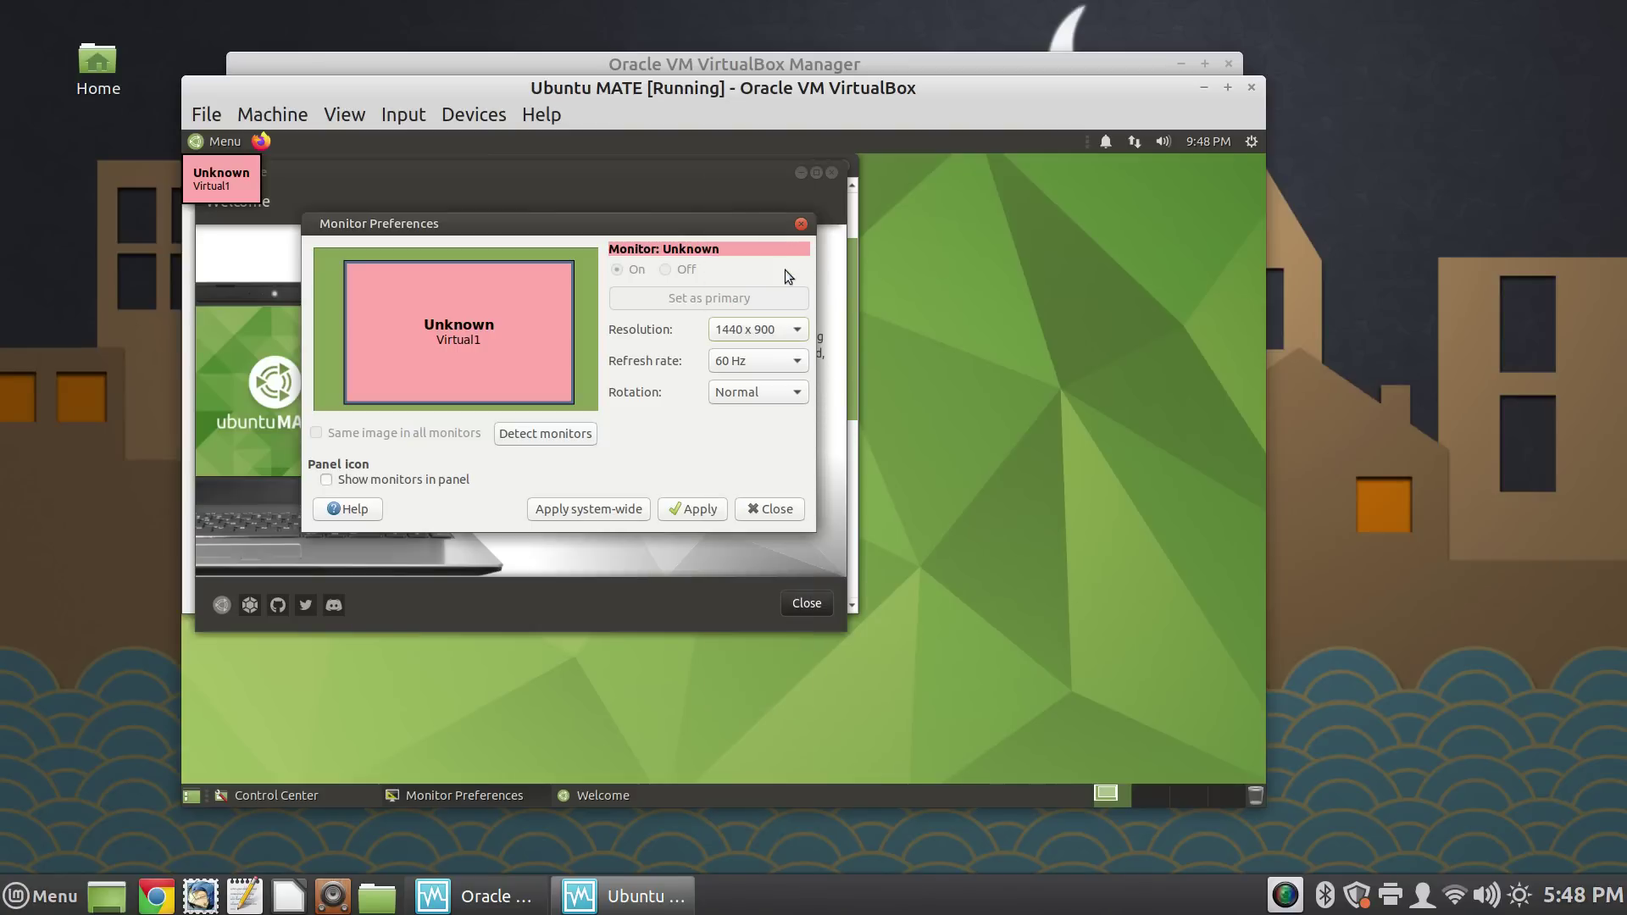
pyautogui.click(688, 510)
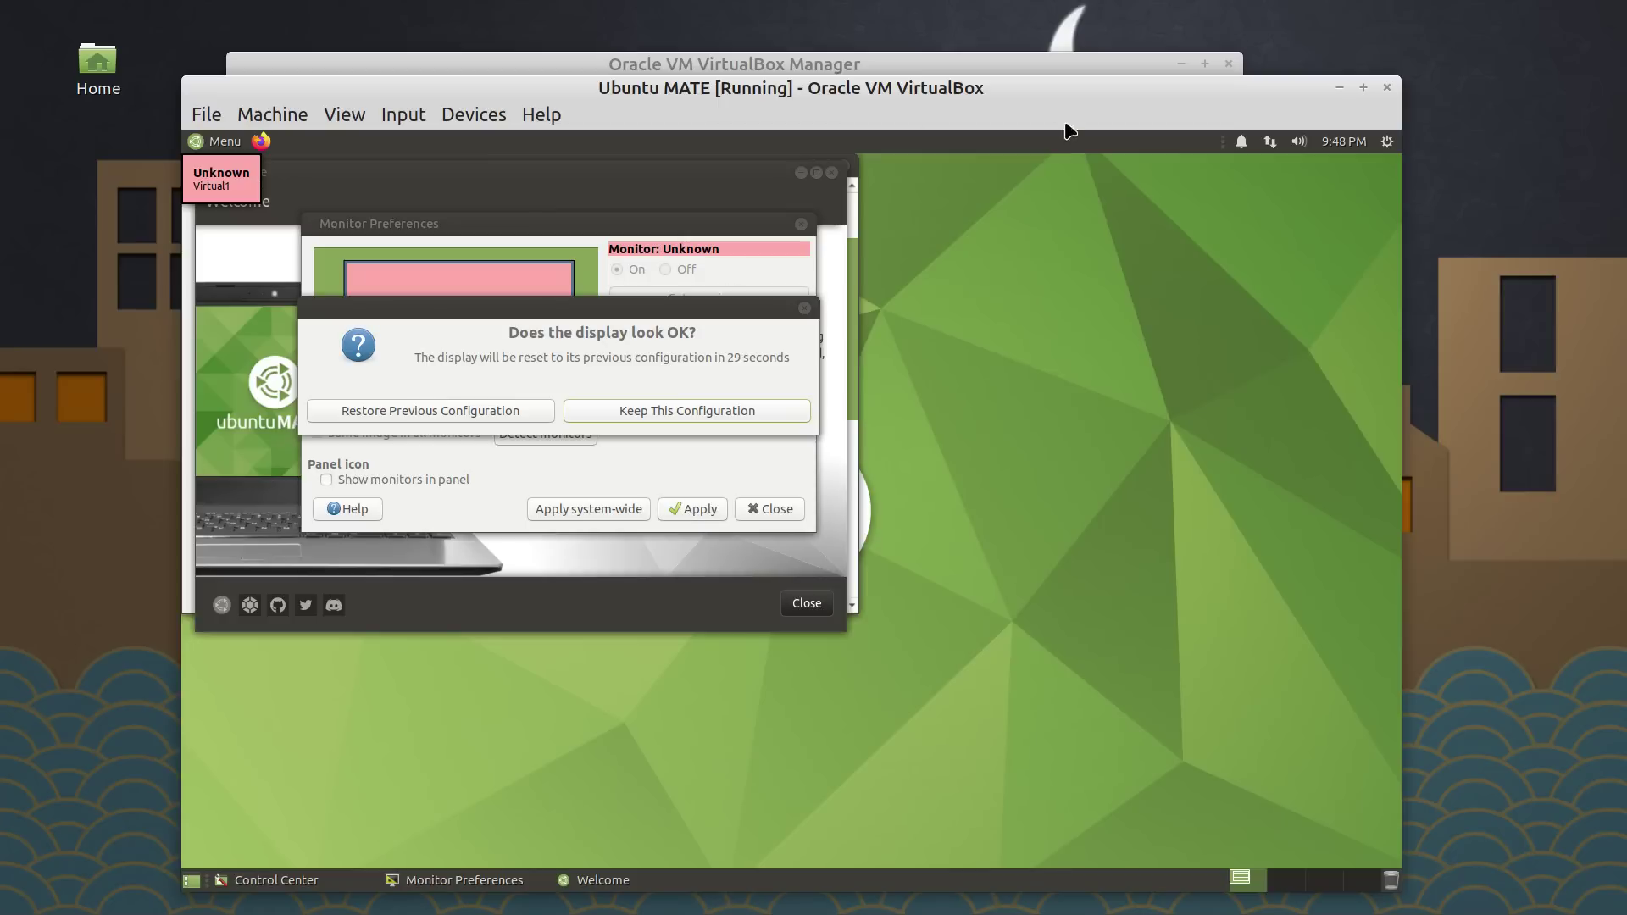
pyautogui.moveTo(944, 82); pyautogui.dragTo(934, 32)
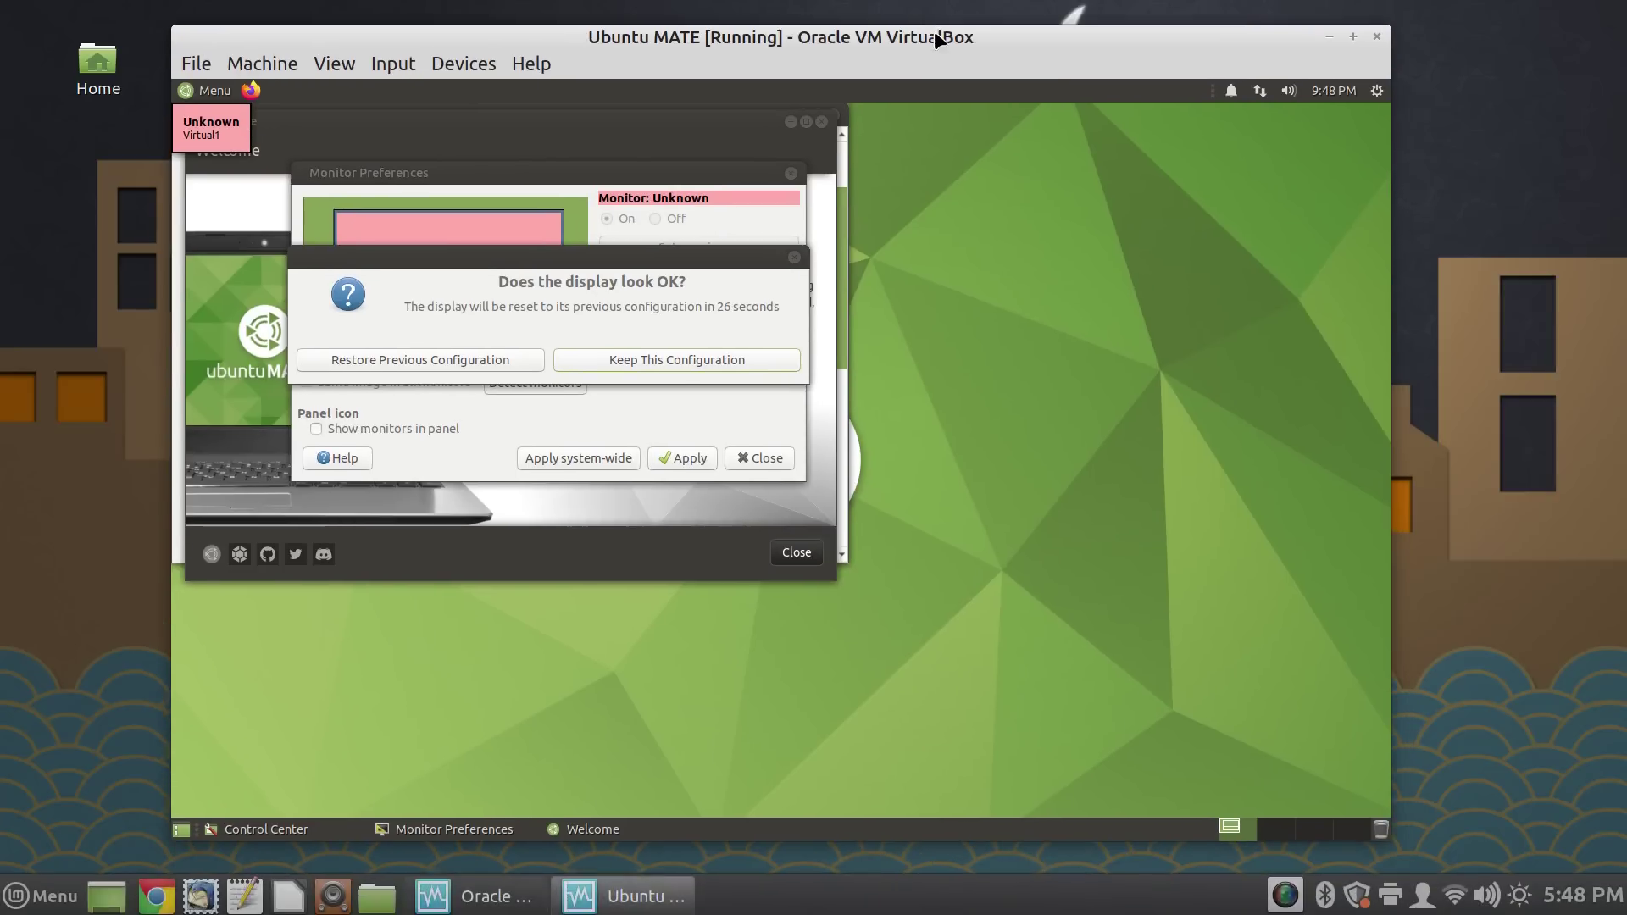
pyautogui.click(704, 358)
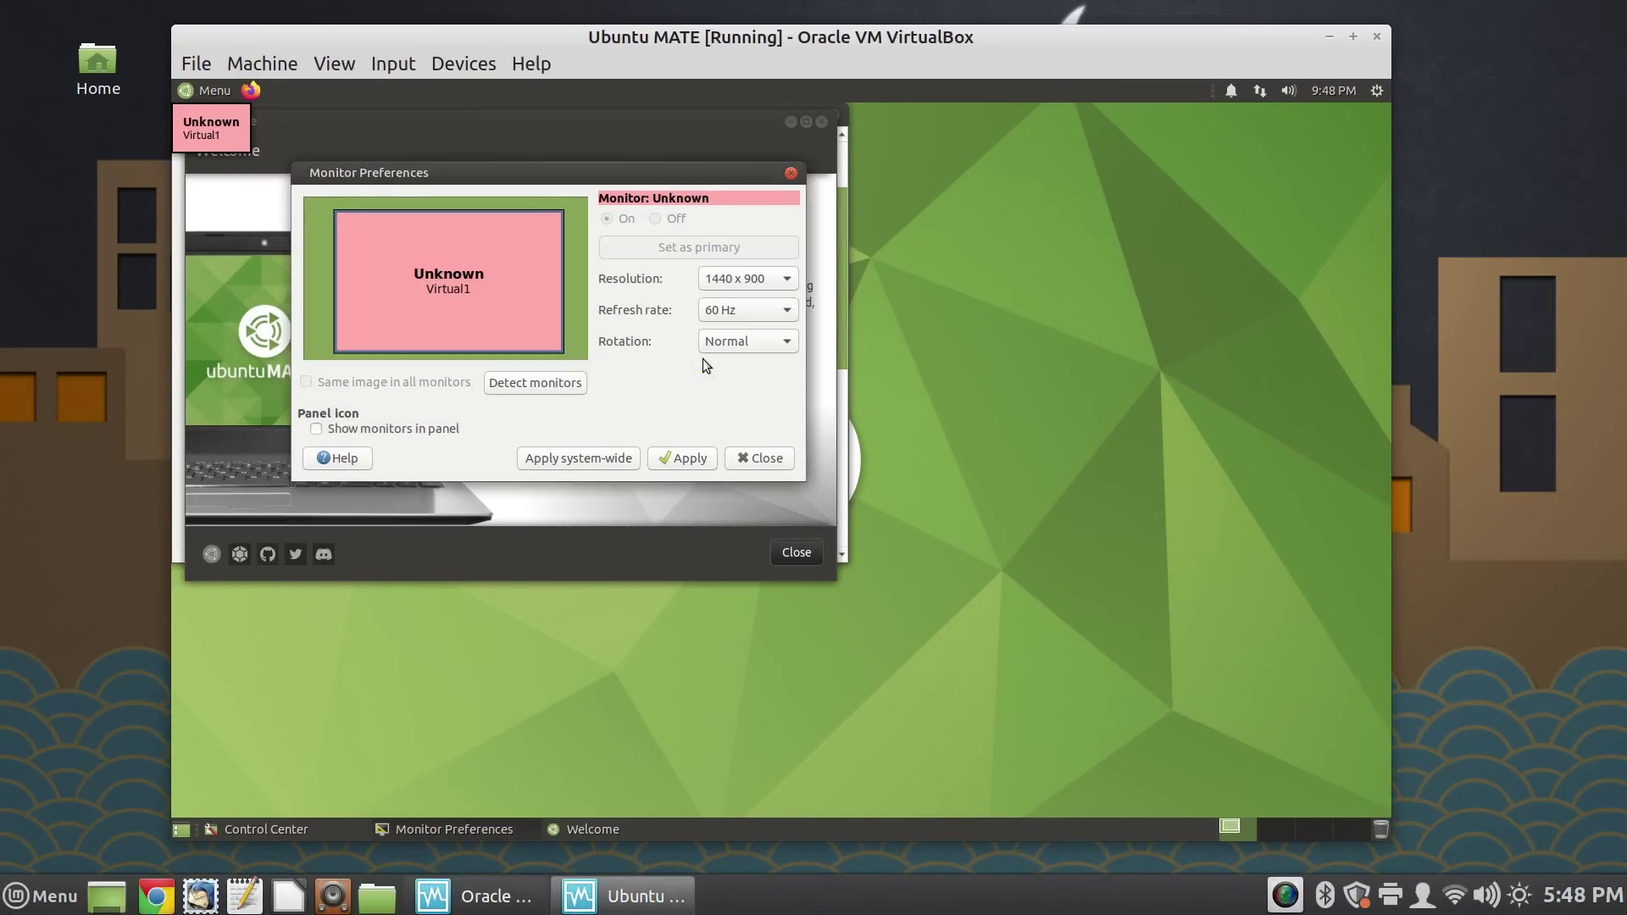
# Step: Close Monitor Preferences, bring Control Center forward and scroll to its Look and Feel section
pyautogui.click(790, 173)
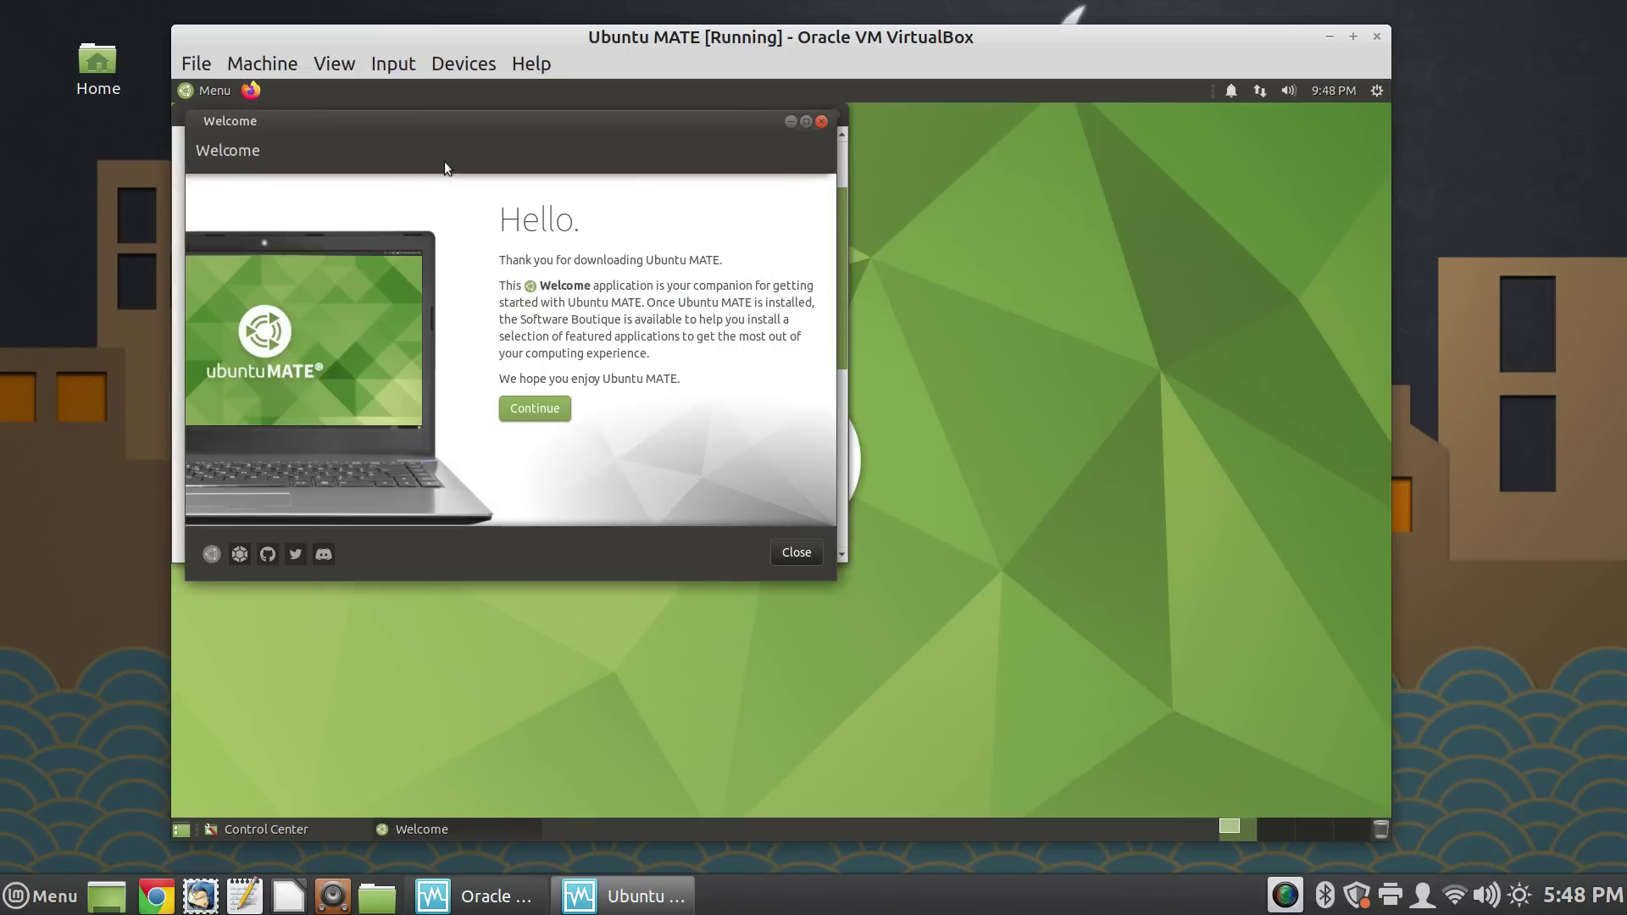
pyautogui.moveTo(448, 125); pyautogui.dragTo(728, 247)
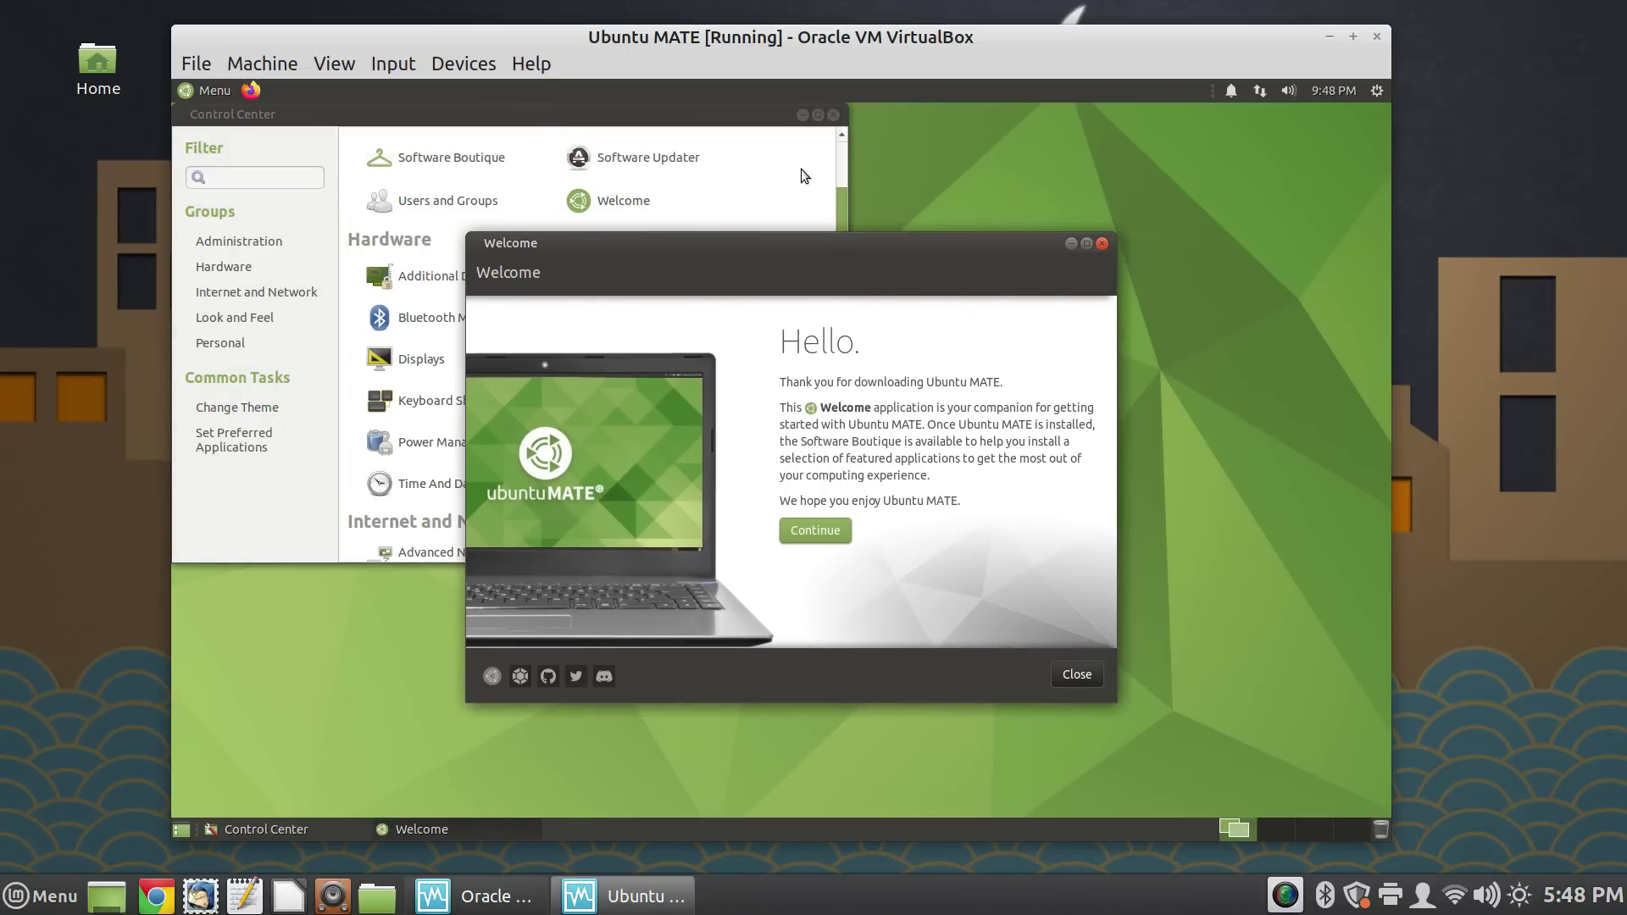
pyautogui.moveTo(725, 107); pyautogui.dragTo(938, 203)
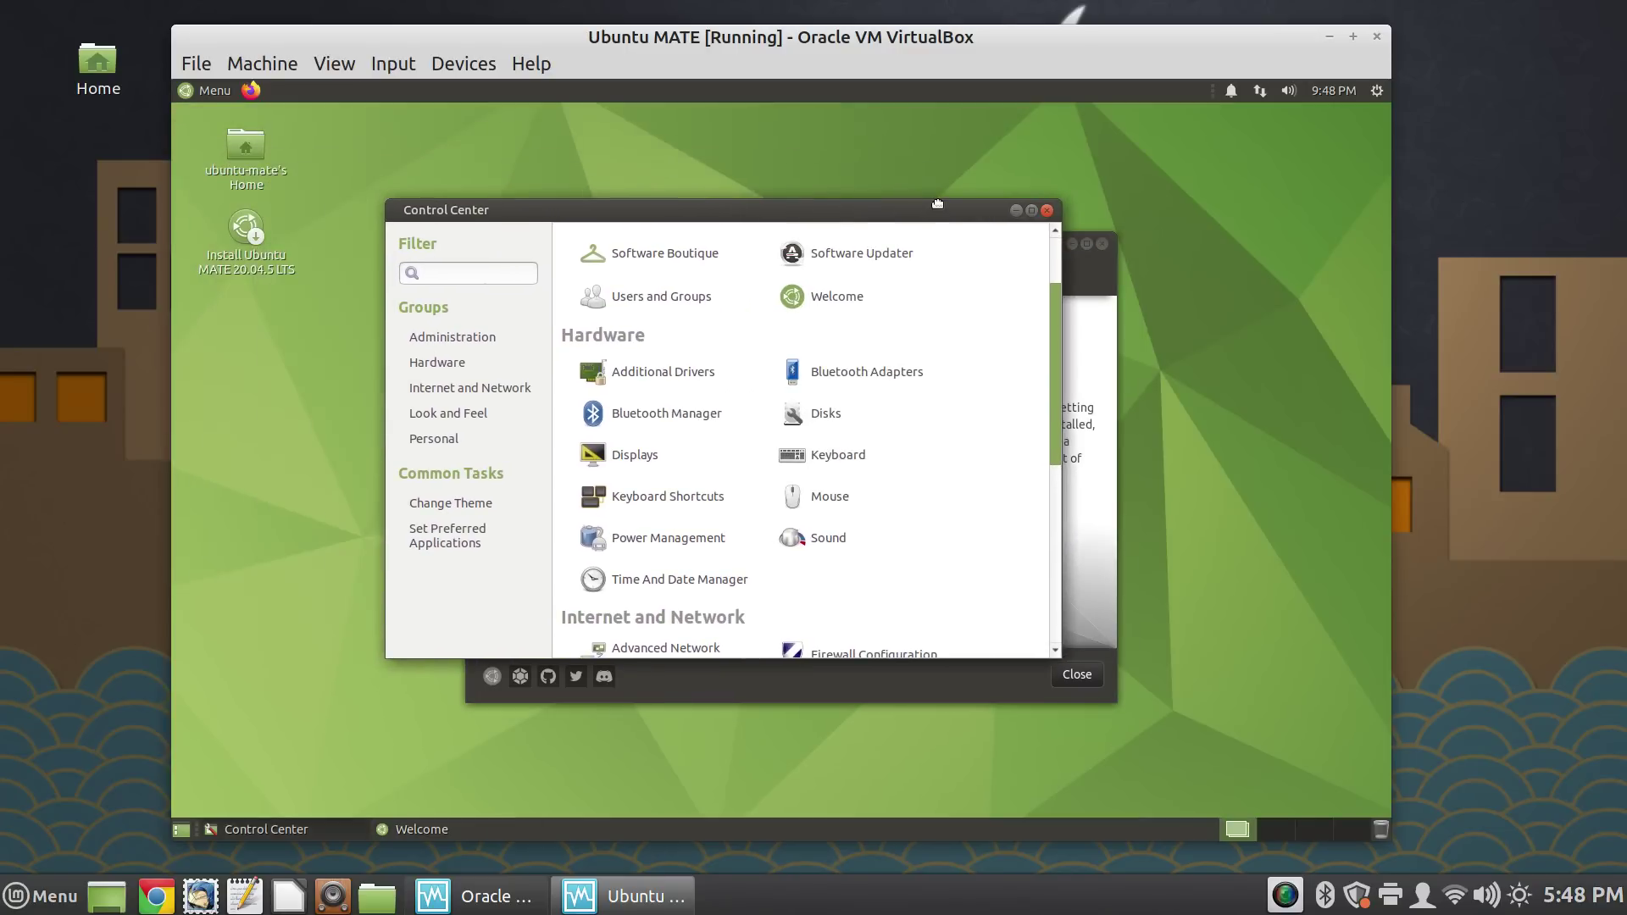
pyautogui.scroll(3, 752, 391)
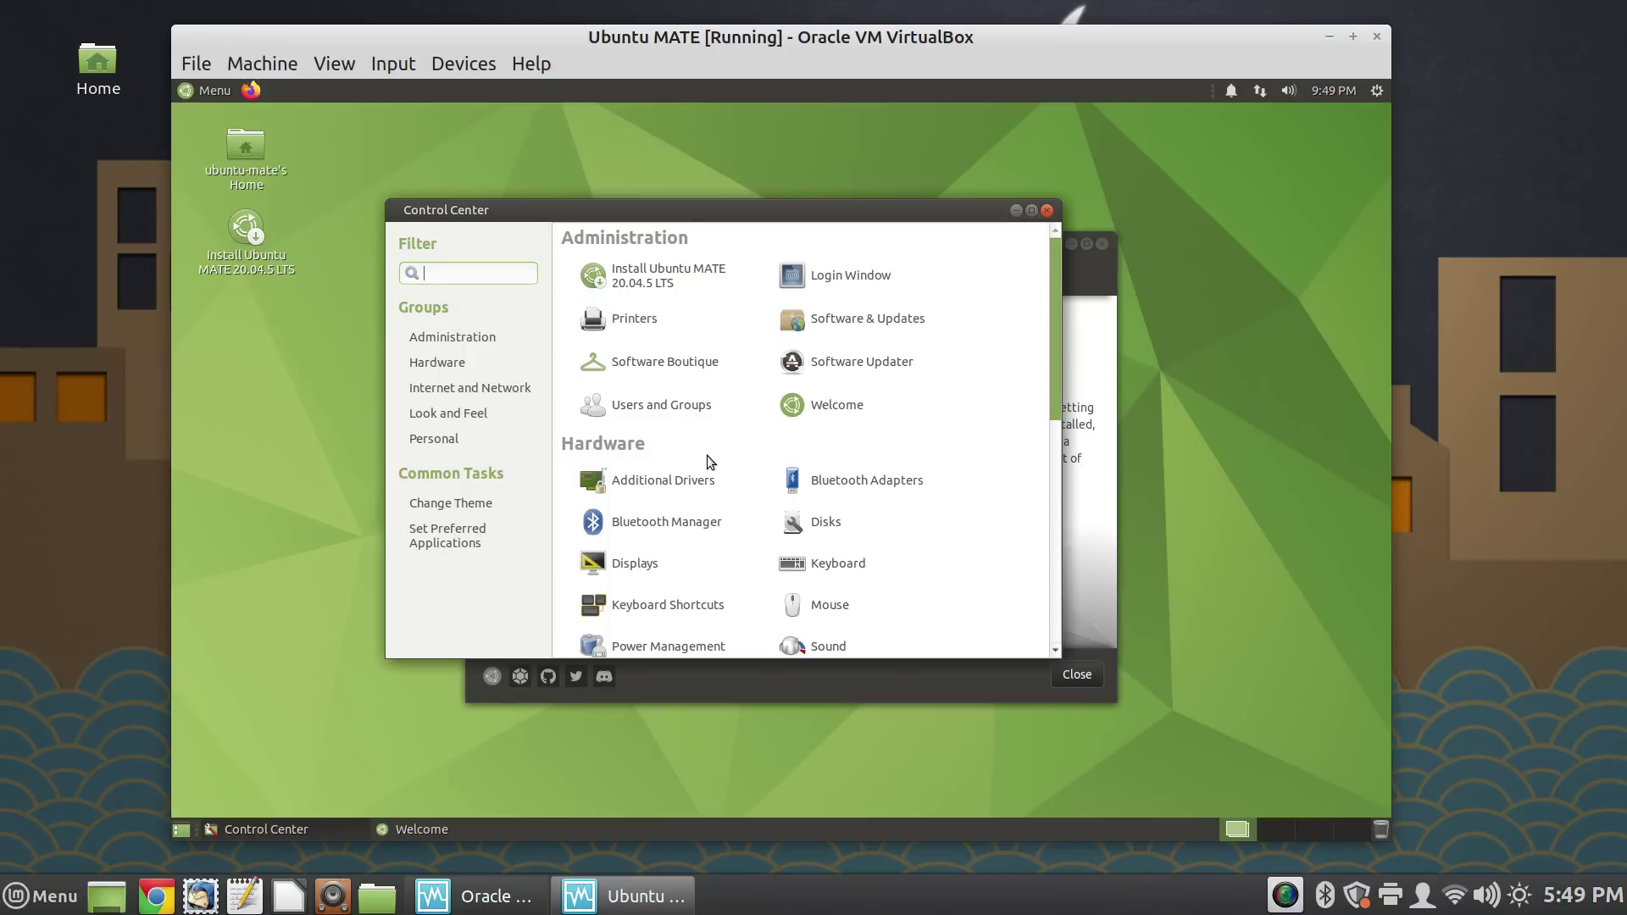
pyautogui.scroll(-3, 710, 461)
pyautogui.scroll(-3, 710, 461)
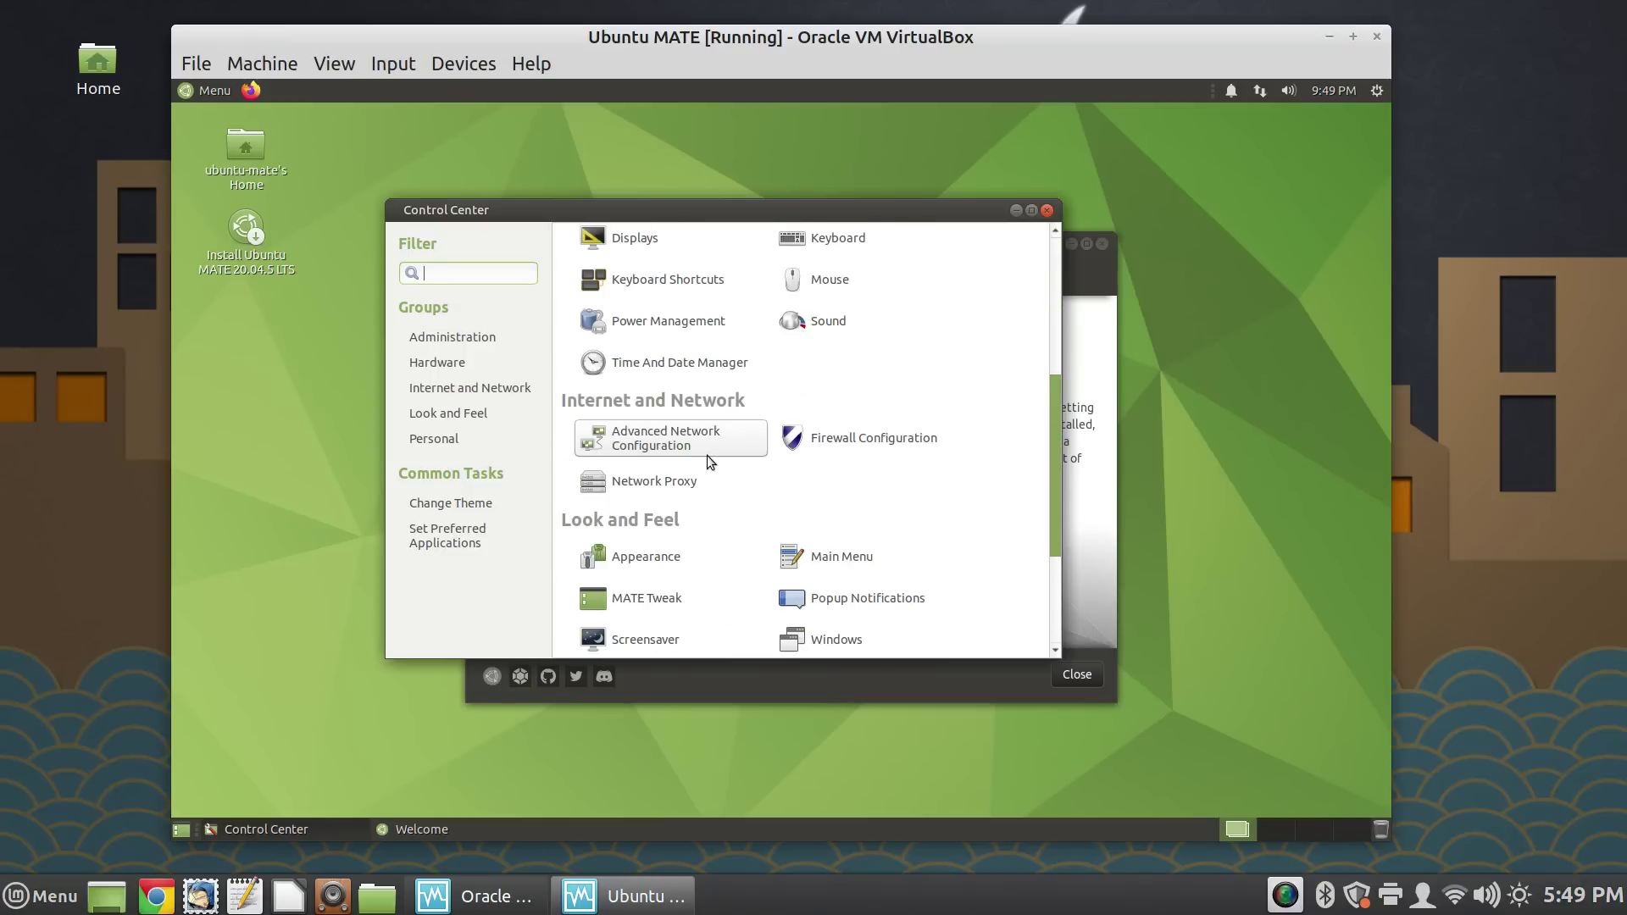
pyautogui.scroll(-1, 706, 457)
# Step: Open Appearance Preferences, check the Background, Theme and Interface tabs, and end on Fonts (Ubuntu Regular 11)
pyautogui.click(667, 507)
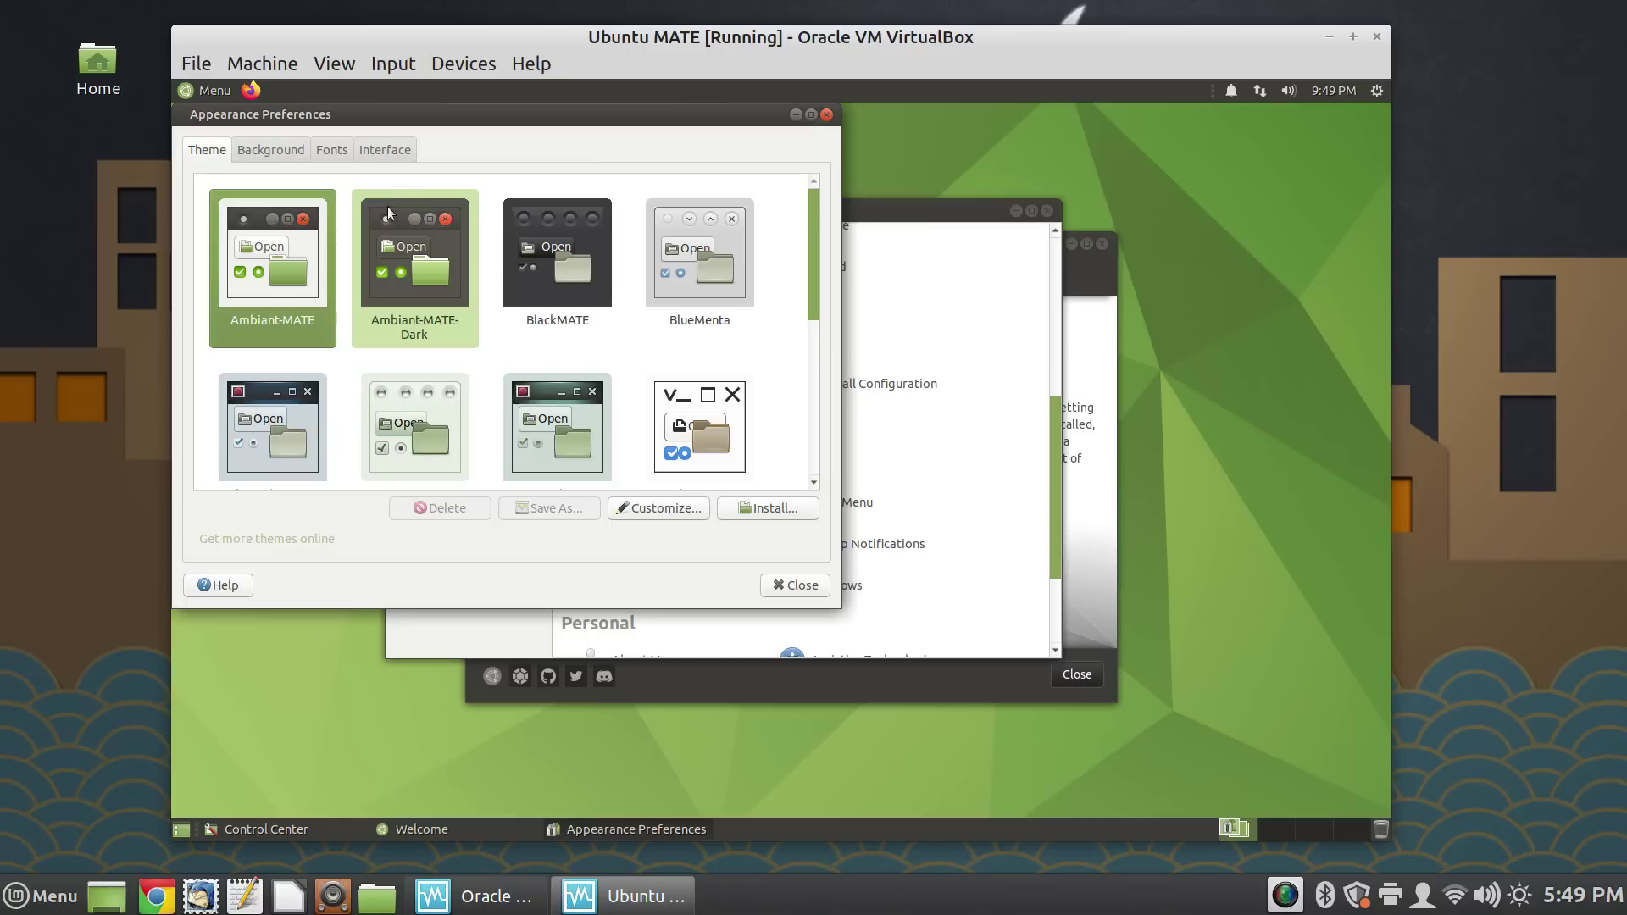
pyautogui.click(336, 149)
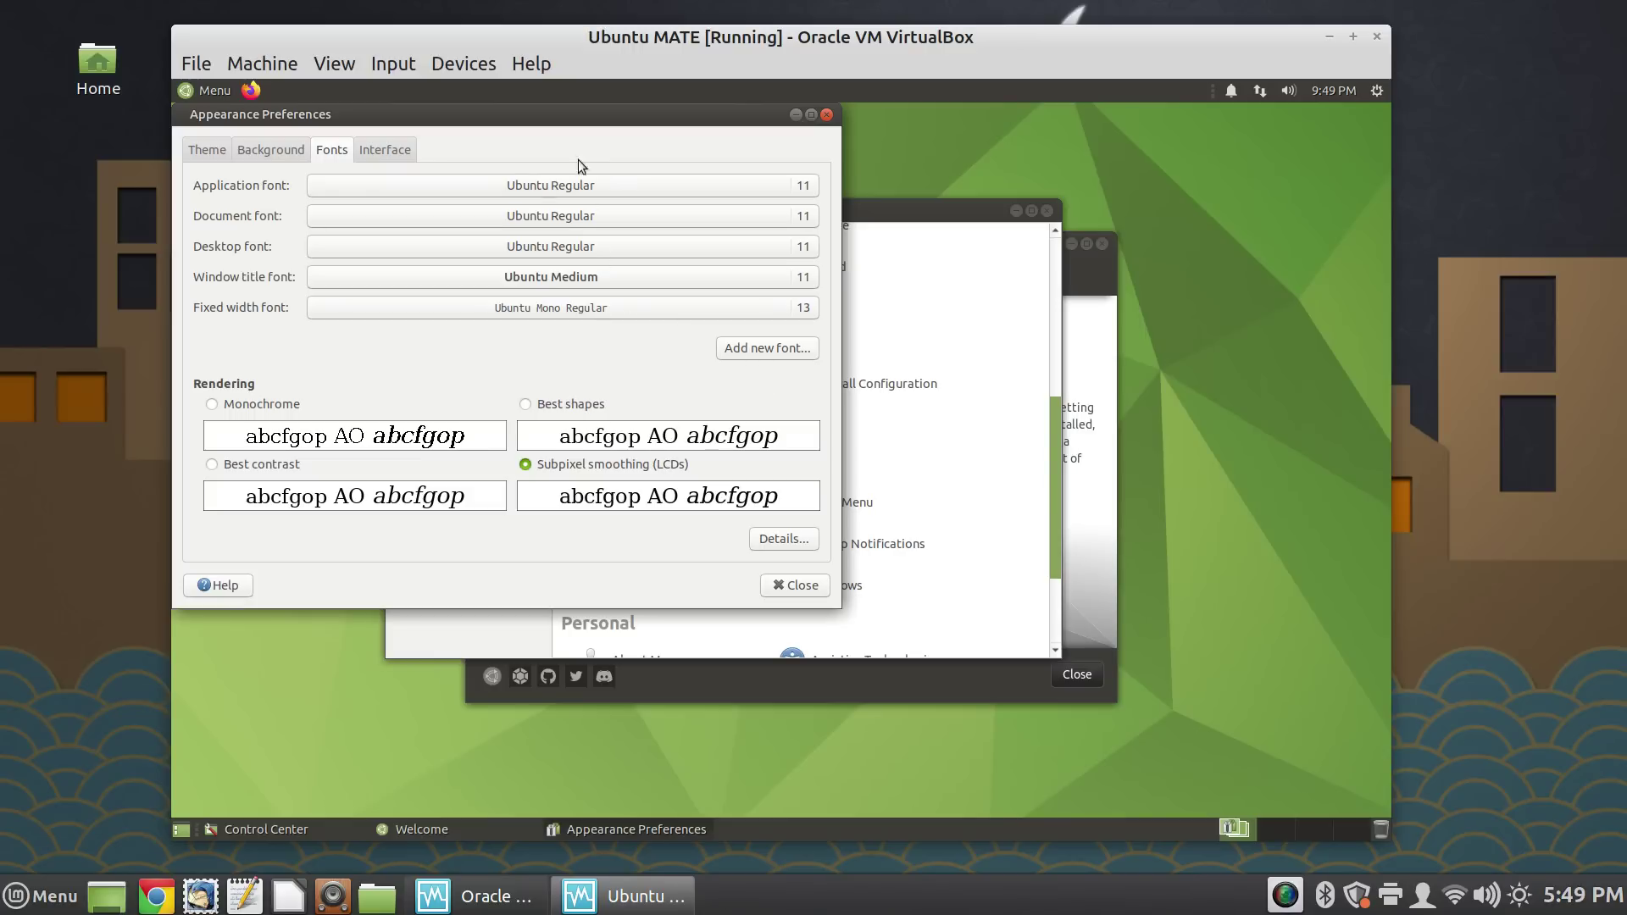
pyautogui.moveTo(556, 115); pyautogui.dragTo(731, 153)
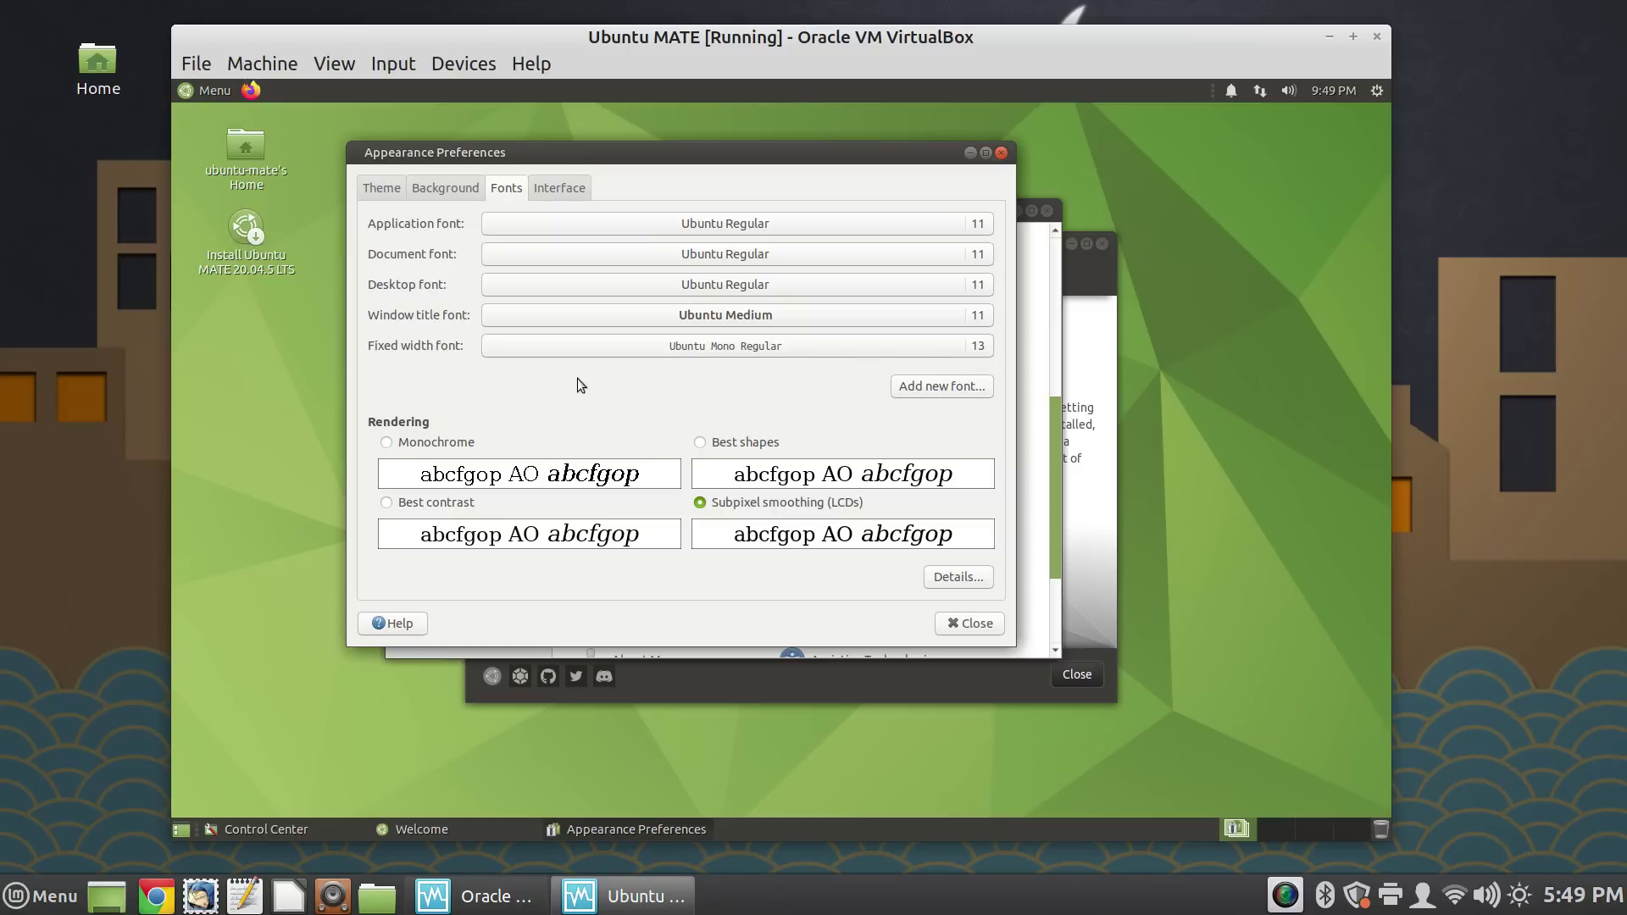
pyautogui.click(463, 190)
pyautogui.click(387, 189)
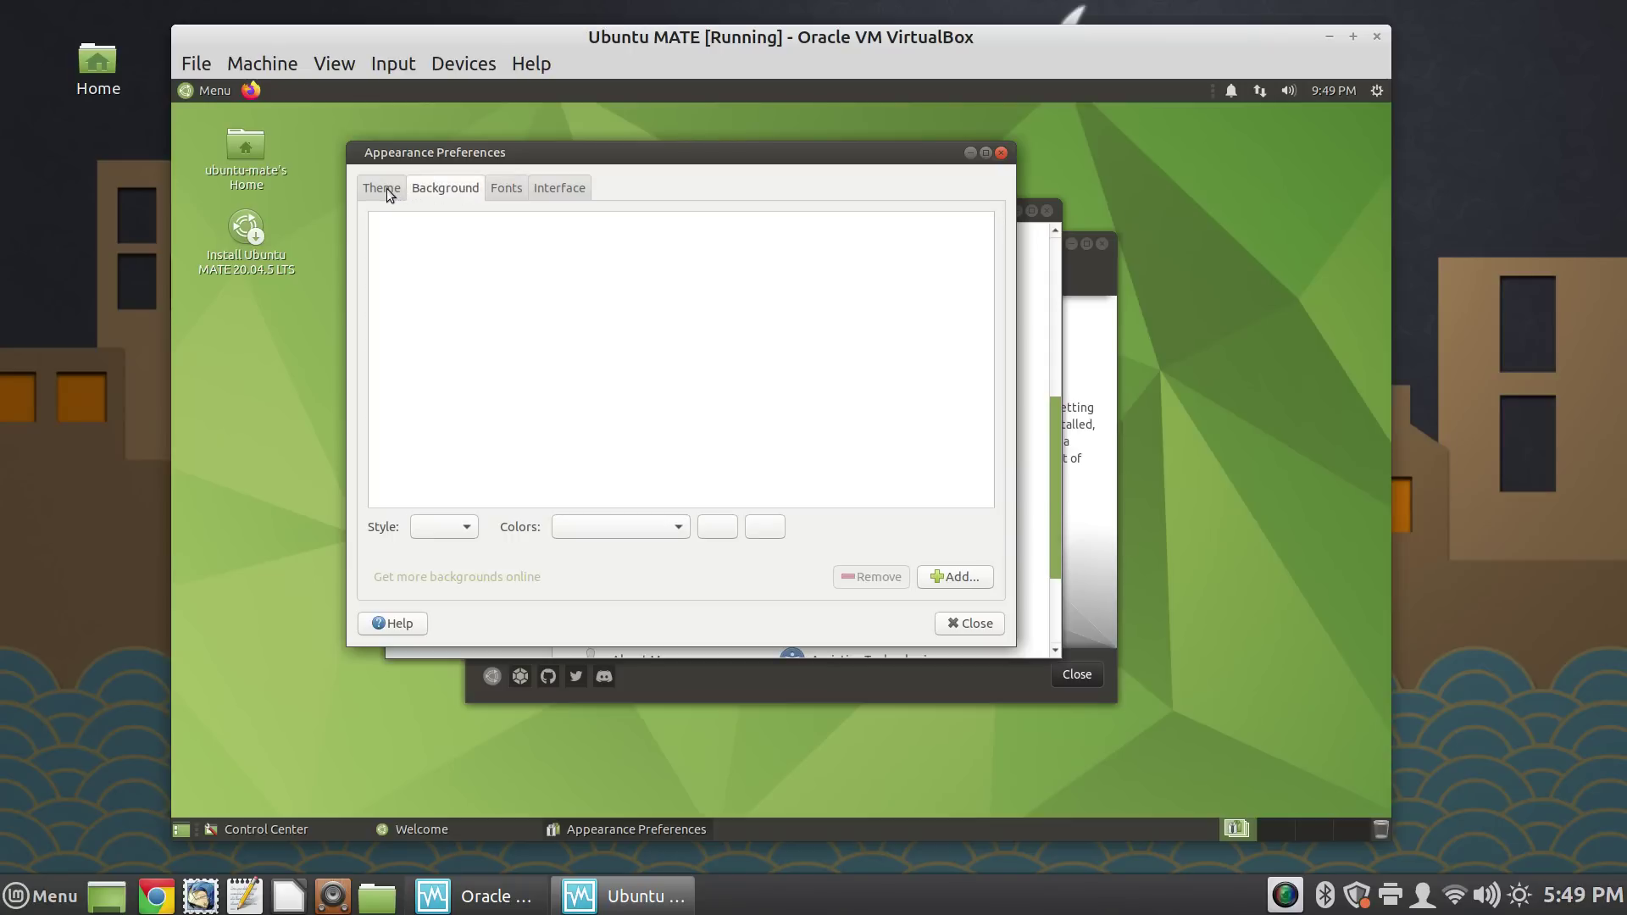
pyautogui.click(537, 187)
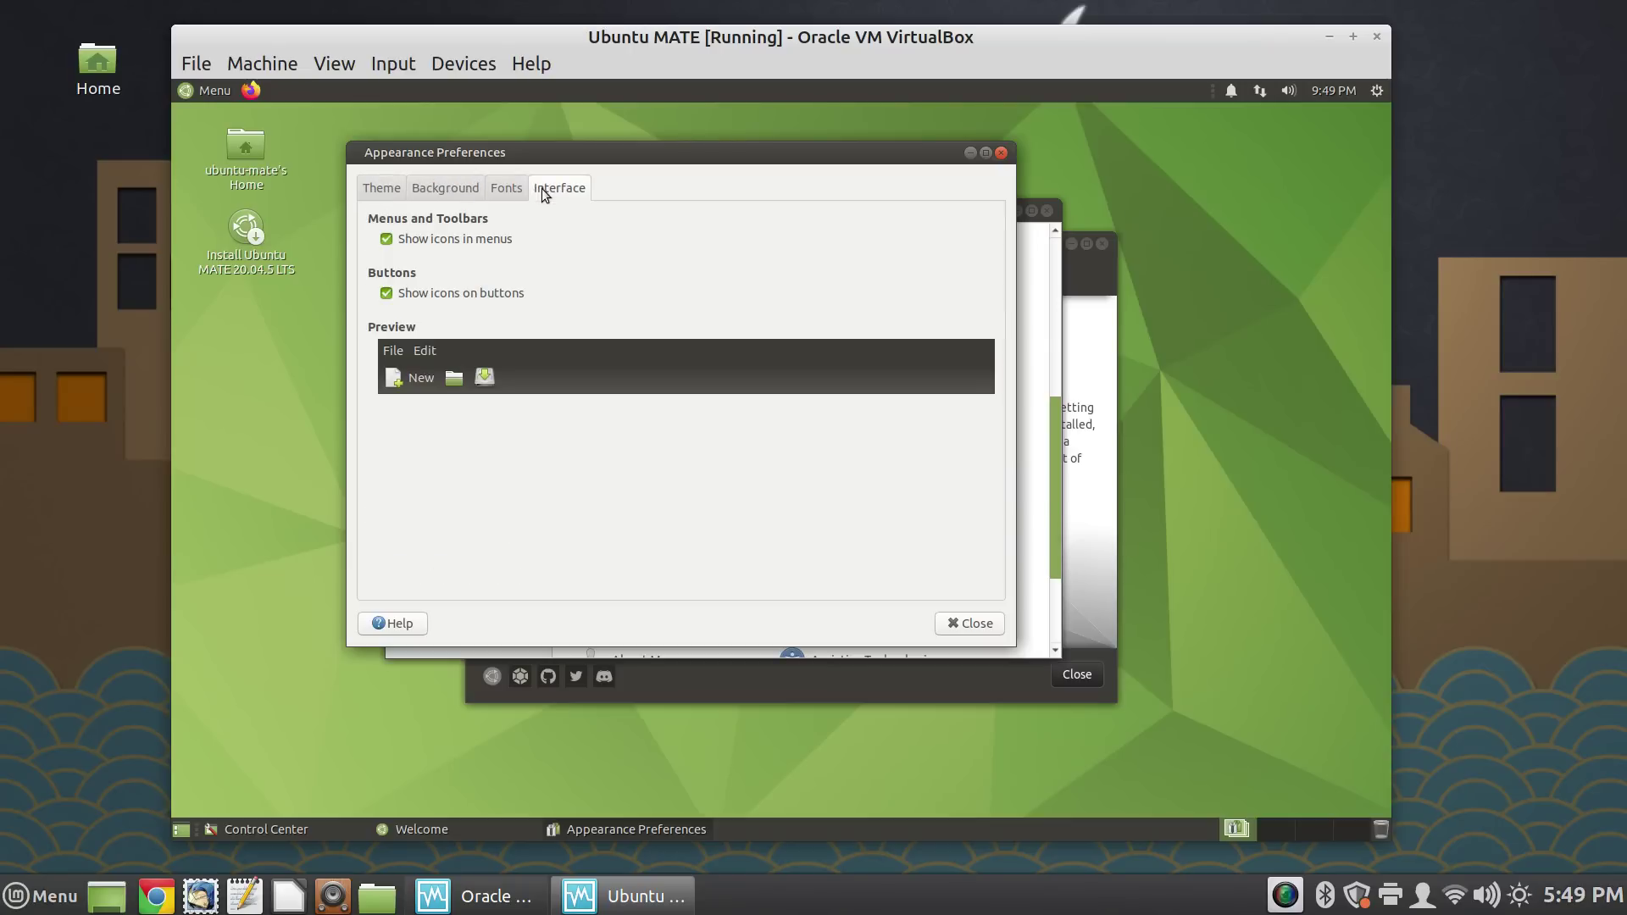
pyautogui.click(490, 191)
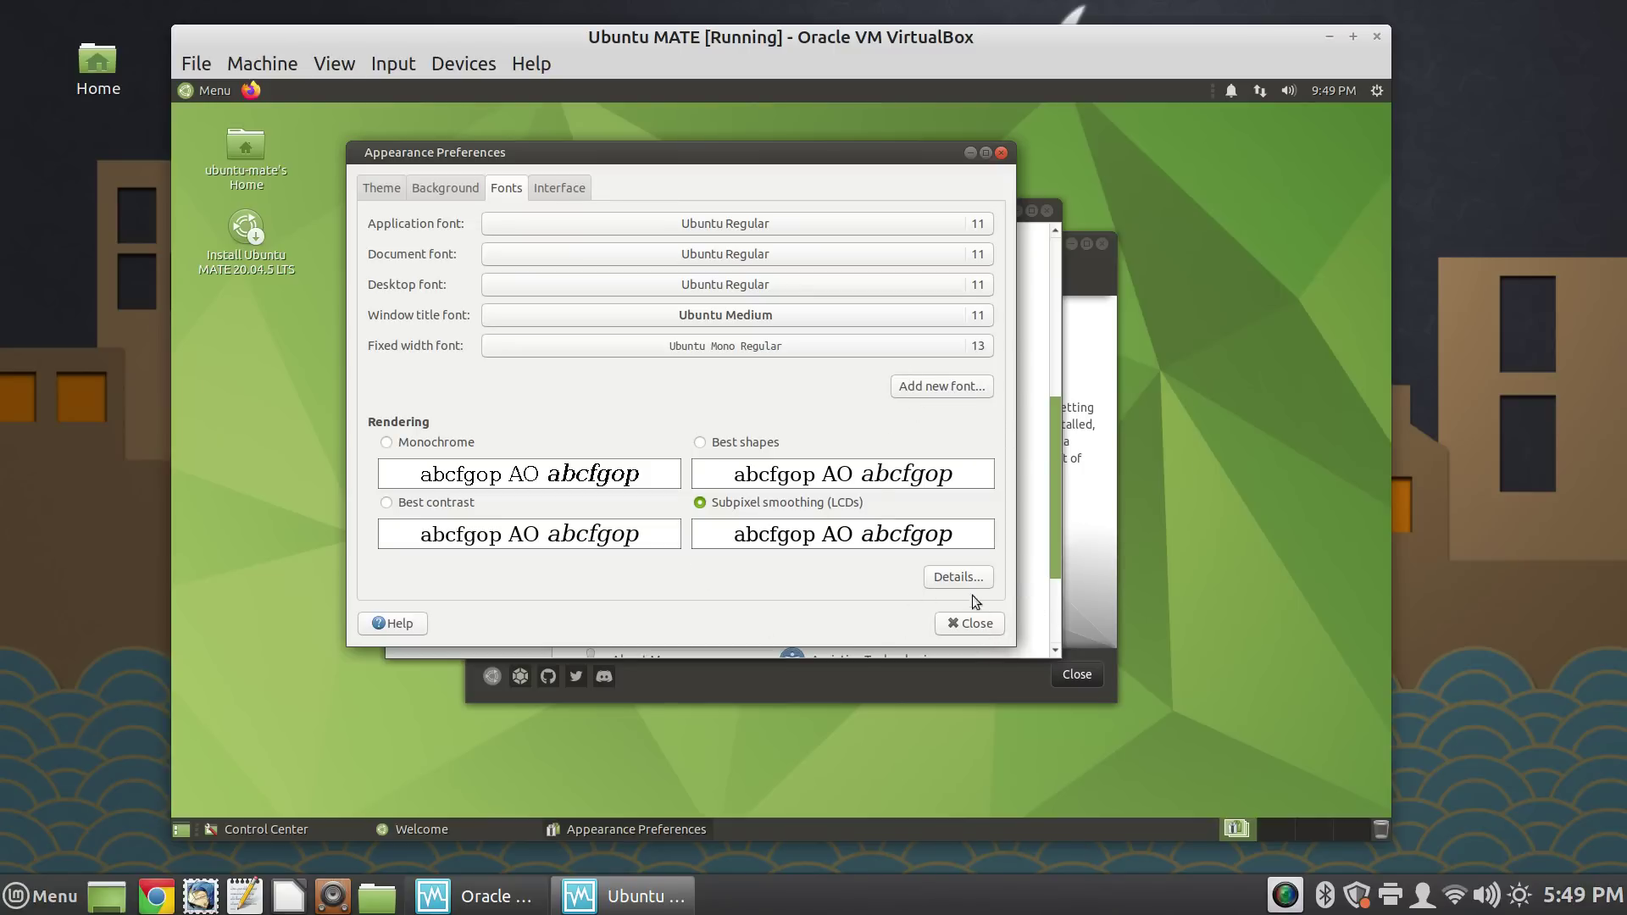
# Step: Disable automatic DPI detection, raise font resolution from 96 to 120 DPI, and close both dialogs
pyautogui.click(958, 576)
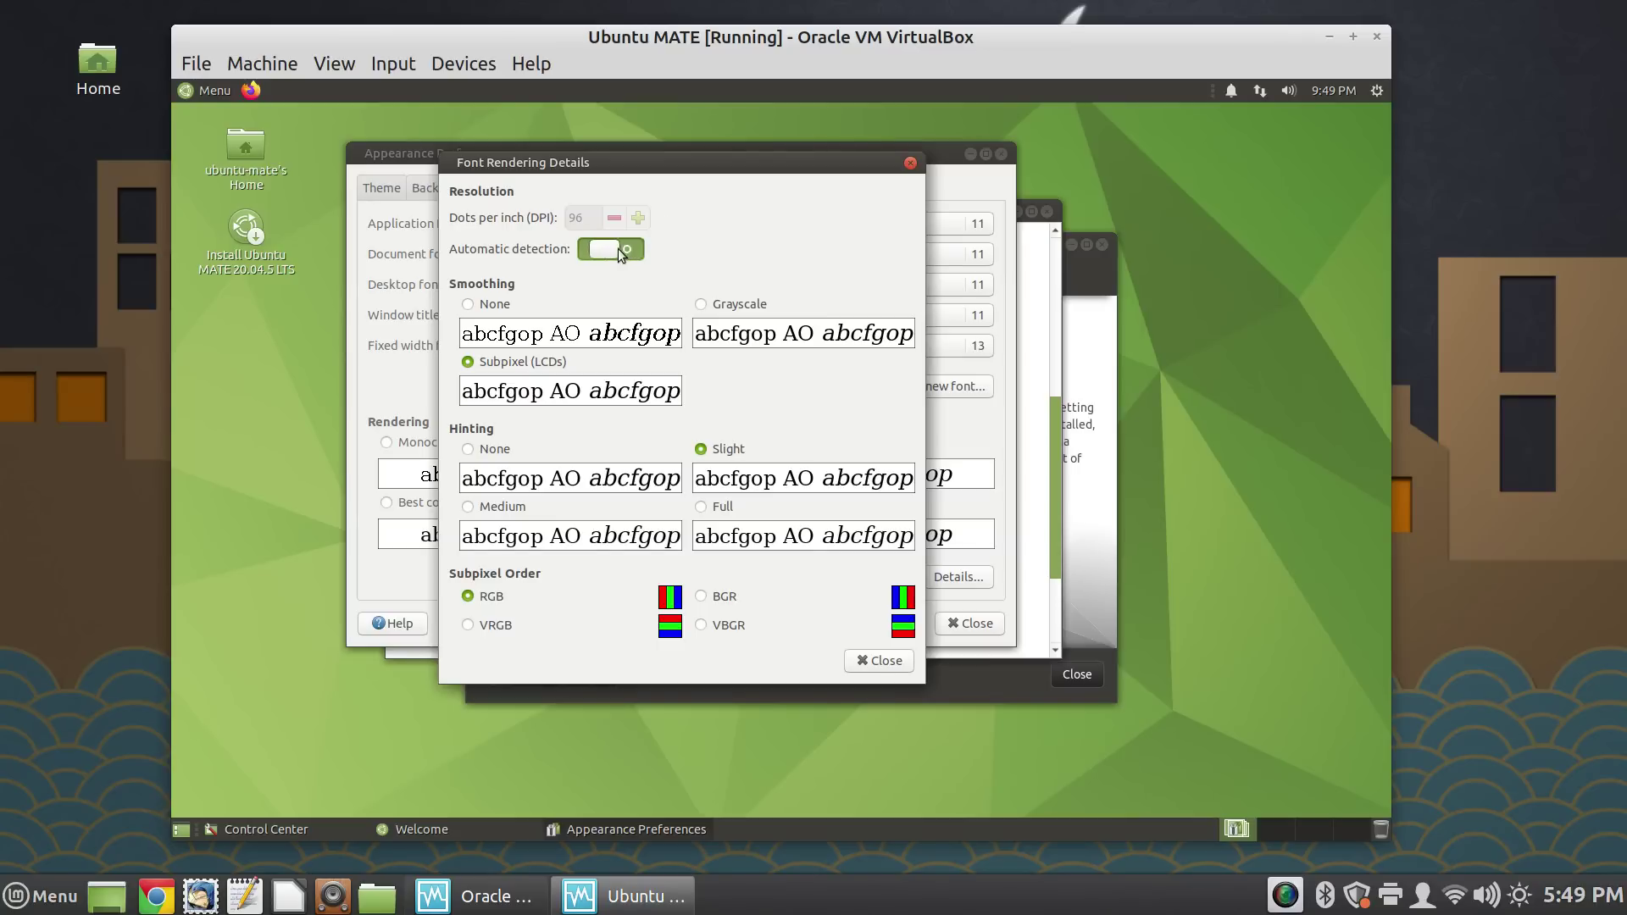
pyautogui.click(640, 217)
pyautogui.click(639, 217)
pyautogui.click(640, 217)
pyautogui.click(640, 217)
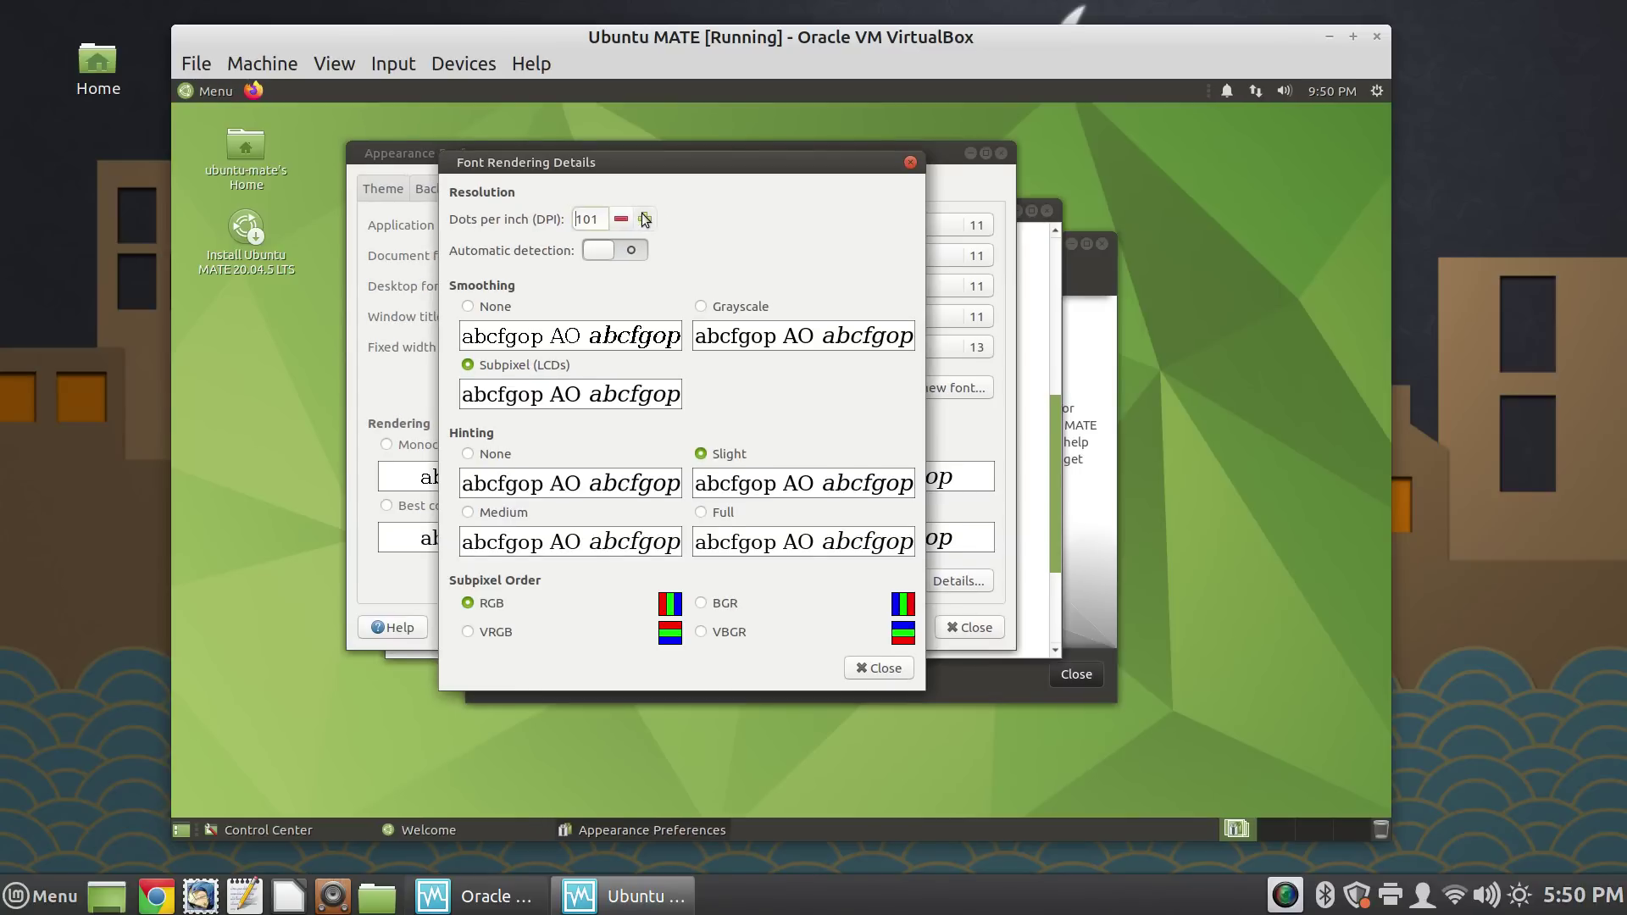
pyautogui.click(640, 217)
pyautogui.click(639, 217)
pyautogui.click(644, 219)
pyautogui.click(644, 219)
pyautogui.click(644, 218)
pyautogui.click(644, 219)
pyautogui.click(644, 219)
pyautogui.click(644, 218)
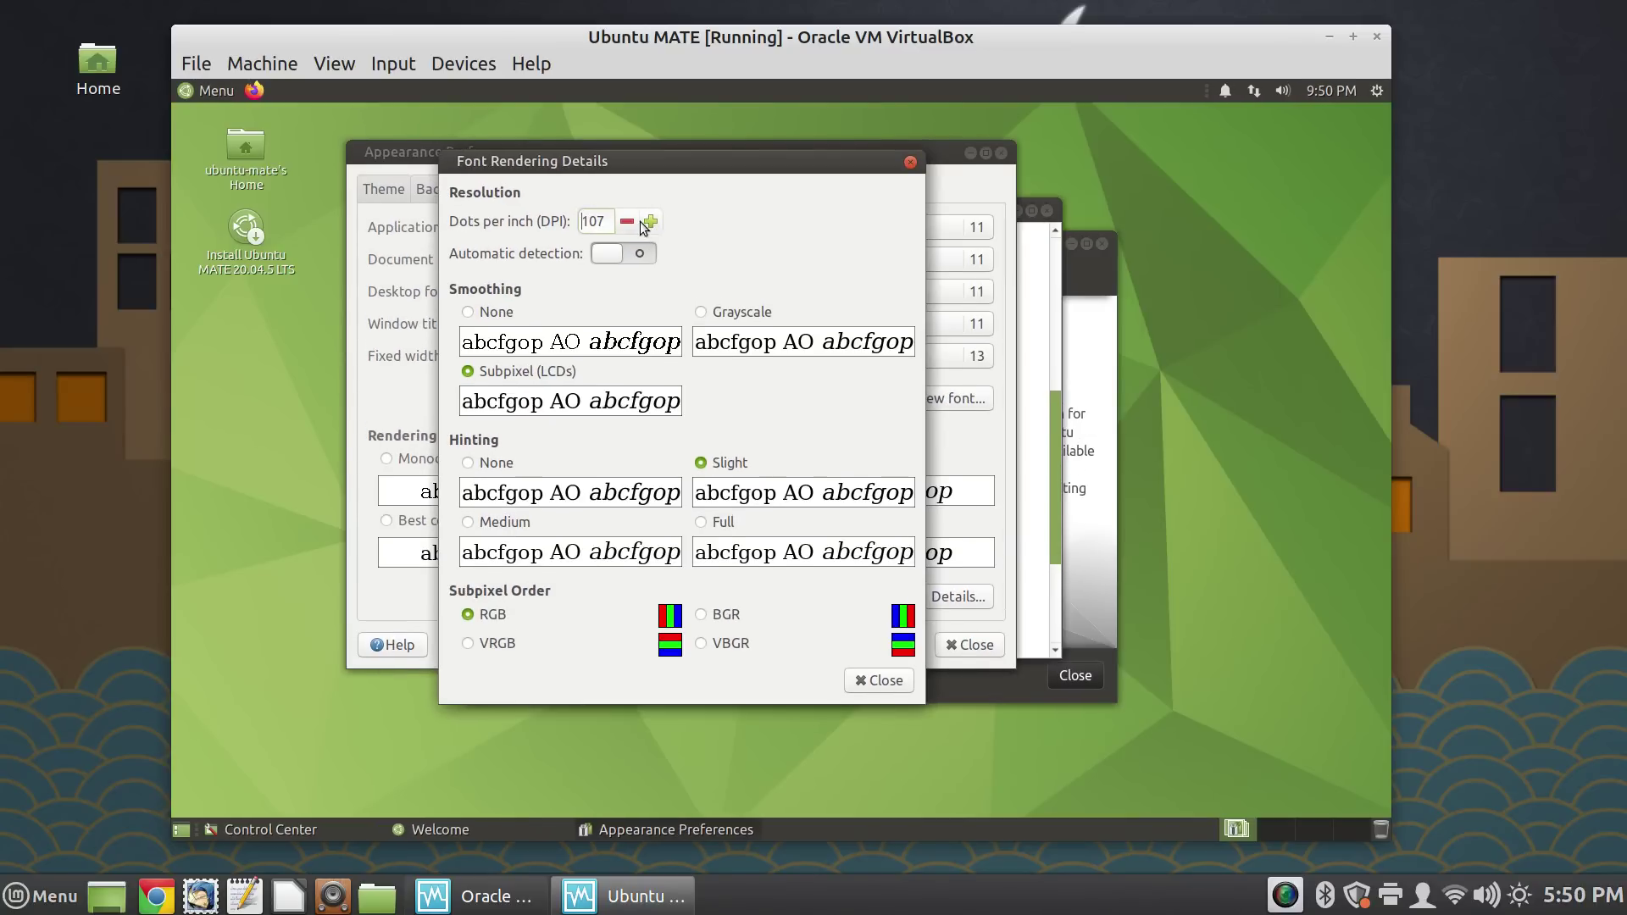
pyautogui.click(644, 219)
pyautogui.click(644, 219)
pyautogui.click(647, 218)
pyautogui.click(647, 218)
pyautogui.click(651, 217)
pyautogui.click(651, 218)
pyautogui.click(651, 219)
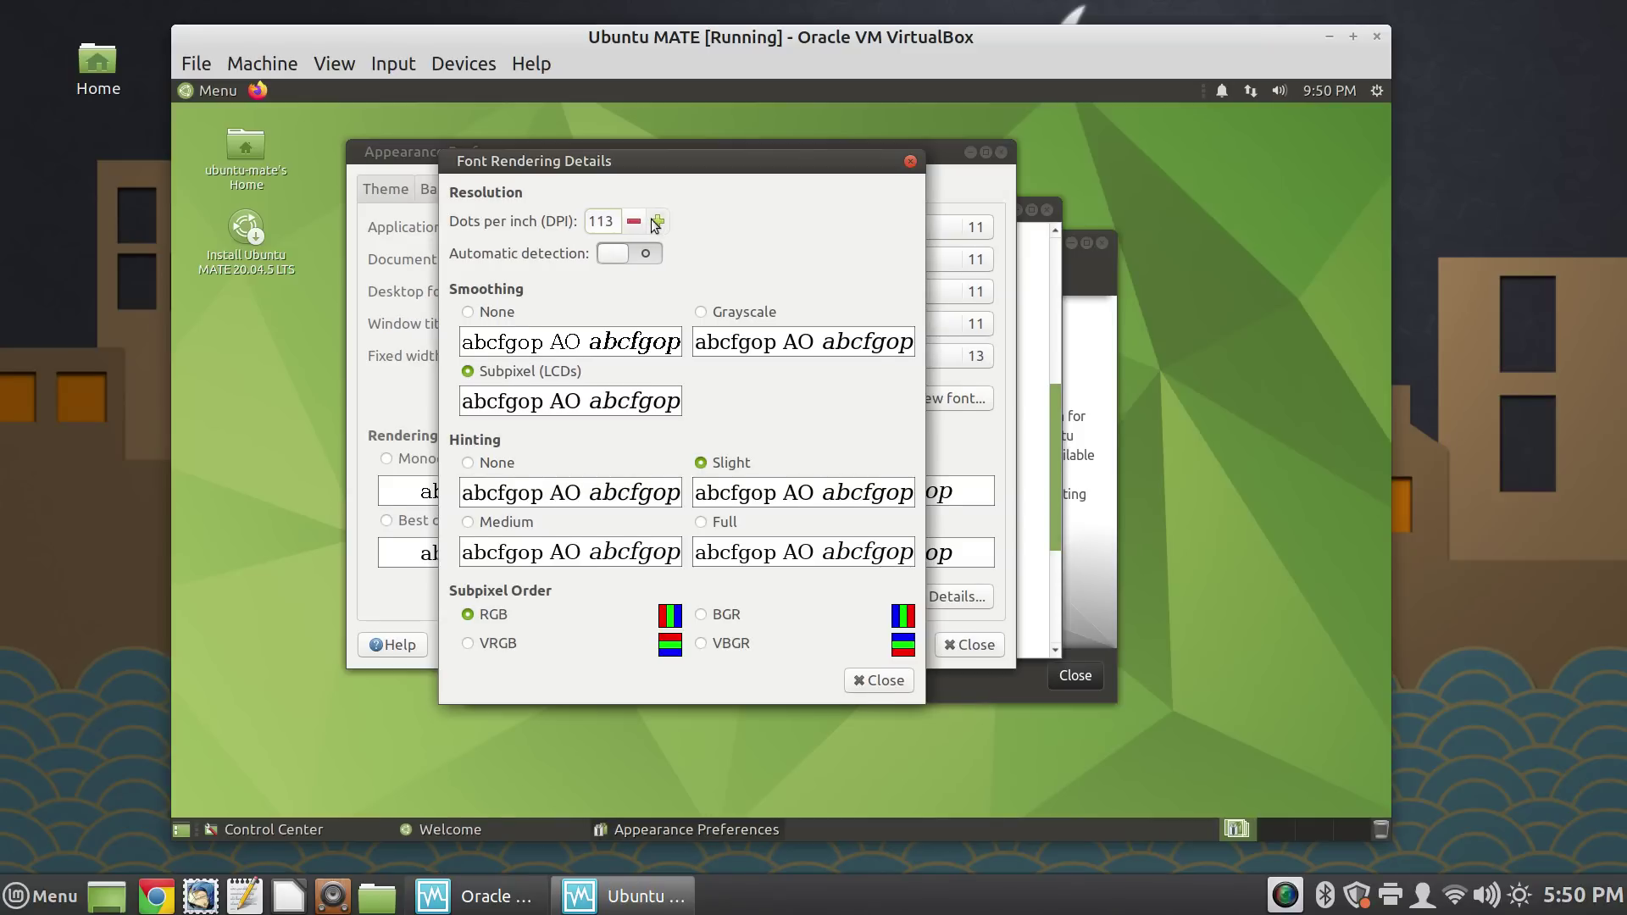
pyautogui.click(650, 219)
pyautogui.click(651, 218)
pyautogui.click(651, 219)
pyautogui.click(658, 222)
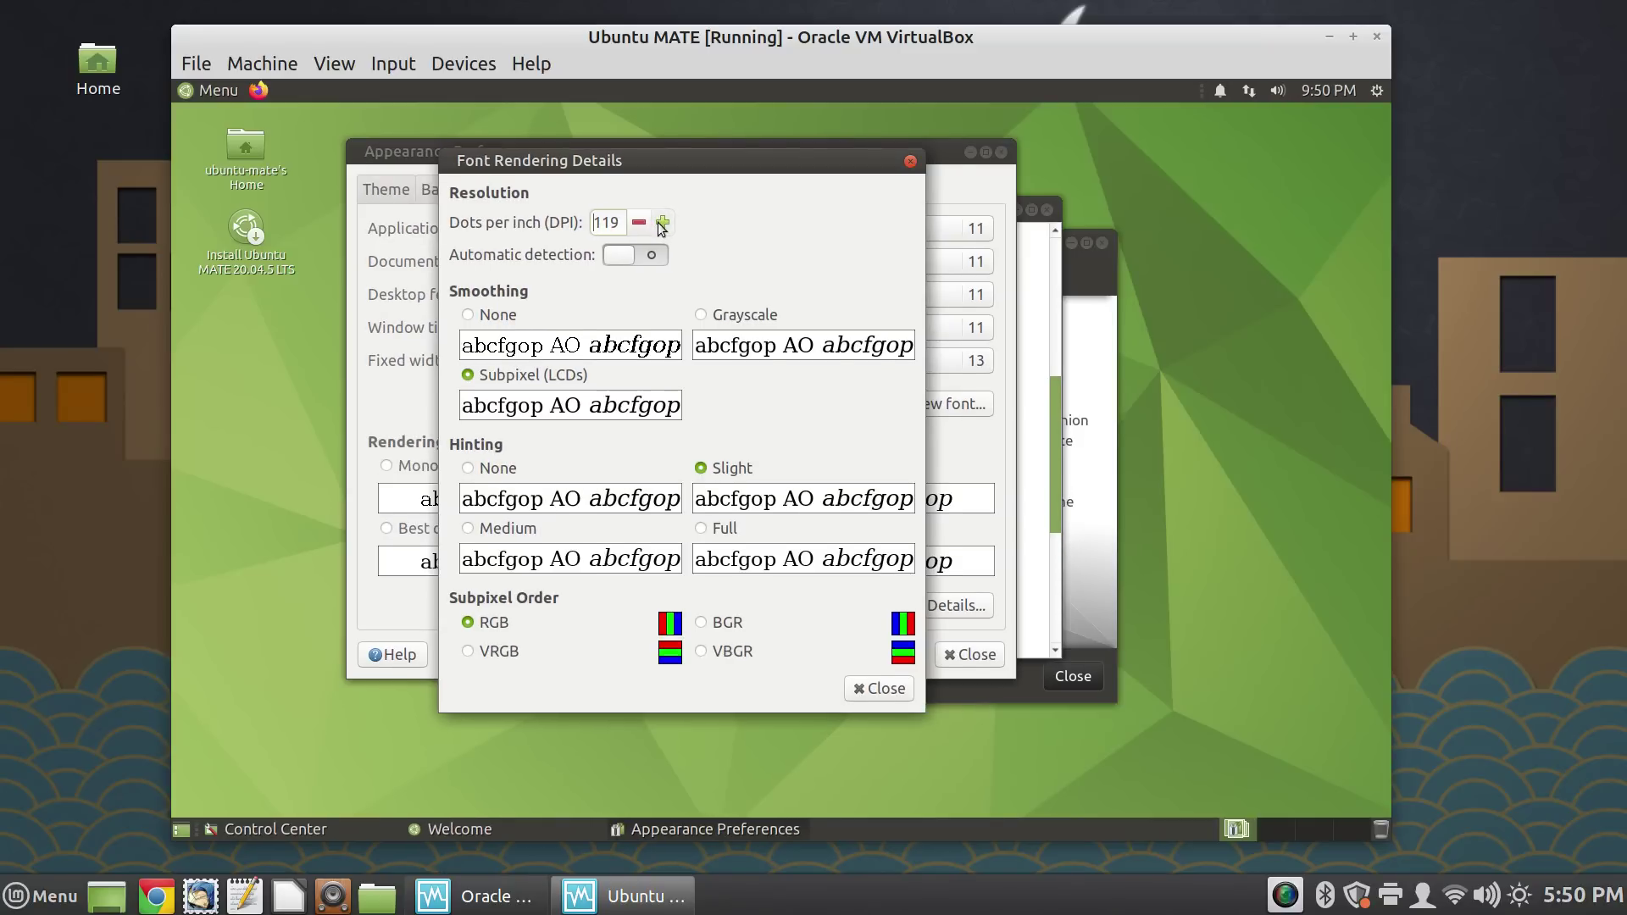
pyautogui.click(658, 223)
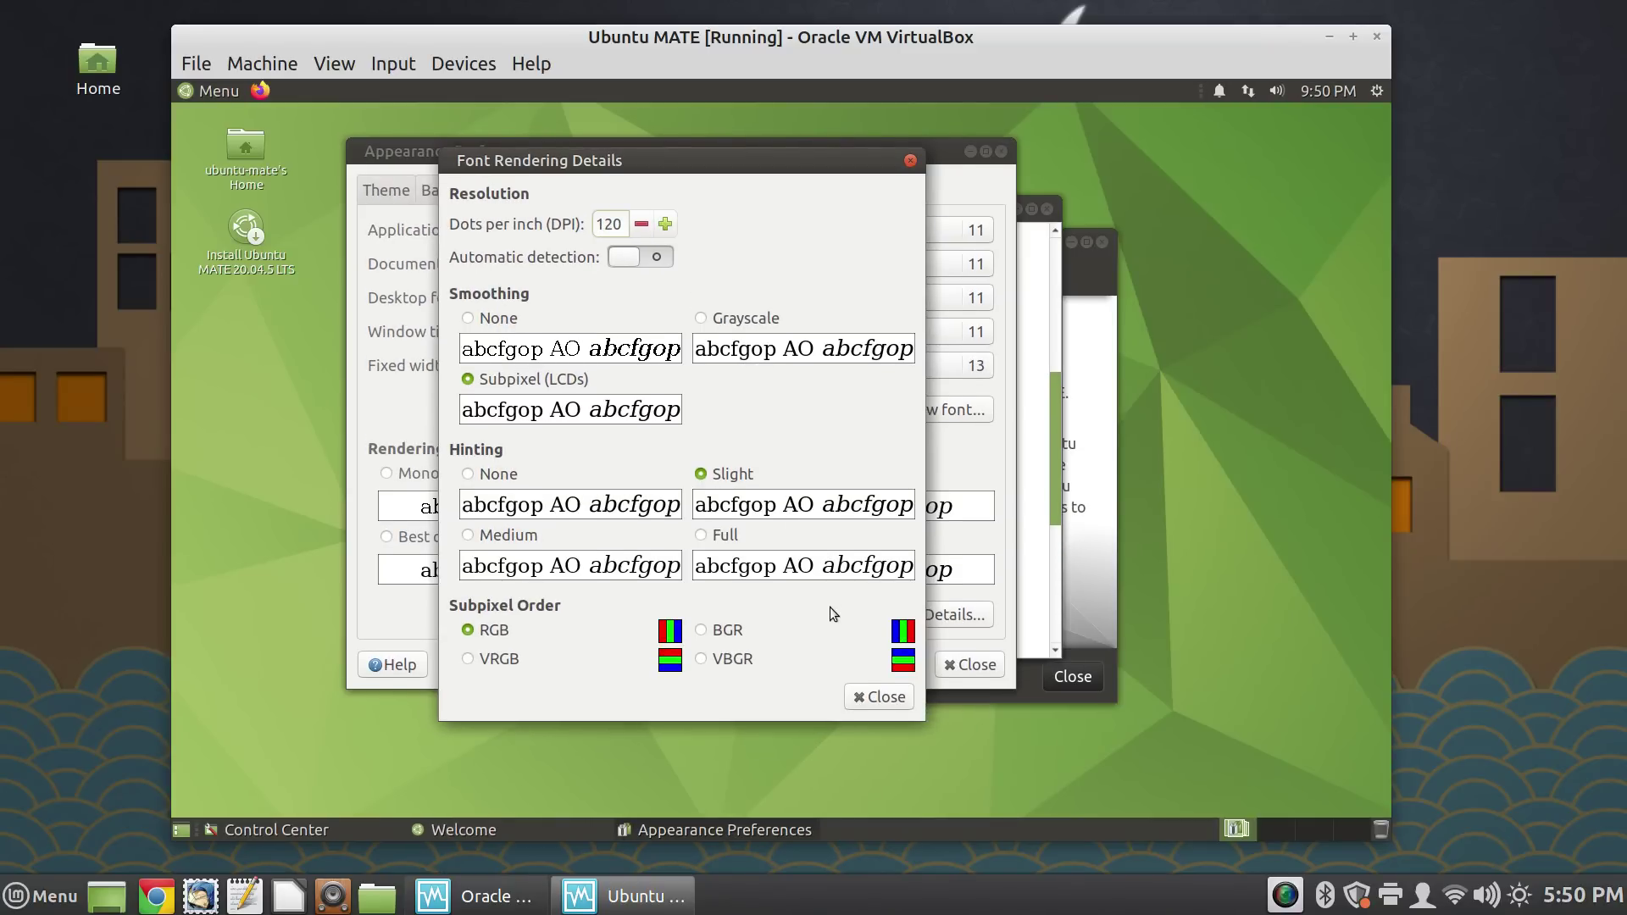
pyautogui.click(882, 703)
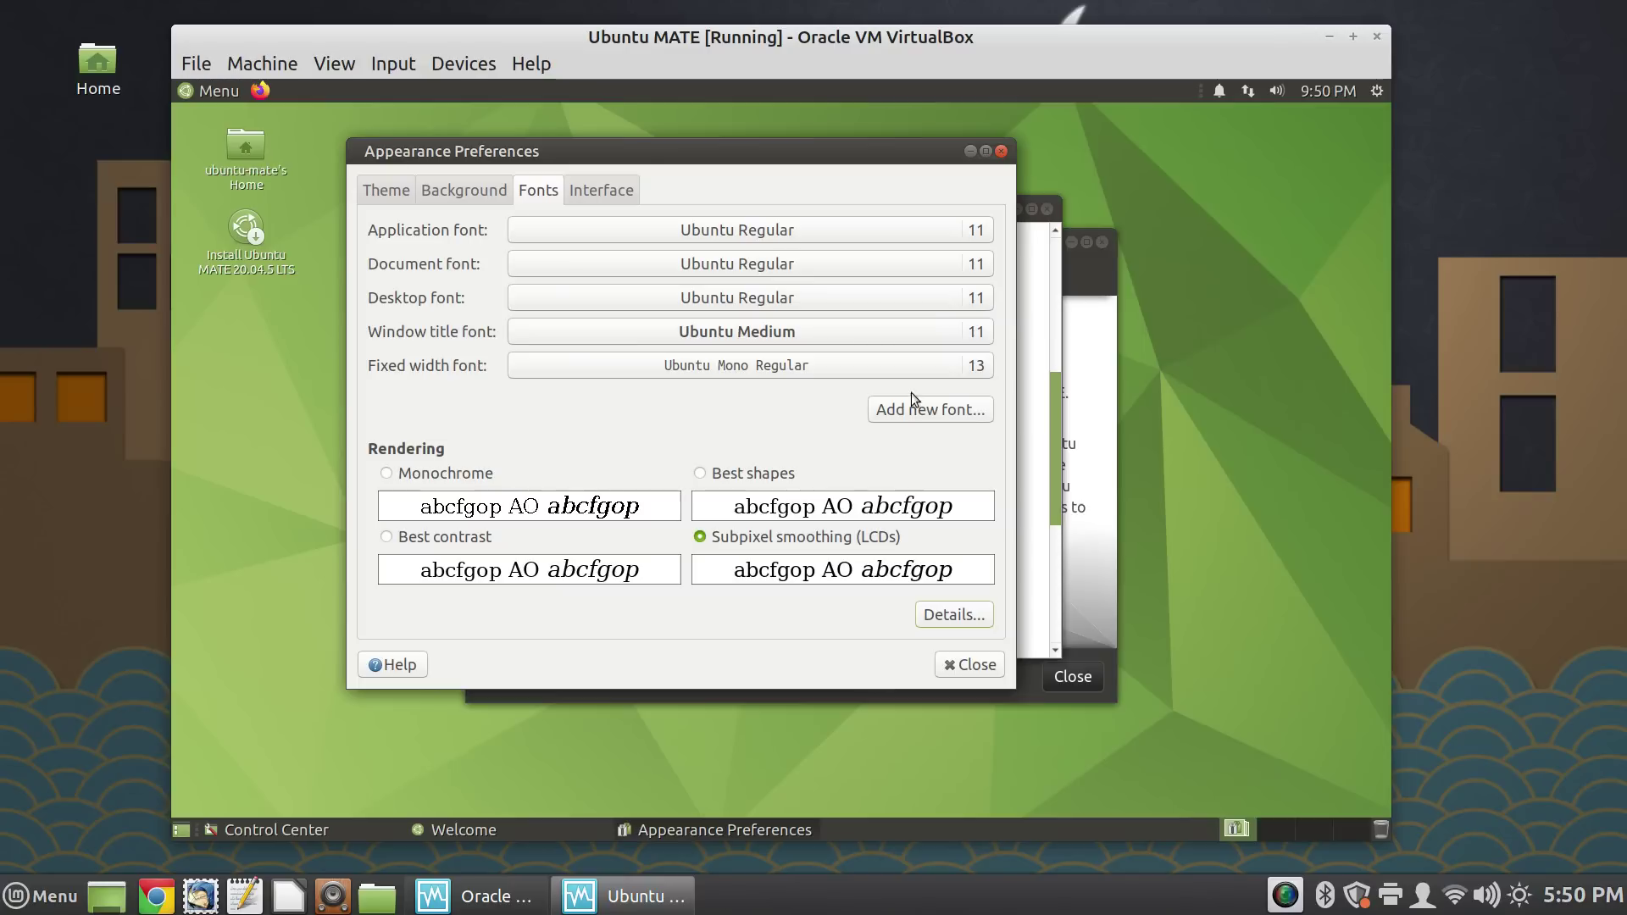
pyautogui.click(1003, 152)
# Step: Close the Control Center and Welcome windows and launch Install Ubuntu MATE from the desktop
pyautogui.click(1047, 209)
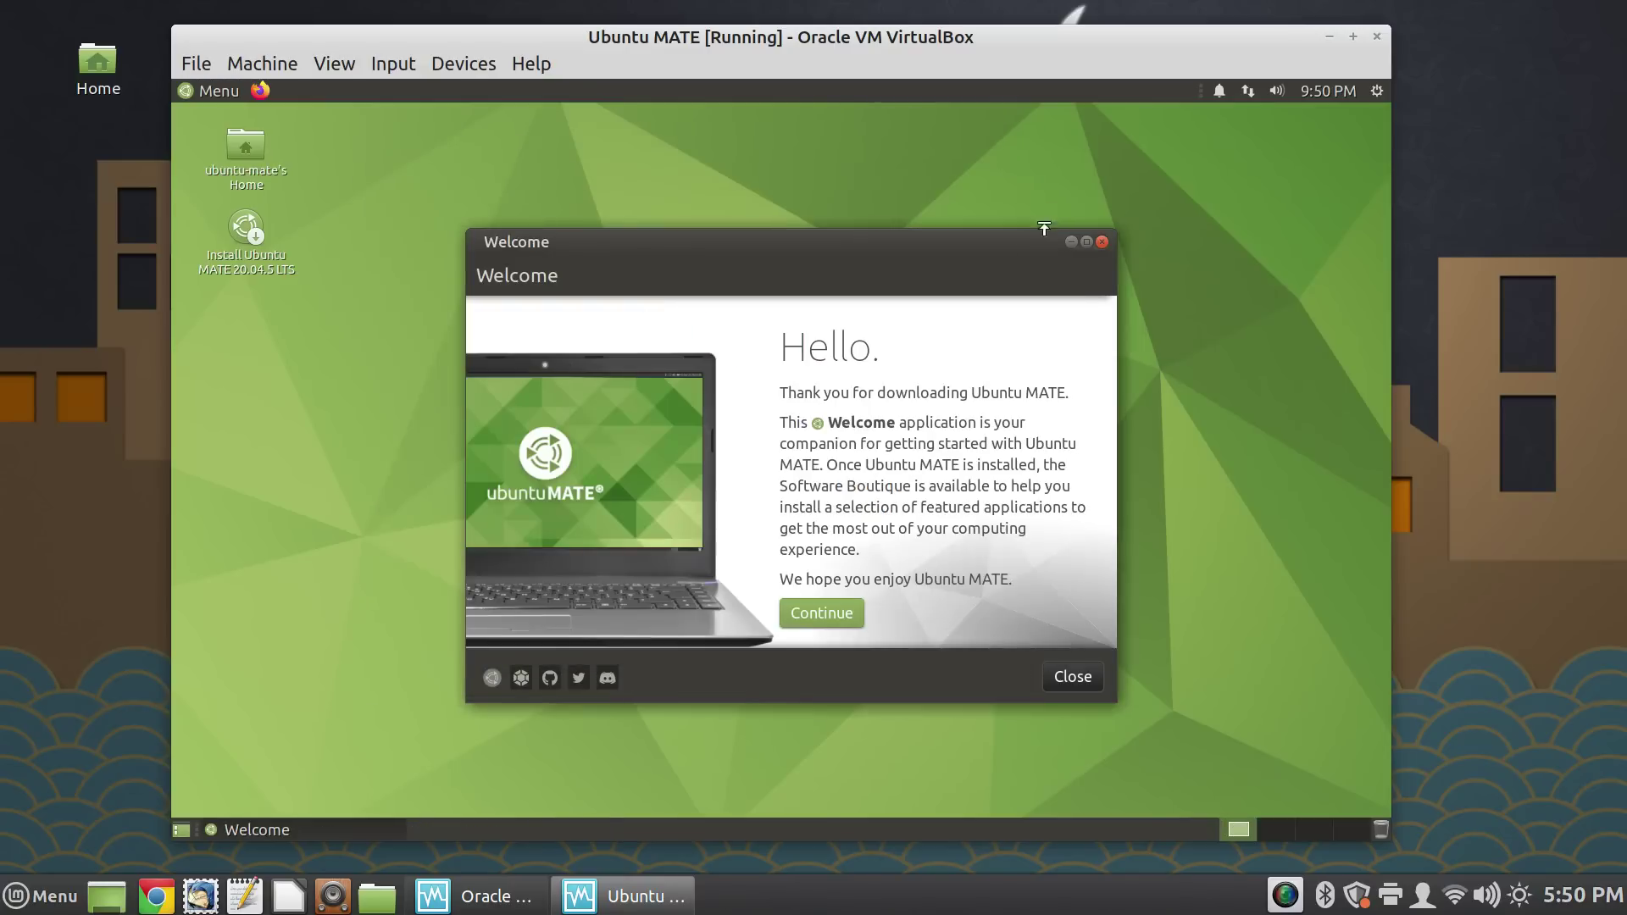
pyautogui.moveTo(969, 251); pyautogui.dragTo(901, 210)
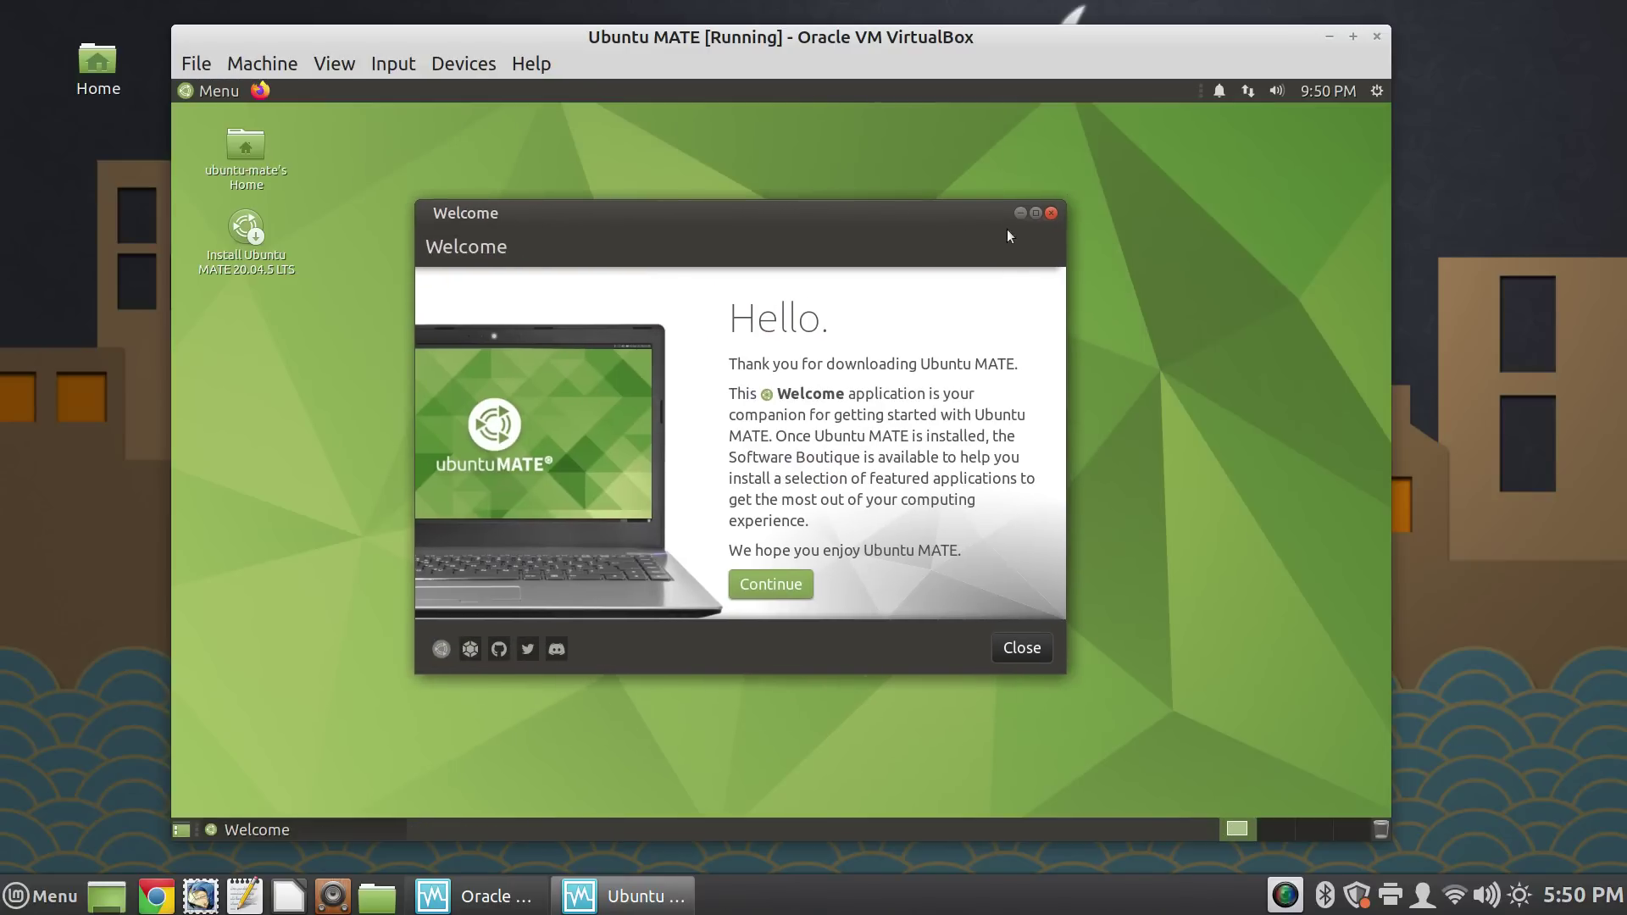
pyautogui.click(1051, 213)
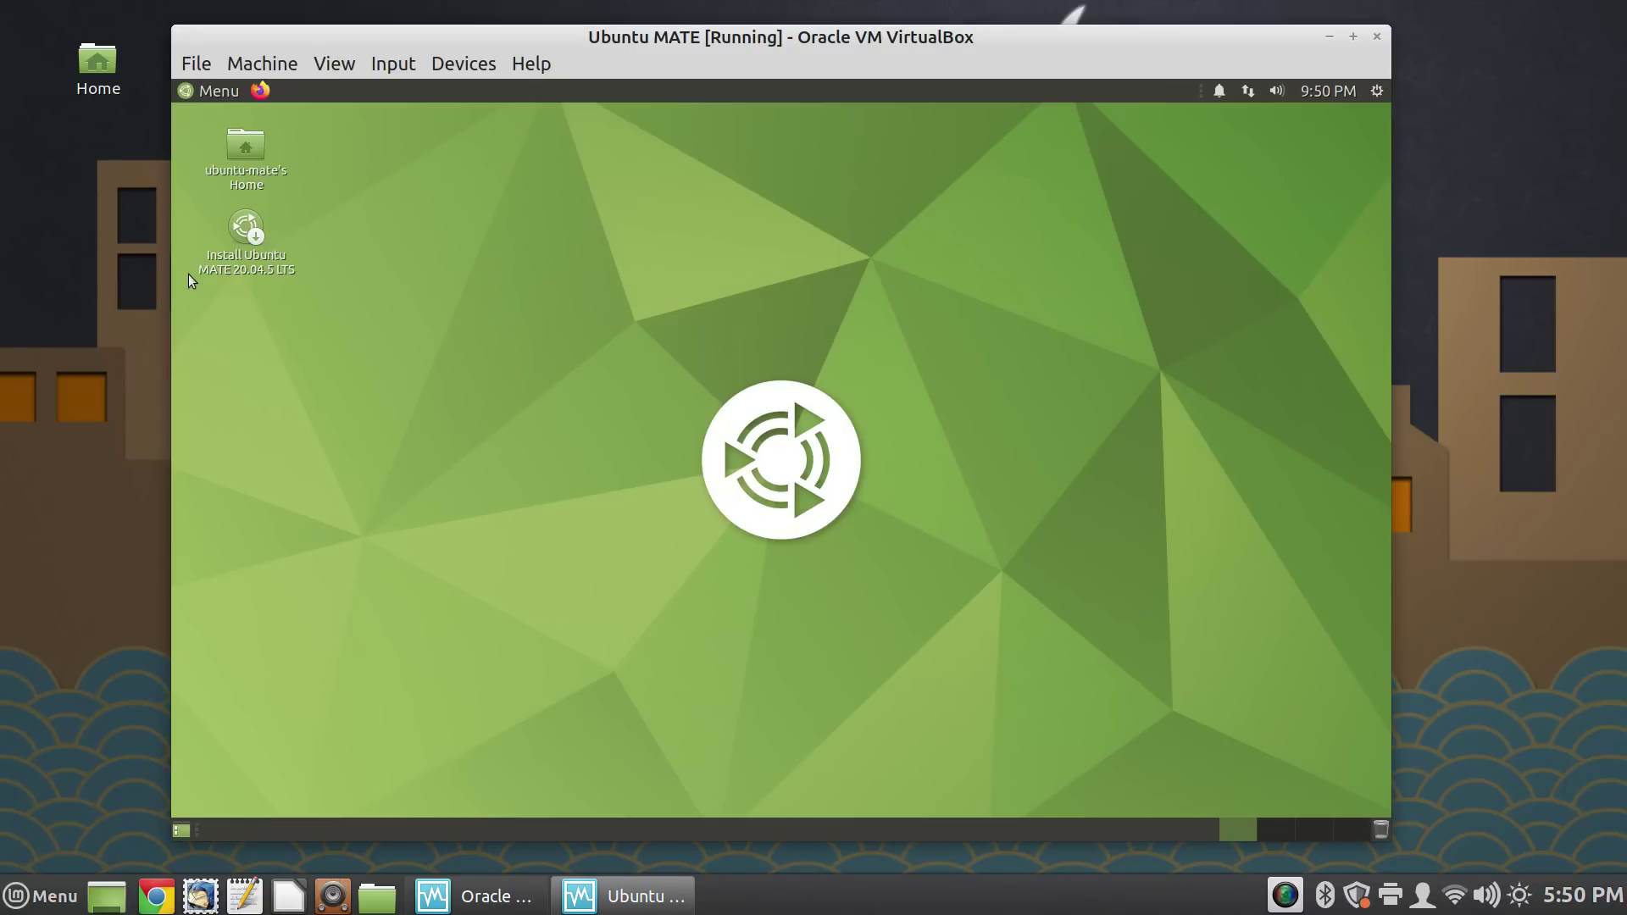
pyautogui.click(259, 227)
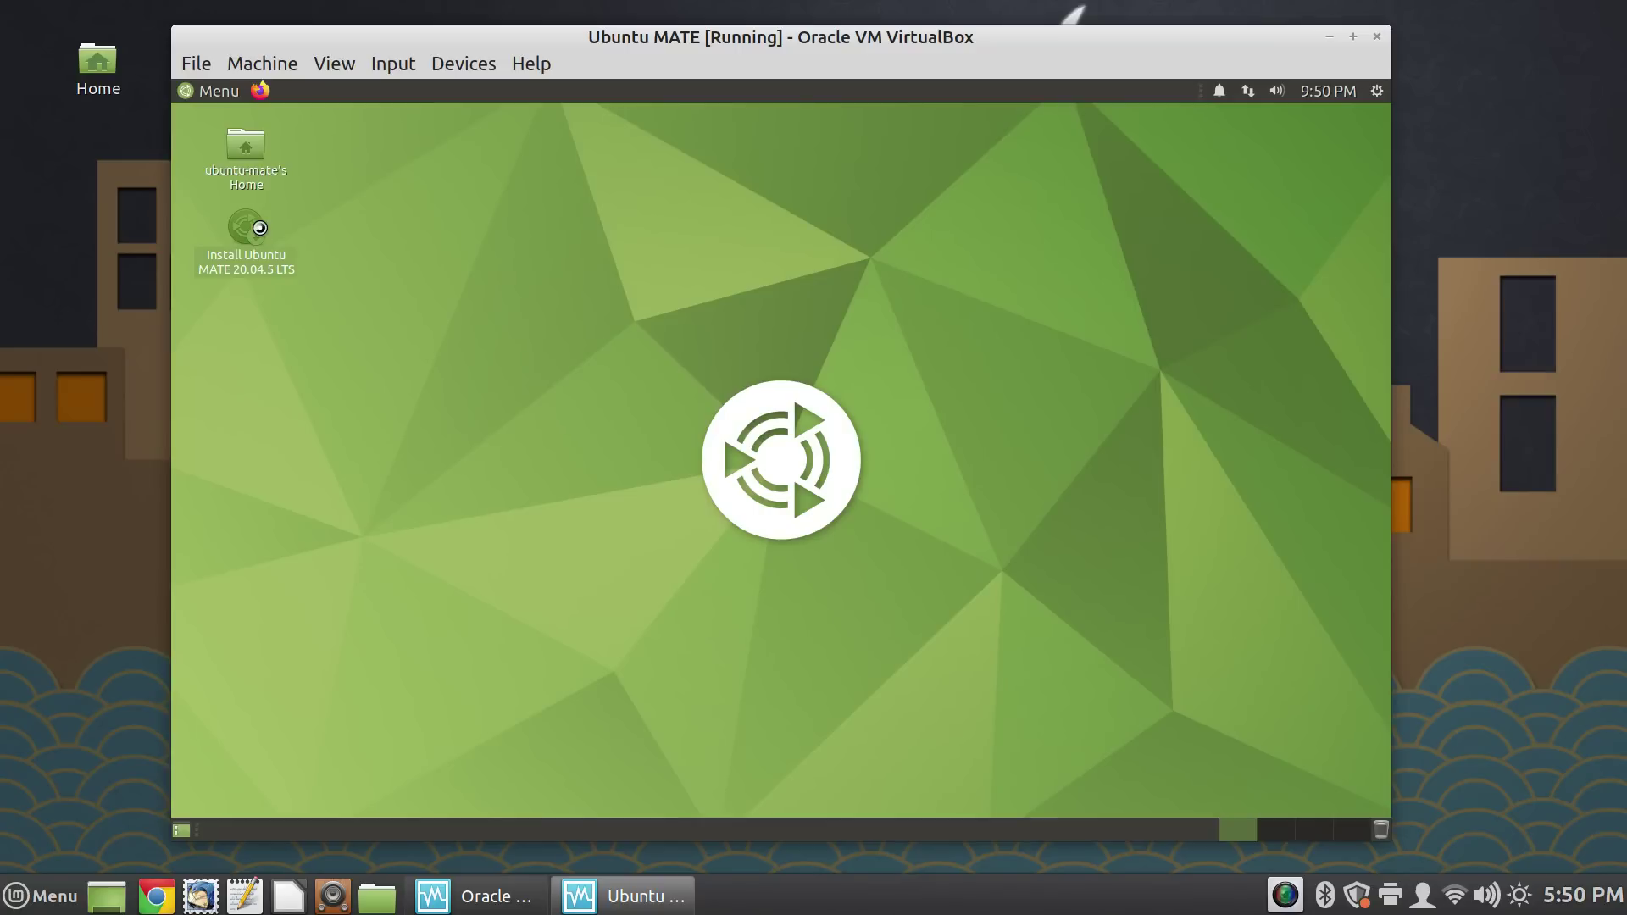
pyautogui.doubleClick(260, 227)
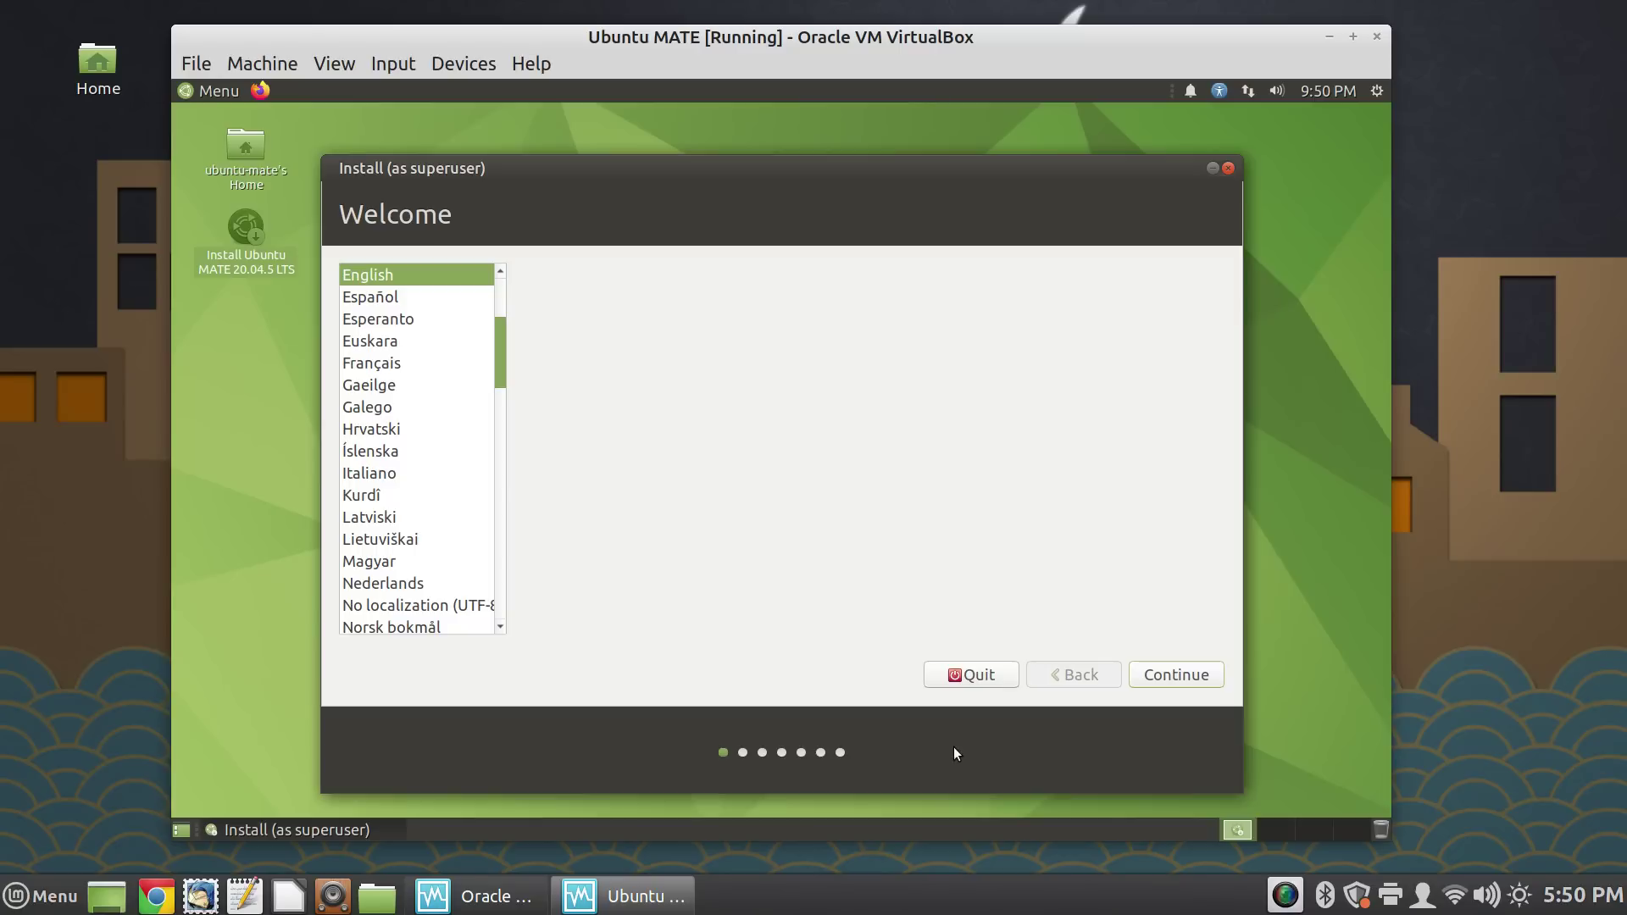
# Step: Keep English and the default keyboard, skip downloading updates, and confirm Erase disk and install
pyautogui.click(1181, 675)
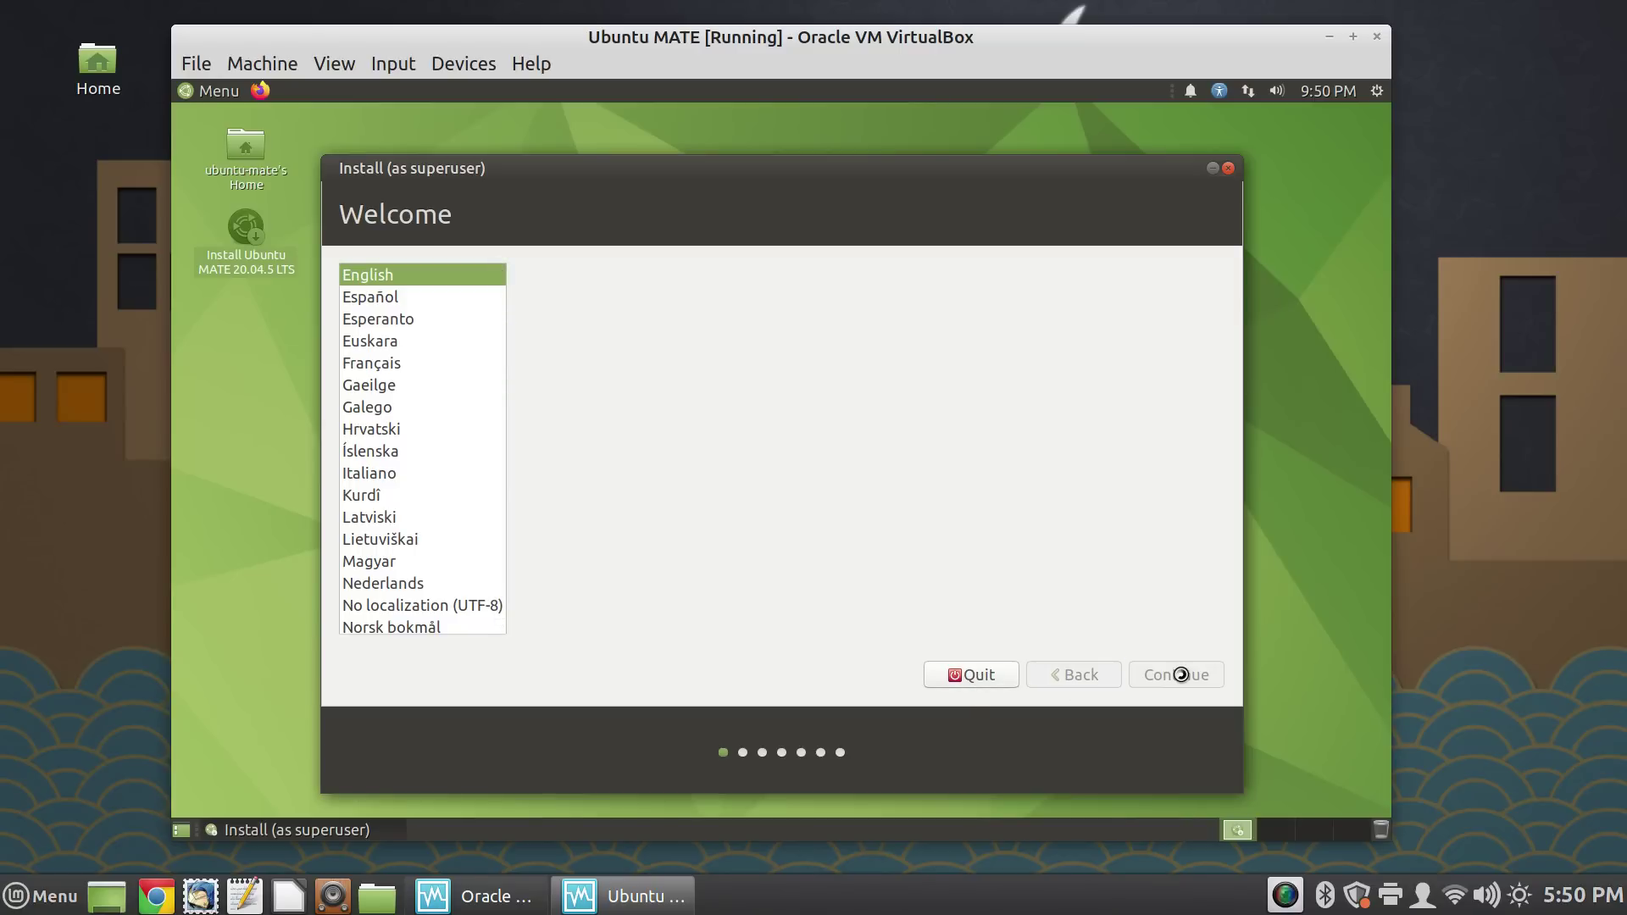
pyautogui.click(1182, 675)
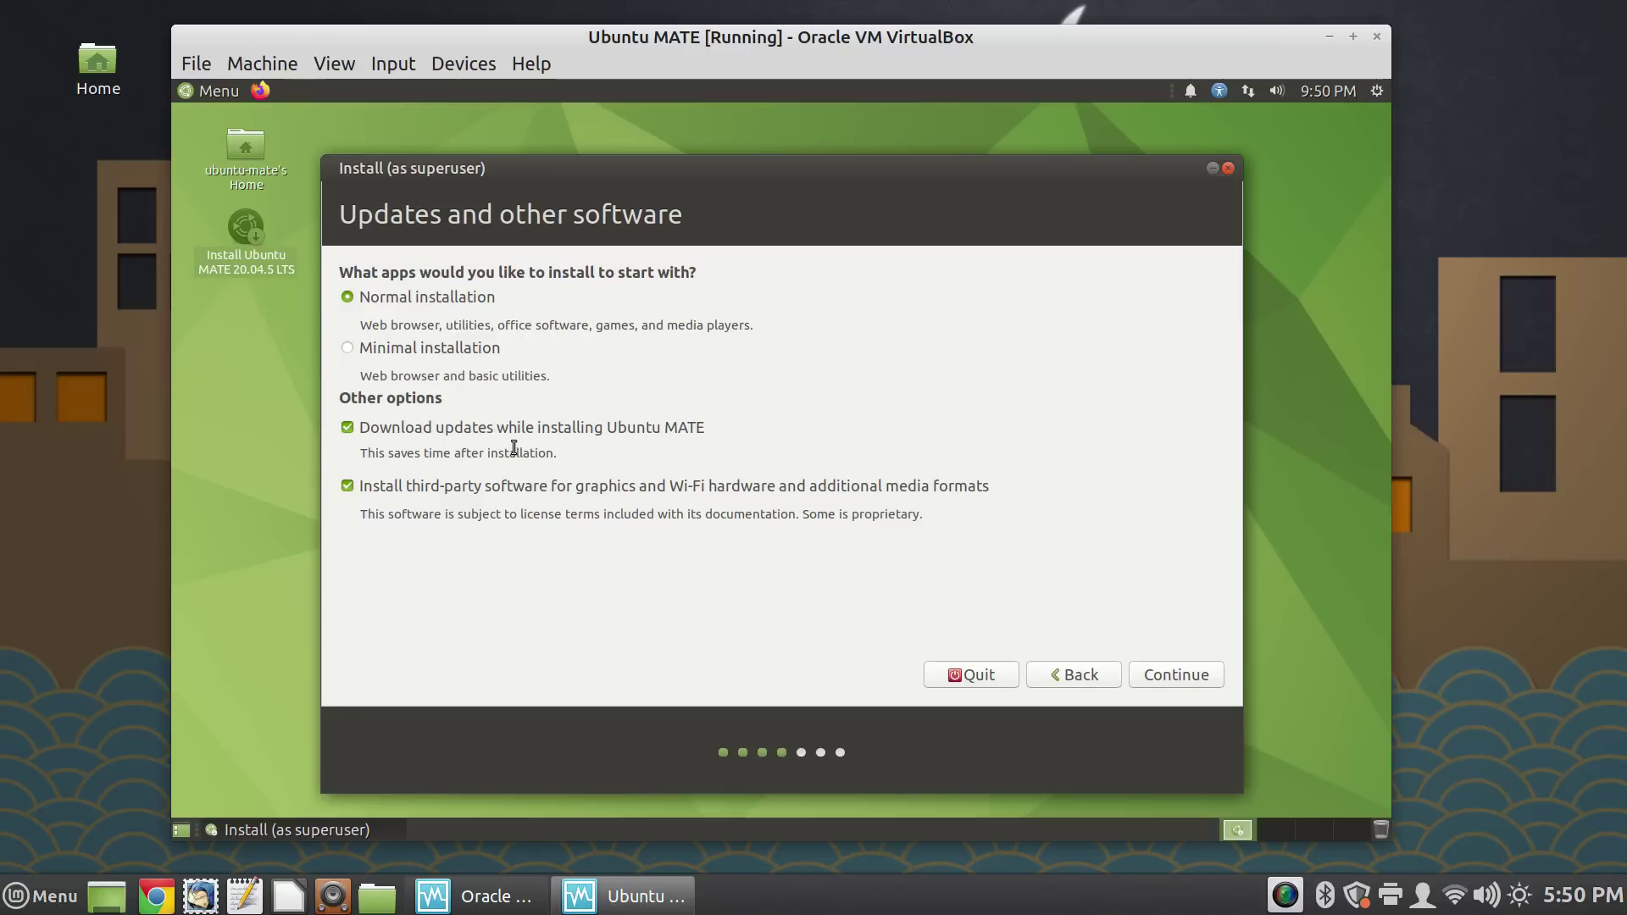
pyautogui.click(346, 428)
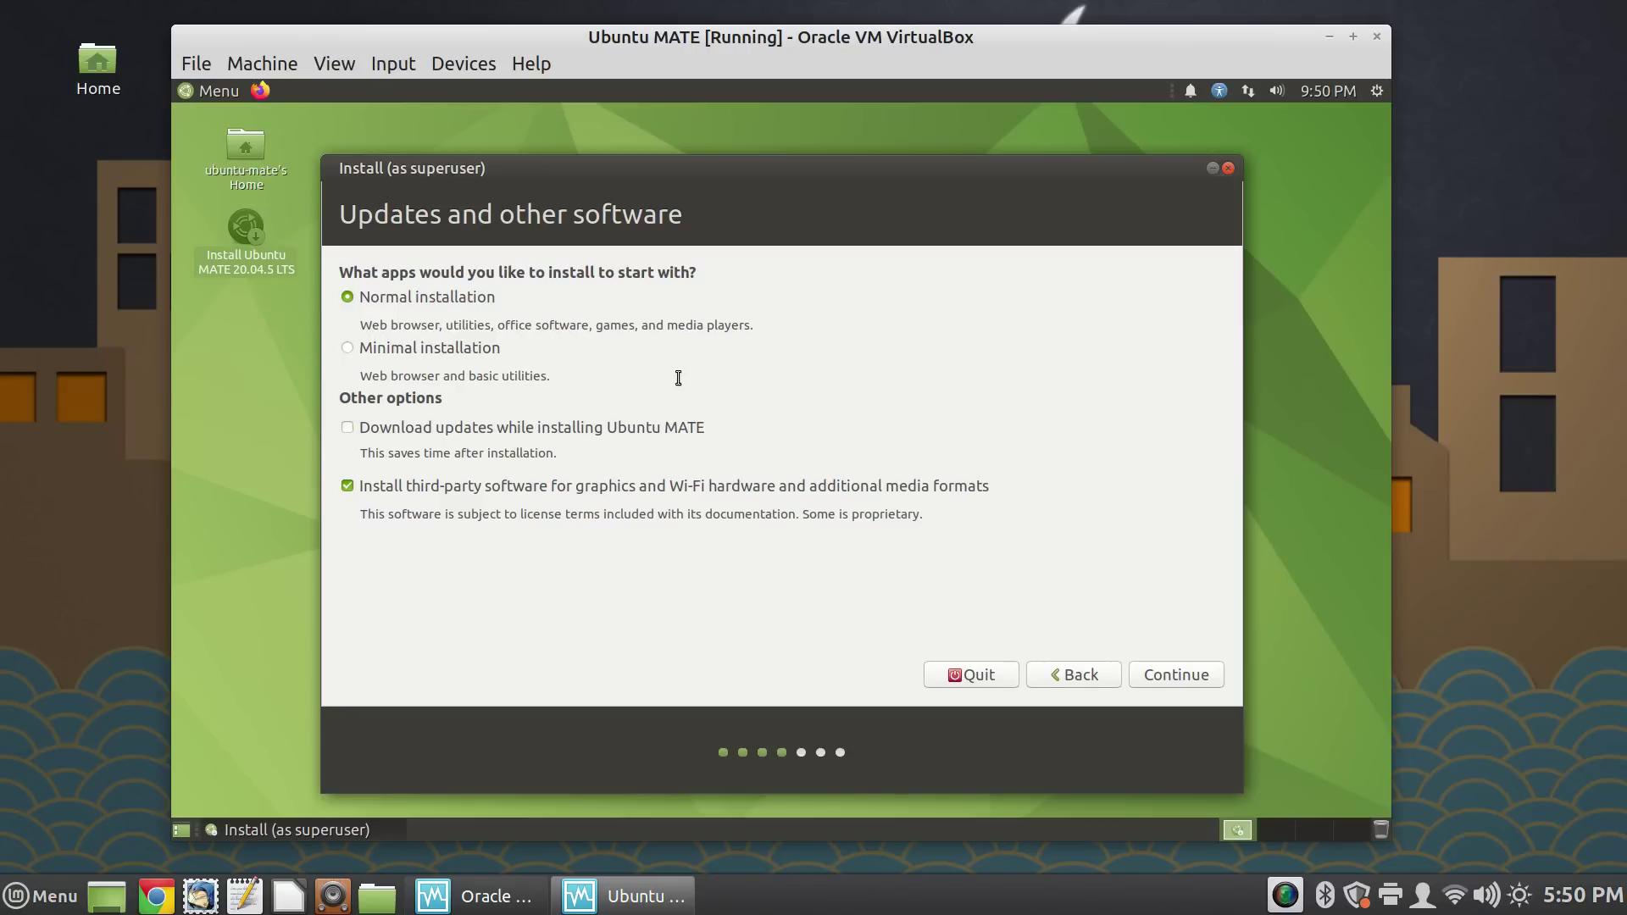
pyautogui.click(1192, 678)
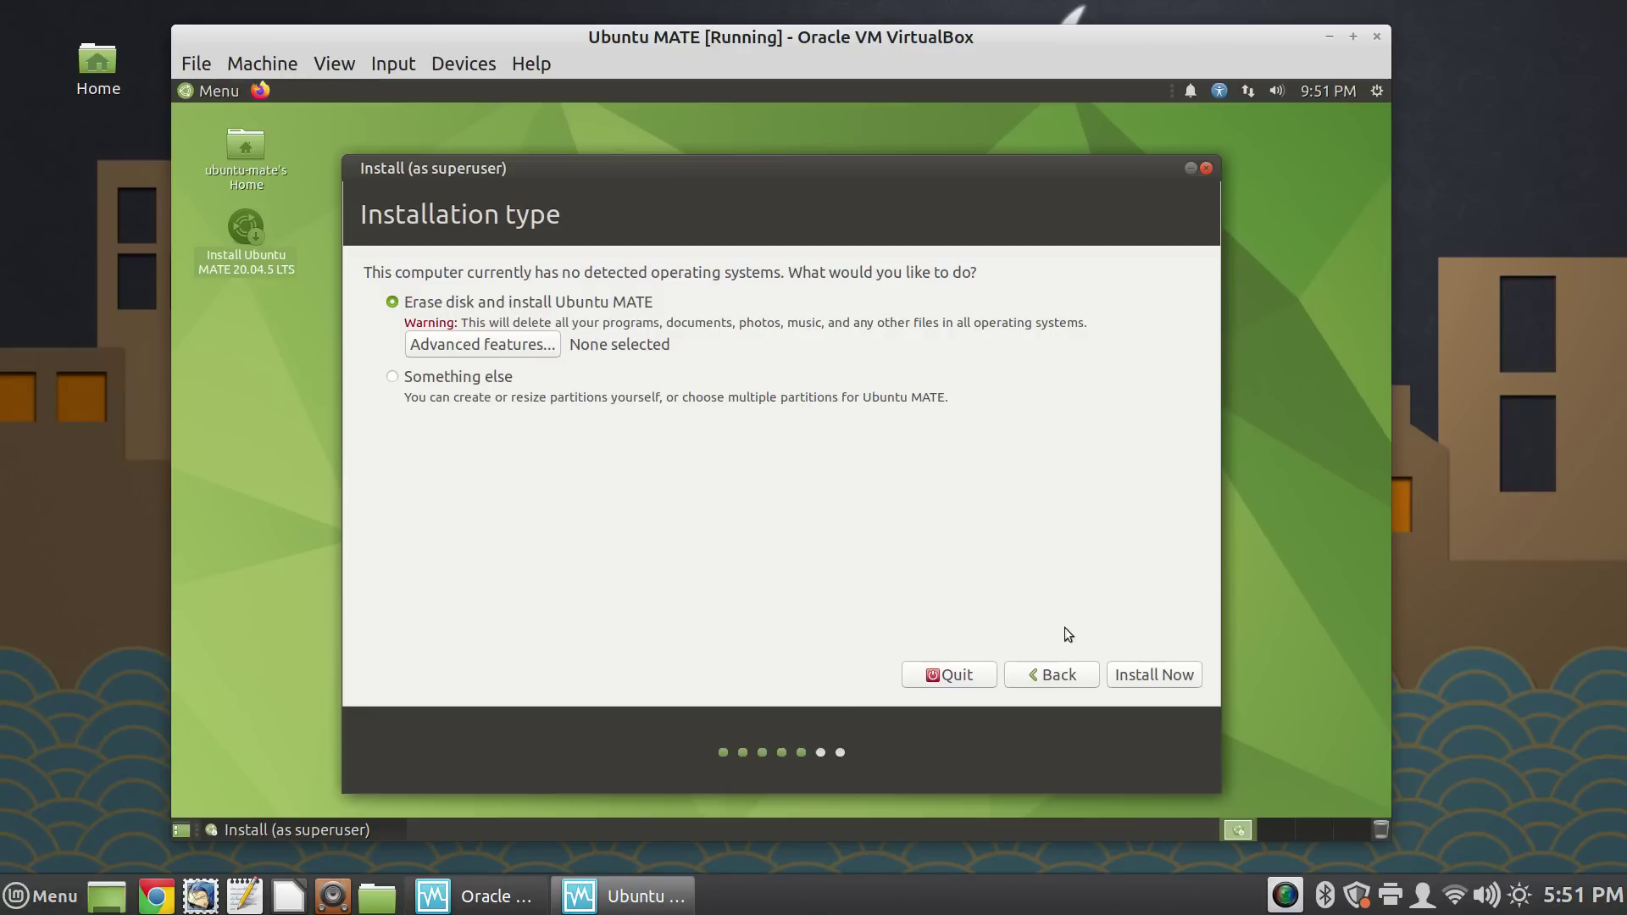
pyautogui.click(1148, 674)
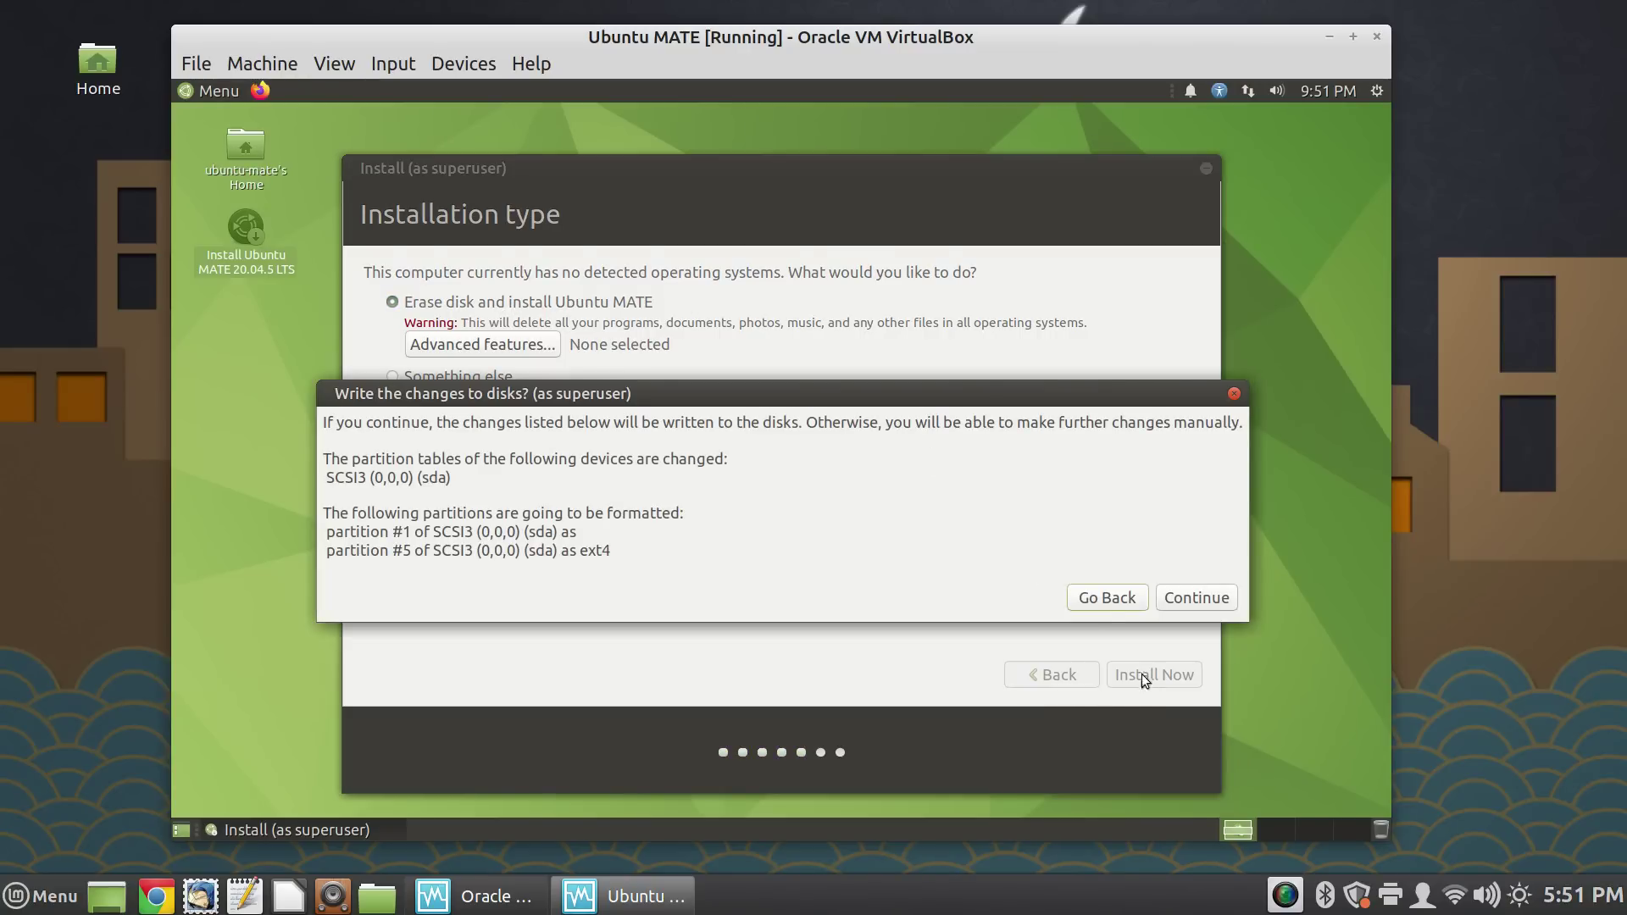
pyautogui.click(1183, 603)
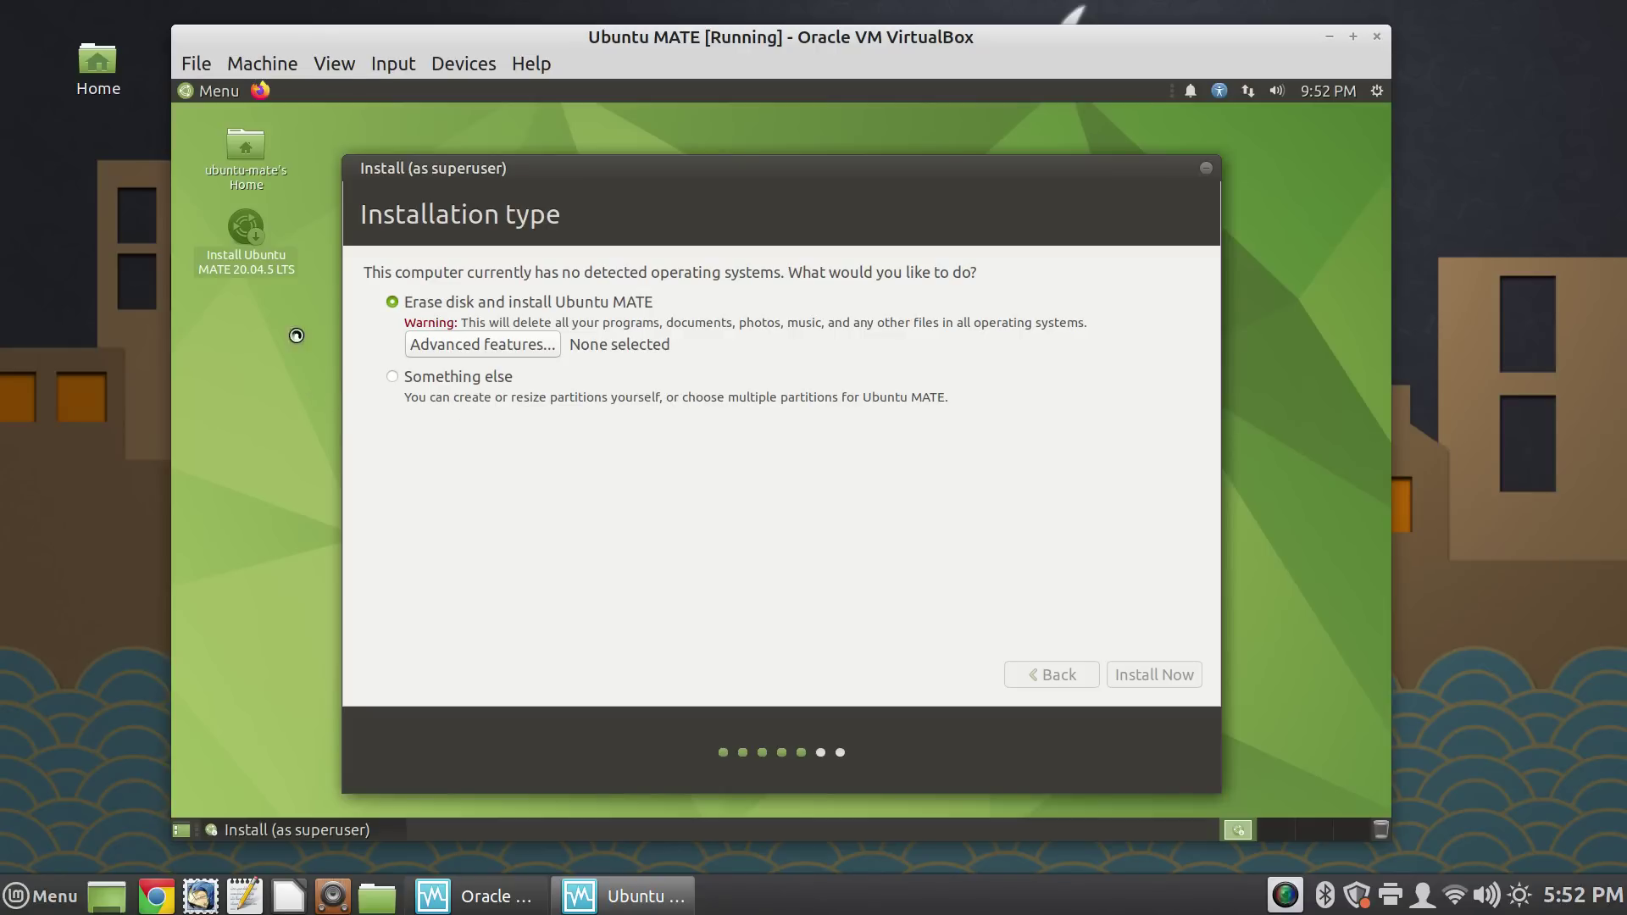
# Step: Open the live session's home folder from the desktop and close it again
pyautogui.doubleClick(247, 145)
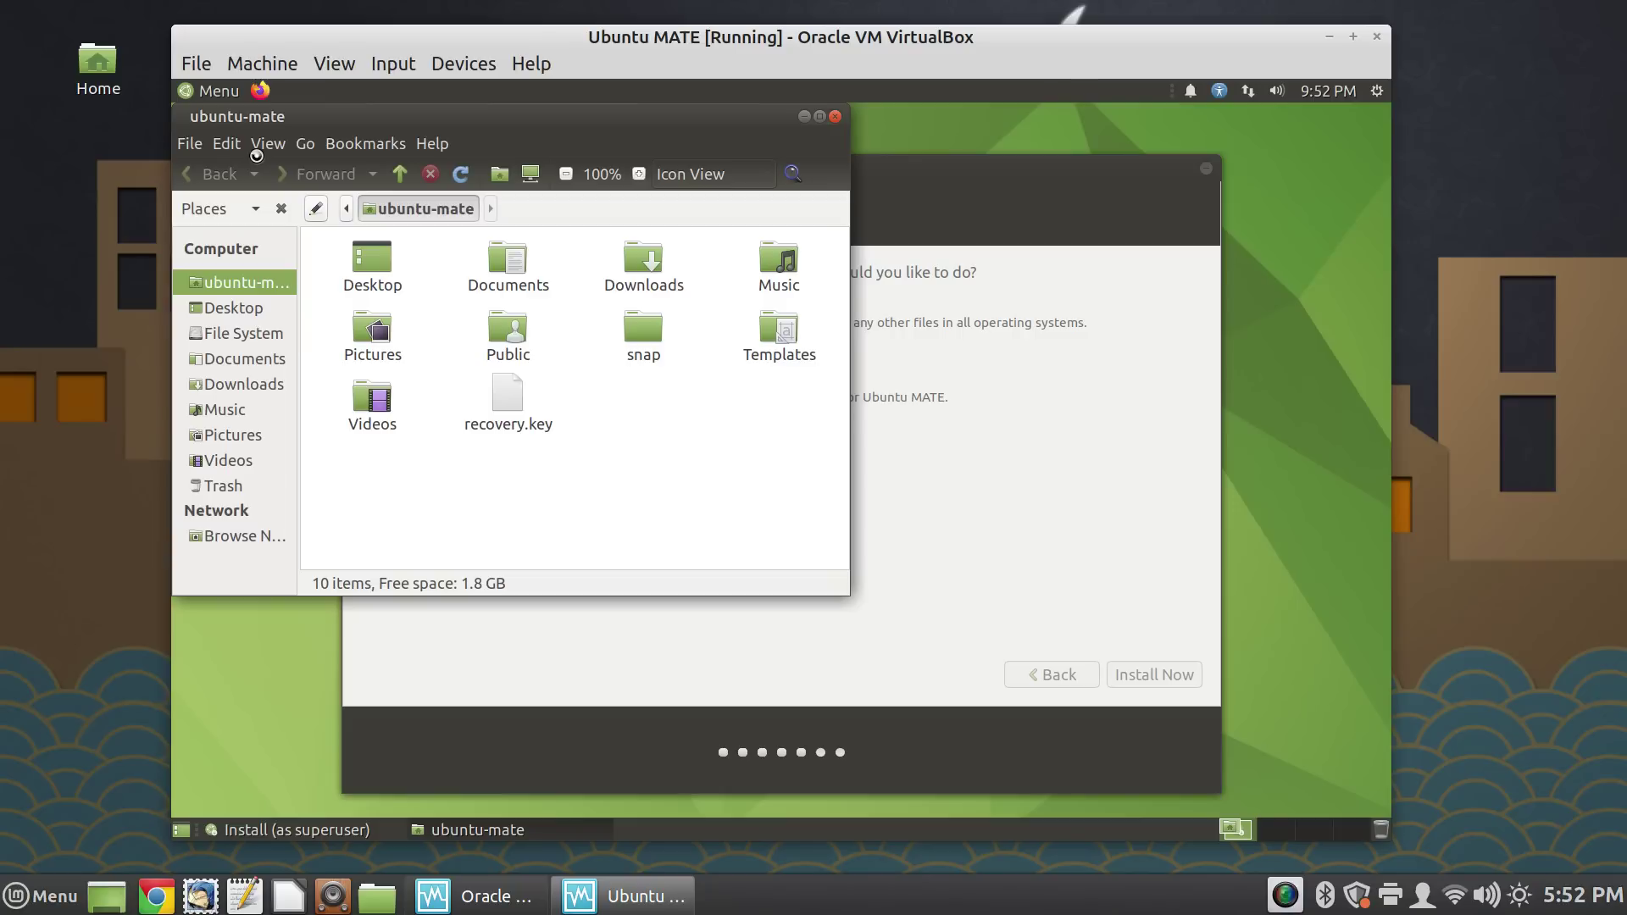
pyautogui.click(835, 116)
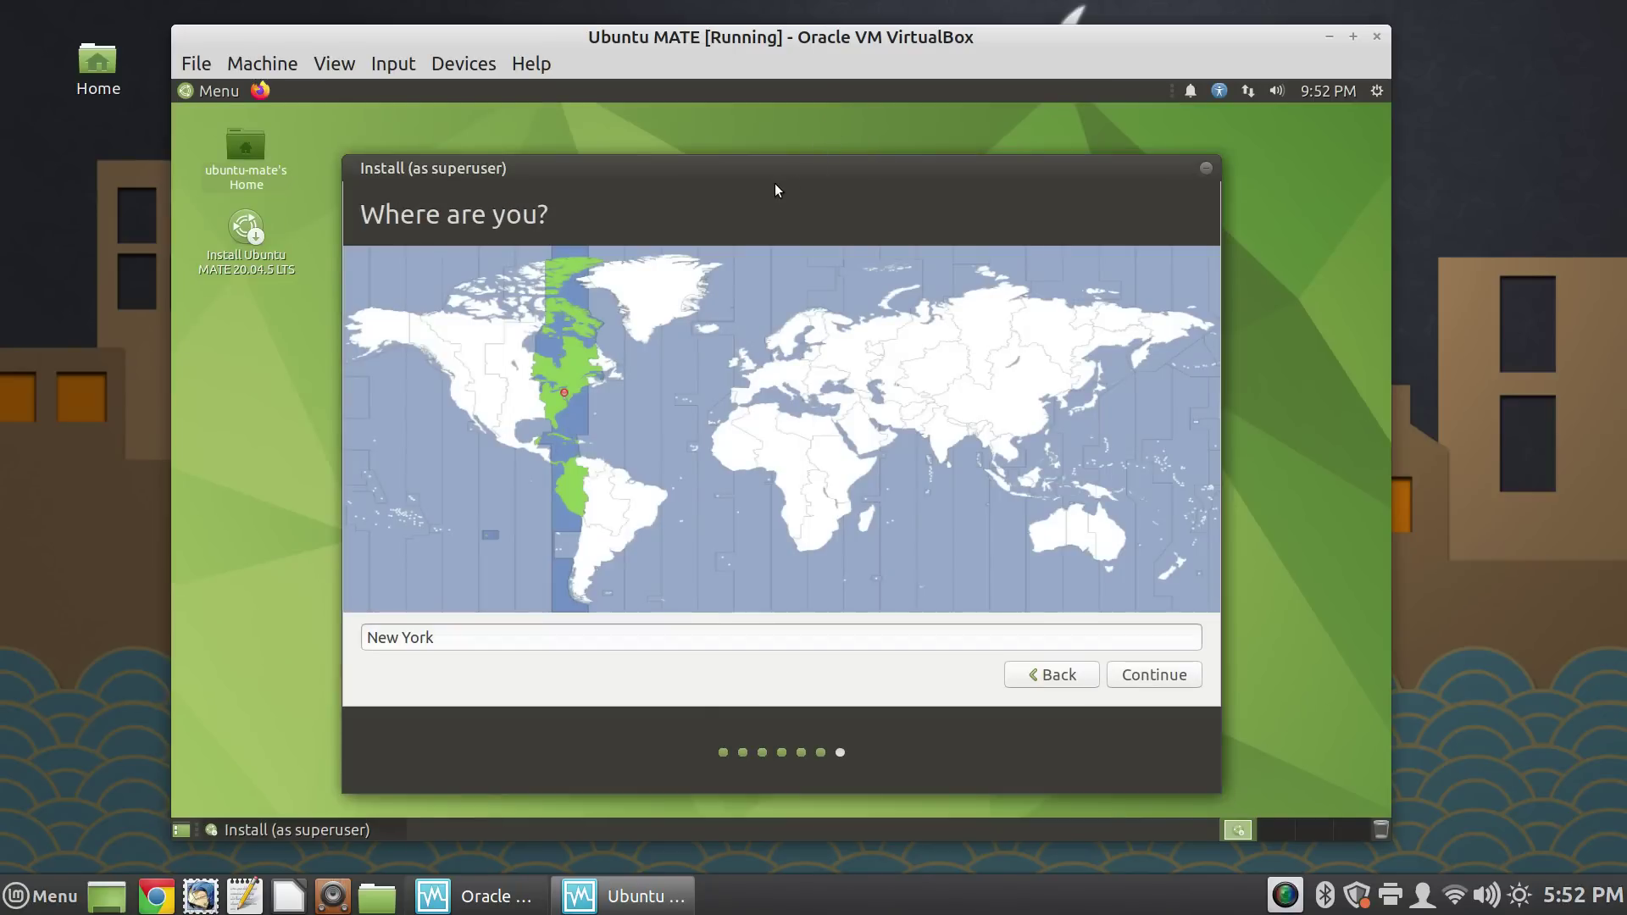
# Step: Accept New York, enter your name, computer name Ubuntu-MATE-VM and a password, and start installing
pyautogui.click(1163, 676)
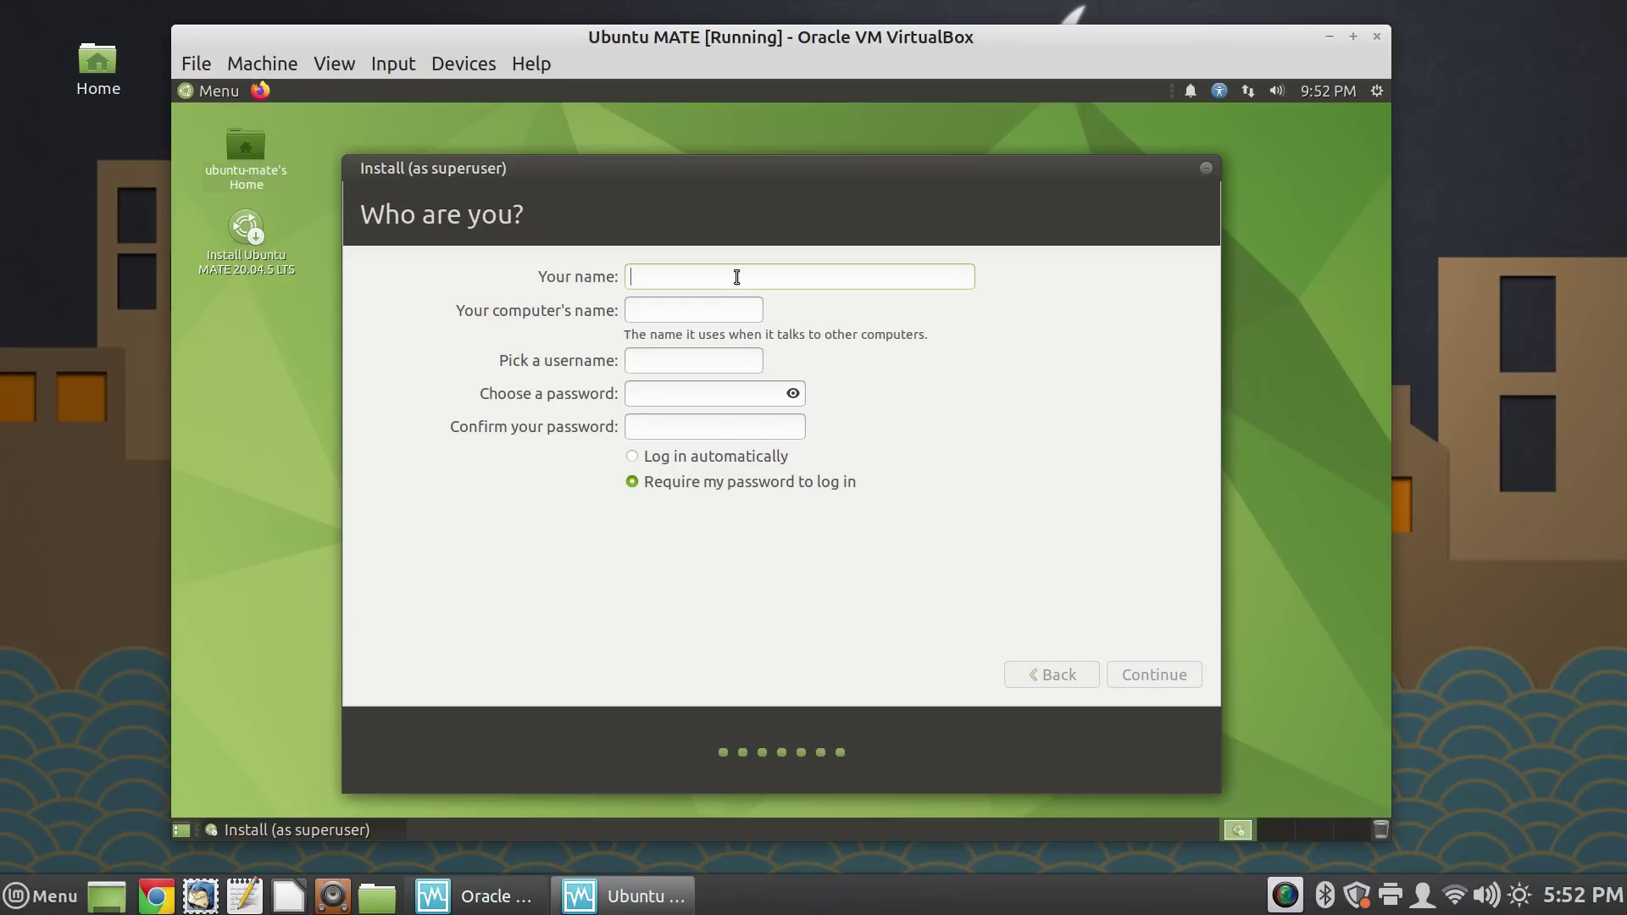
pyautogui.write('Joe COllins')
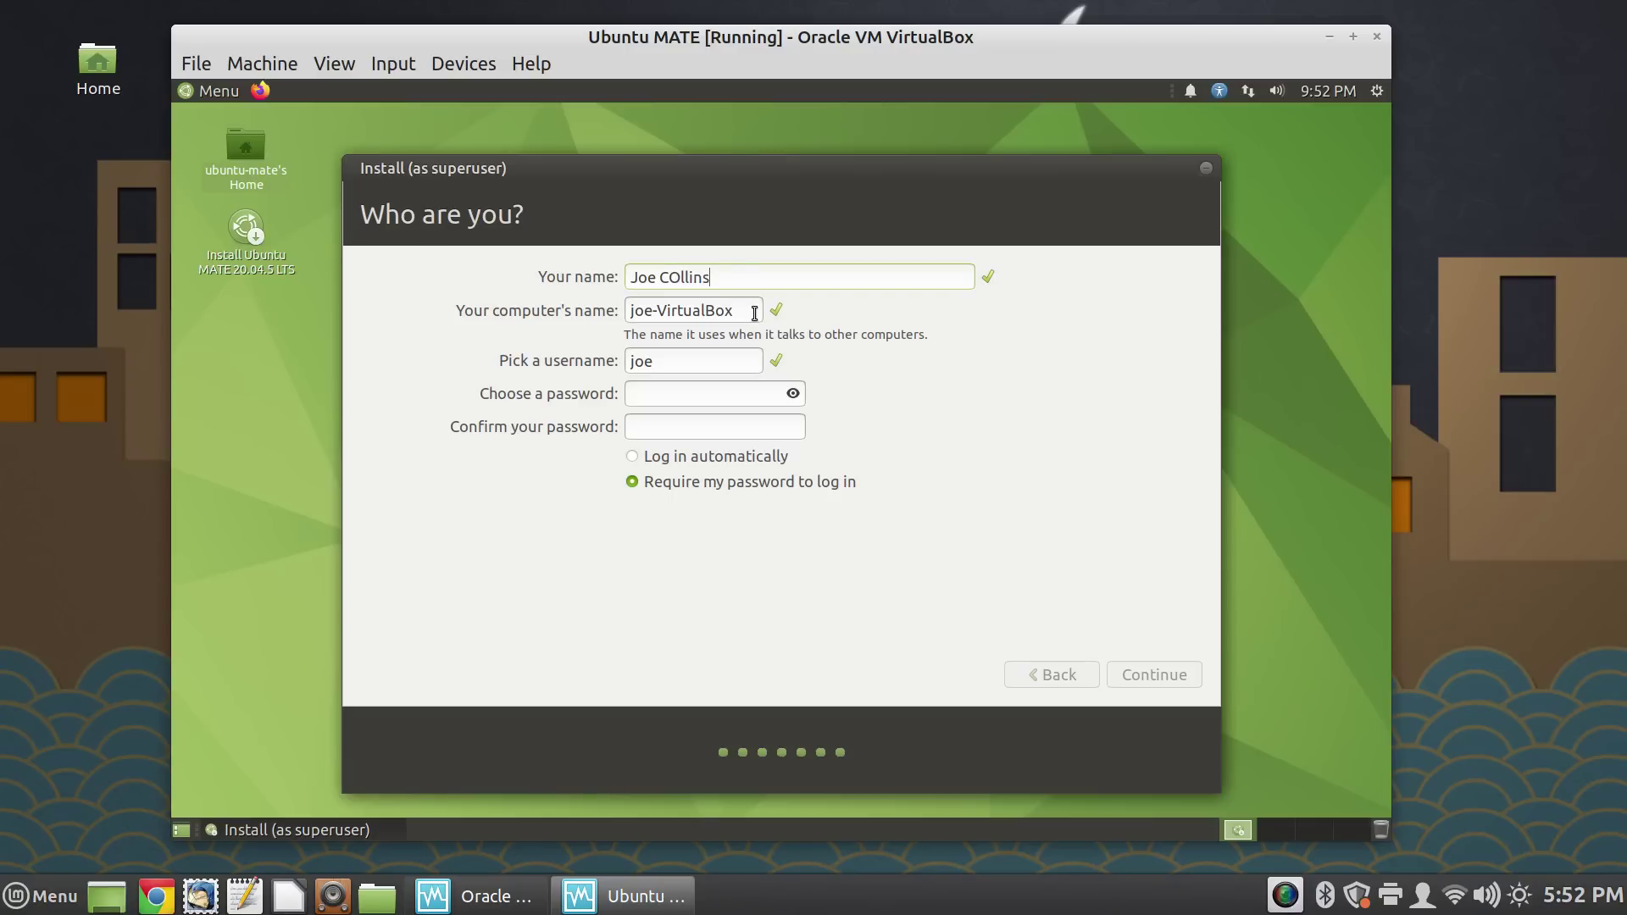
pyautogui.moveTo(750, 311); pyautogui.dragTo(567, 290)
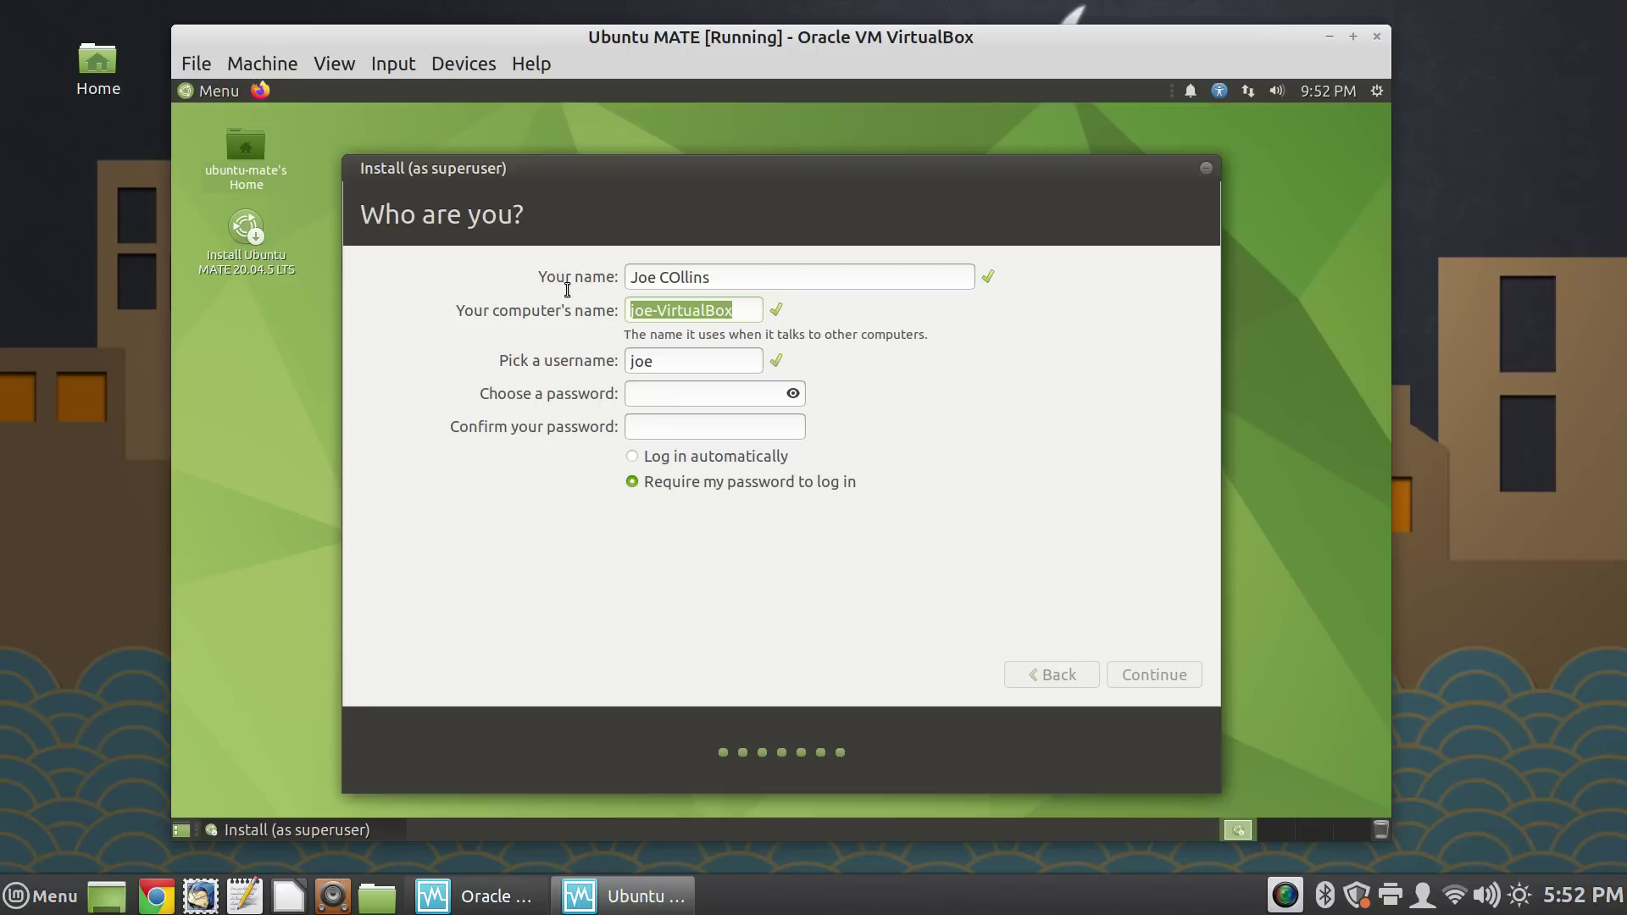
pyautogui.press('BackSpace')
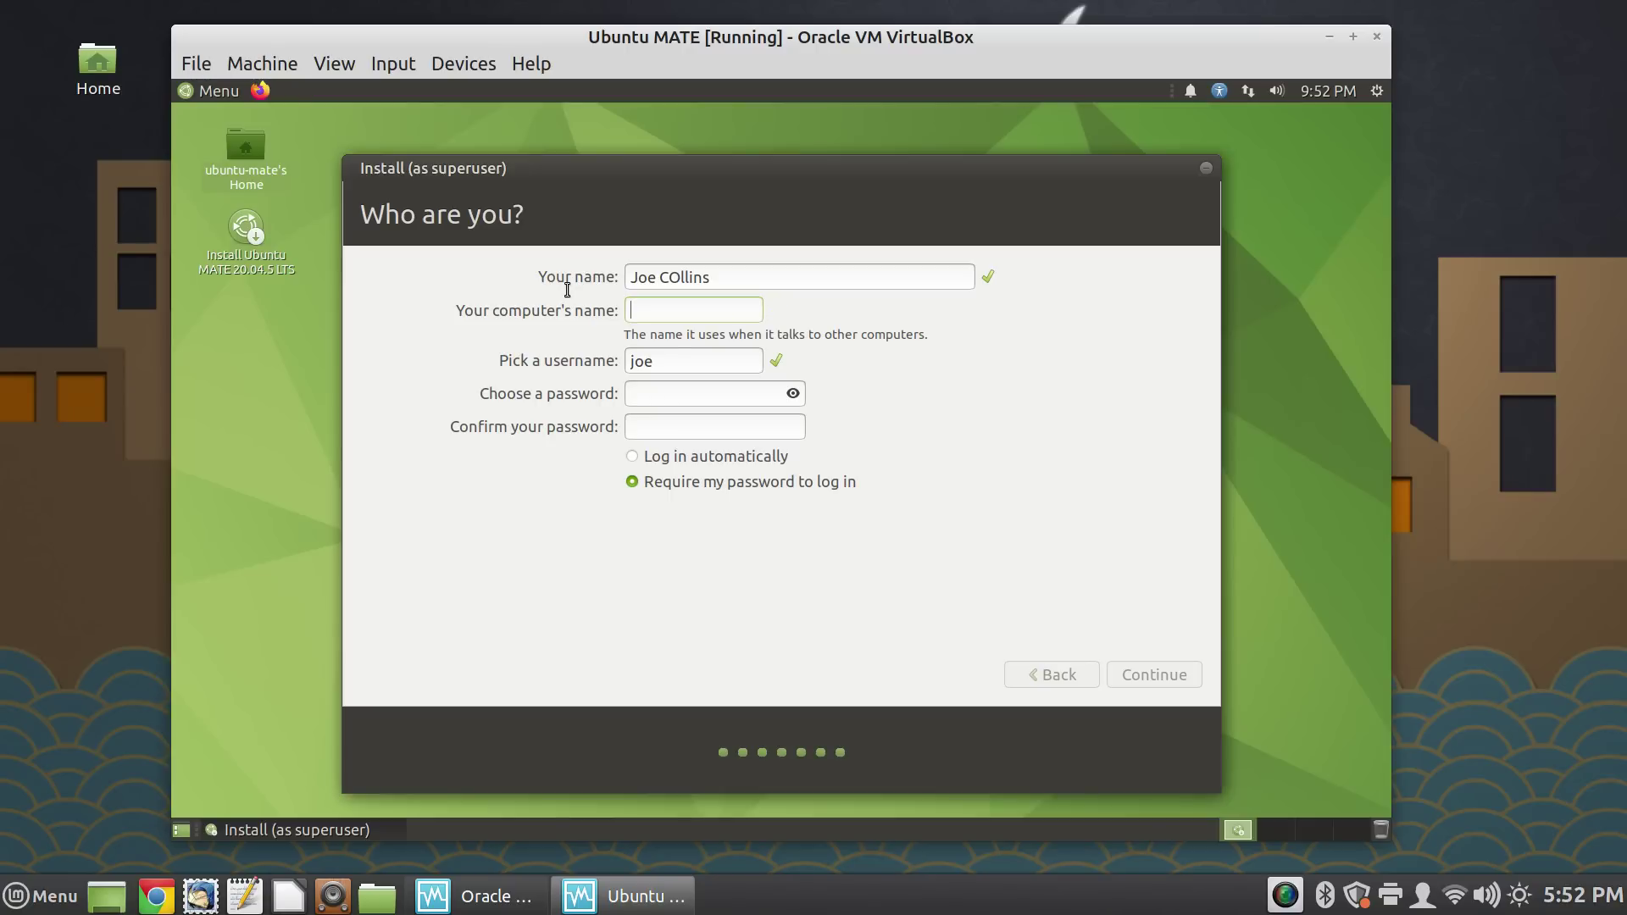
pyautogui.write('Ubuntu-MATE-')
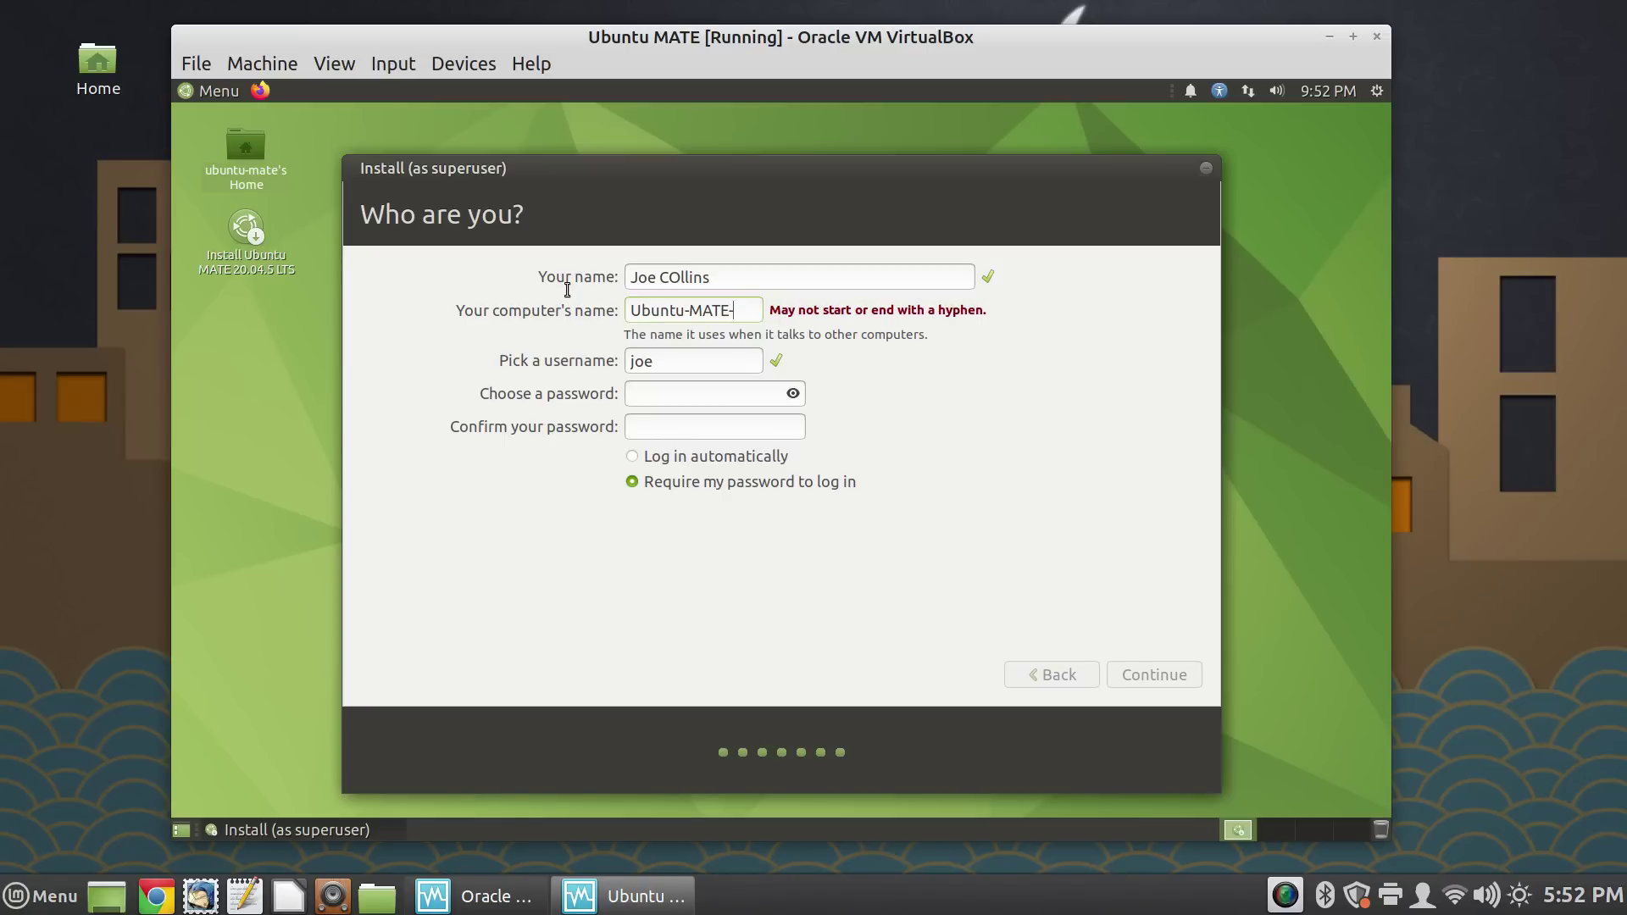
pyautogui.write('VM')
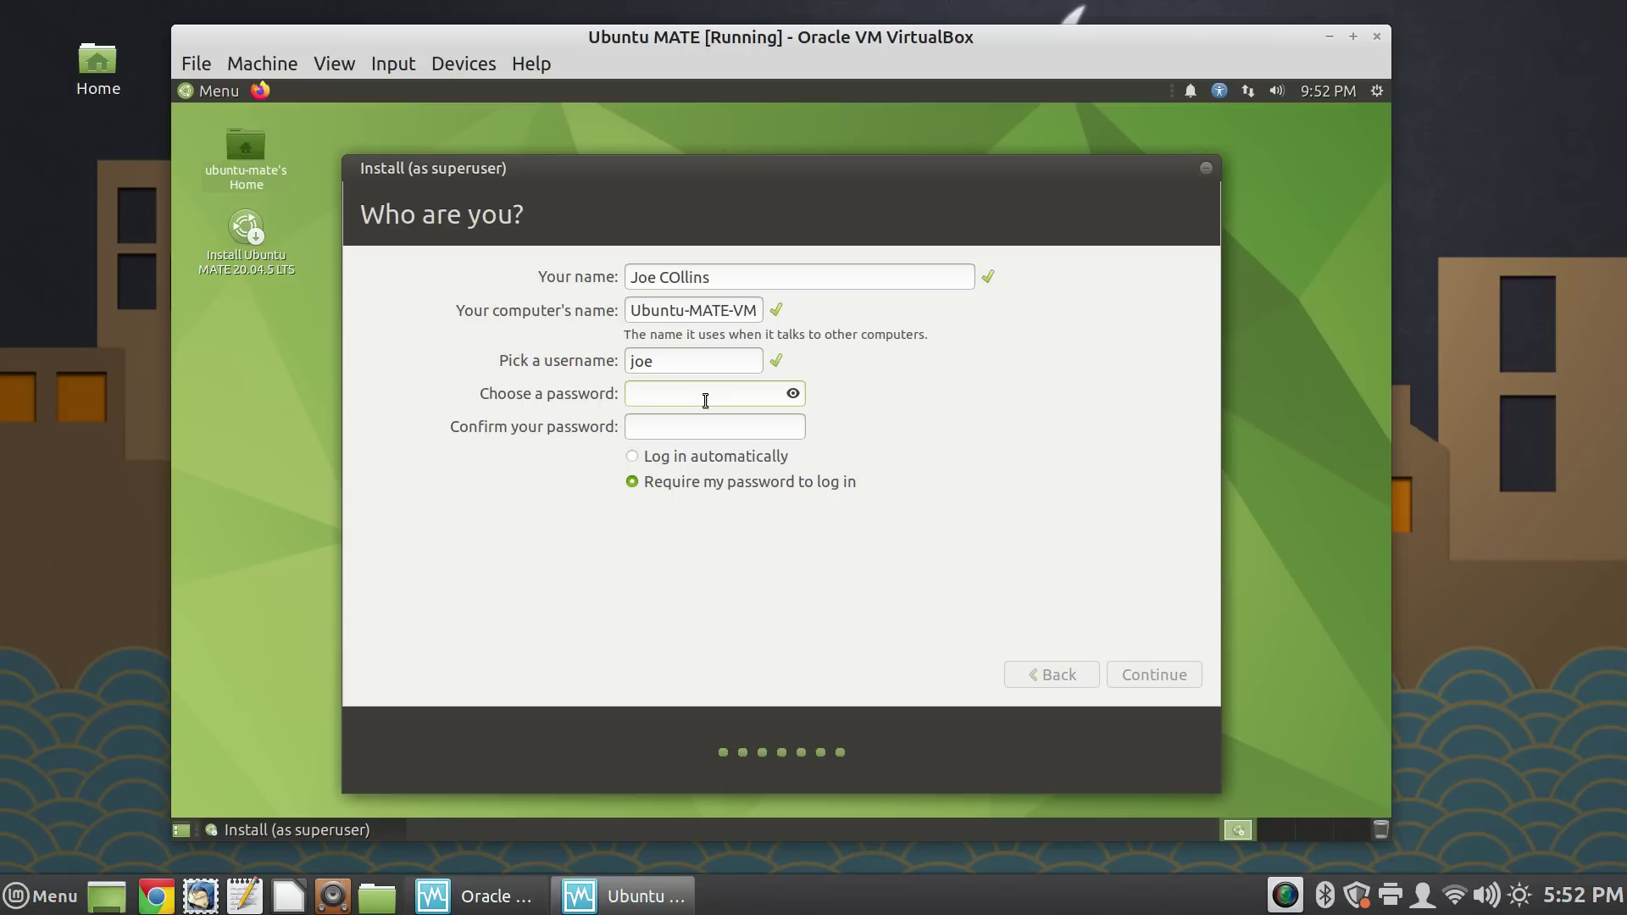
pyautogui.write('****************')
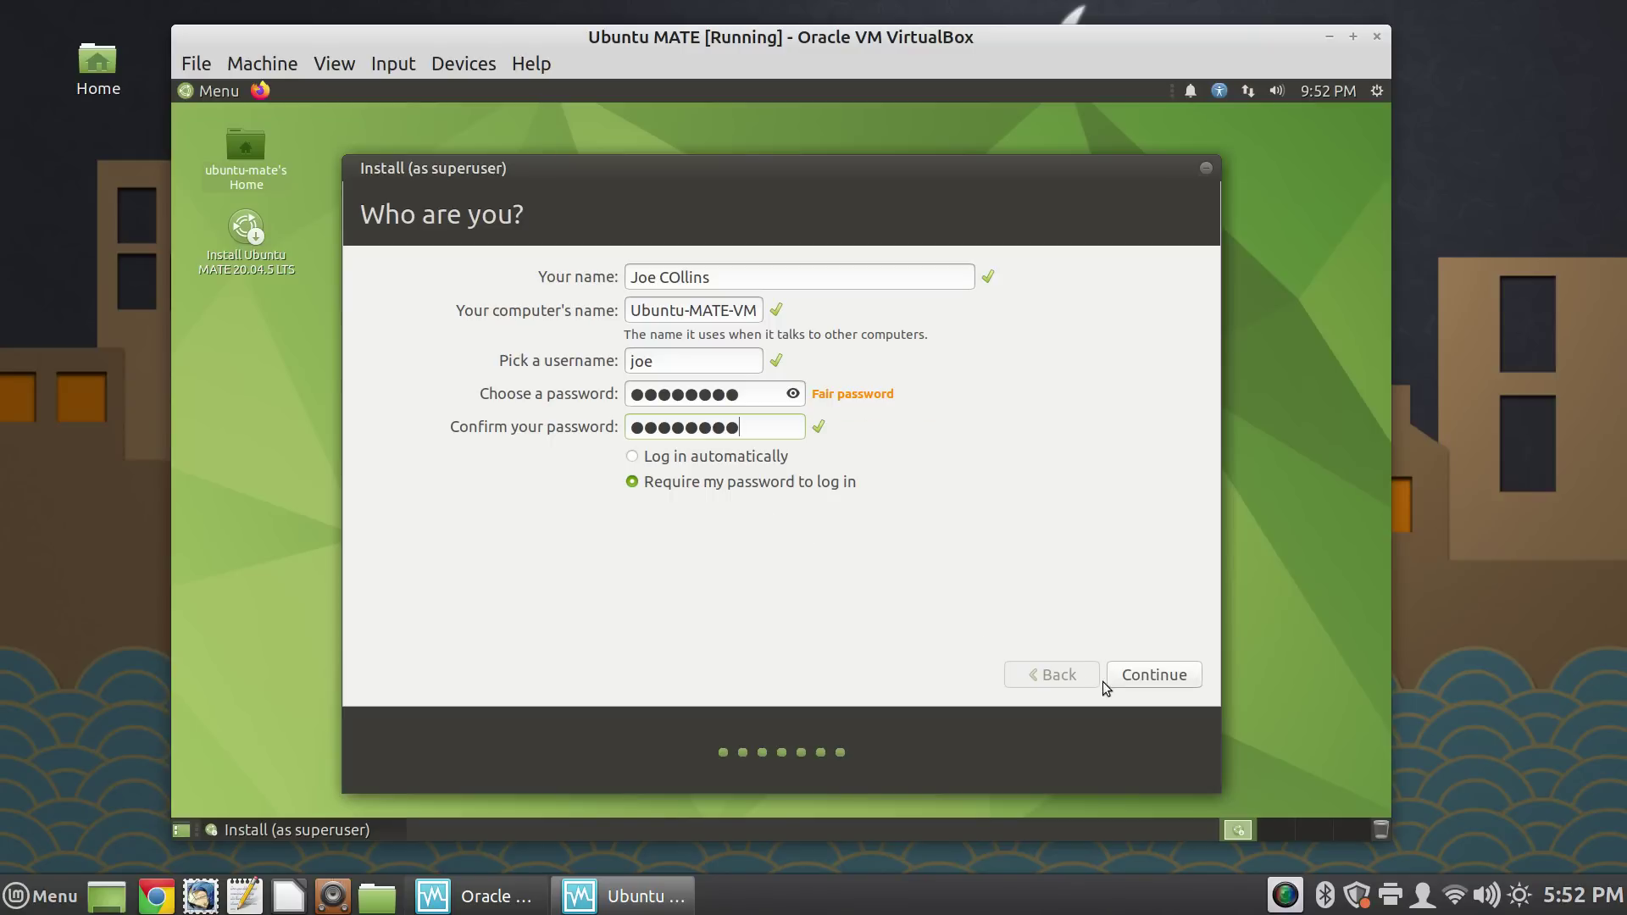
pyautogui.click(1136, 675)
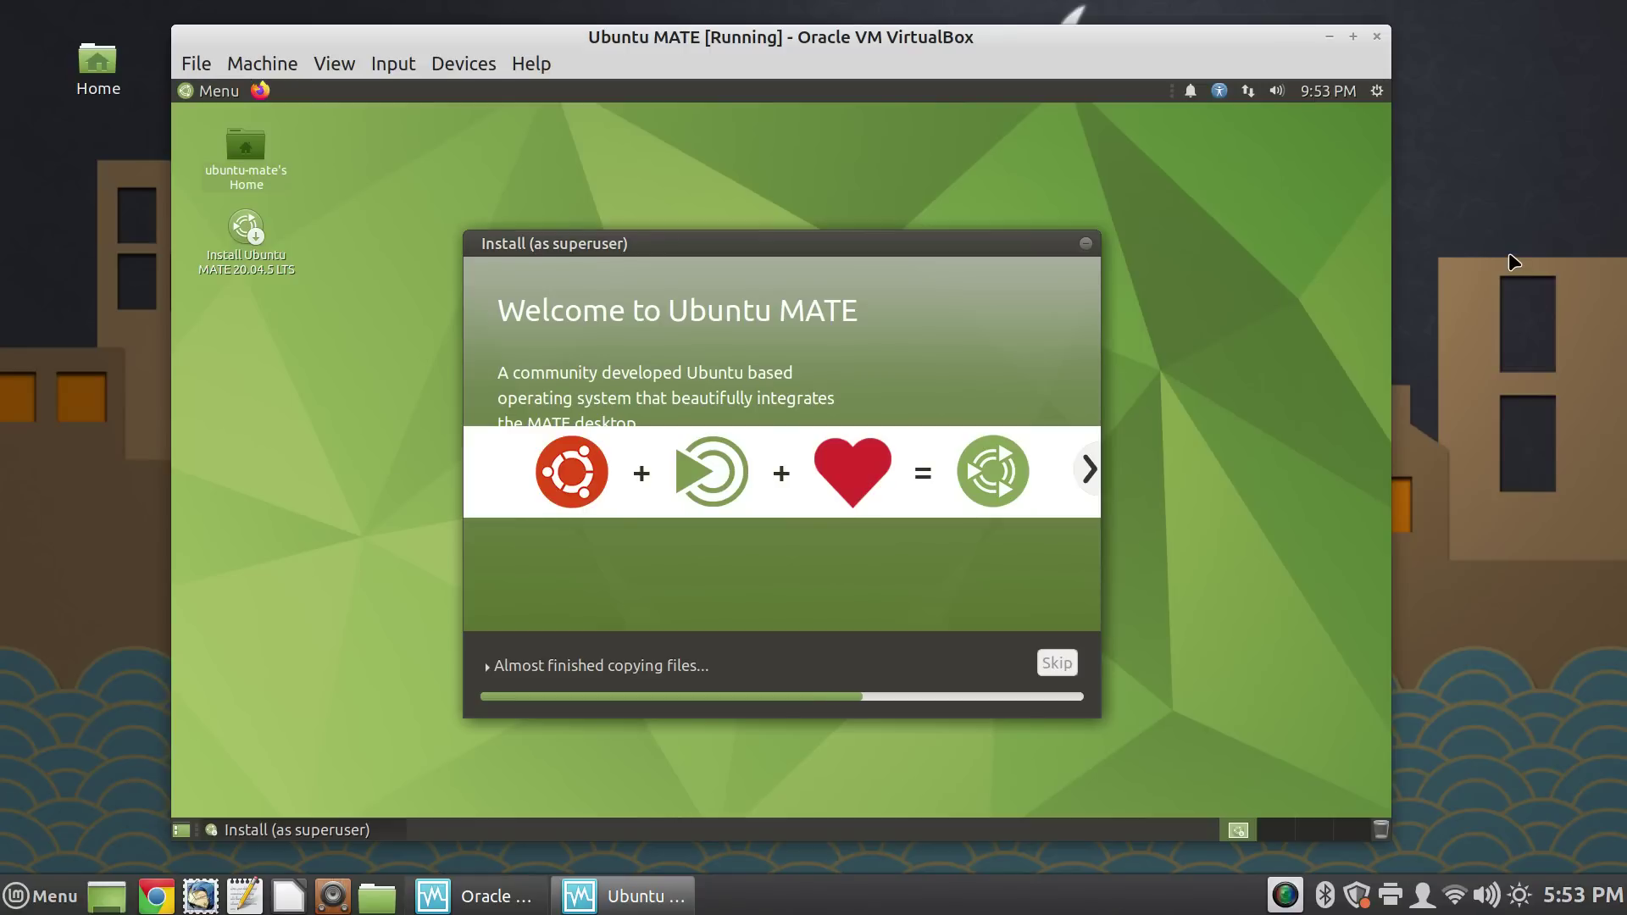
# Step: Let the file copying finish, then choose Restart Now in the Installation Complete dialog
pyautogui.click(1535, 242)
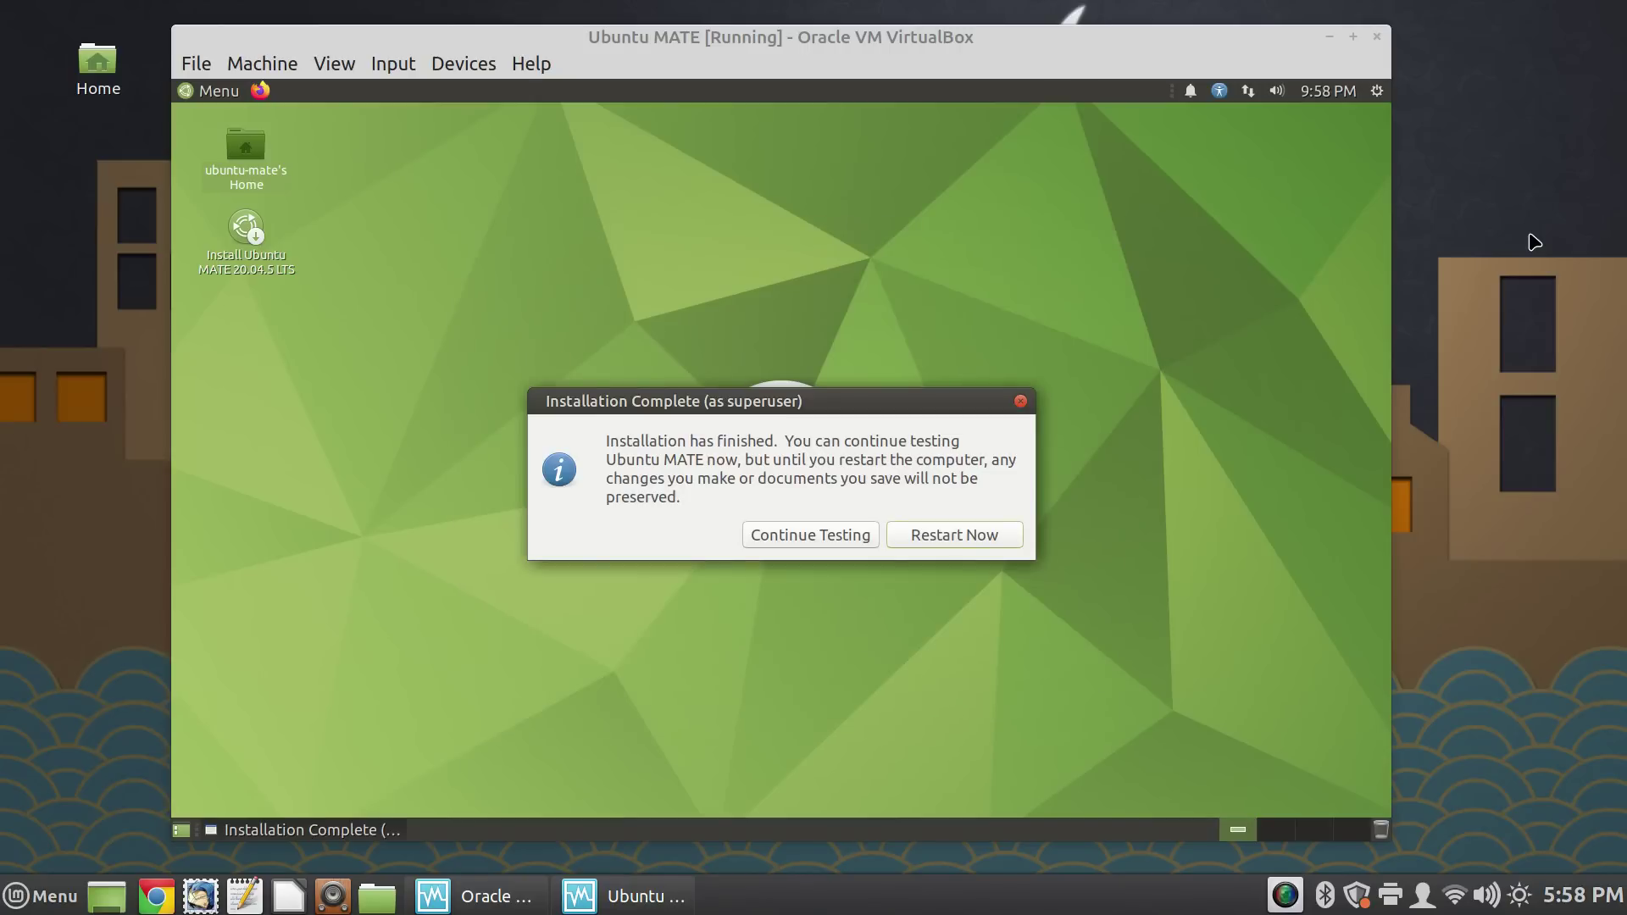
pyautogui.click(935, 540)
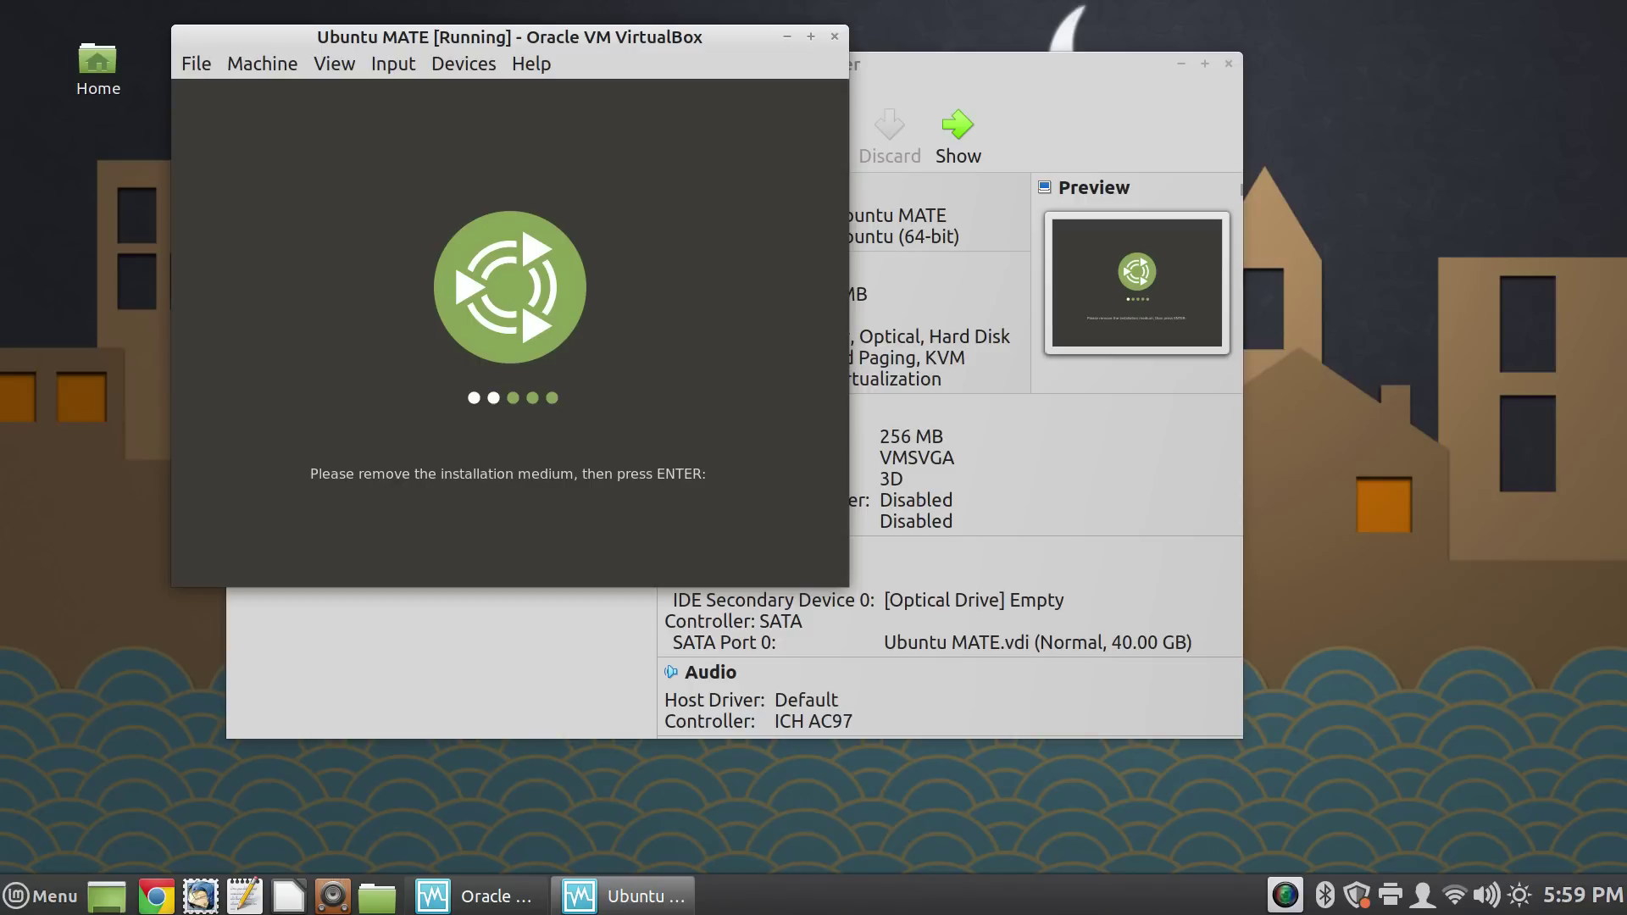
# Step: Continue past the remove-medium prompt, log in with the account password, and close Welcome
pyautogui.press('Return')
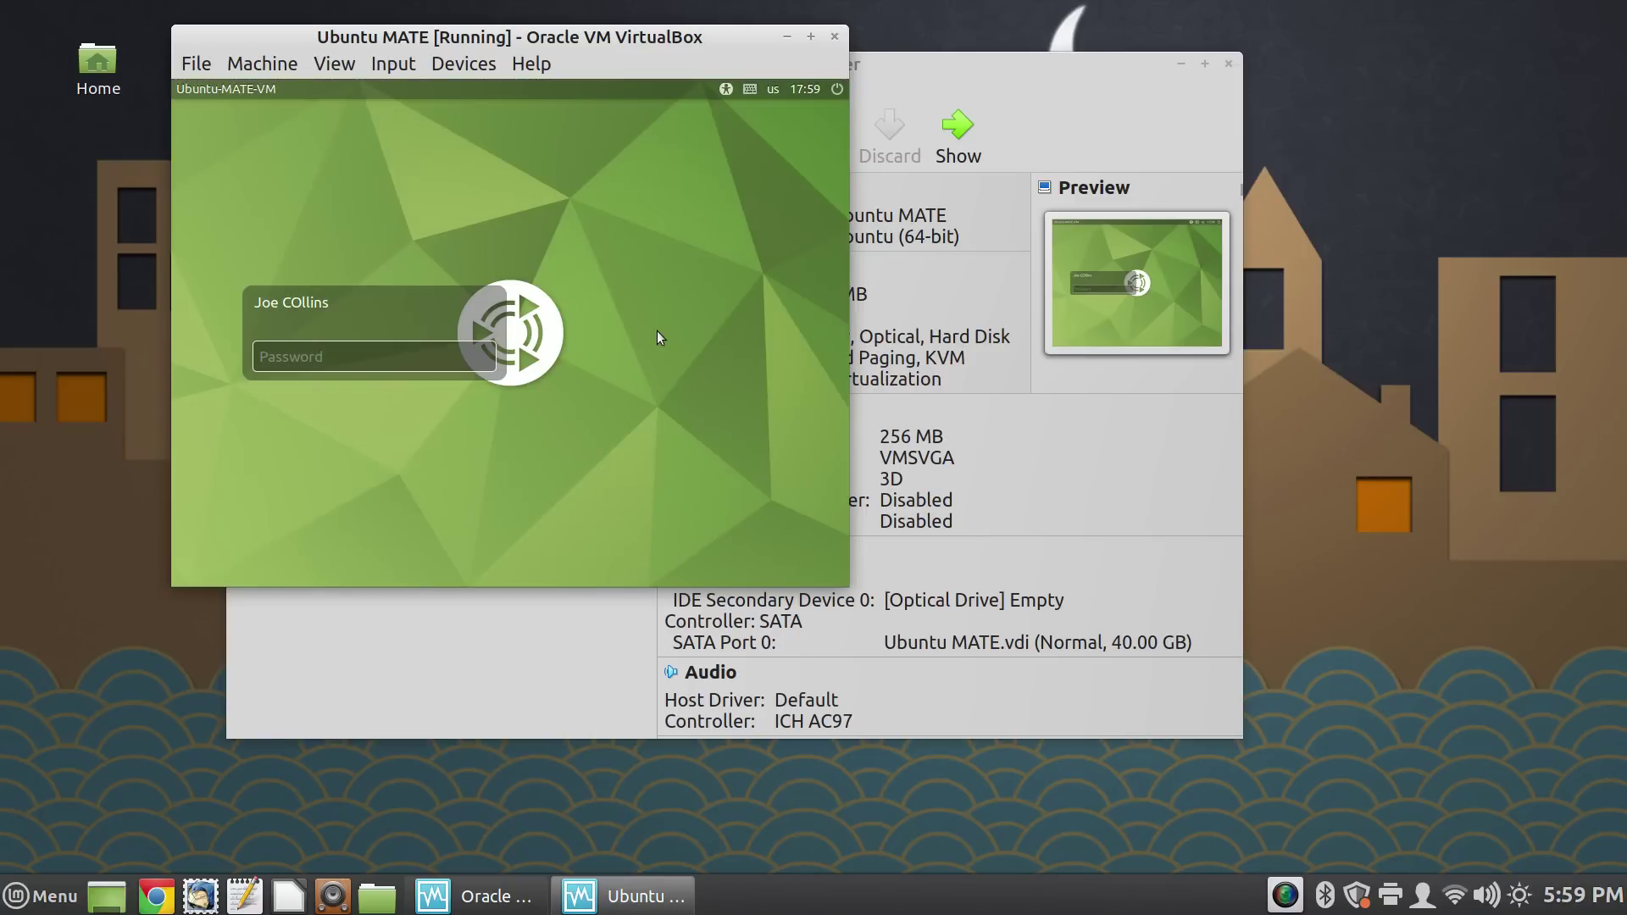
pyautogui.write('•••••••••')
pyautogui.press('Return')
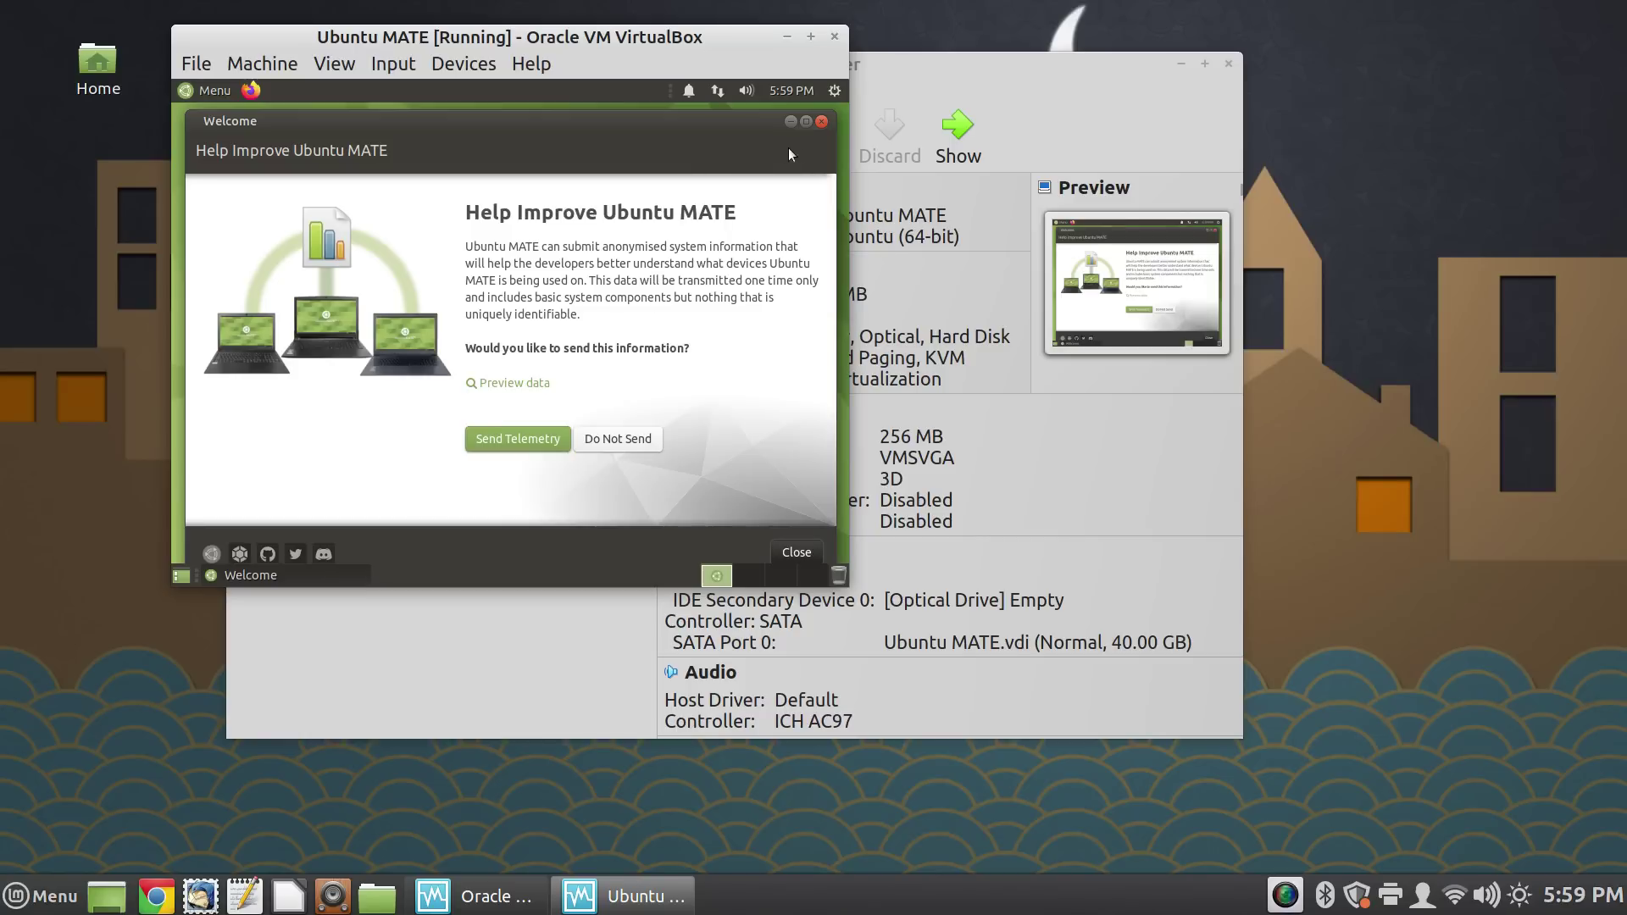
pyautogui.click(822, 122)
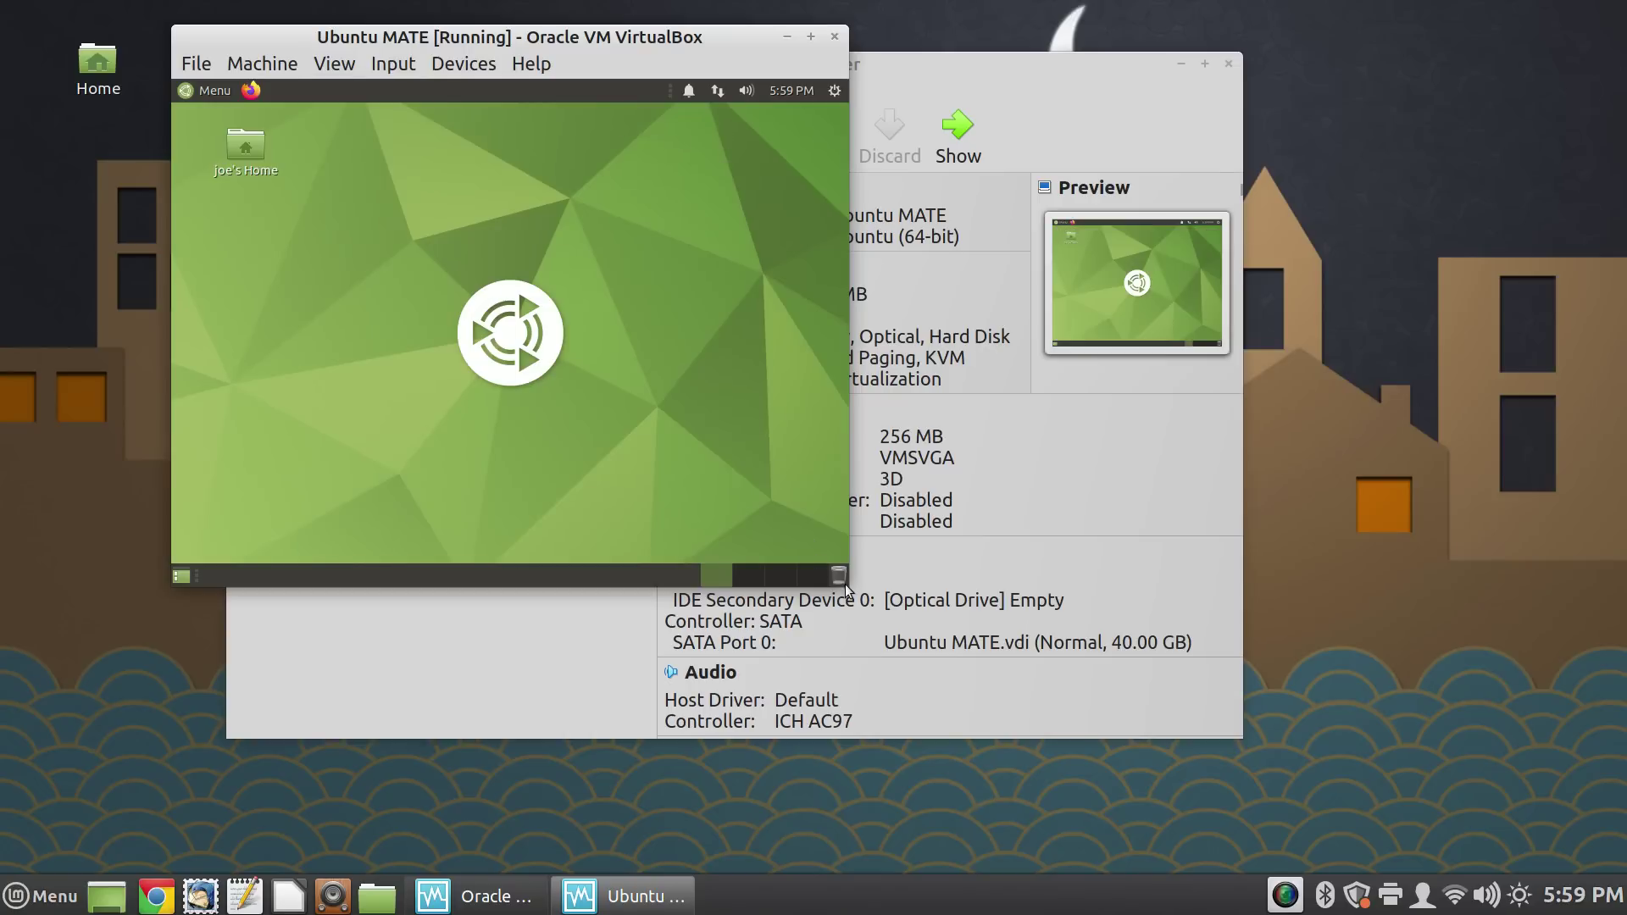
# Step: Enlarge the VM window, switch to scaled mode, shift it left, and open a guest terminal
pyautogui.moveTo(841, 580); pyautogui.dragTo(1305, 756)
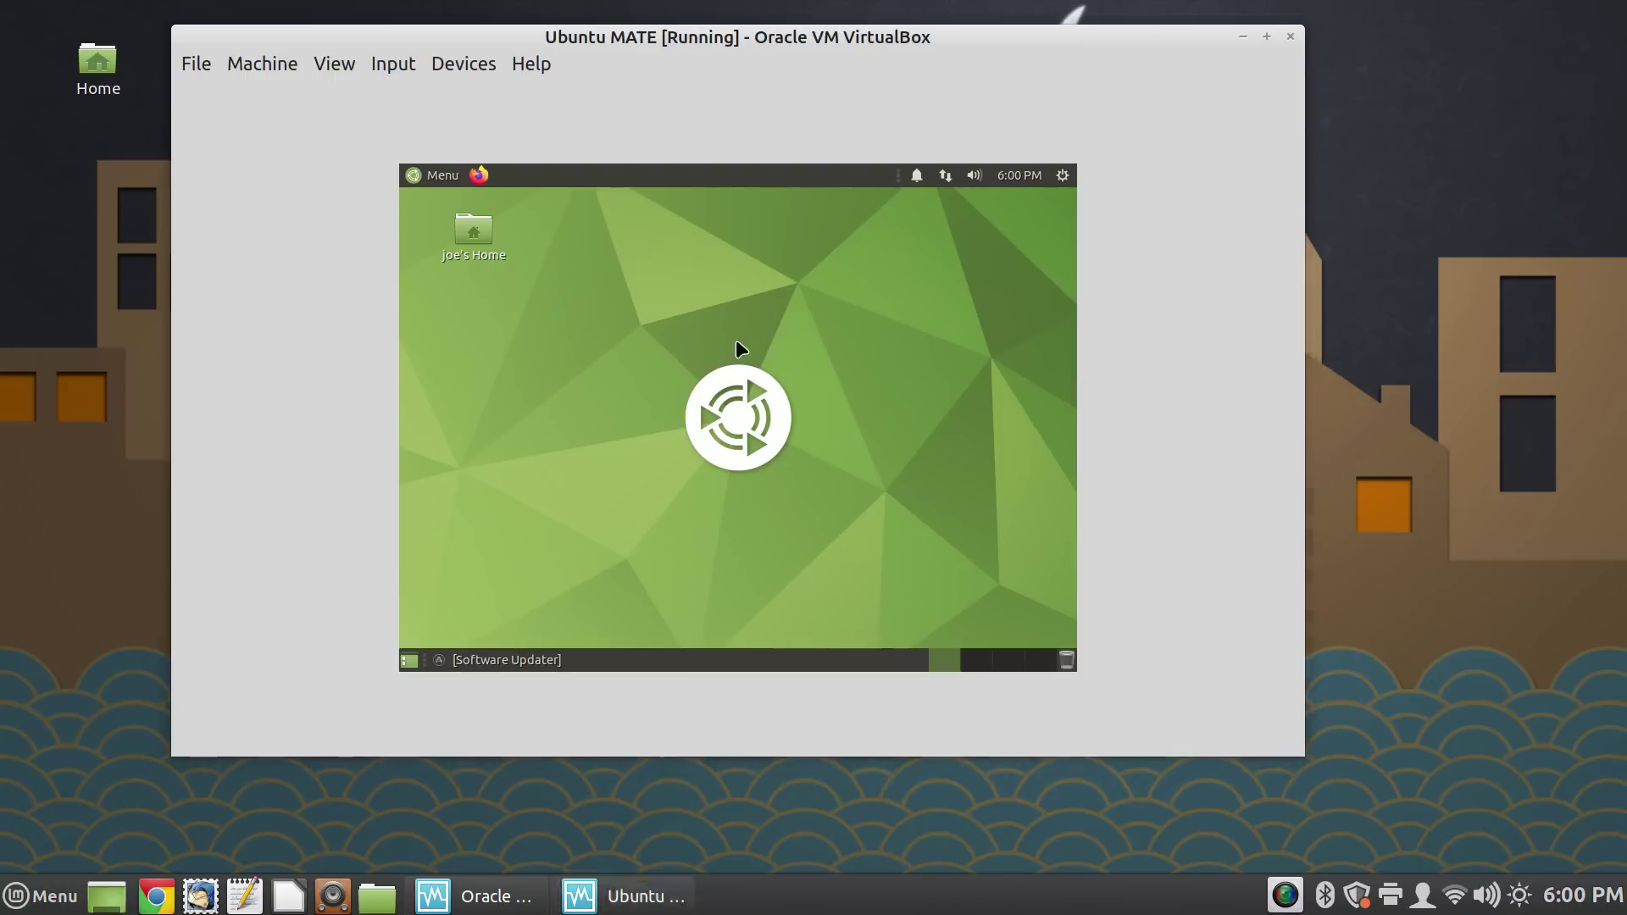
pyautogui.hotkey('ctrl', 'c')
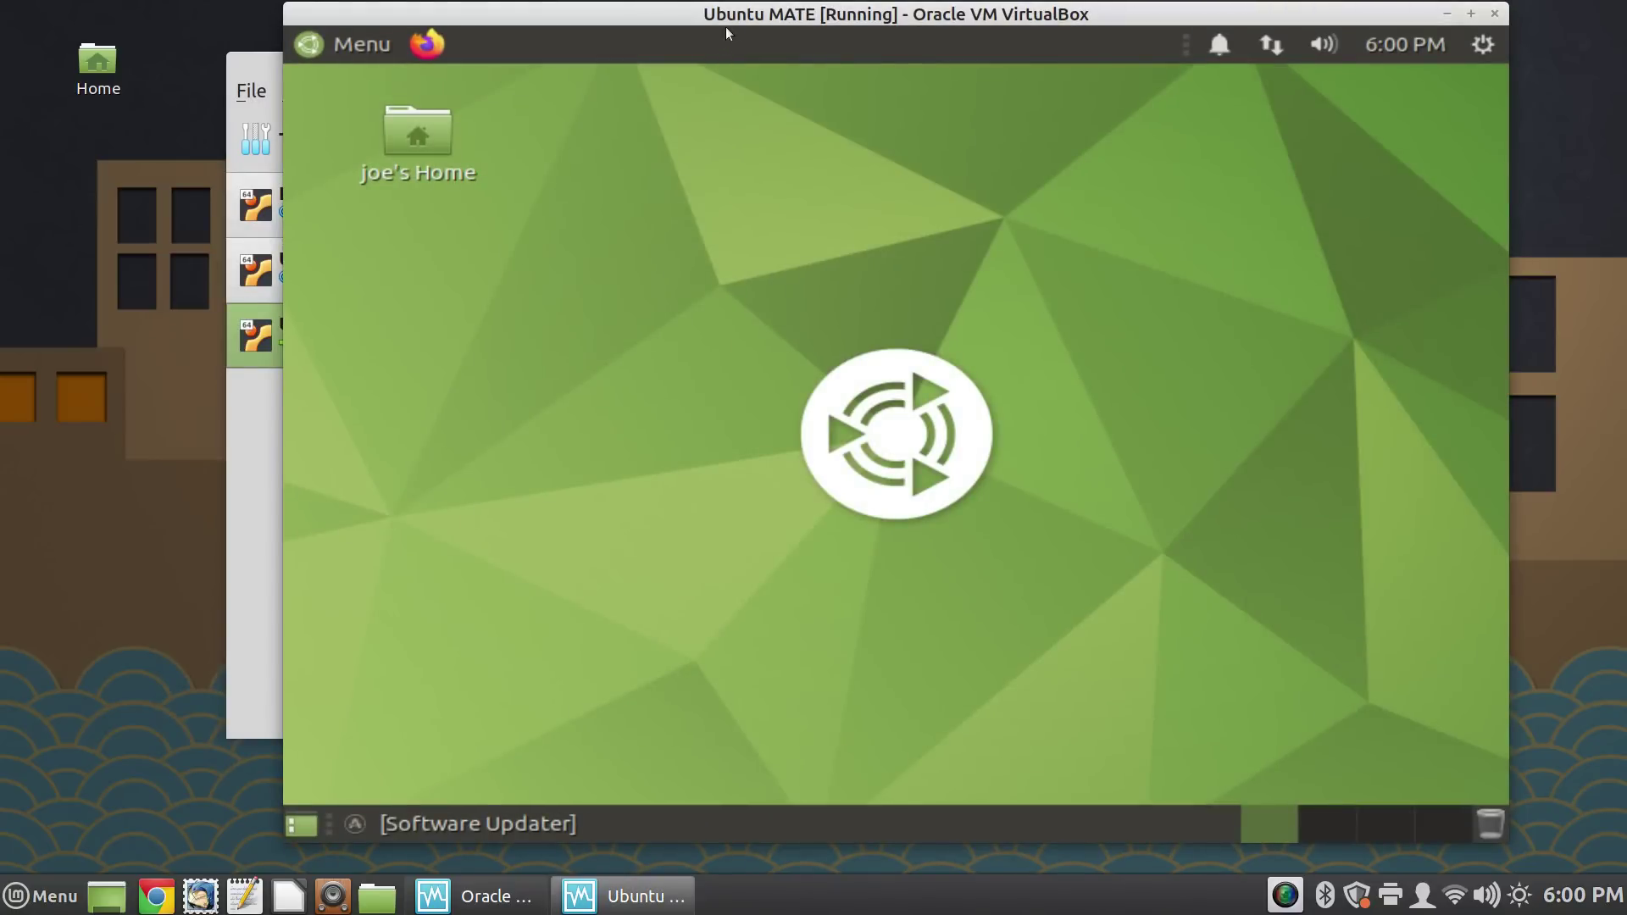
pyautogui.moveTo(726, 32); pyautogui.dragTo(586, 31)
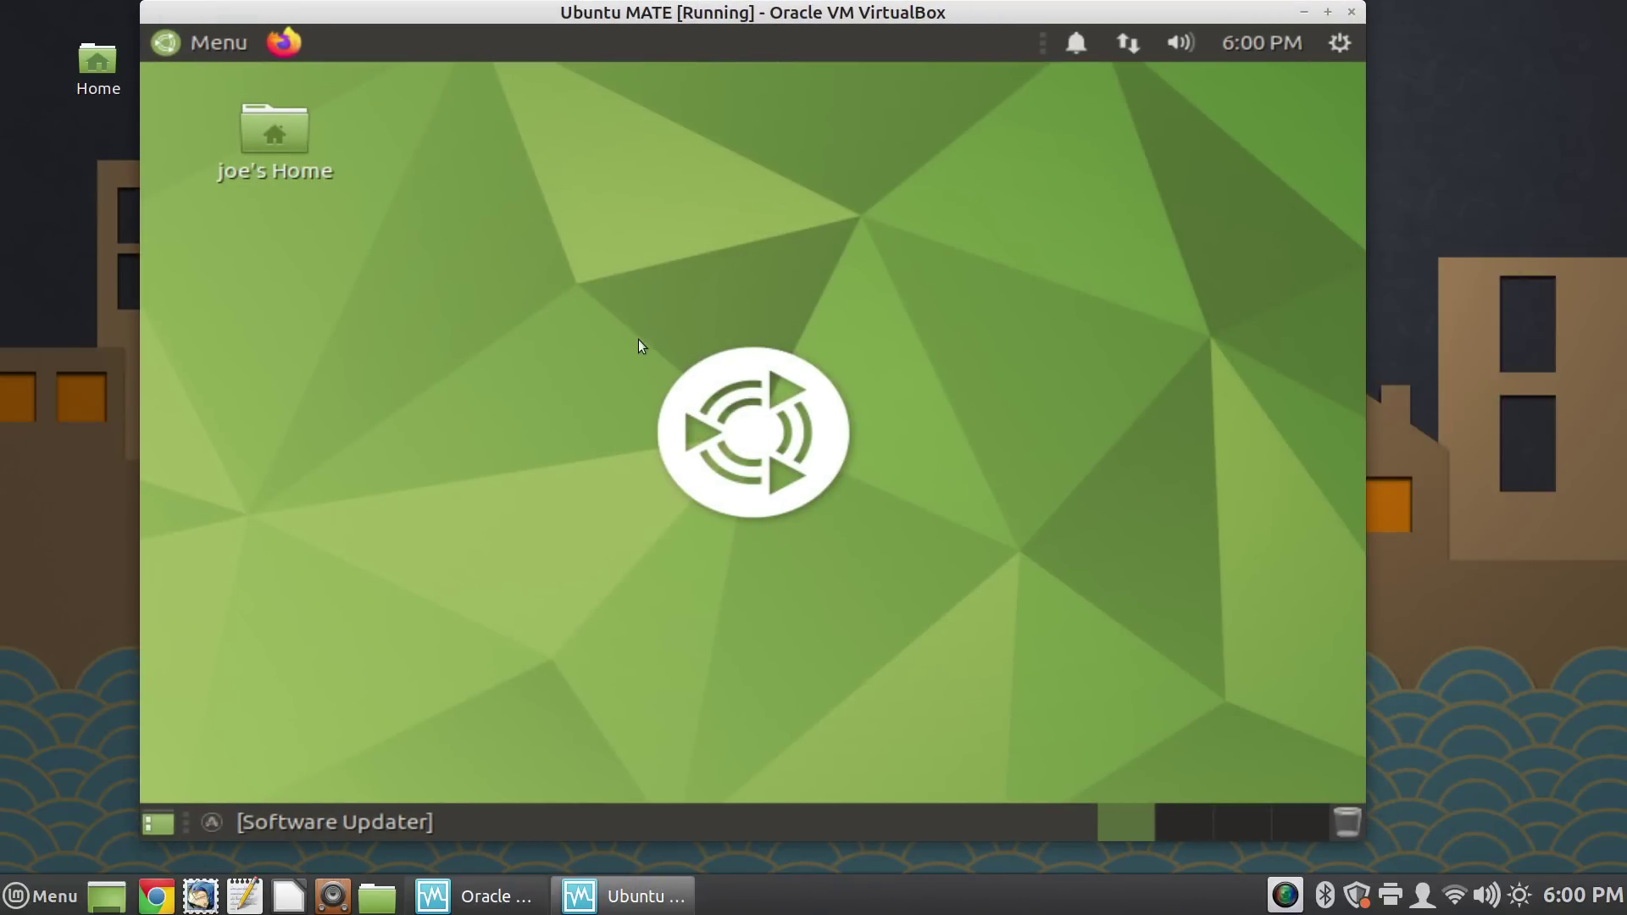
pyautogui.hotkey('ctrl', 'alt', 't')
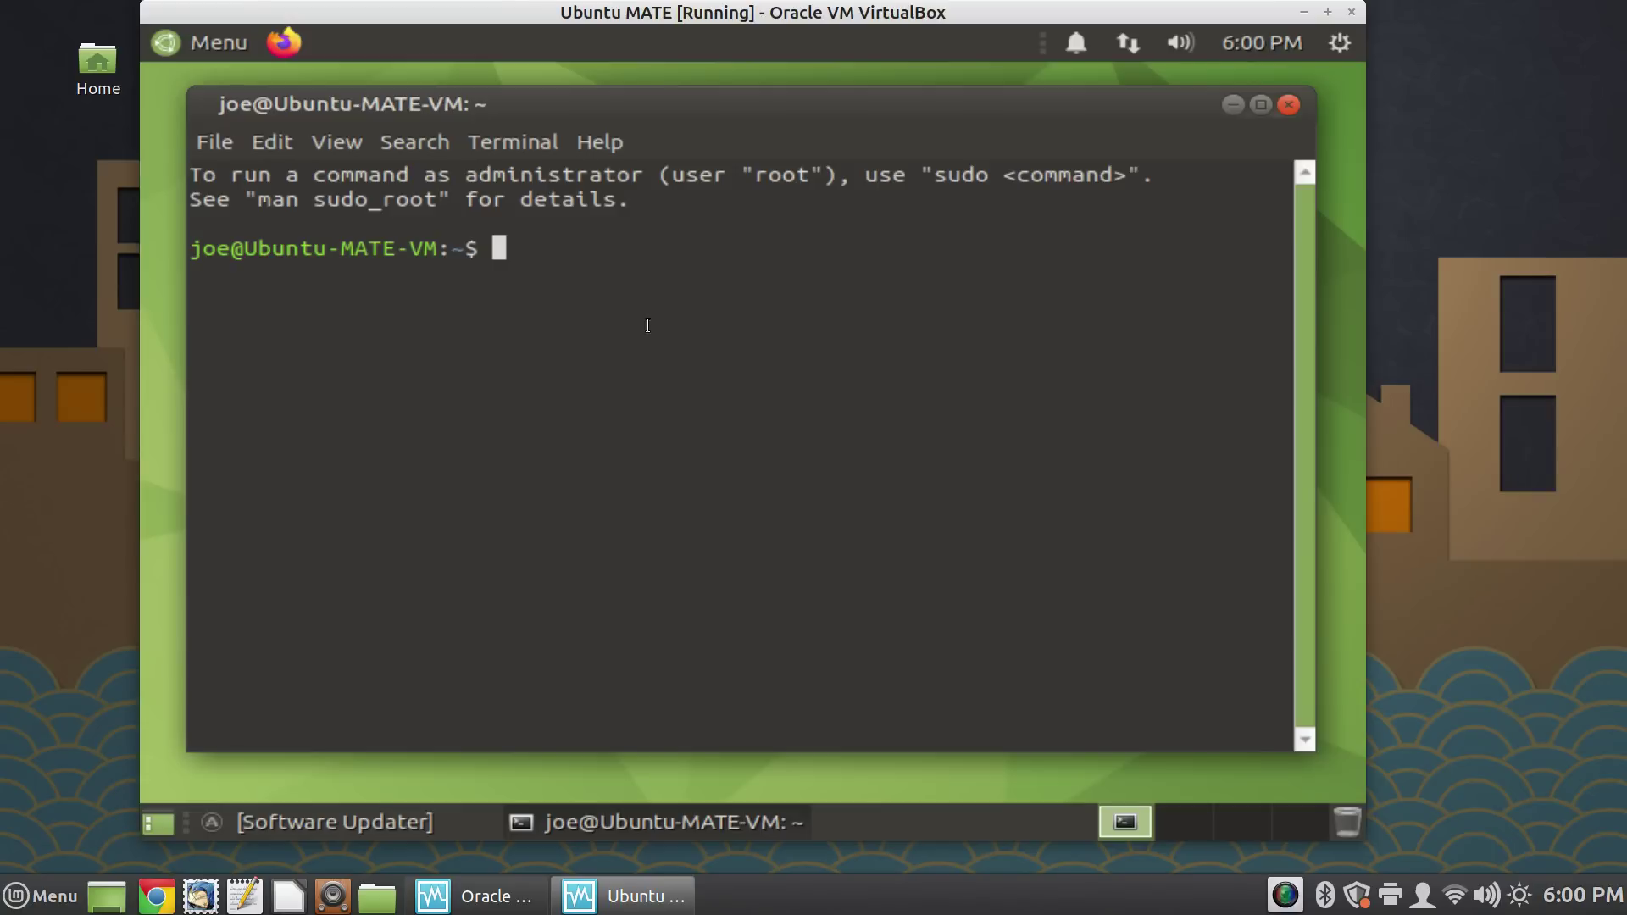
# Step: Run apt search virtualbox in the guest terminal
pyautogui.write('apts')
pyautogui.press('BackSpace')
pyautogui.press('BackSpace')
pyautogui.press('BackSpace')
pyautogui.press('BackSpace')
pyautogui.write('apt search')
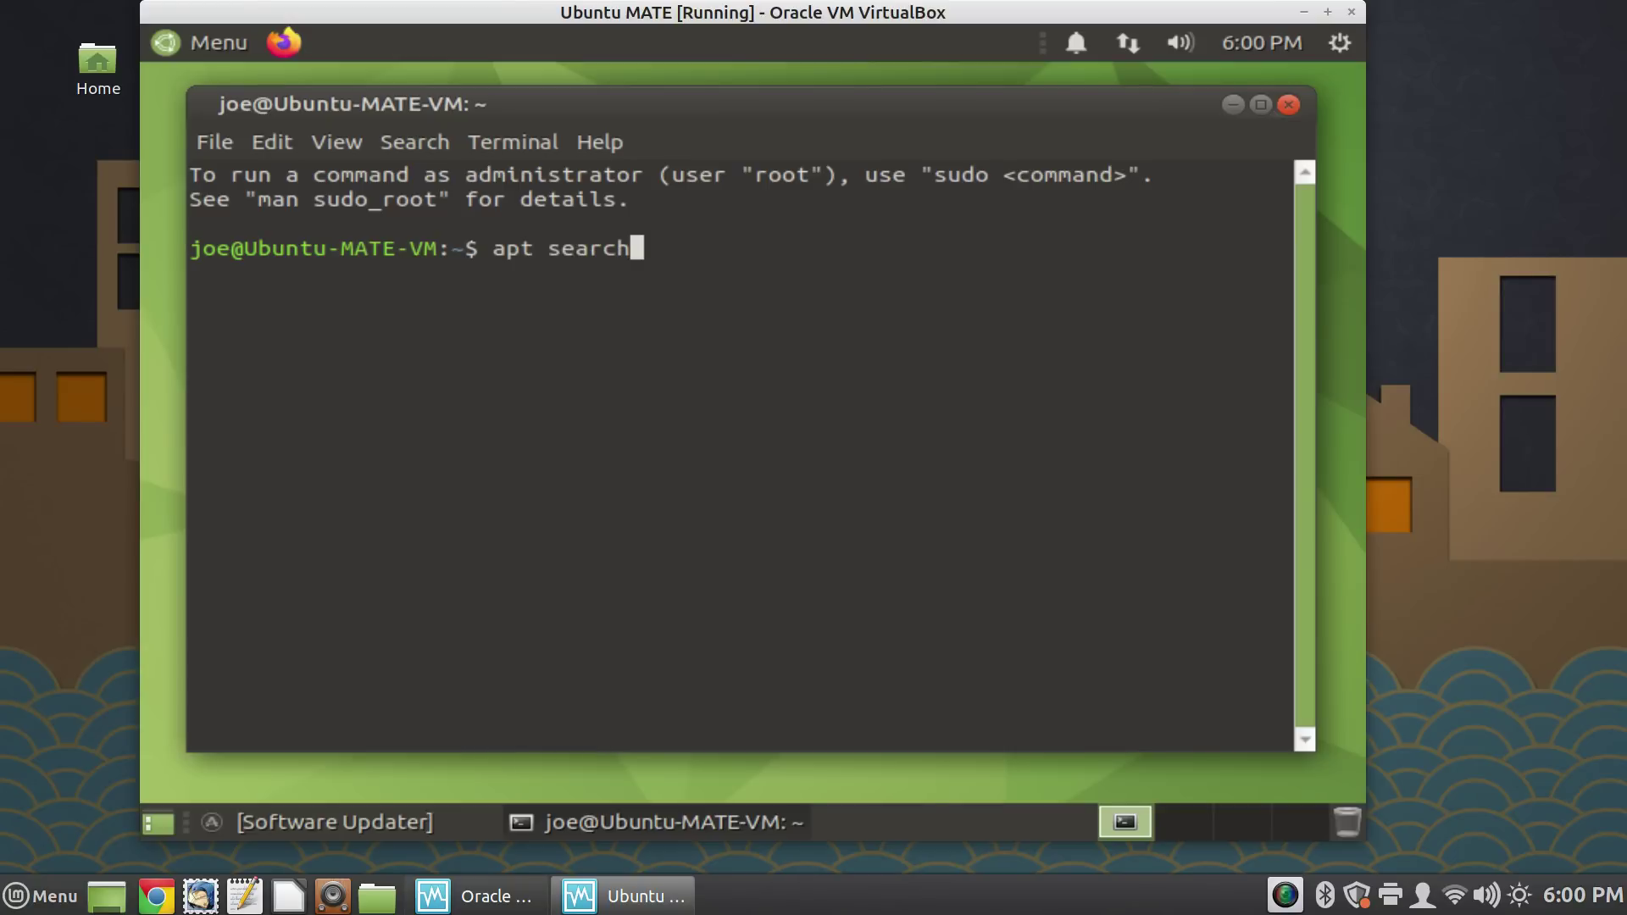
pyautogui.write(' virtual')
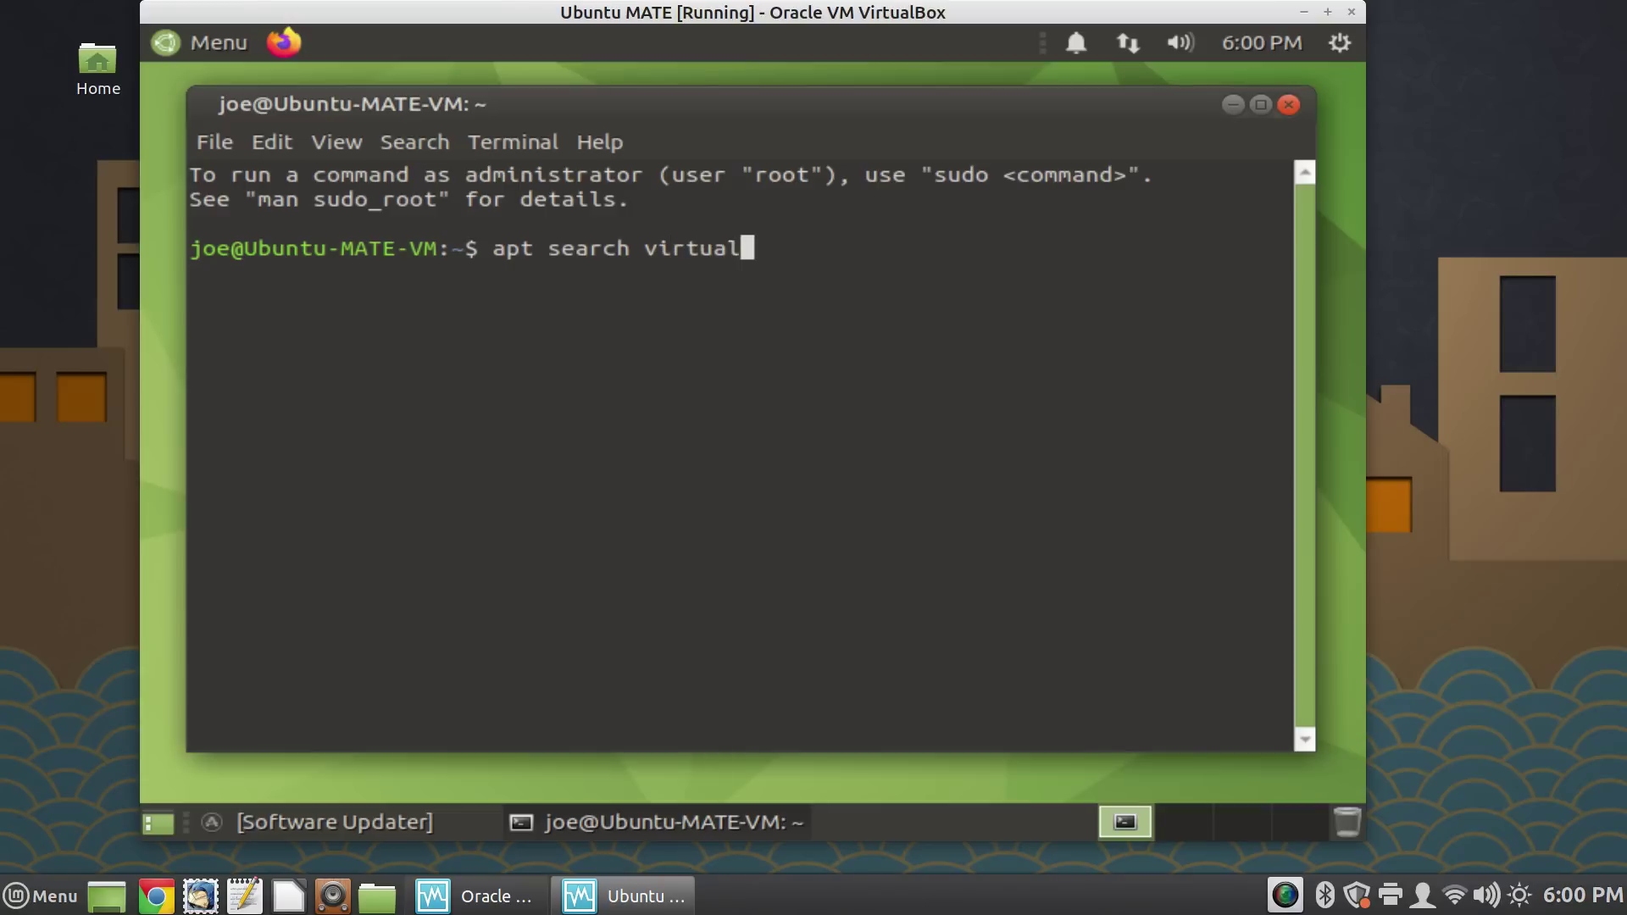
pyautogui.write('box')
pyautogui.press('Return')
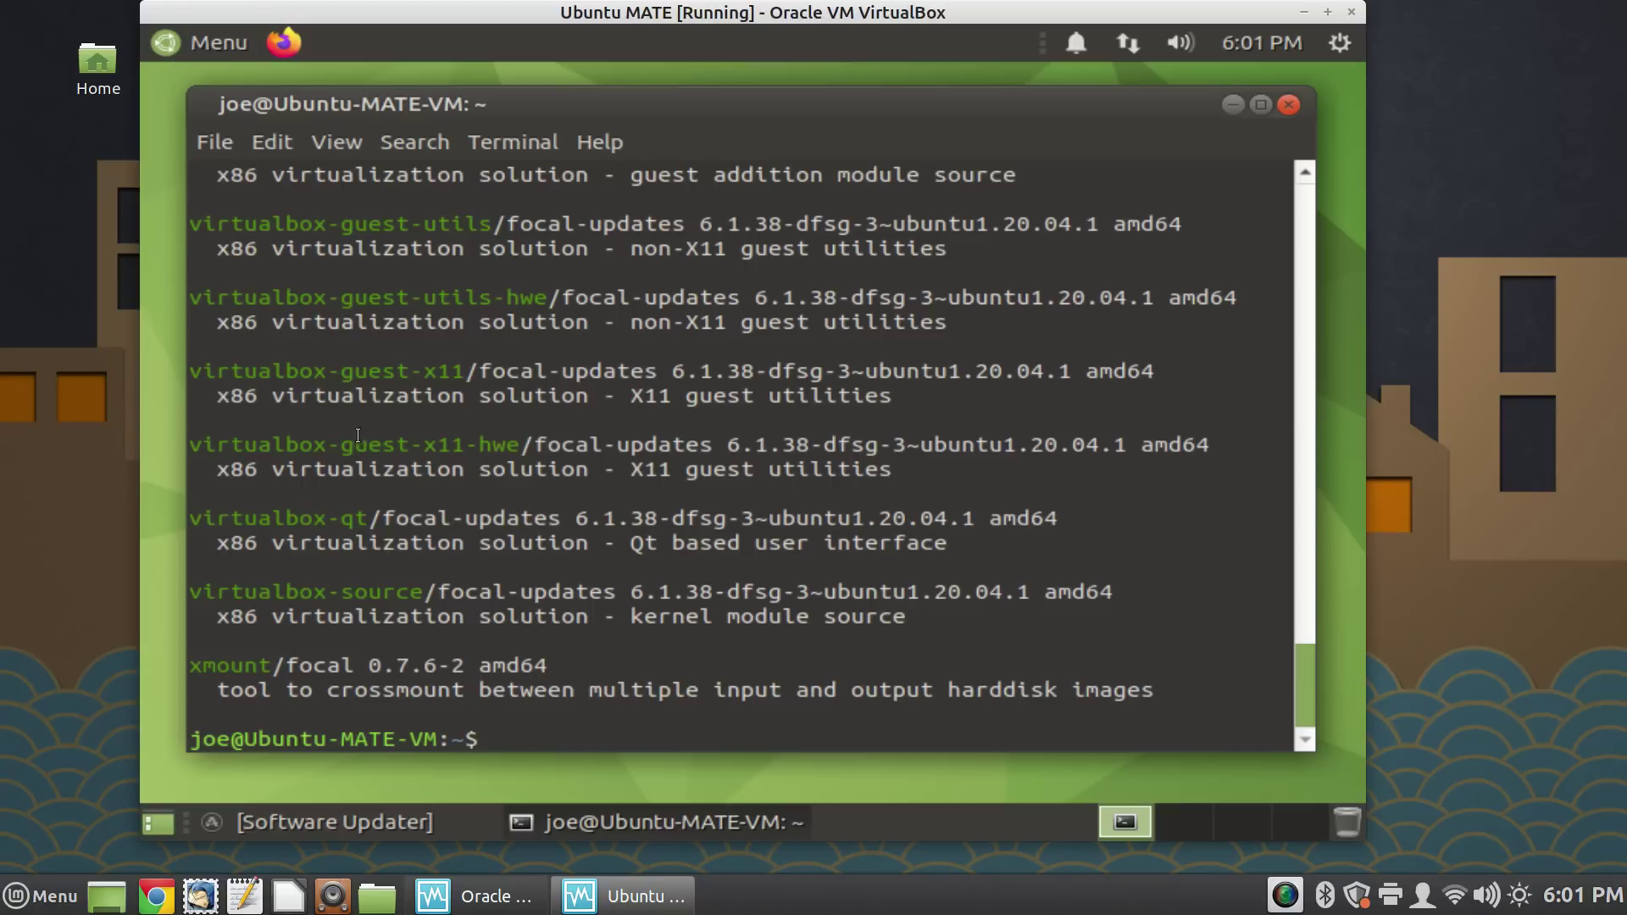
# Step: Copy virtualbox-guest-x11 from the results and type sudo apt install virtualbox-guest-x11
pyautogui.moveTo(464, 371); pyautogui.dragTo(143, 374)
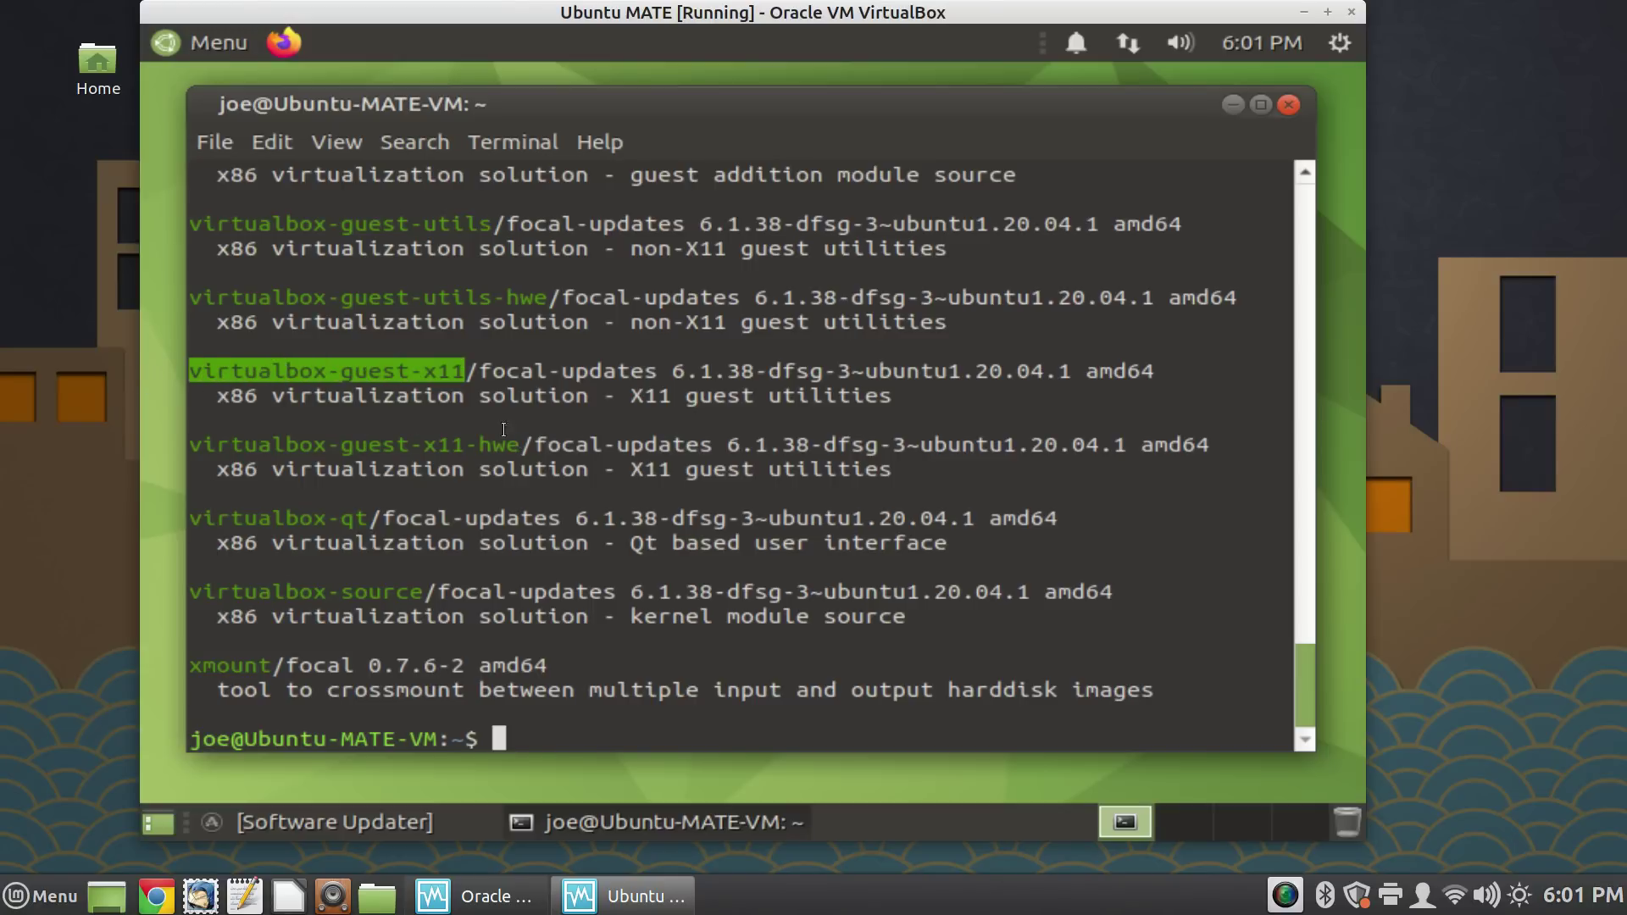
pyautogui.click(542, 355)
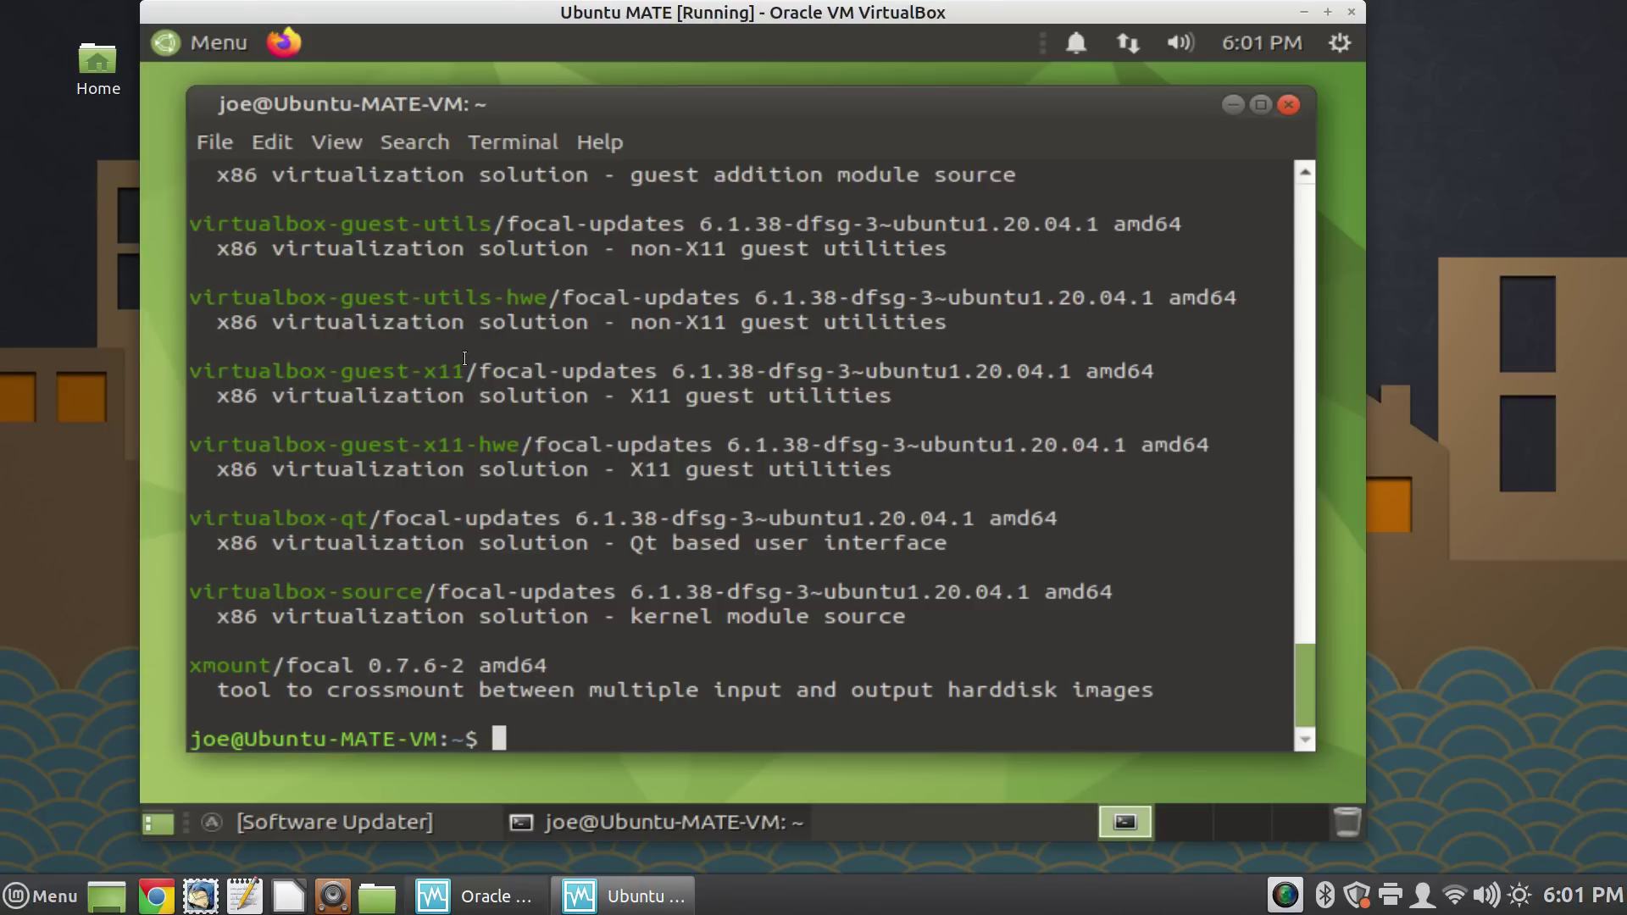
pyautogui.moveTo(465, 360); pyautogui.dragTo(176, 376)
pyautogui.click(506, 344)
pyautogui.write('sudo apt install ')
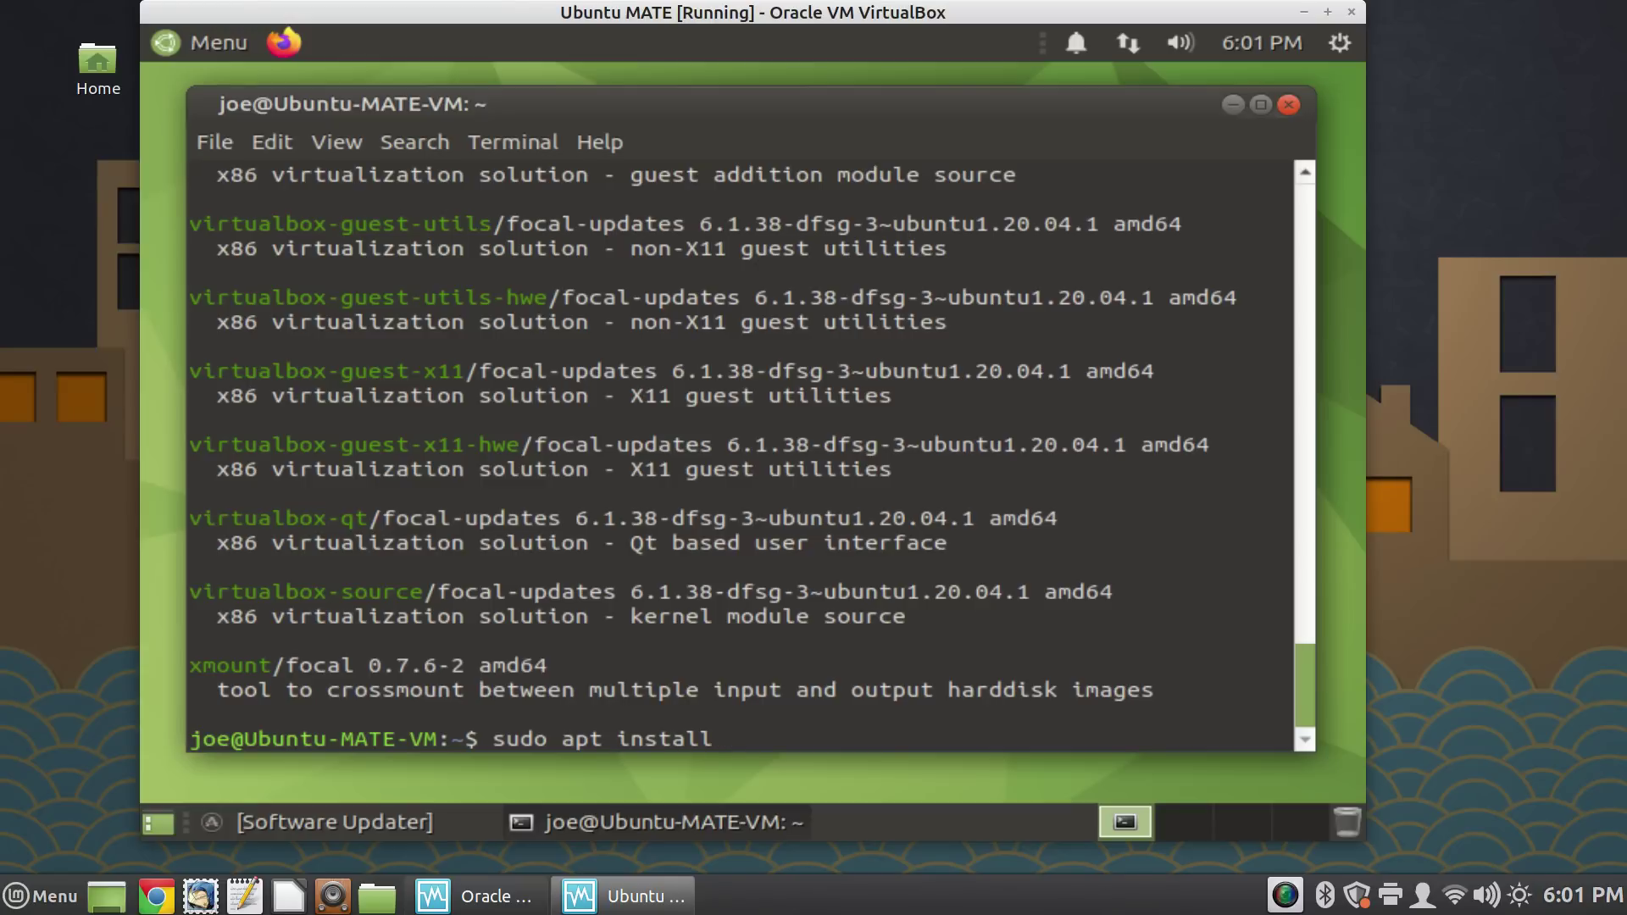
pyautogui.write('virtualbox')
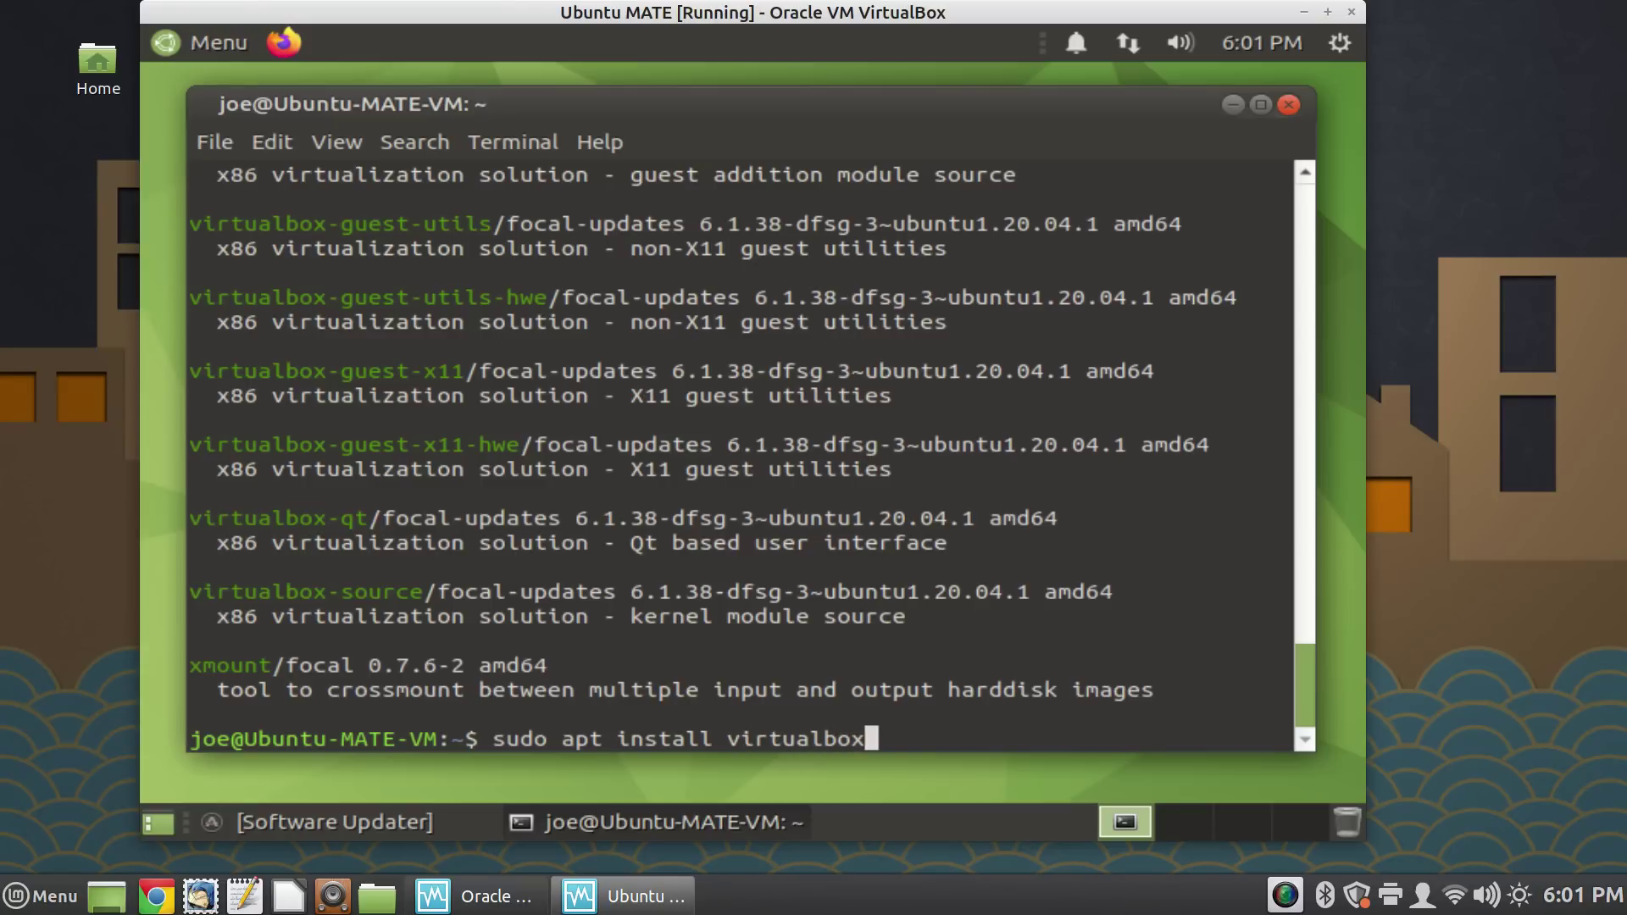
pyautogui.write('-guest-')
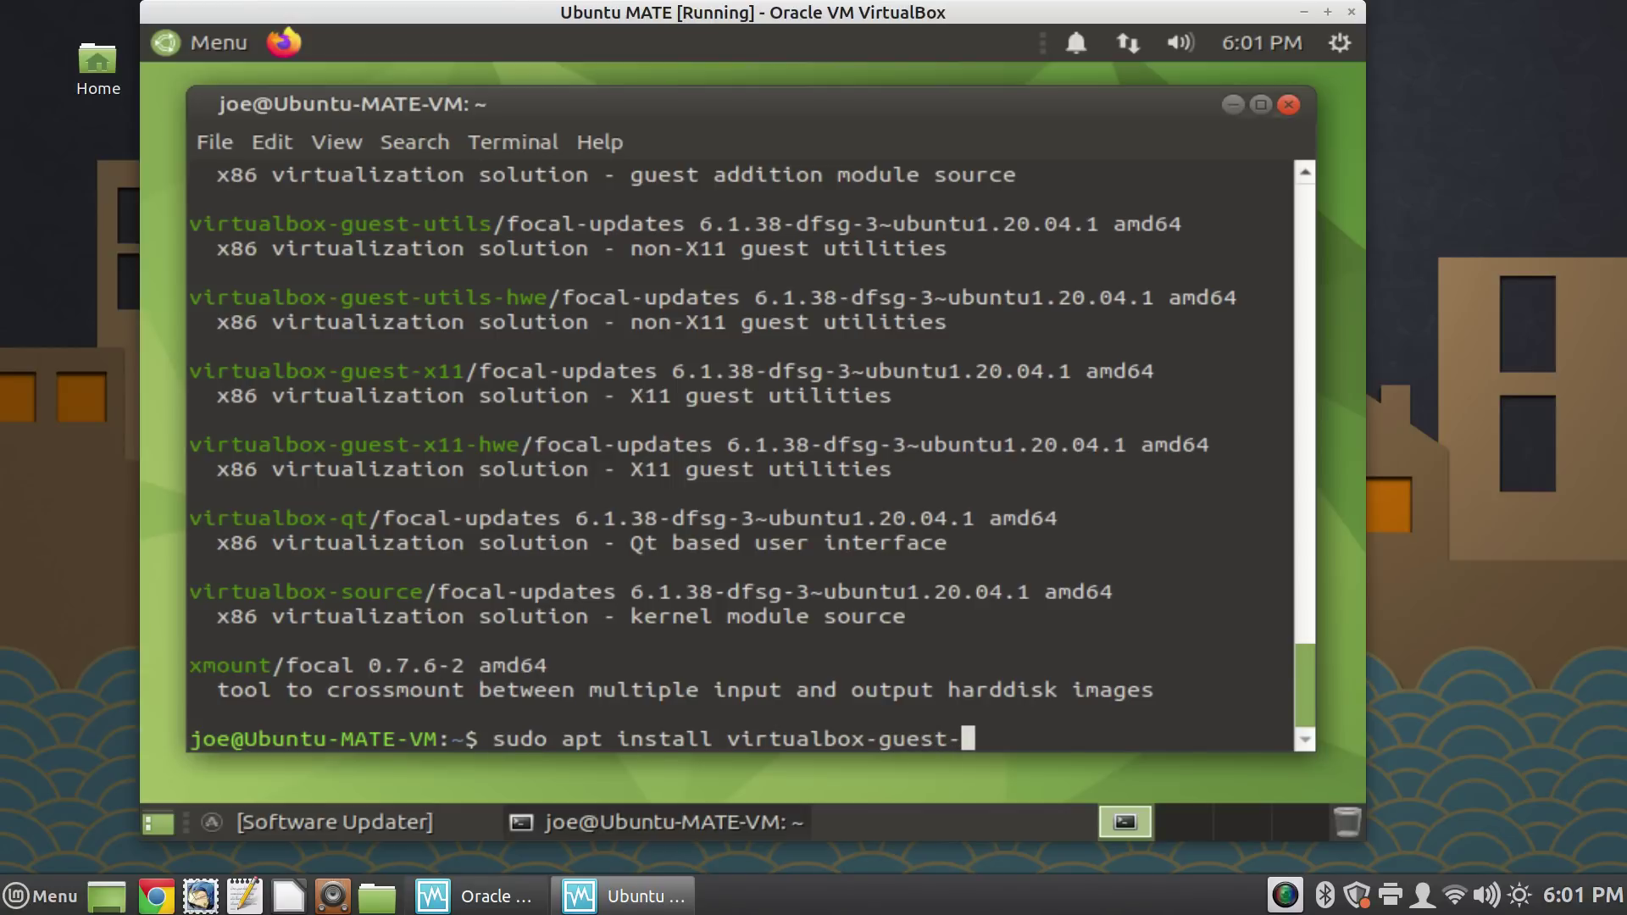
pyautogui.write('x11')
# Step: Install virtualbox-guest-x11 with sudo, confirm with y, then run reboot to restart the guest
pyautogui.press('Return')
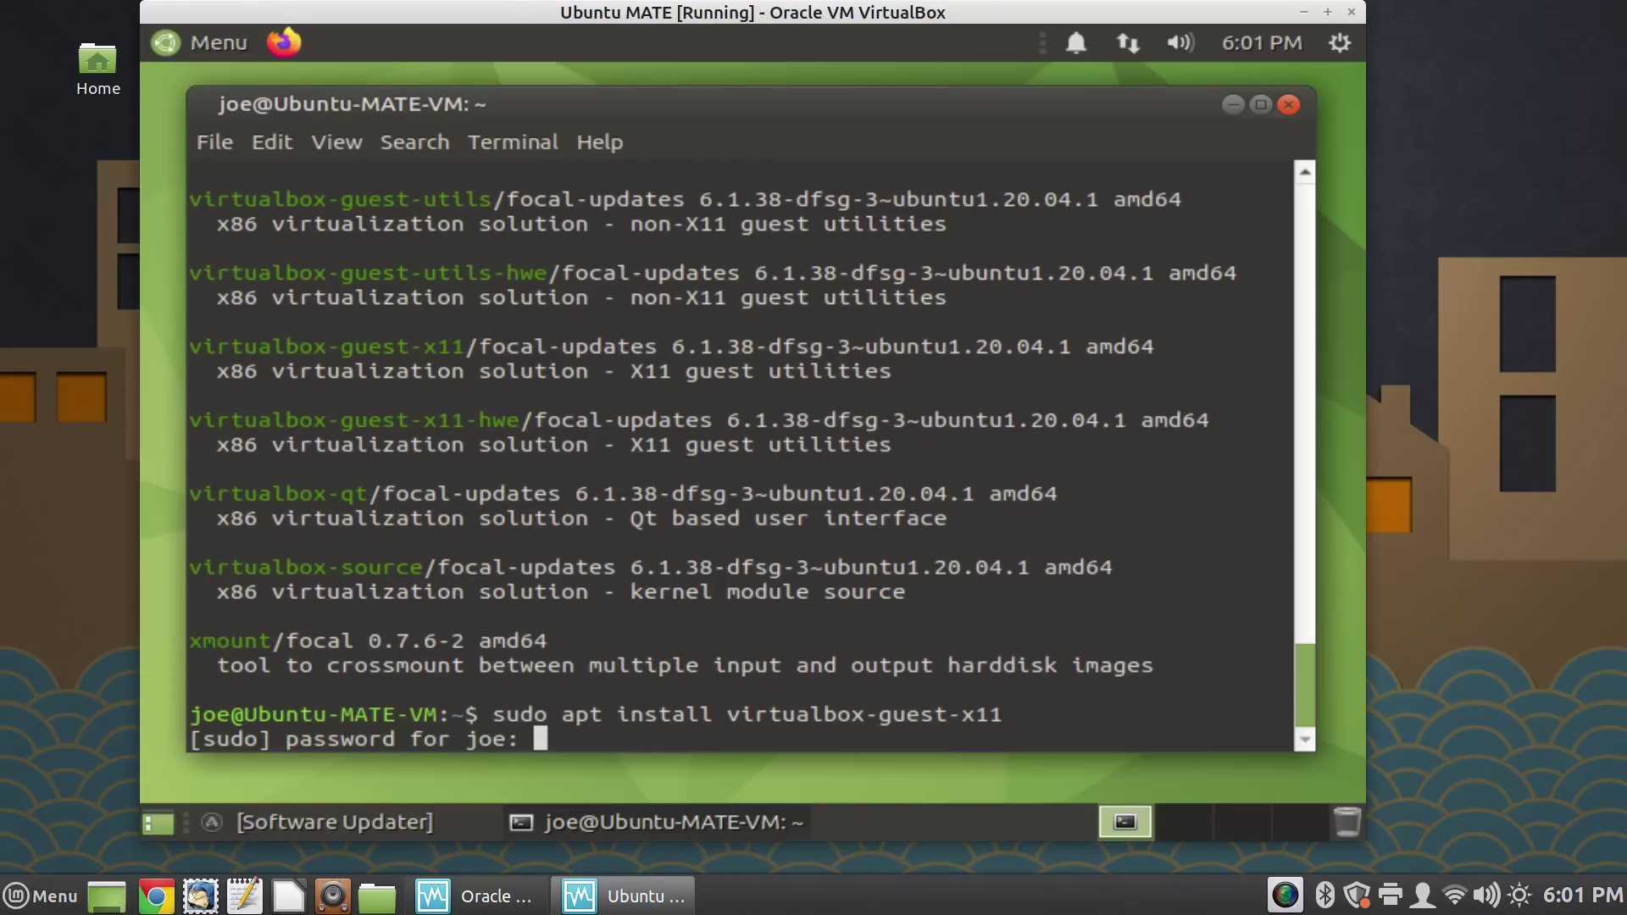
pyautogui.press('Return')
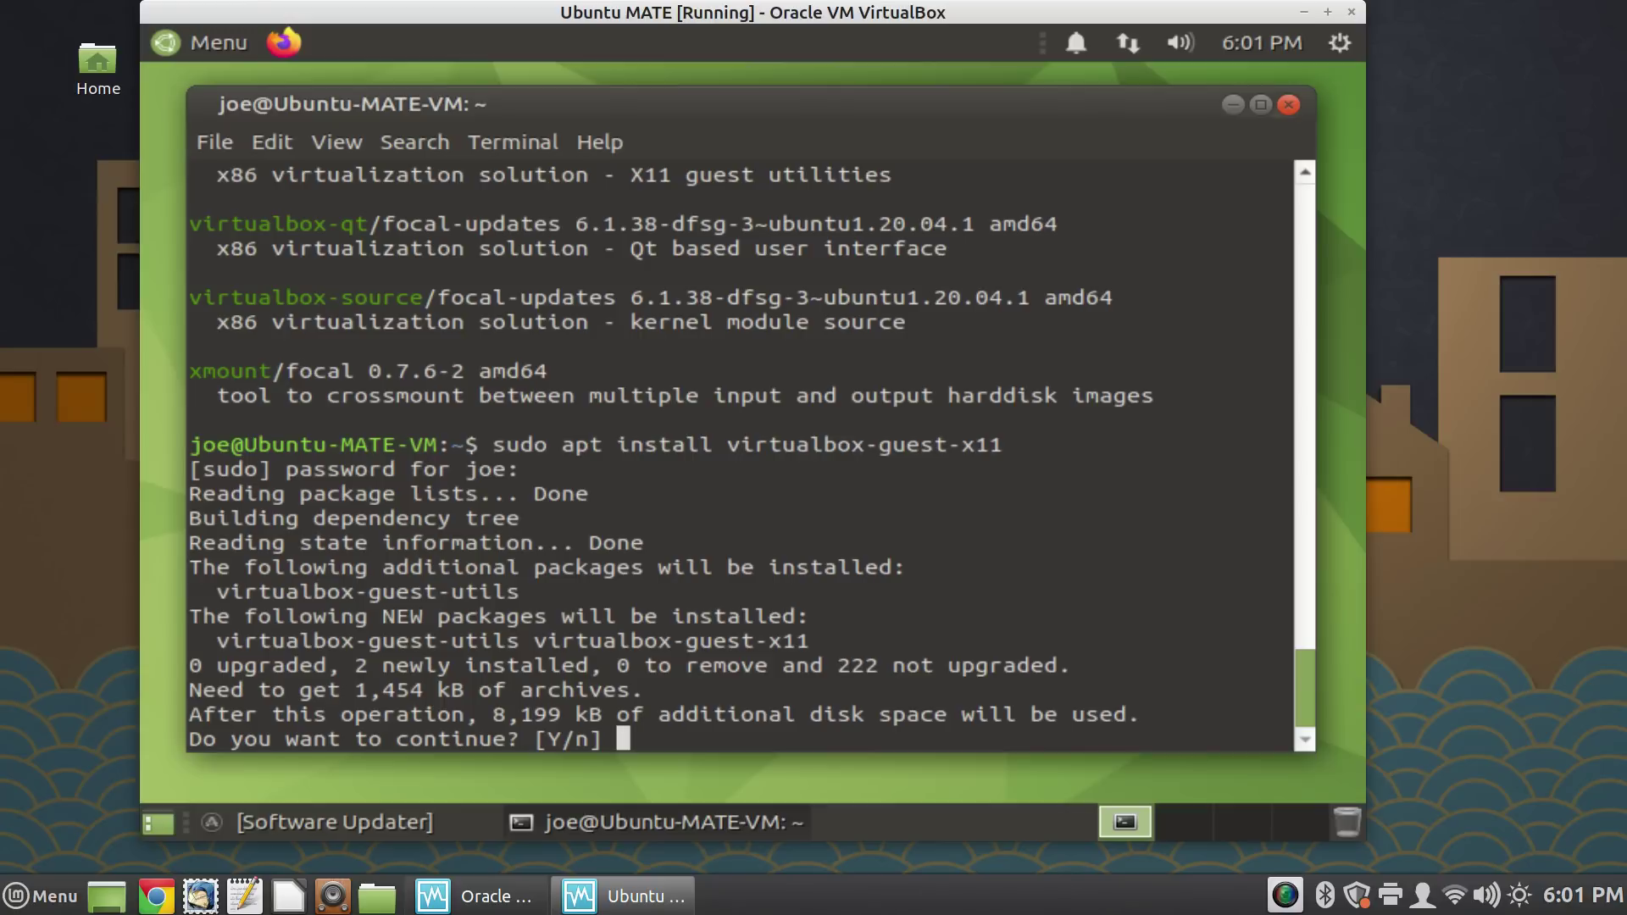
pyautogui.write('y')
pyautogui.press('Return')
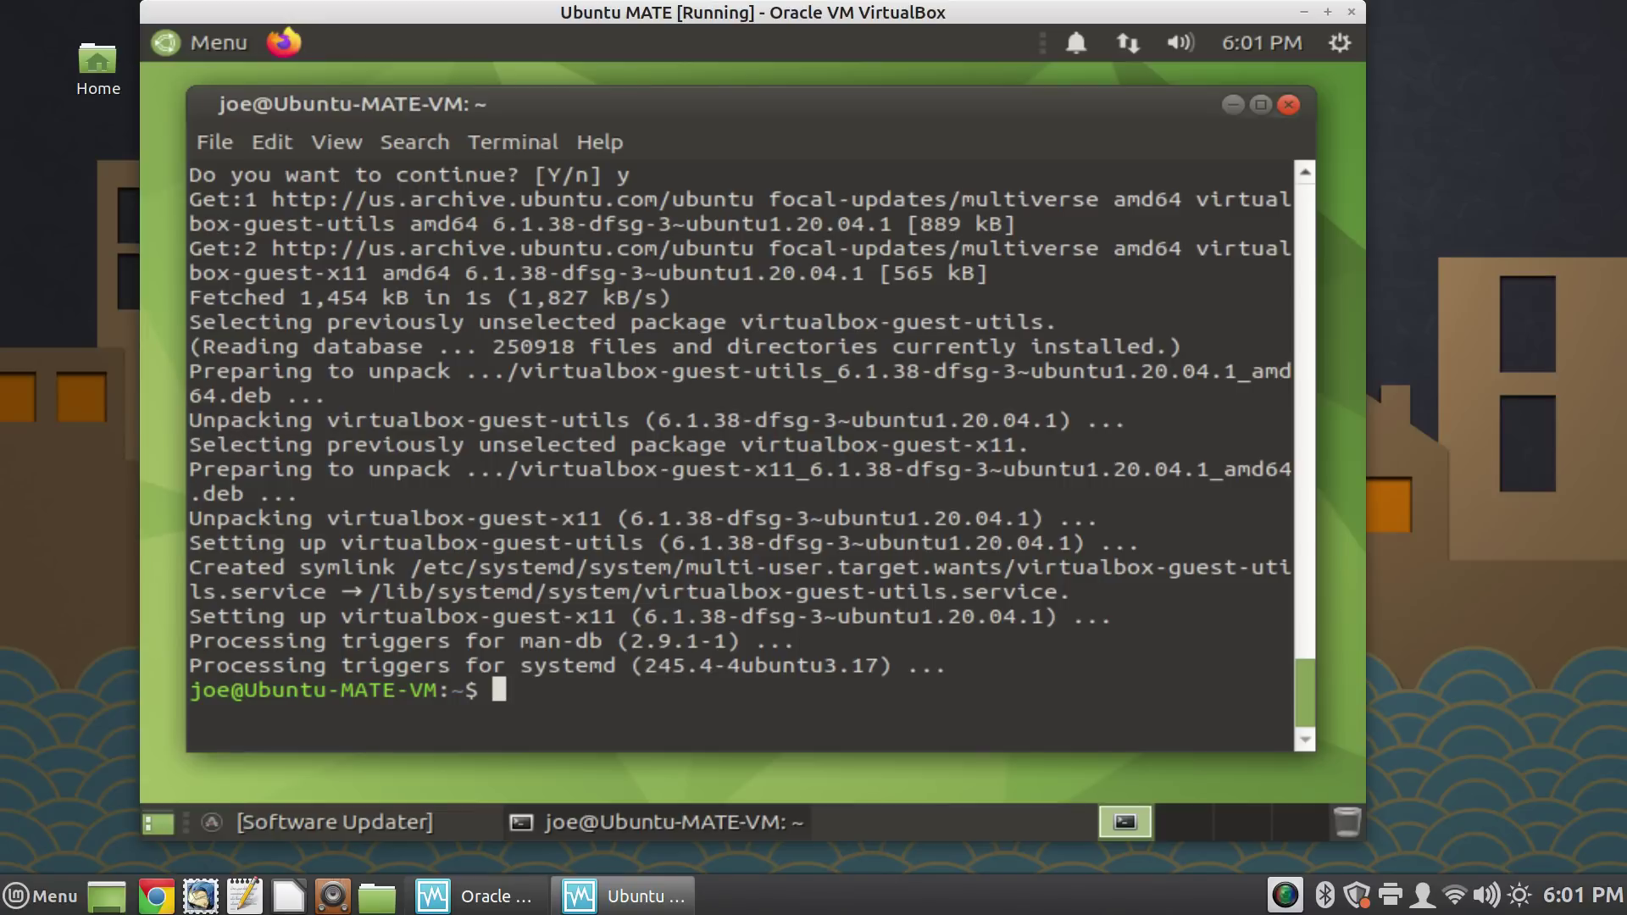
pyautogui.write('reboot')
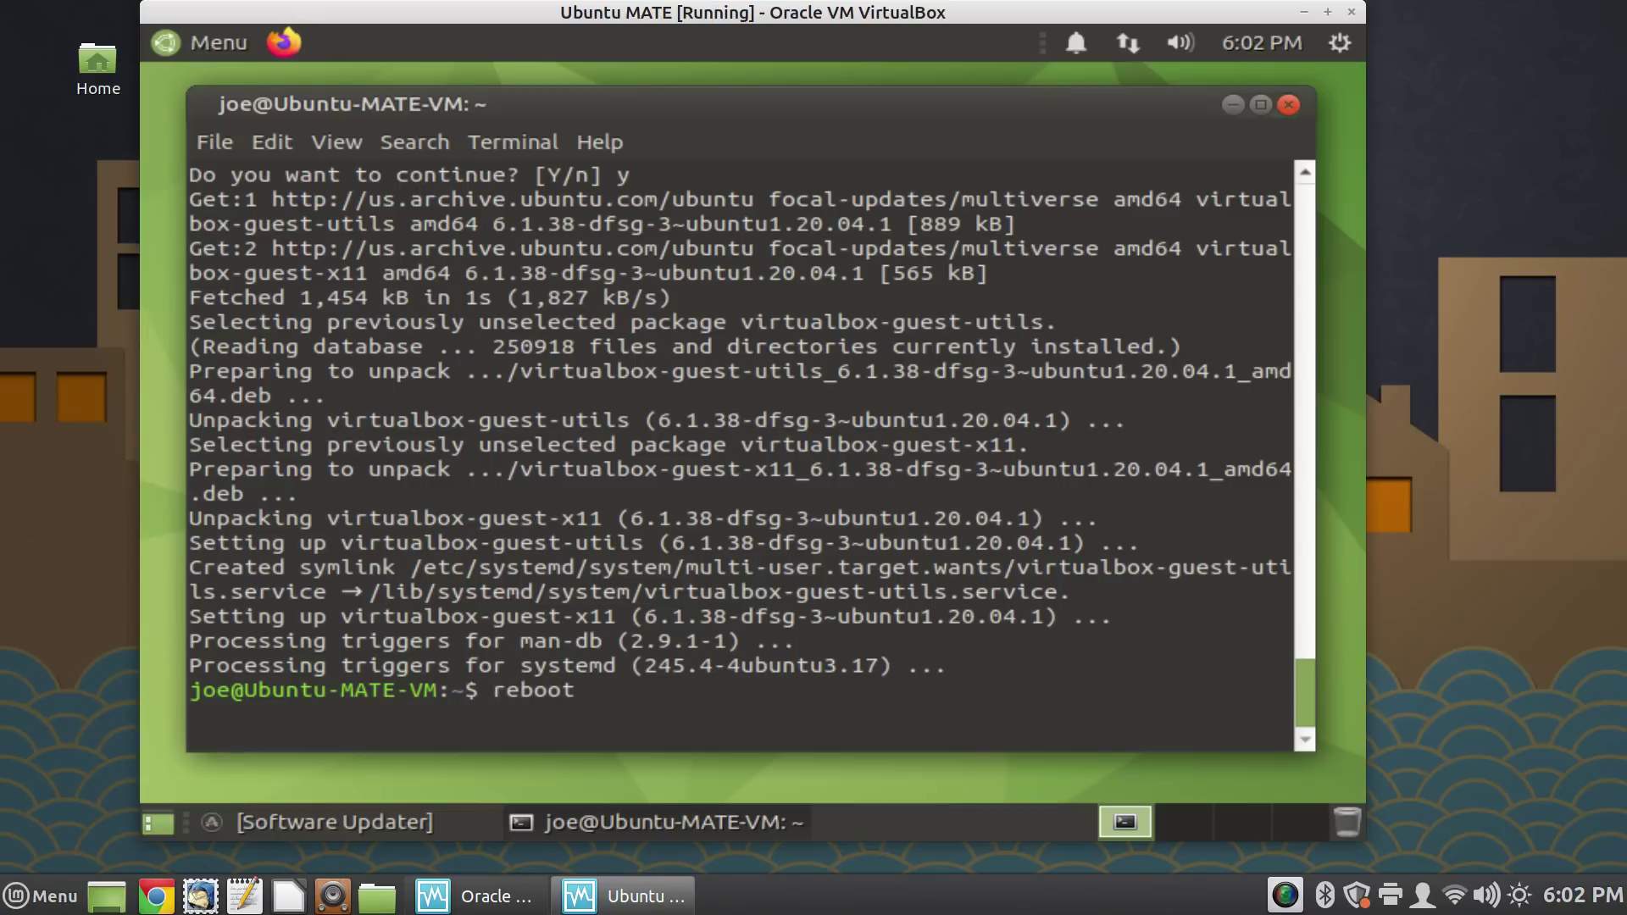
pyautogui.press('Return')
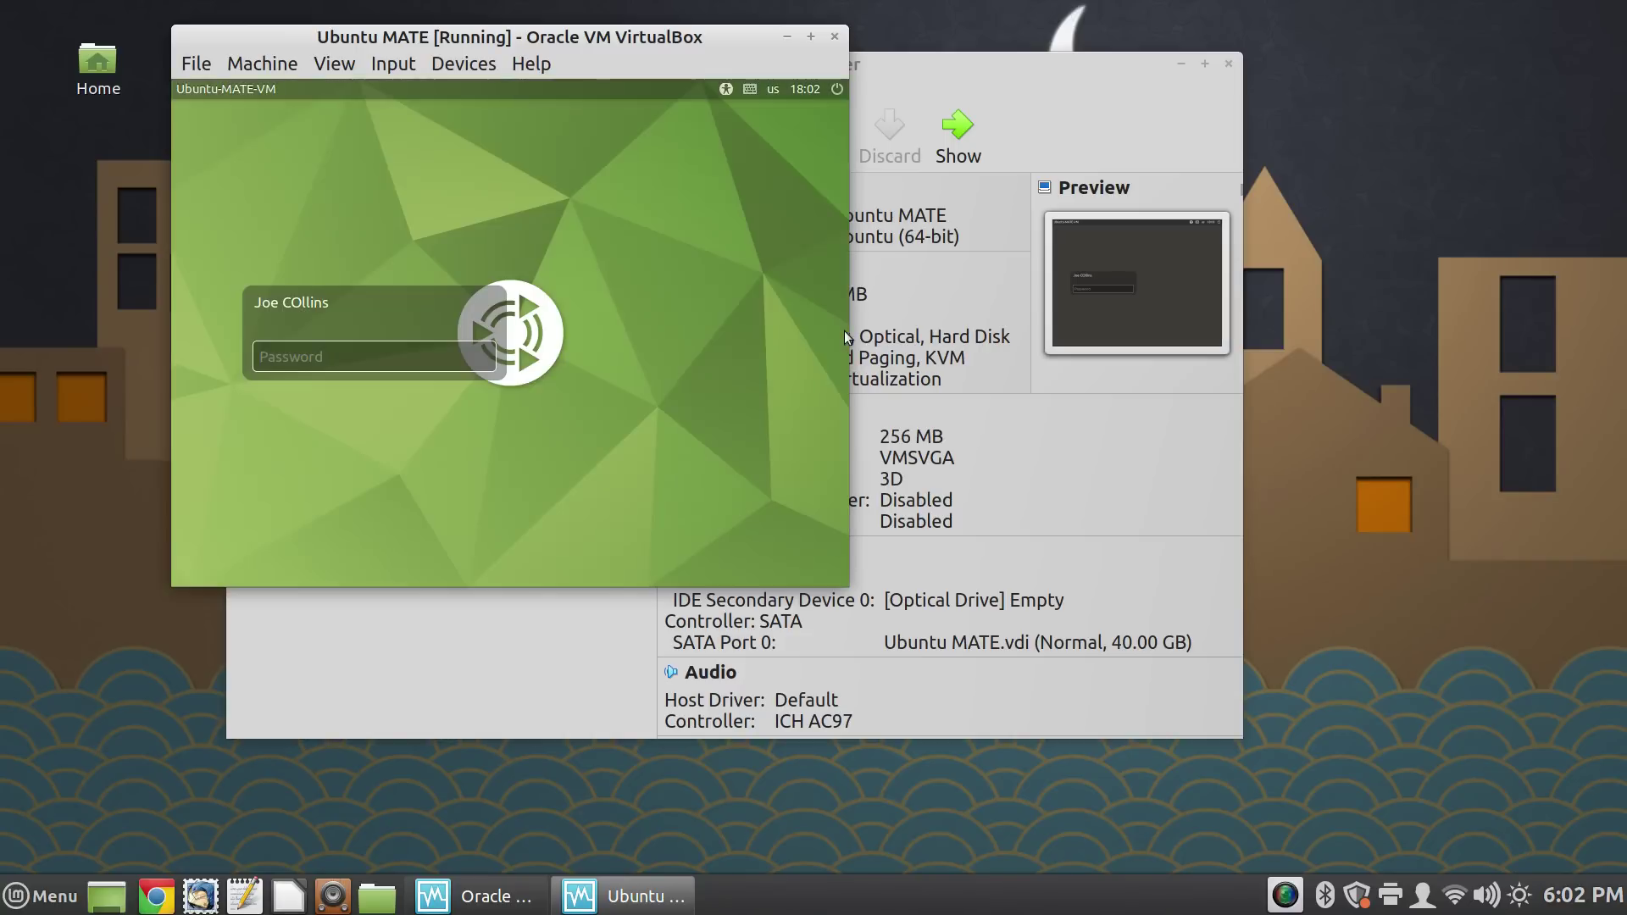
# Step: Log back in with the account password and switch the VM to full-screen with Host+F
pyautogui.write('•')
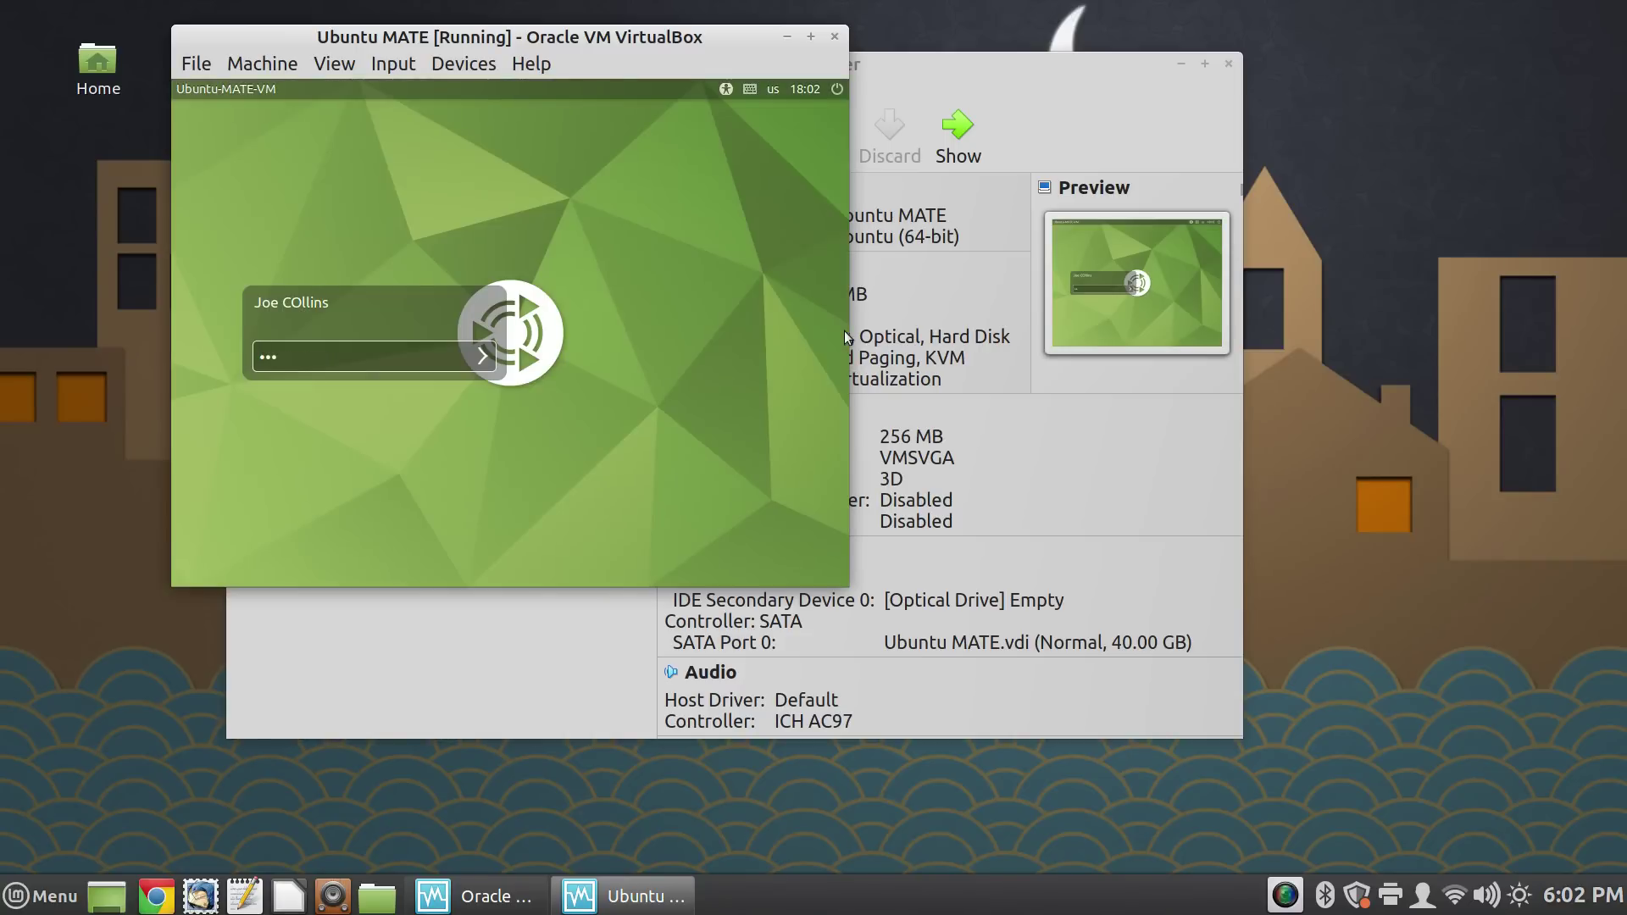
pyautogui.press('Return')
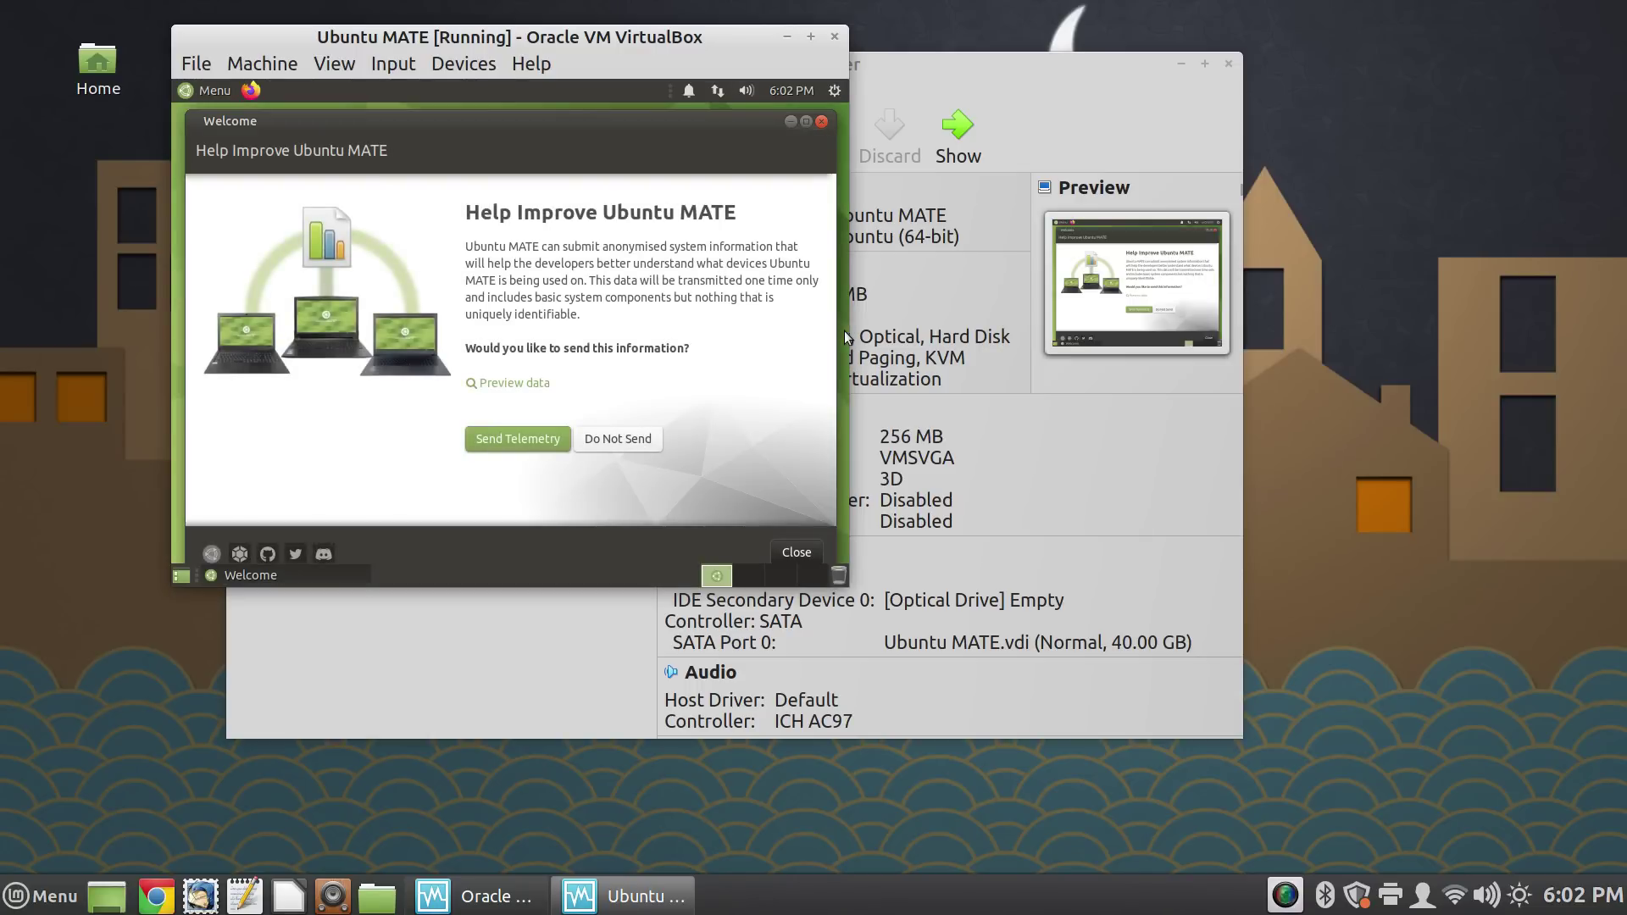
pyautogui.hotkey('ctrl', 'f')
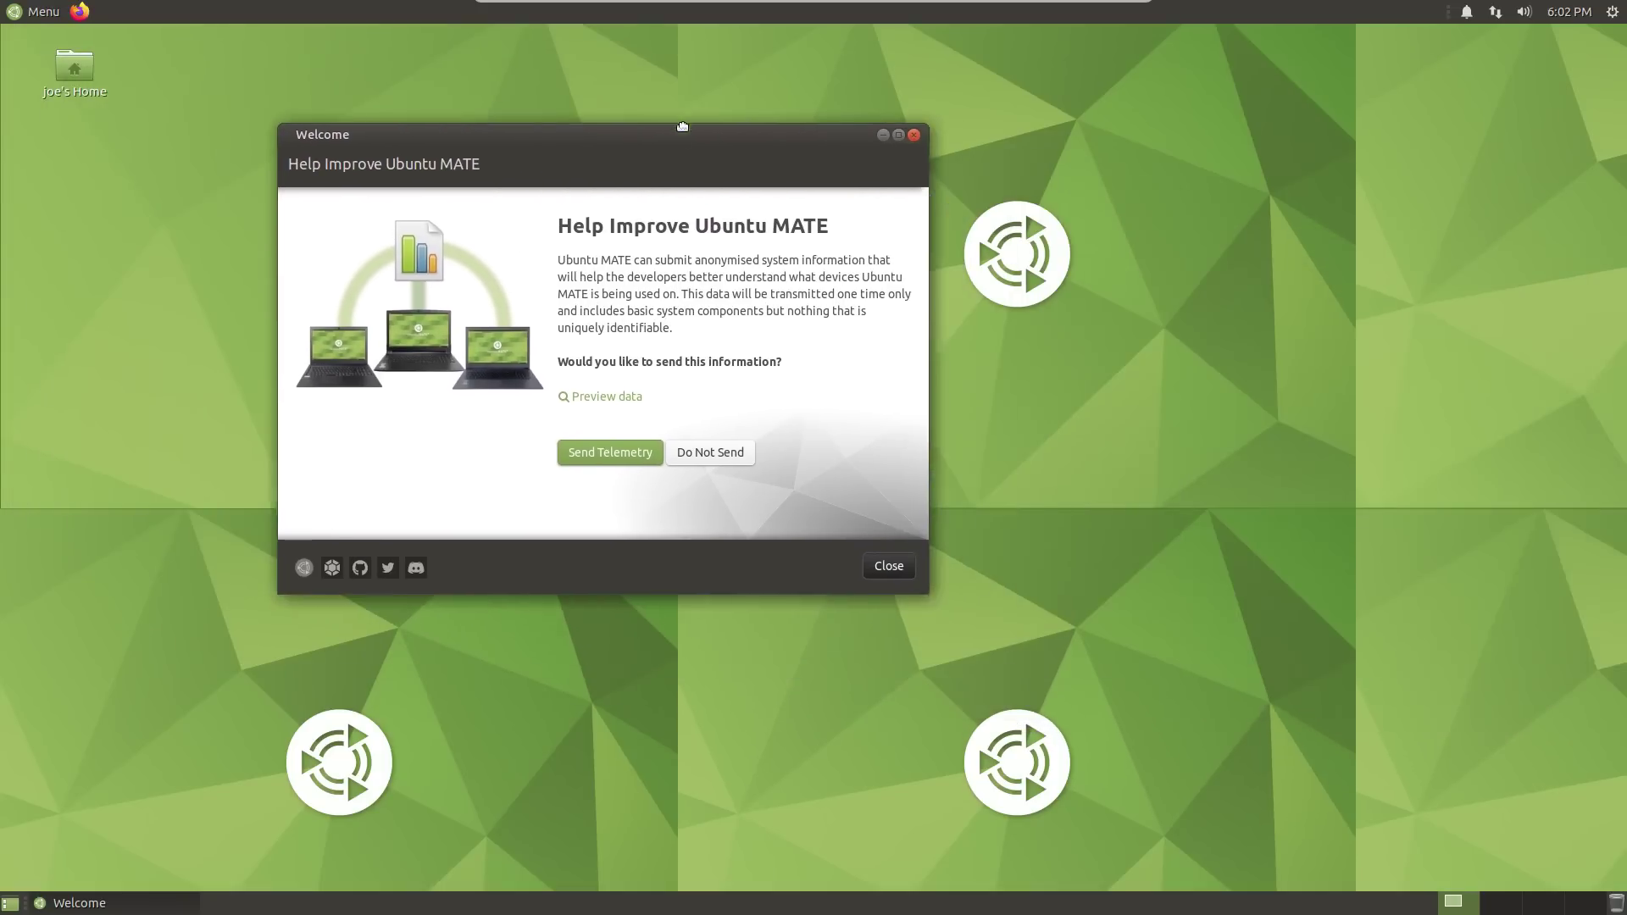
# Step: Nudge the Welcome window aside and launch Control Center from the MATE Menu
pyautogui.moveTo(683, 126); pyautogui.dragTo(624, 71)
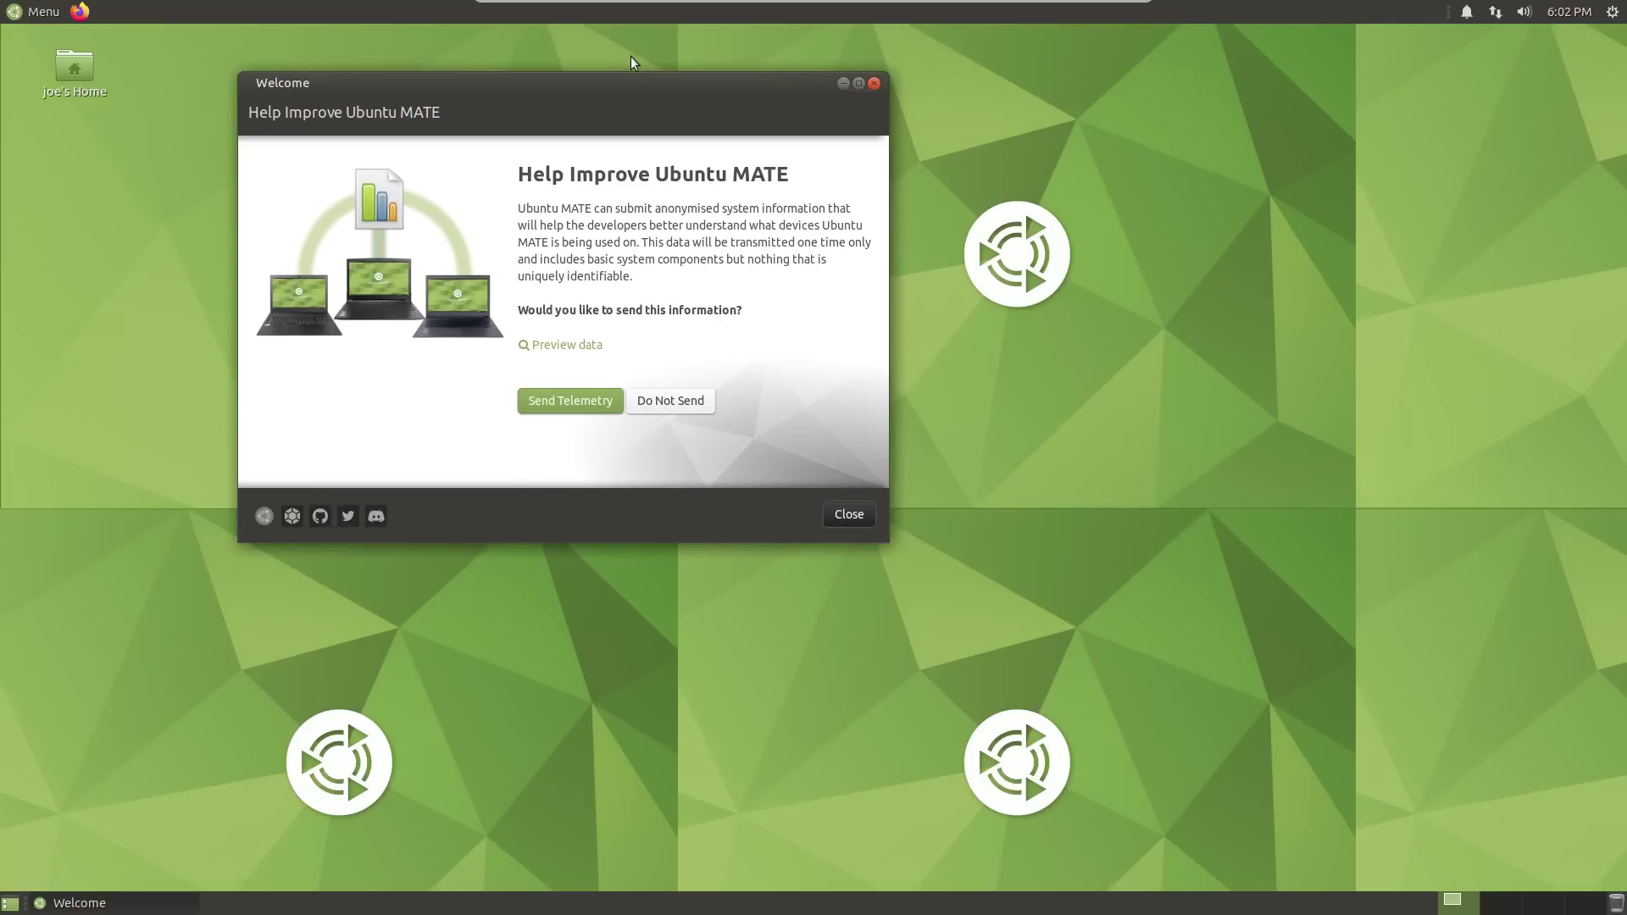
pyautogui.click(26, 11)
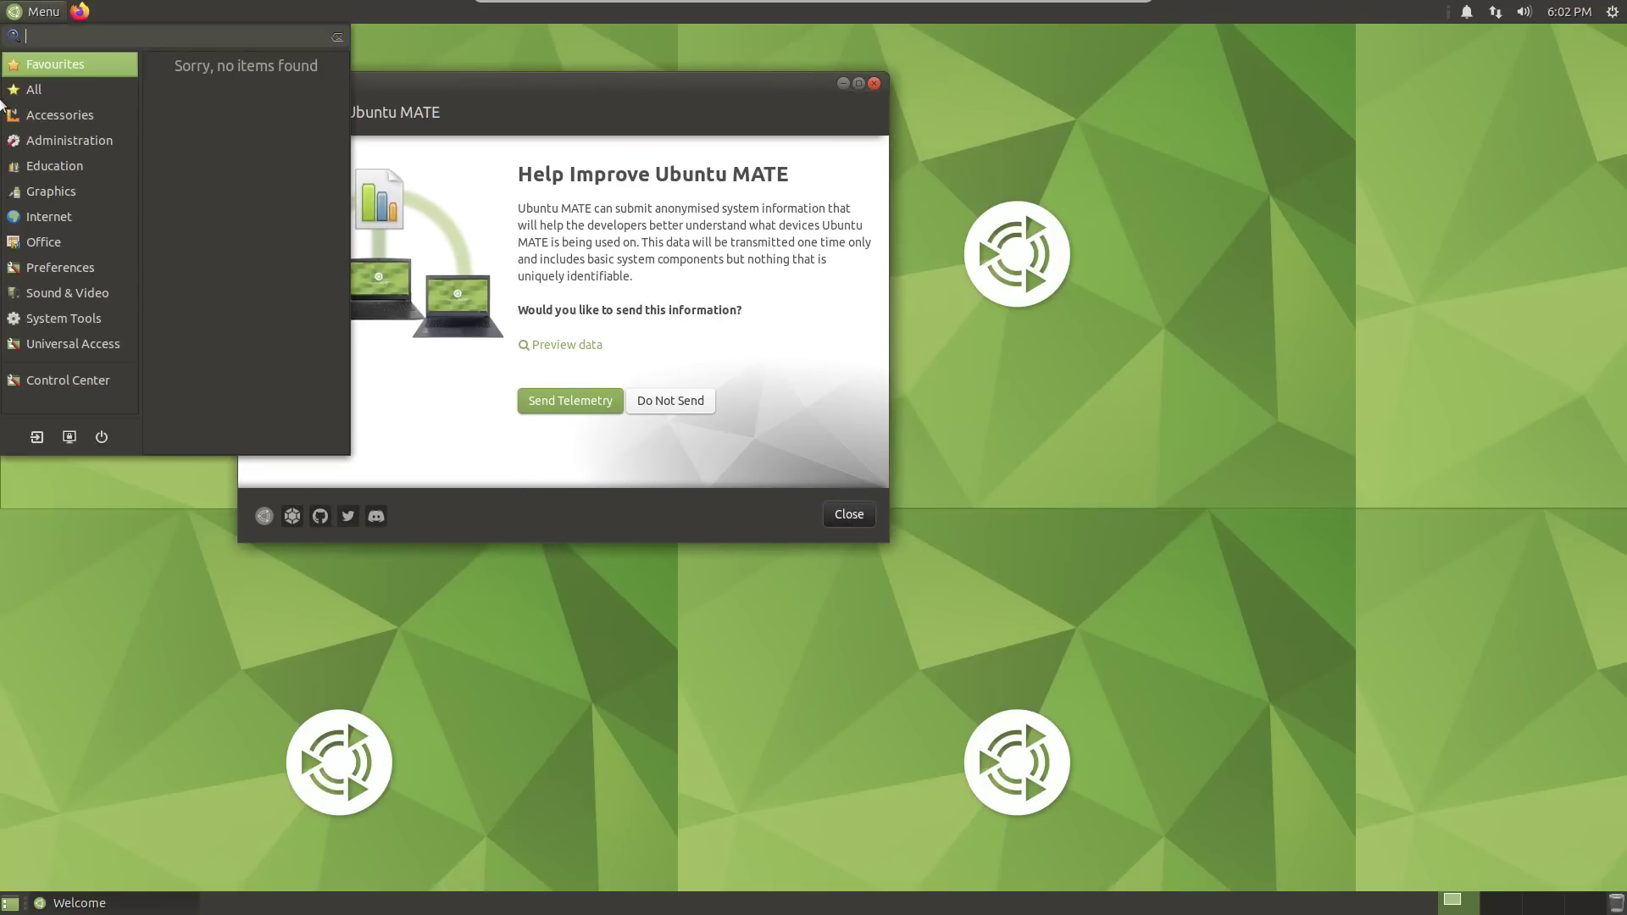
pyautogui.moveTo(114, 56)
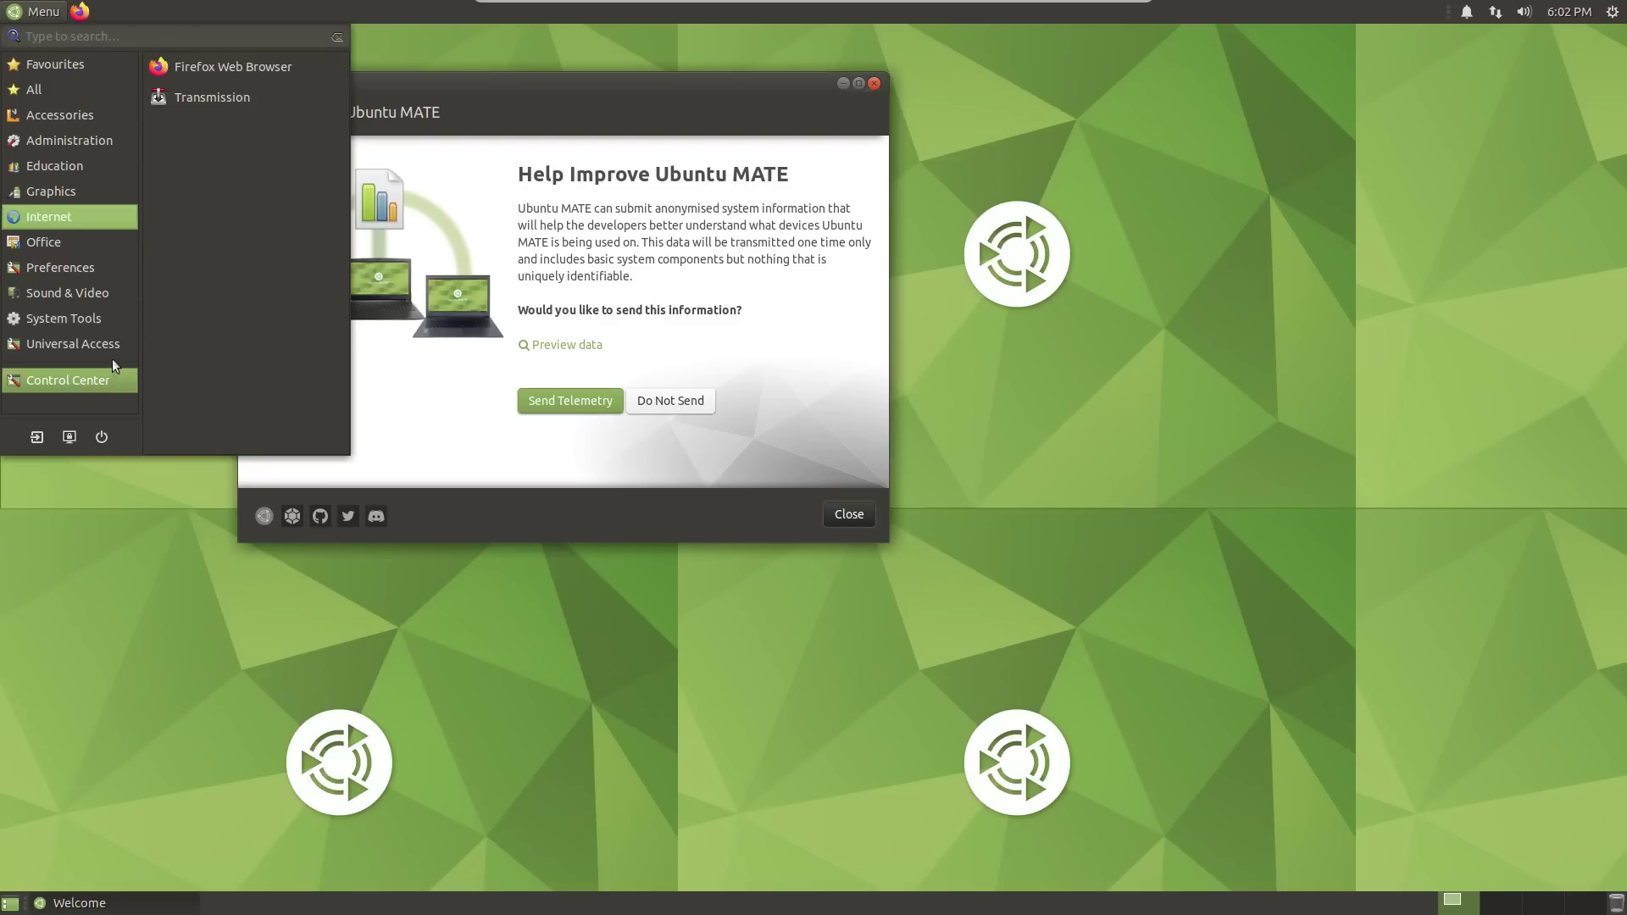
pyautogui.moveTo(112, 343)
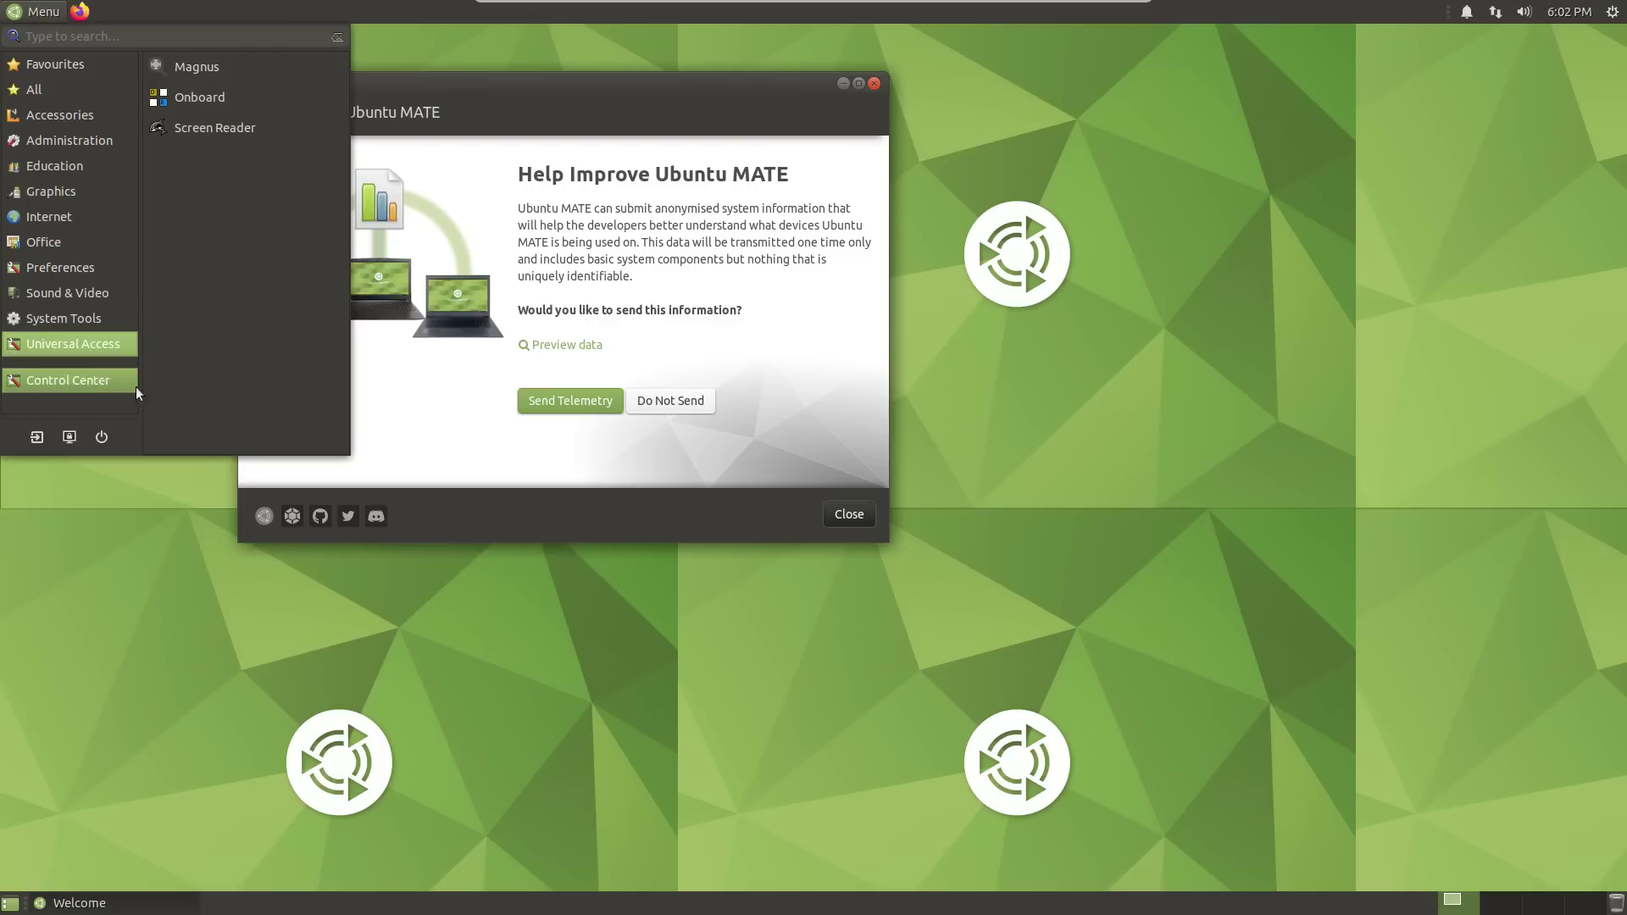
pyautogui.click(93, 383)
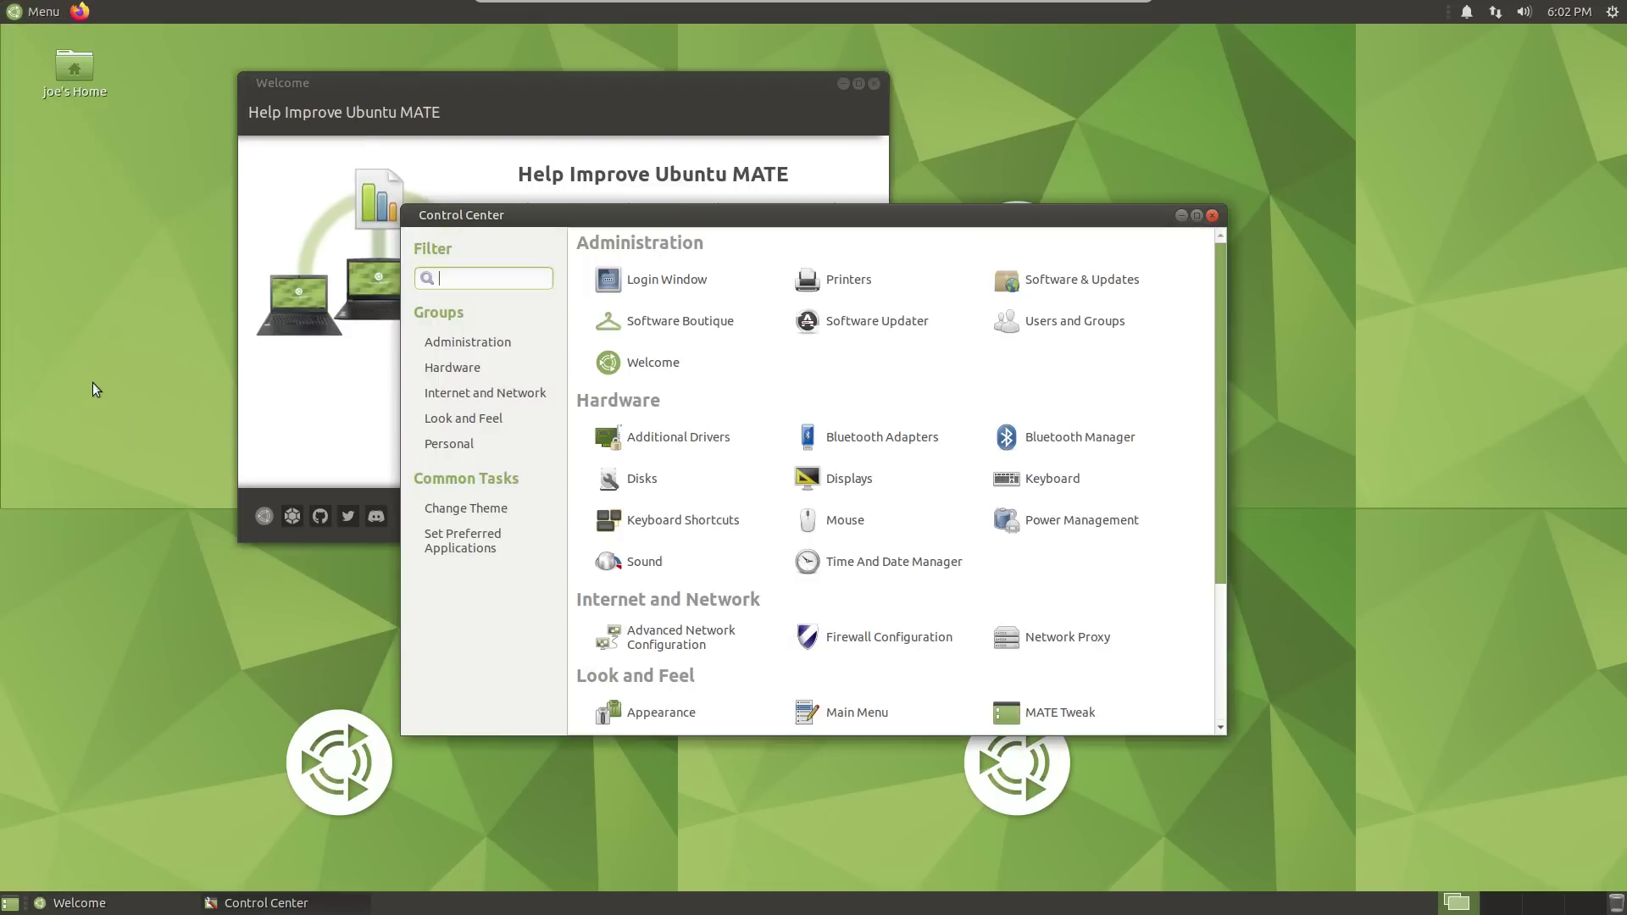
# Step: Open Appearance Preferences from Control Center, move it aside, and go to its Fonts settings
pyautogui.click(893, 477)
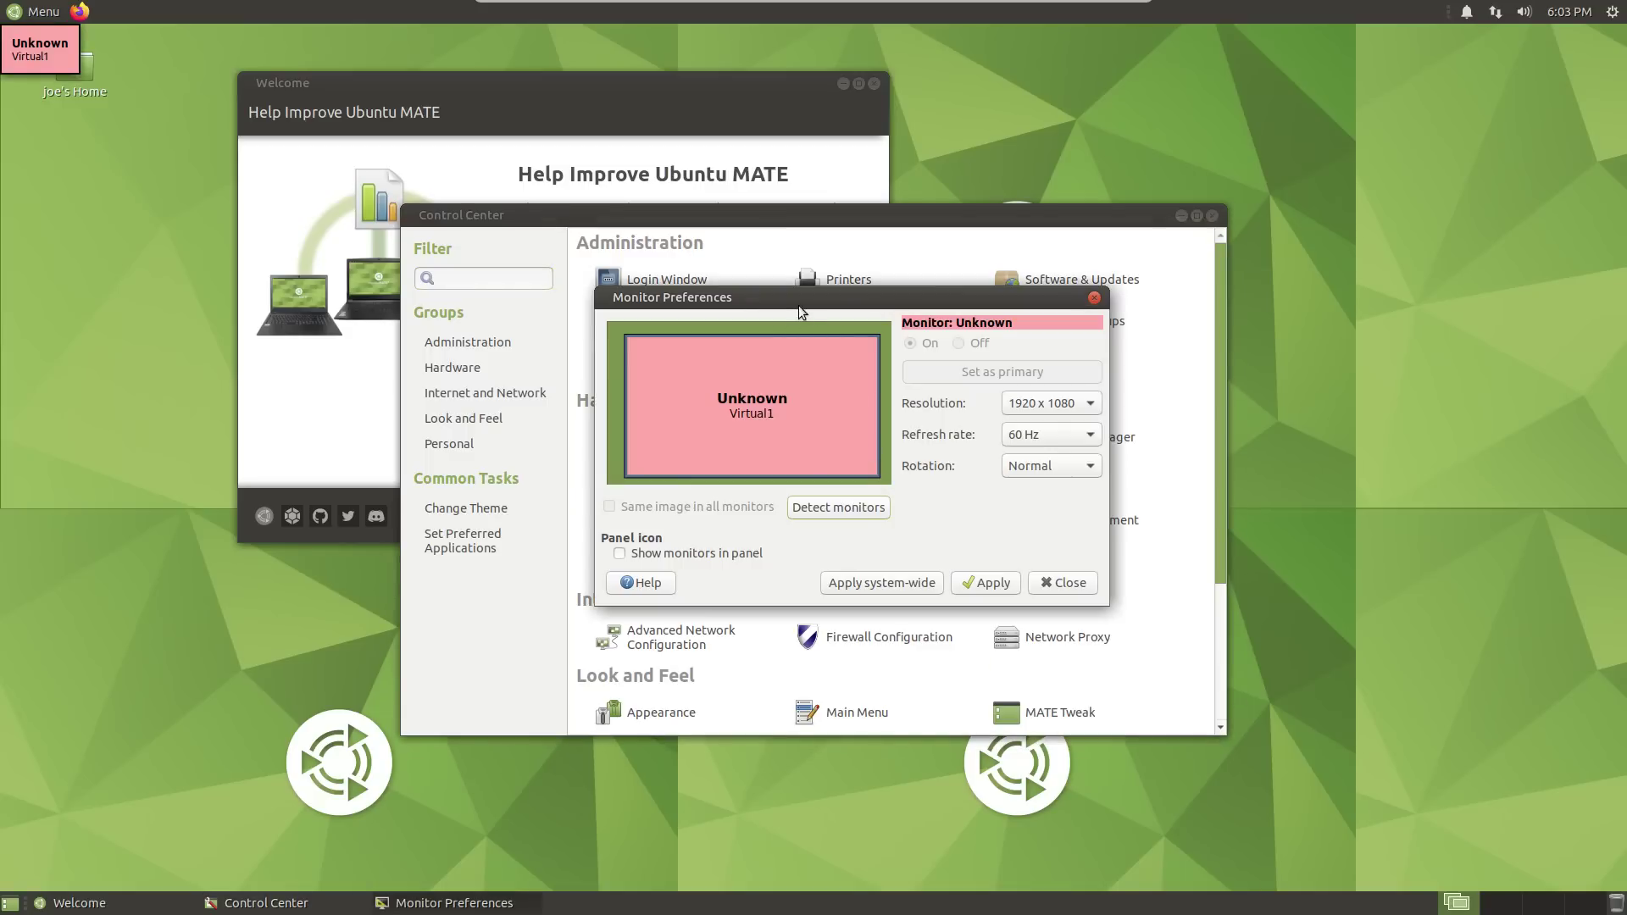
pyautogui.click(1095, 299)
pyautogui.scroll(-5, 846, 471)
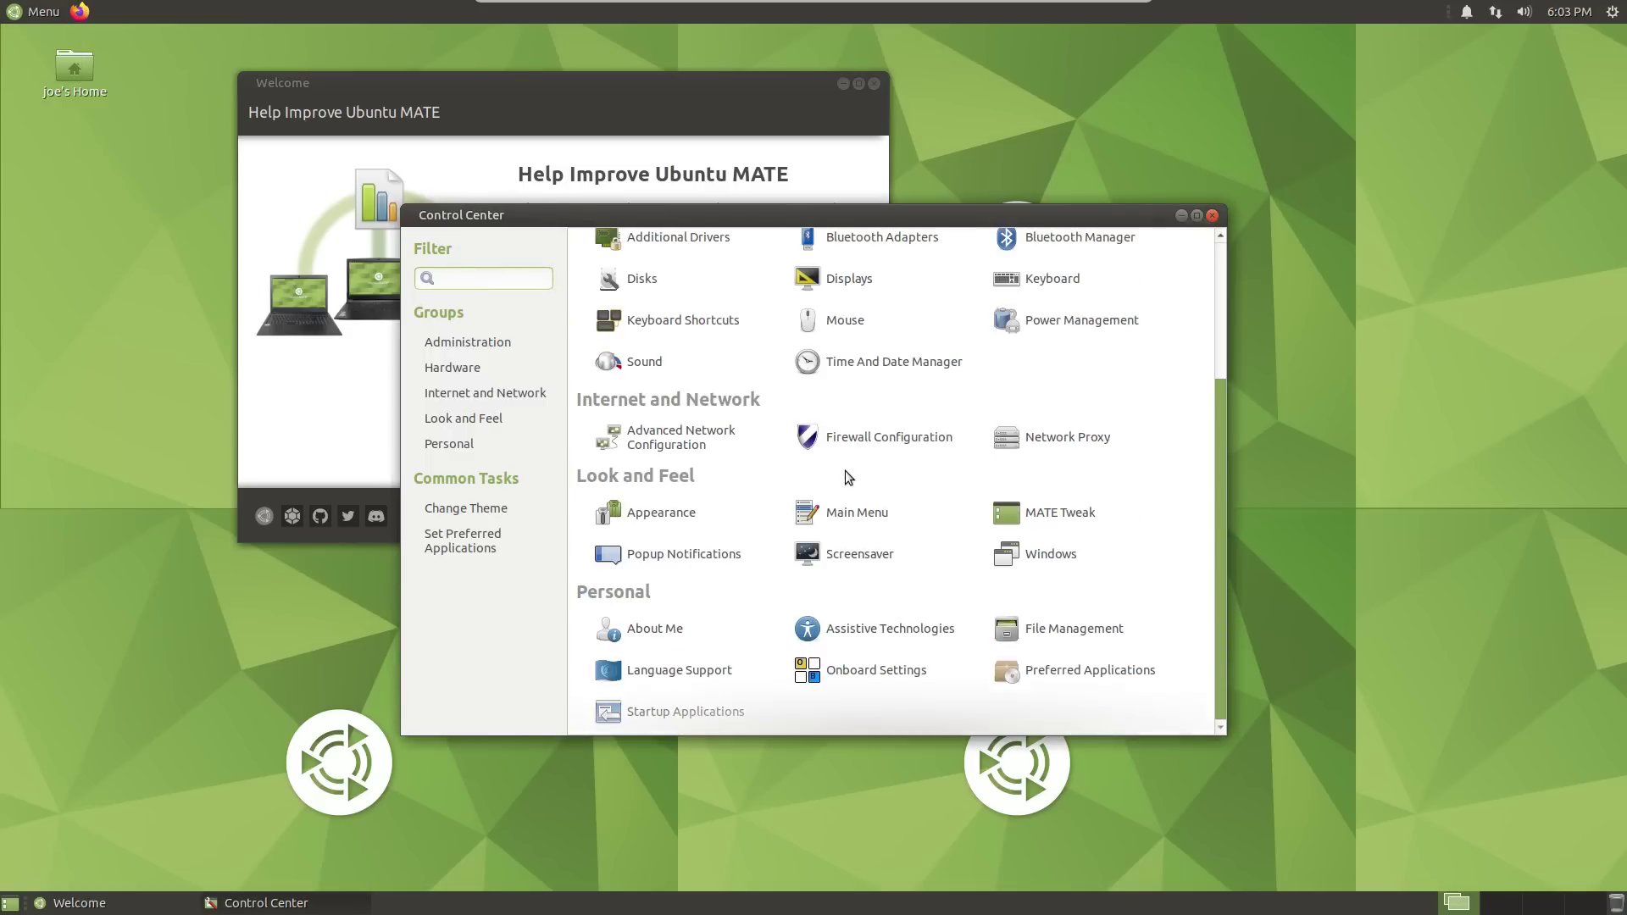
pyautogui.click(671, 514)
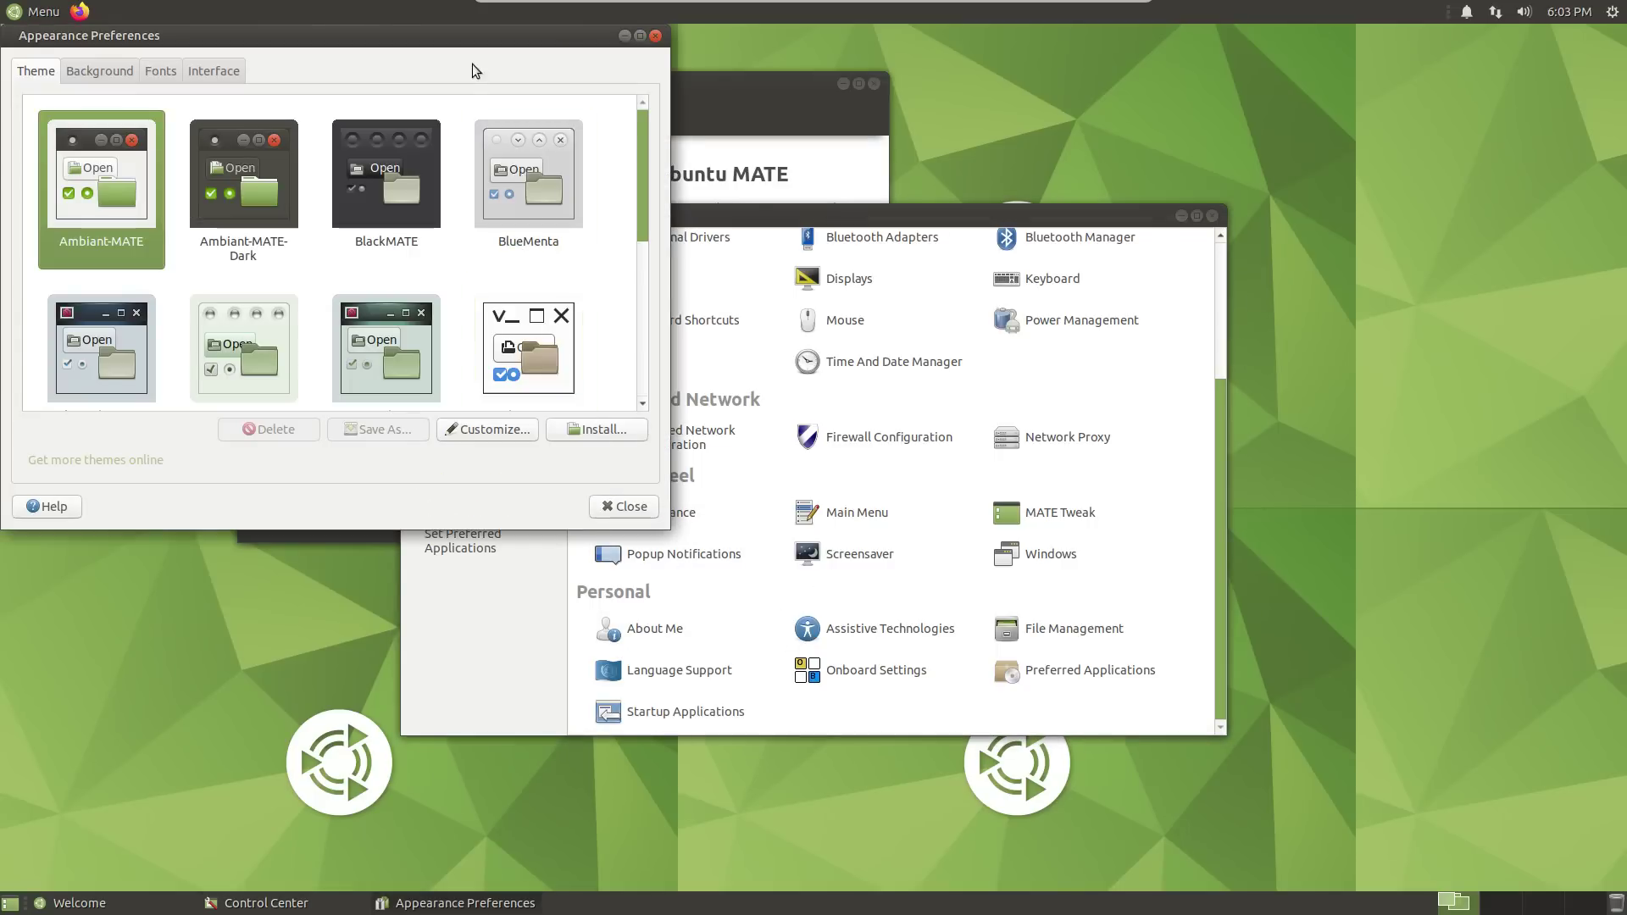
pyautogui.moveTo(478, 34); pyautogui.dragTo(1122, 139)
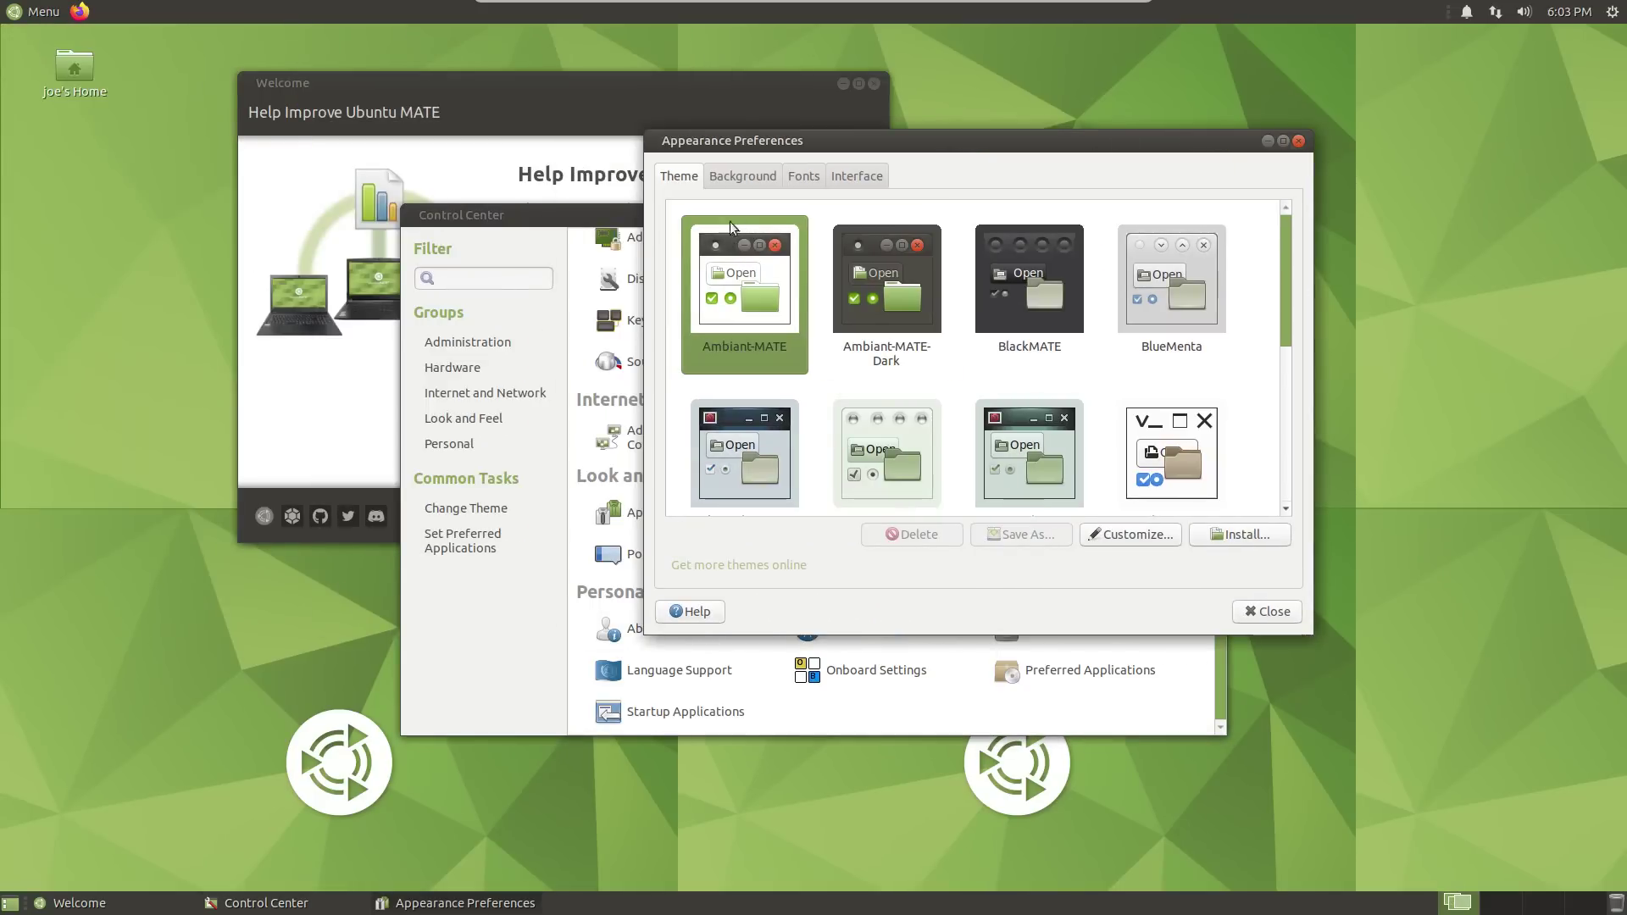
pyautogui.click(804, 185)
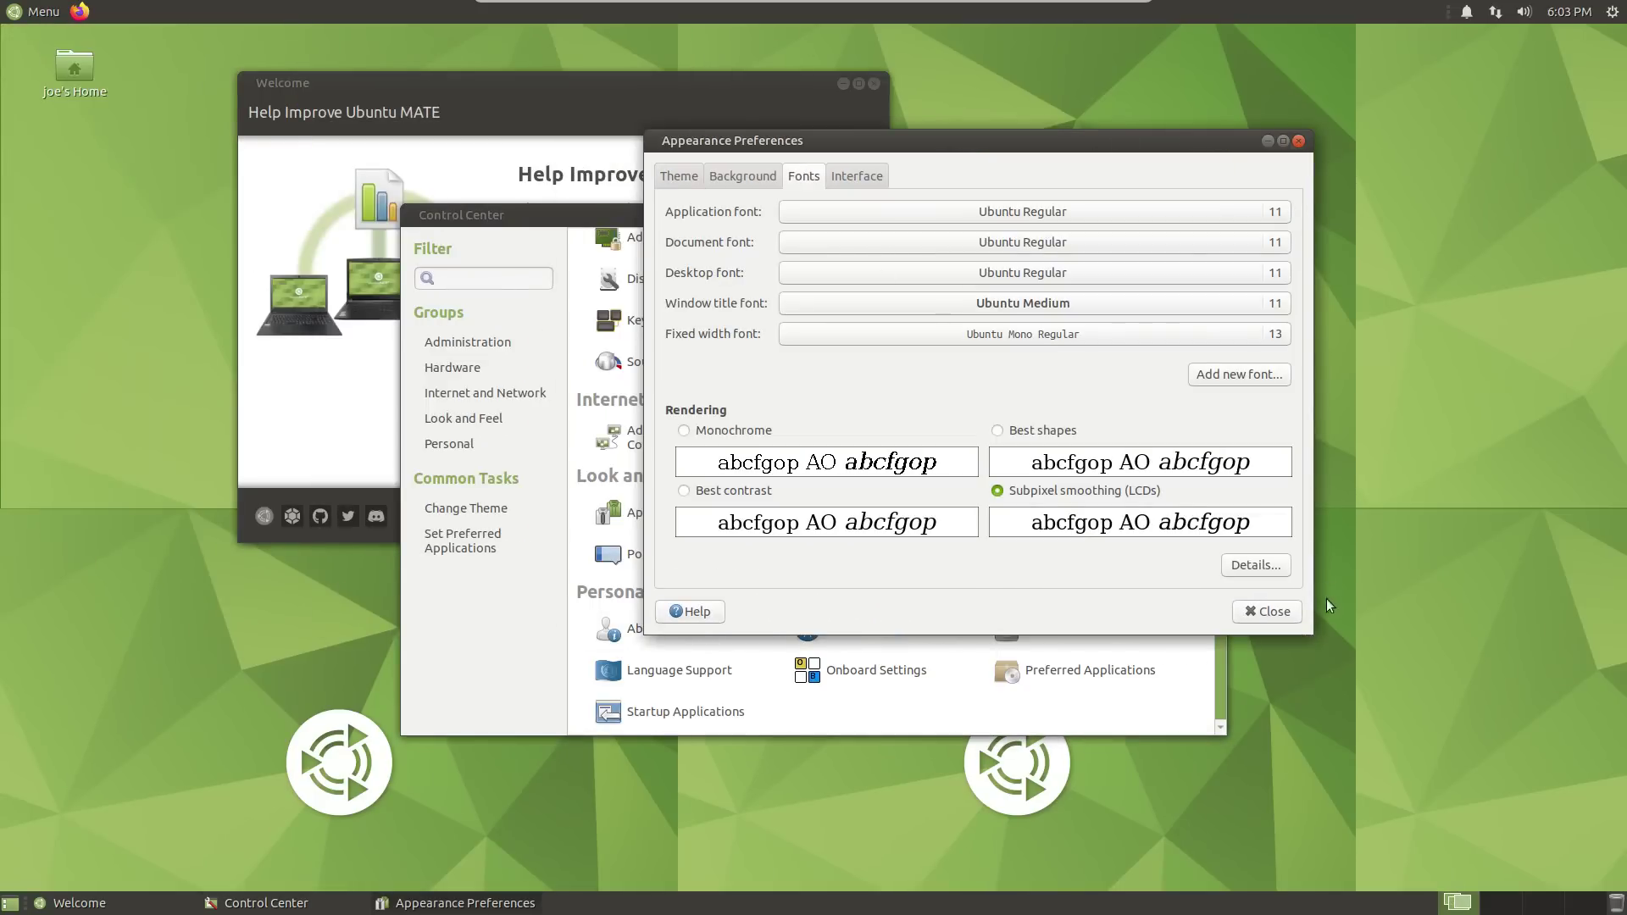
# Step: In font Details, disable automatic DPI detection, raise the resolution from 96 to 122, and close
pyautogui.click(1256, 568)
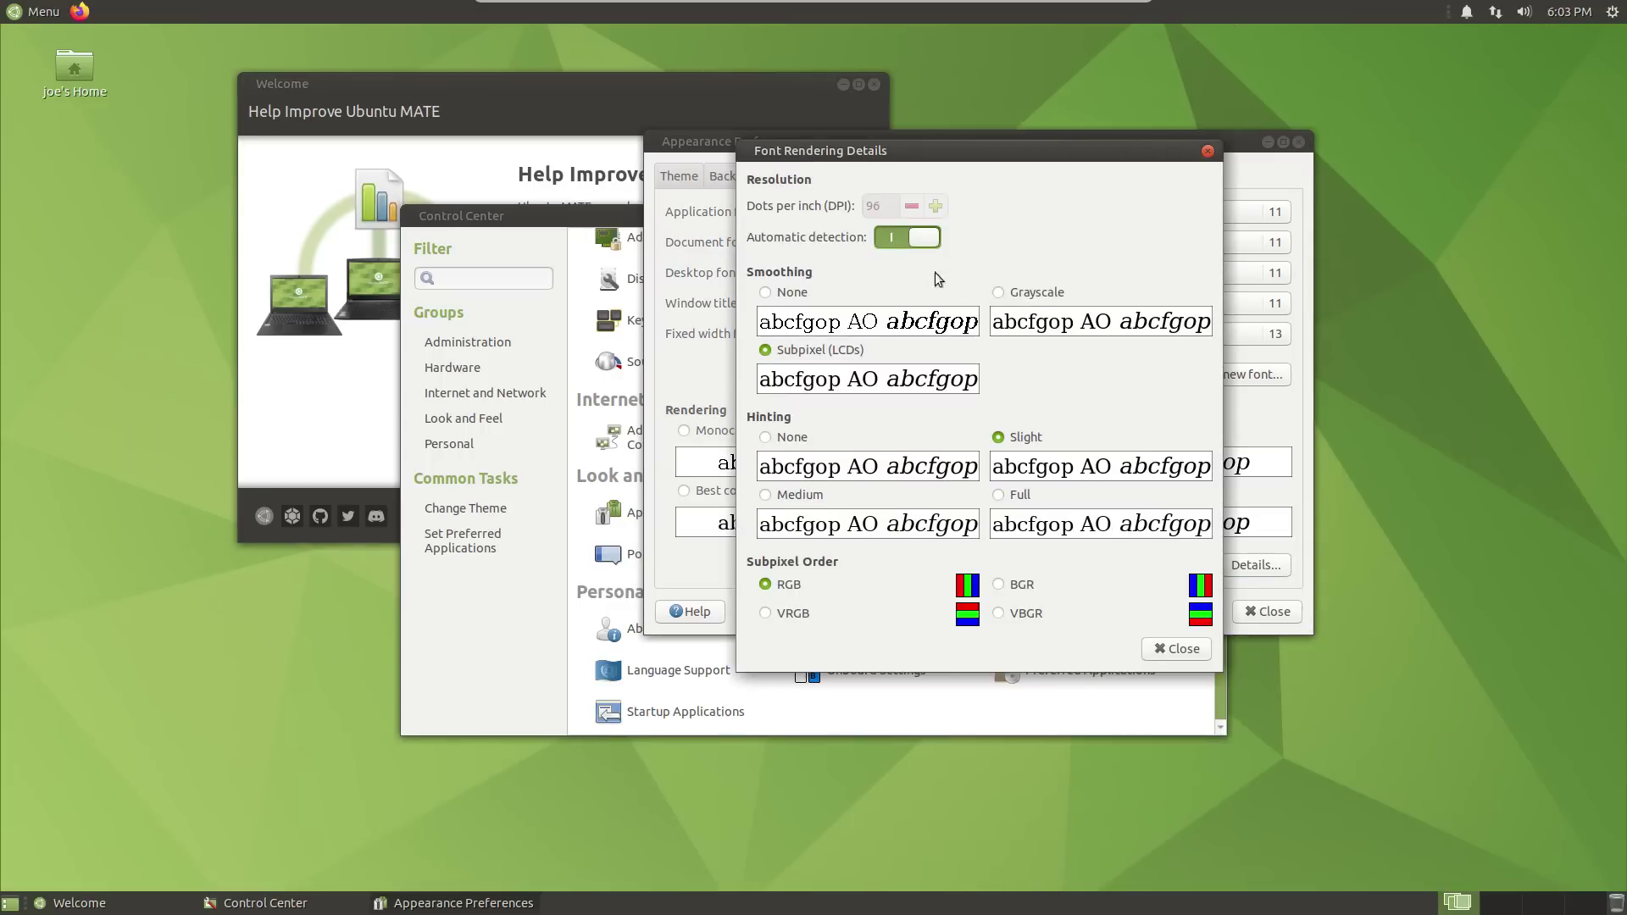
pyautogui.click(924, 238)
pyautogui.click(934, 206)
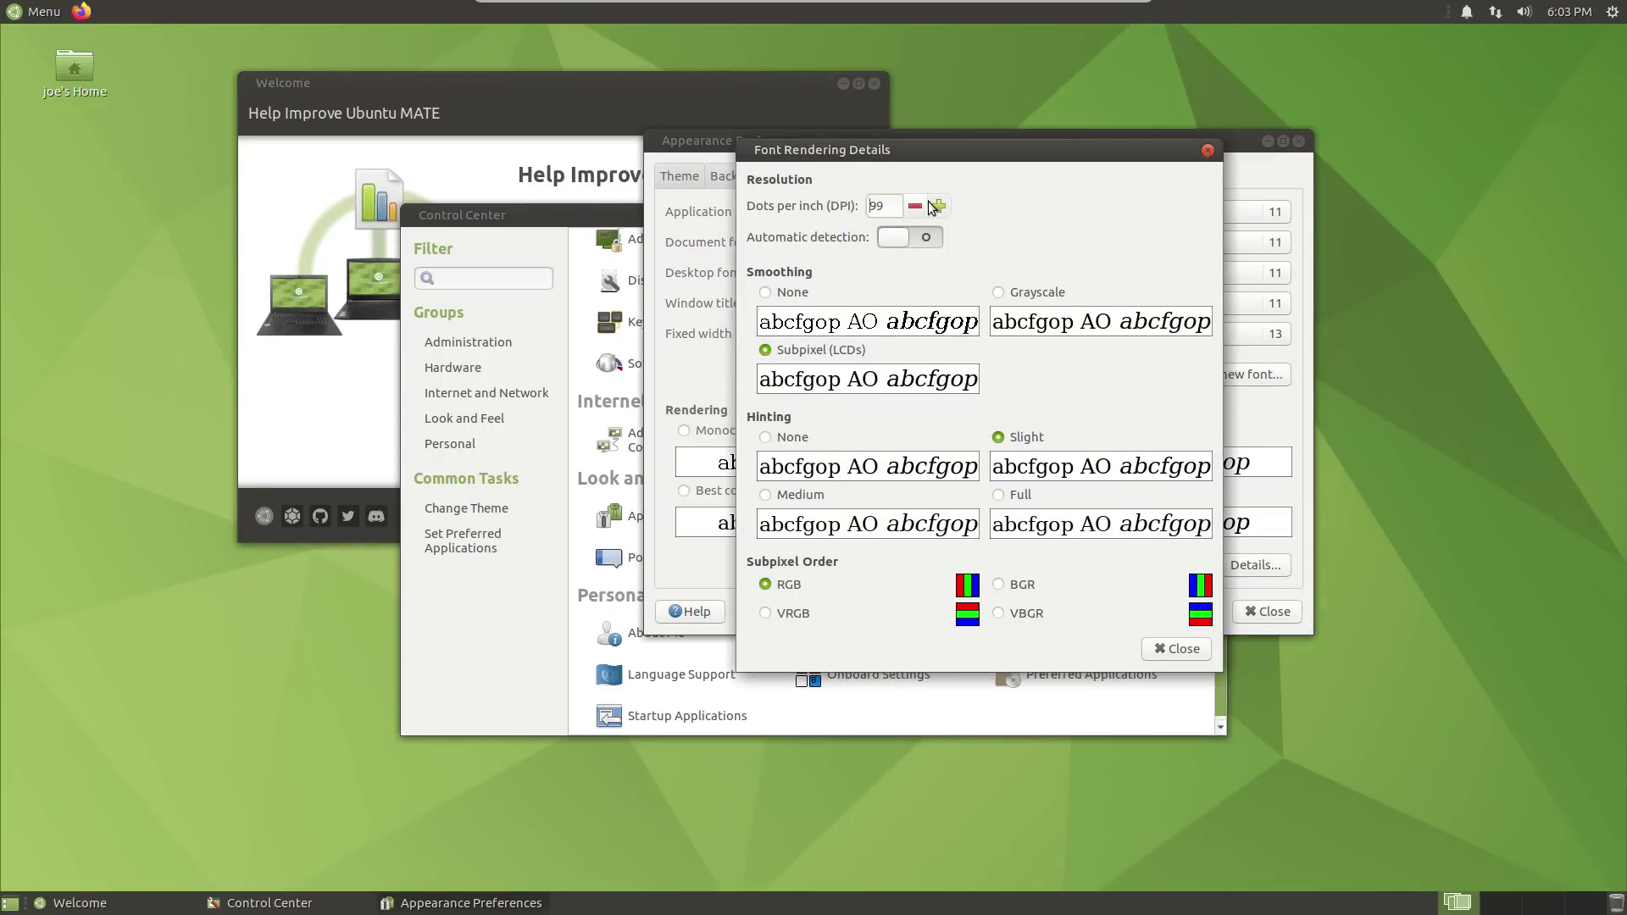
pyautogui.click(934, 206)
pyautogui.click(934, 206)
pyautogui.click(939, 206)
pyautogui.click(938, 207)
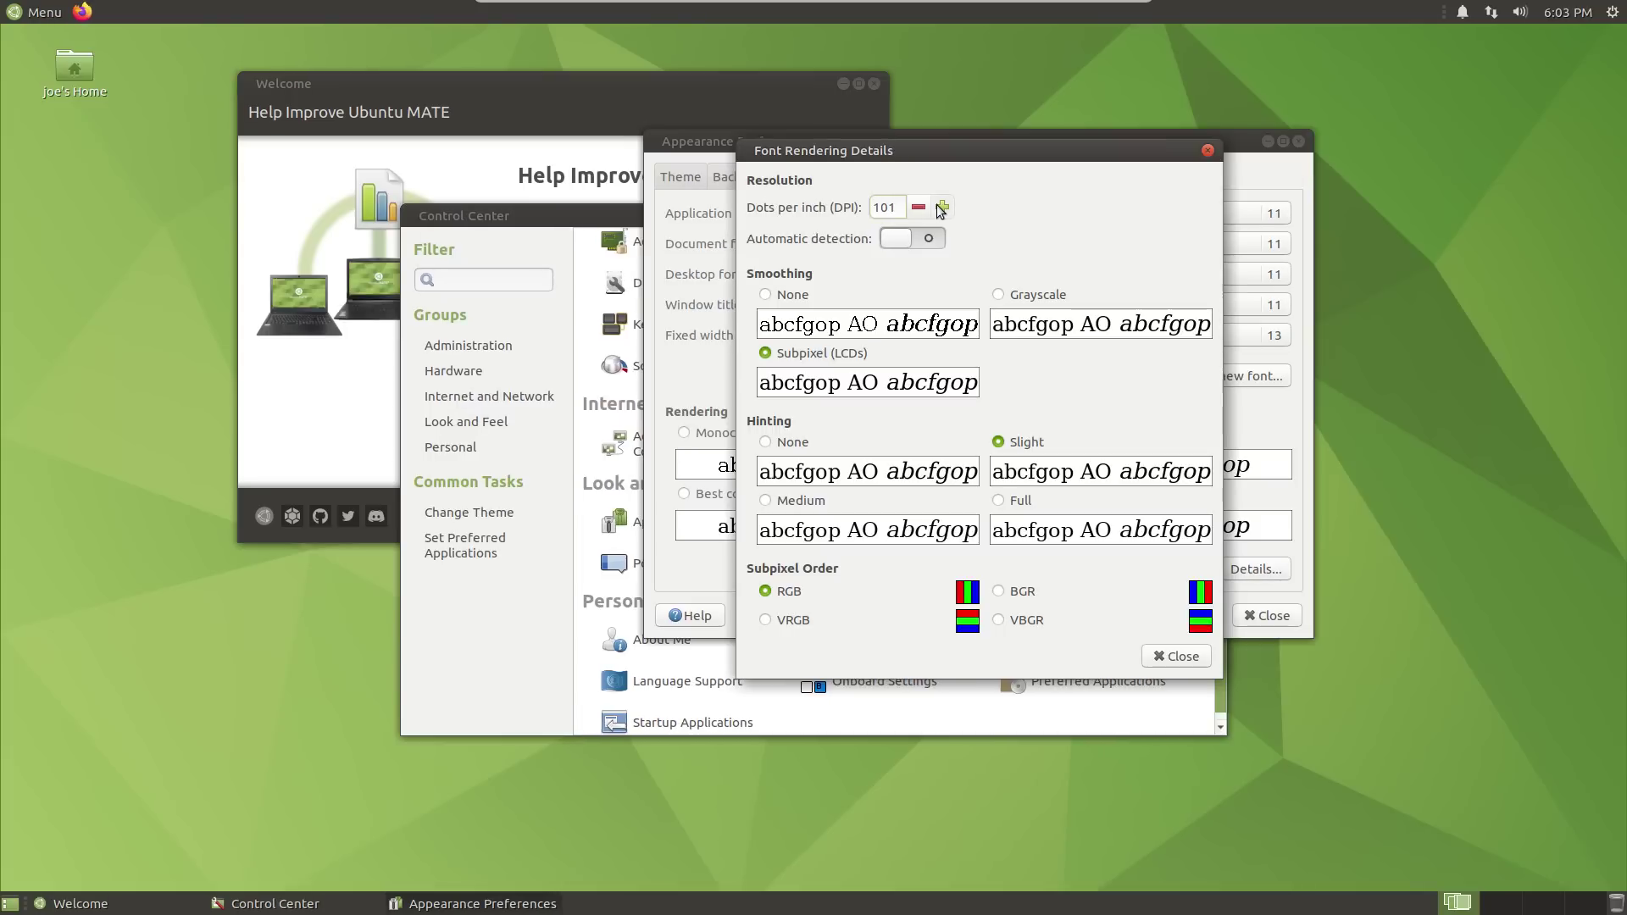
pyautogui.click(938, 207)
pyautogui.click(938, 207)
pyautogui.click(938, 207)
pyautogui.click(938, 207)
pyautogui.click(938, 207)
pyautogui.click(939, 207)
pyautogui.click(940, 208)
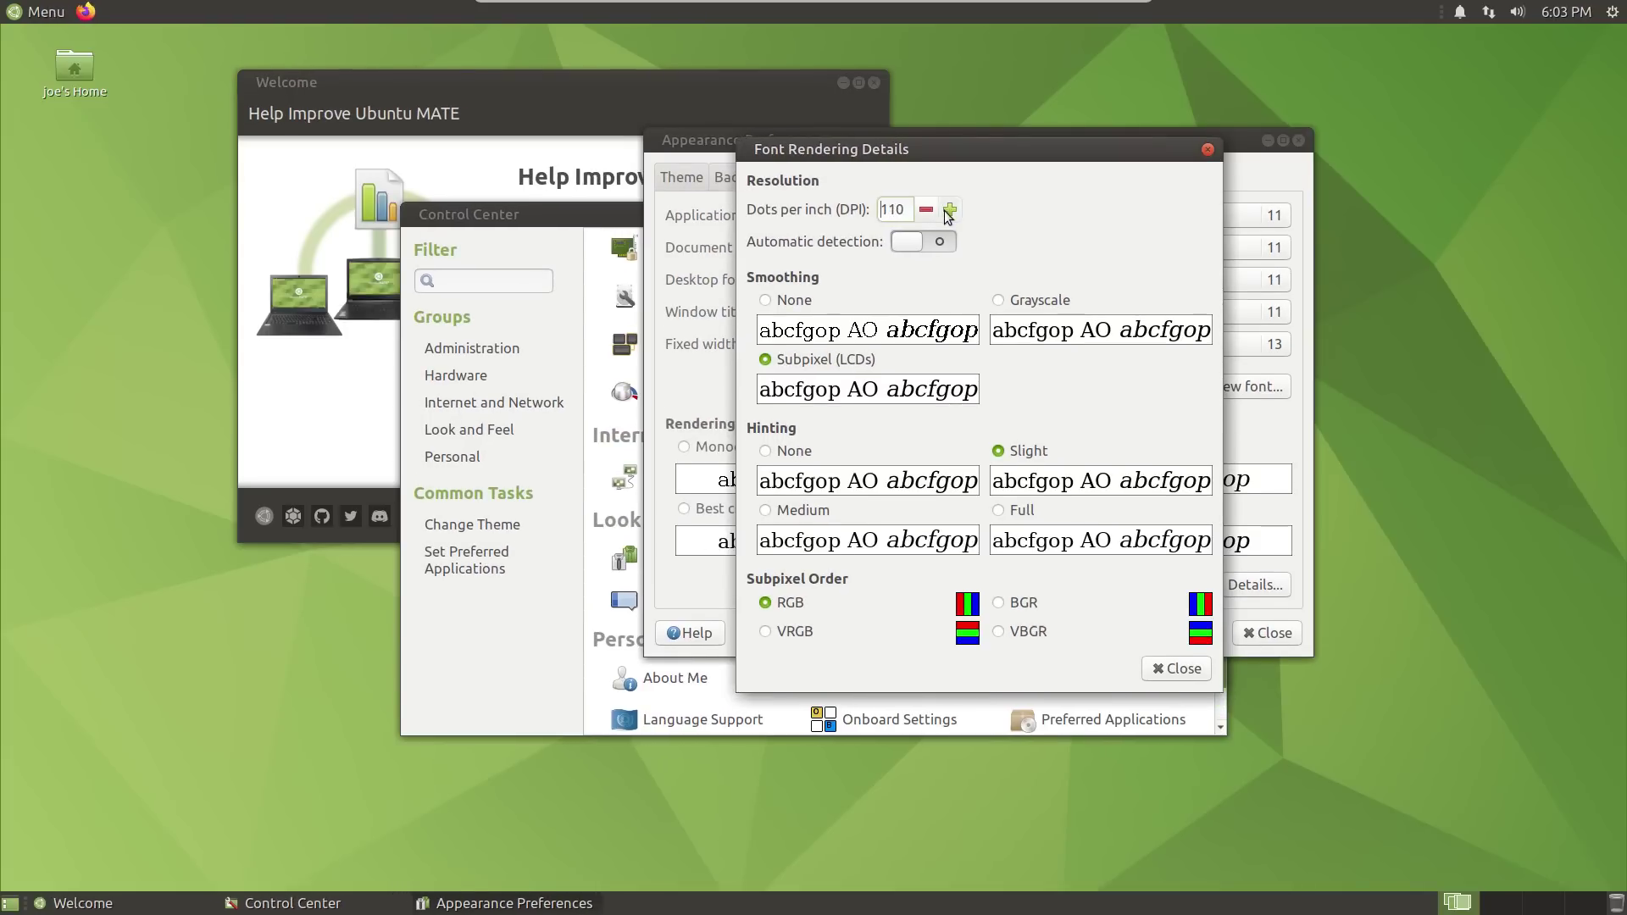
pyautogui.click(944, 210)
pyautogui.click(945, 210)
pyautogui.click(944, 210)
pyautogui.click(944, 210)
pyautogui.click(949, 213)
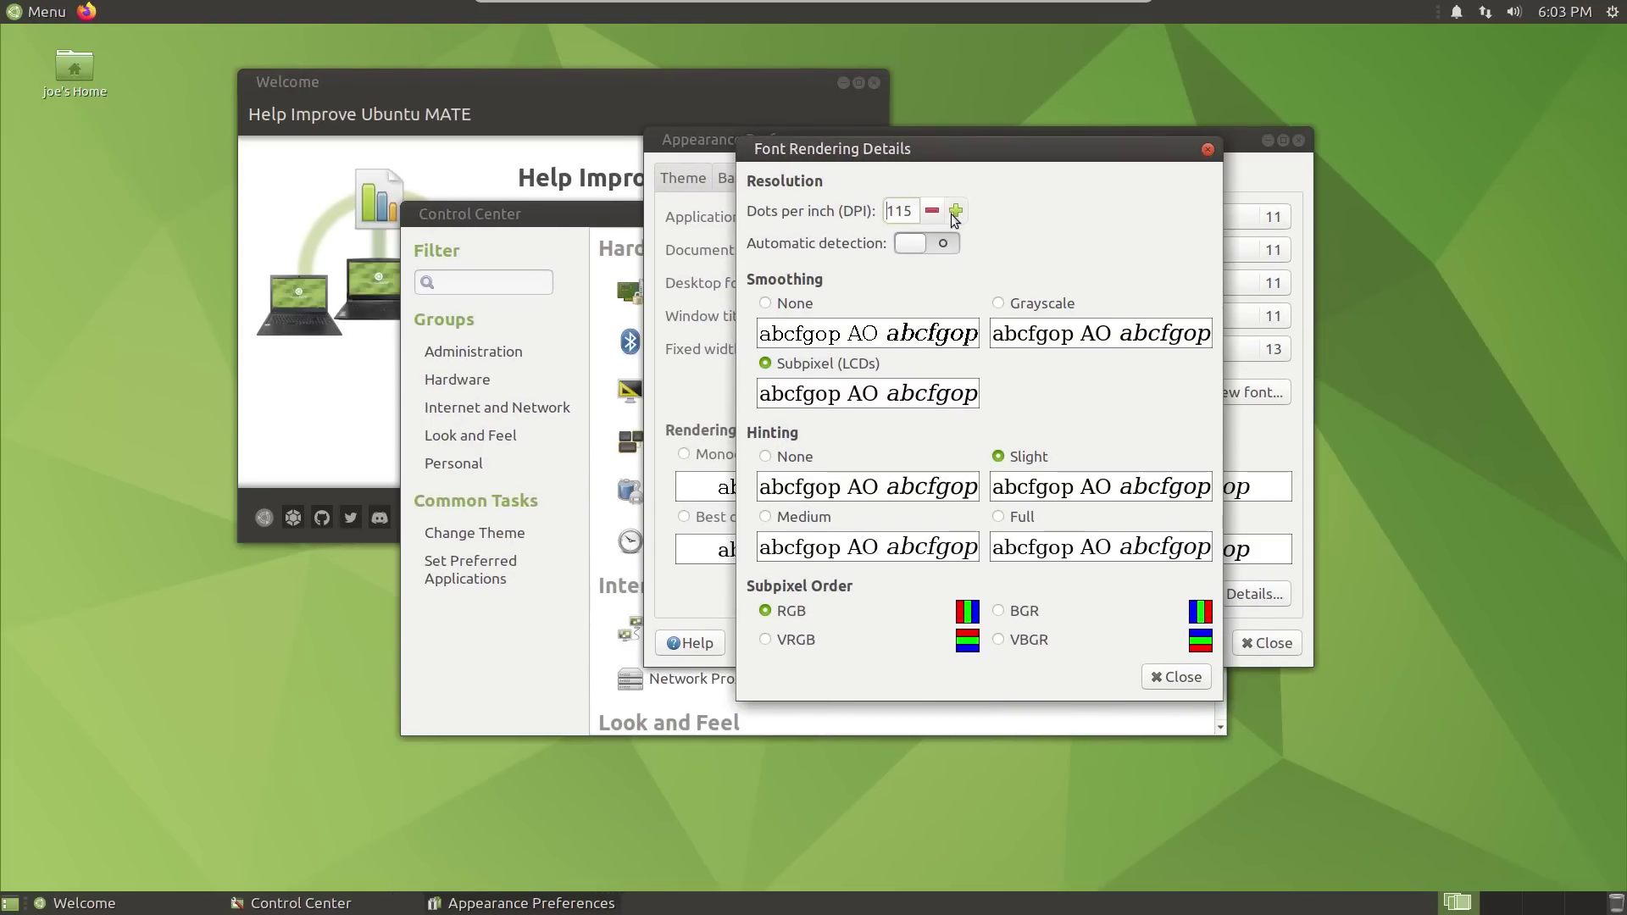
pyautogui.click(954, 212)
pyautogui.click(954, 212)
pyautogui.click(958, 211)
pyautogui.click(958, 211)
pyautogui.click(957, 211)
pyautogui.click(957, 211)
pyautogui.click(958, 212)
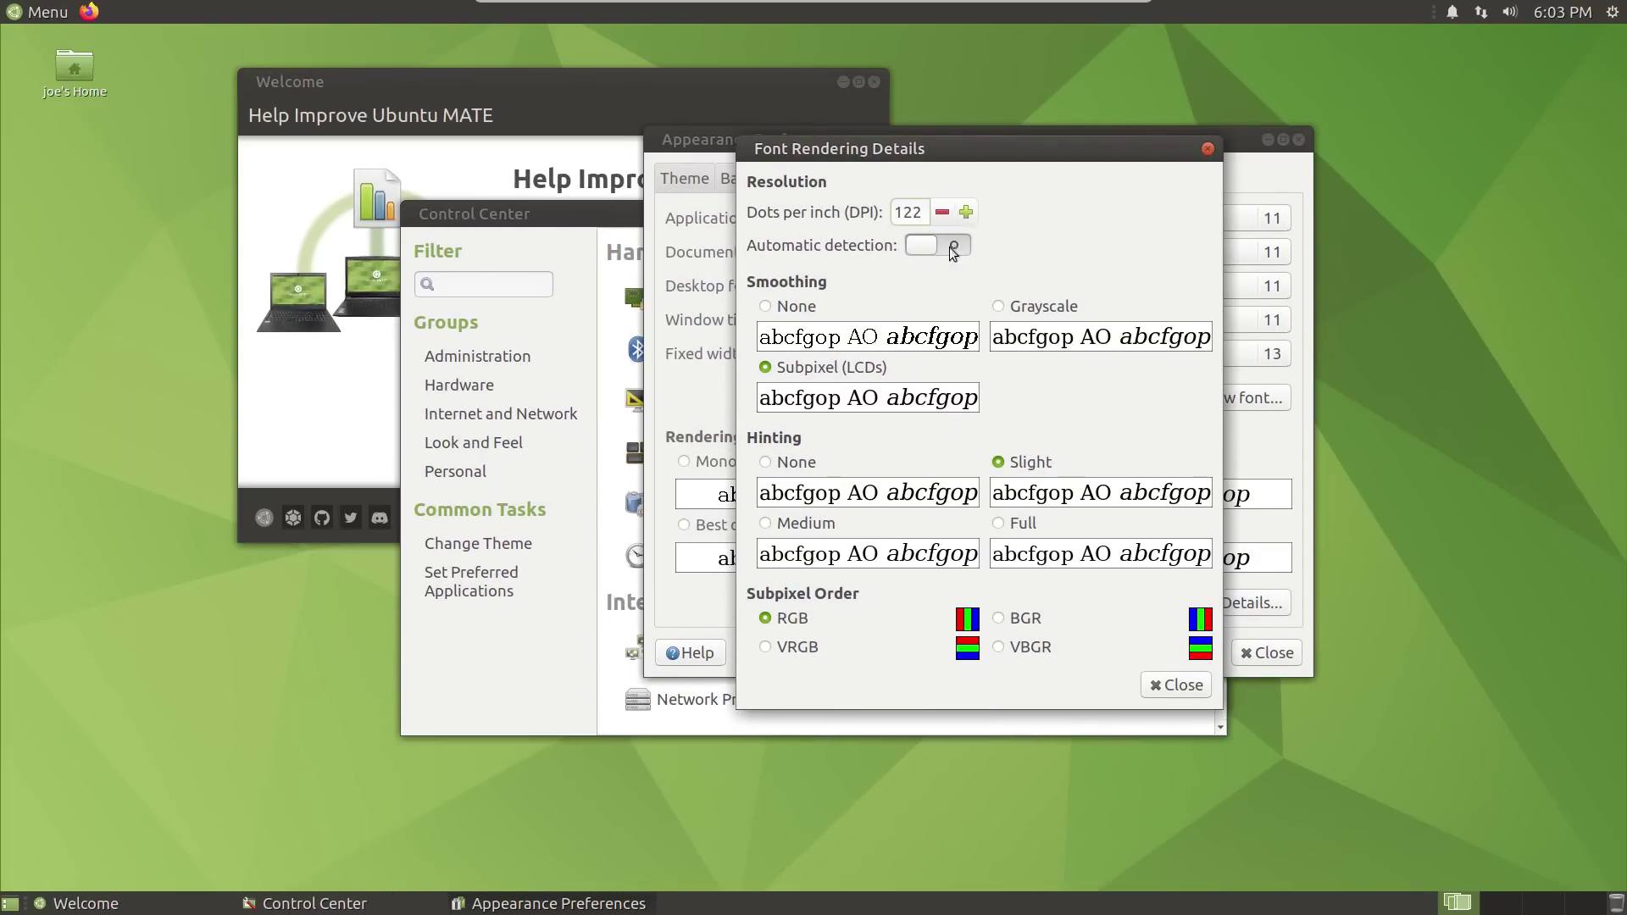
pyautogui.click(1182, 685)
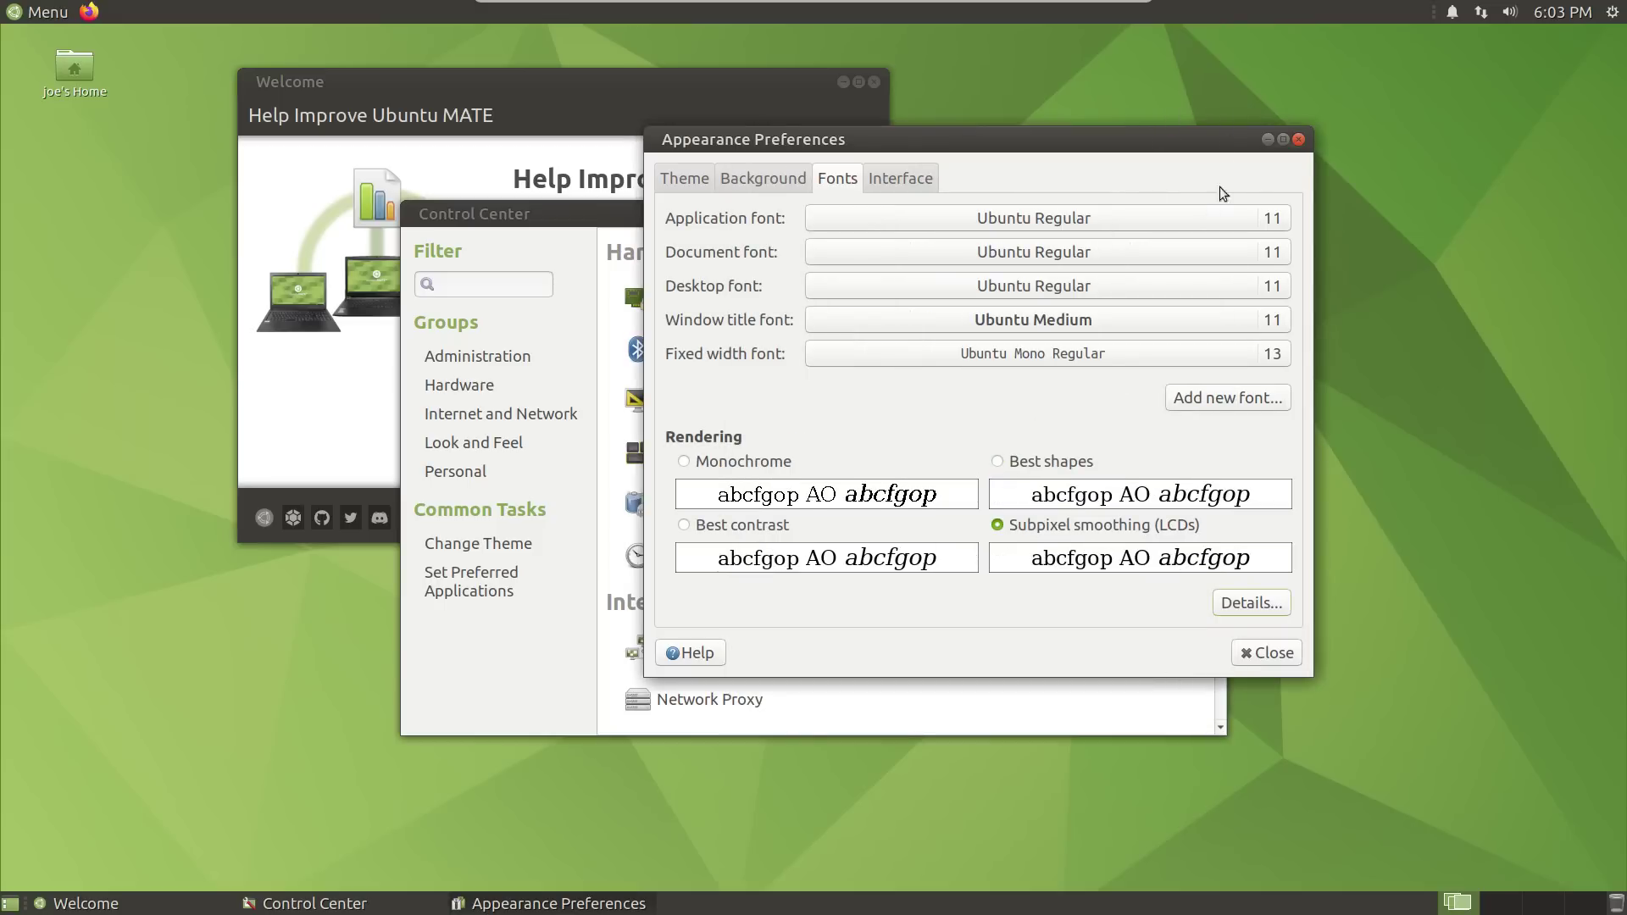
# Step: Close the appearance settings and the Control Center, then move the Welcome window toward the centre
pyautogui.click(1301, 140)
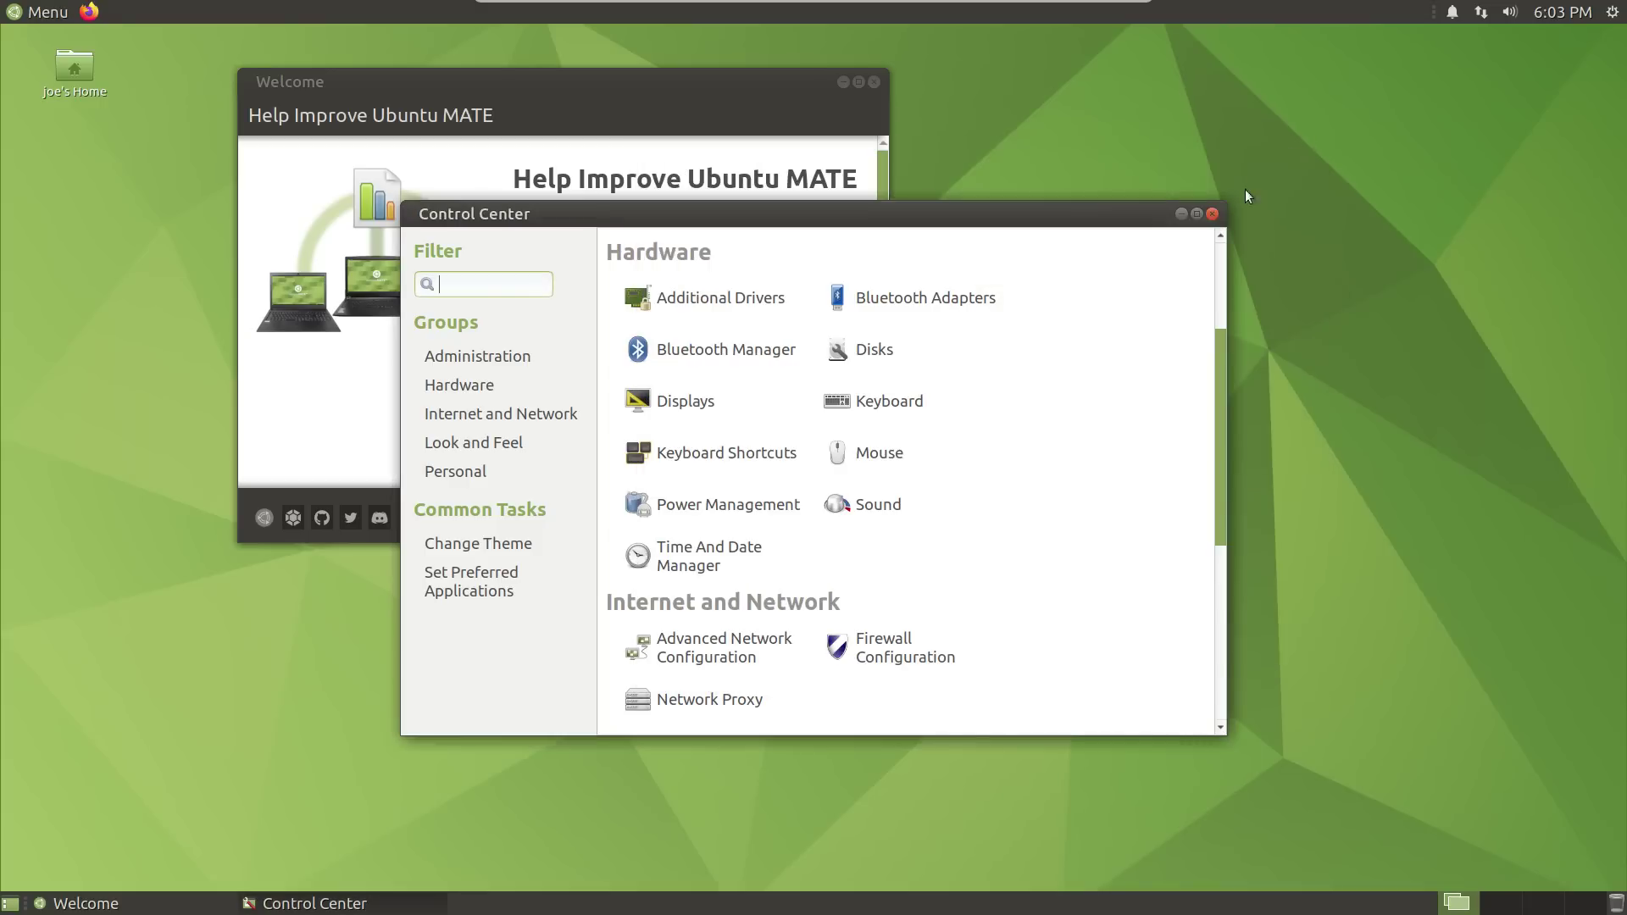
pyautogui.click(1211, 215)
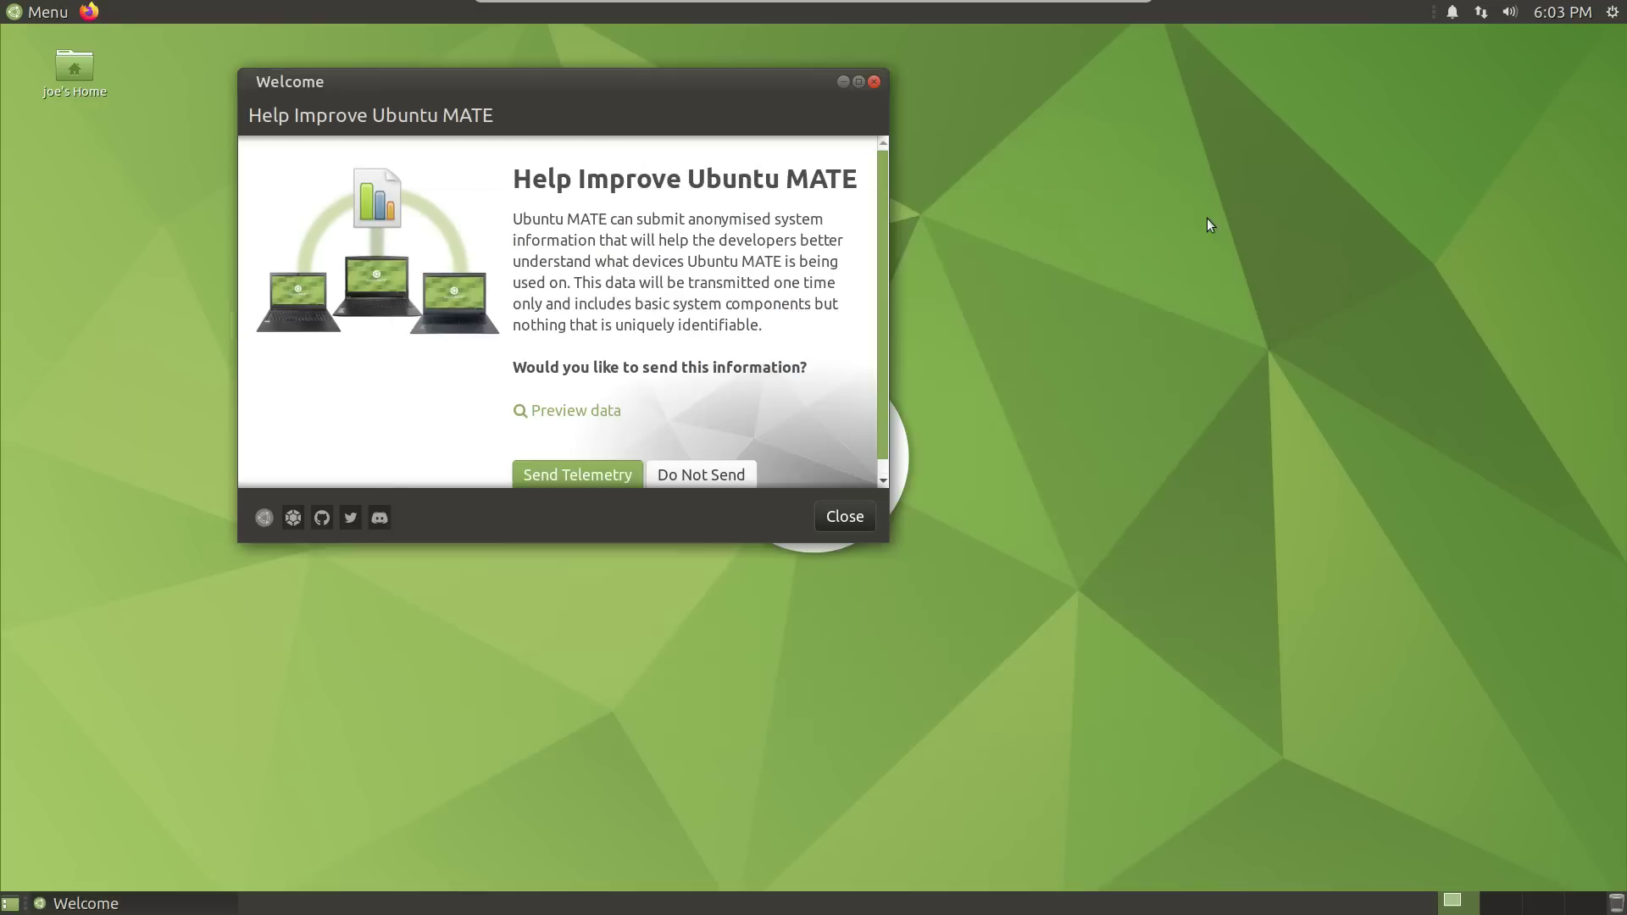
pyautogui.moveTo(646, 83); pyautogui.dragTo(873, 143)
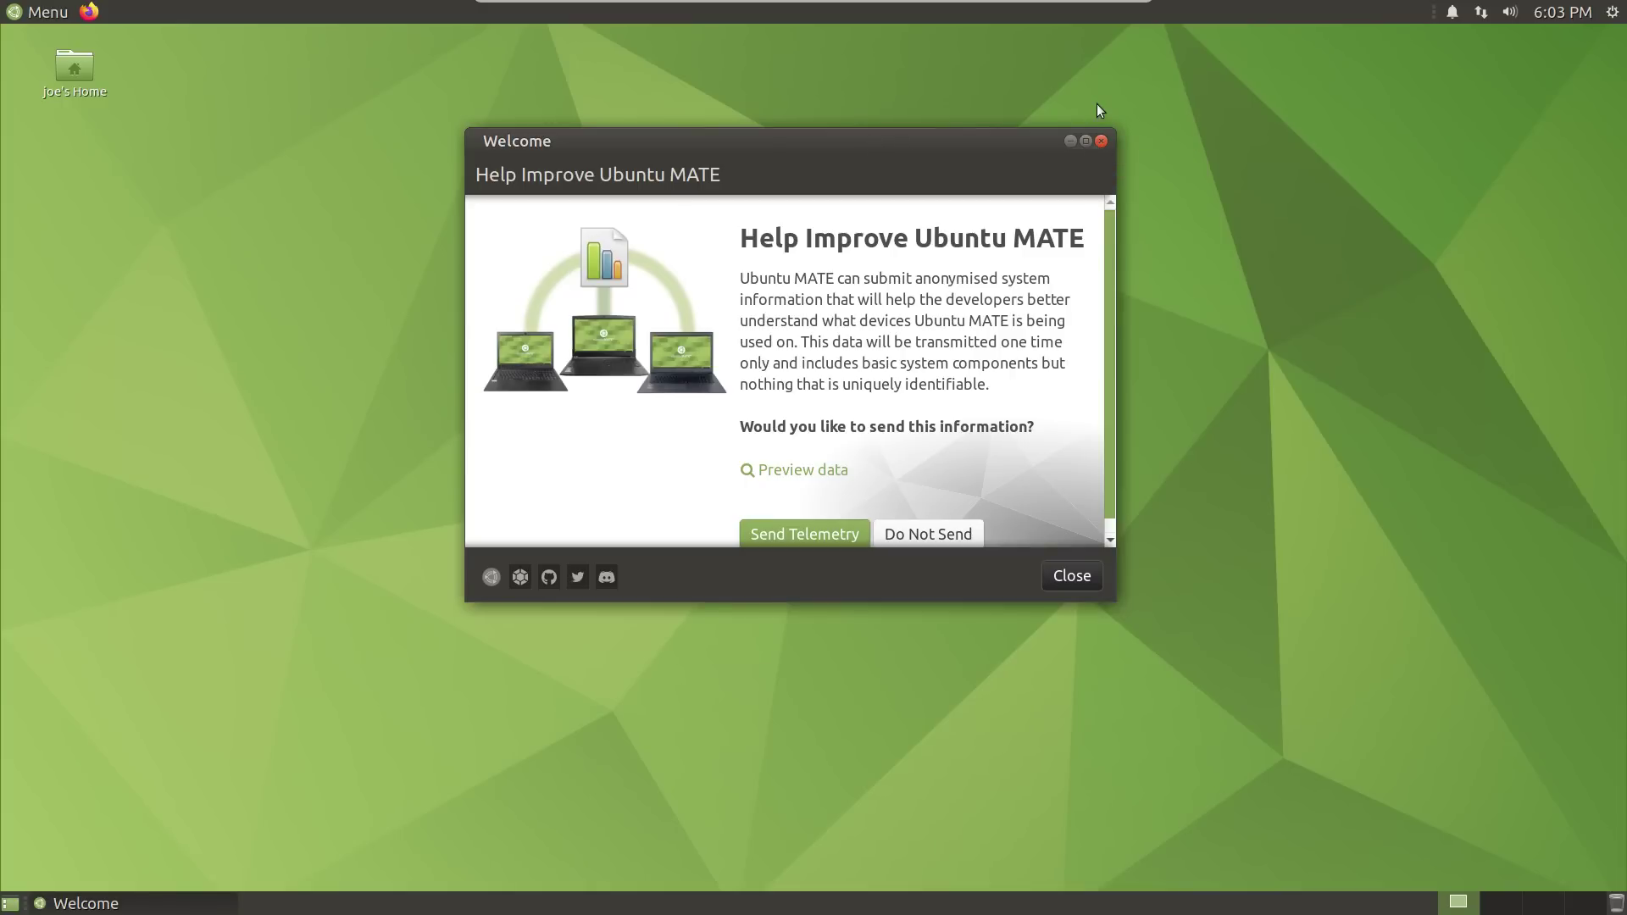
# Step: Take the VM out of full-screen with Host+F, then open and close the guest's Trash
pyautogui.hotkey('ctrl', 'f')
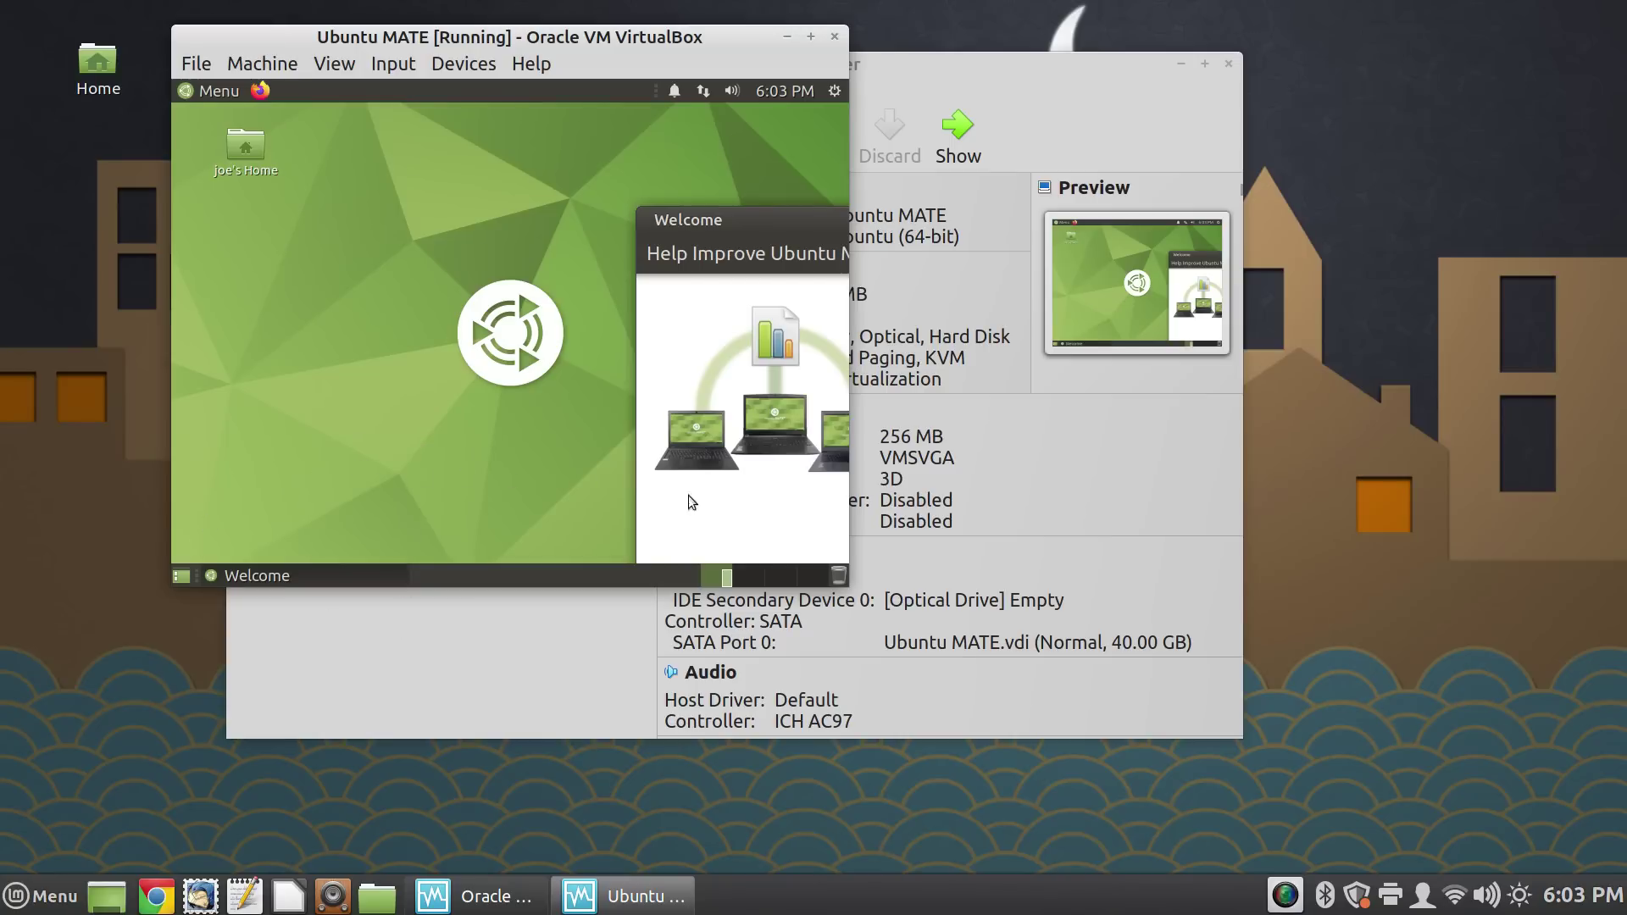
pyautogui.click(837, 575)
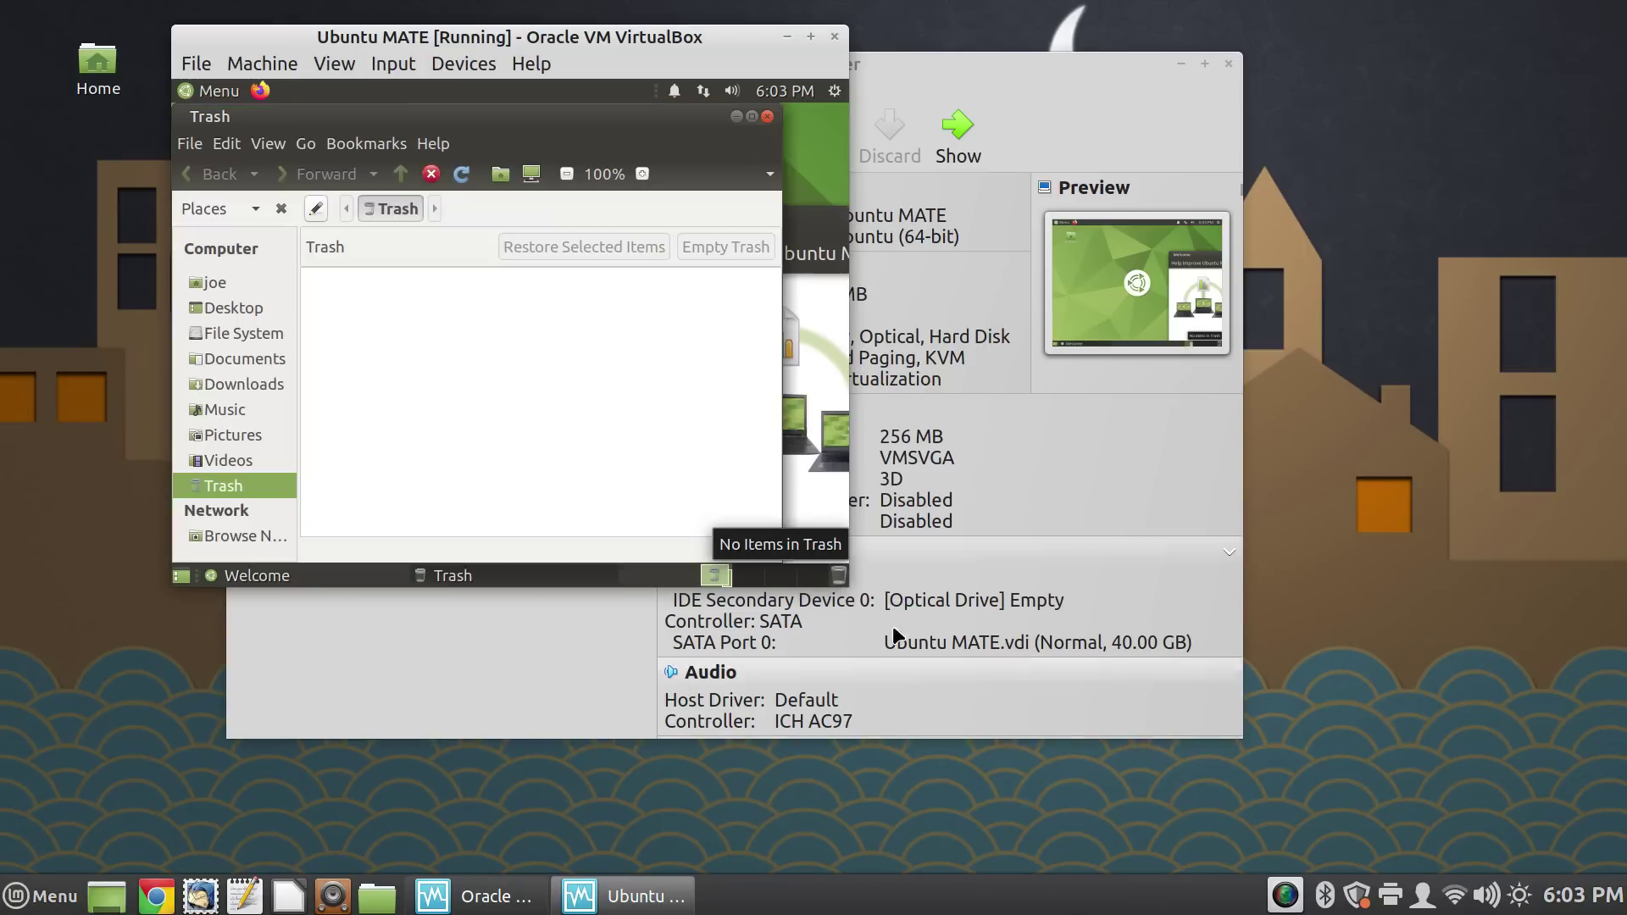
pyautogui.click(768, 117)
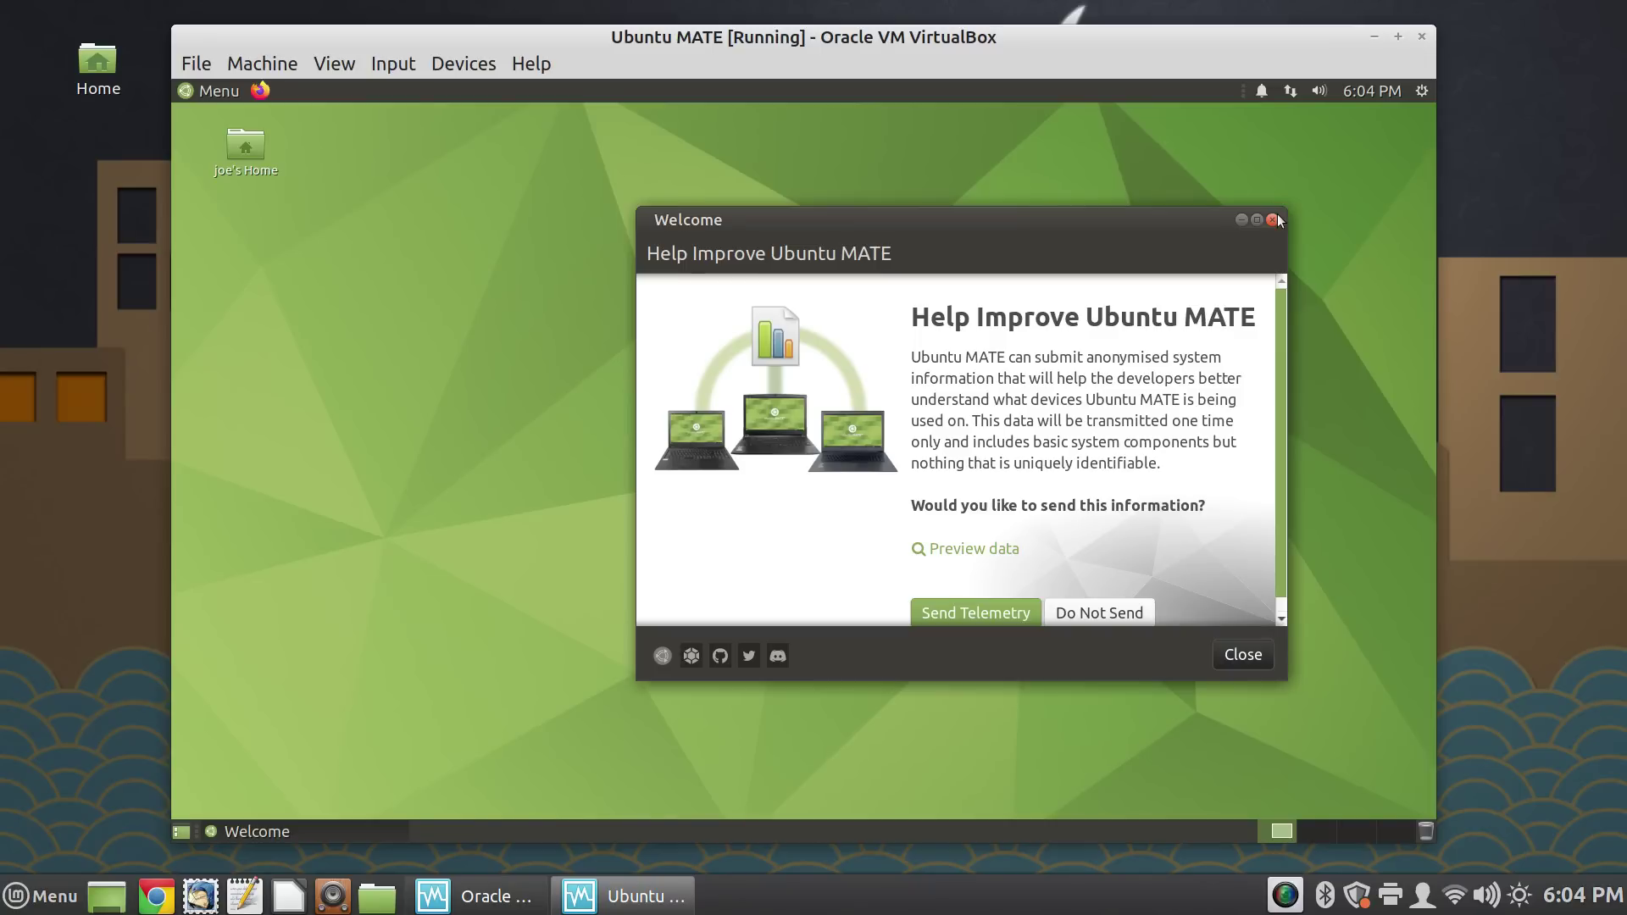
# Step: Close the Welcome window, then open and dismiss the Ubuntu MATE applications menu
pyautogui.click(1272, 221)
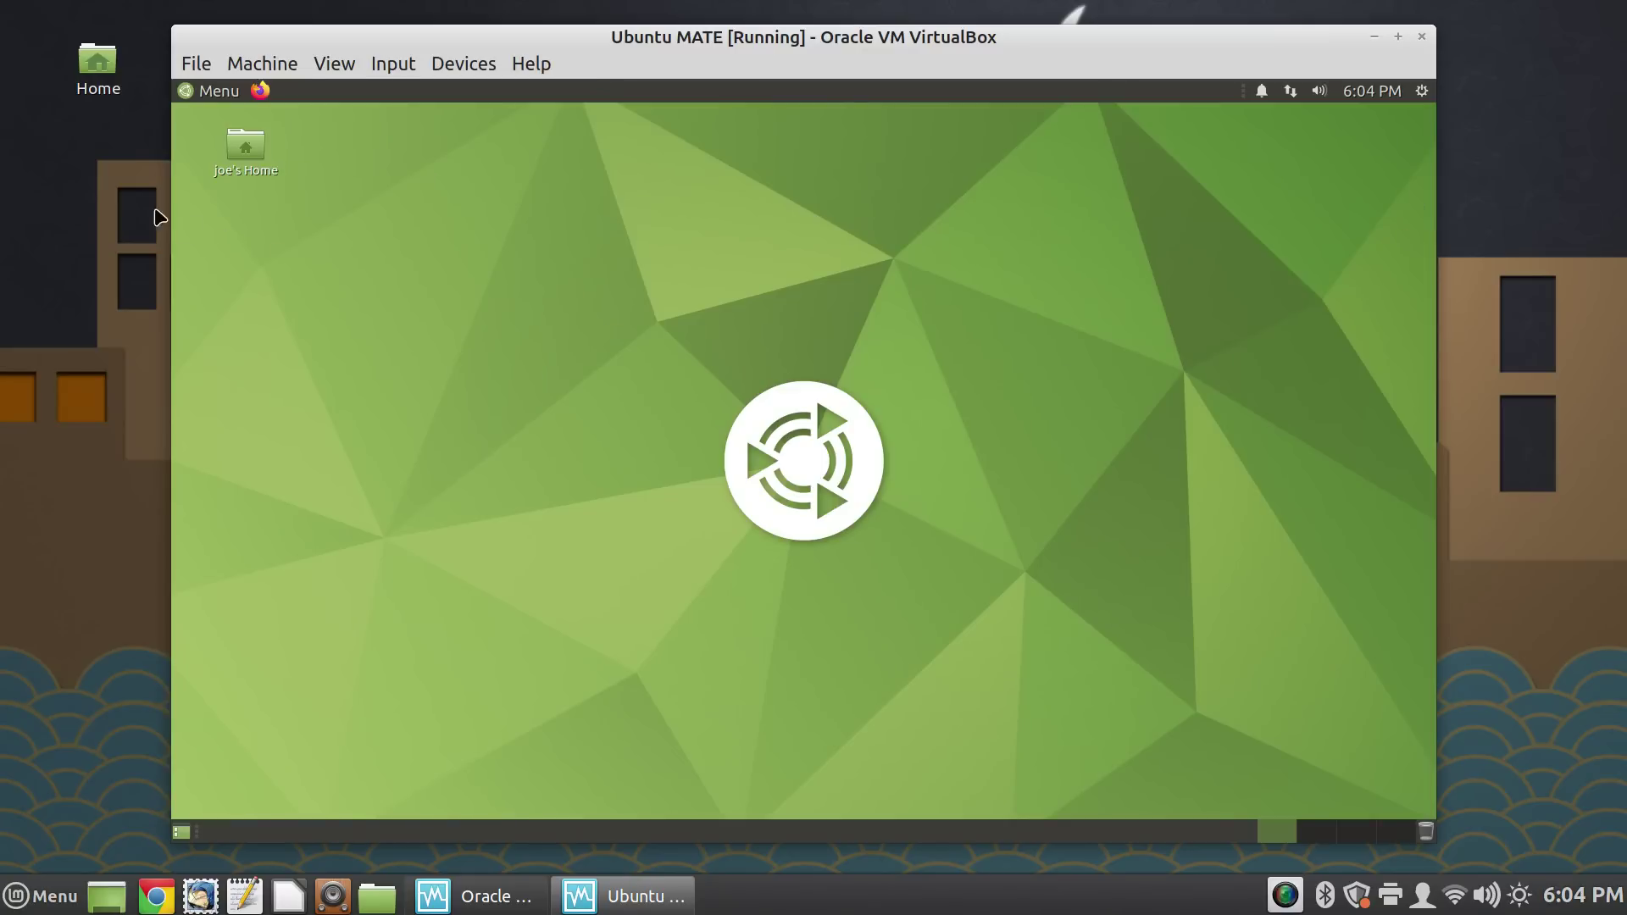
pyautogui.click(188, 93)
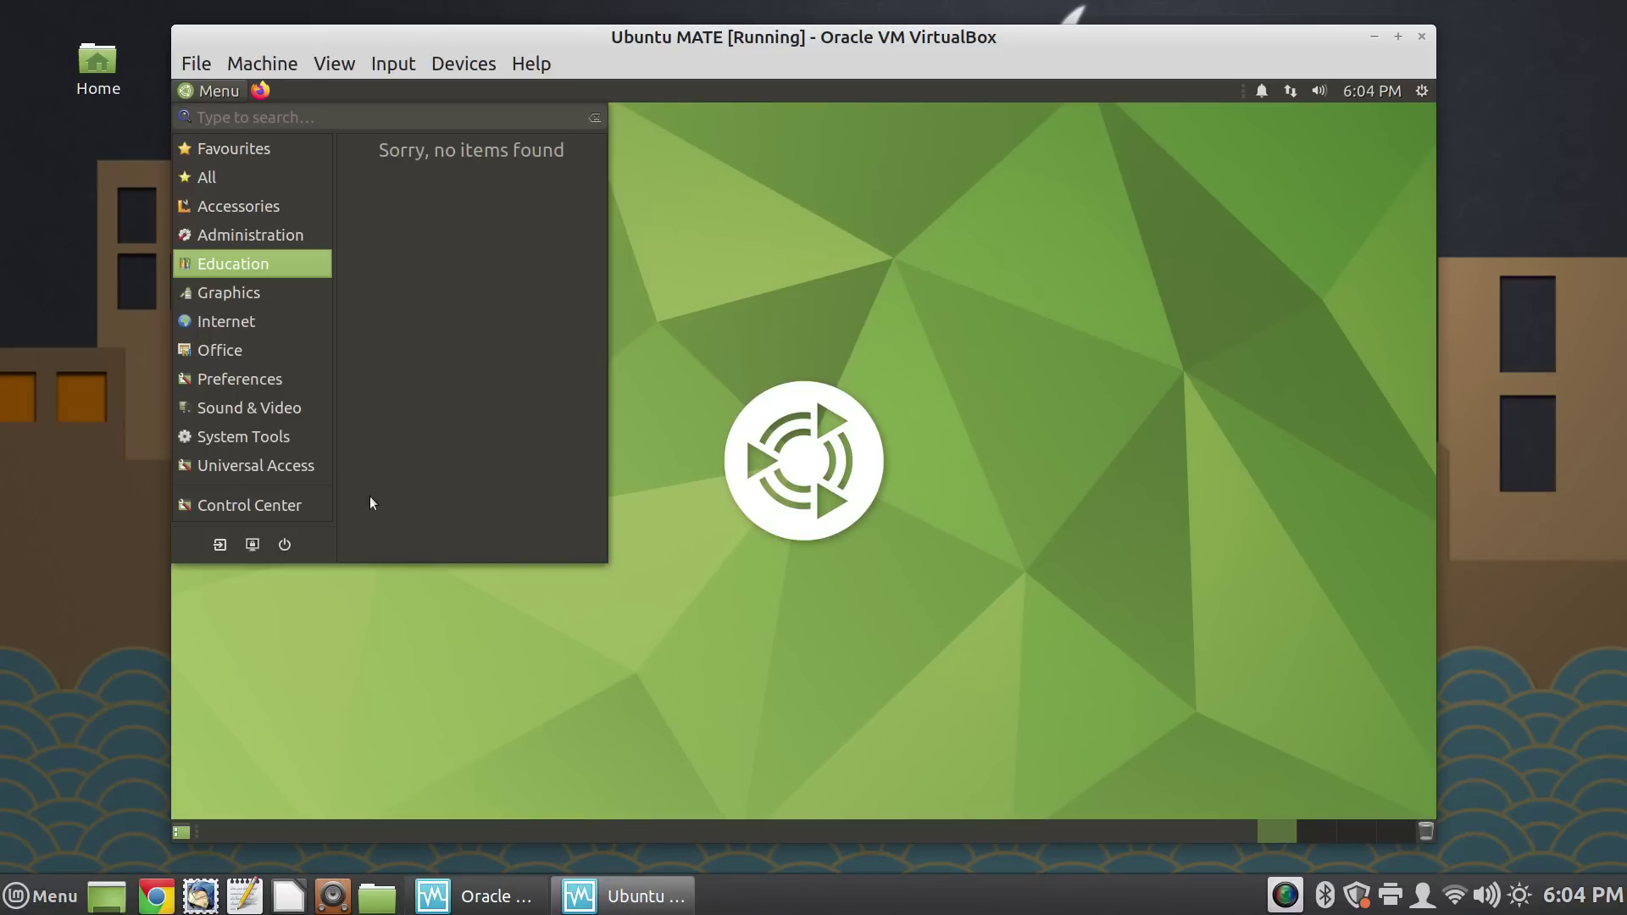
pyautogui.moveTo(320, 472)
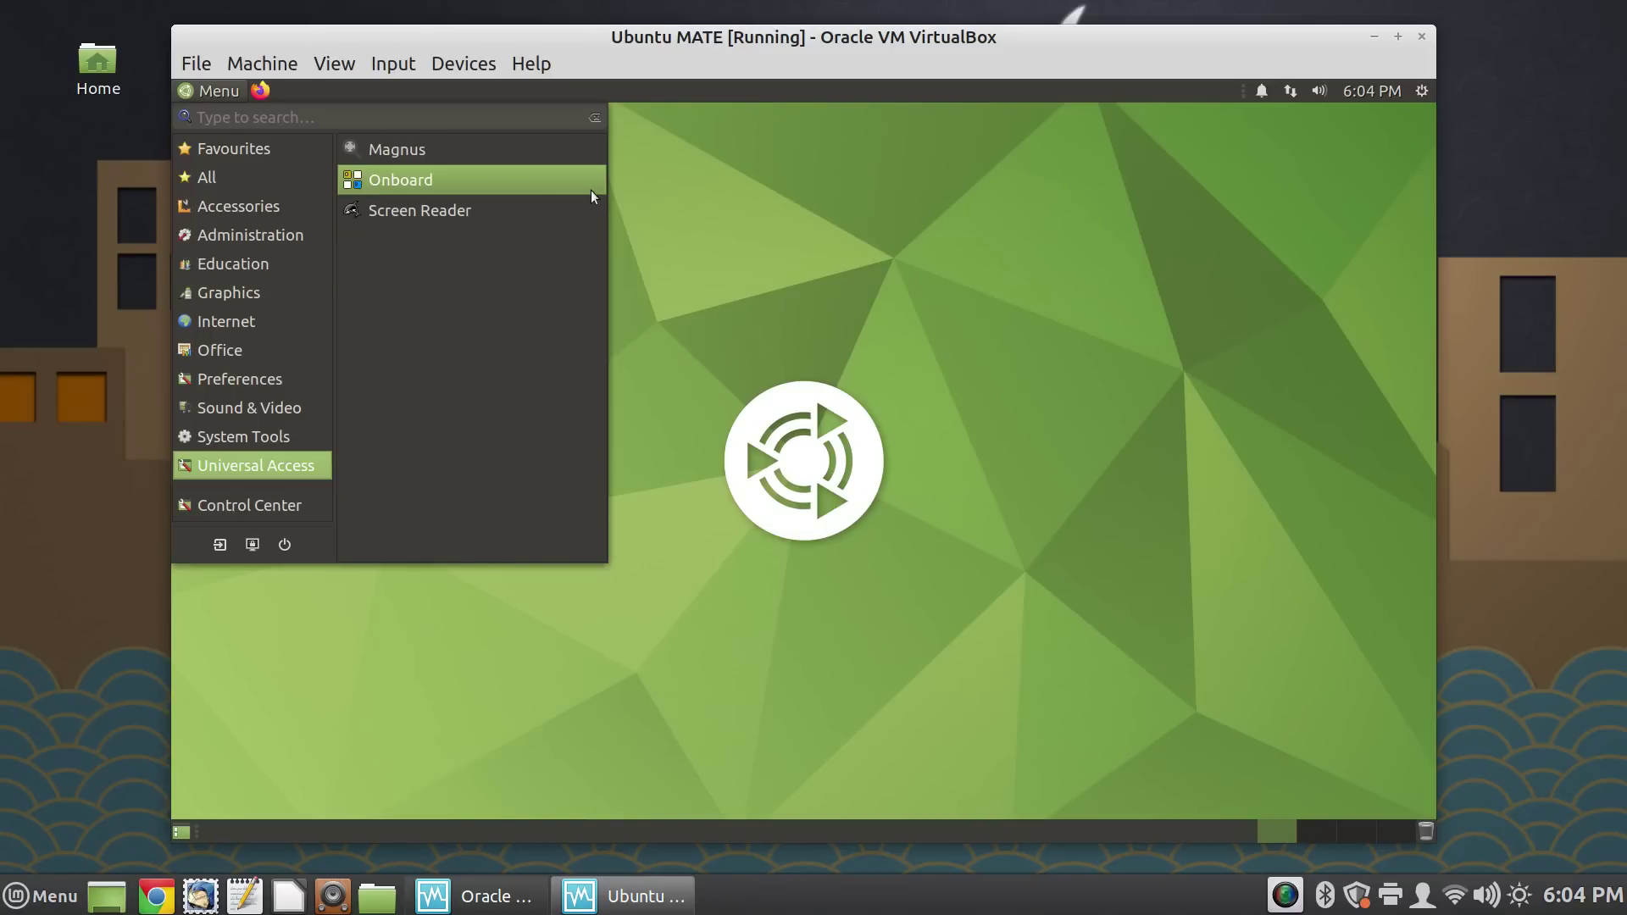
pyautogui.click(772, 181)
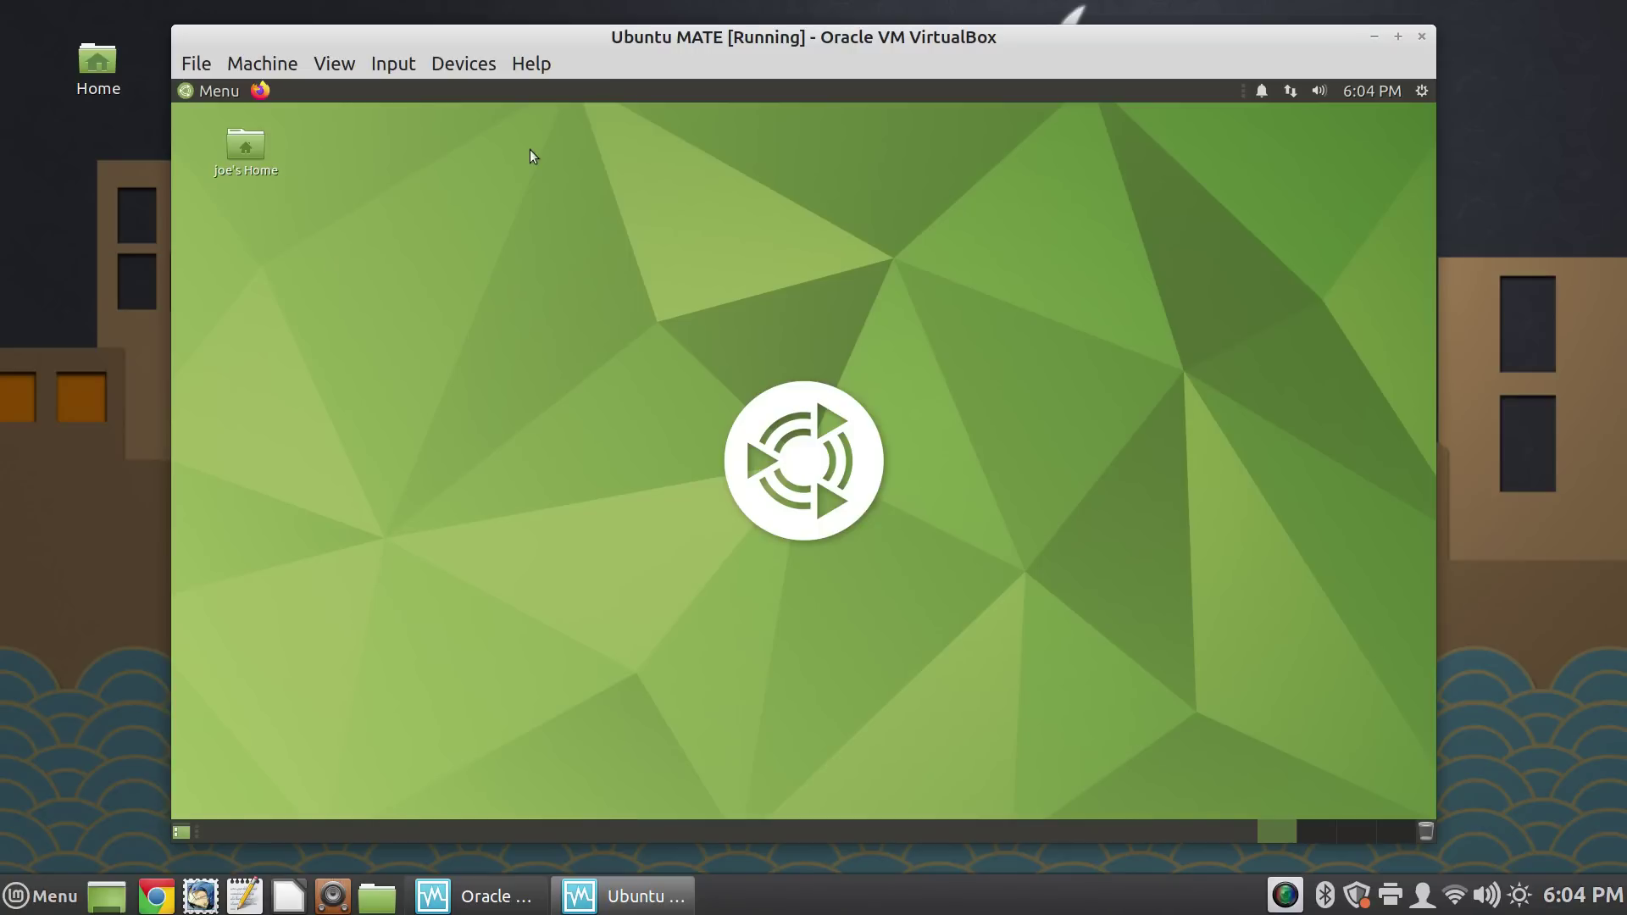
pyautogui.click(34, 305)
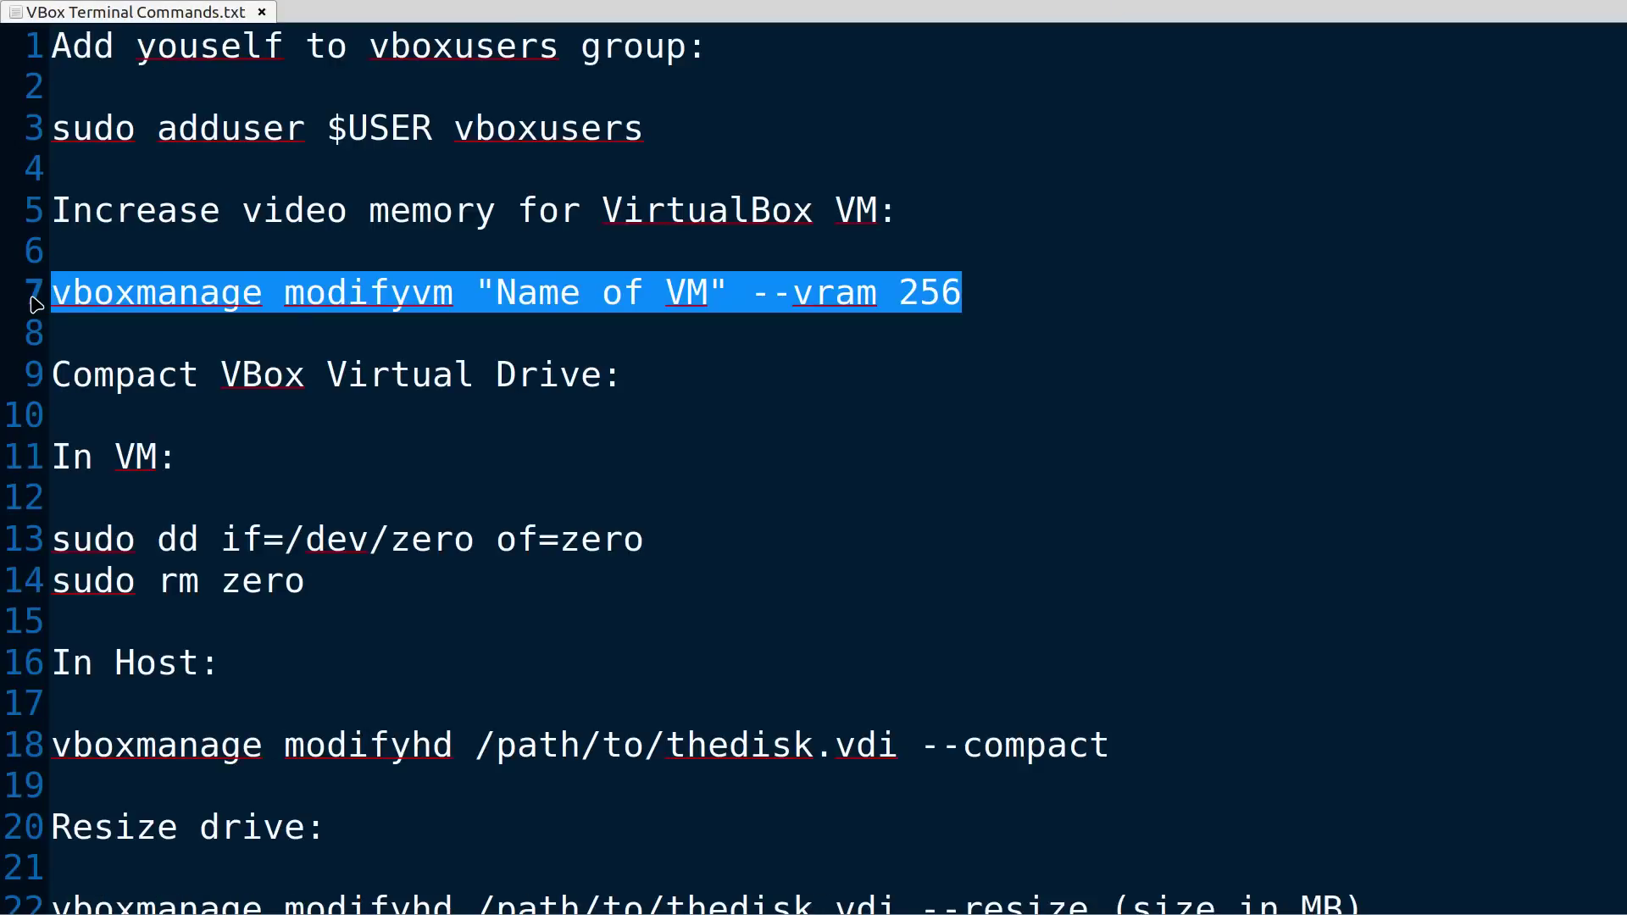
pyautogui.click(712, 396)
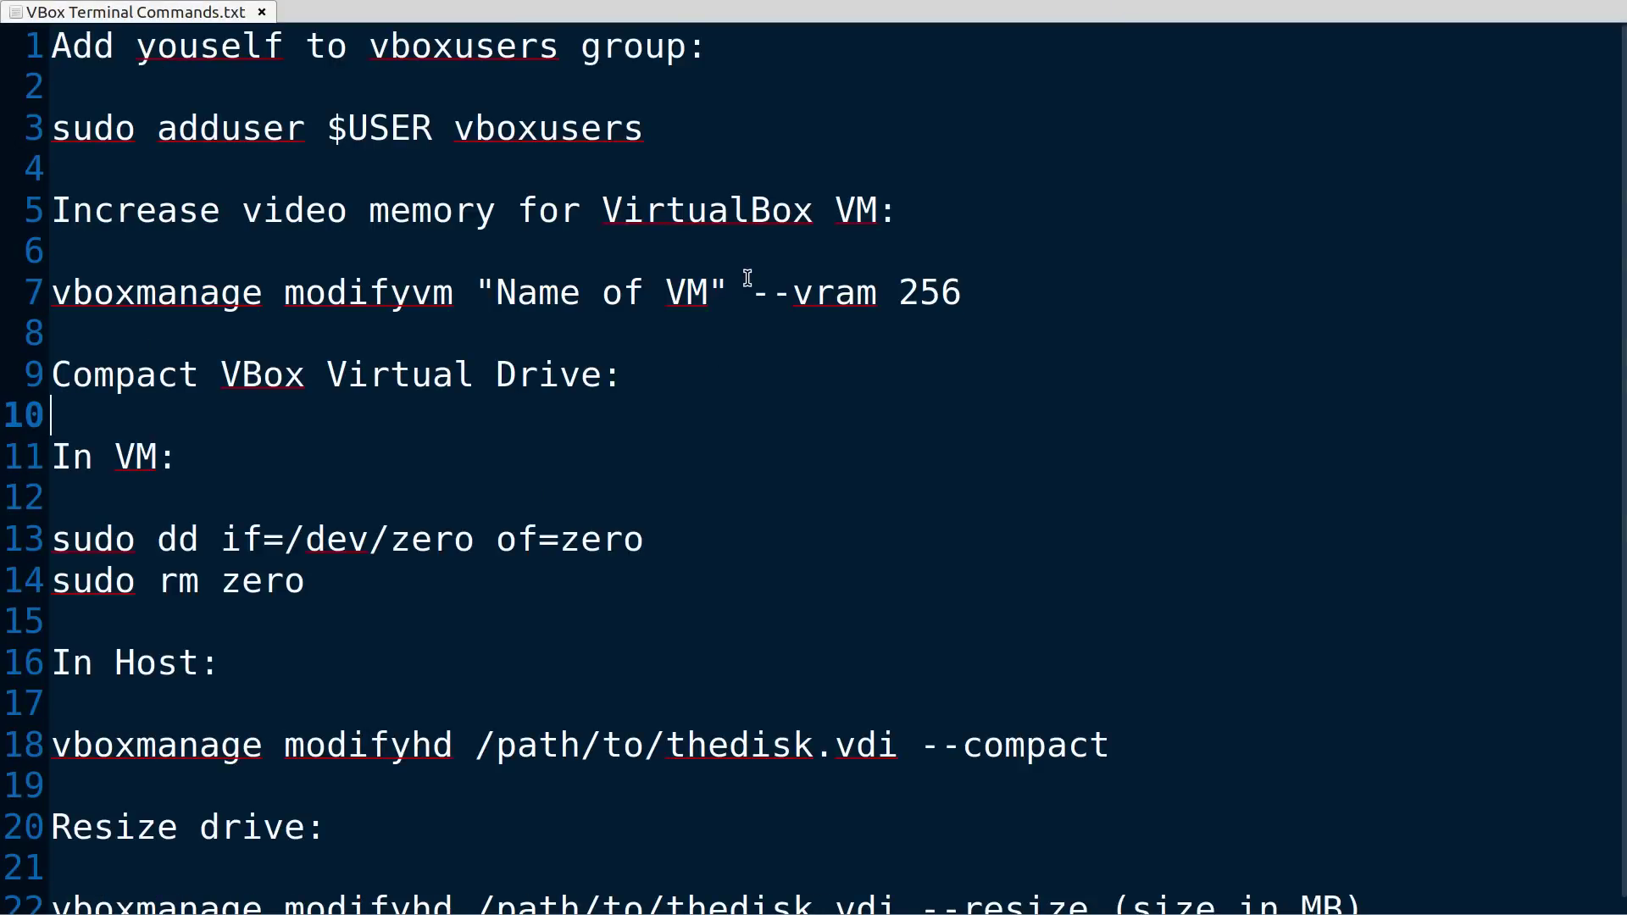
pyautogui.scroll(-1, 747, 278)
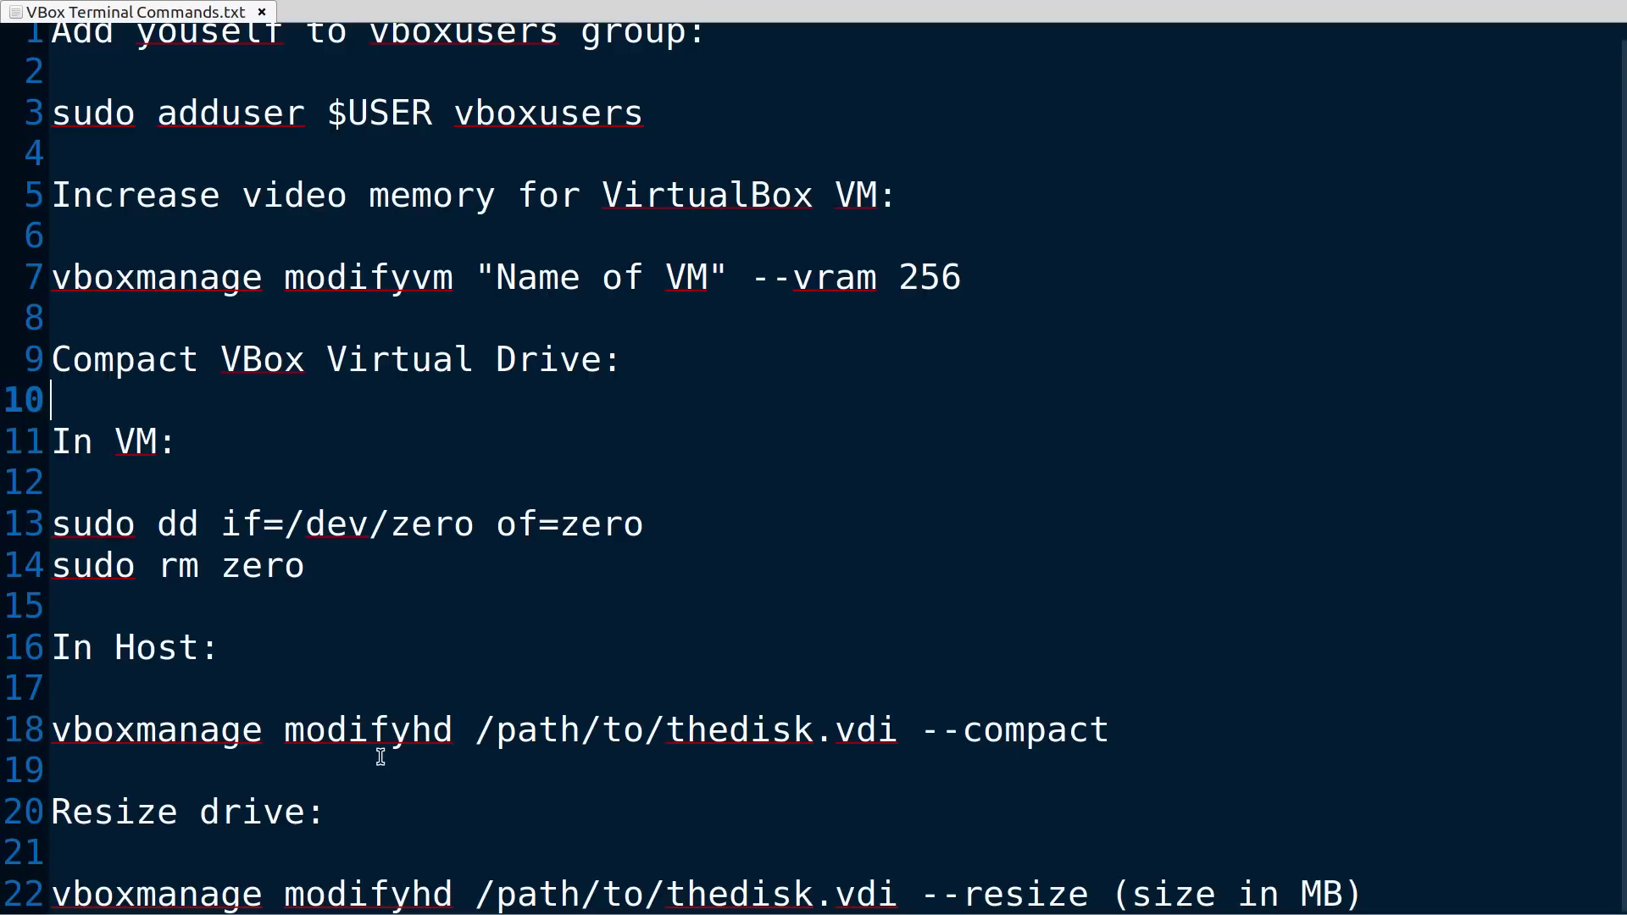
pyautogui.click(563, 575)
pyautogui.hotkey('ctrl', 'alt', 'Right')
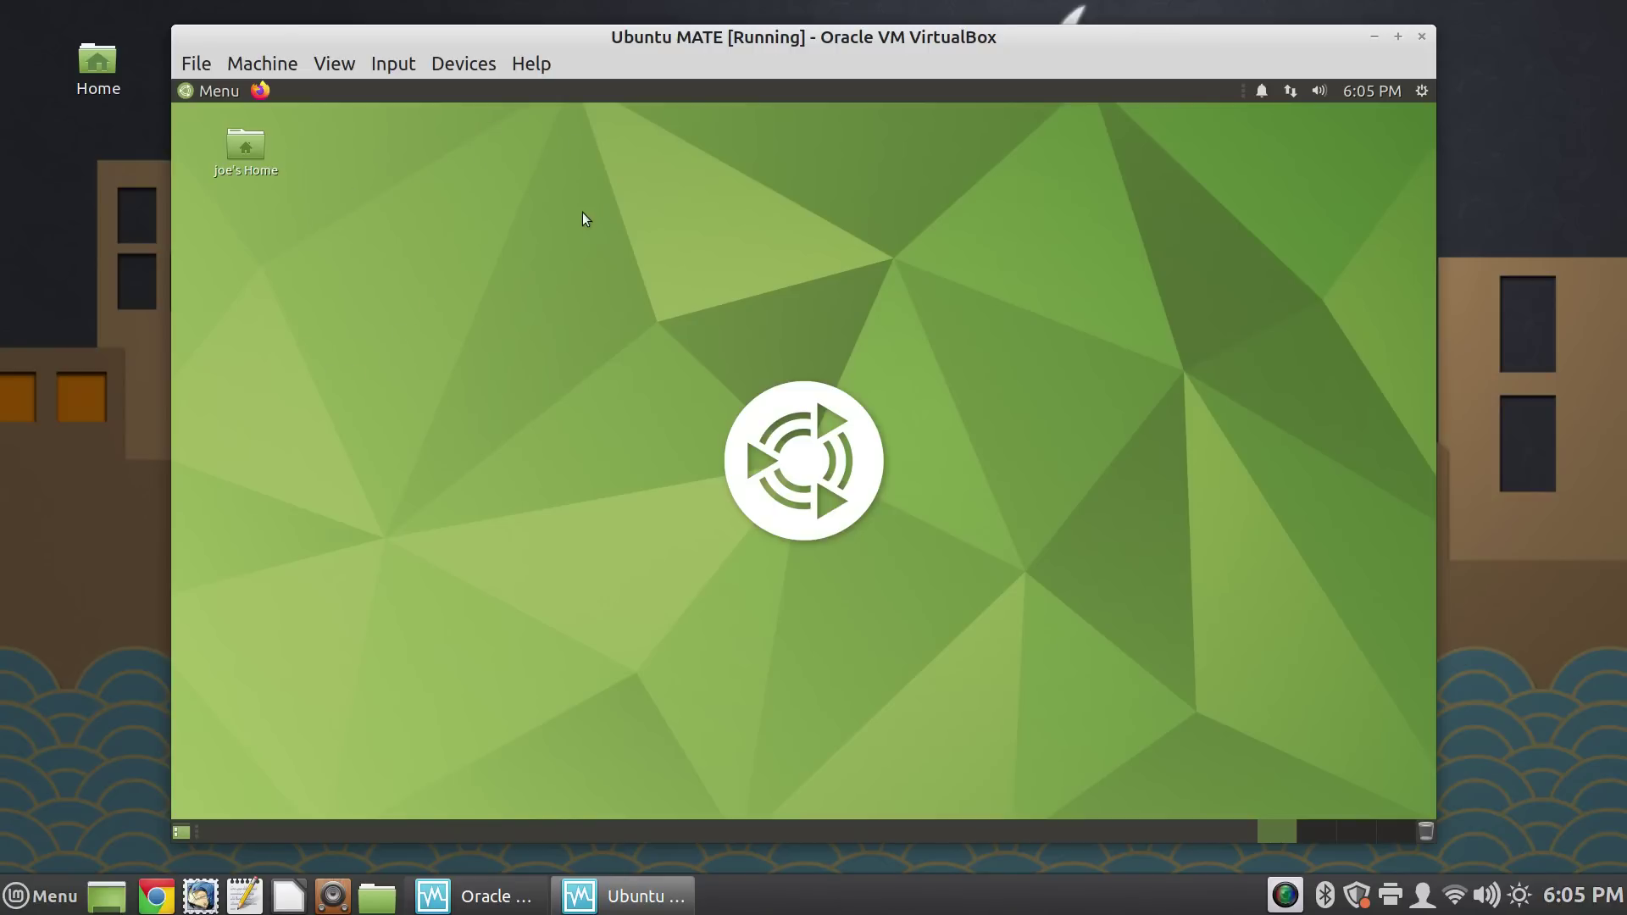
# Step: In a guest terminal, install htop with 'sudo apt install htop', entering the sudo password
pyautogui.hotkey('ctrl', 'alt', 't')
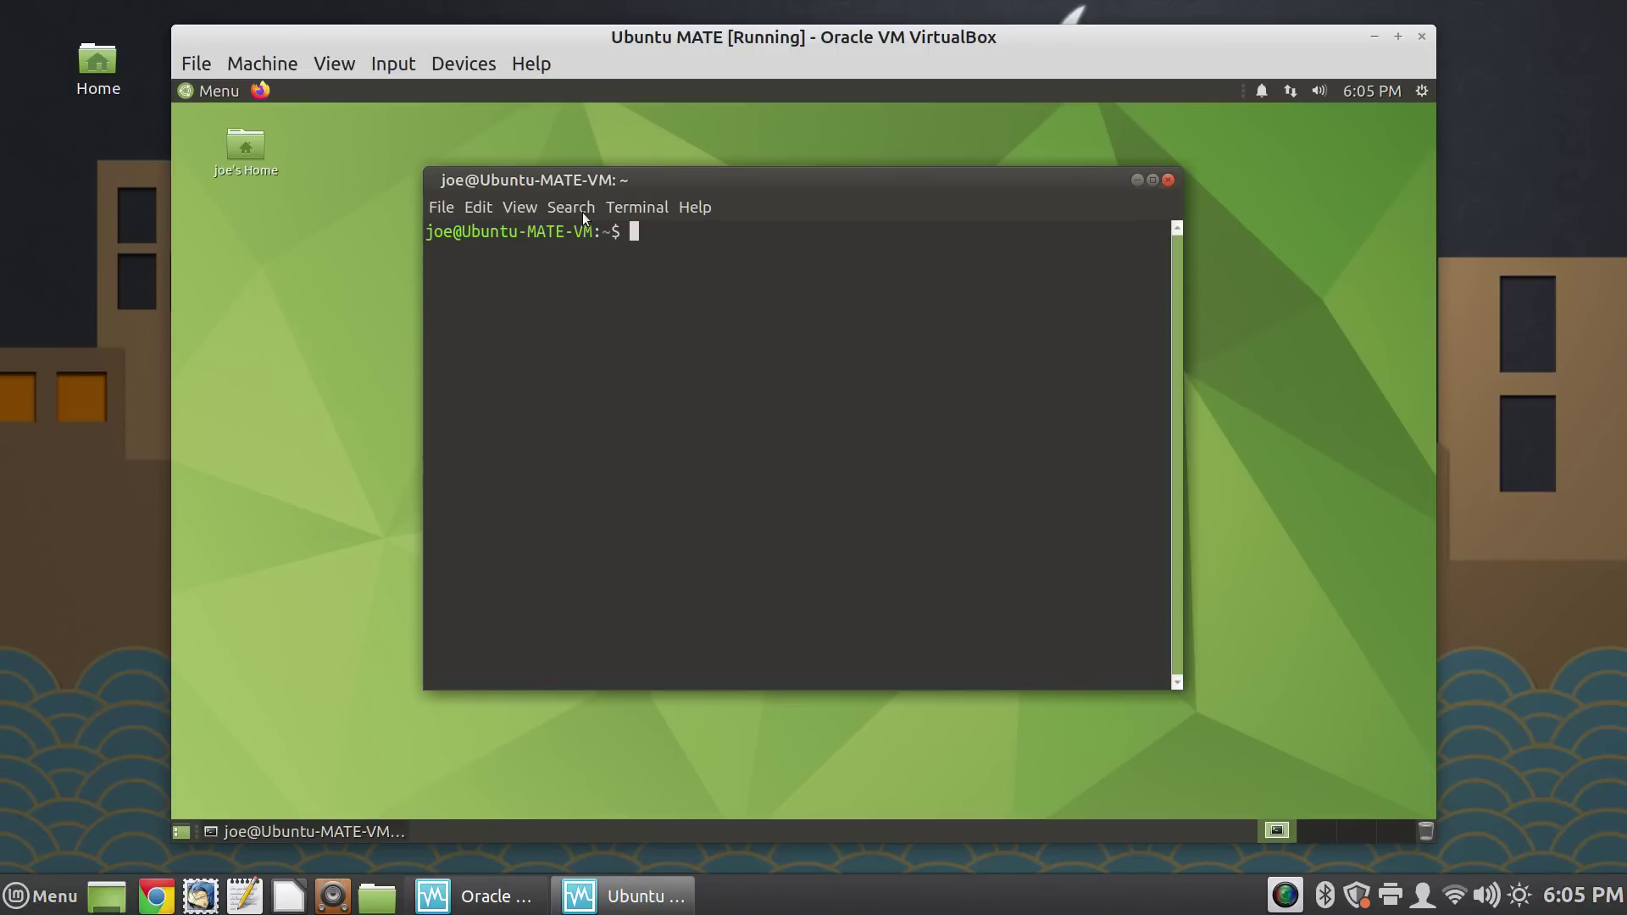
pyautogui.write('install')
pyautogui.press('BackSpace')
pyautogui.press('BackSpace')
pyautogui.press('BackSpace')
pyautogui.press('BackSpace')
pyautogui.press('BackSpace')
pyautogui.press('BackSpace')
pyautogui.press('BackSpace')
pyautogui.press('BackSpace')
pyautogui.write('sudo apt install')
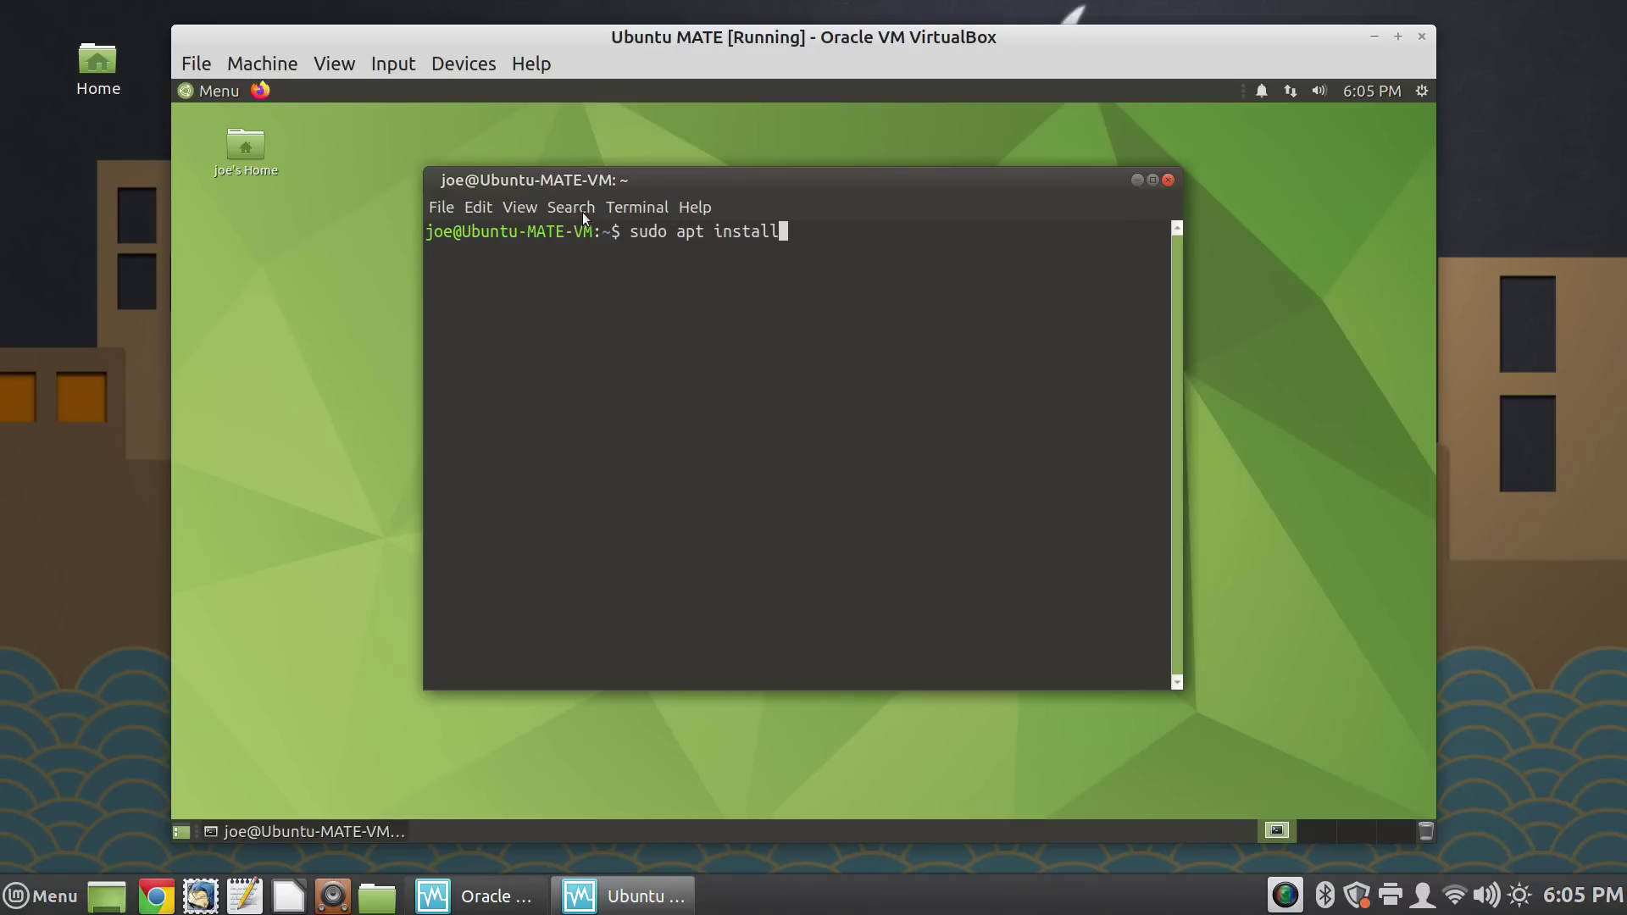
pyautogui.write(' htop')
pyautogui.press('Return')
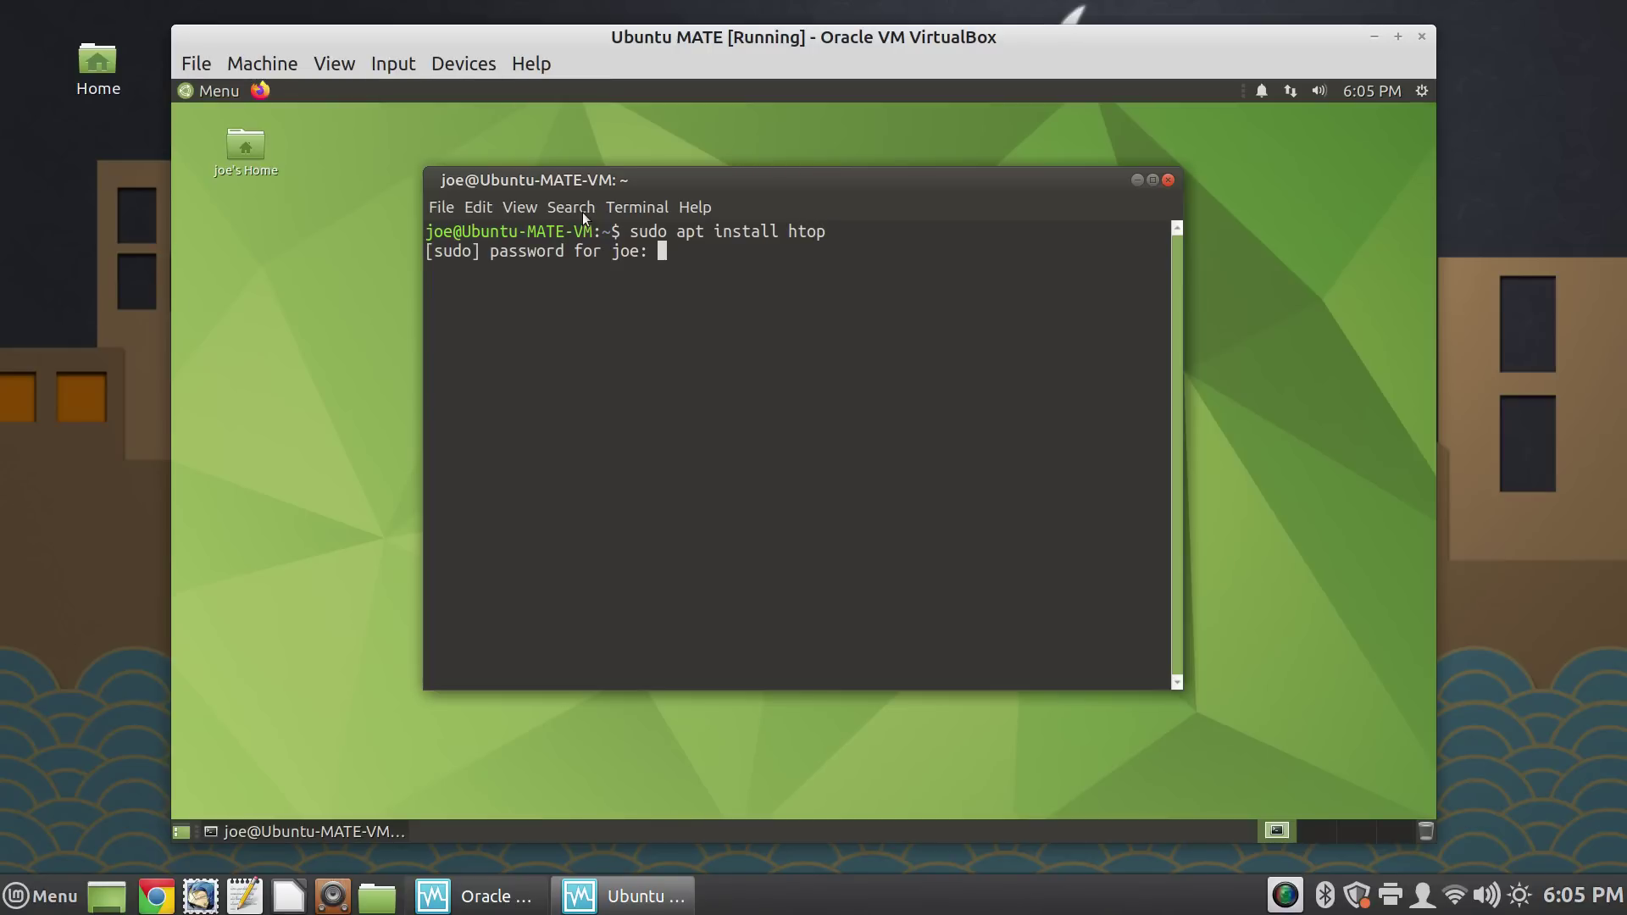
pyautogui.press('Return')
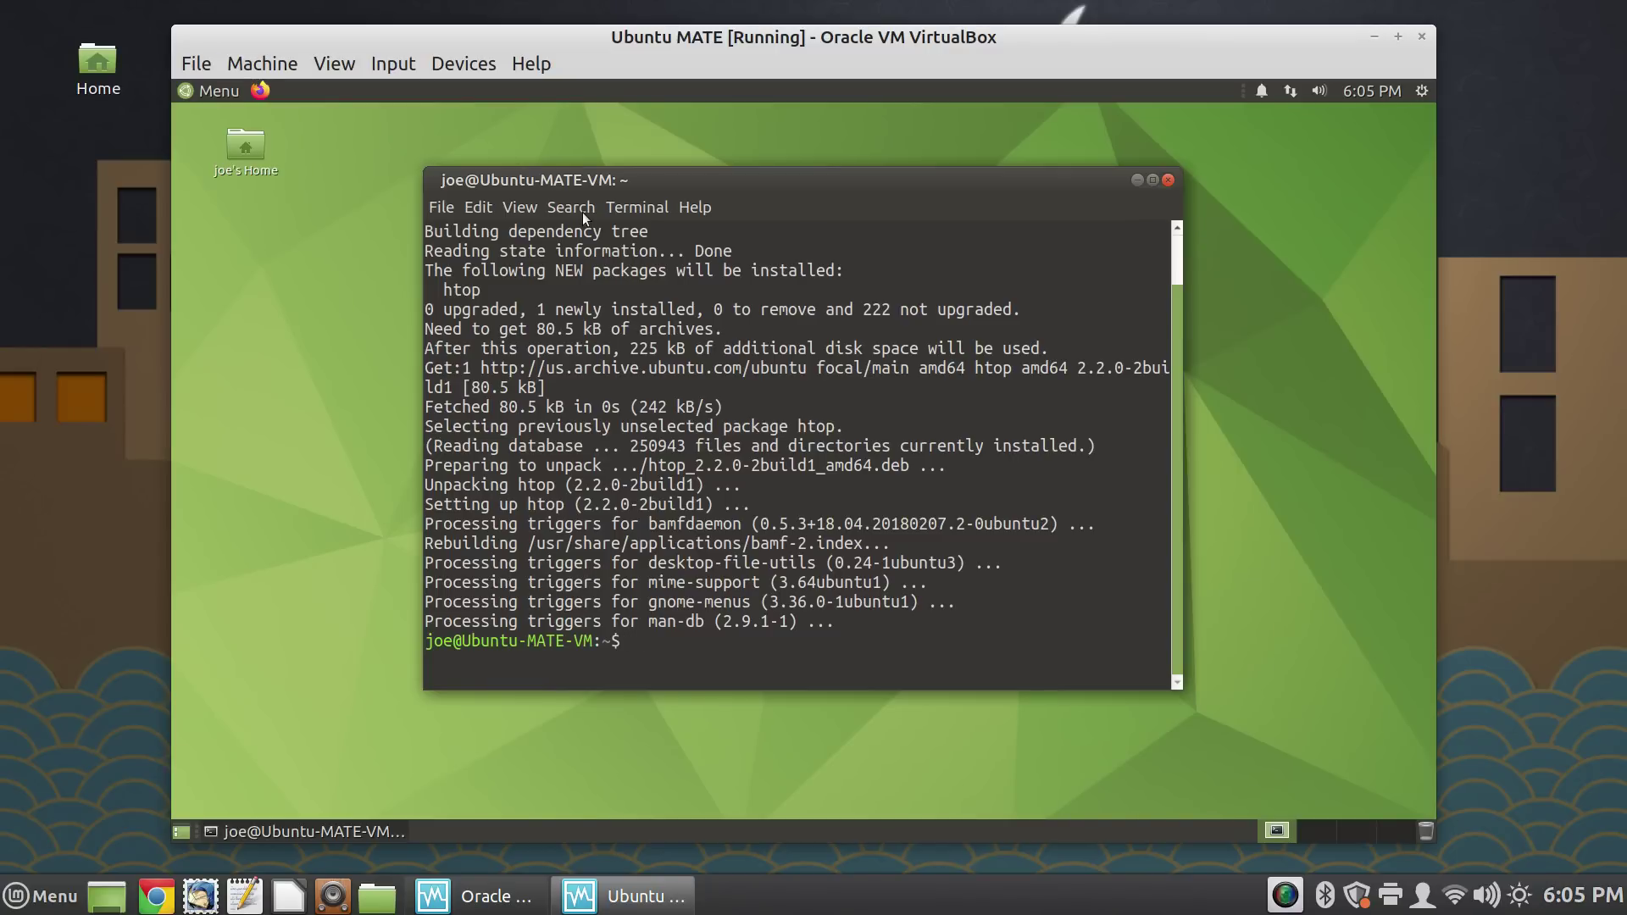
# Step: Run htop once, move its terminal up and left, then quit back to the shell
pyautogui.write('htop')
pyautogui.press('Return')
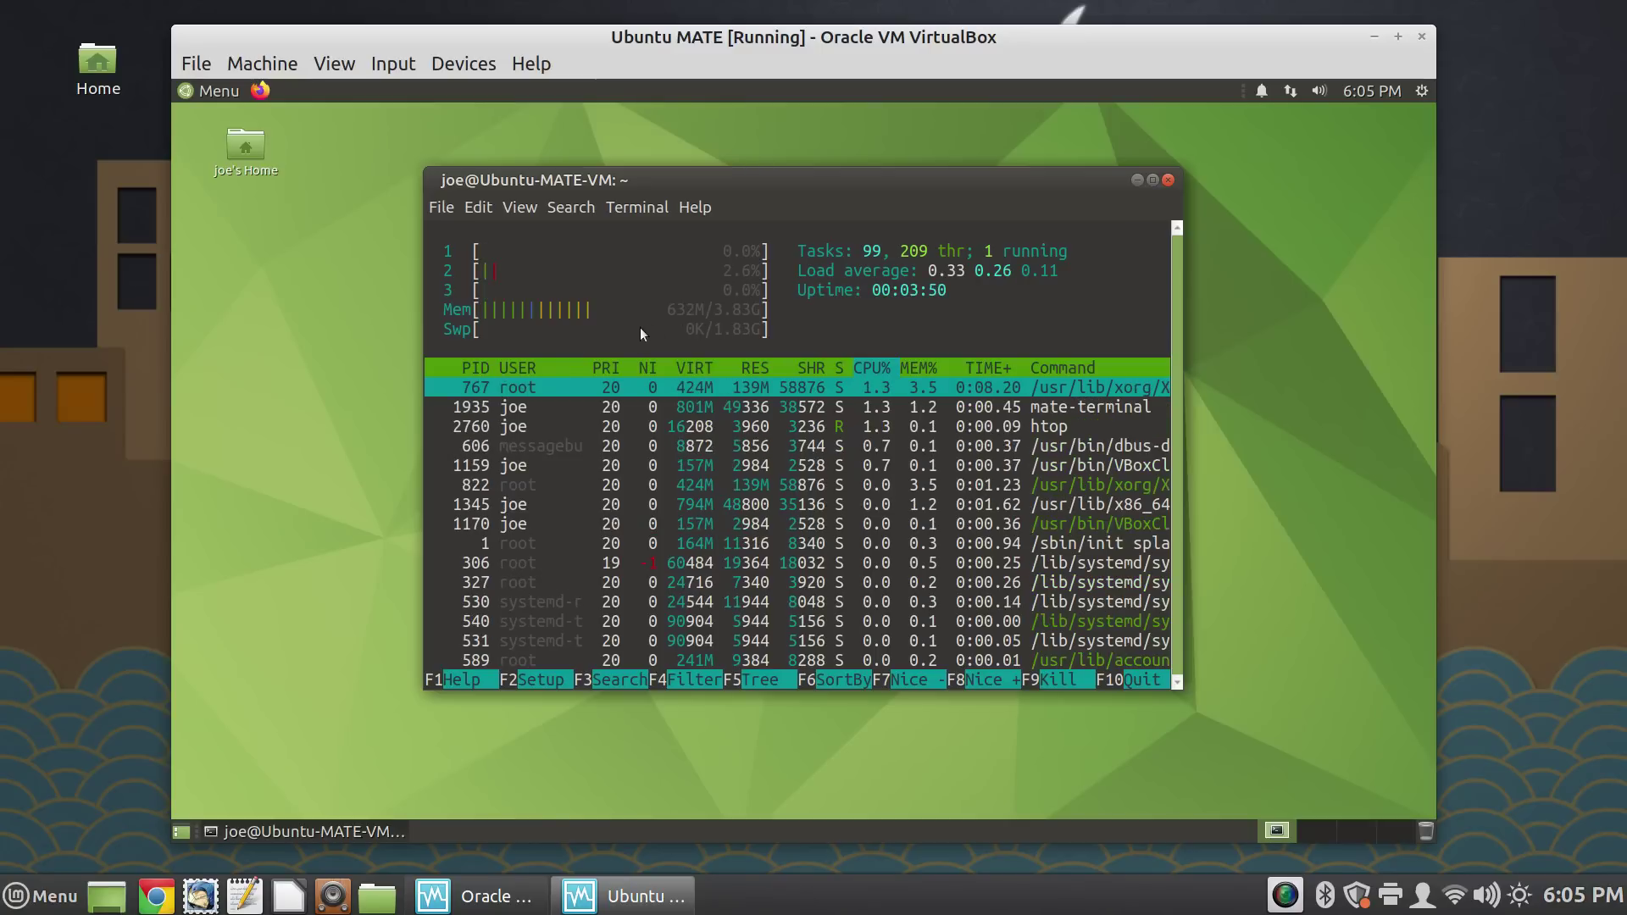
pyautogui.moveTo(795, 189); pyautogui.dragTo(746, 152)
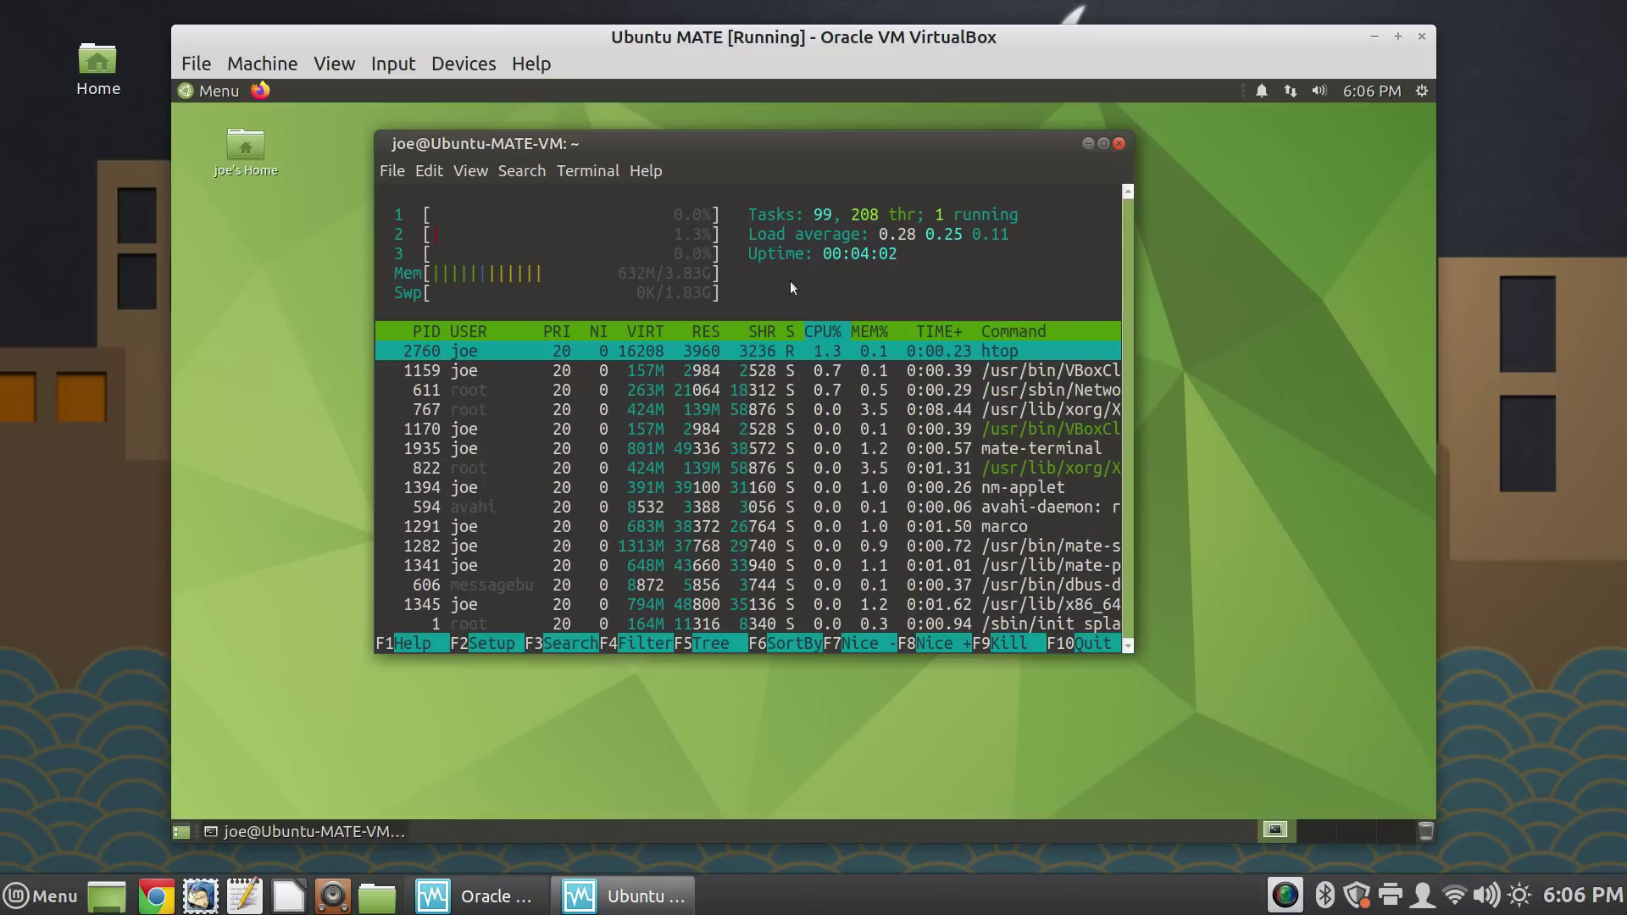
pyautogui.press('q')
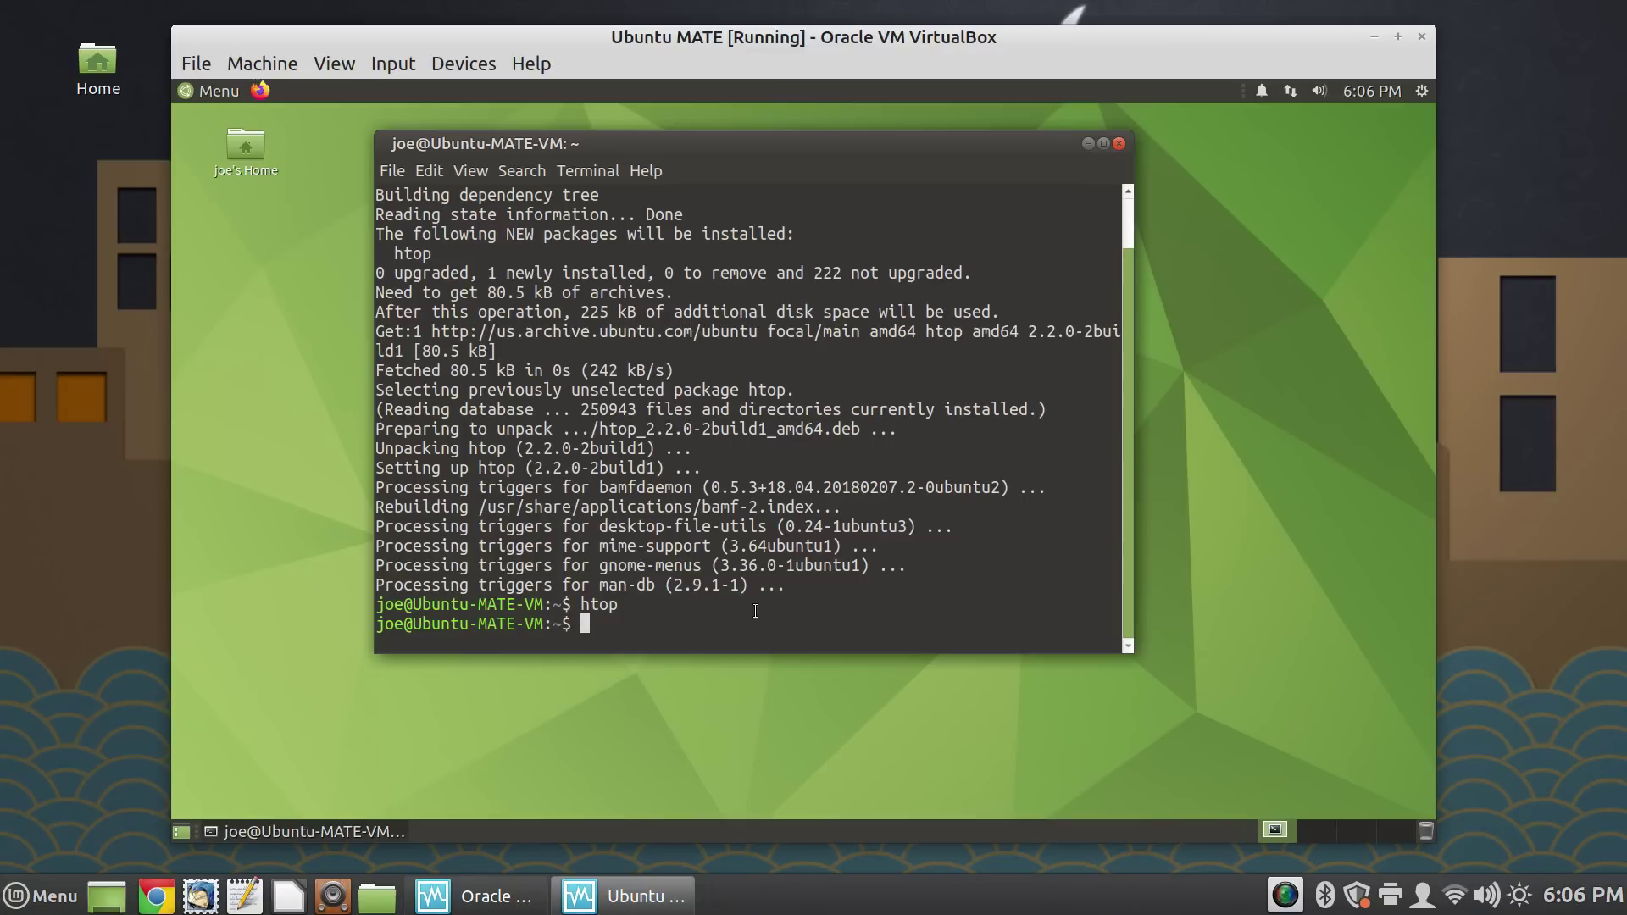
# Step: Copy the 'sudo dd if=/dev/zero of=zero' command from line 13 of the host notes, then return to the VM workspace
pyautogui.click(50, 403)
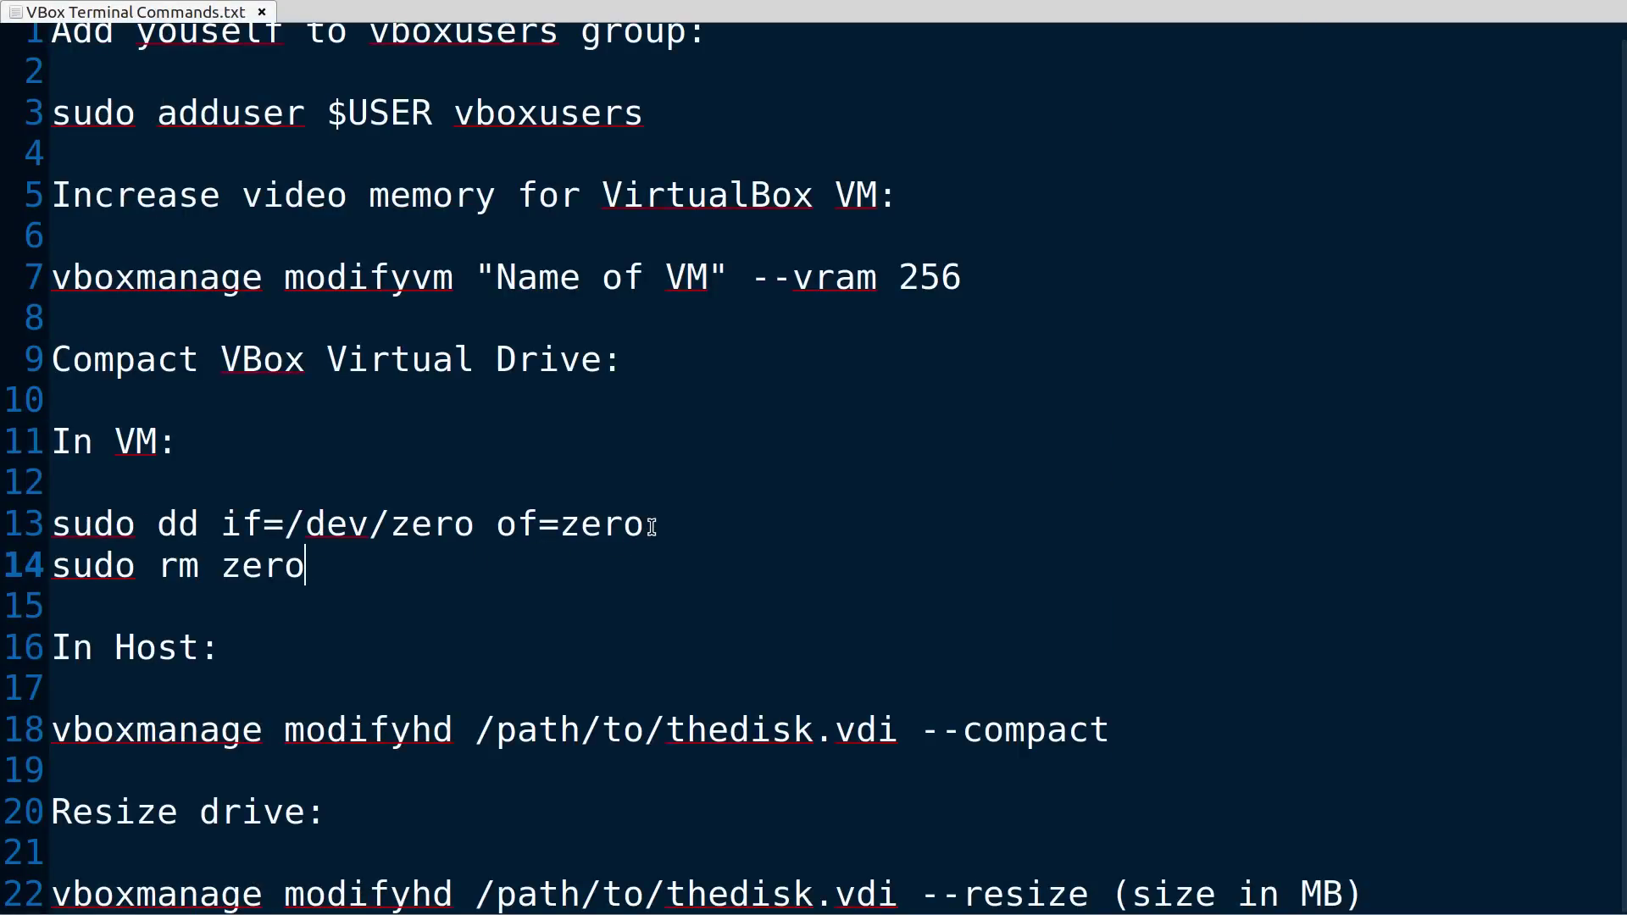
pyautogui.moveTo(651, 527); pyautogui.dragTo(4, 531)
pyautogui.hotkey('ctrl', 'c')
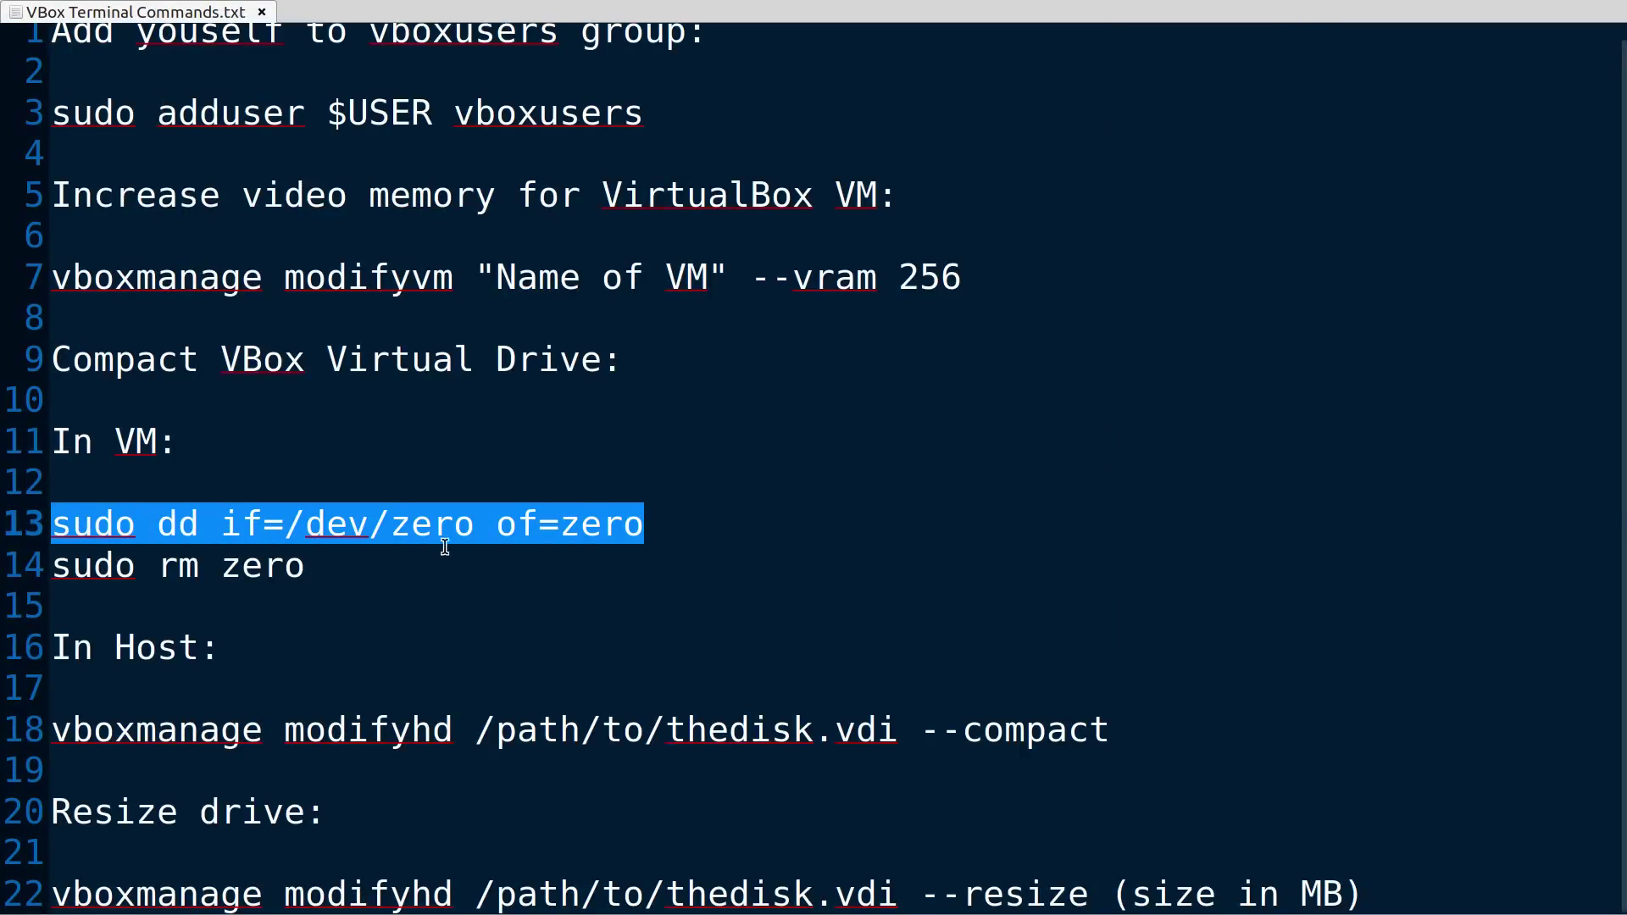
pyautogui.rightClick(479, 547)
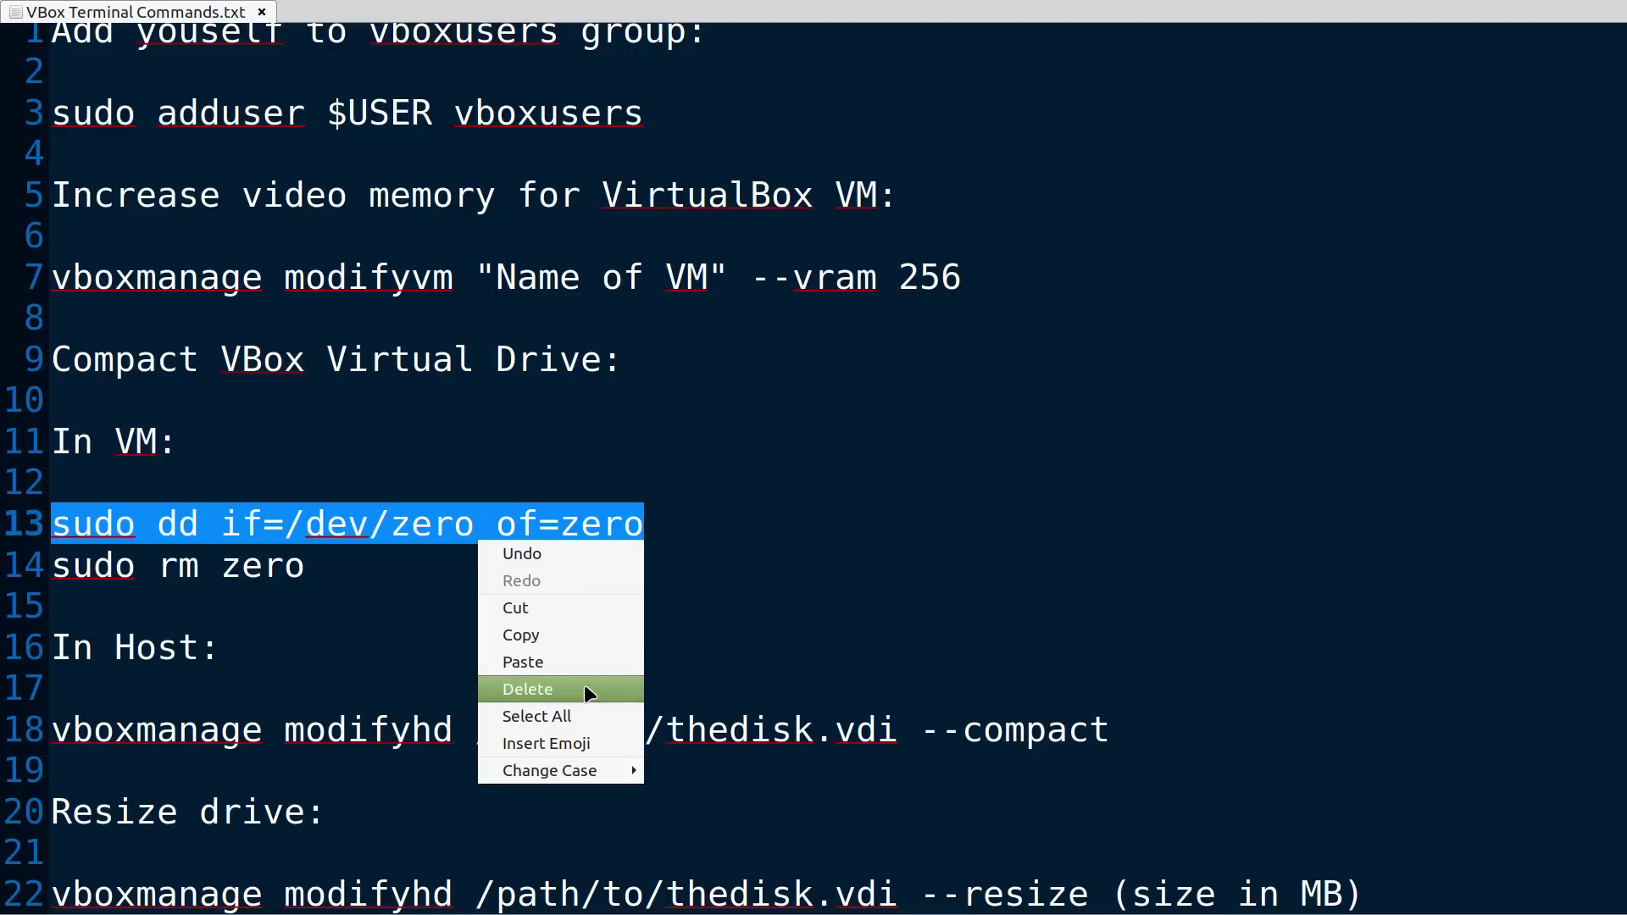
pyautogui.click(586, 639)
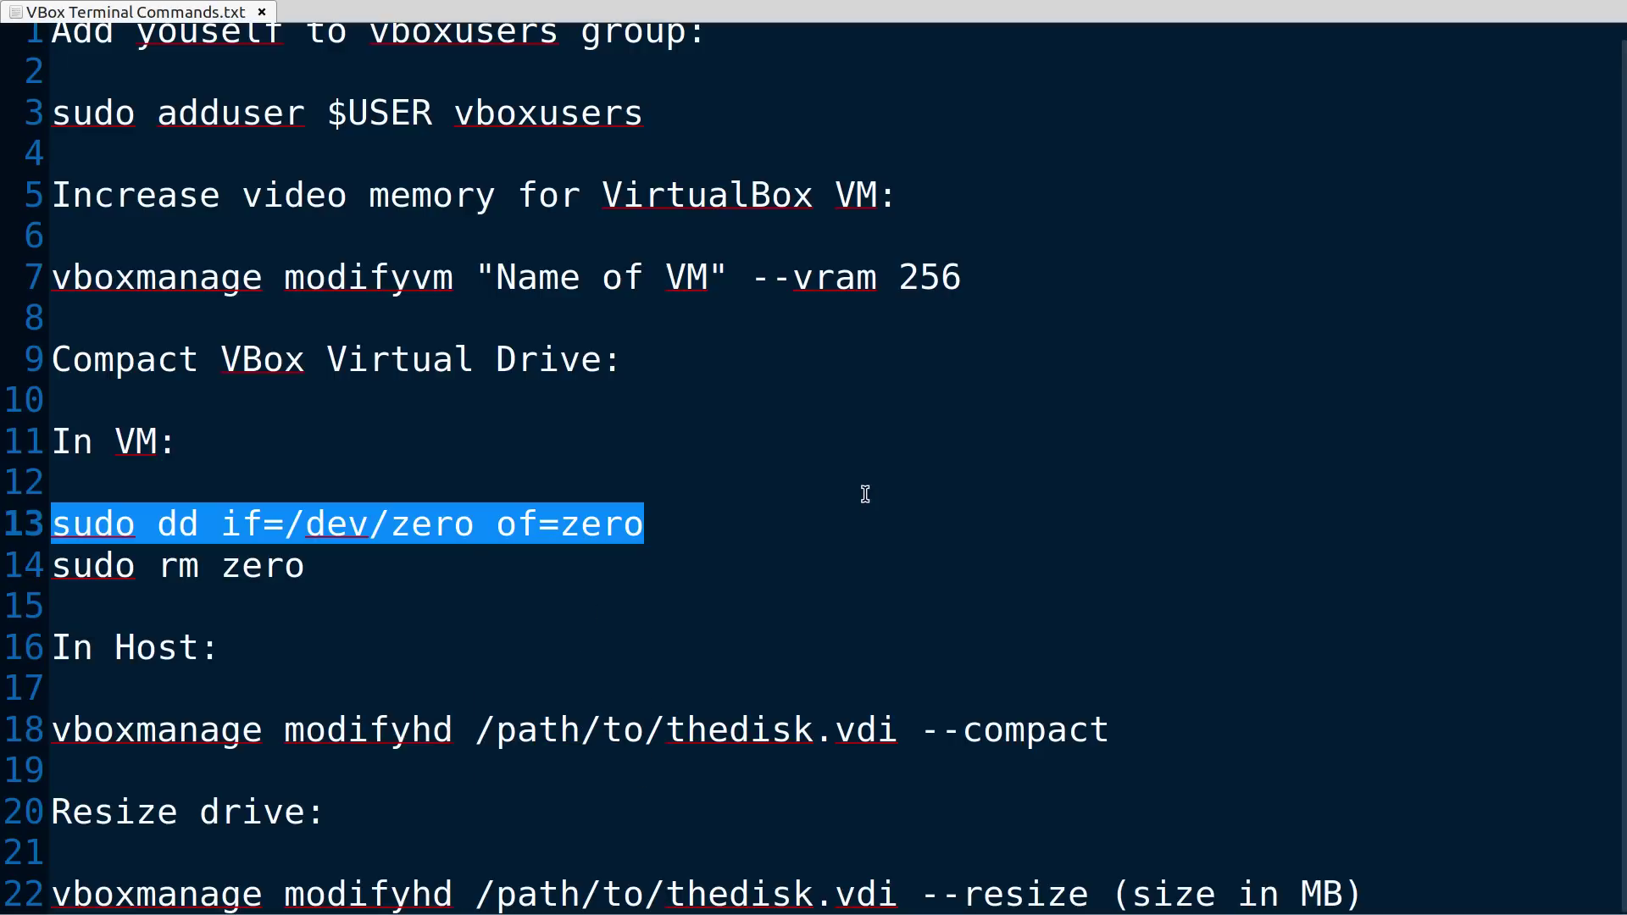
pyautogui.hotkey('ctrl', 'alt', 'Right')
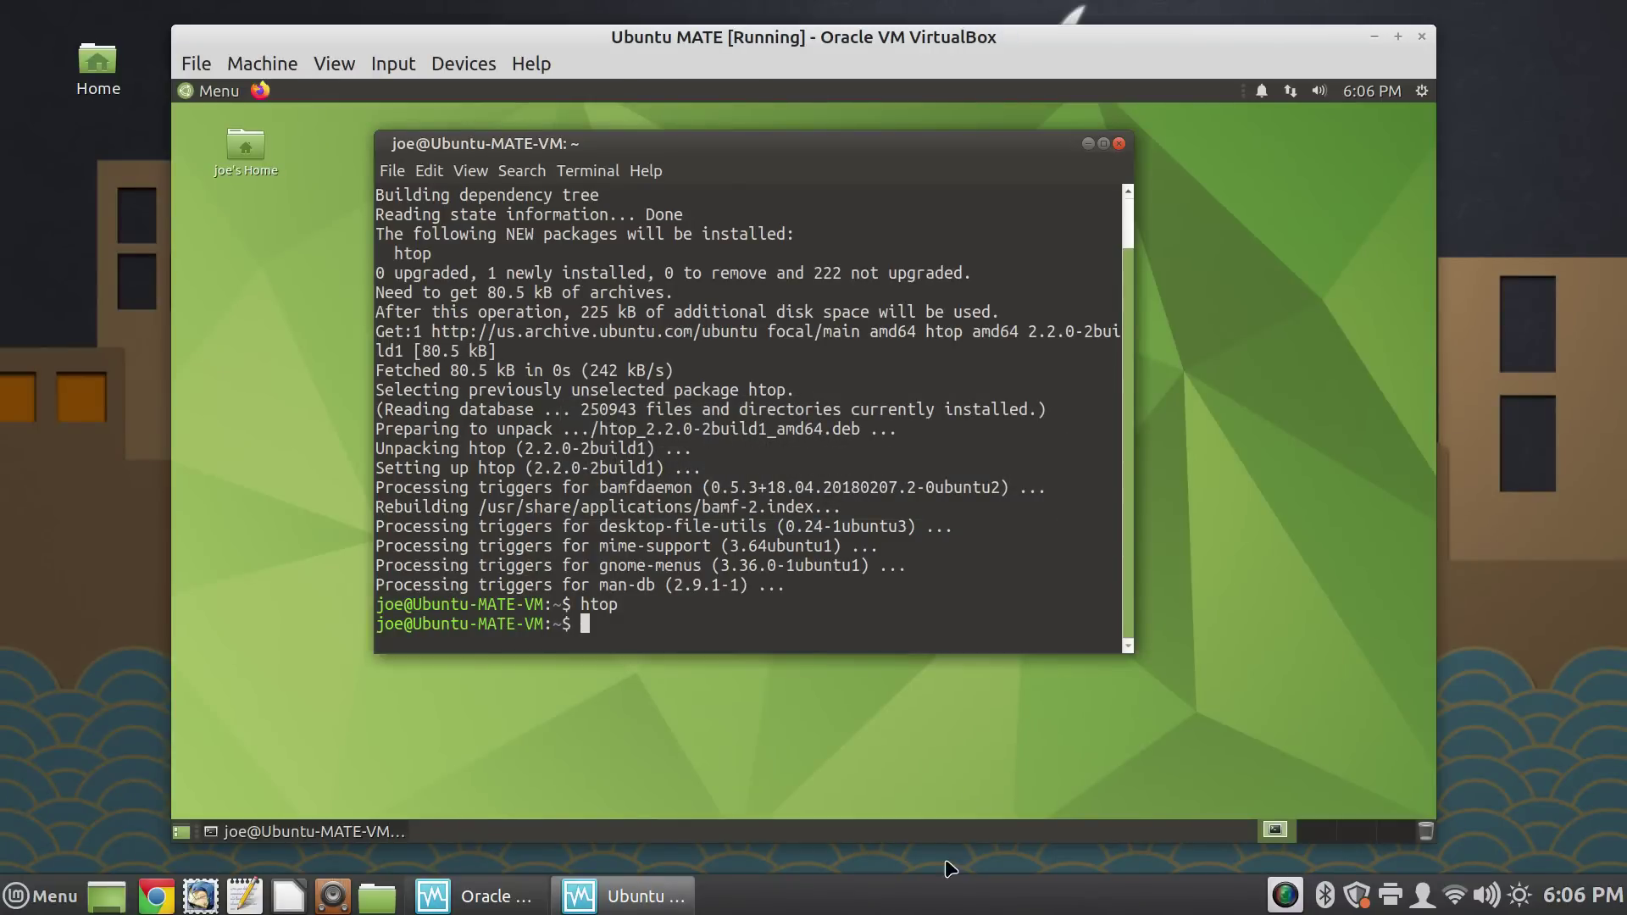
# Step: Paste the dd zeroing command into the guest terminal and run it
pyautogui.rightClick(741, 616)
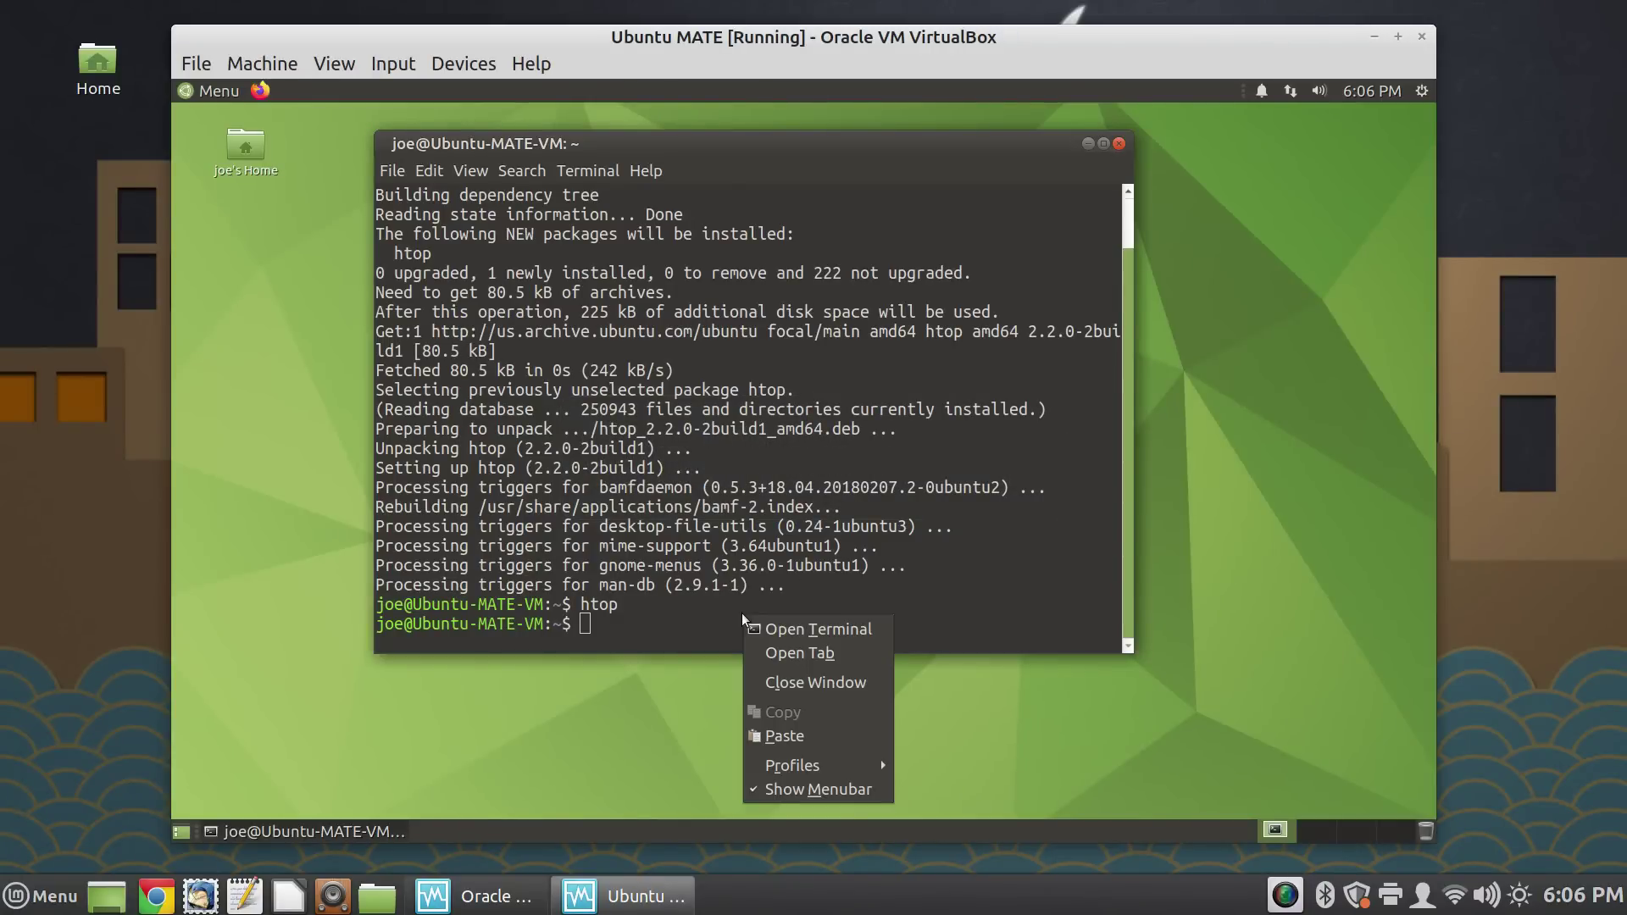
pyautogui.click(849, 740)
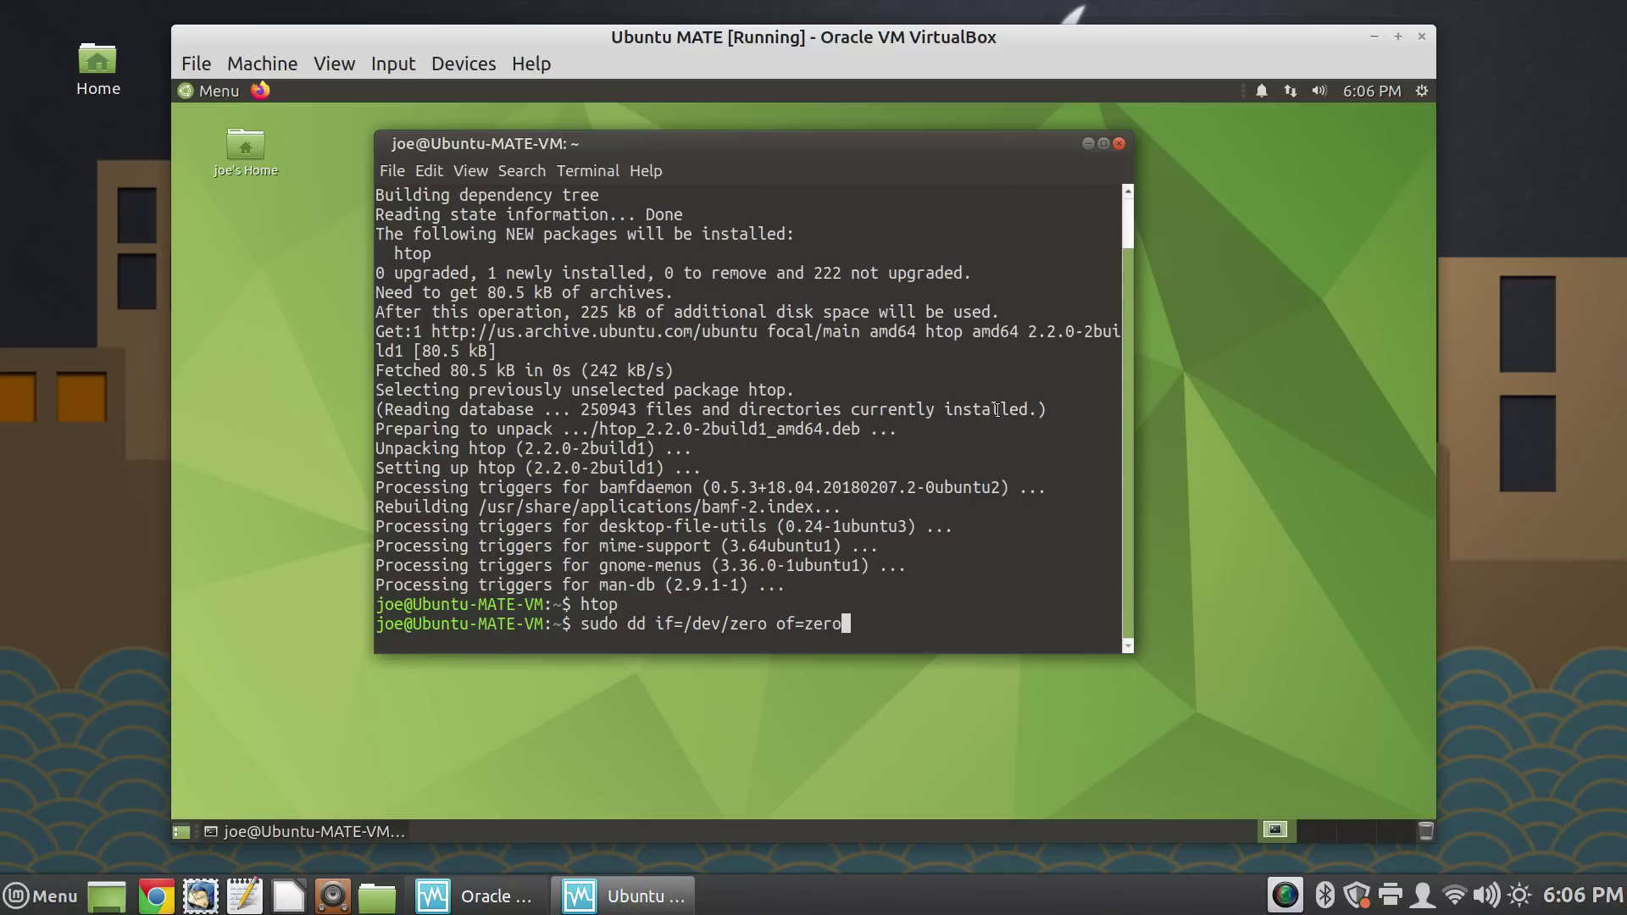
pyautogui.press('Return')
pyautogui.click(1539, 239)
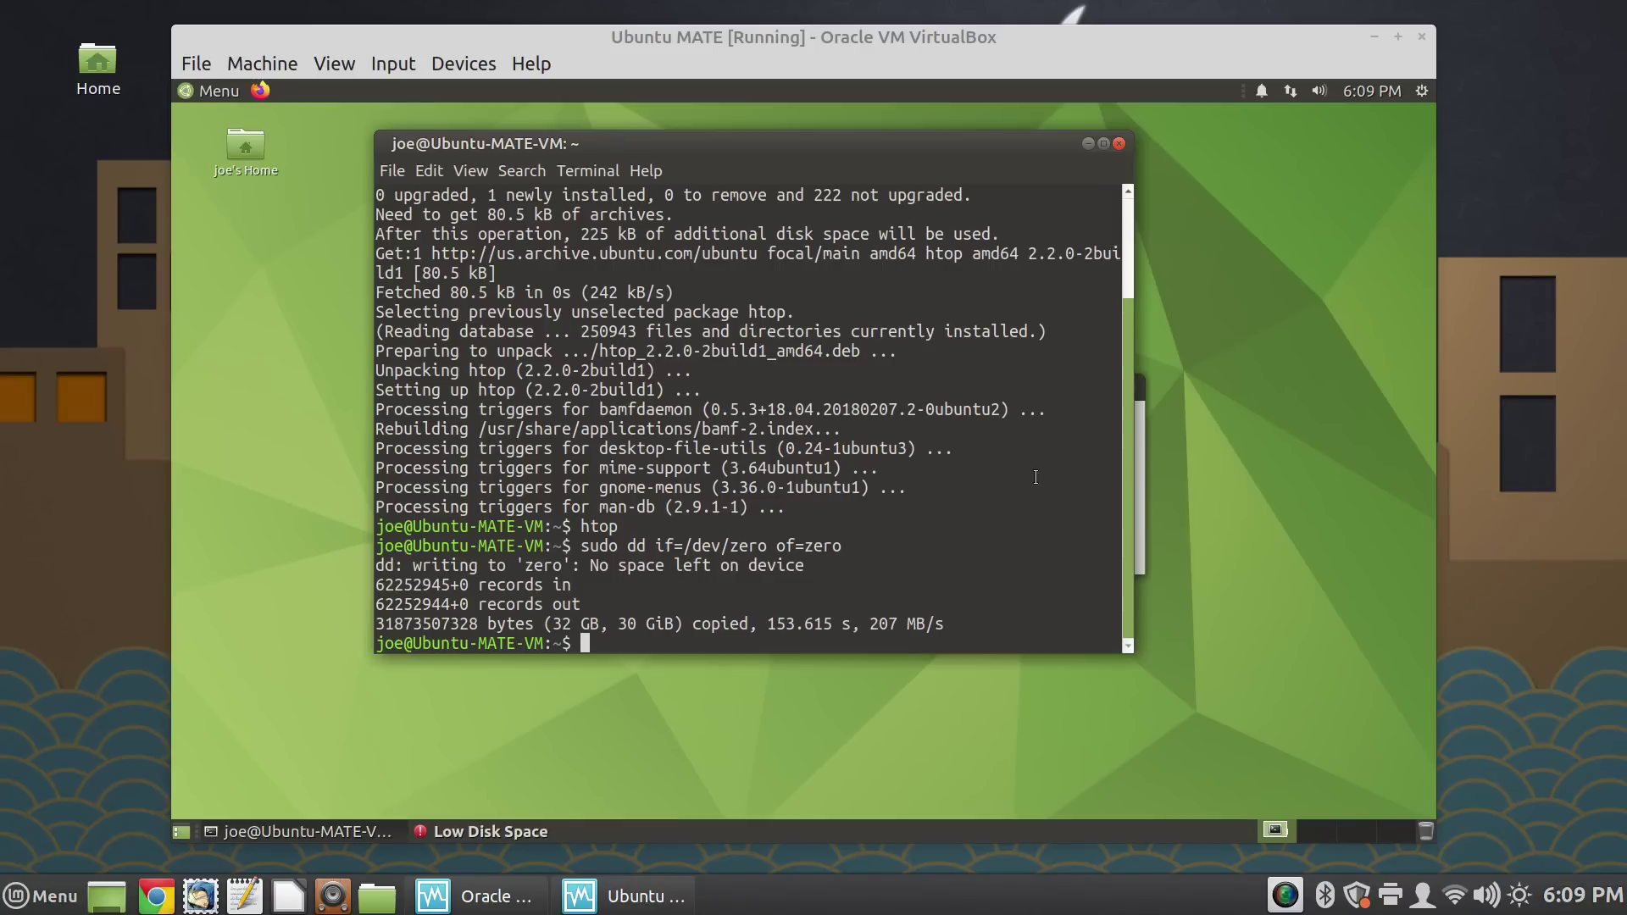
# Step: Return to the VM and move the terminal aside to reveal the Low Disk Space warning
pyautogui.click(968, 531)
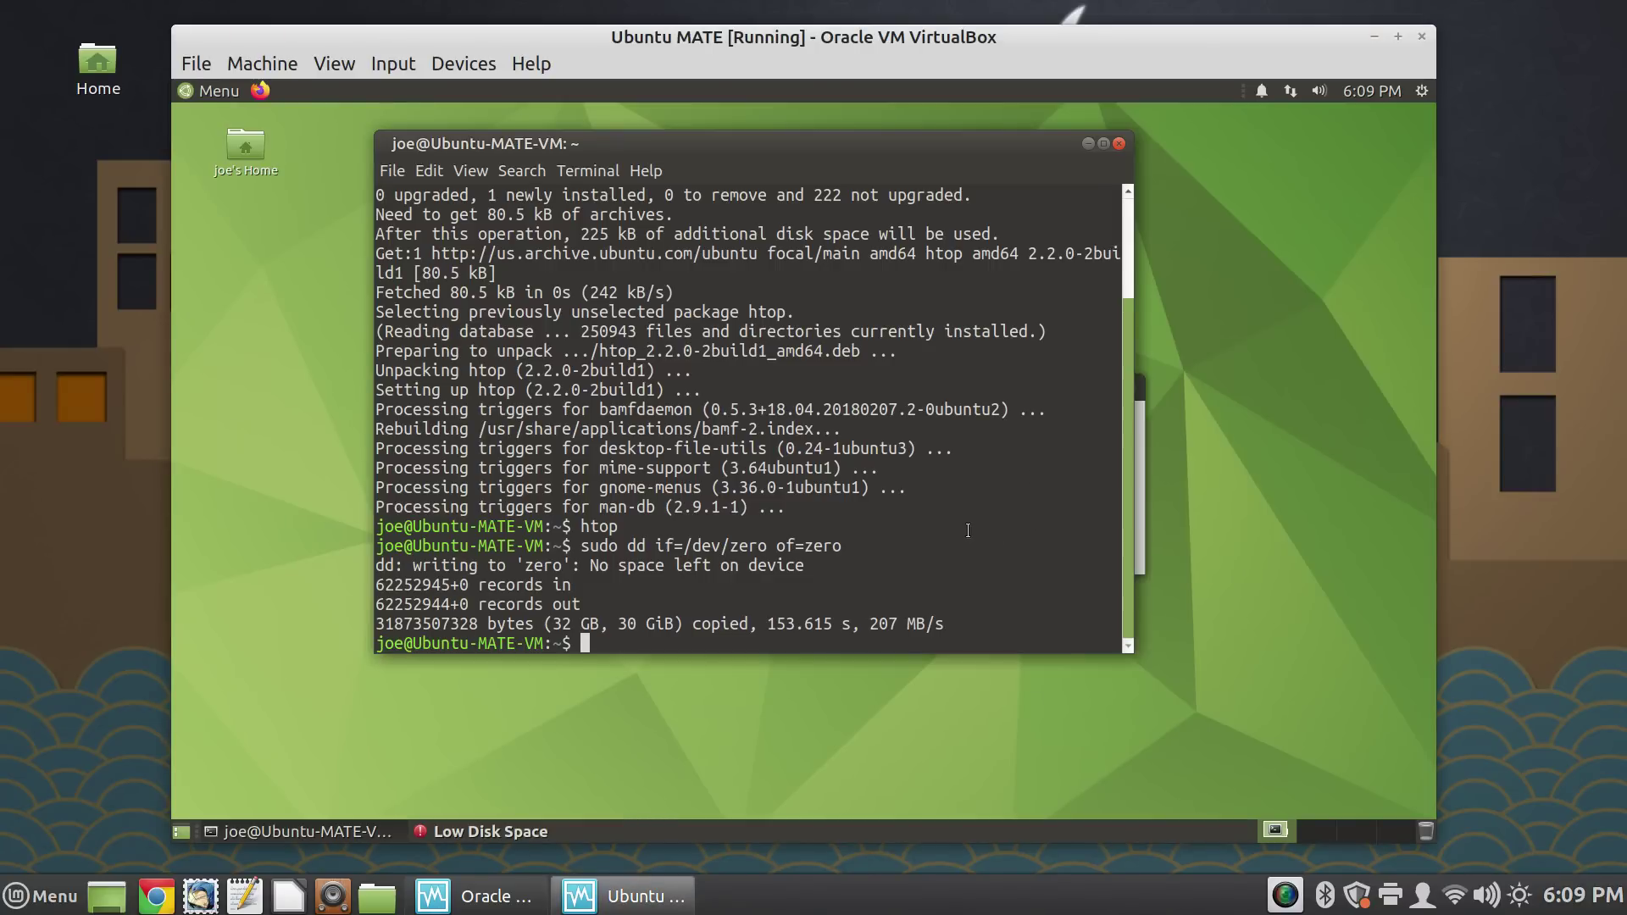
pyautogui.hotkey('ctrl', 'f')
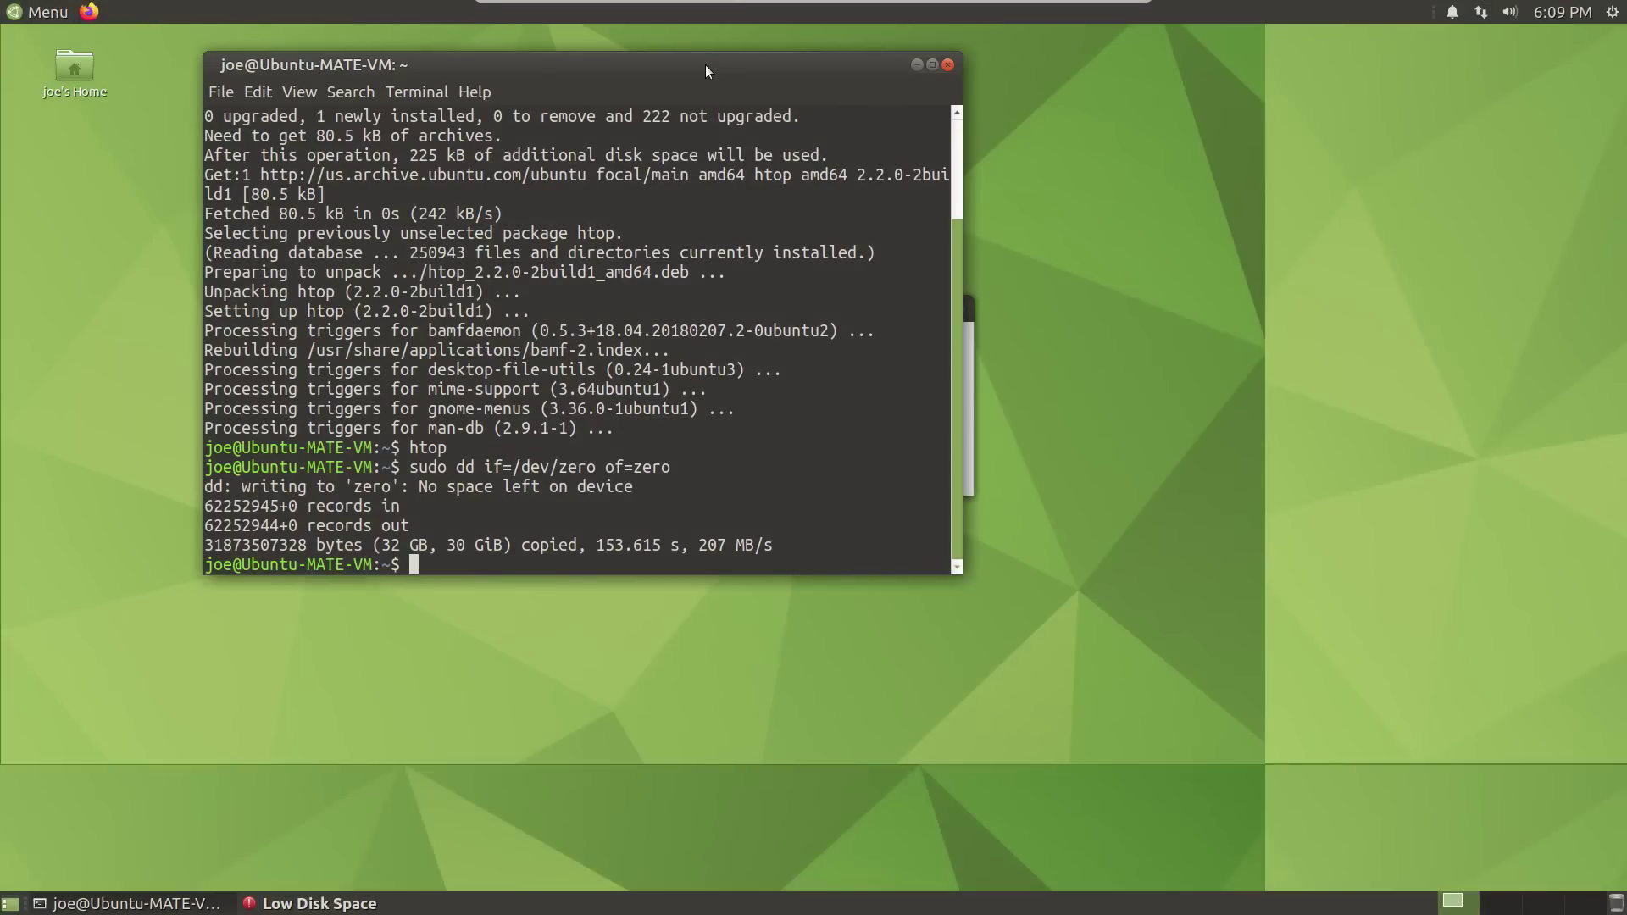
pyautogui.moveTo(705, 65); pyautogui.dragTo(825, 167)
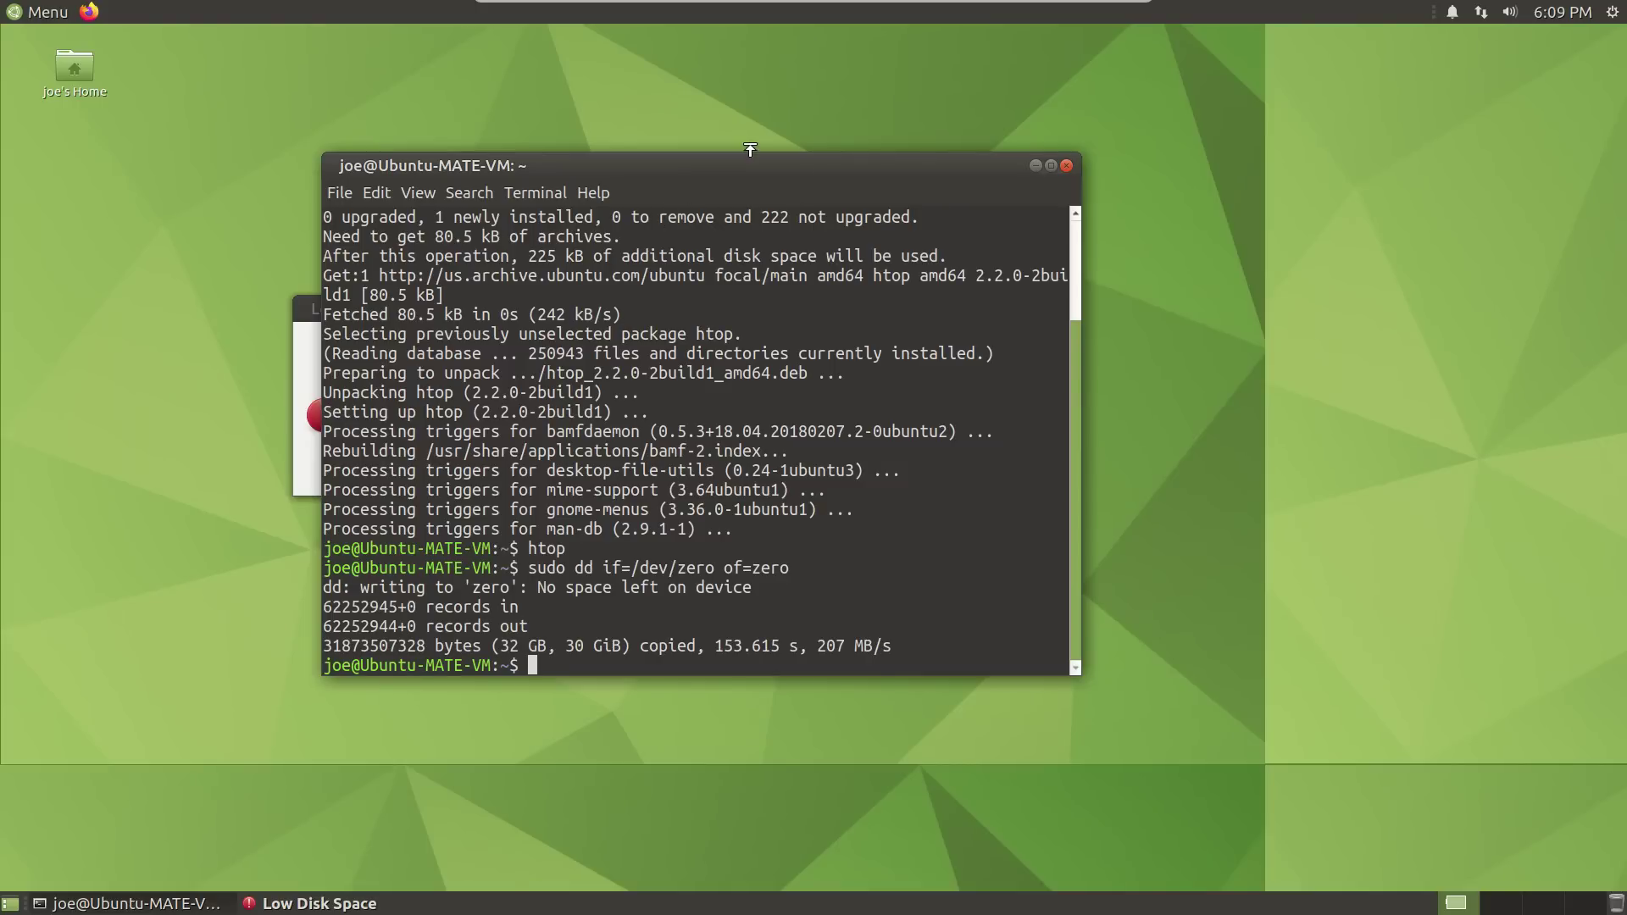
pyautogui.press('Control_R+f')
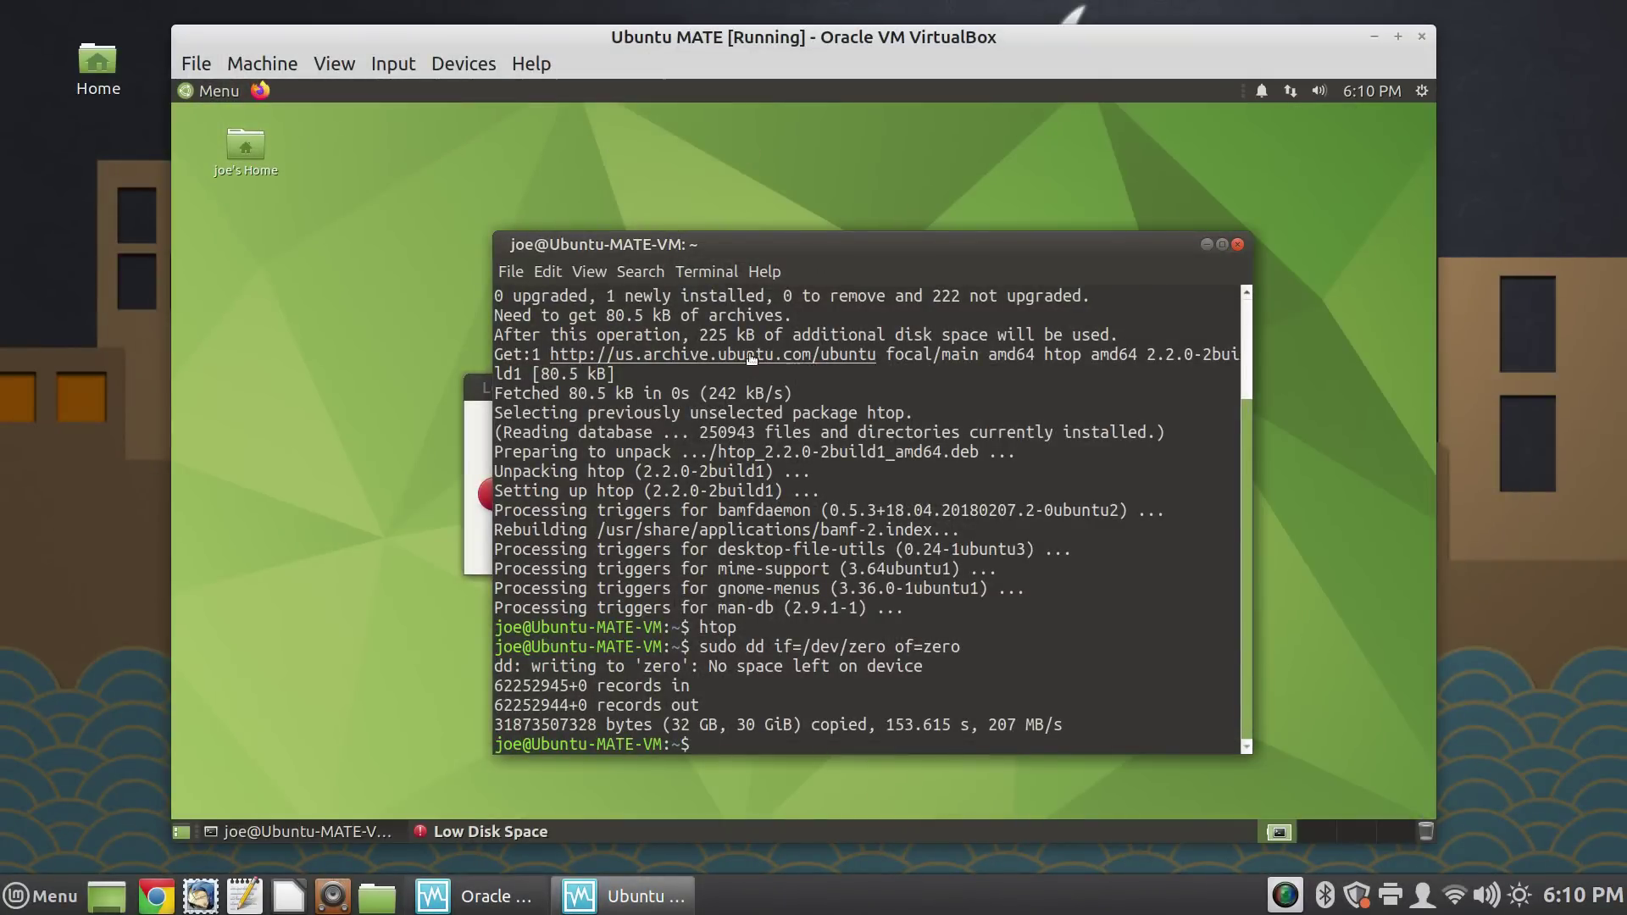
pyautogui.moveTo(771, 239)
pyautogui.mouseDown()
pyautogui.moveTo(1259, 230)
pyautogui.moveTo(1093, 245)
pyautogui.moveTo(809, 441)
pyautogui.moveTo(807, 471)
pyautogui.moveTo(804, 373)
pyautogui.moveTo(748, 240)
pyautogui.mouseUp()
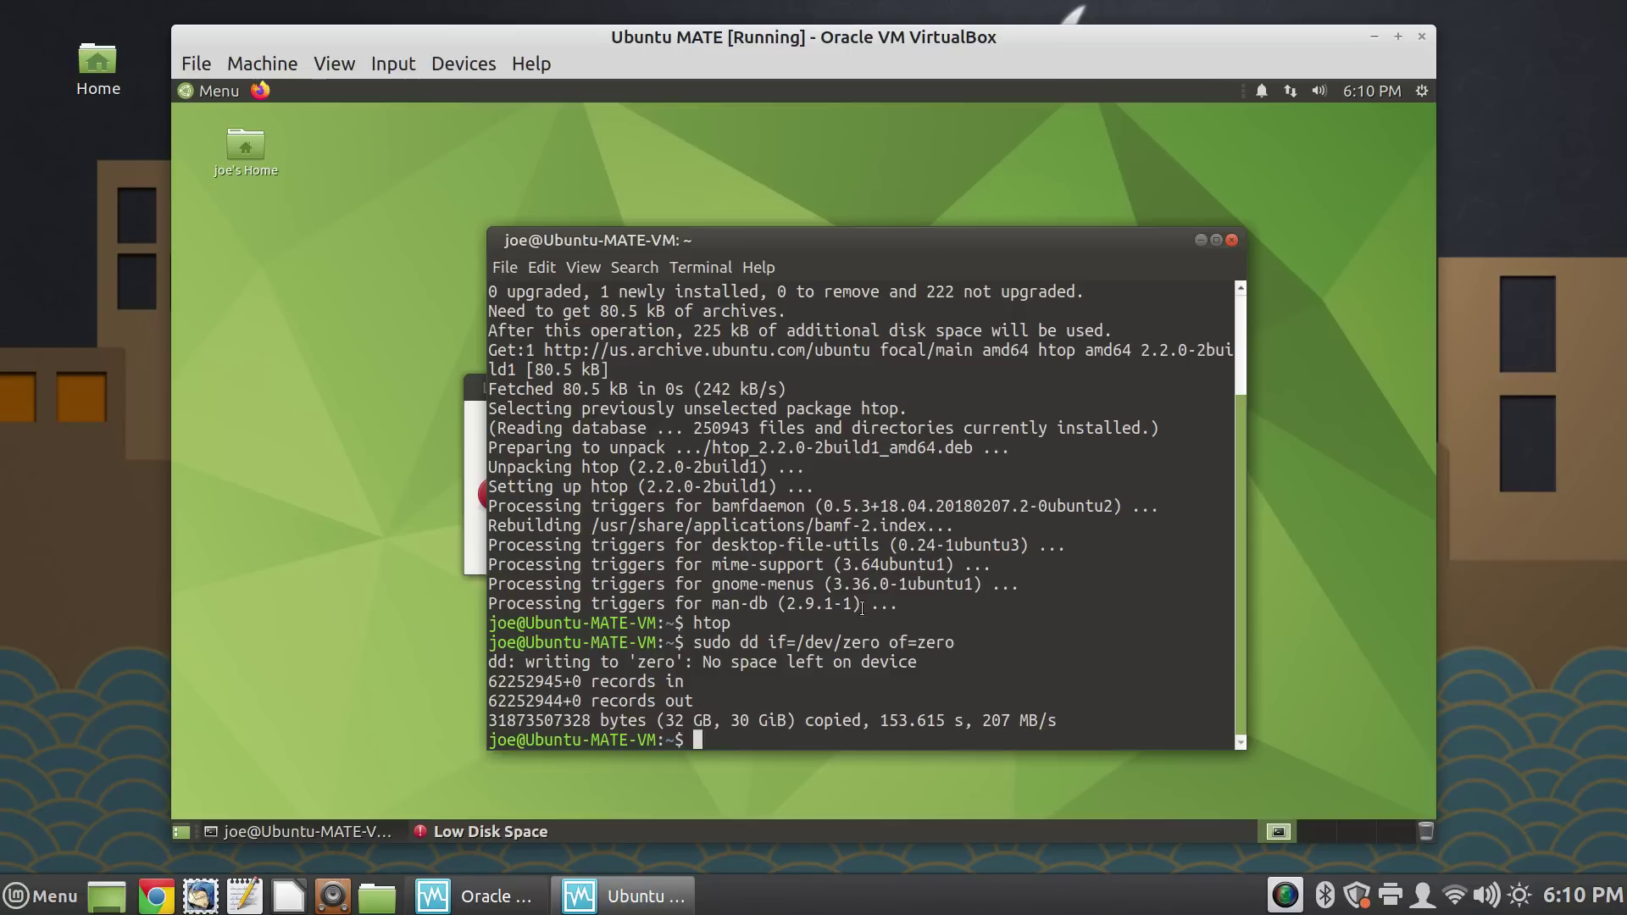
# Step: Delete the zero file with 'sudo rm zero', then shut down the guest with 'poweroff'
pyautogui.write('rm zero')
pyautogui.press('Return')
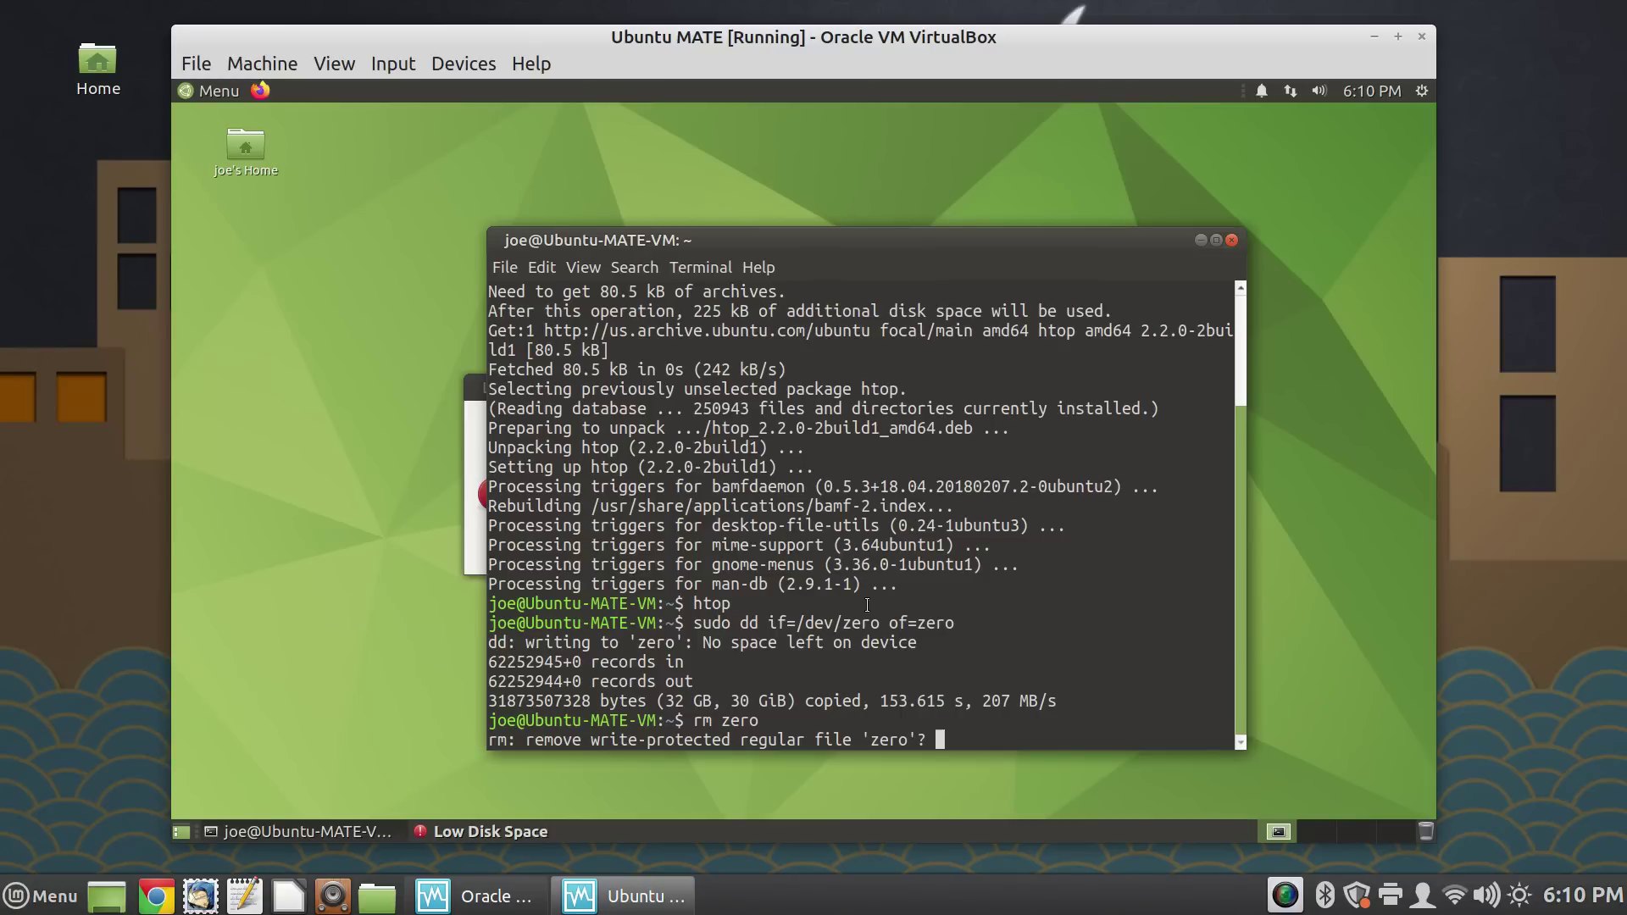
pyautogui.write('sudo rm zero')
pyautogui.press('Return')
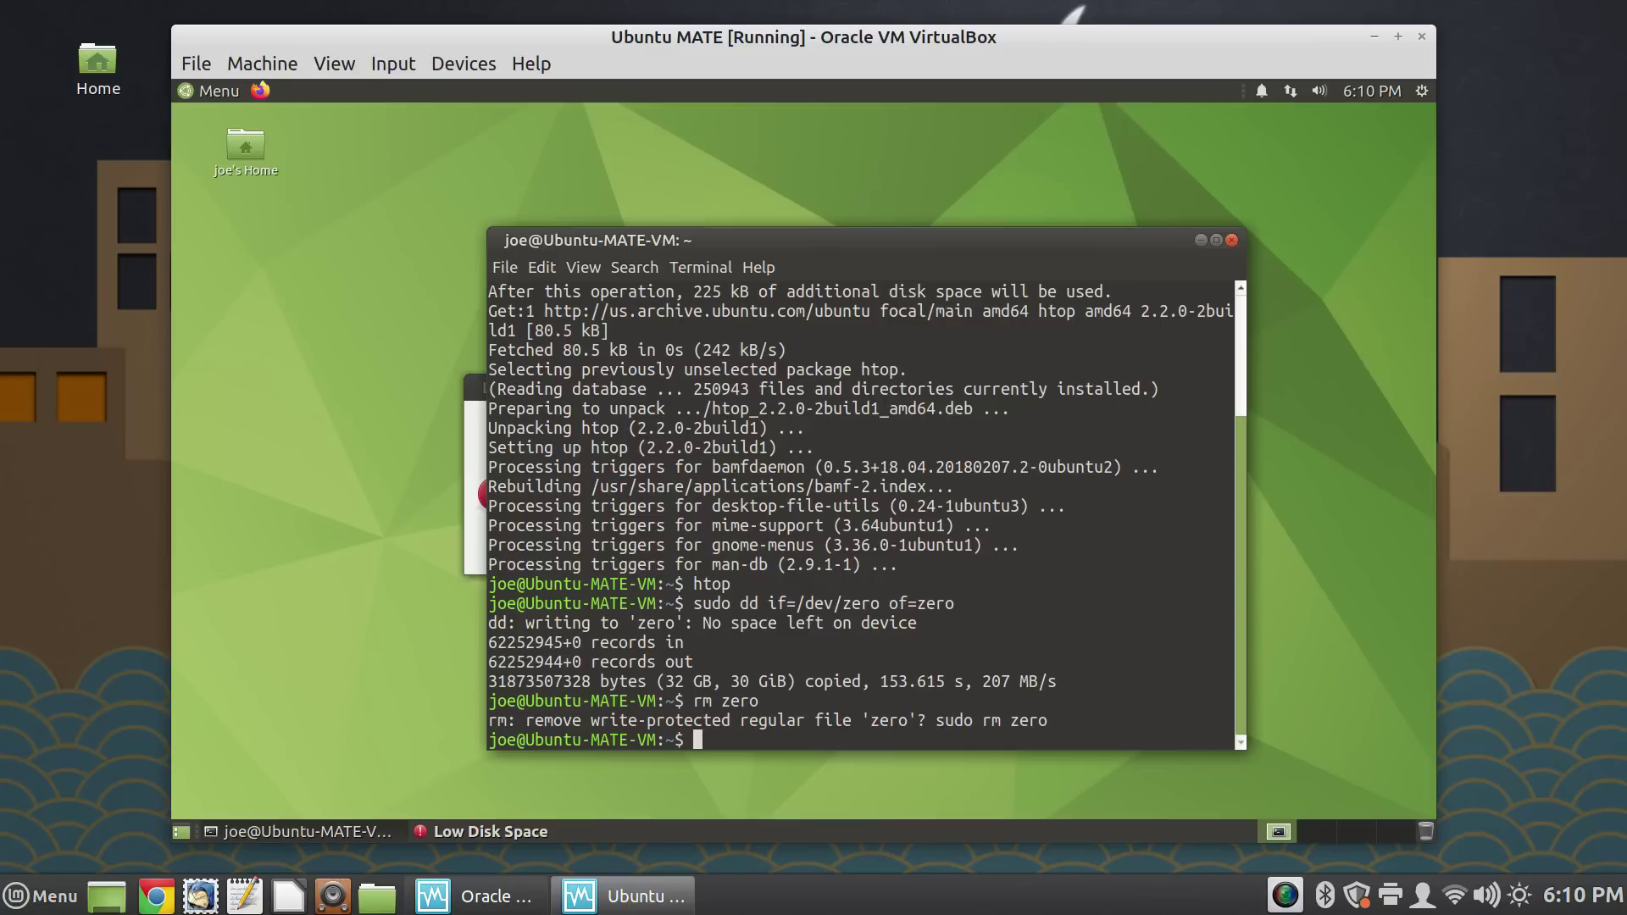
pyautogui.press('Up')
pyautogui.press('Left')
pyautogui.press('Left')
pyautogui.press('Left')
pyautogui.press('Left')
pyautogui.press('Left')
pyautogui.press('Left')
pyautogui.press('Left')
pyautogui.write('sudo')
pyautogui.press('Return')
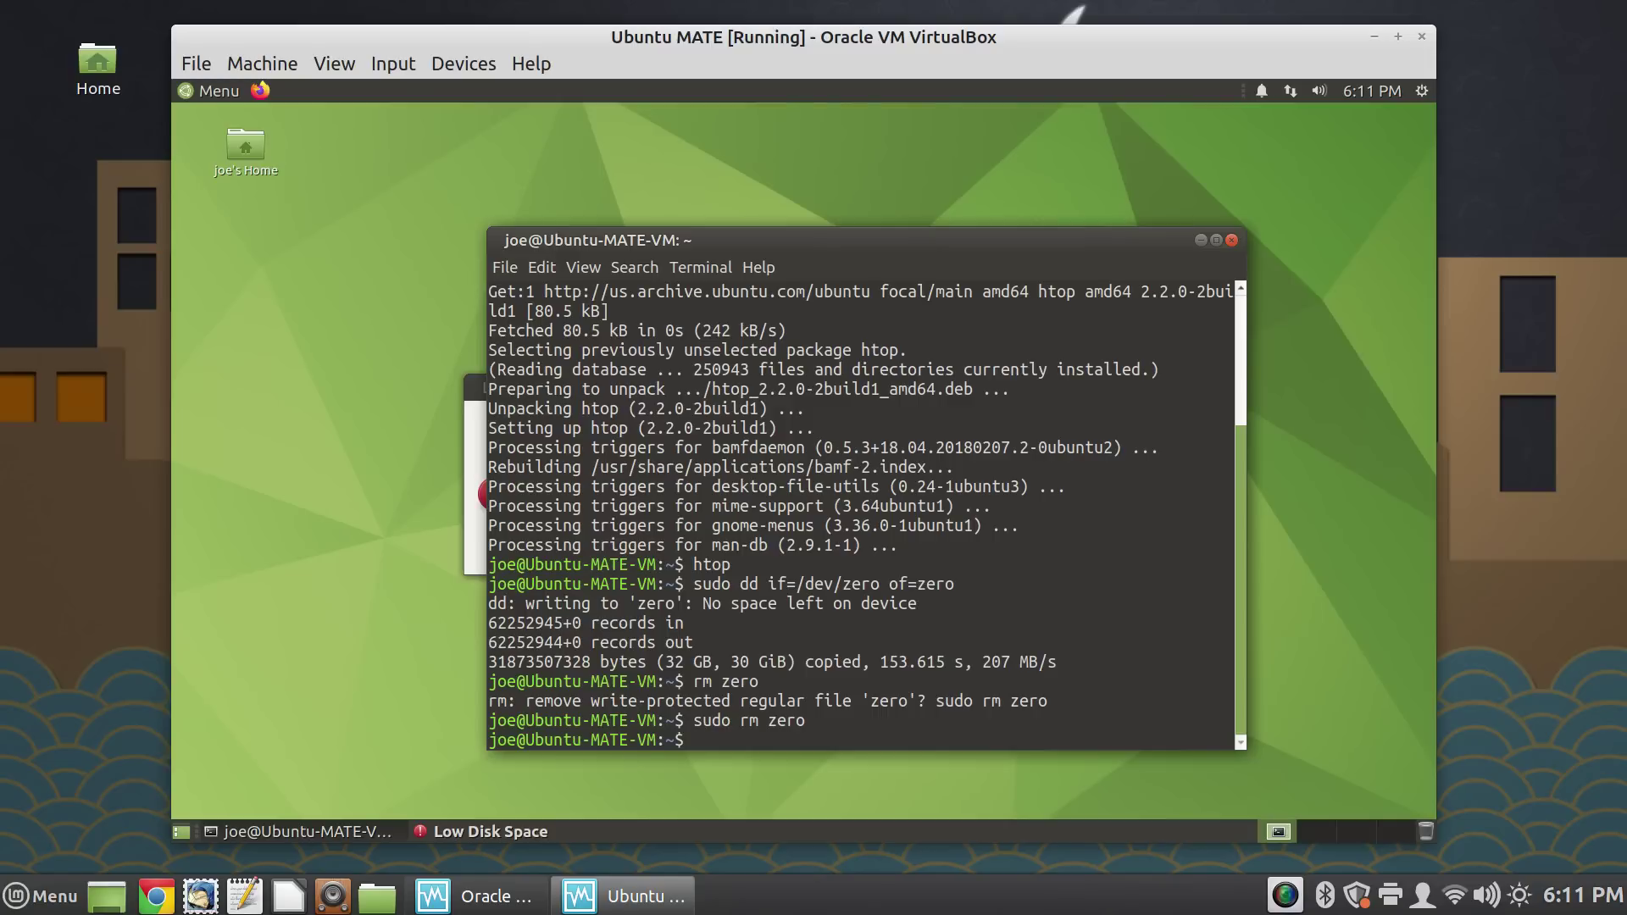
pyautogui.write('poweroff')
pyautogui.press('Return')
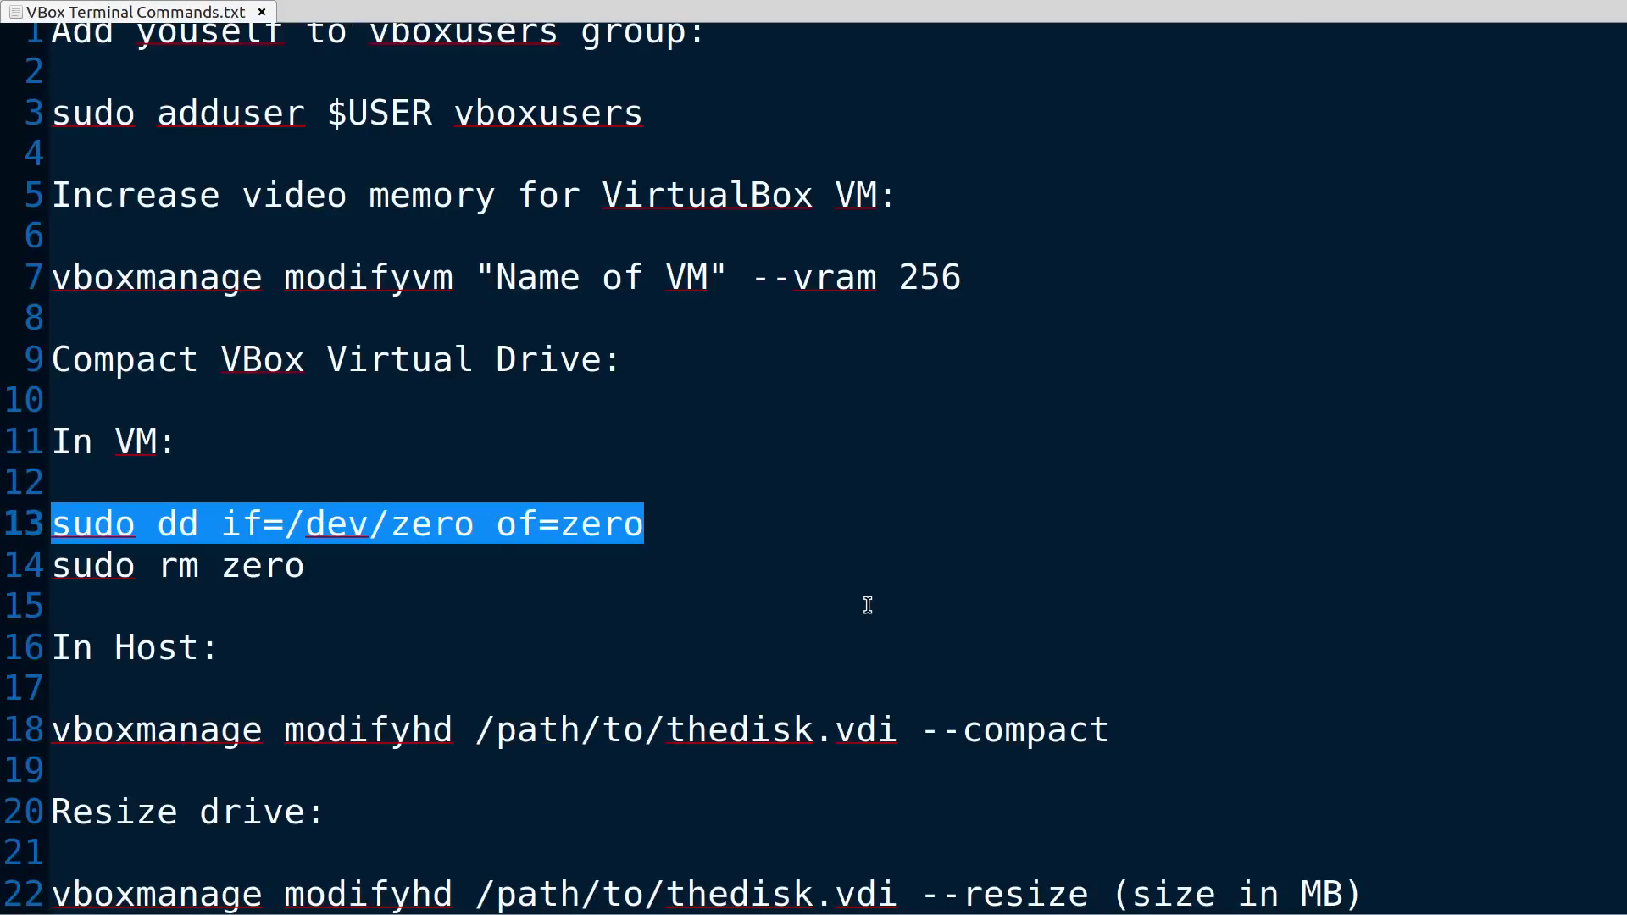
# Step: Clear the line 13 selection, open a host terminal, and bring the command notes back to front
pyautogui.click(352, 447)
pyautogui.moveTo(53, 526); pyautogui.dragTo(157, 525)
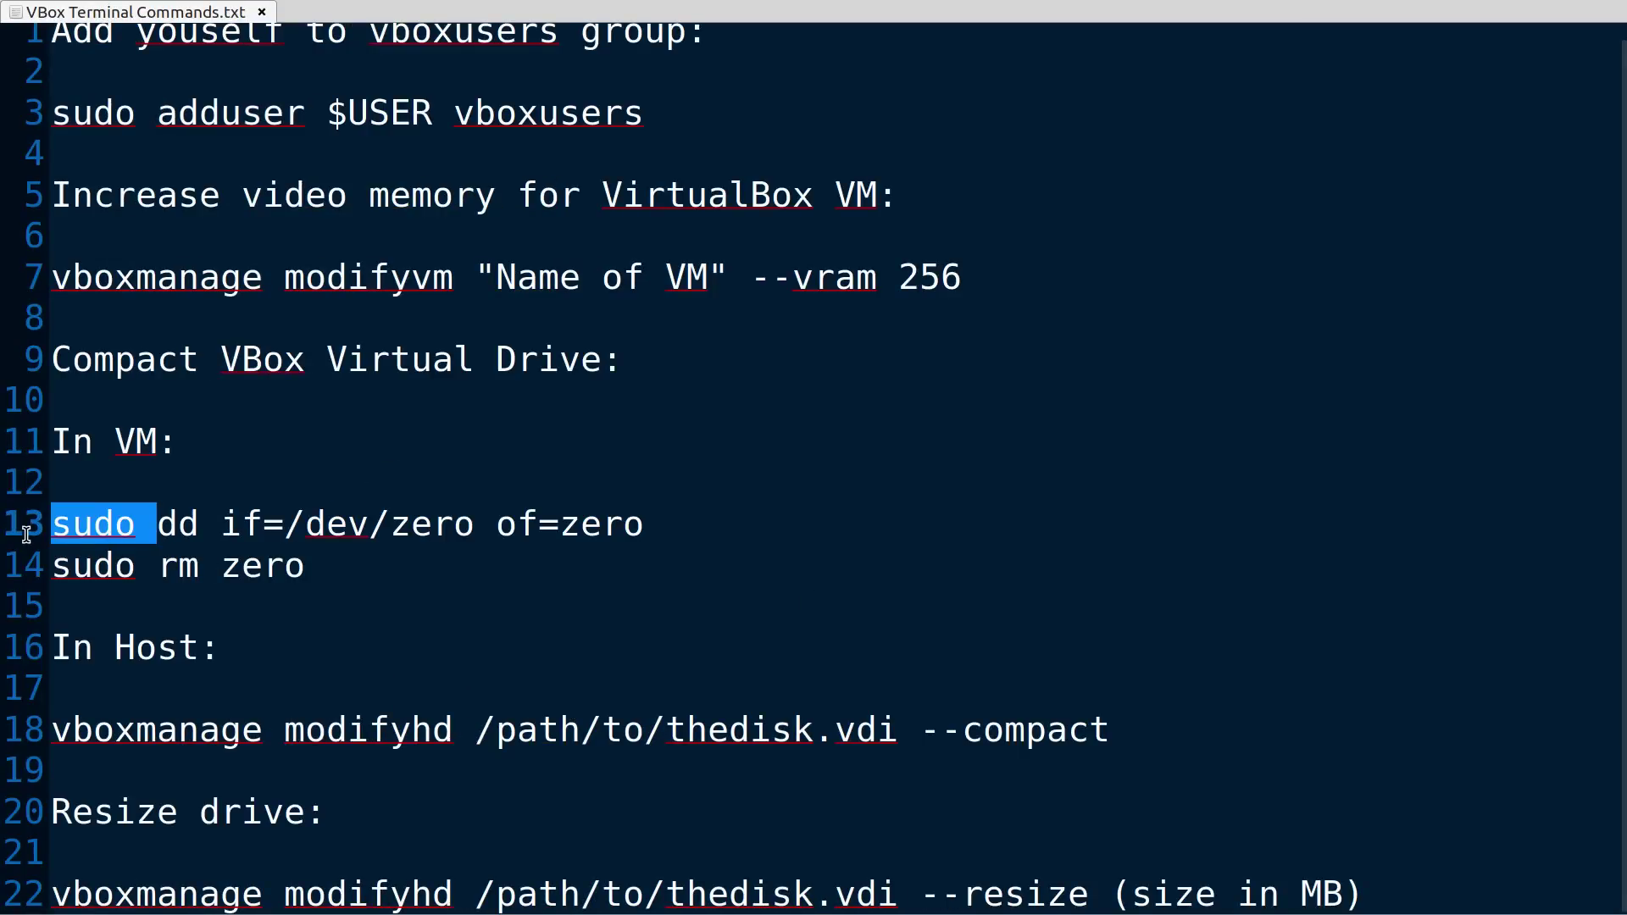
pyautogui.click(599, 471)
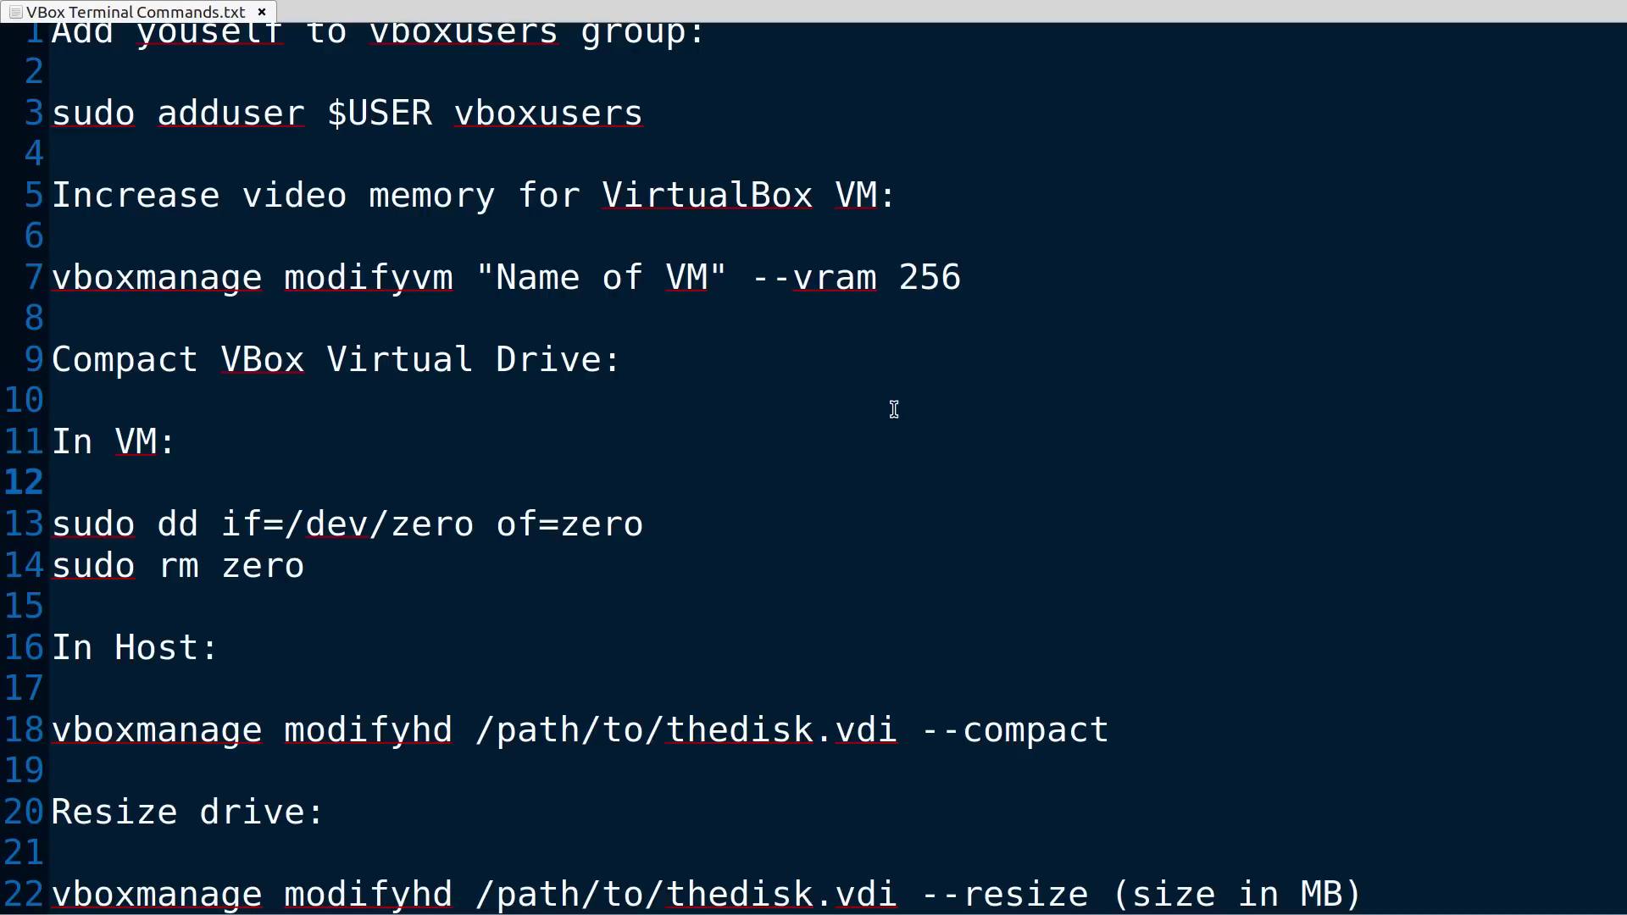
pyautogui.hotkey('ctrl', 'alt', 't')
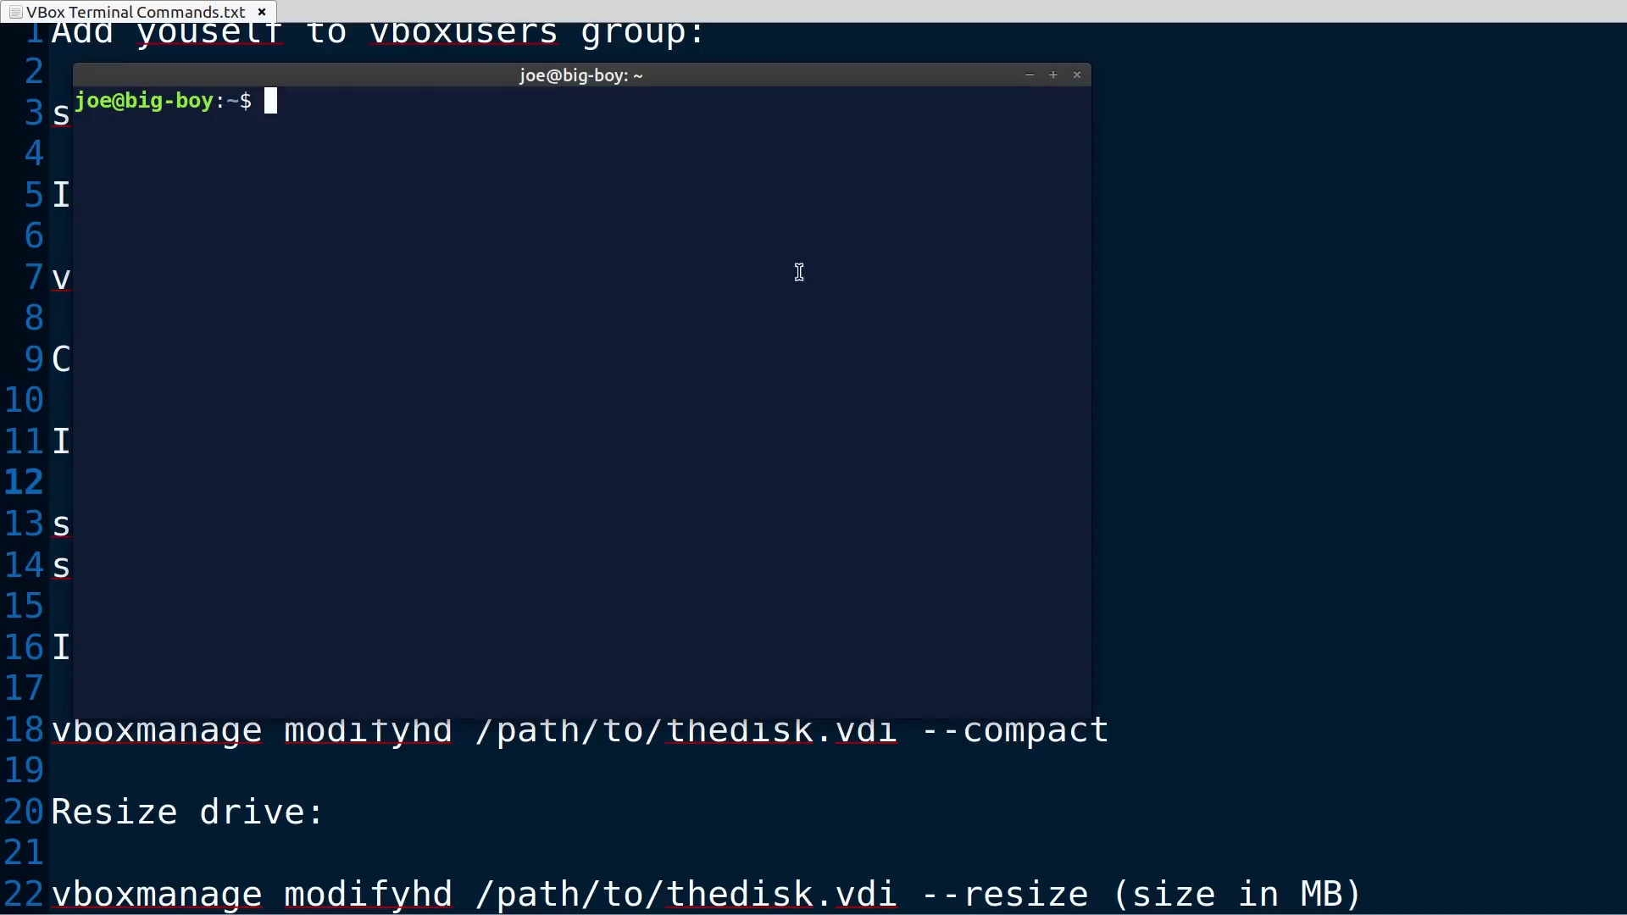
pyautogui.tripleClick(770, 98)
pyautogui.click(854, 90)
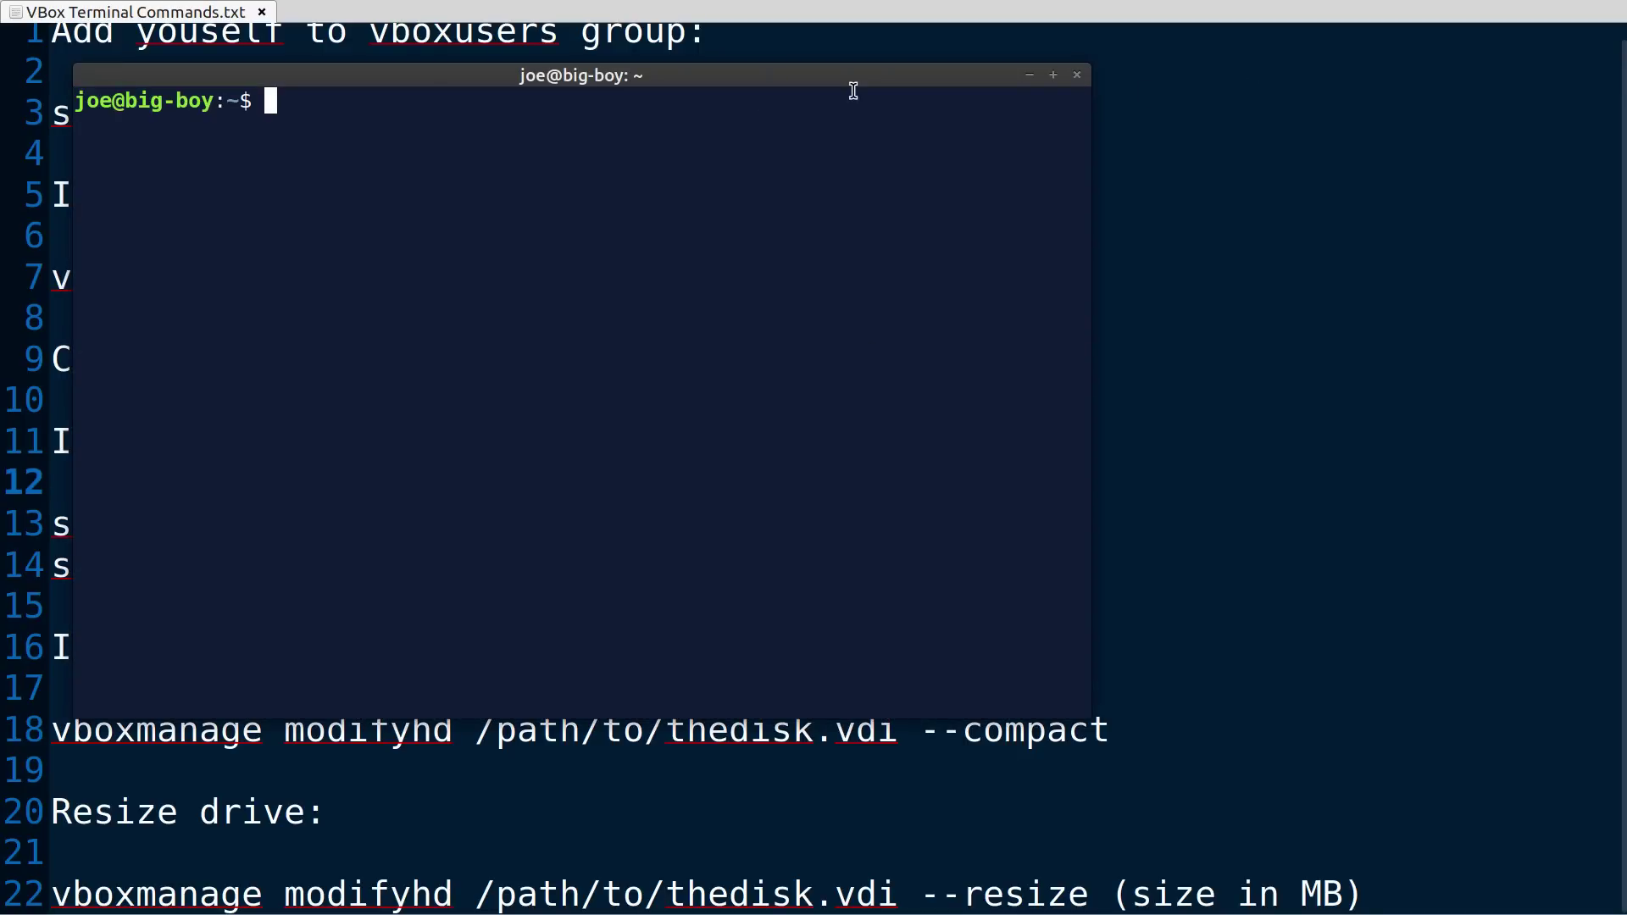
pyautogui.click(1155, 654)
# Step: Copy the 'vboxmanage modifyhd --compact' command from line 18 and open a host terminal
pyautogui.moveTo(1141, 731); pyautogui.dragTo(4, 737)
pyautogui.hotkey('ctrl', 'c')
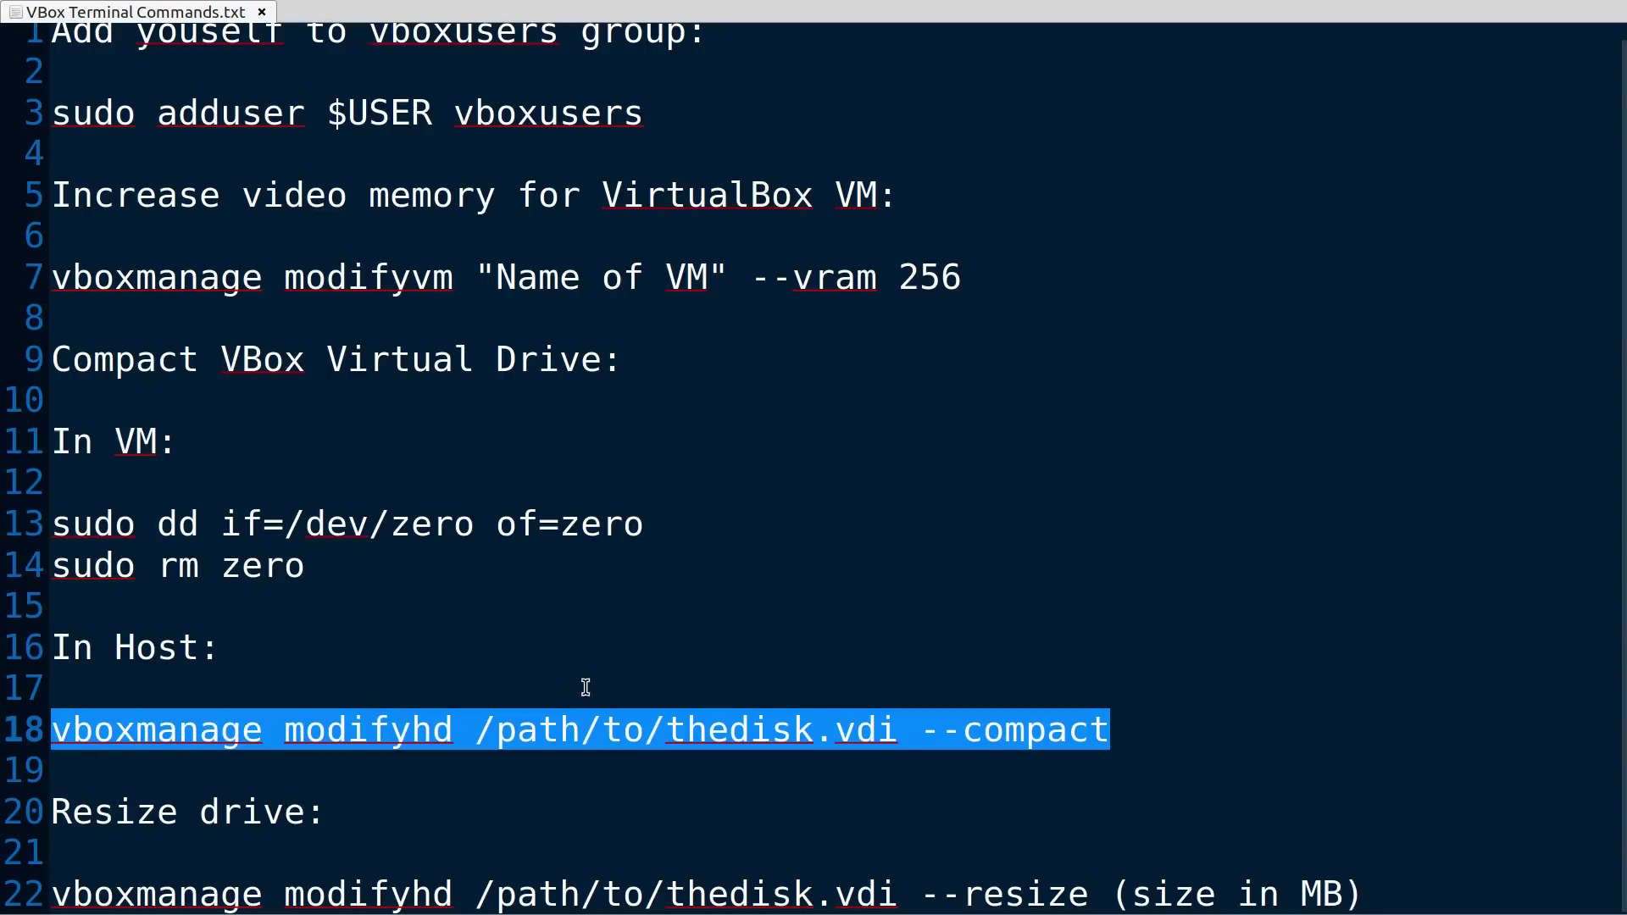
pyautogui.rightClick(644, 725)
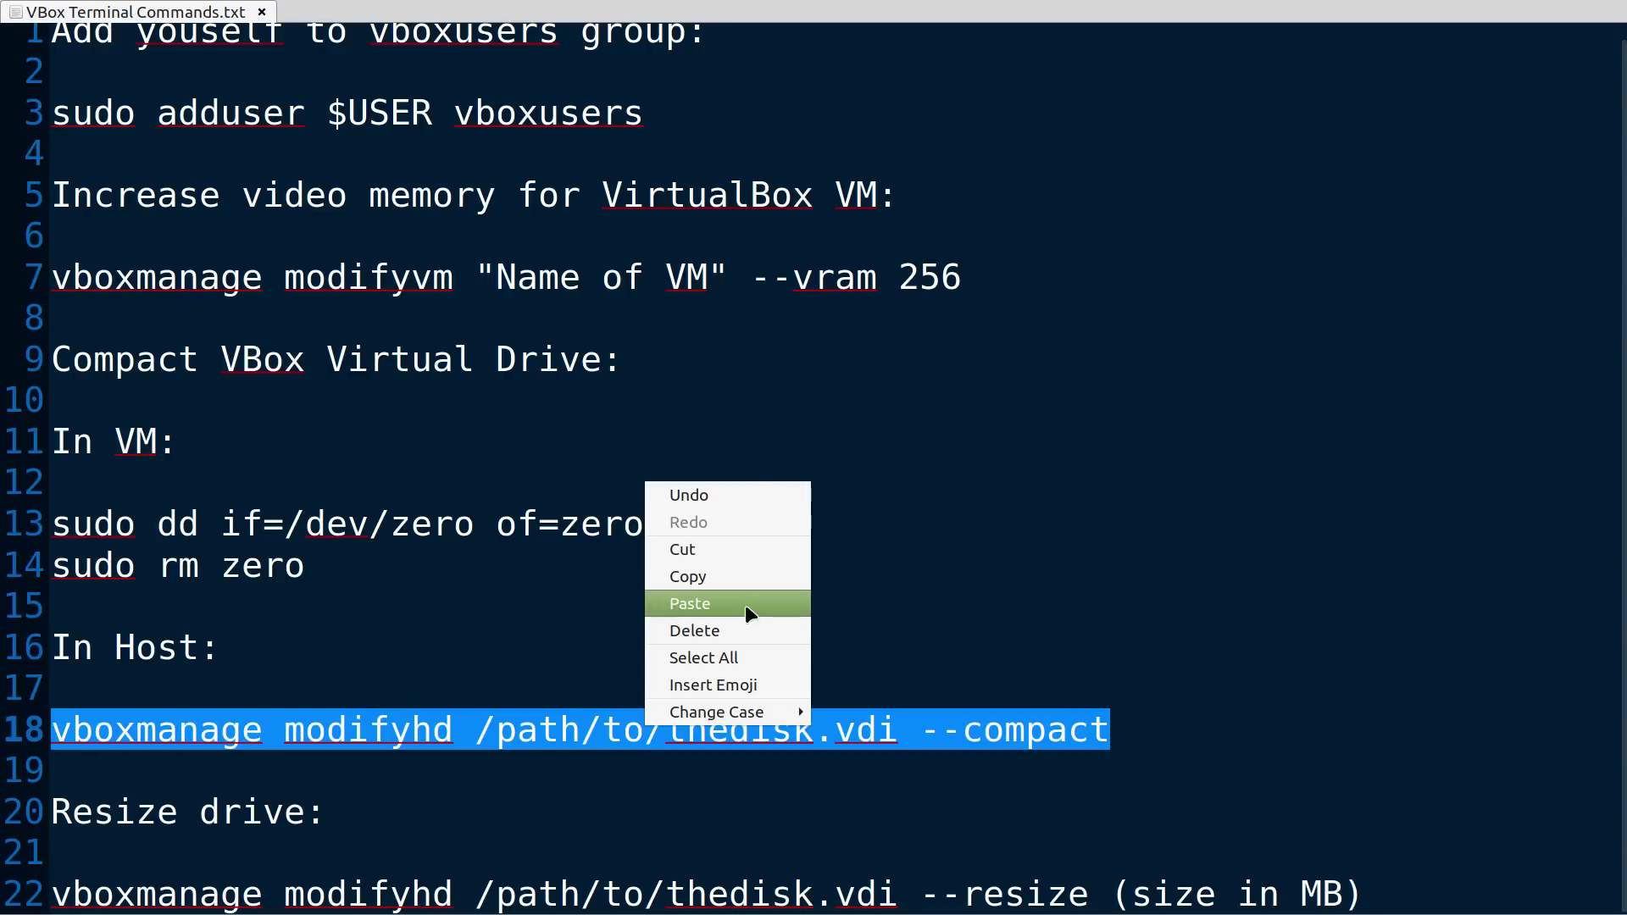
pyautogui.click(744, 571)
pyautogui.hotkey('ctrl', 'alt', 't')
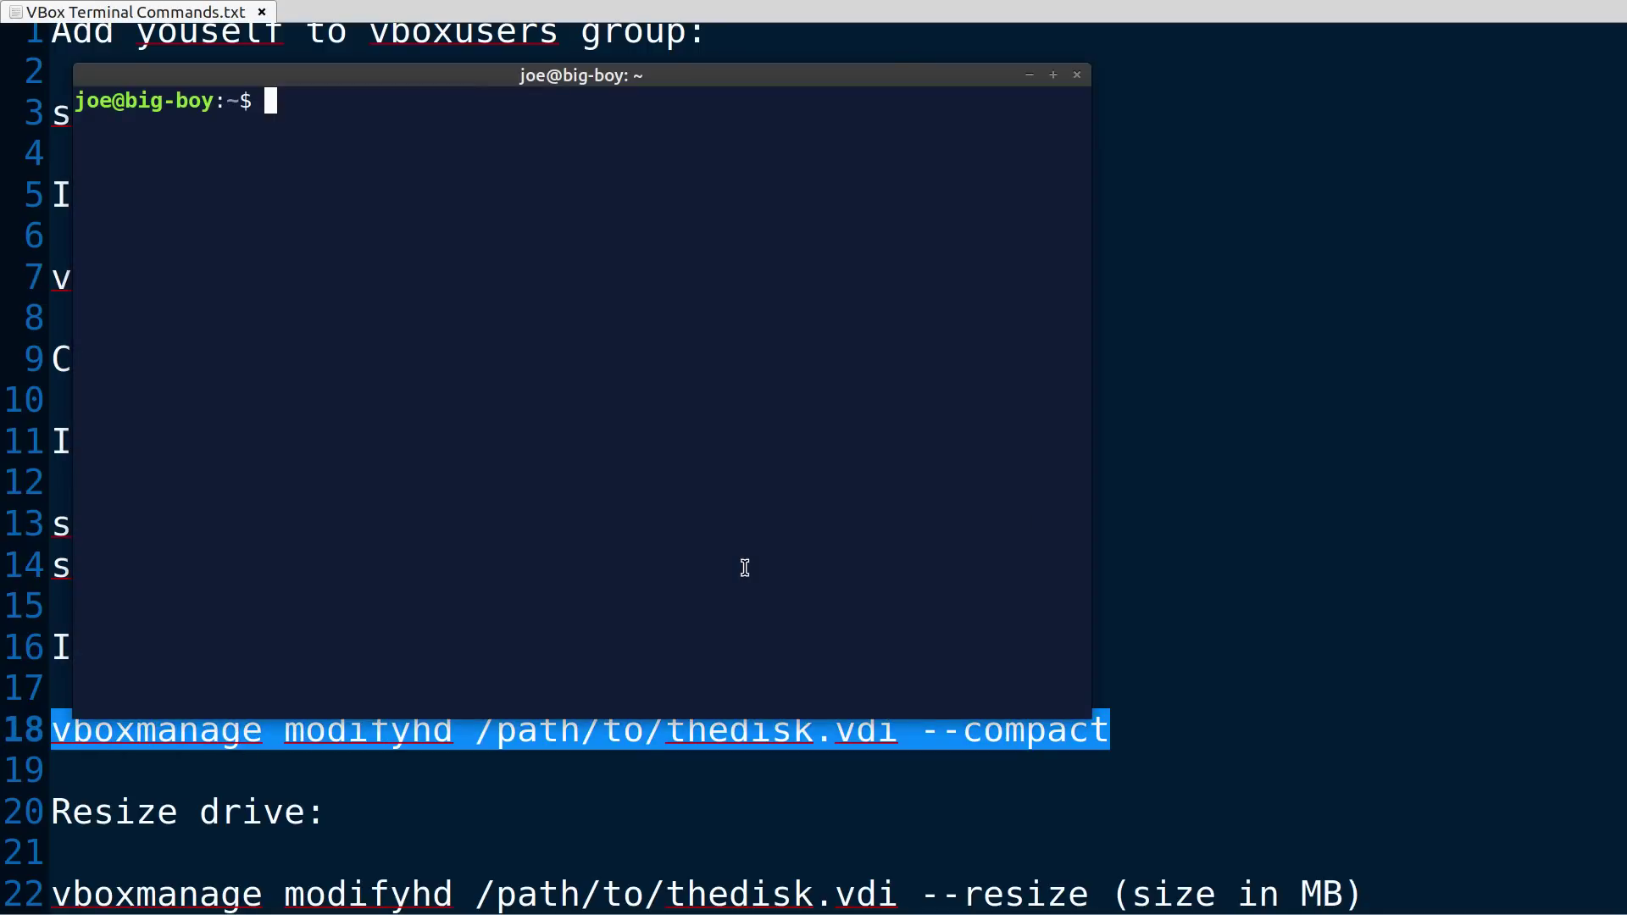
# Step: Paste the compact command into the host terminal and enlarge the terminal text
pyautogui.moveTo(981, 72); pyautogui.dragTo(1178, 64)
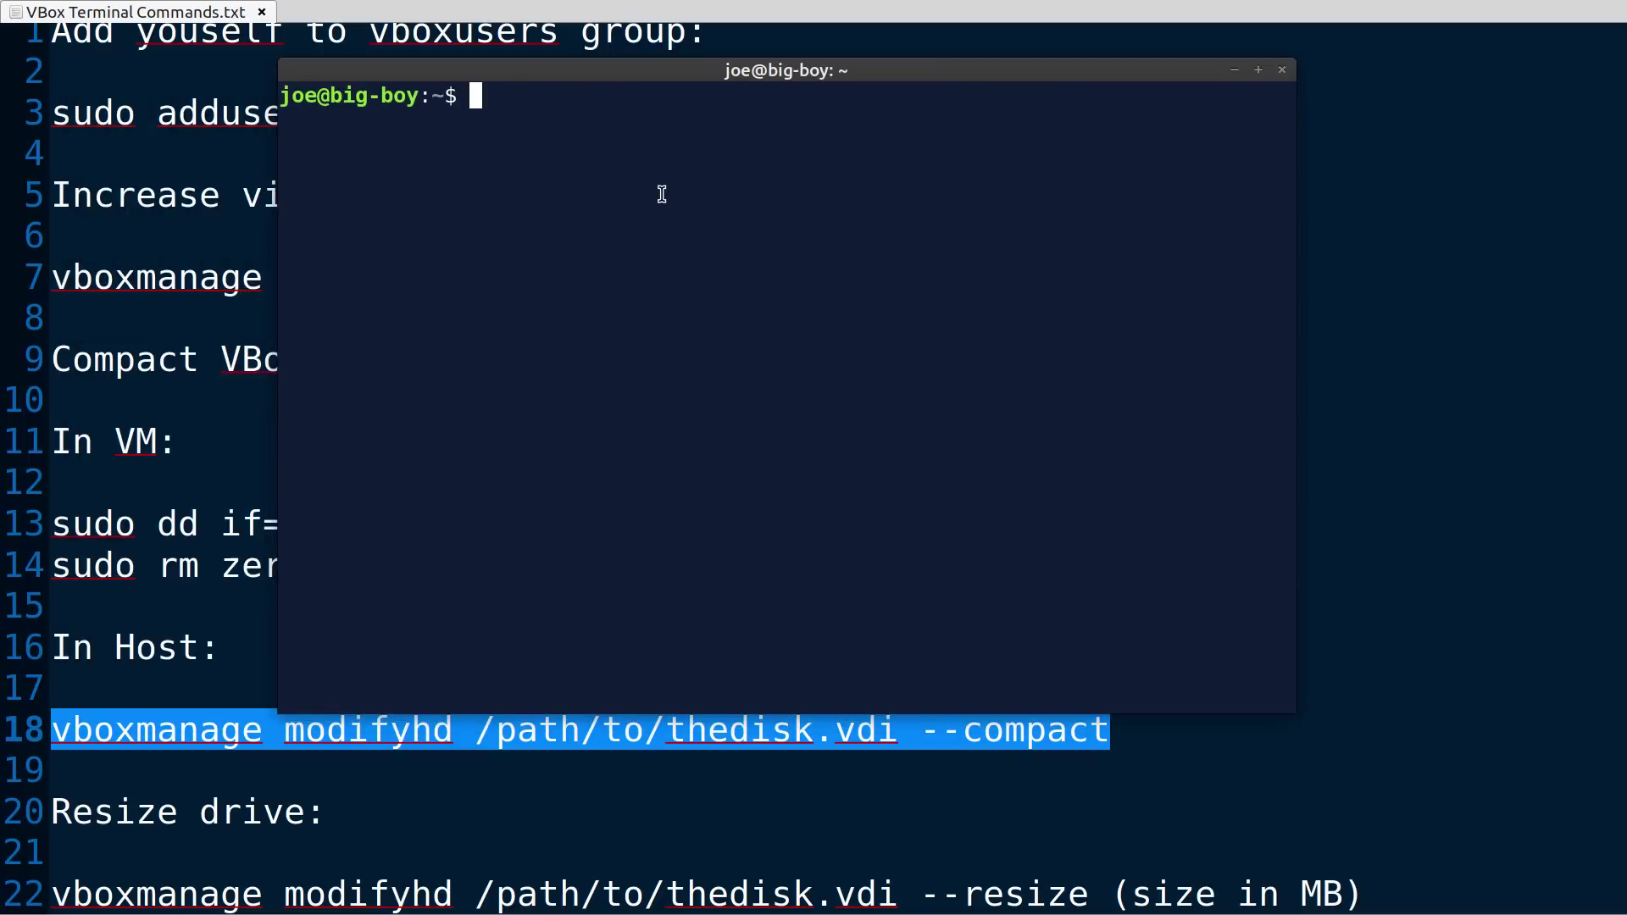
pyautogui.rightClick(660, 189)
pyautogui.click(771, 315)
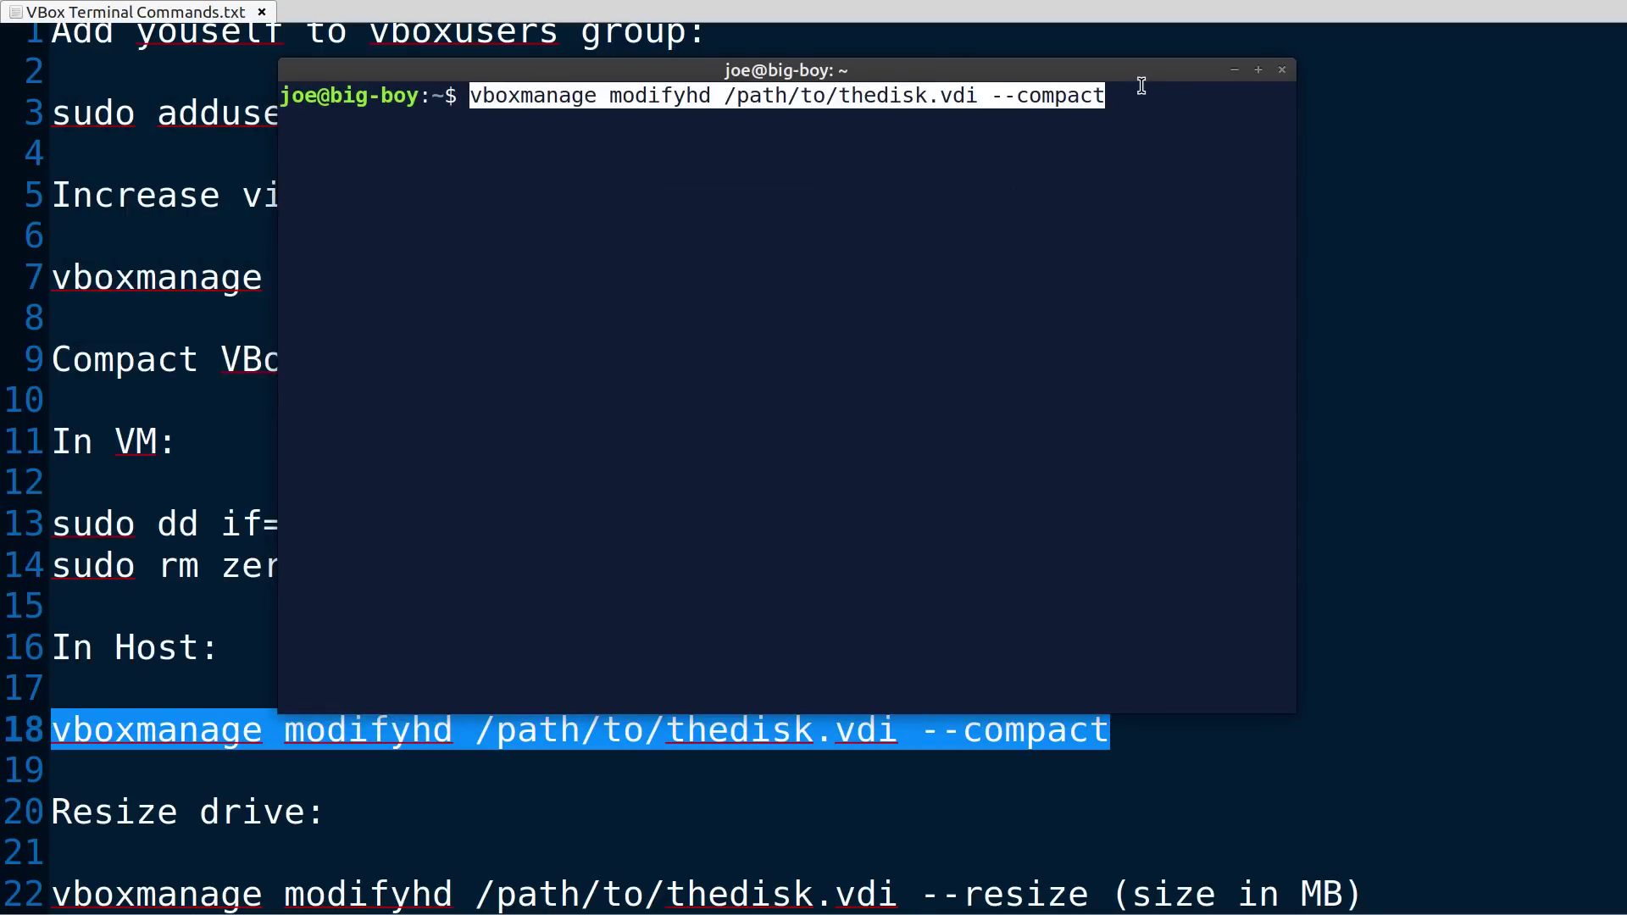
pyautogui.write('=')
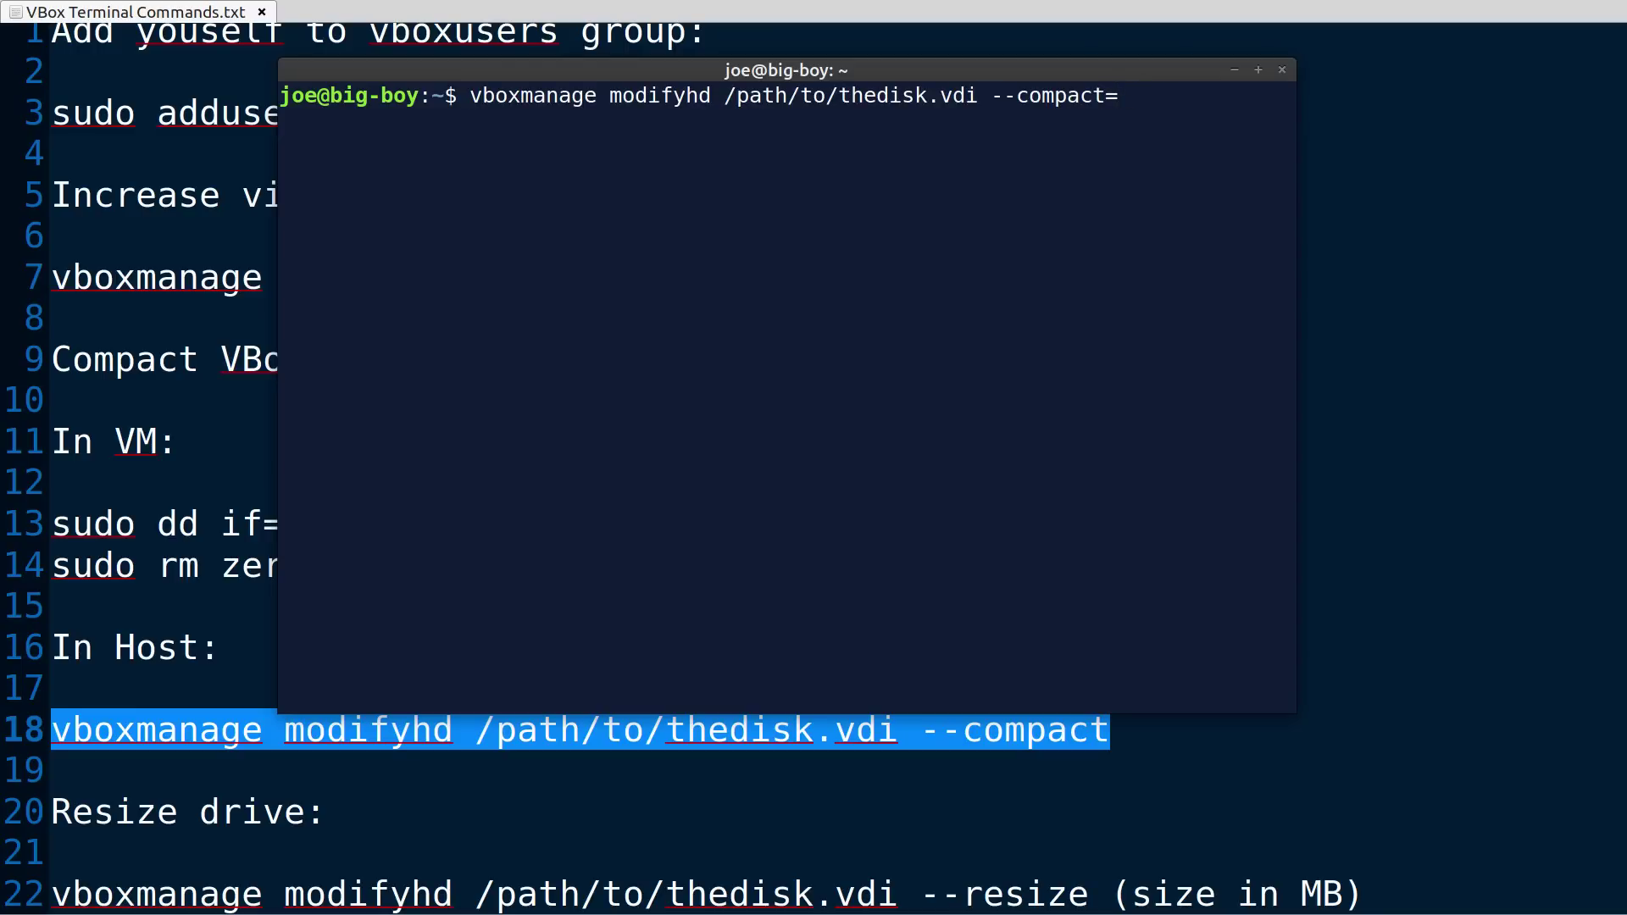
pyautogui.press('BackSpace')
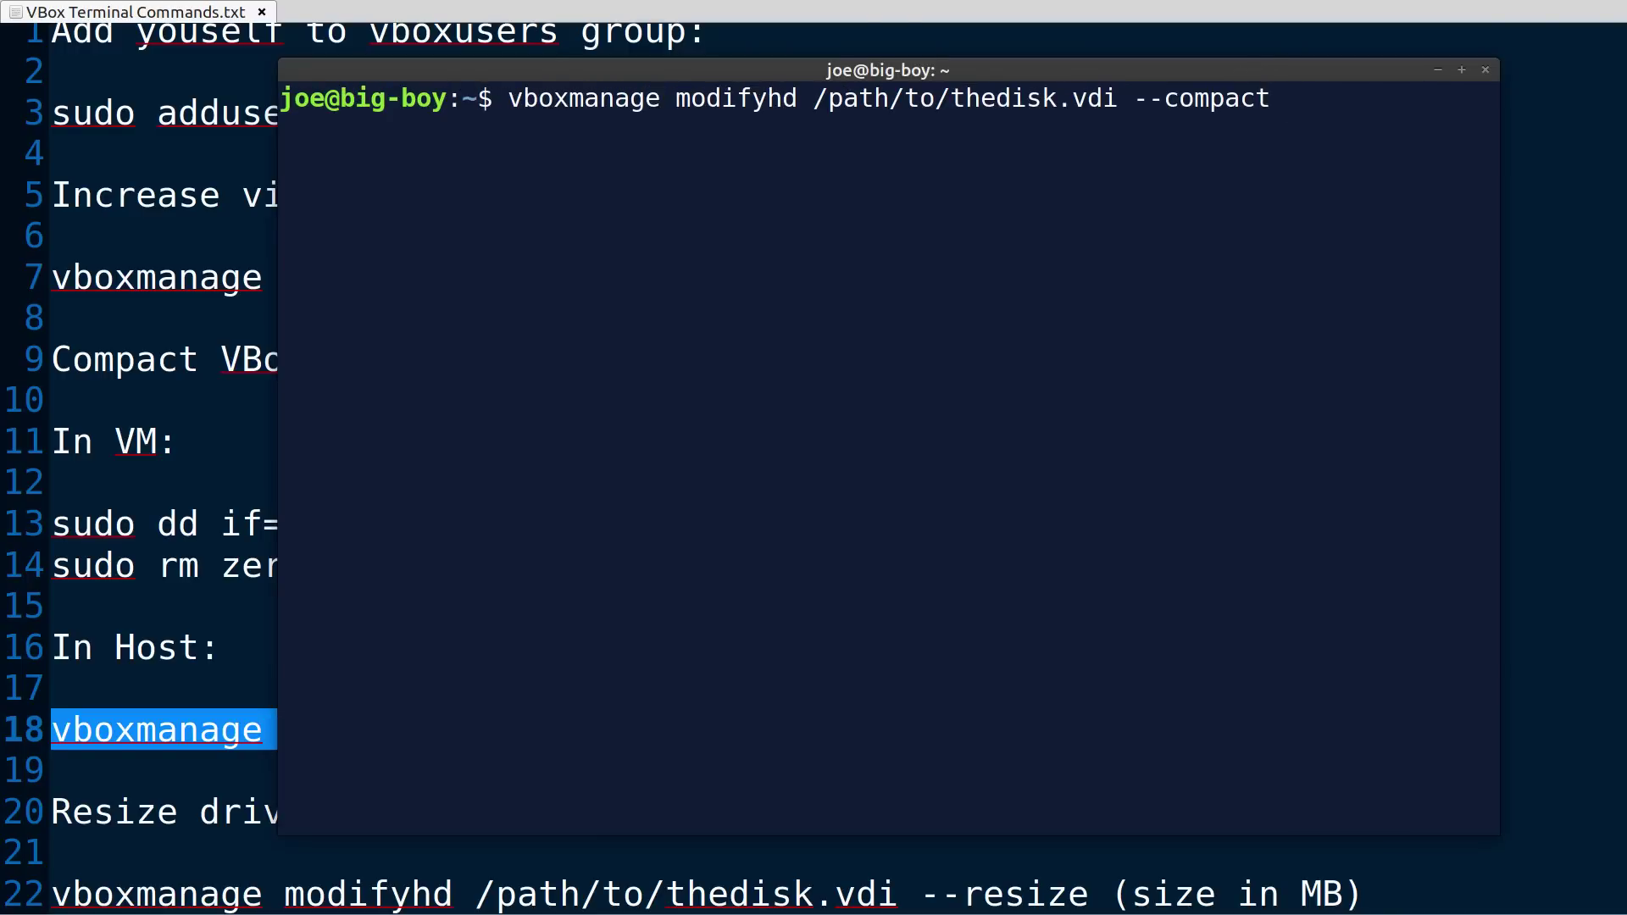
pyautogui.hotkey('ctrl', '+')
pyautogui.hotkey('ctrl', '+')
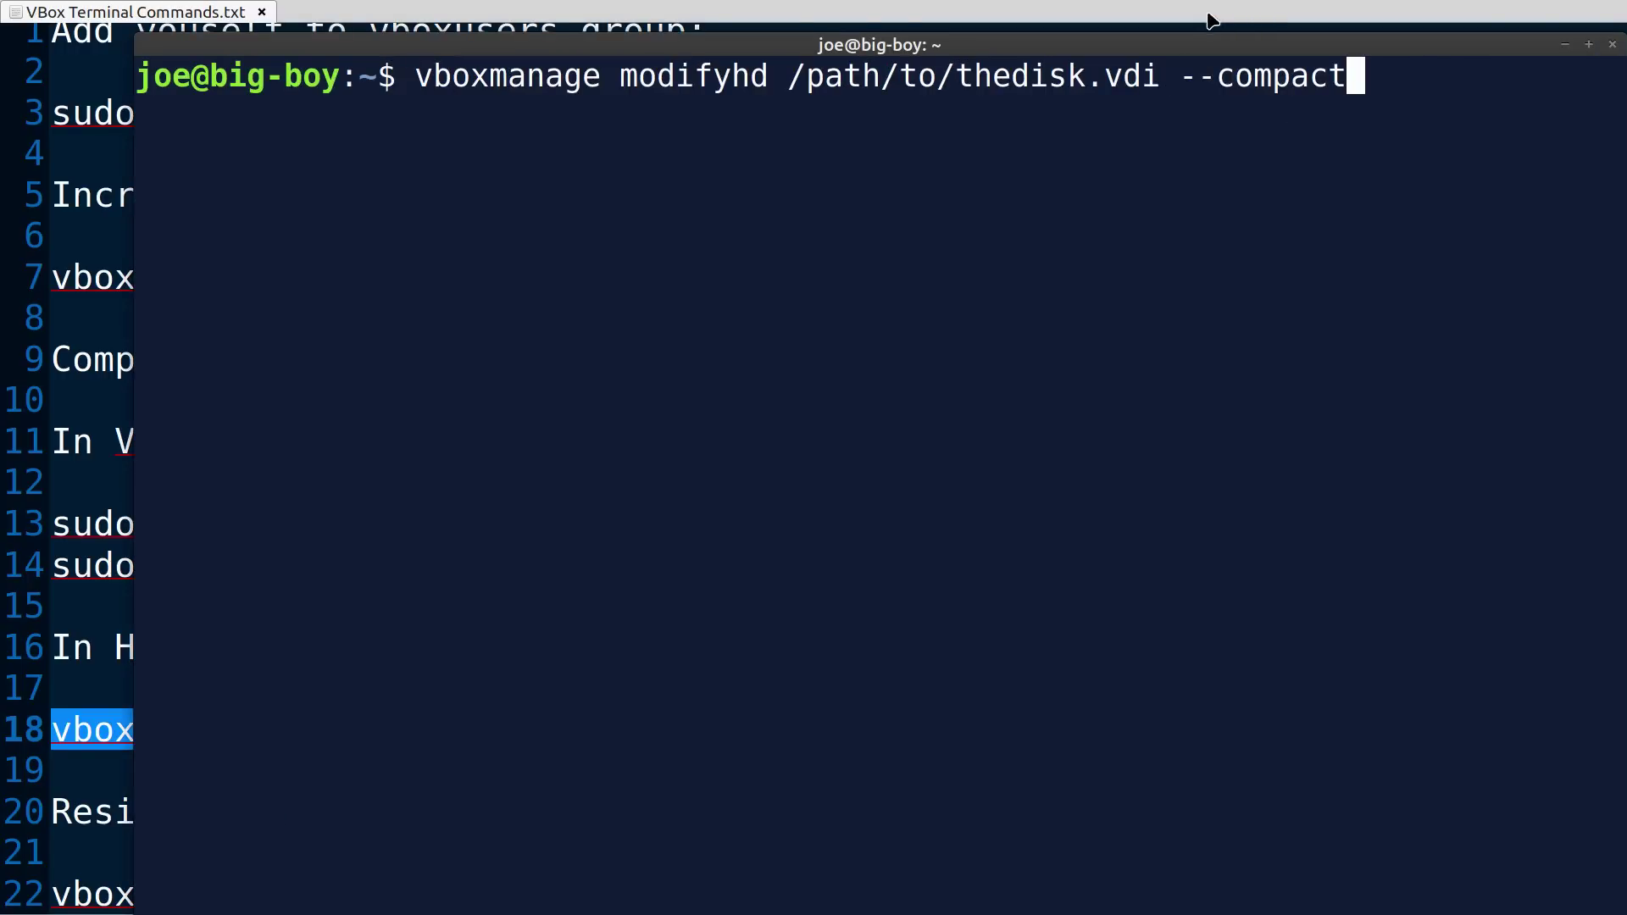
pyautogui.moveTo(1186, 44); pyautogui.dragTo(925, 44)
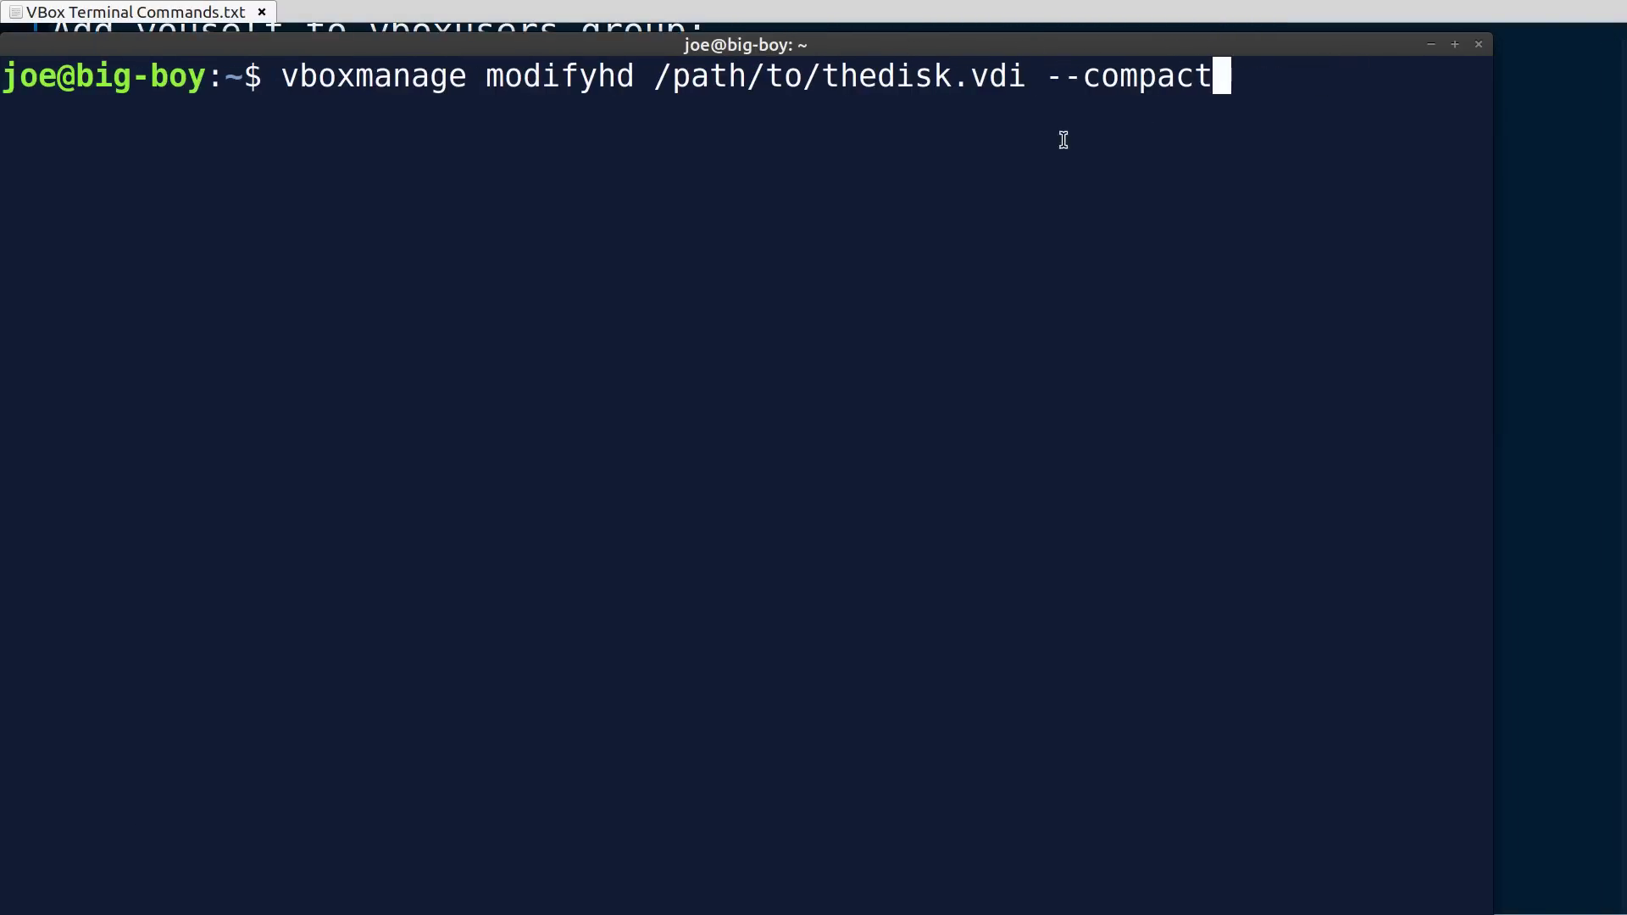
# Step: Replace the placeholder path with VirtualBox VMs/Ubuntu MATE/Ubuntu MATE.vdi and run the compaction
pyautogui.press('Left')
pyautogui.press('Left')
pyautogui.press('Left')
pyautogui.press('Left')
pyautogui.press('Left')
pyautogui.press('Left')
pyautogui.press('Left')
pyautogui.press('Left')
pyautogui.press('Left')
pyautogui.press('Left')
pyautogui.press('Left')
pyautogui.press('Left')
pyautogui.press('Left')
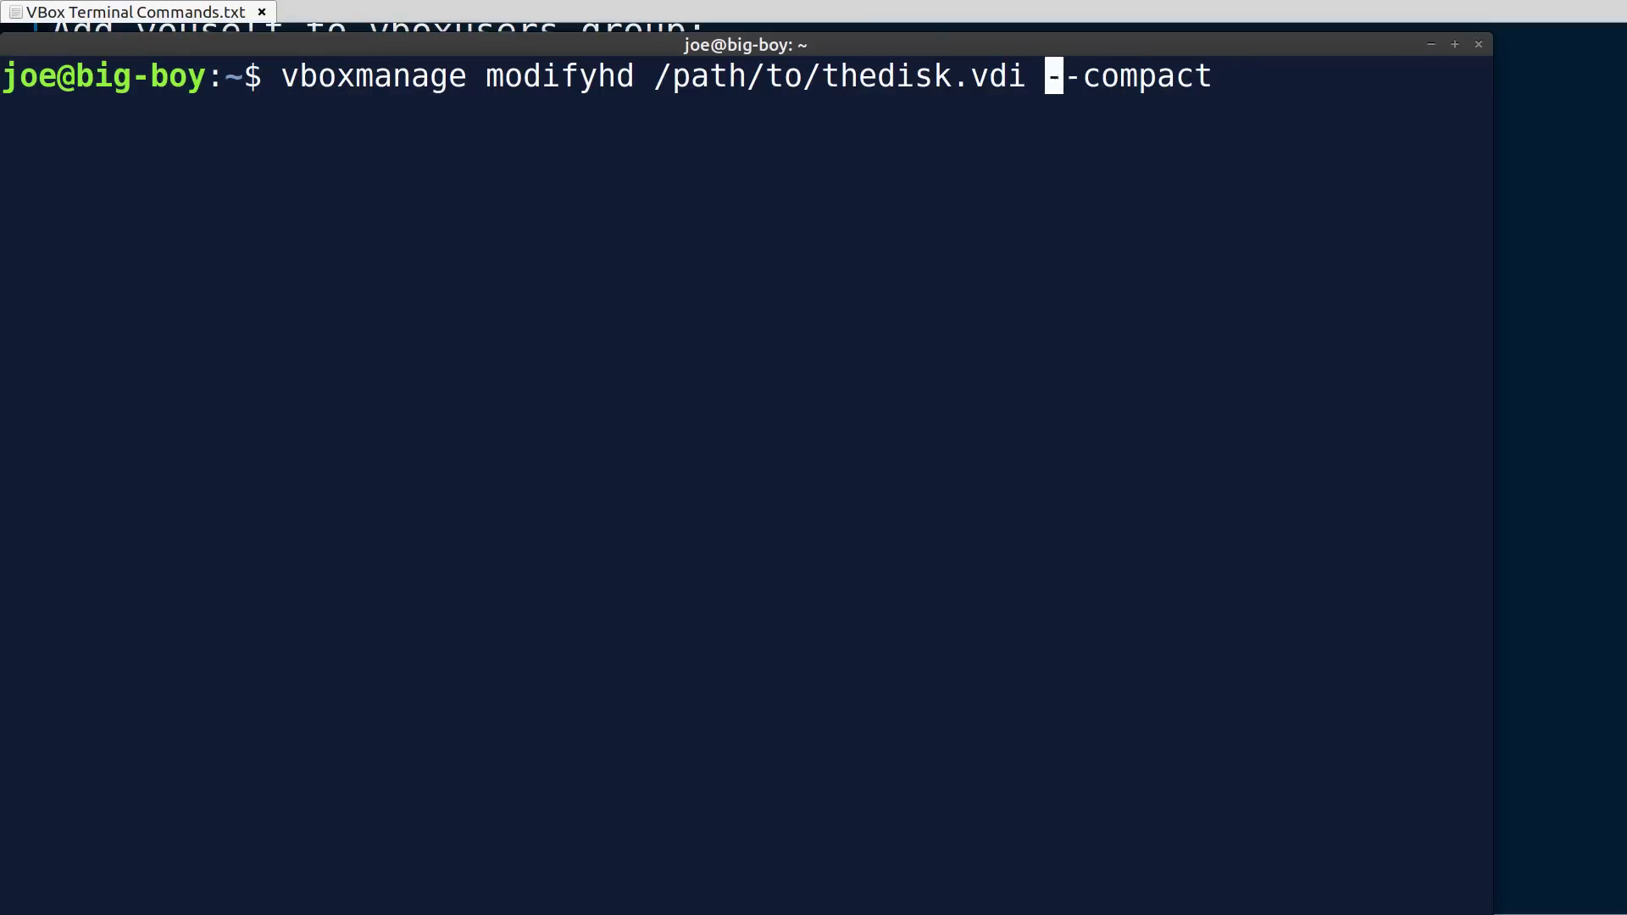
pyautogui.press('Right')
pyautogui.press('Right')
pyautogui.press('Left')
pyautogui.press('Left')
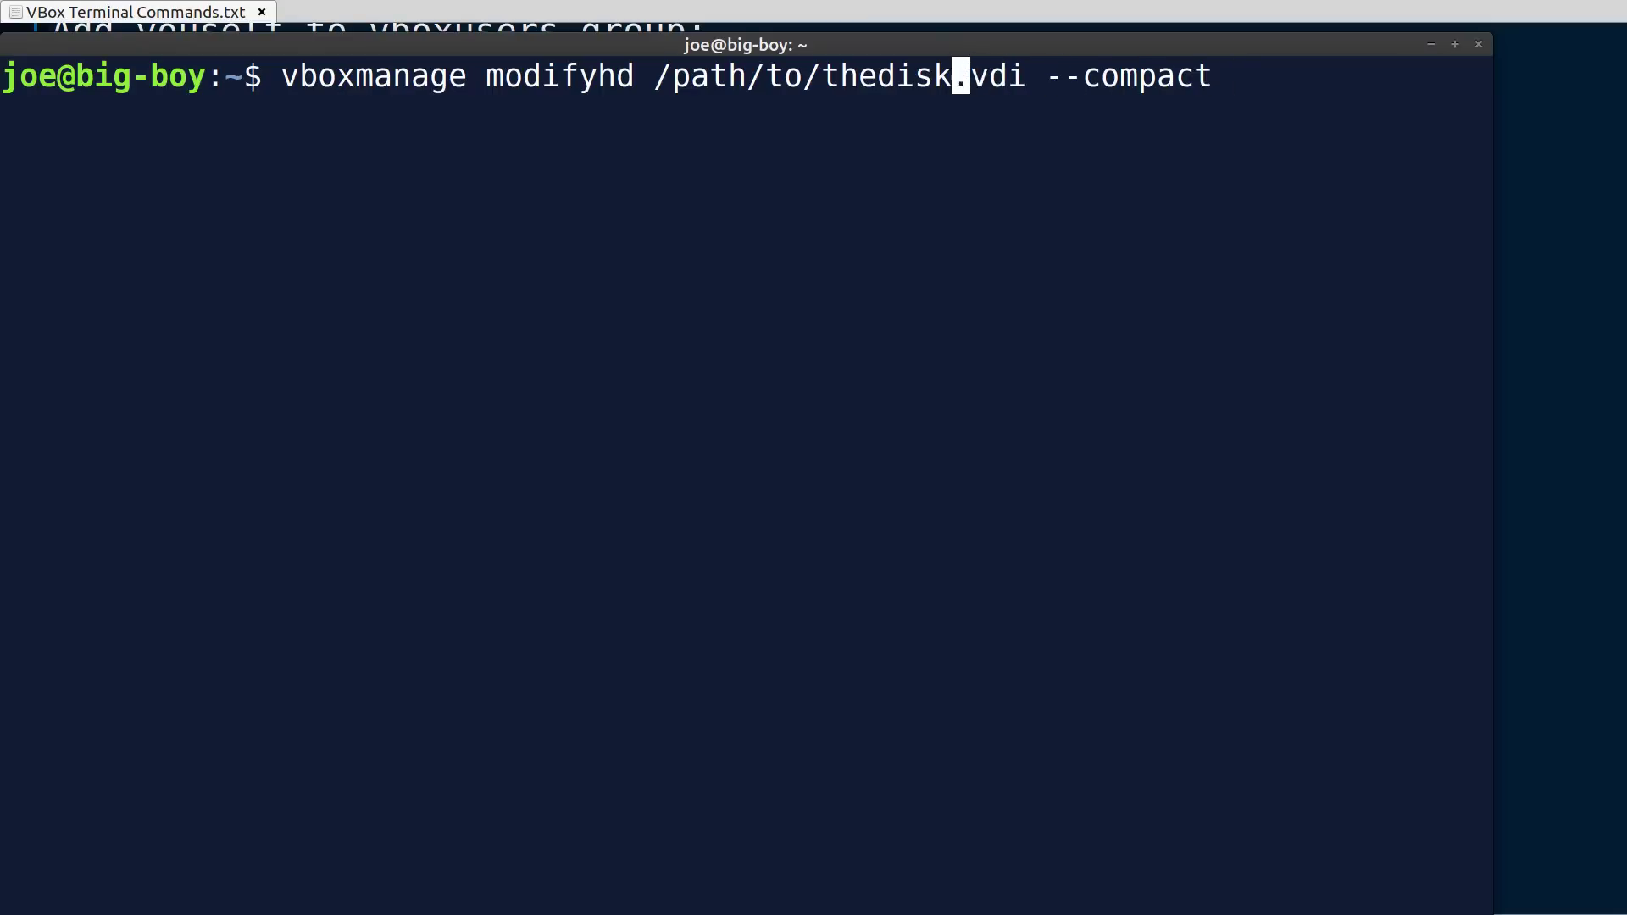
pyautogui.press('Right')
pyautogui.press('Right')
pyautogui.press('Right')
pyautogui.press('Right')
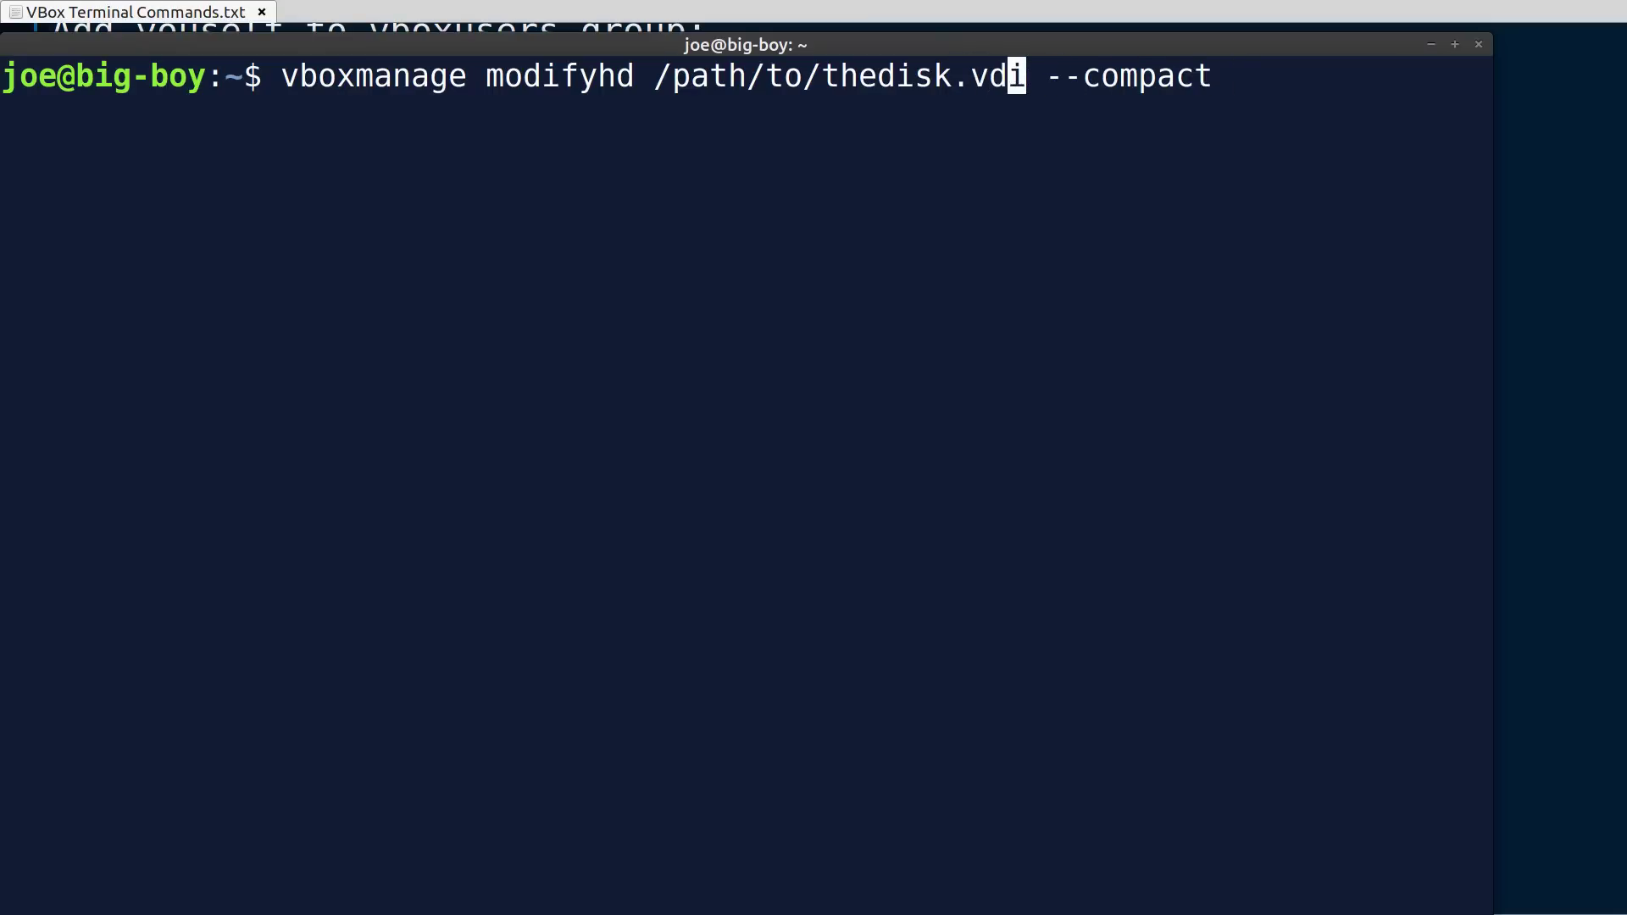
pyautogui.press('BackSpace')
pyautogui.press('BackSpace')
pyautogui.press('BackSpace')
pyautogui.press('BackSpace')
pyautogui.press('BackSpace')
pyautogui.press('BackSpace')
pyautogui.press('BackSpace')
pyautogui.press('BackSpace')
pyautogui.press('BackSpace')
pyautogui.press('BackSpace')
pyautogui.press('BackSpace')
pyautogui.press('BackSpace')
pyautogui.press('BackSpace')
pyautogui.press('BackSpace')
pyautogui.press('BackSpace')
pyautogui.press('BackSpace')
pyautogui.press('BackSpace')
pyautogui.press('BackSpace')
pyautogui.press('BackSpace')
pyautogui.press('BackSpace')
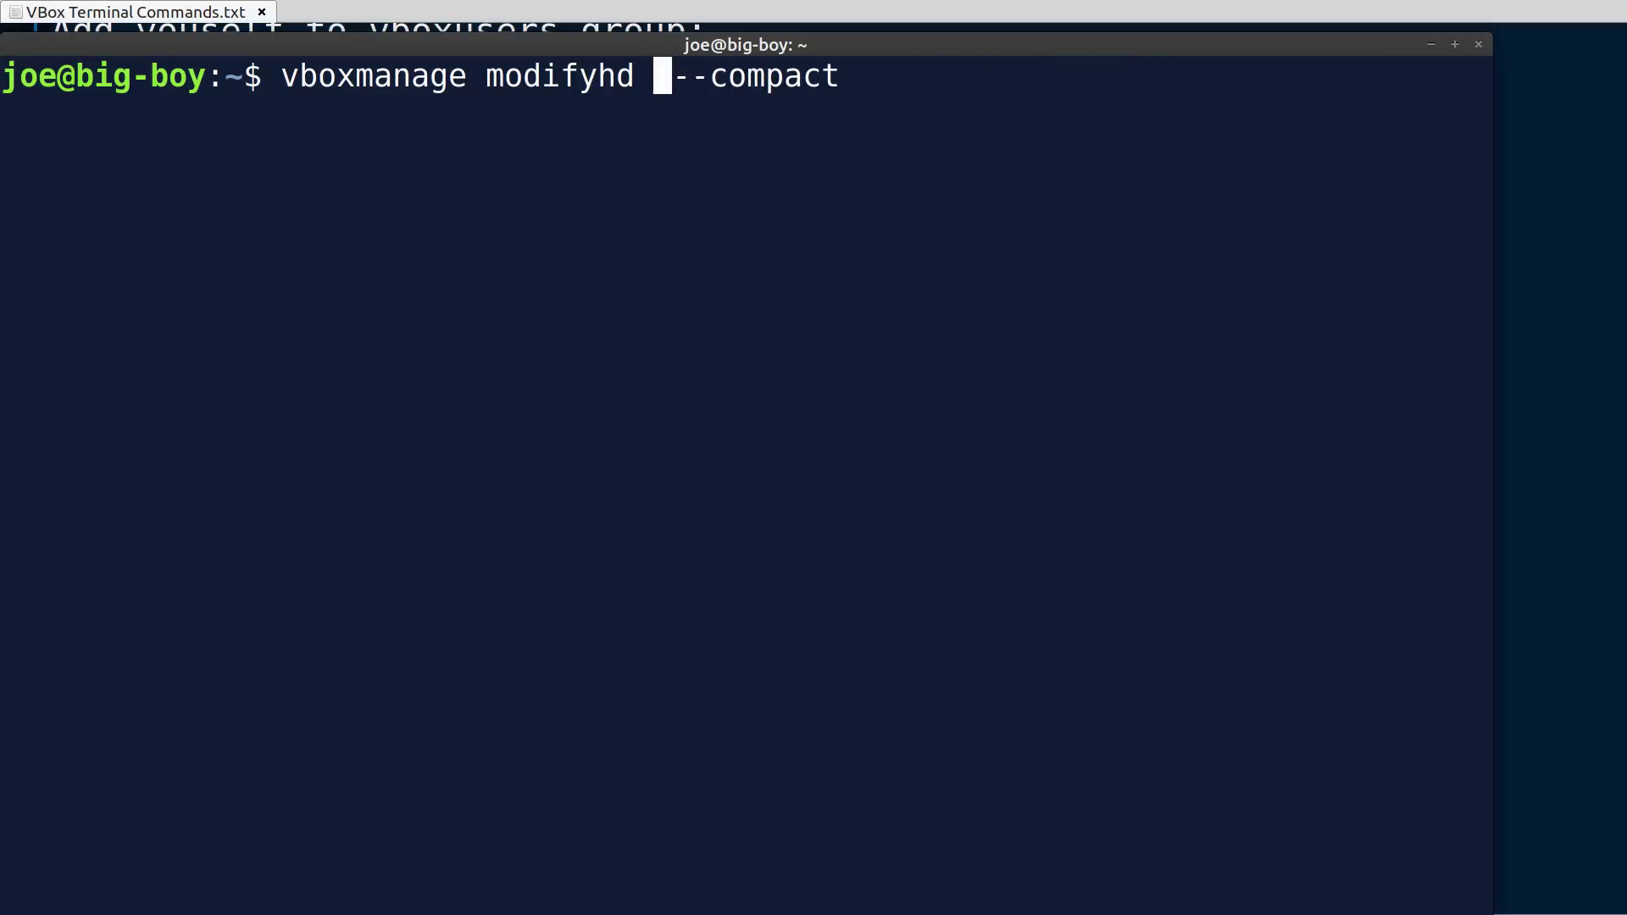
pyautogui.write('V')
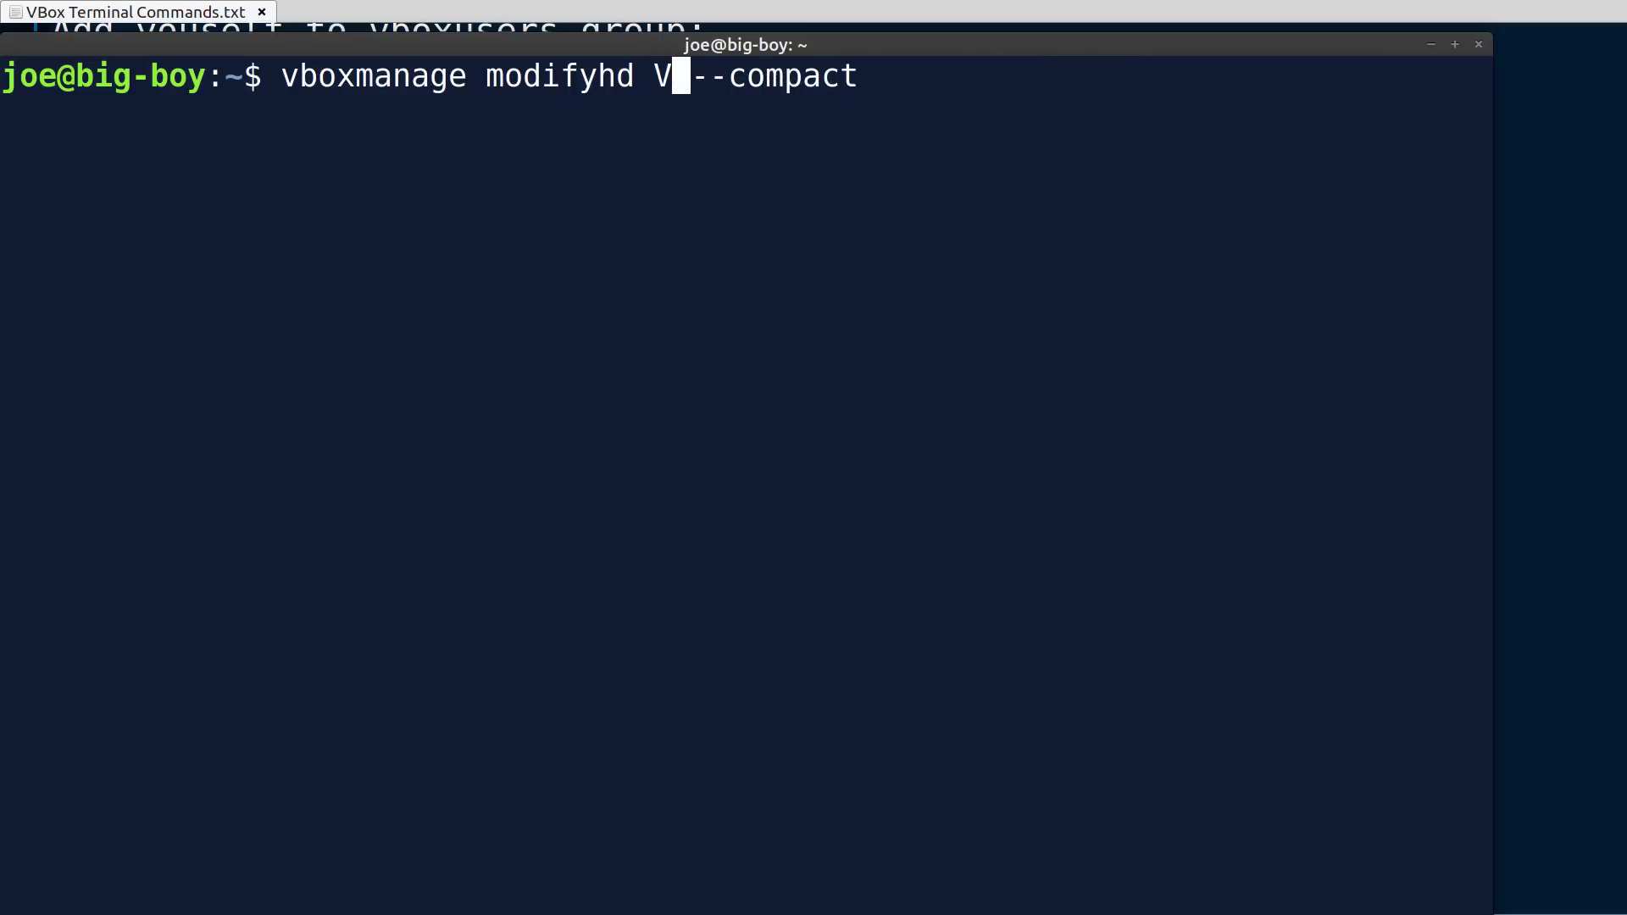
pyautogui.write('M')
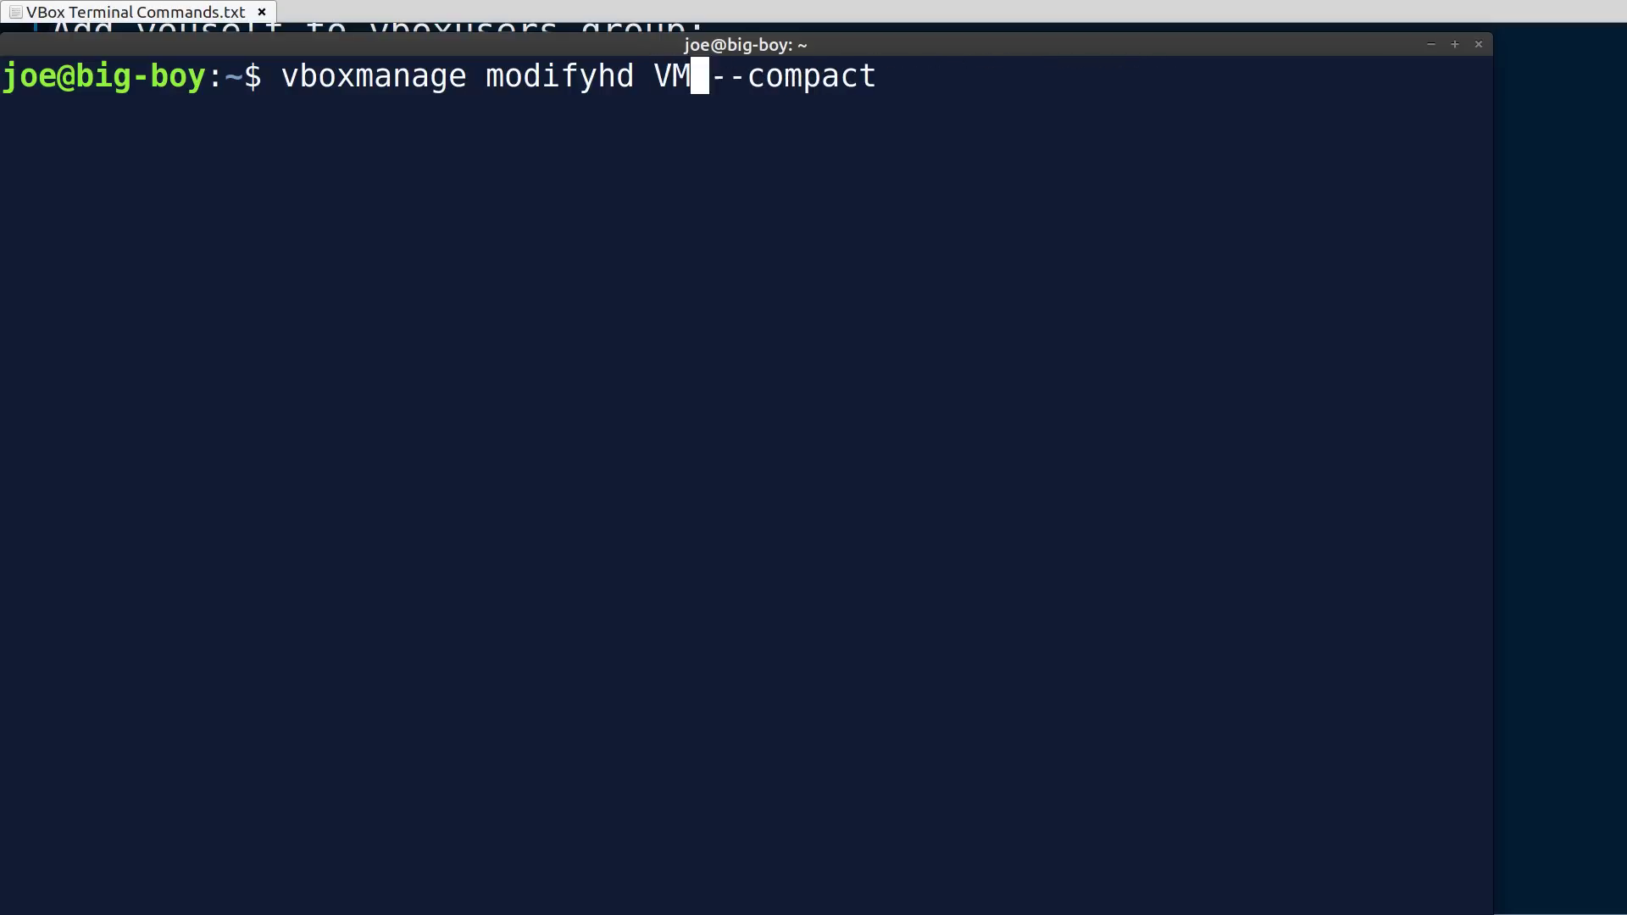
pyautogui.press('BackSpace')
pyautogui.write('ir')
pyautogui.press('Tab')
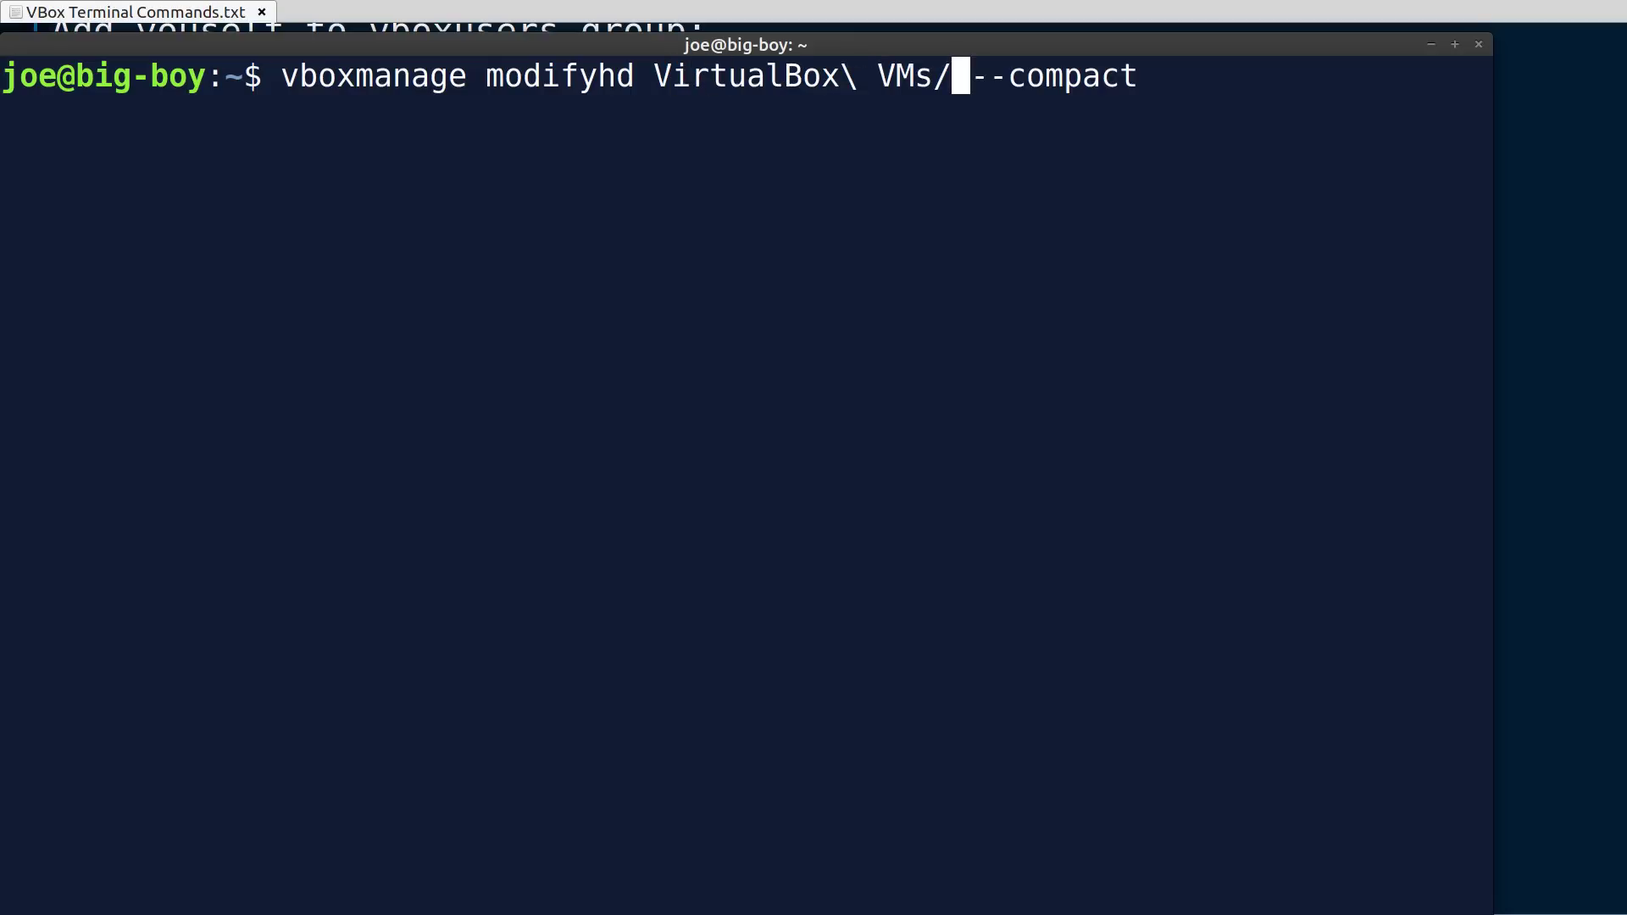
pyautogui.write('Ubu')
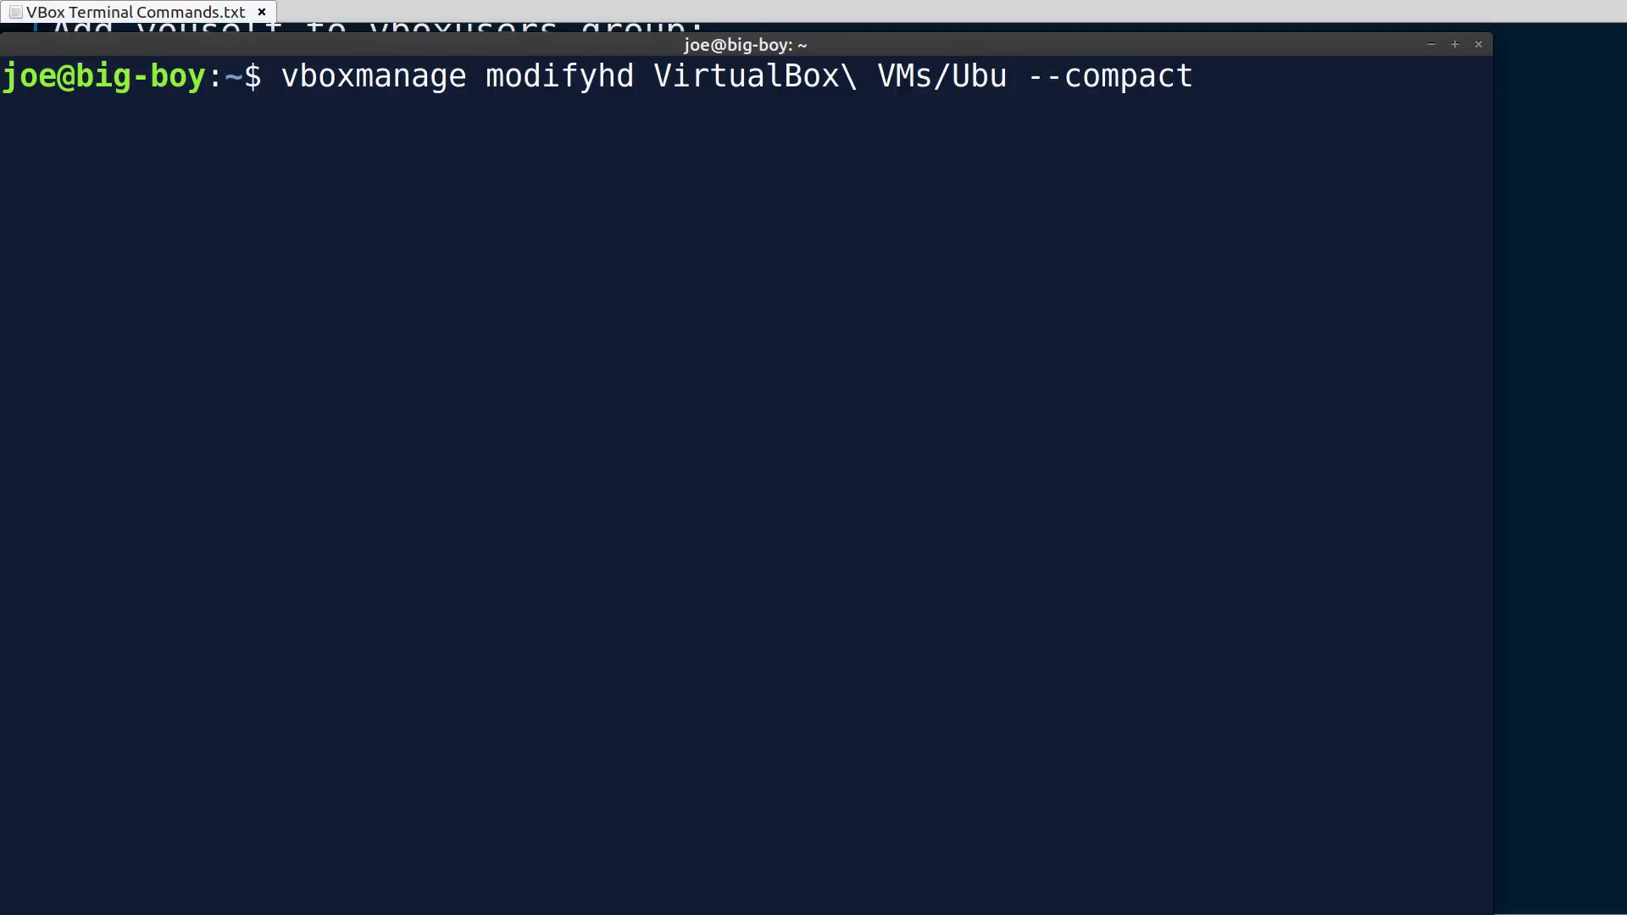
pyautogui.press('Tab')
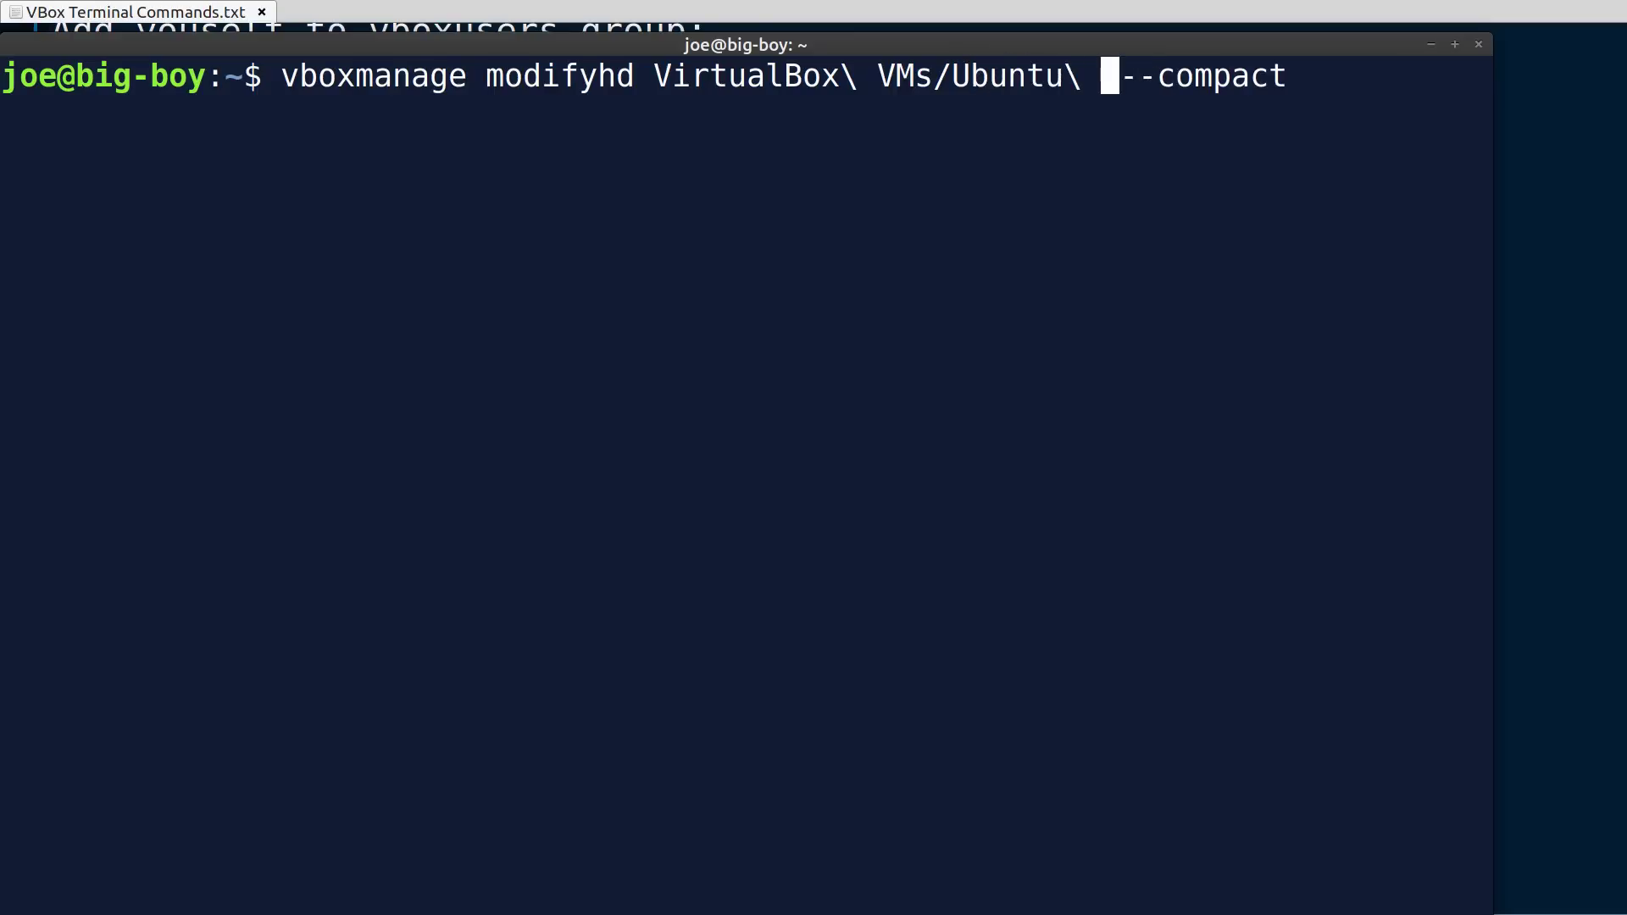
pyautogui.write('M')
pyautogui.press('Tab')
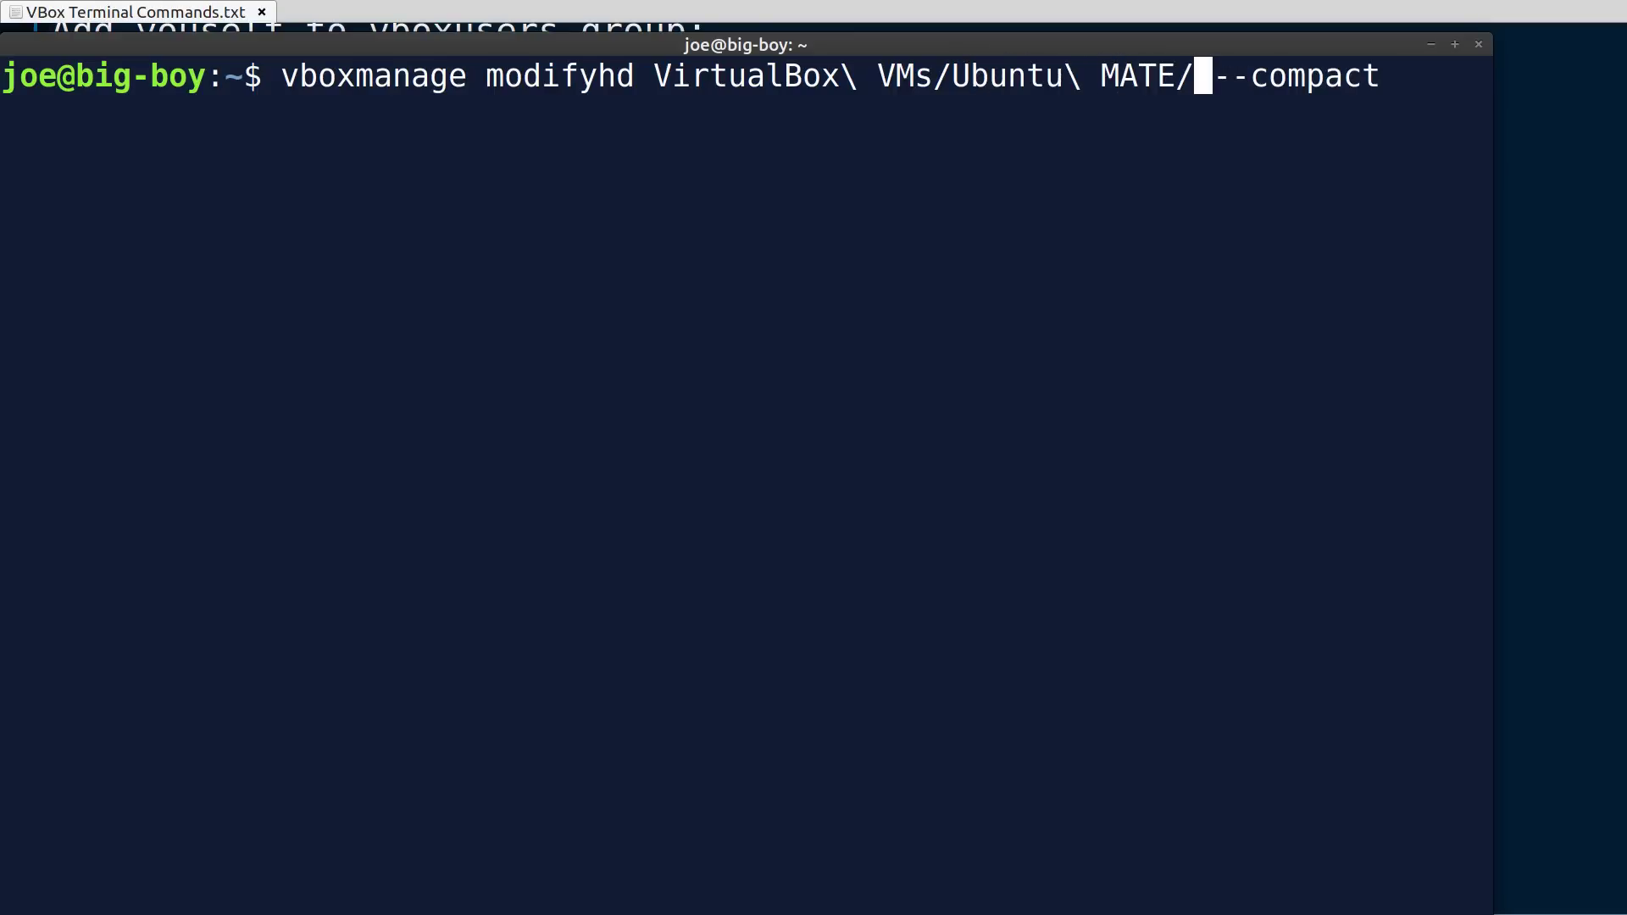
pyautogui.write('Ub')
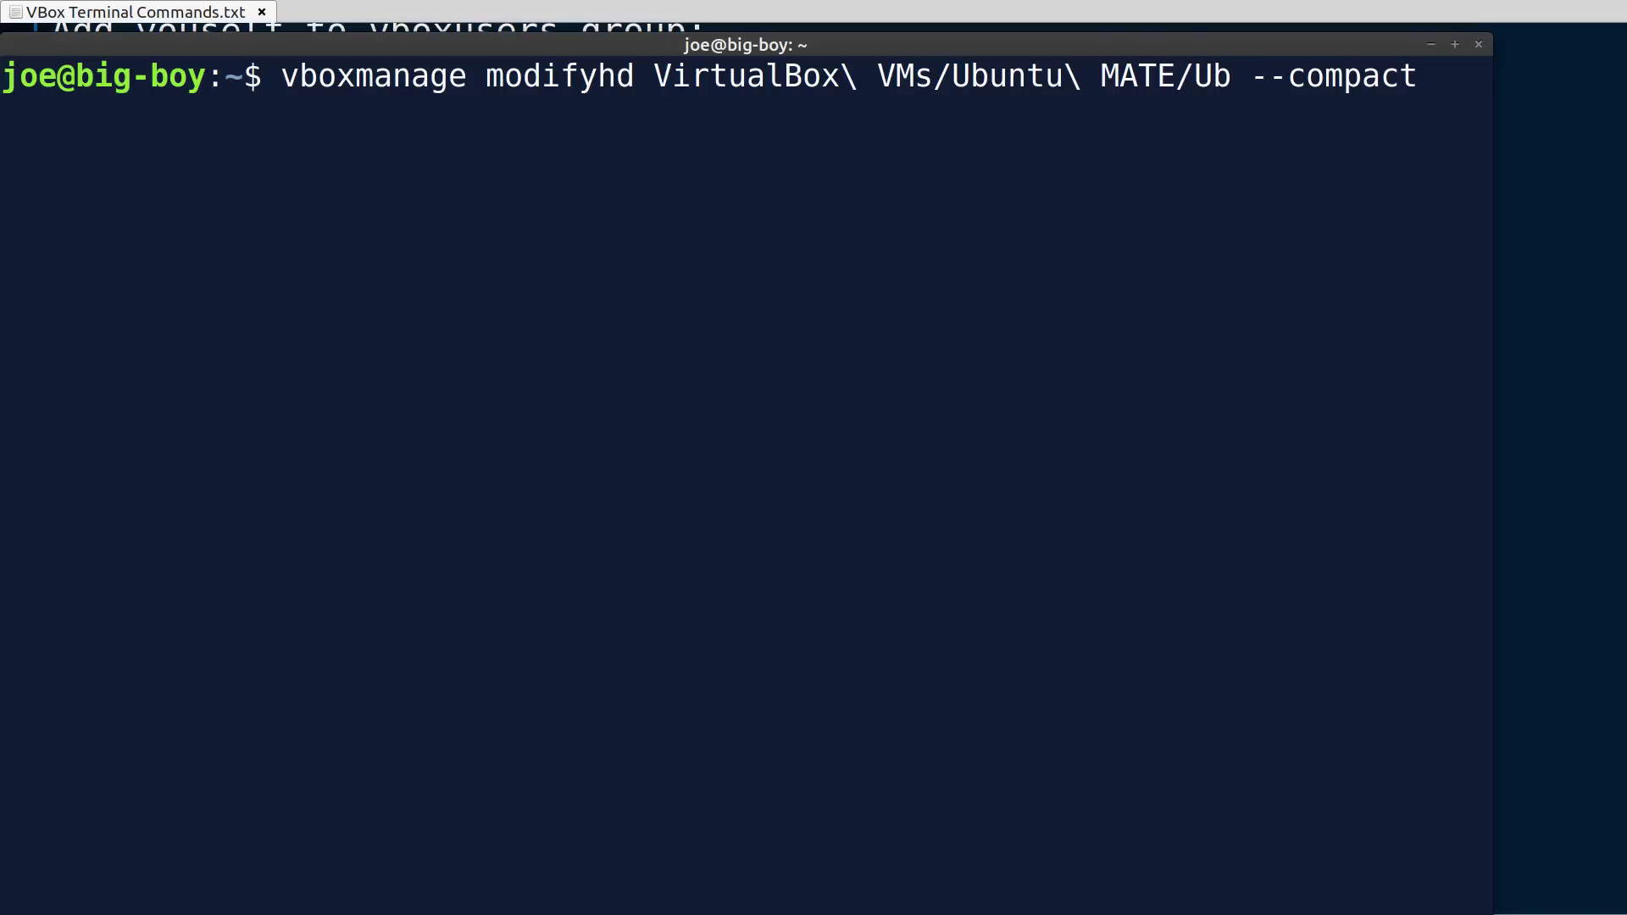
pyautogui.press('Tab')
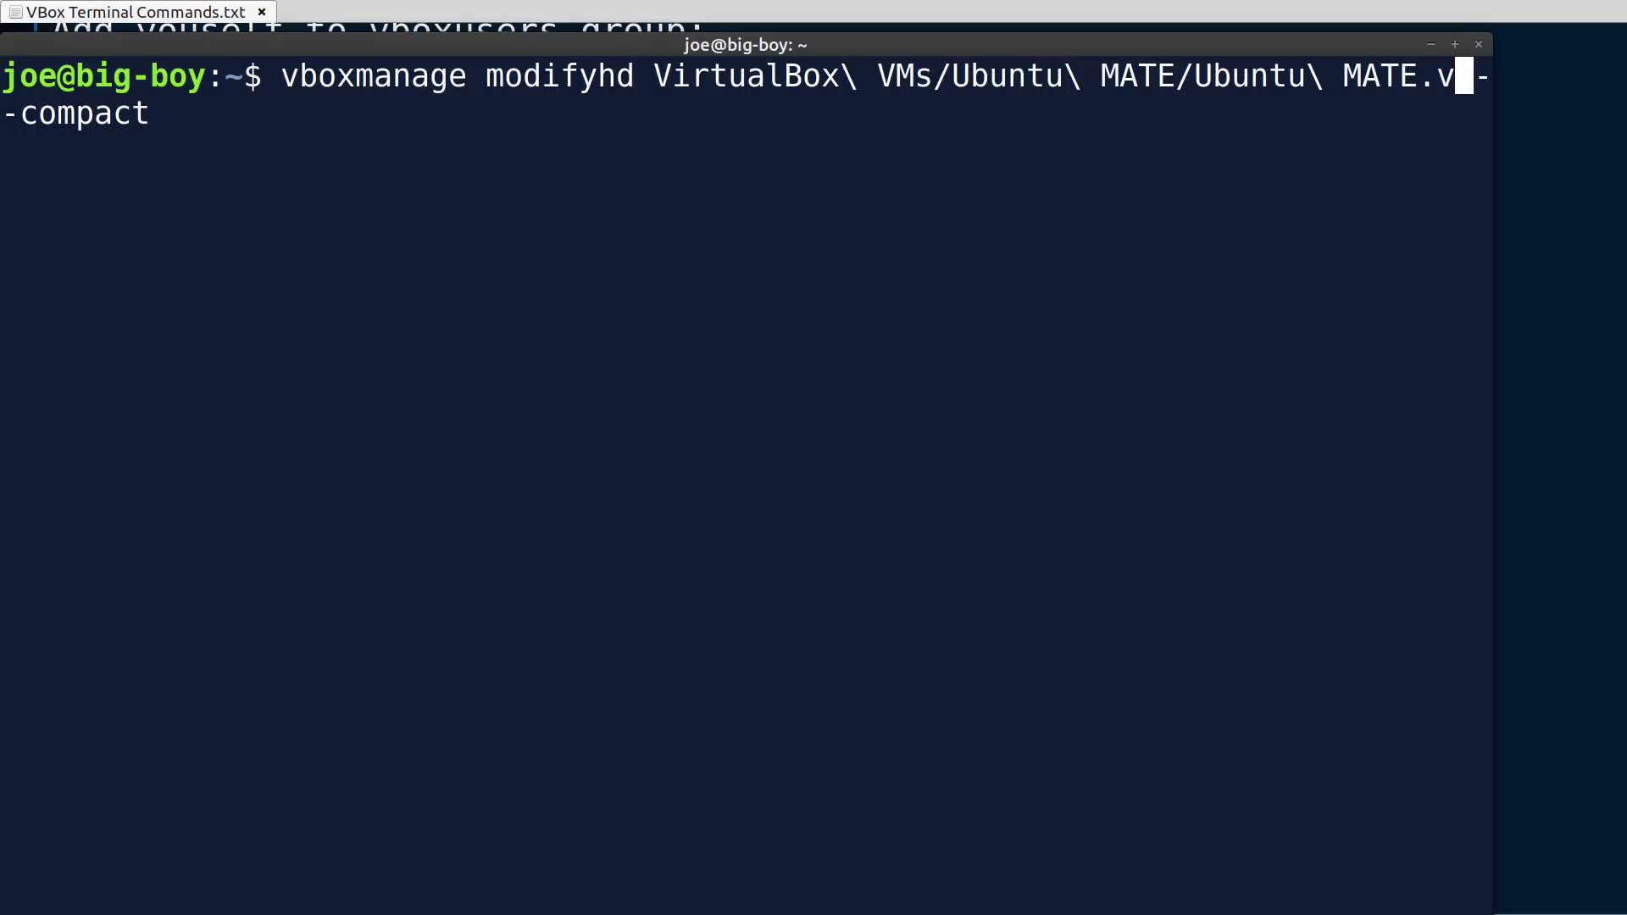
pyautogui.write('di')
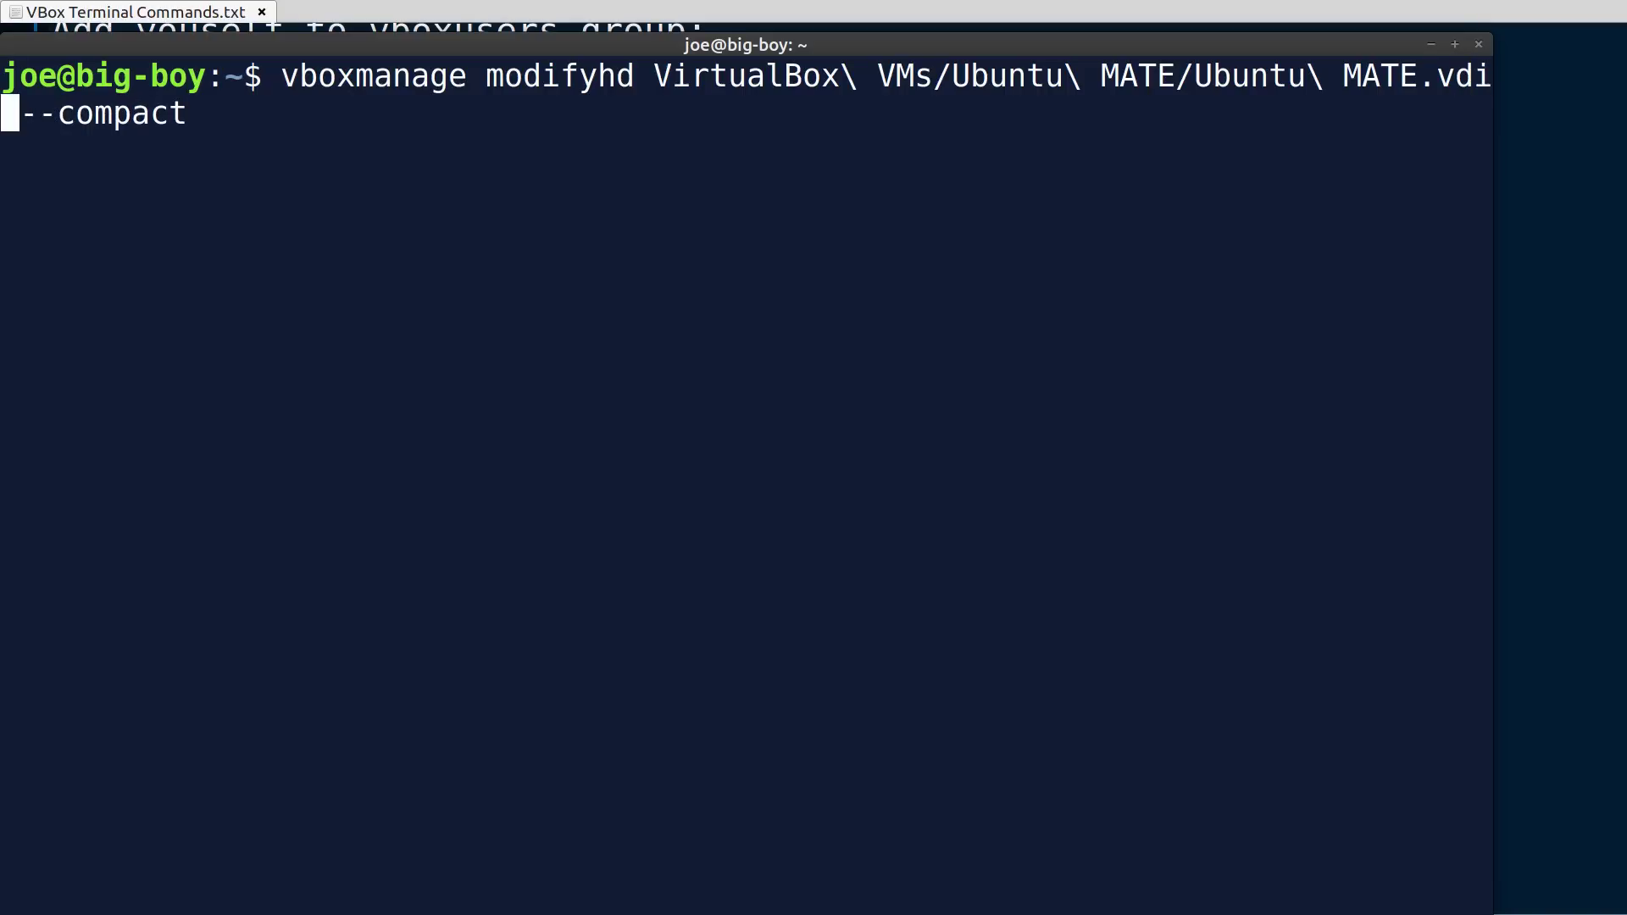
pyautogui.press('Return')
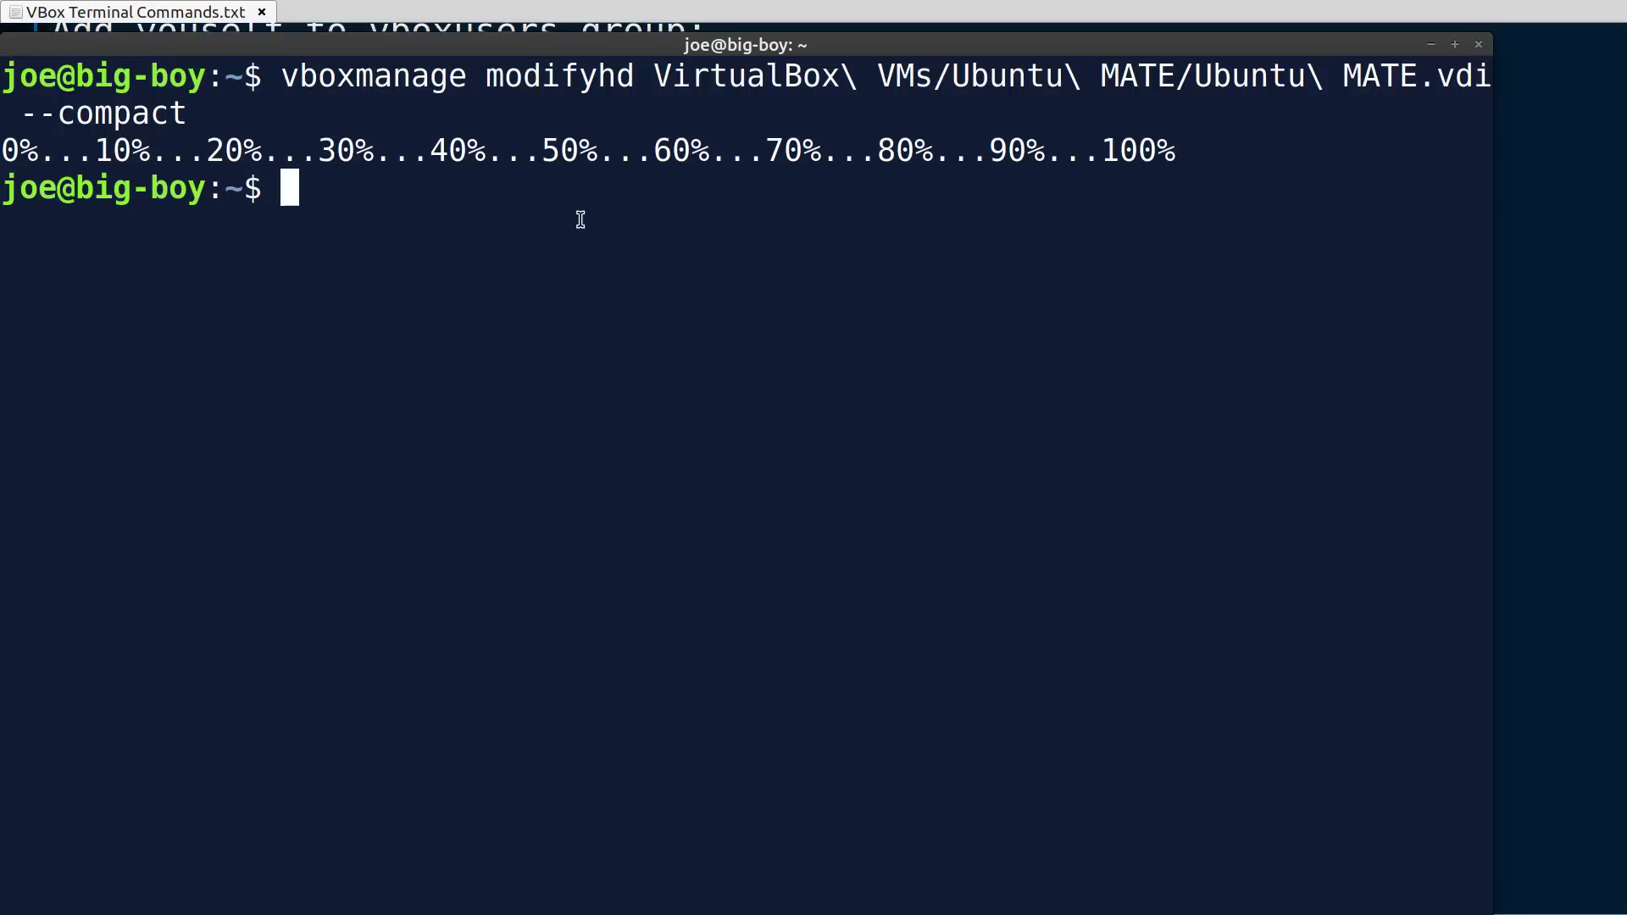
# Step: After compaction reaches 100%, bring up the Mint application menu with the Super key
pyautogui.press('super')
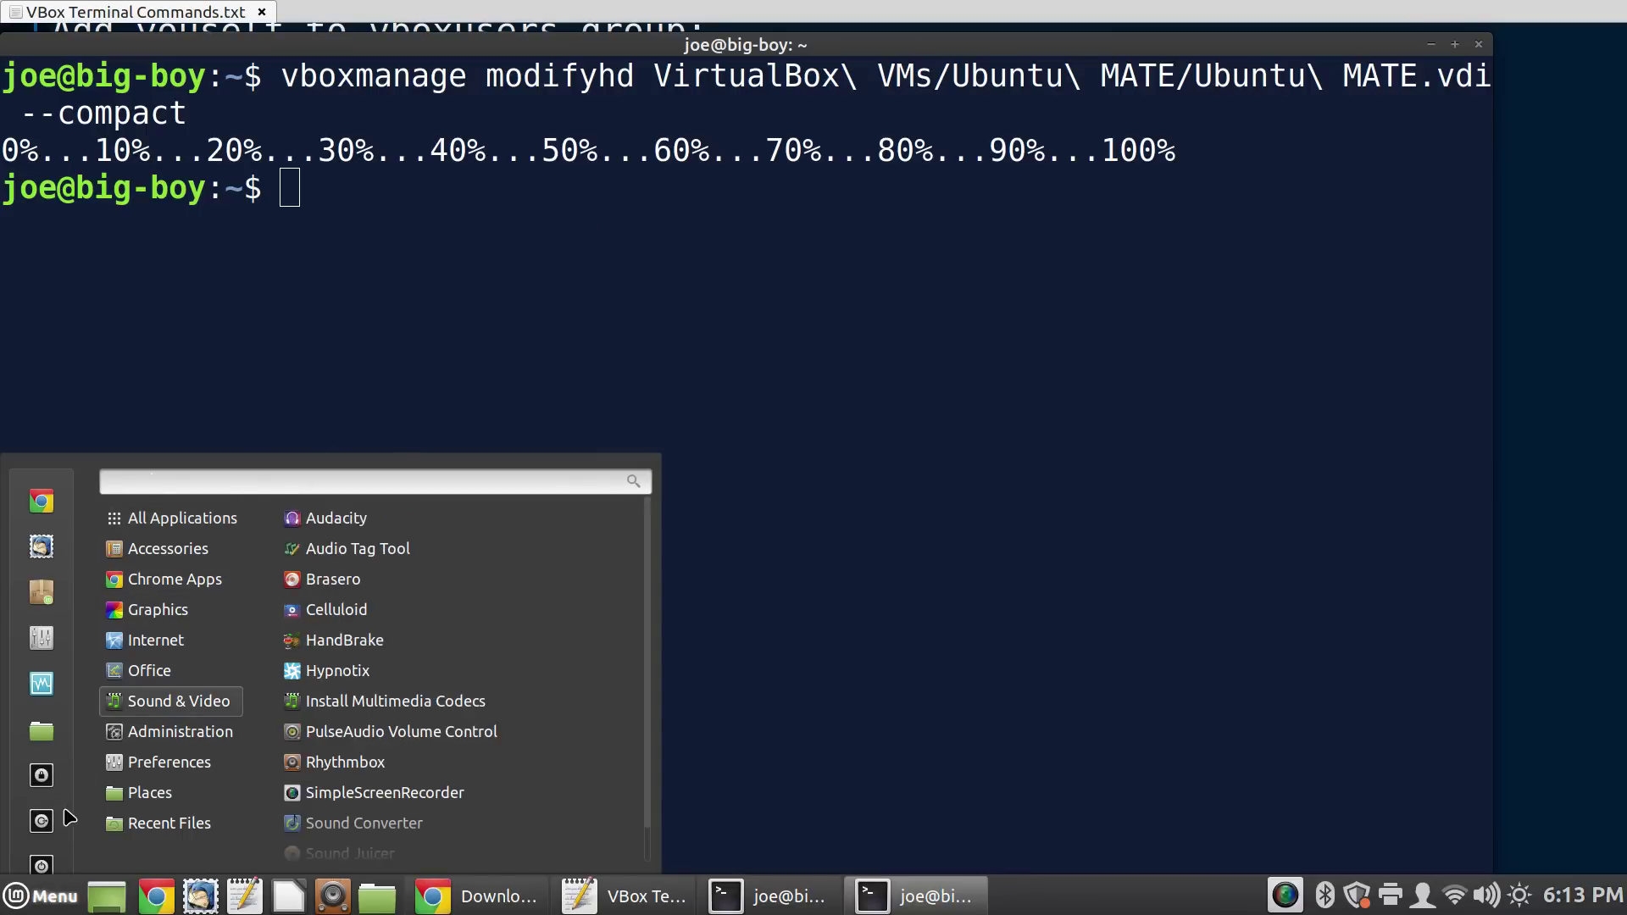
# Step: Open the home folder in Nemo and navigate into VirtualBox VMs/Ubuntu 22.04
pyautogui.click(42, 734)
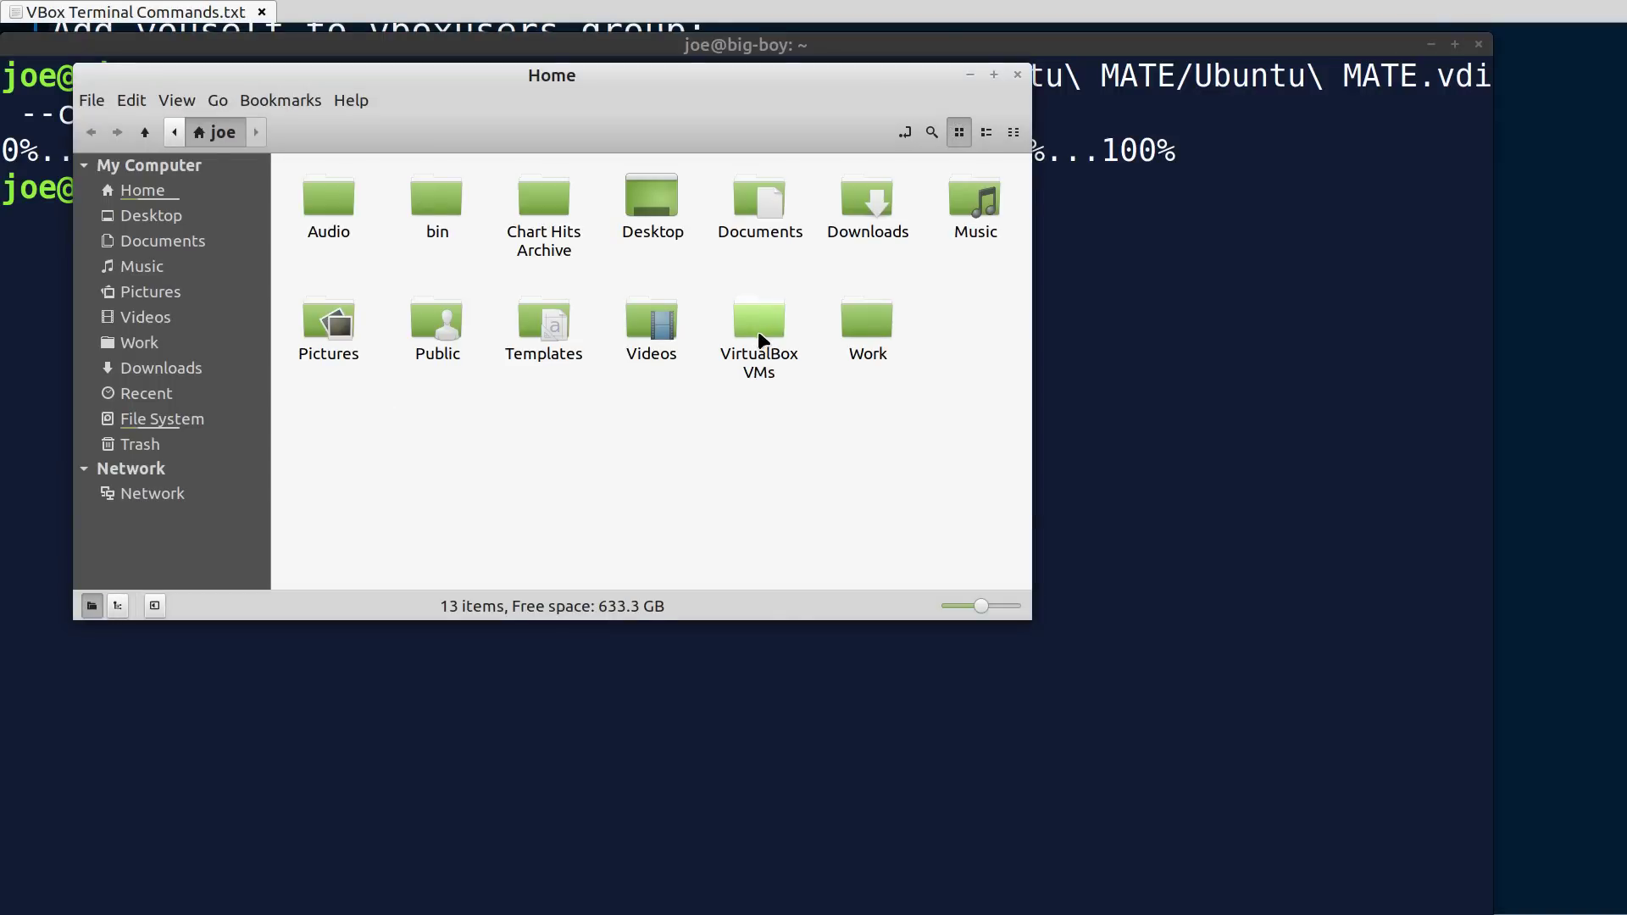
pyautogui.doubleClick(757, 329)
pyautogui.moveTo(744, 80); pyautogui.dragTo(903, 216)
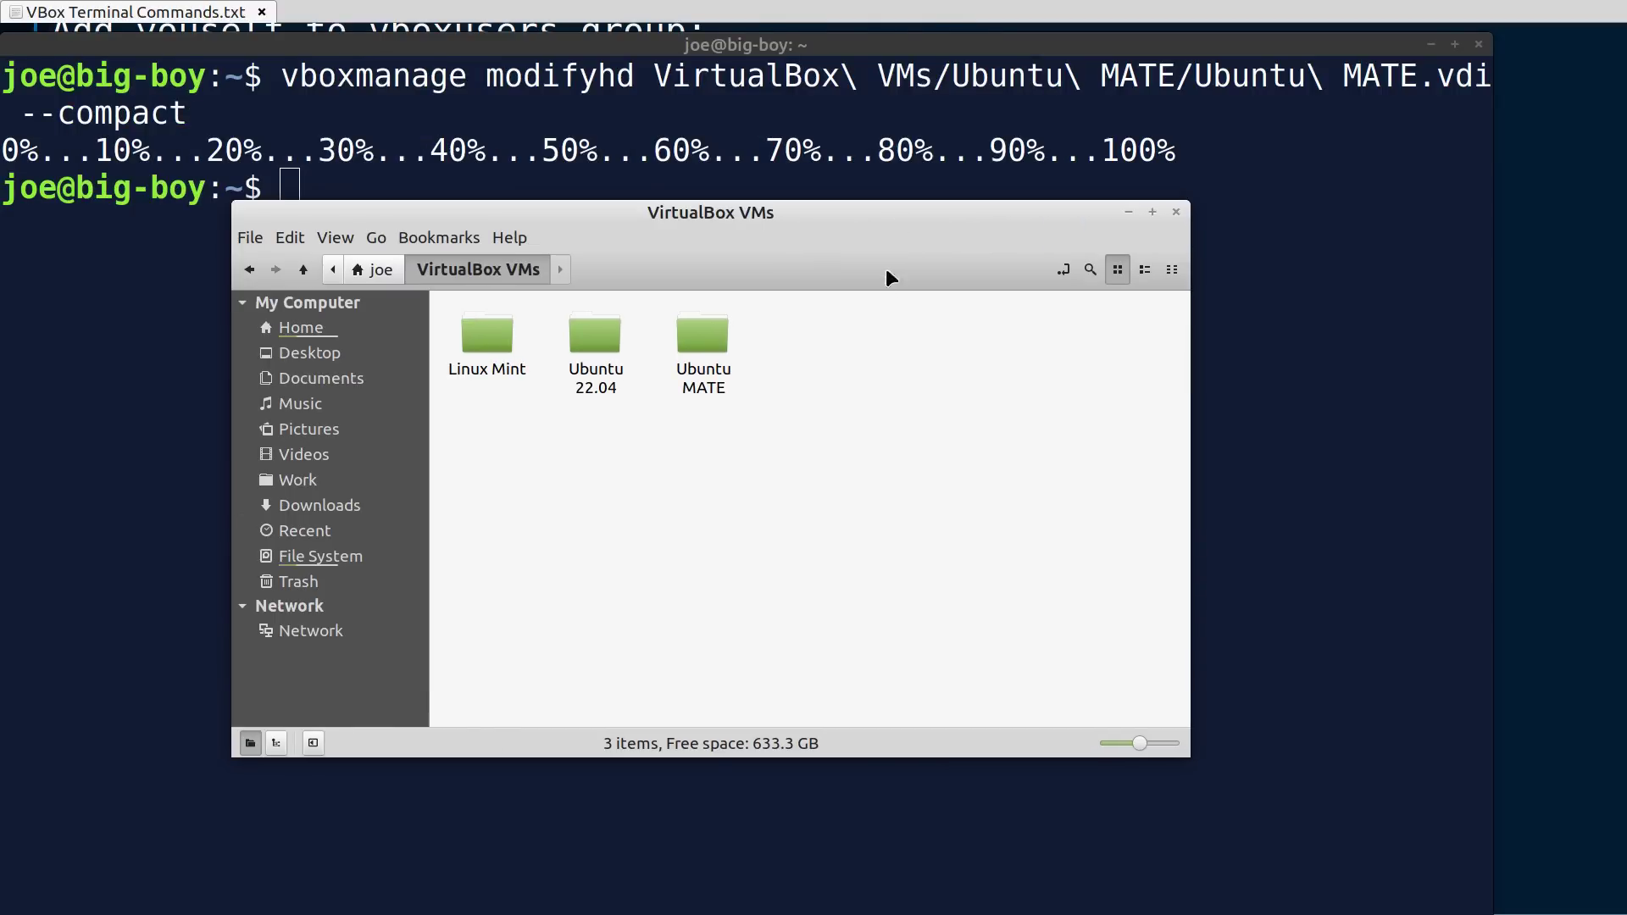
pyautogui.doubleClick(600, 334)
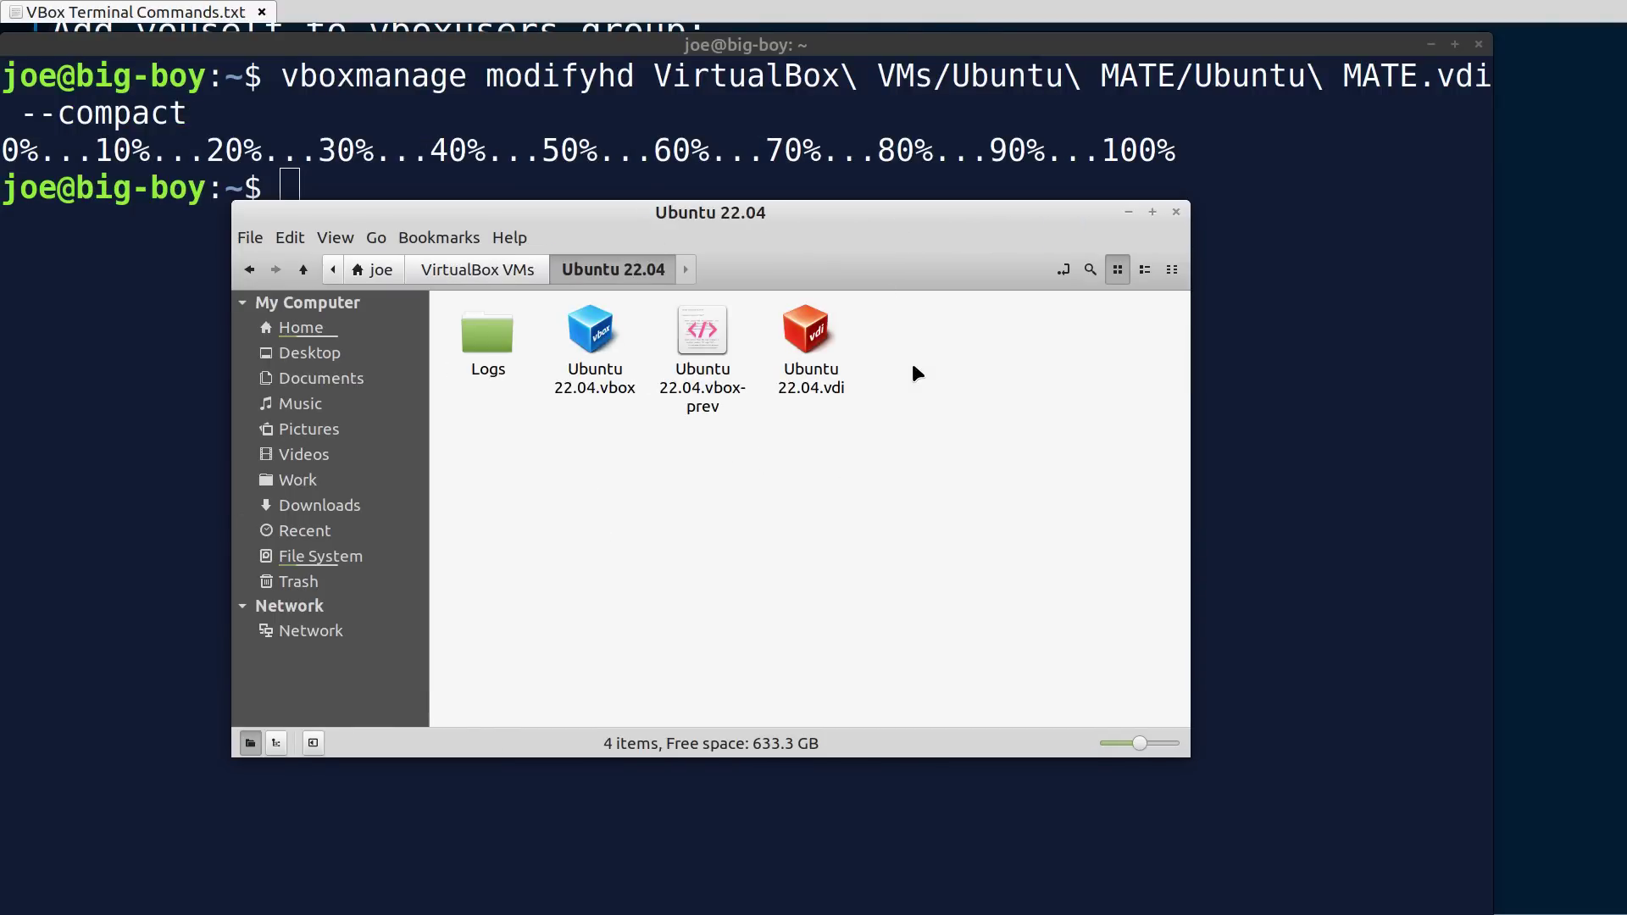
# Step: Check in Properties that Ubuntu 22.04.vdi is 11.6 GB, then close the dialog
pyautogui.rightClick(809, 353)
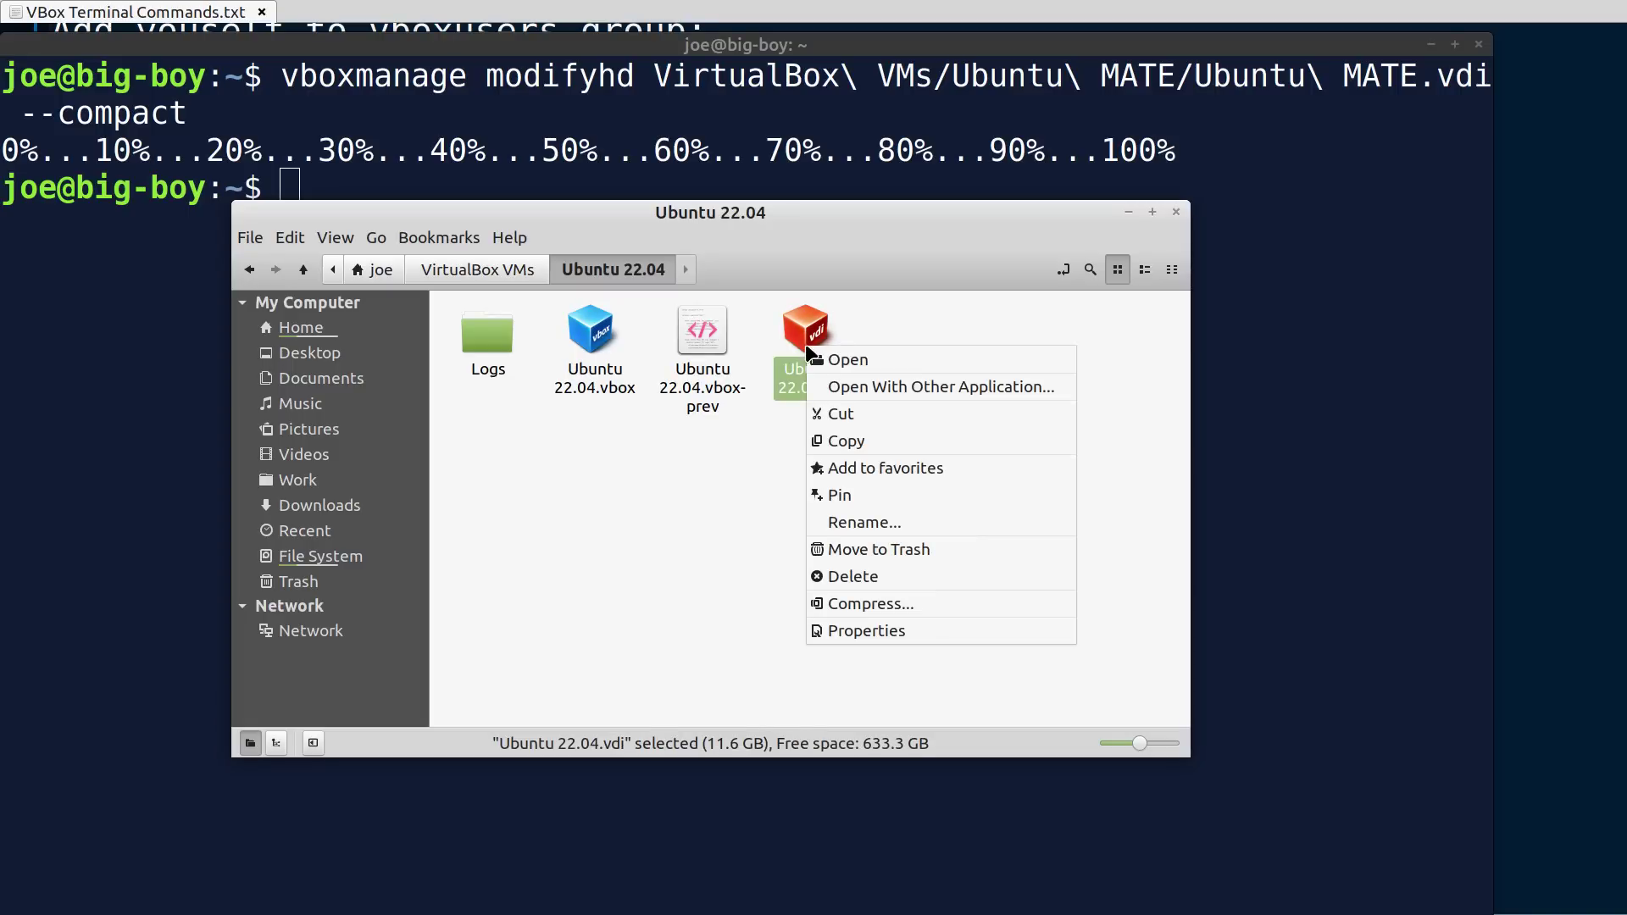
pyautogui.click(920, 628)
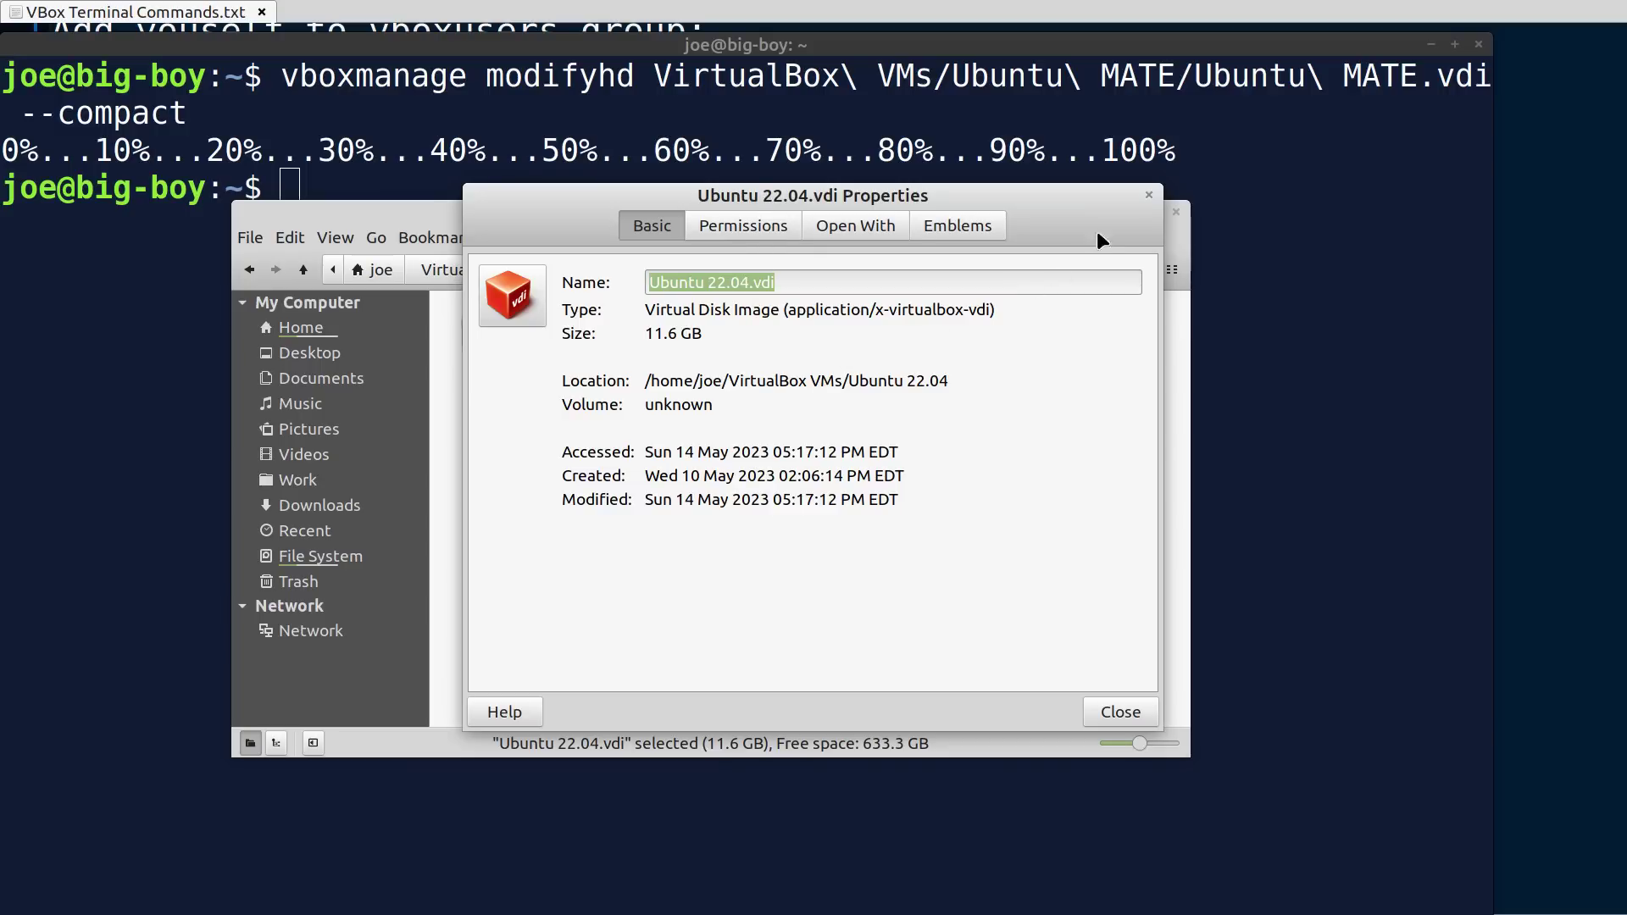
pyautogui.click(1148, 194)
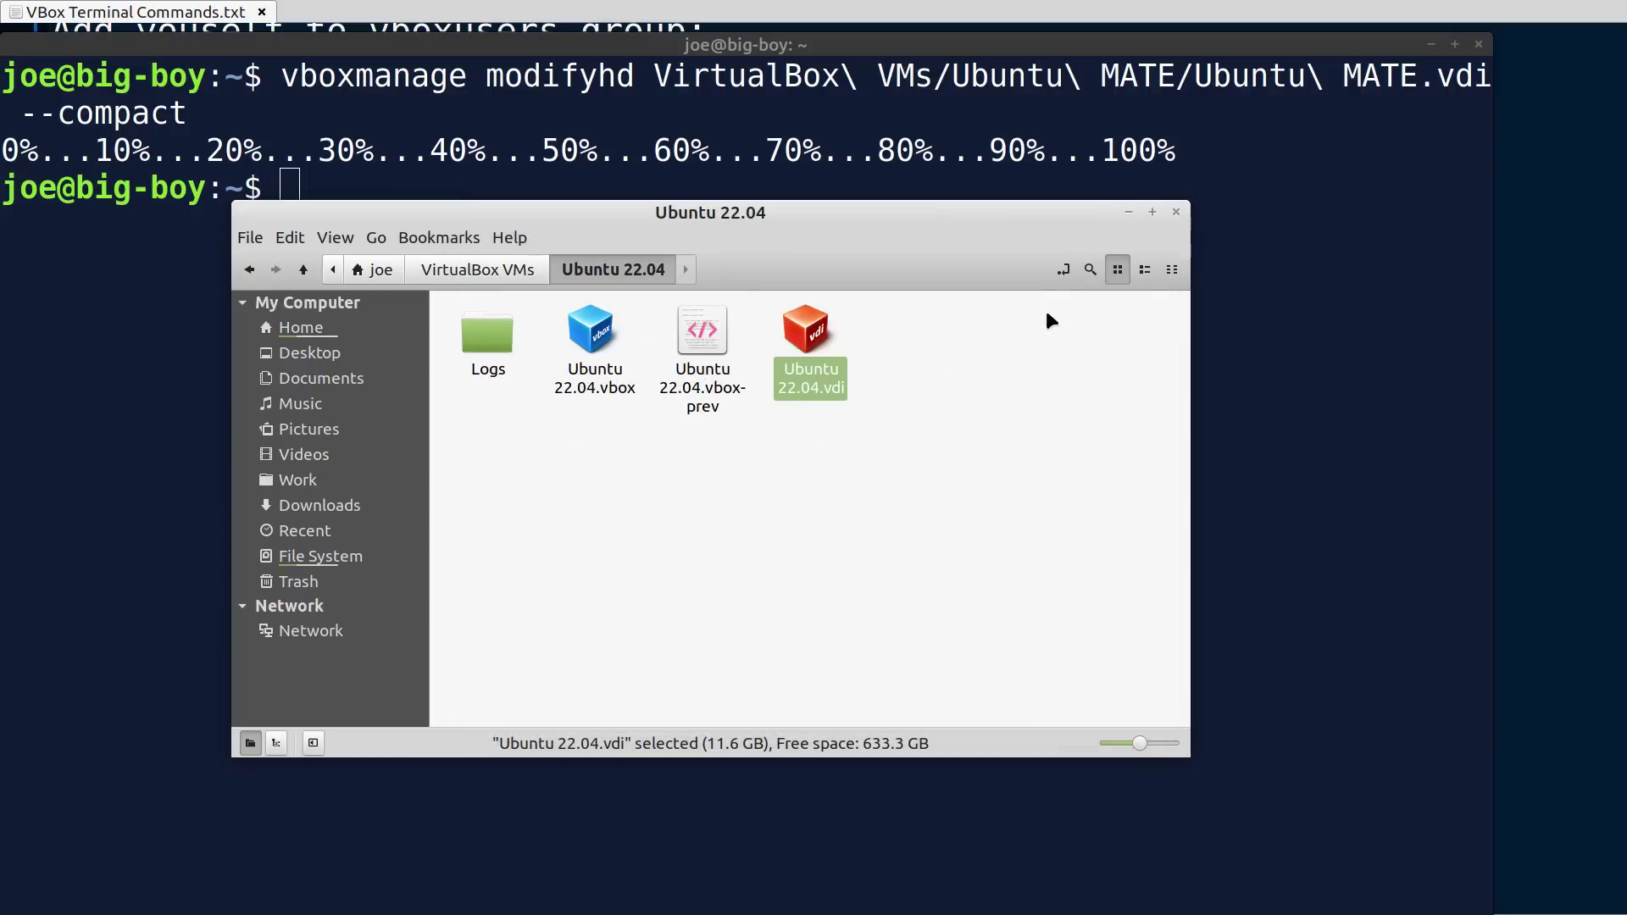
# Step: Rerun vboxmanage modifyhd --compact, now pointed at Ubuntu 22.04/Ubuntu 22.04.vdi, until it reaches 100%
pyautogui.hotkey('alt', 'Tab')
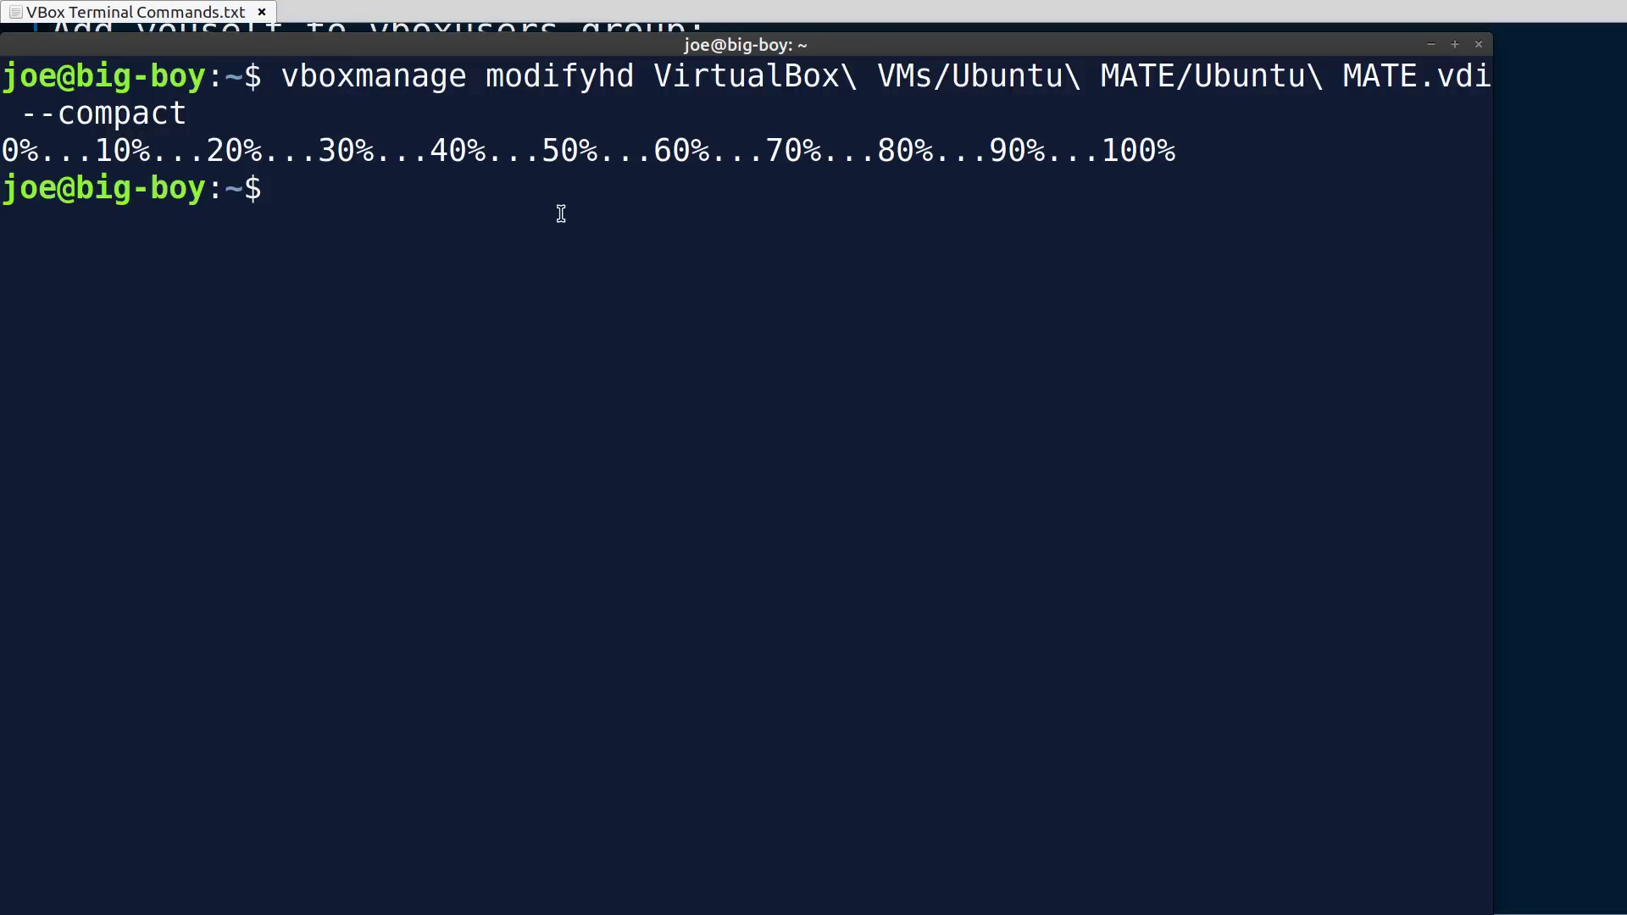
pyautogui.press('Up')
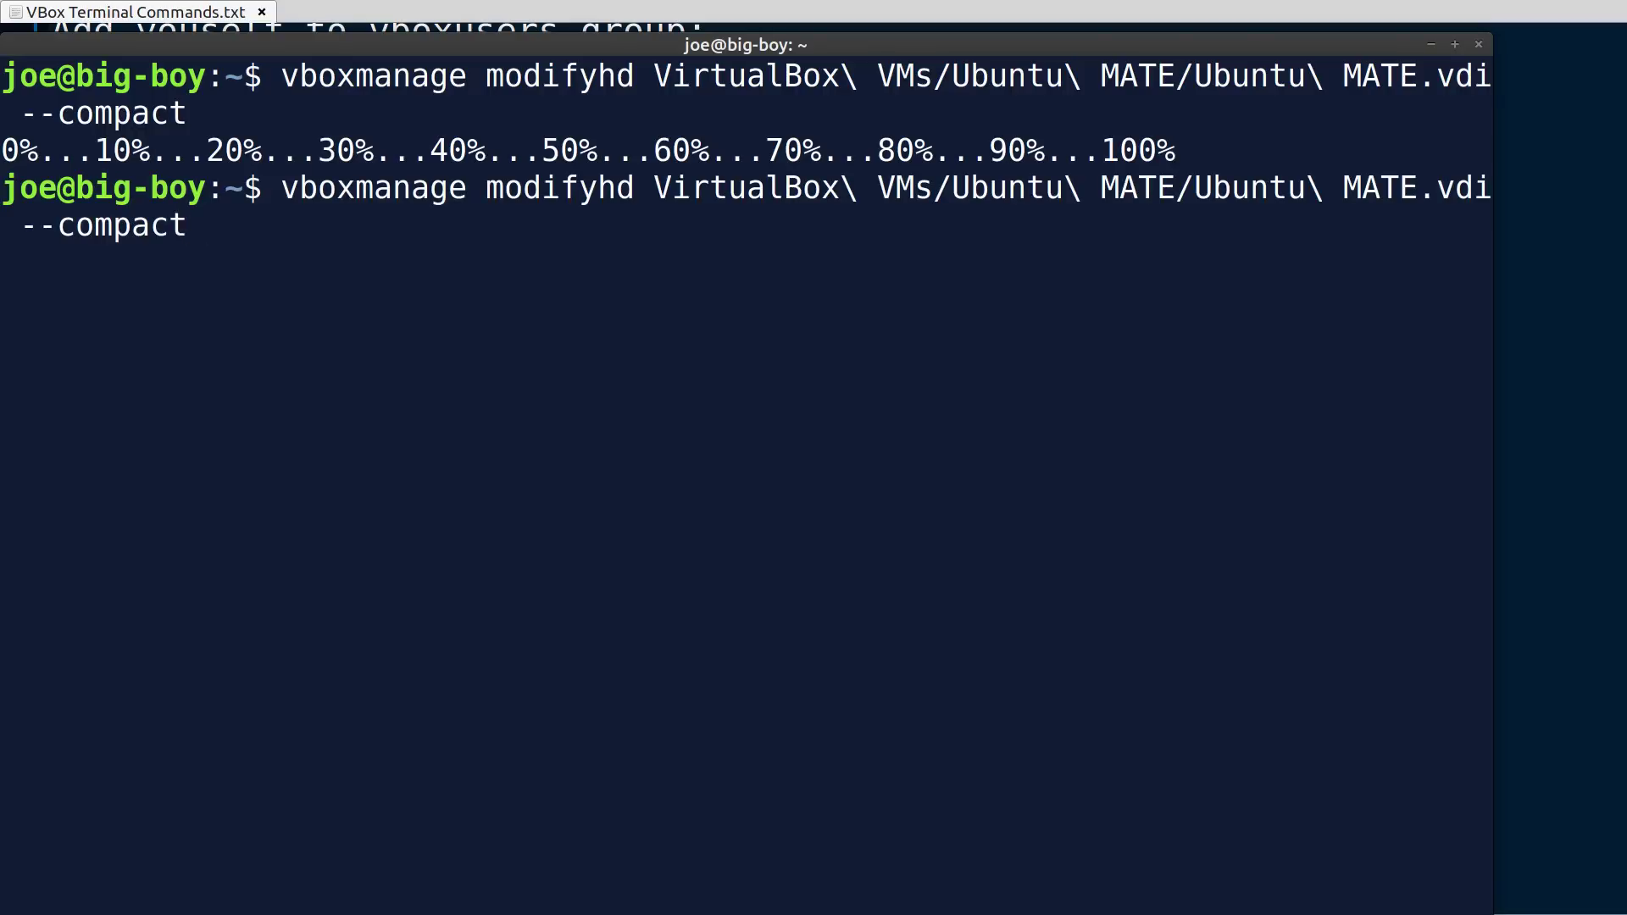
pyautogui.press('Left')
pyautogui.press('Left')
pyautogui.press('Left')
pyautogui.press('Left')
pyautogui.press('Left')
pyautogui.press('Left')
pyautogui.press('Left')
pyautogui.press('Left')
pyautogui.press('Left')
pyautogui.press('Left')
pyautogui.press('Left')
pyautogui.press('Right')
pyautogui.press('BackSpace')
pyautogui.press('BackSpace')
pyautogui.press('BackSpace')
pyautogui.press('BackSpace')
pyautogui.press('BackSpace')
pyautogui.press('BackSpace')
pyautogui.press('BackSpace')
pyautogui.press('BackSpace')
pyautogui.press('BackSpace')
pyautogui.press('BackSpace')
pyautogui.press('BackSpace')
pyautogui.press('BackSpace')
pyautogui.press('BackSpace')
pyautogui.press('BackSpace')
pyautogui.press('BackSpace')
pyautogui.press('BackSpace')
pyautogui.press('BackSpace')
pyautogui.press('BackSpace')
pyautogui.press('BackSpace')
pyautogui.press('BackSpace')
pyautogui.press('BackSpace')
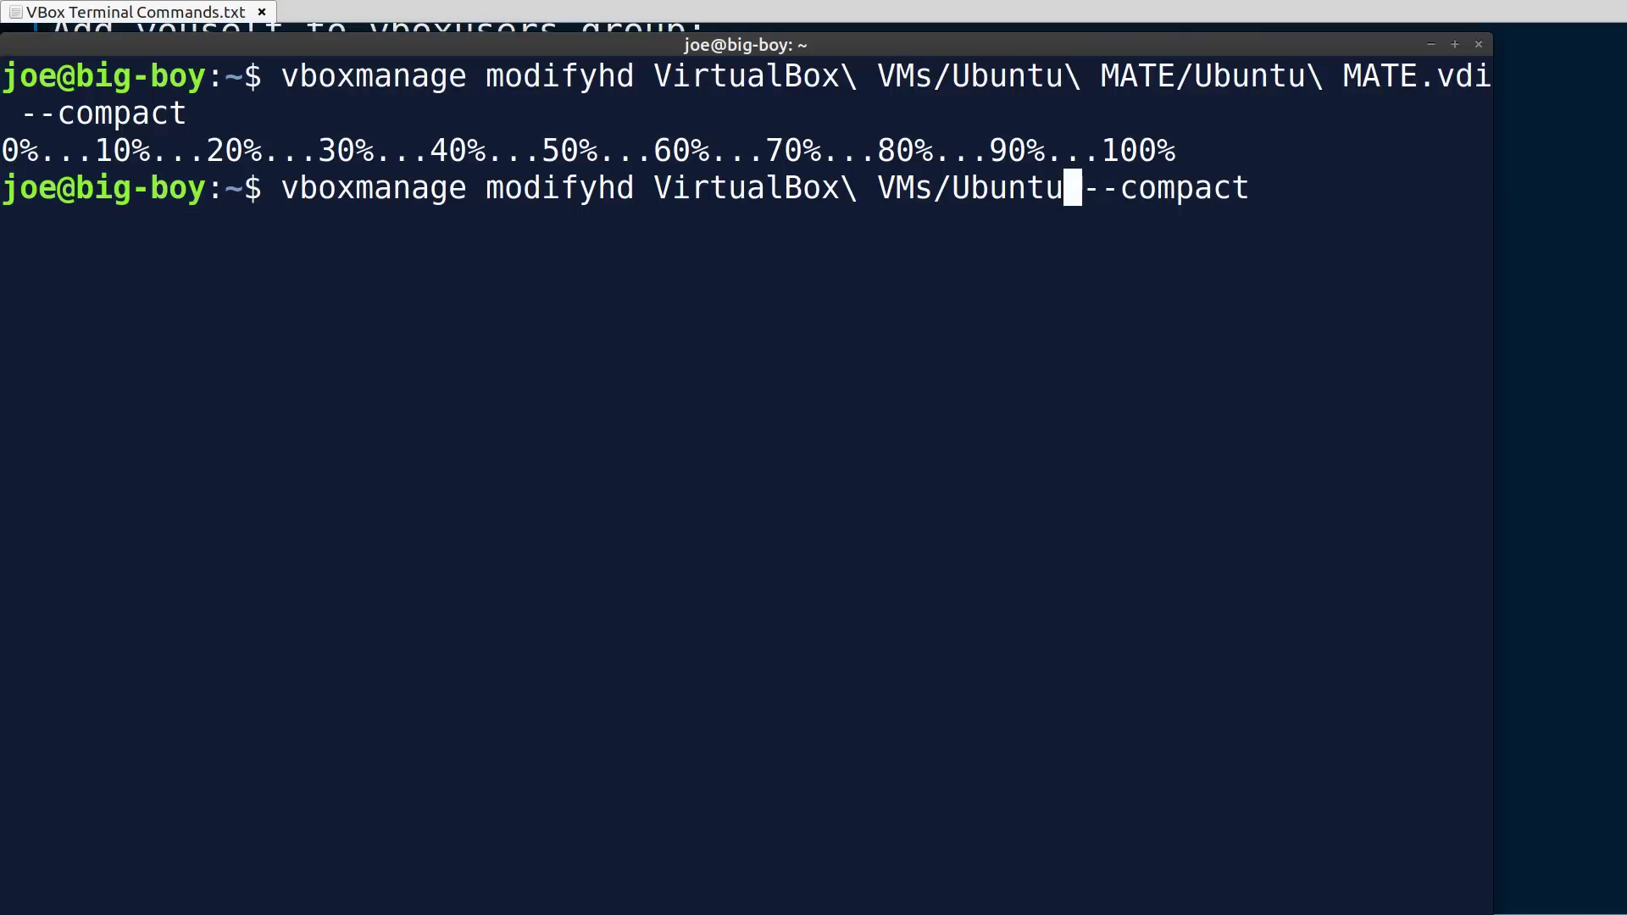
pyautogui.write('\\ 2')
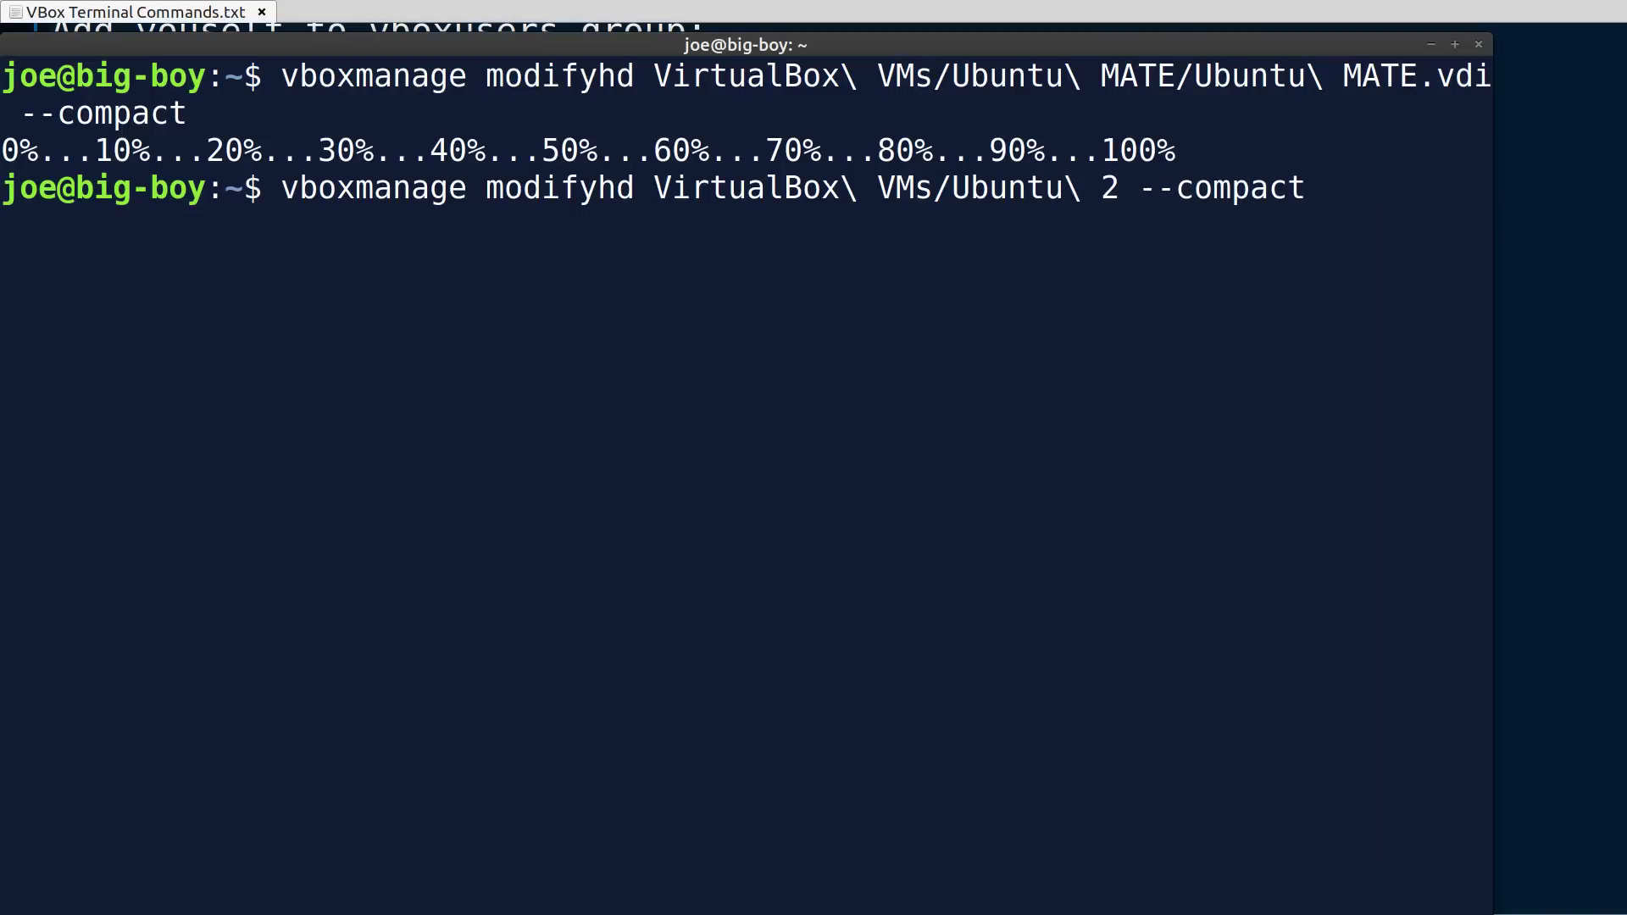
pyautogui.press('Tab')
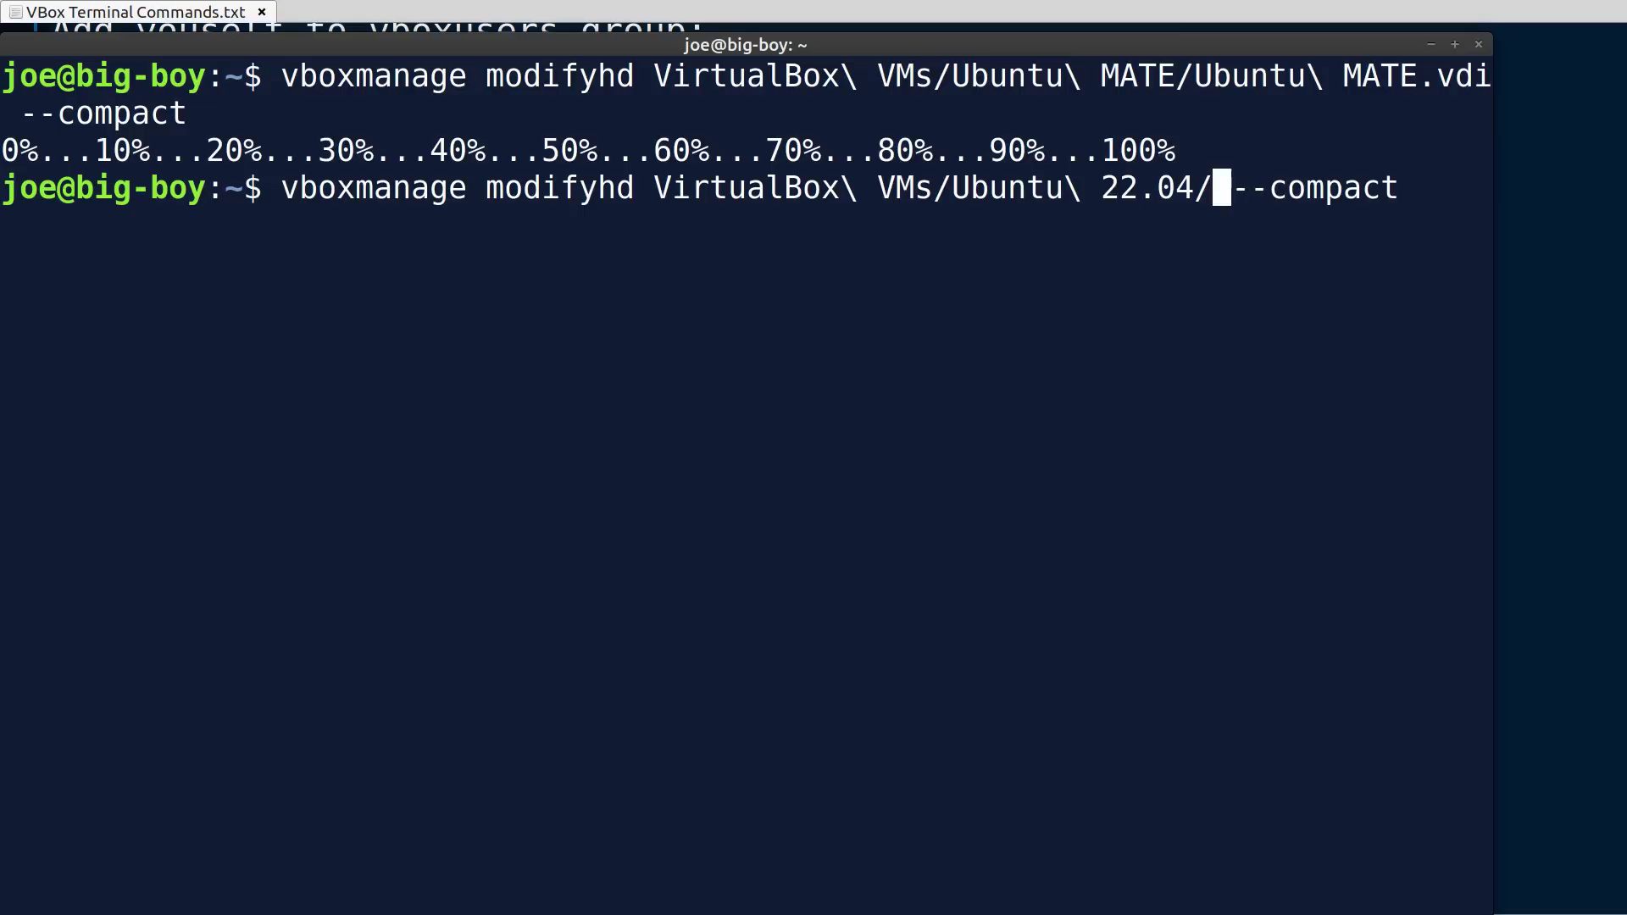
pyautogui.write('Ub')
pyautogui.press('Tab')
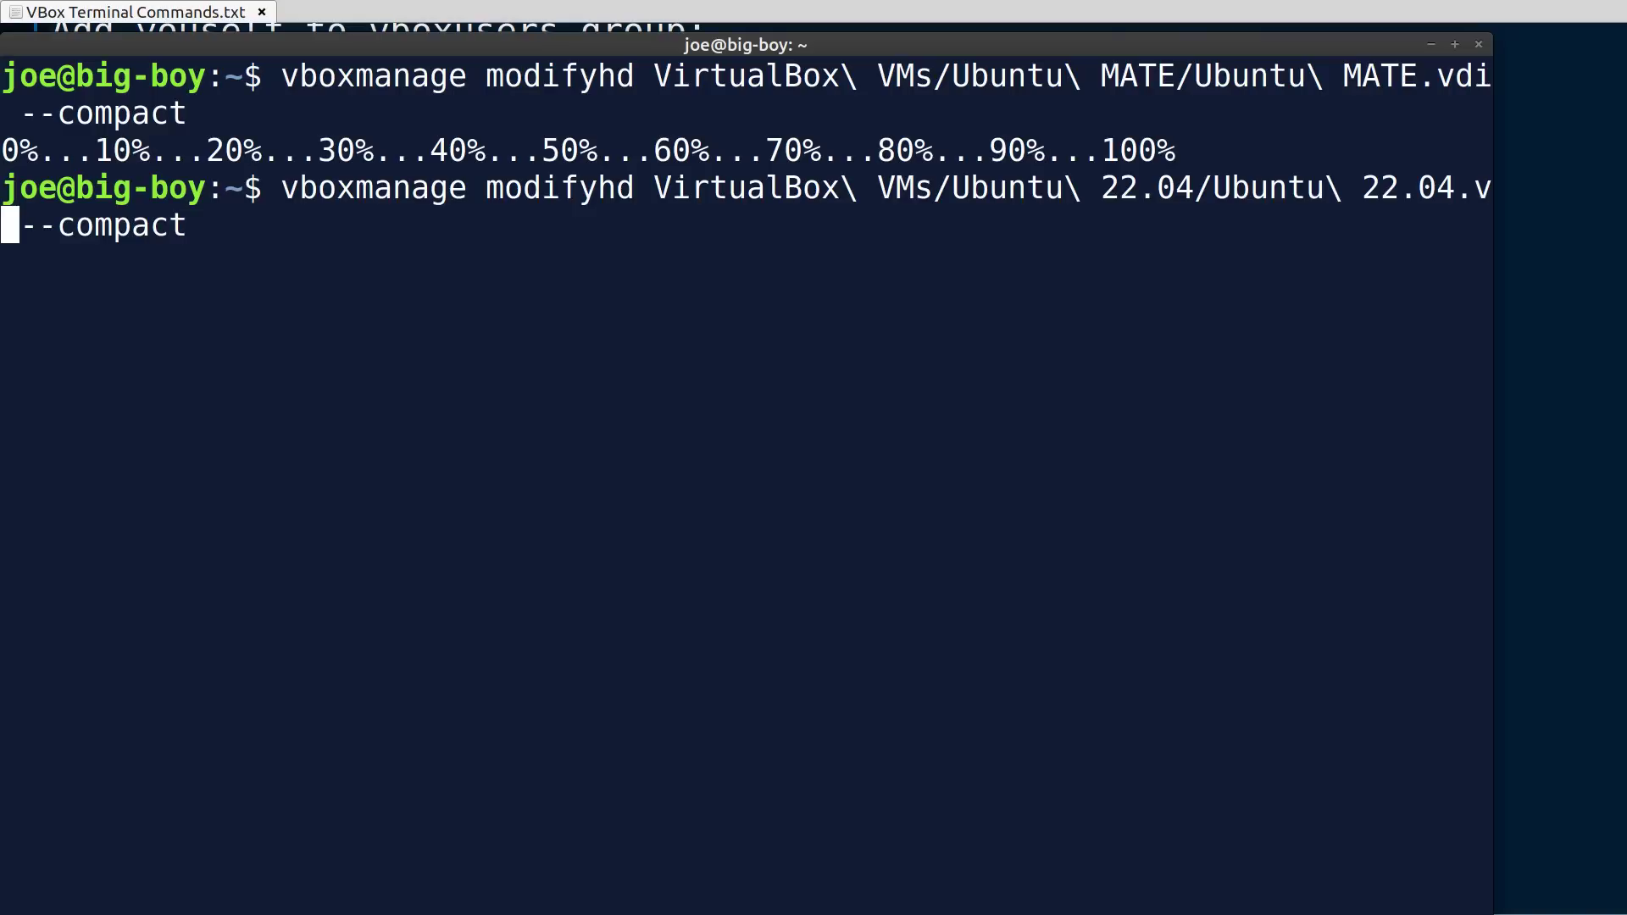
pyautogui.write('di')
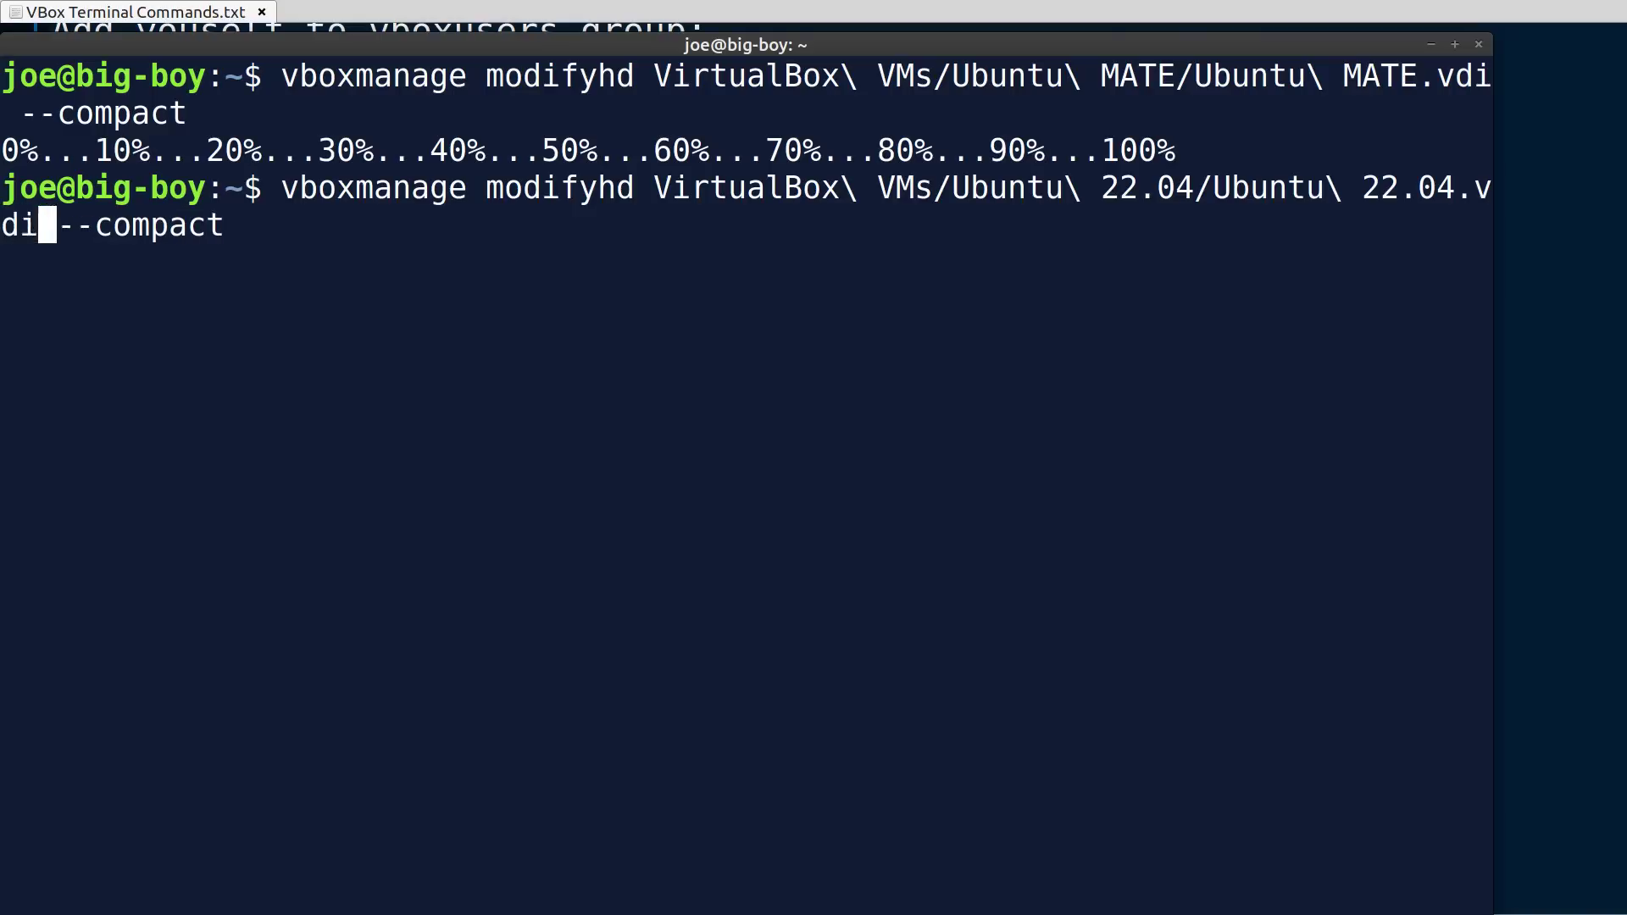
pyautogui.press('Return')
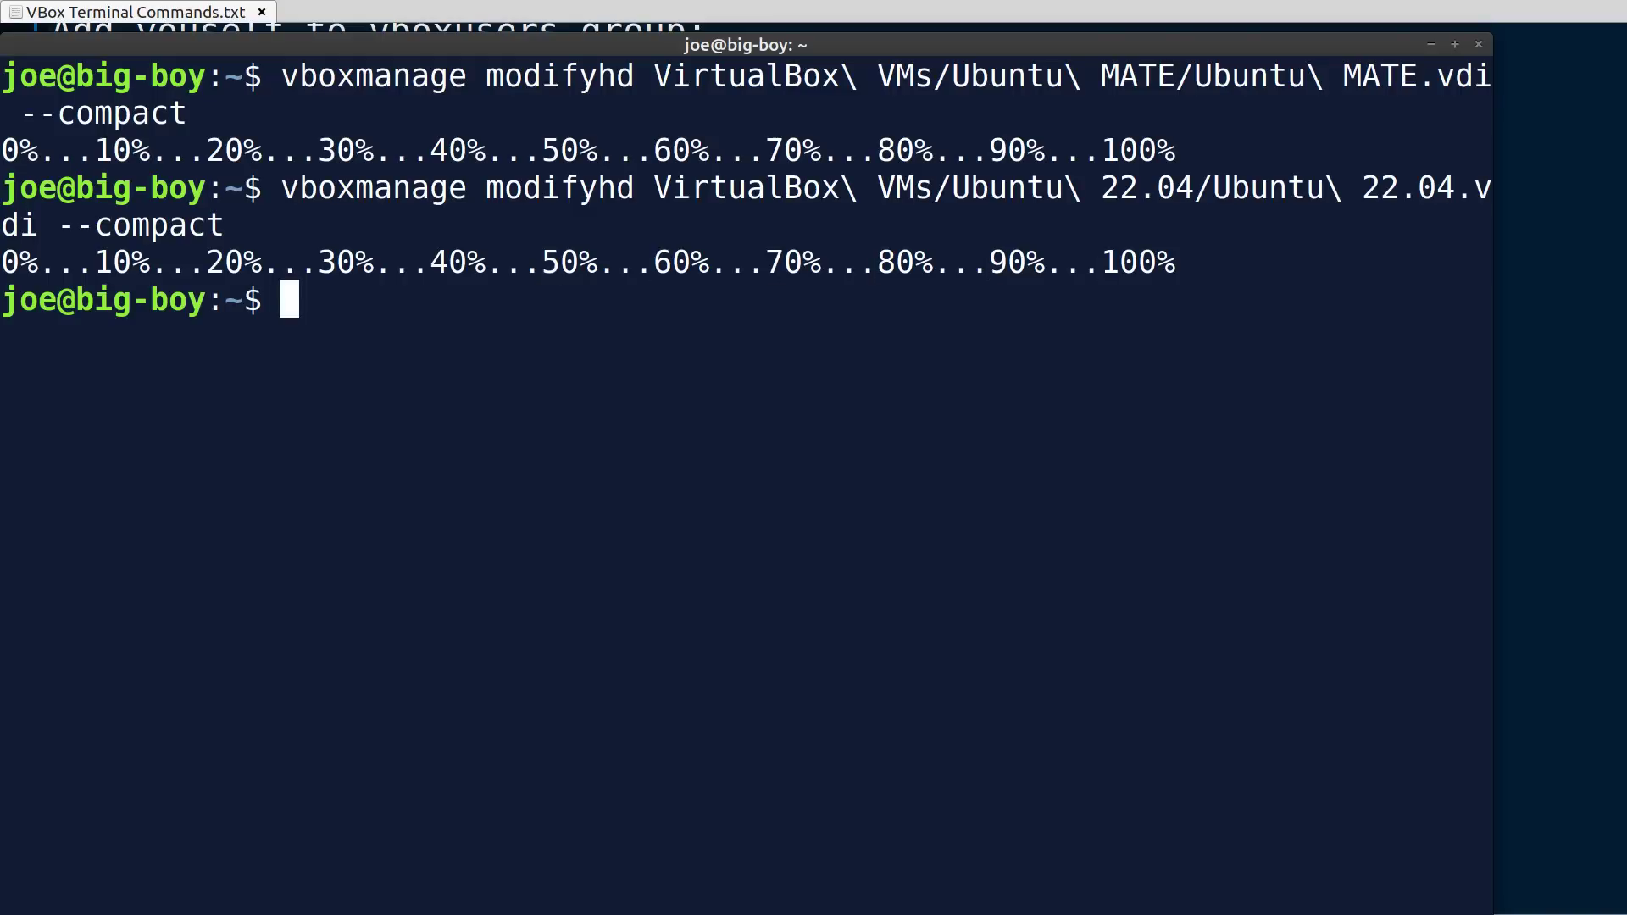
pyautogui.hotkey('alt', 'Tab')
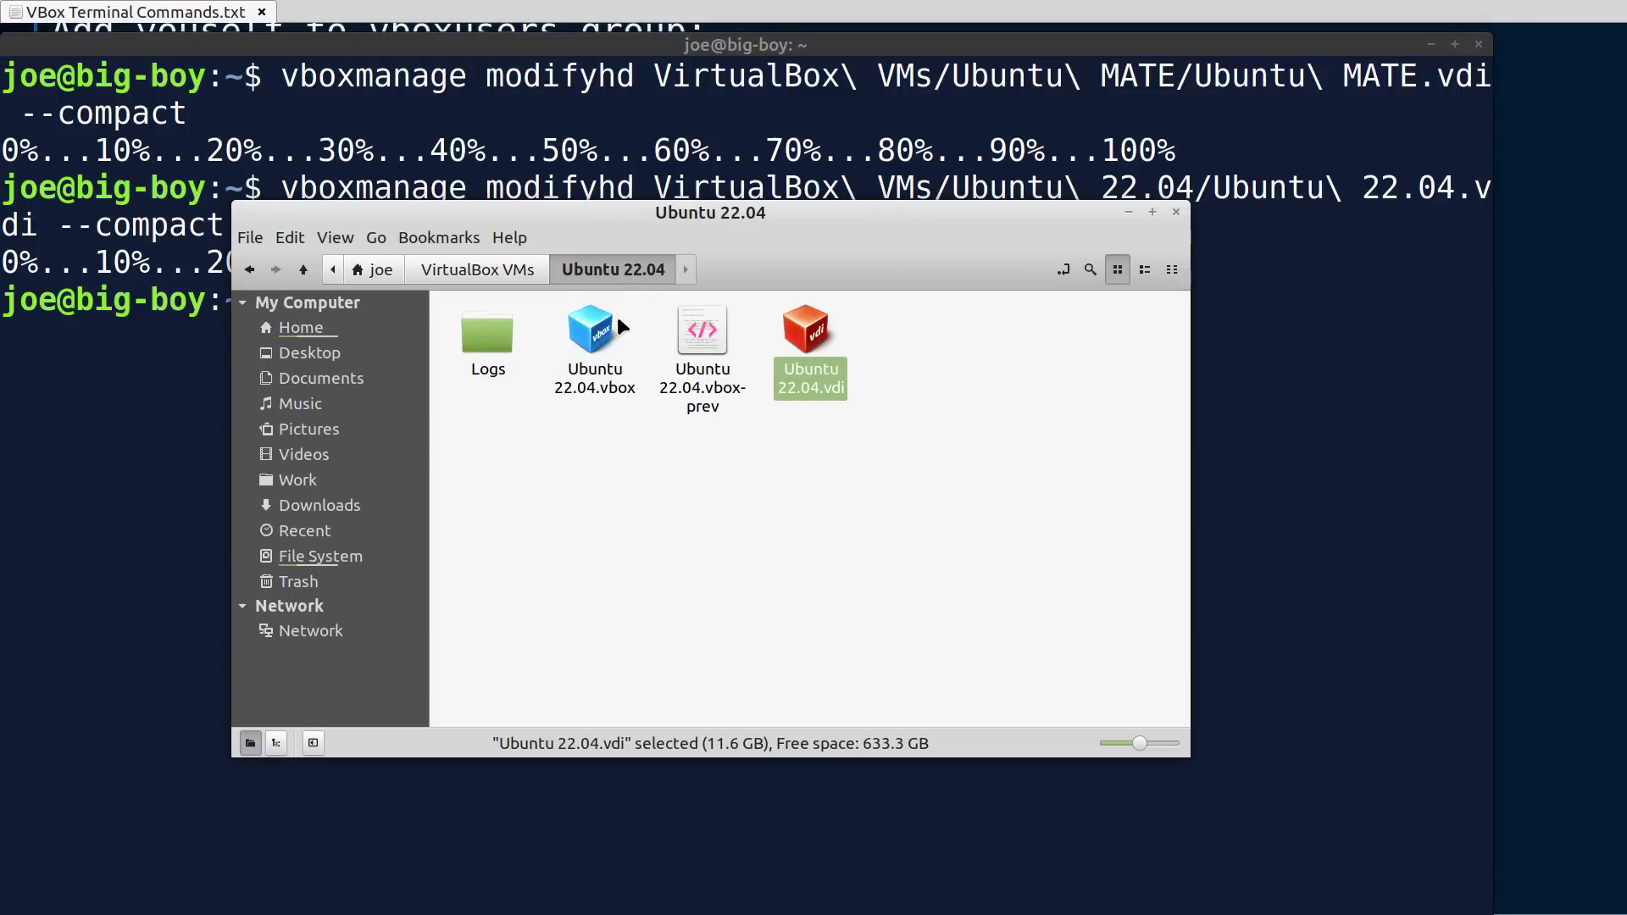
# Step: Check Ubuntu 22.04.vdi's Properties still show 11.6 GB, then close the Ubuntu 22.04 folder window
pyautogui.click(681, 337)
pyautogui.click(798, 344)
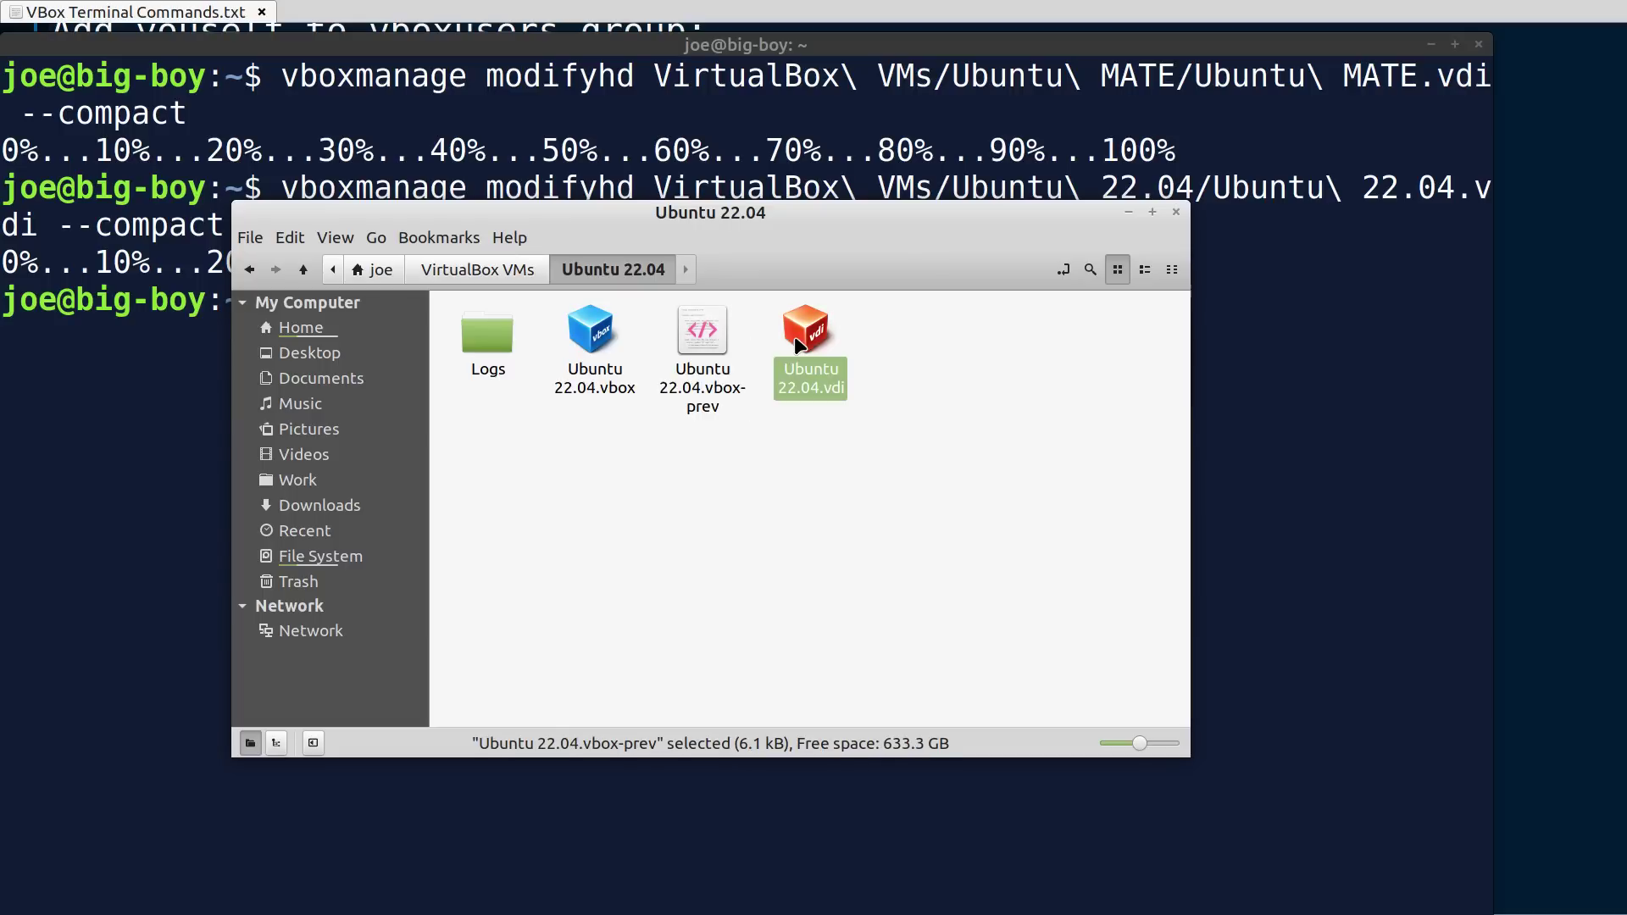
pyautogui.rightClick(799, 343)
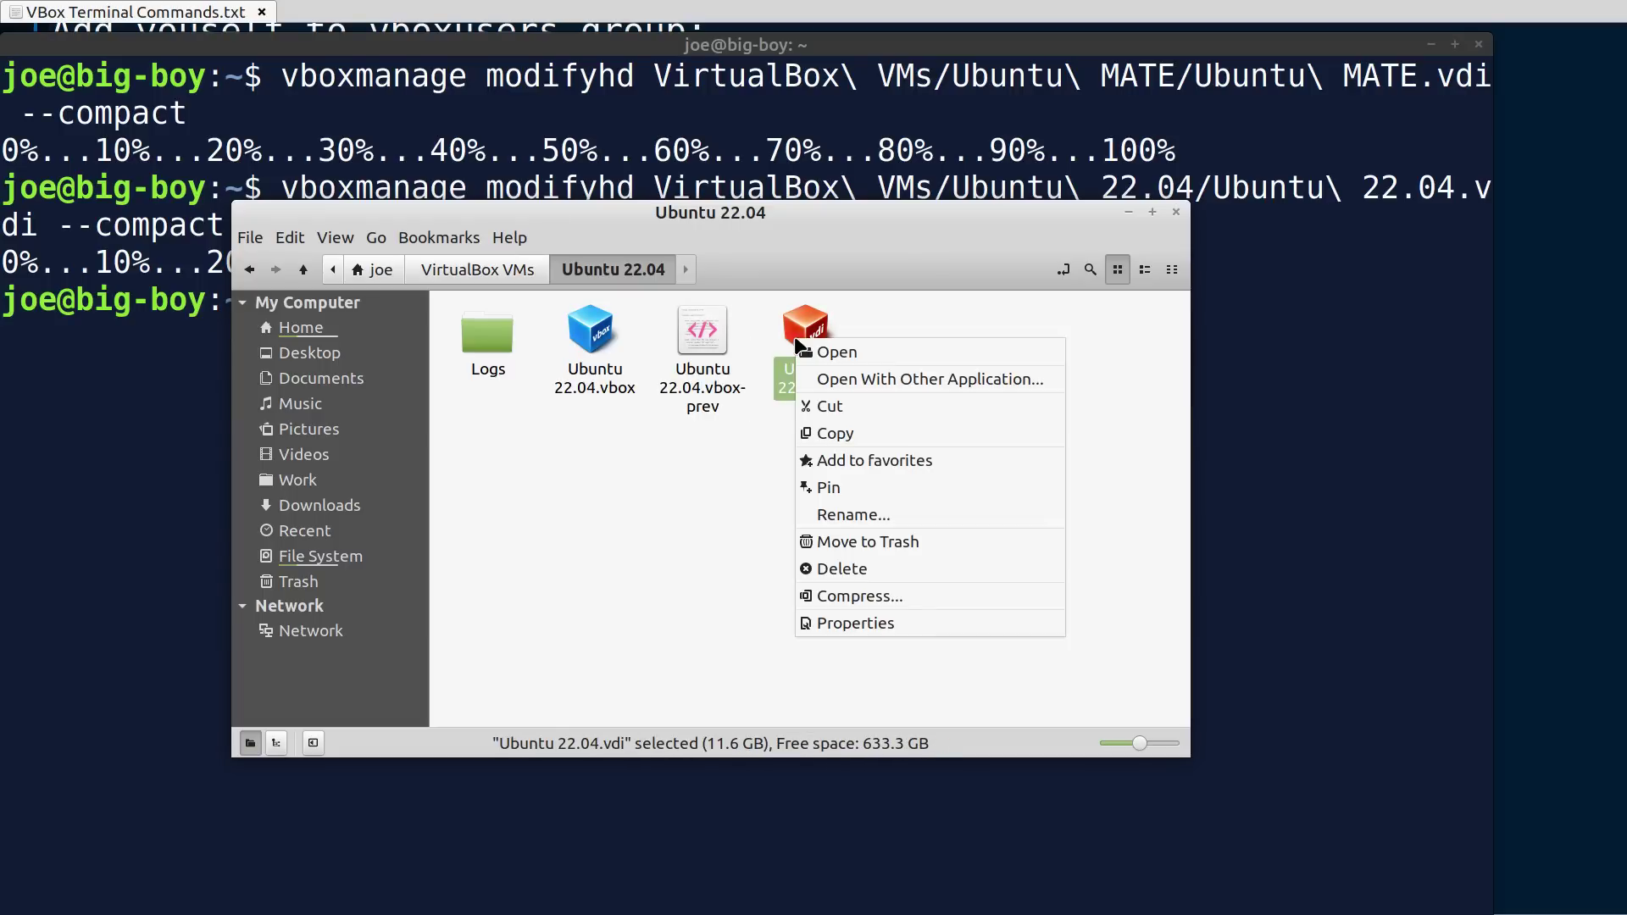
pyautogui.click(887, 624)
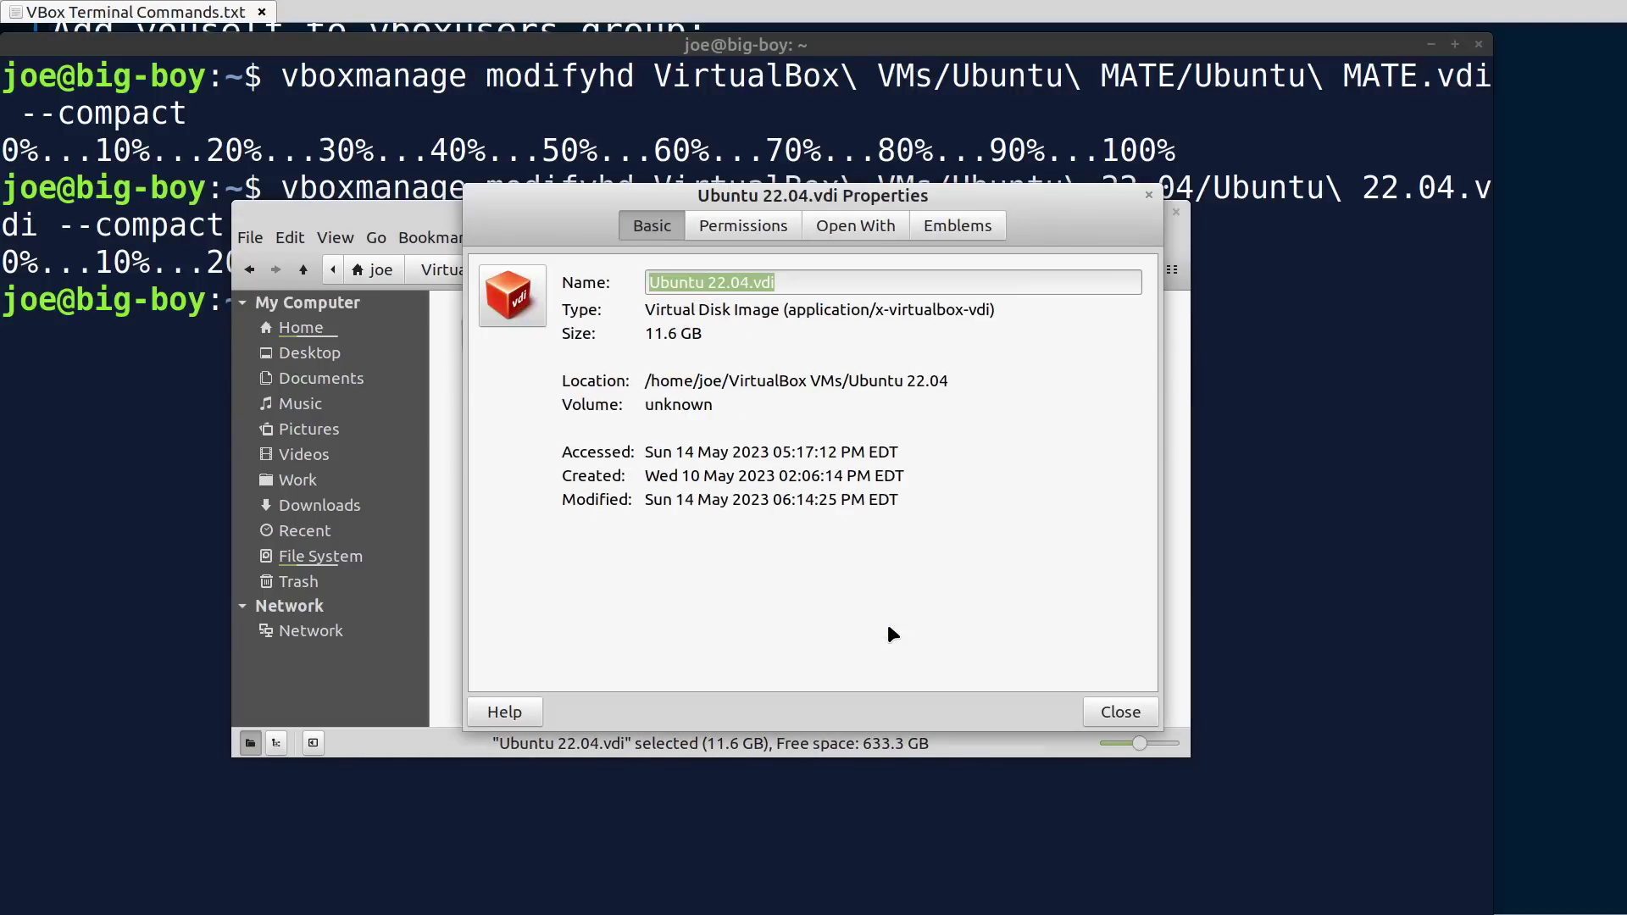
pyautogui.click(1148, 196)
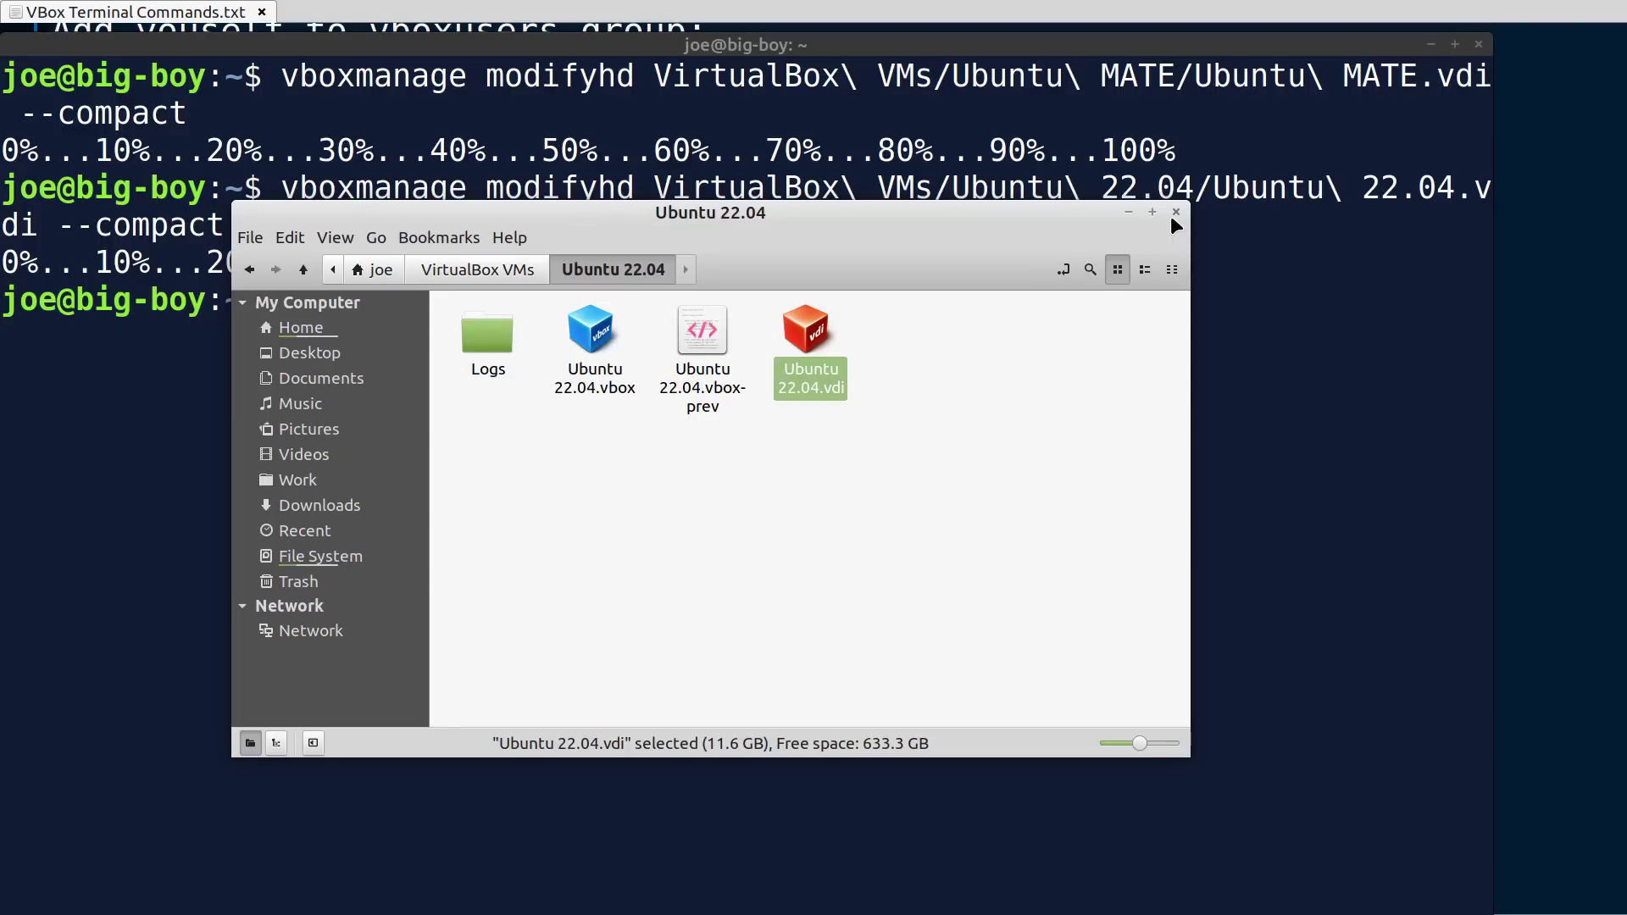
pyautogui.click(1173, 217)
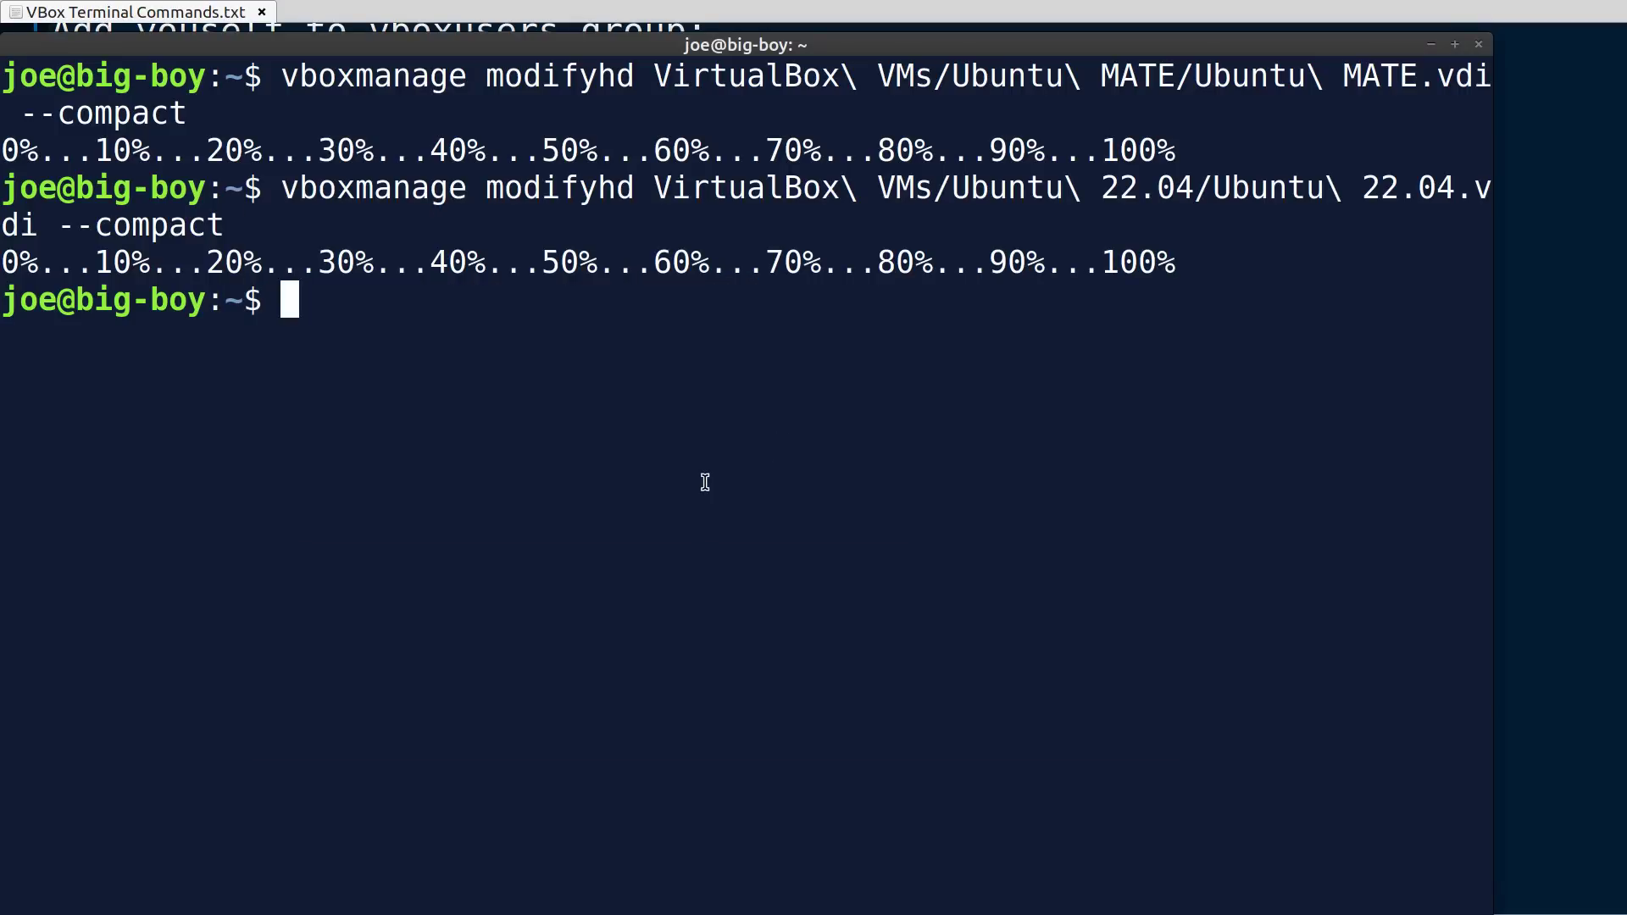
# Step: Copy the vboxmanage resize command from line 22 of VBox Terminal Commands.txt
pyautogui.hotkey('alt', 'Tab')
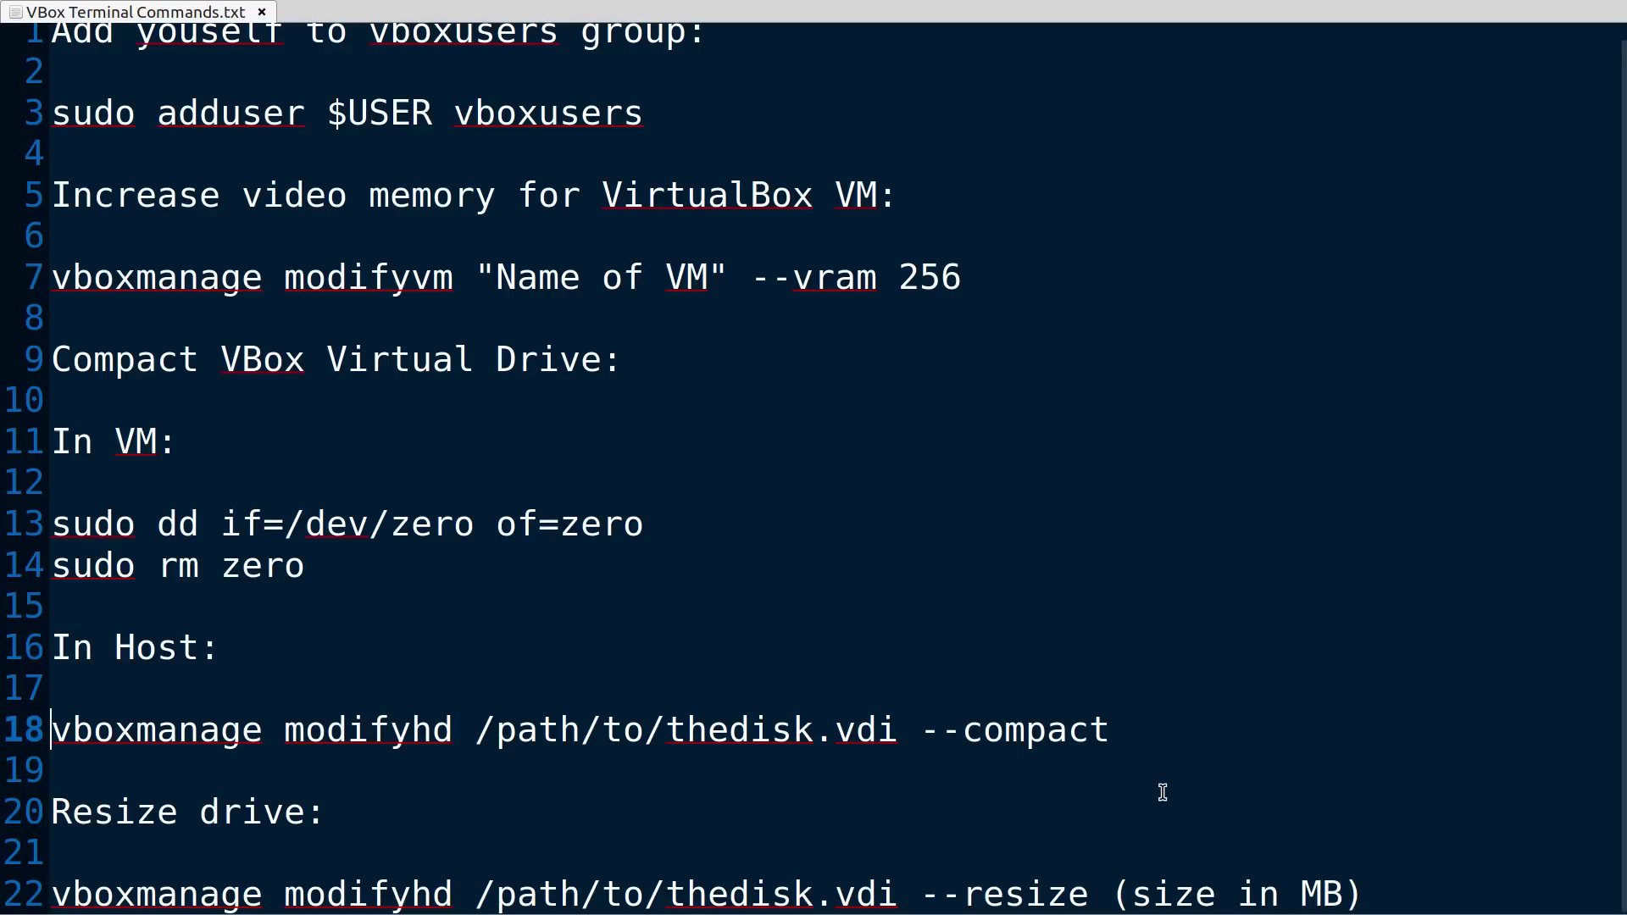
pyautogui.hotkey('alt', 'Tab')
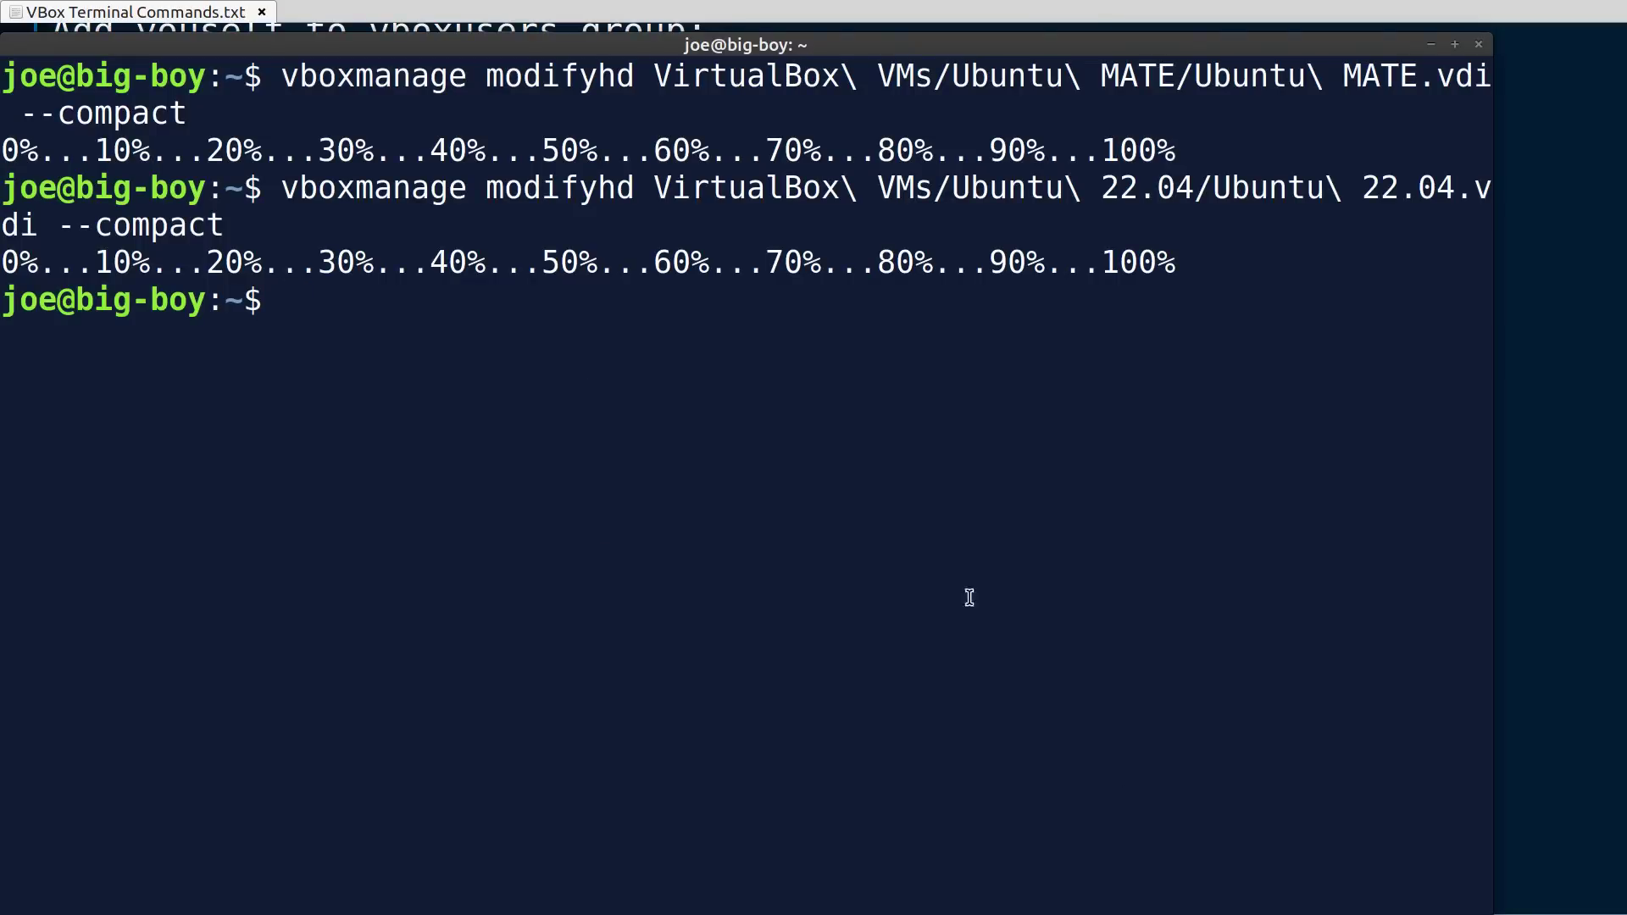
pyautogui.hotkey('alt', 'Tab')
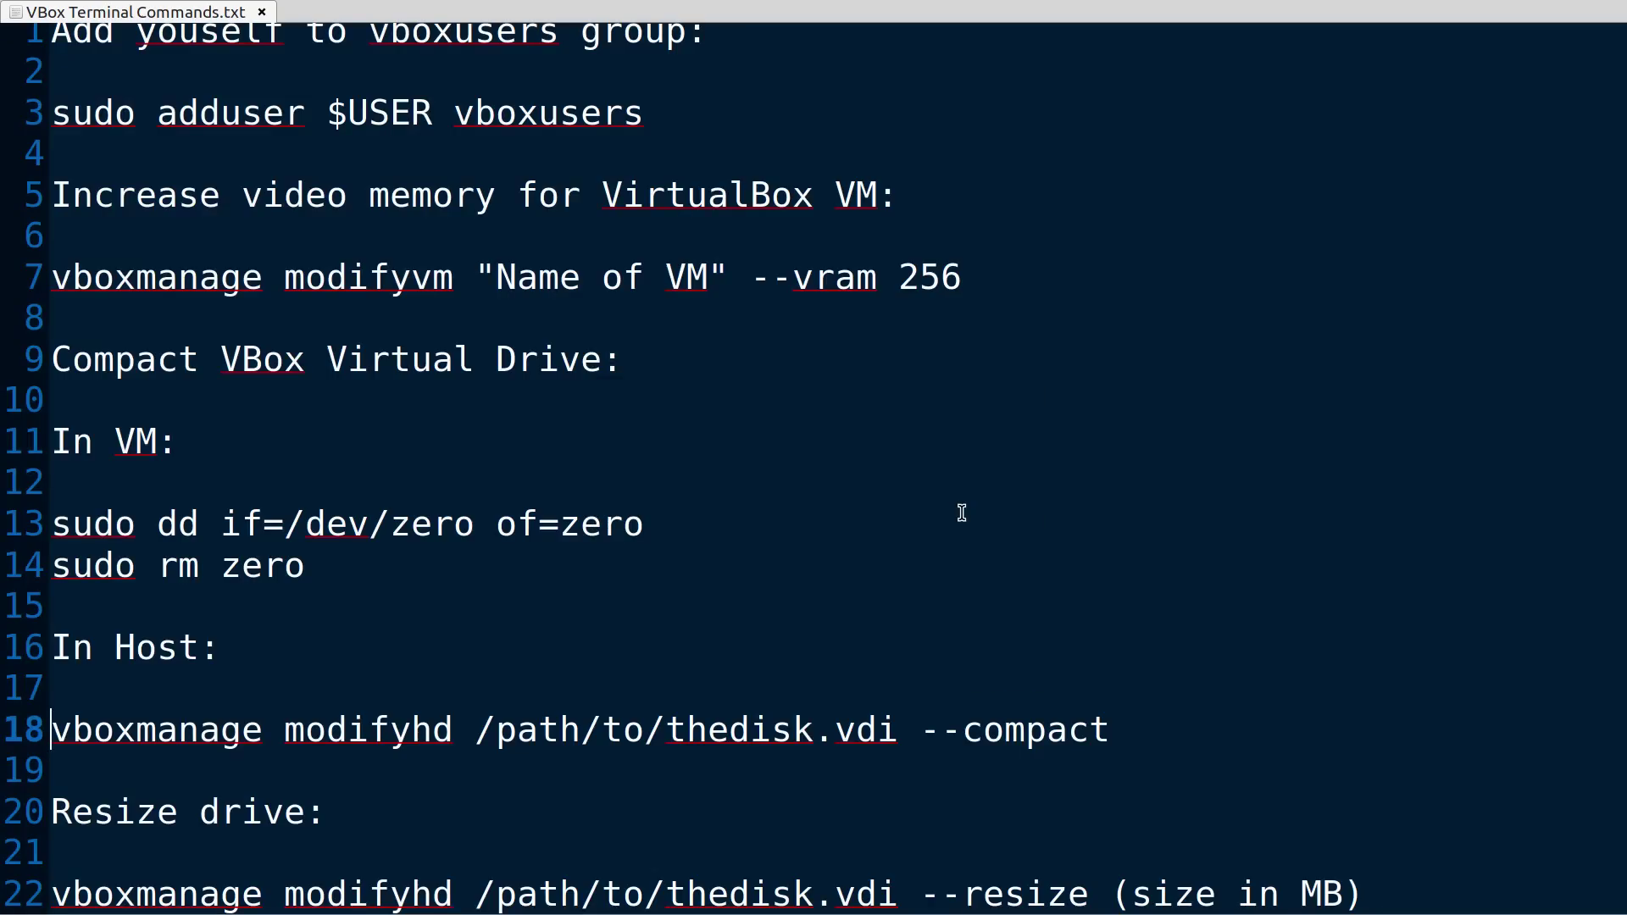
pyautogui.hotkey('alt', 'Tab')
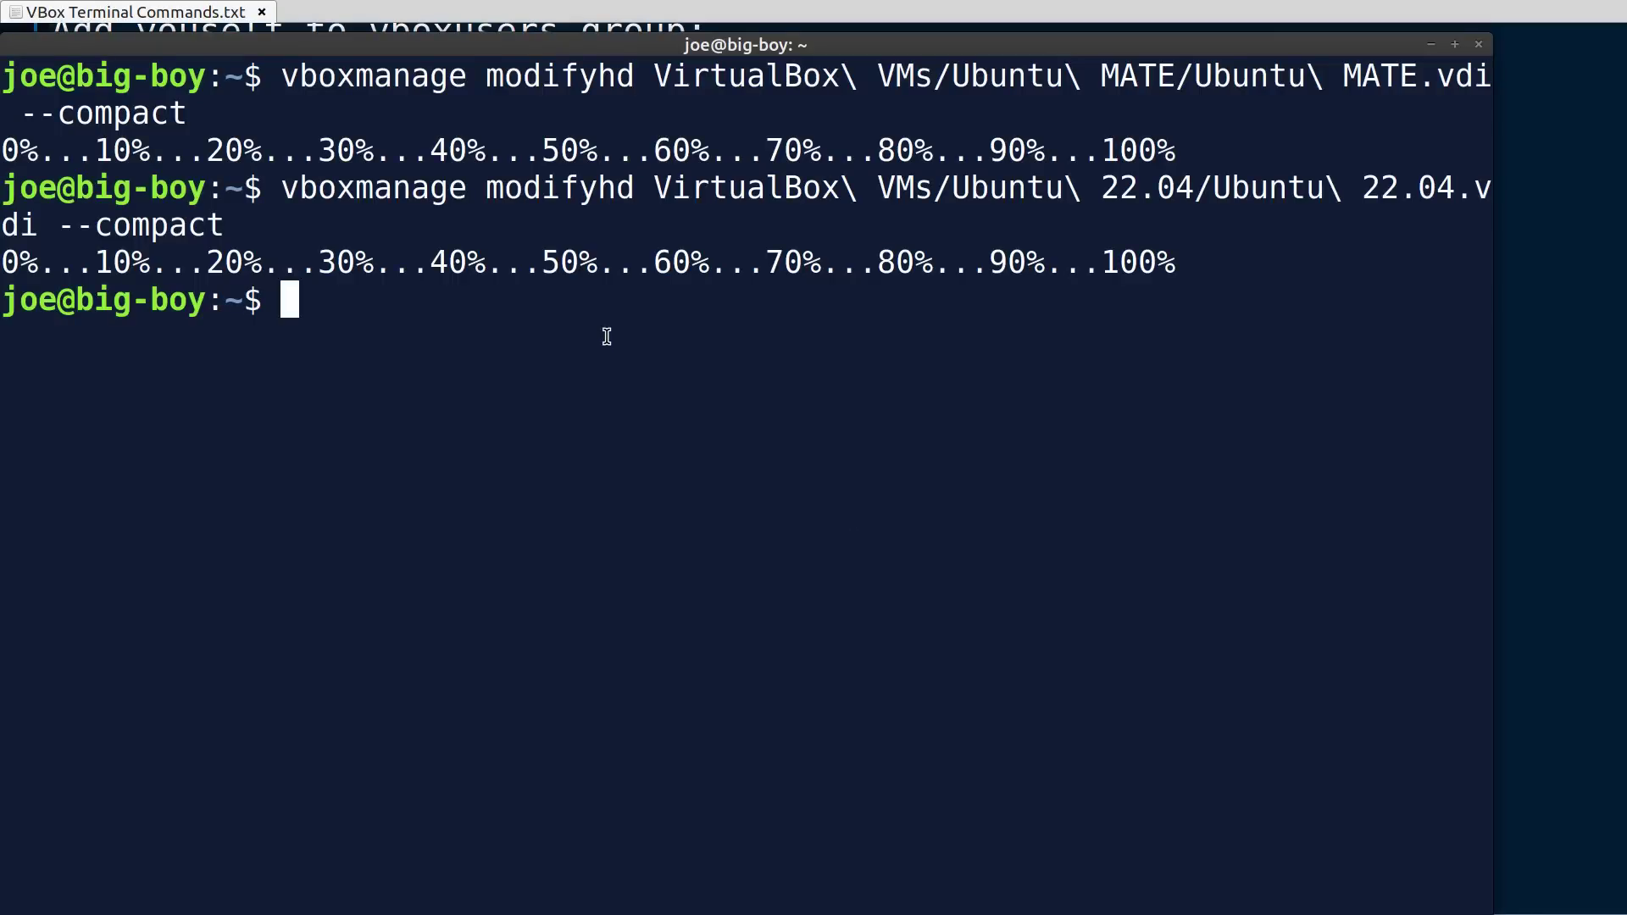
pyautogui.hotkey('alt', 'Tab')
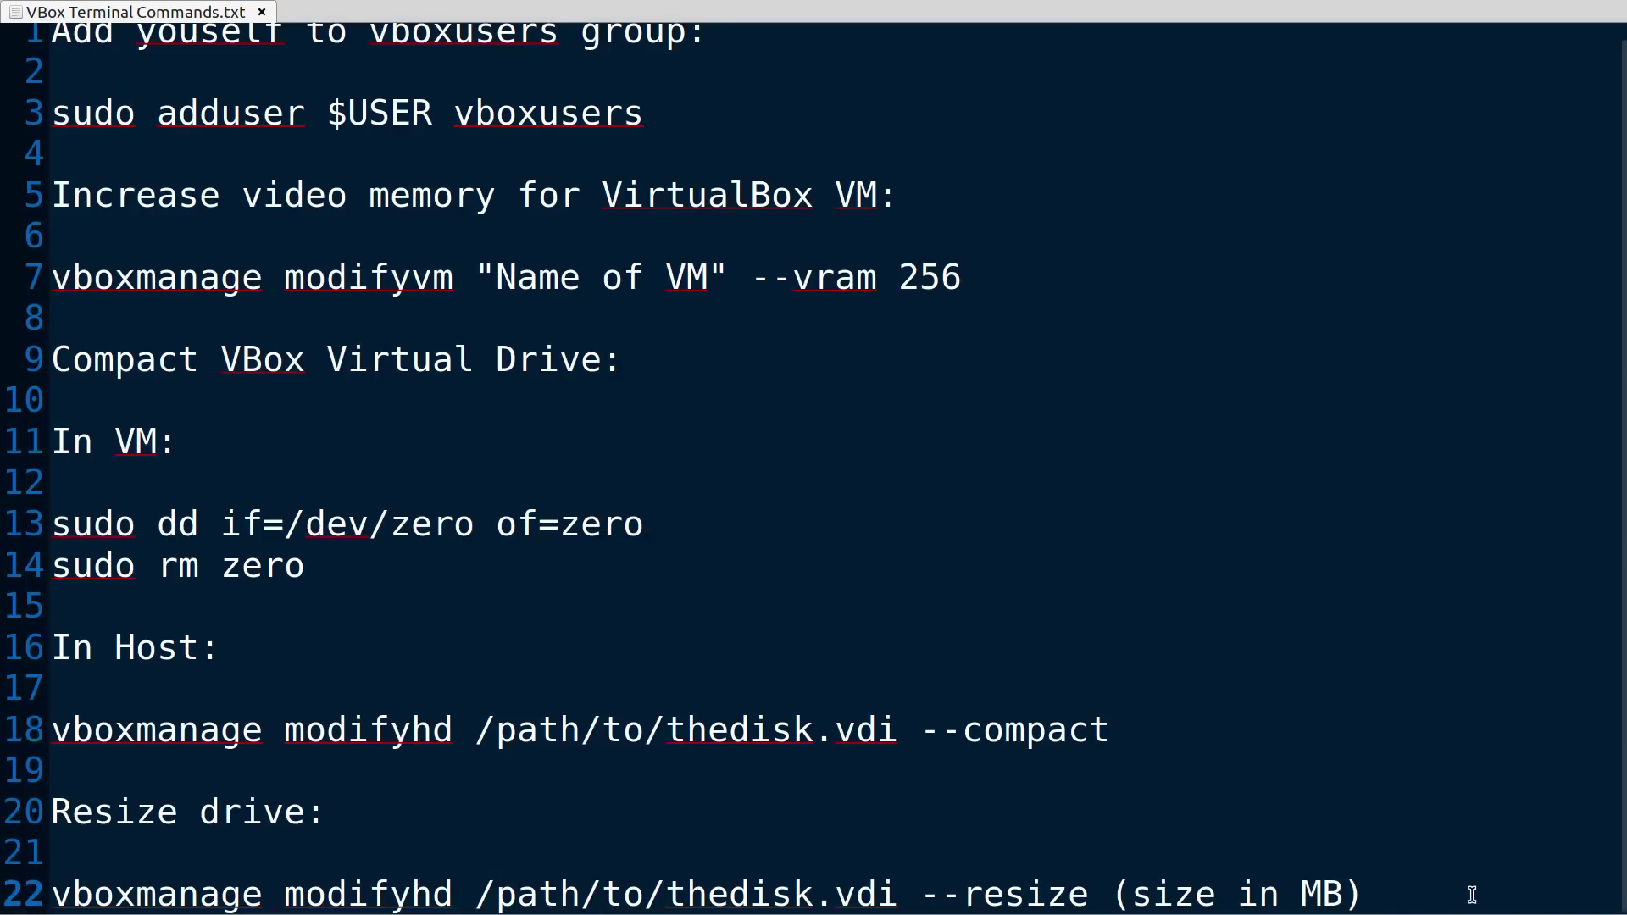
pyautogui.moveTo(1472, 895); pyautogui.dragTo(38, 902)
pyautogui.hotkey('ctrl', 'c')
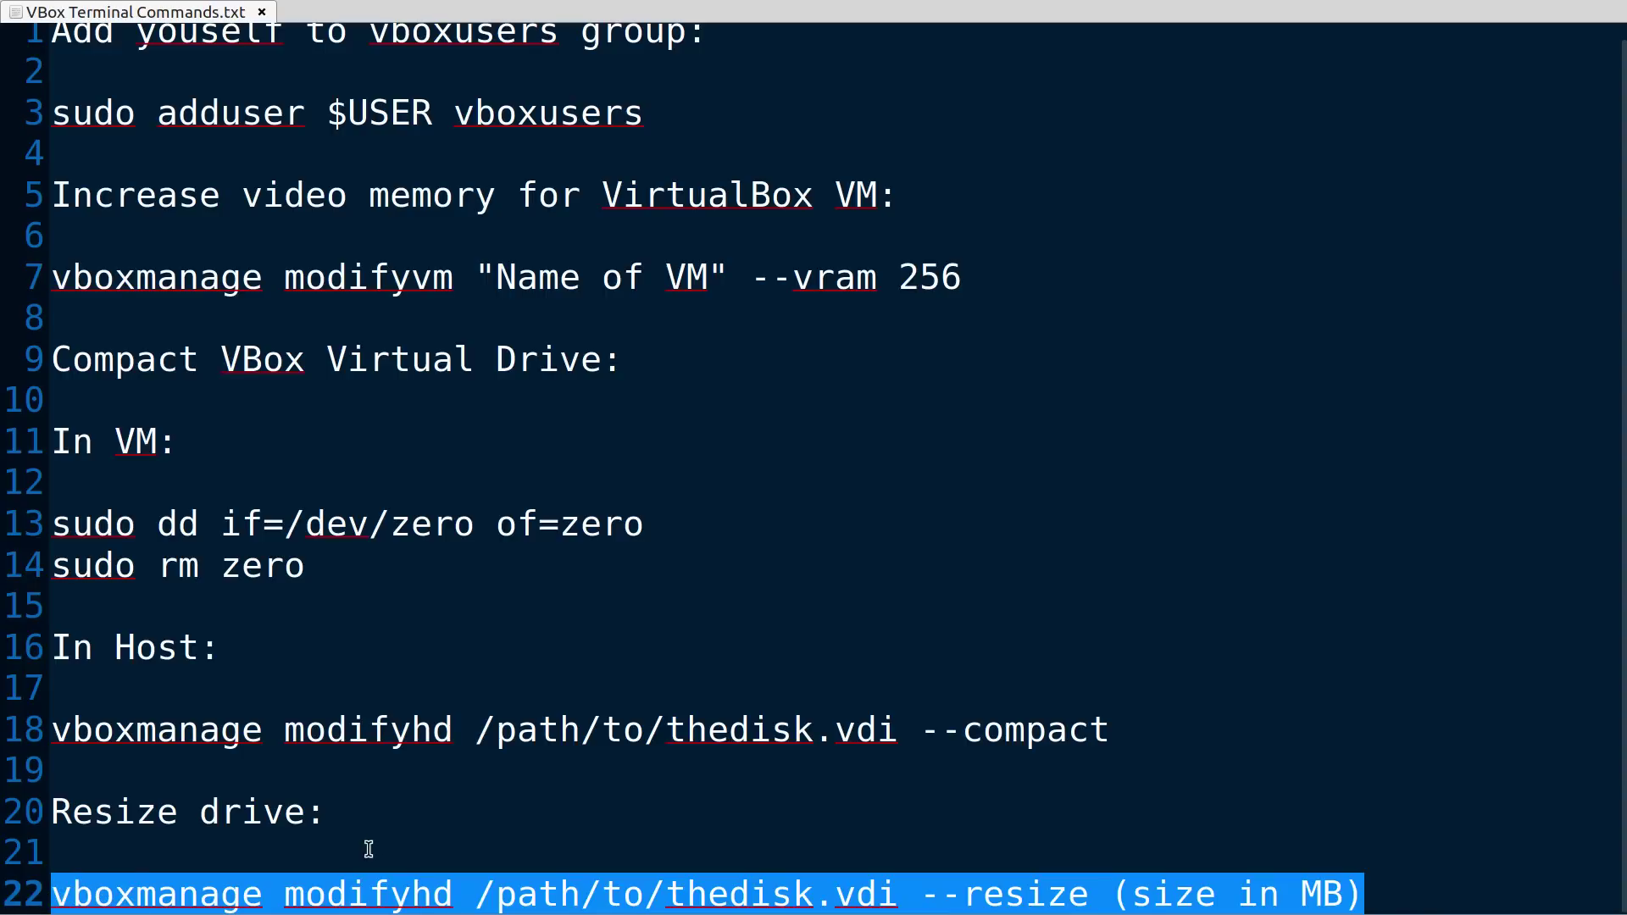
pyautogui.rightClick(472, 906)
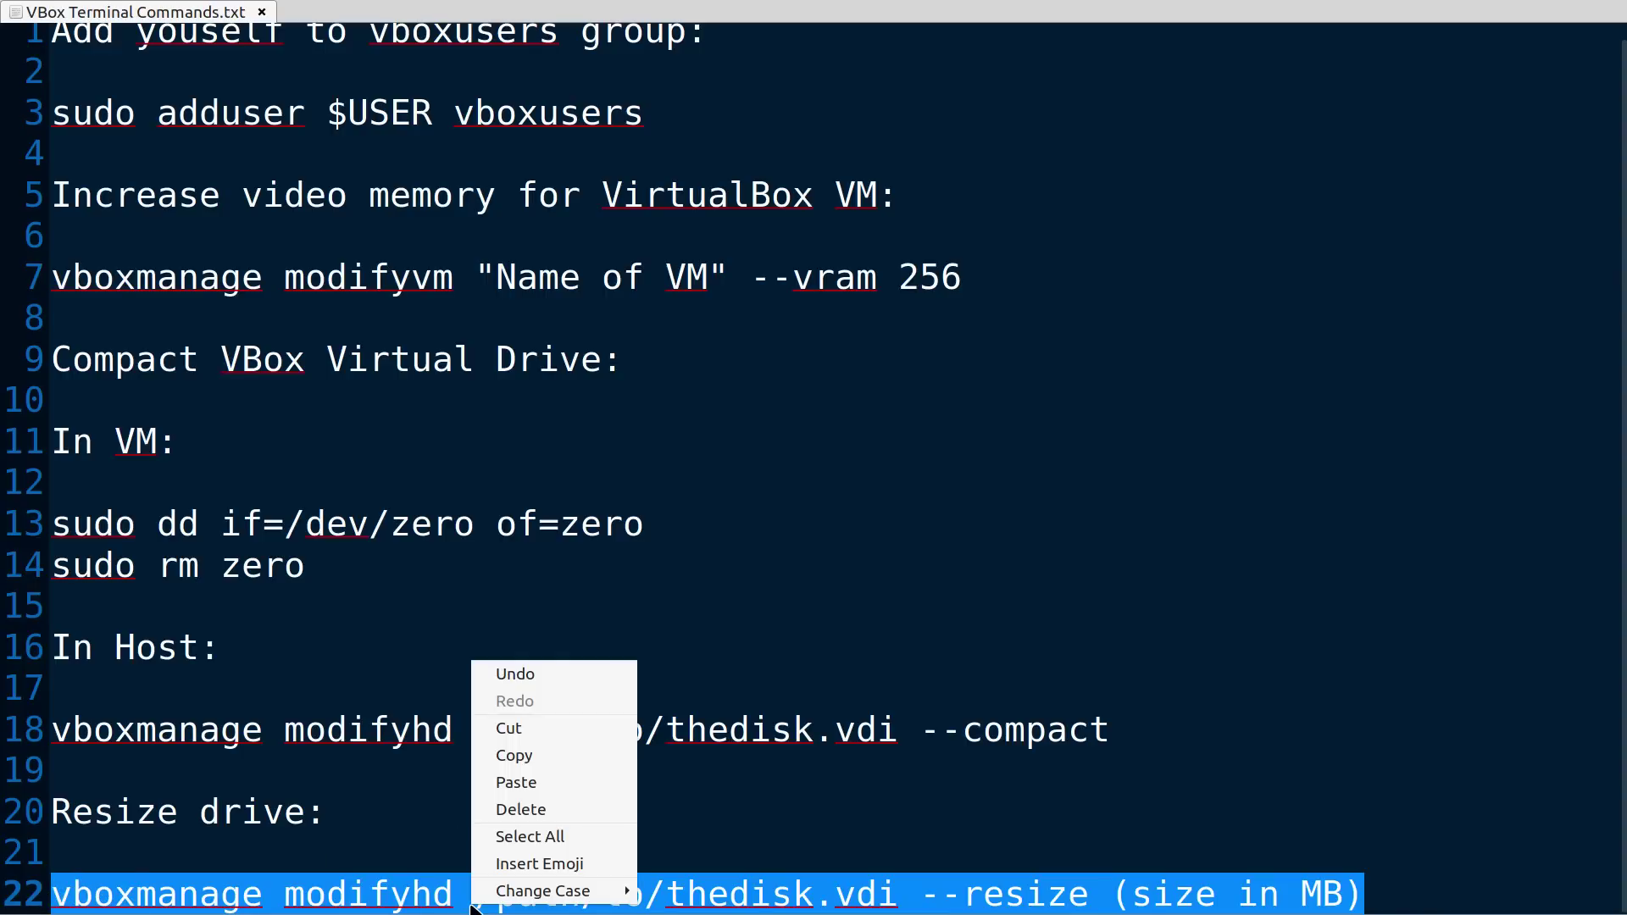
pyautogui.click(580, 757)
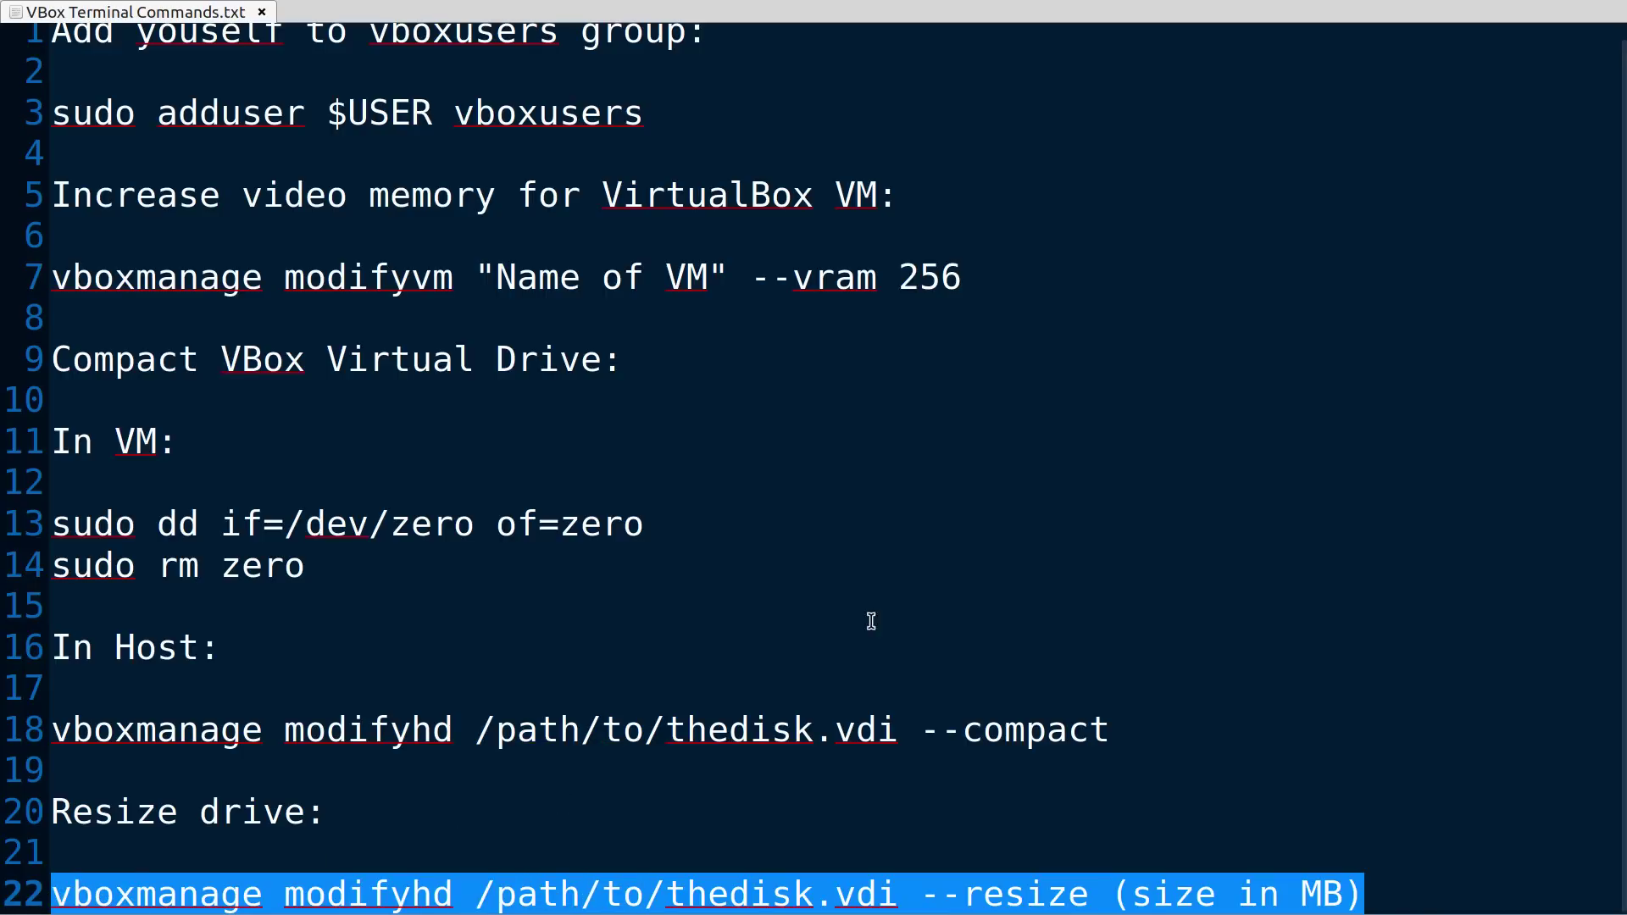
pyautogui.hotkey('alt', 'Tab')
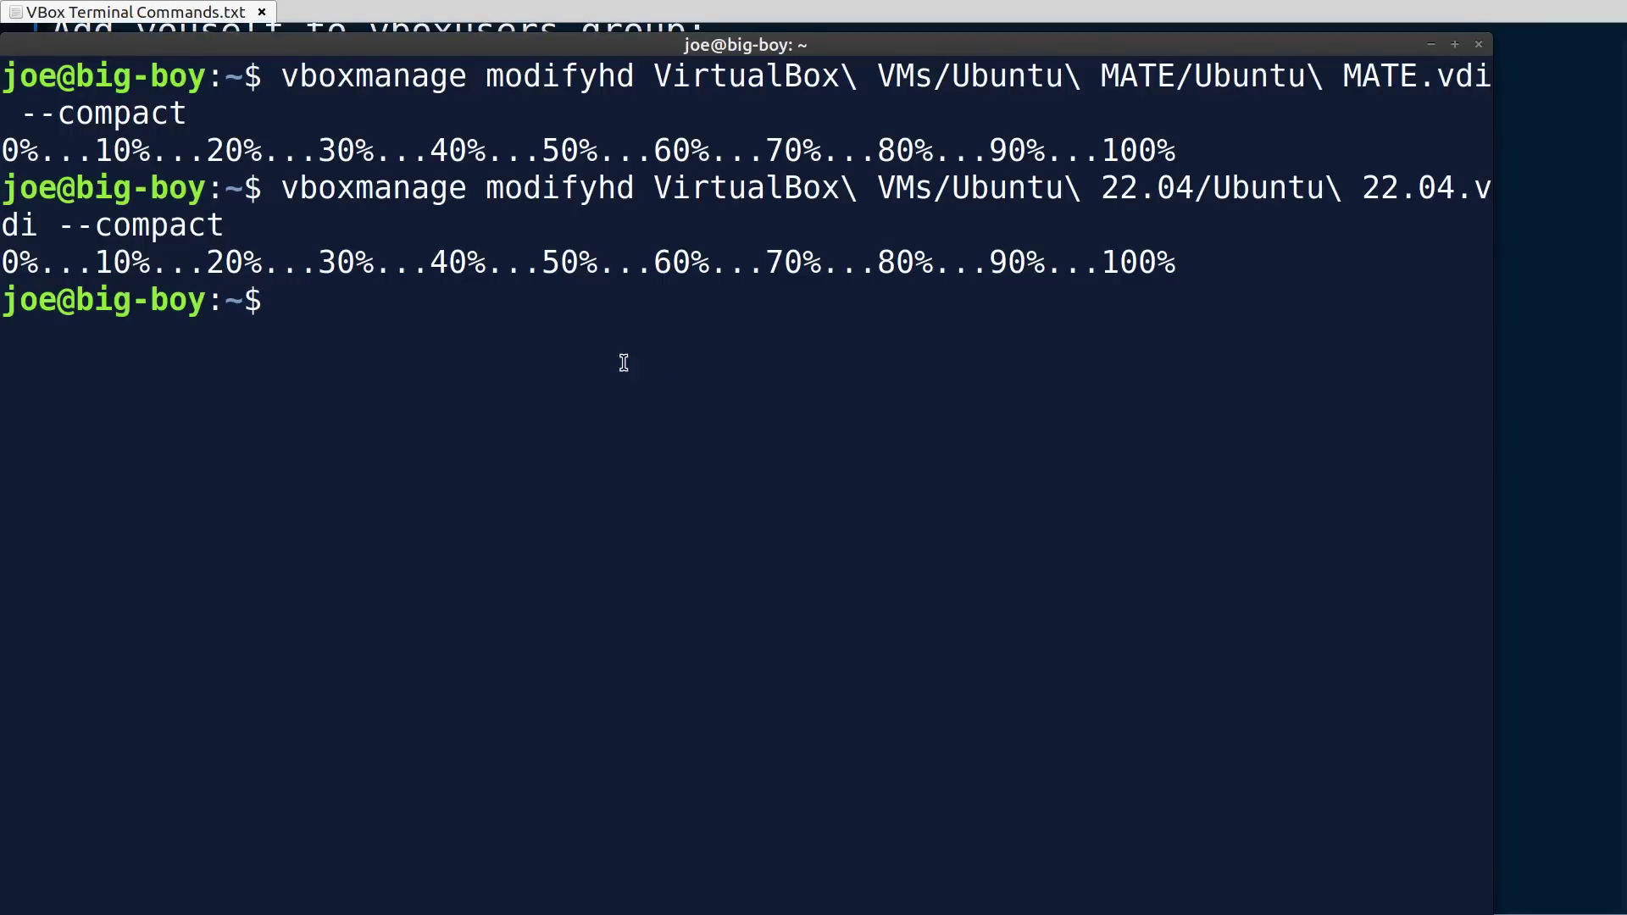
# Step: Paste the copied resize command into the terminal and erase its placeholder disk path
pyautogui.rightClick(584, 327)
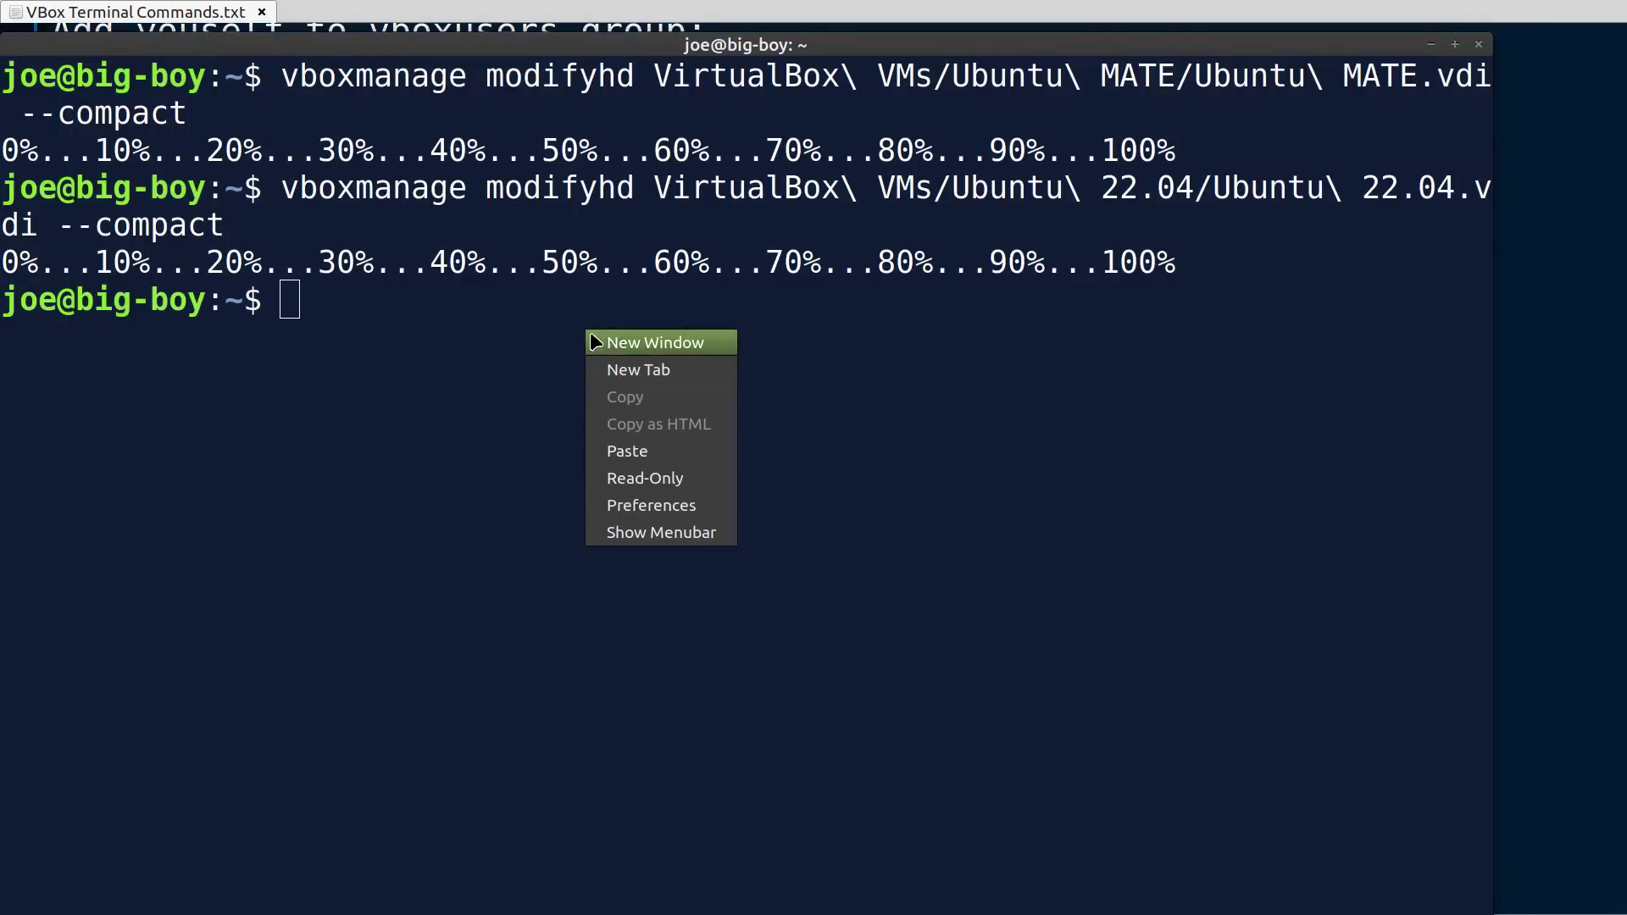
pyautogui.click(700, 459)
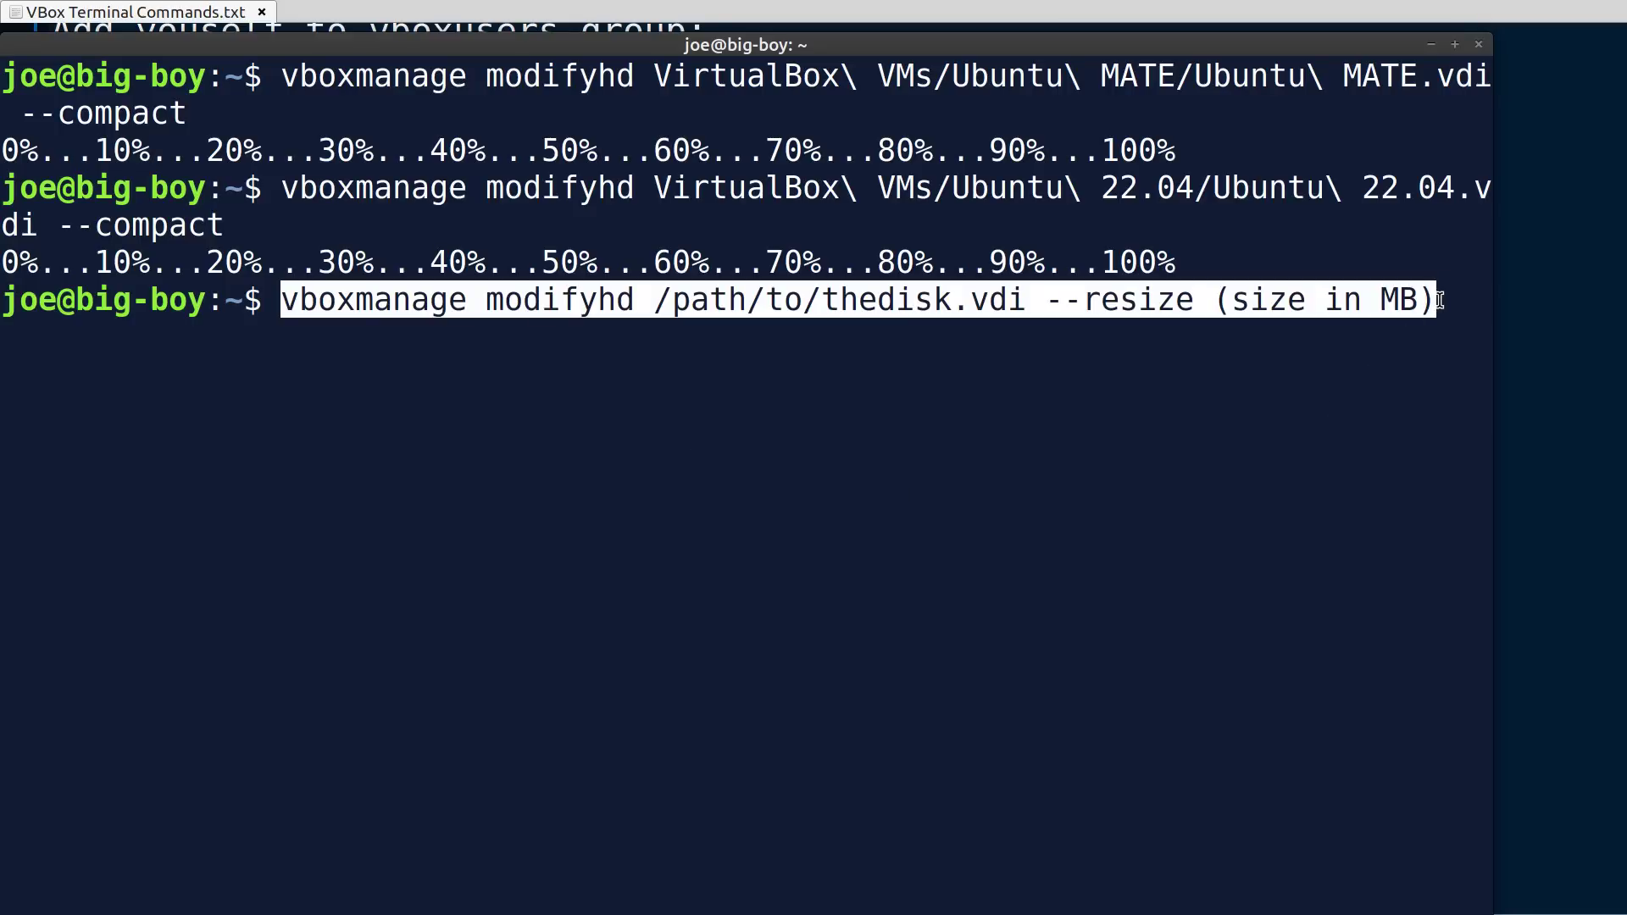
pyautogui.press('Left')
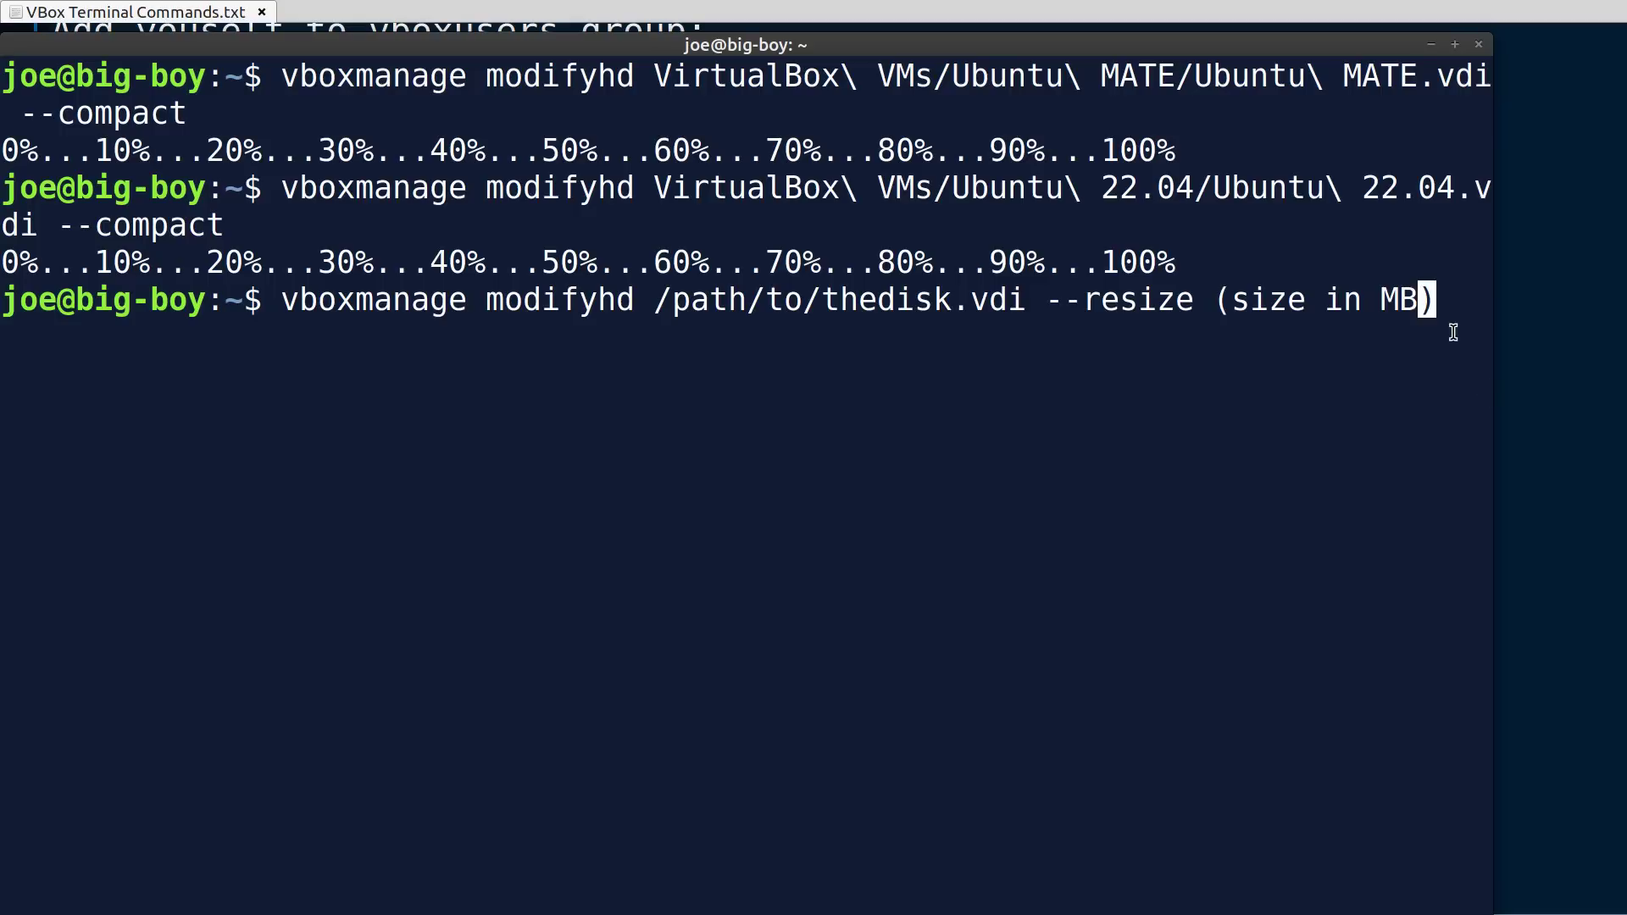
pyautogui.press('Left')
pyautogui.press('Left')
pyautogui.press('Left')
pyautogui.press('Left')
pyautogui.press('Left')
pyautogui.press('Left')
pyautogui.press('Left')
pyautogui.press('Left')
pyautogui.press('Left')
pyautogui.press('Left')
pyautogui.press('Left')
pyautogui.press('Left')
pyautogui.press('Left')
pyautogui.press('Left')
pyautogui.press('Left')
pyautogui.press('Left')
pyautogui.press('Left')
pyautogui.press('Left')
pyautogui.press('Left')
pyautogui.press('Left')
pyautogui.press('Right')
pyautogui.press('Right')
pyautogui.press('Right')
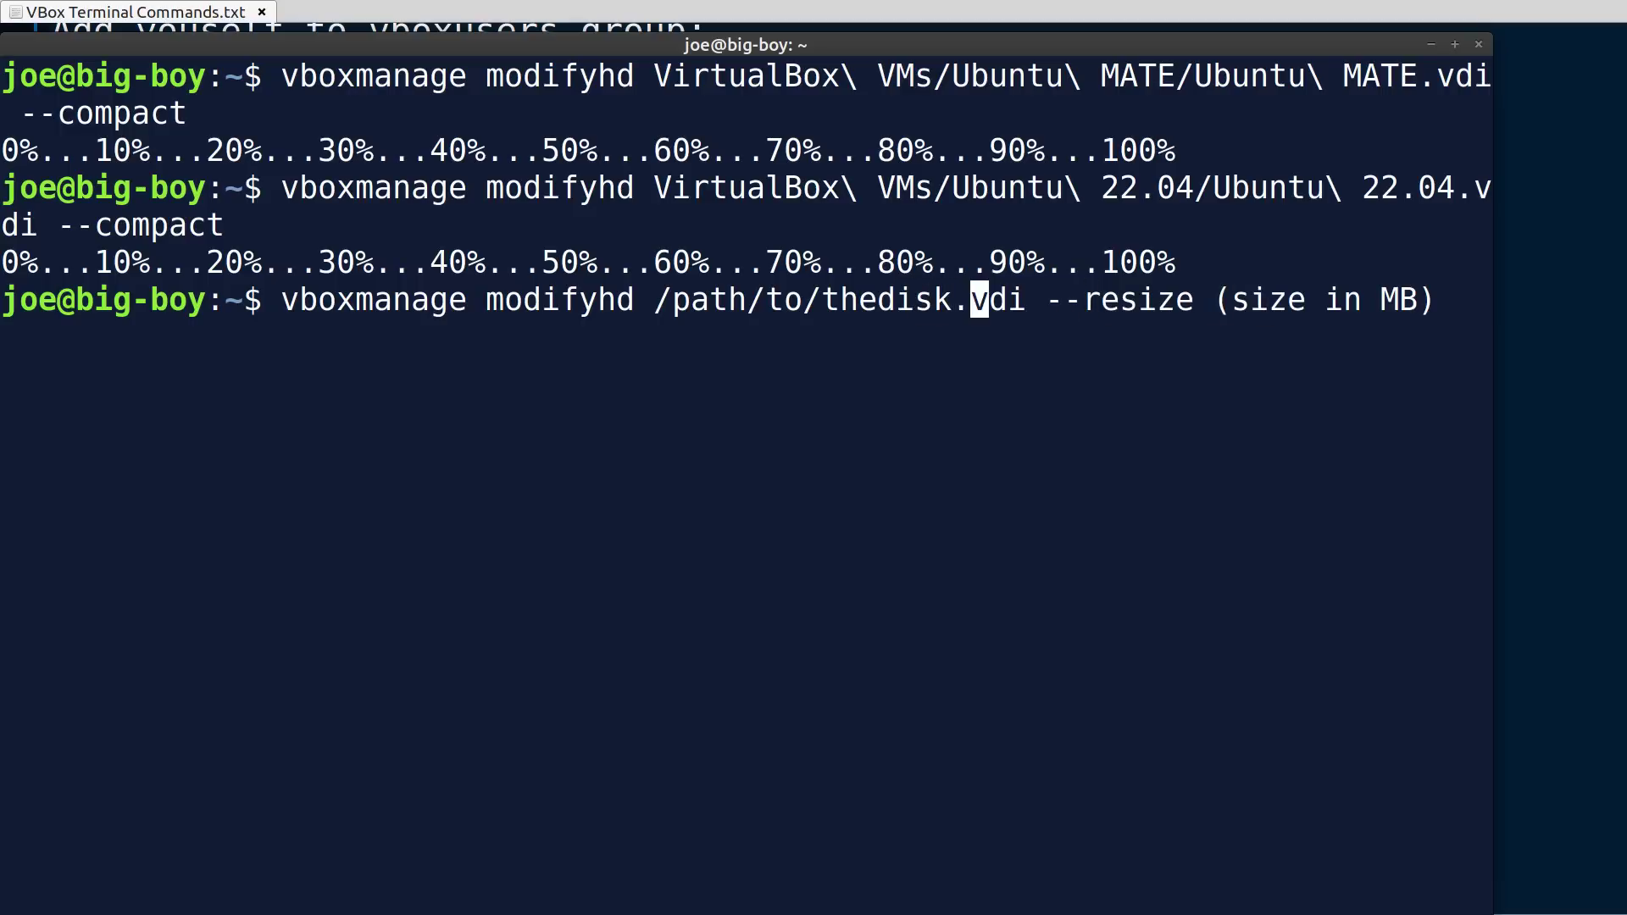
pyautogui.press('Right')
pyautogui.press('Right')
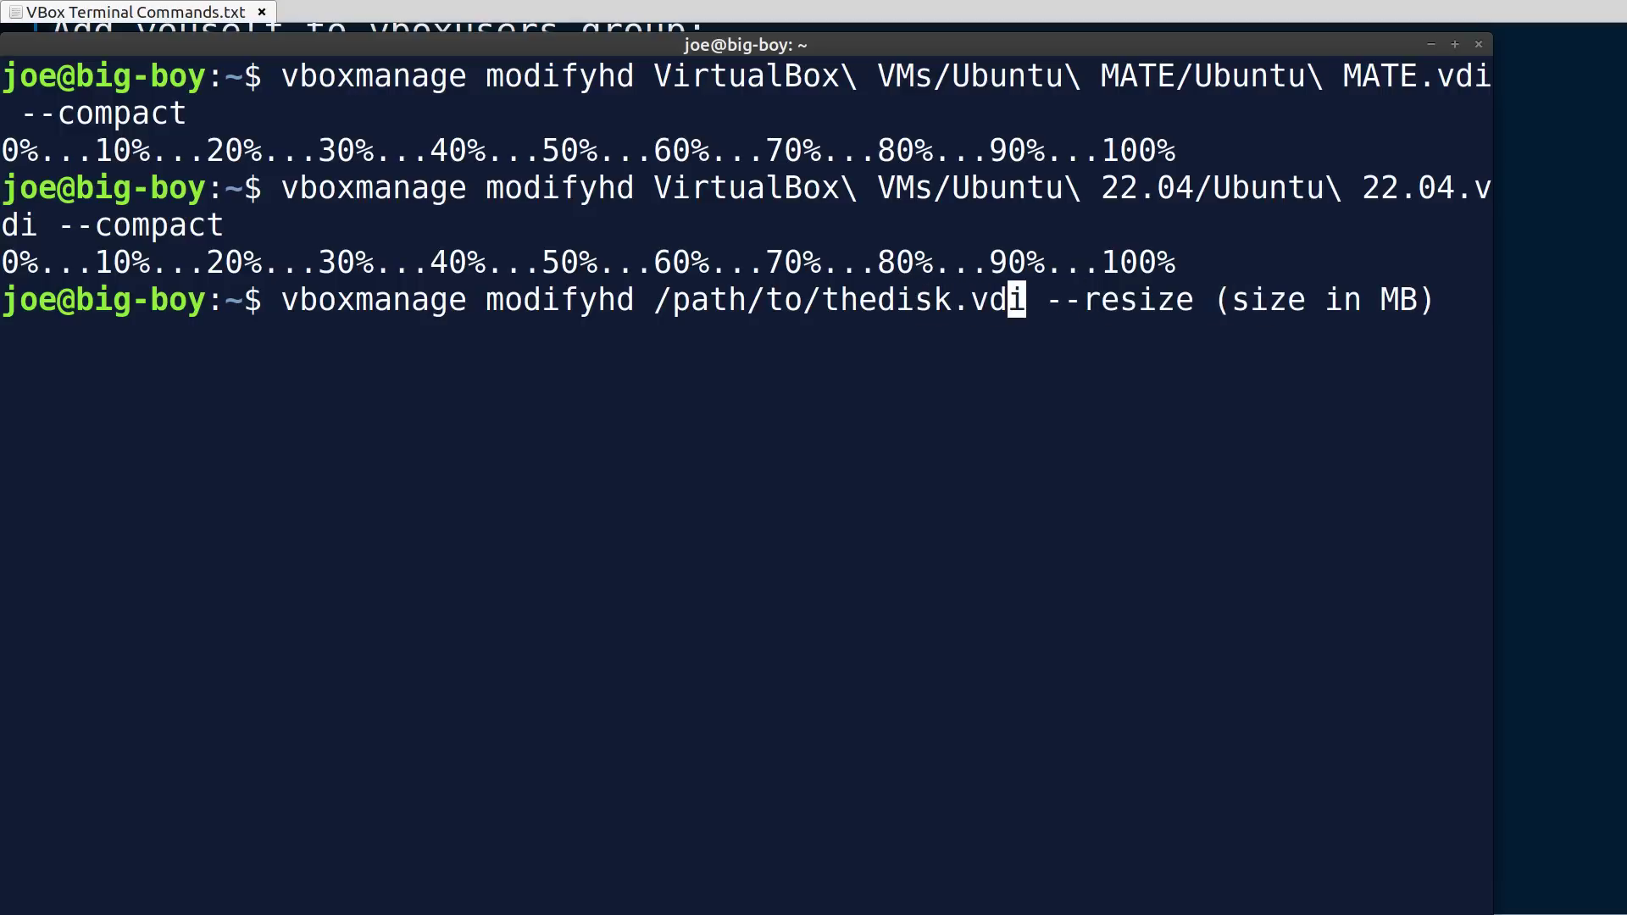
pyautogui.press('Delete')
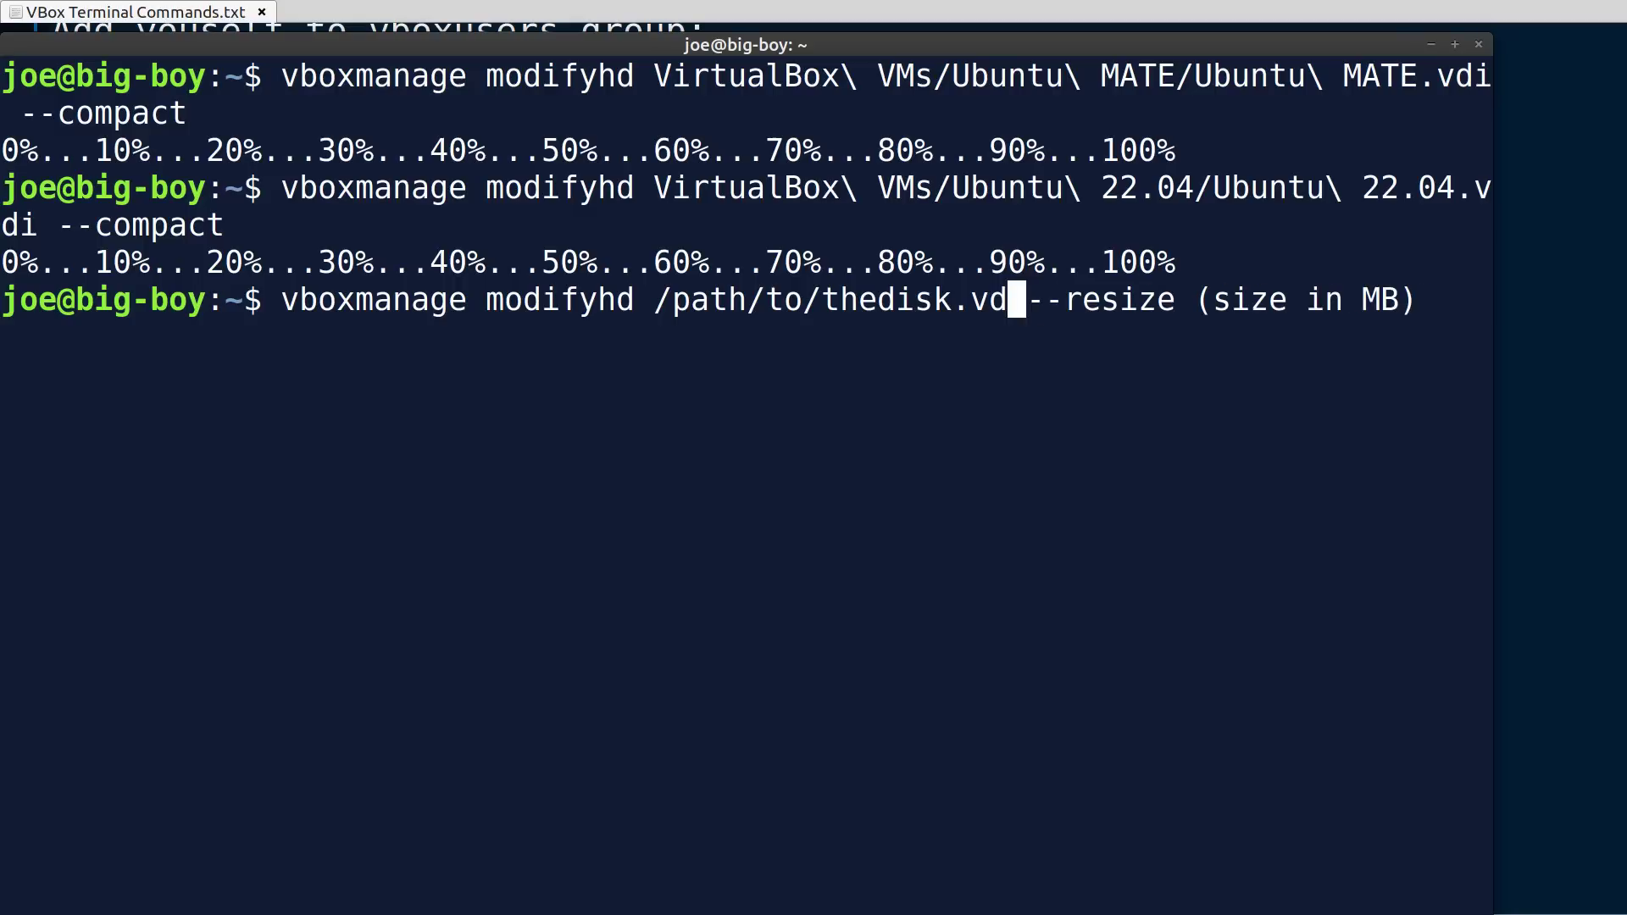
pyautogui.press('BackSpace')
pyautogui.press('BackSpace')
pyautogui.press('BackSpace')
pyautogui.press('BackSpace')
pyautogui.press('BackSpace')
pyautogui.press('BackSpace')
pyautogui.press('BackSpace')
pyautogui.press('BackSpace')
pyautogui.press('BackSpace')
pyautogui.press('BackSpace')
pyautogui.press('BackSpace')
pyautogui.press('BackSpace')
pyautogui.press('BackSpace')
pyautogui.press('BackSpace')
pyautogui.press('BackSpace')
pyautogui.press('BackSpace')
pyautogui.press('BackSpace')
pyautogui.press('BackSpace')
pyautogui.press('BackSpace')
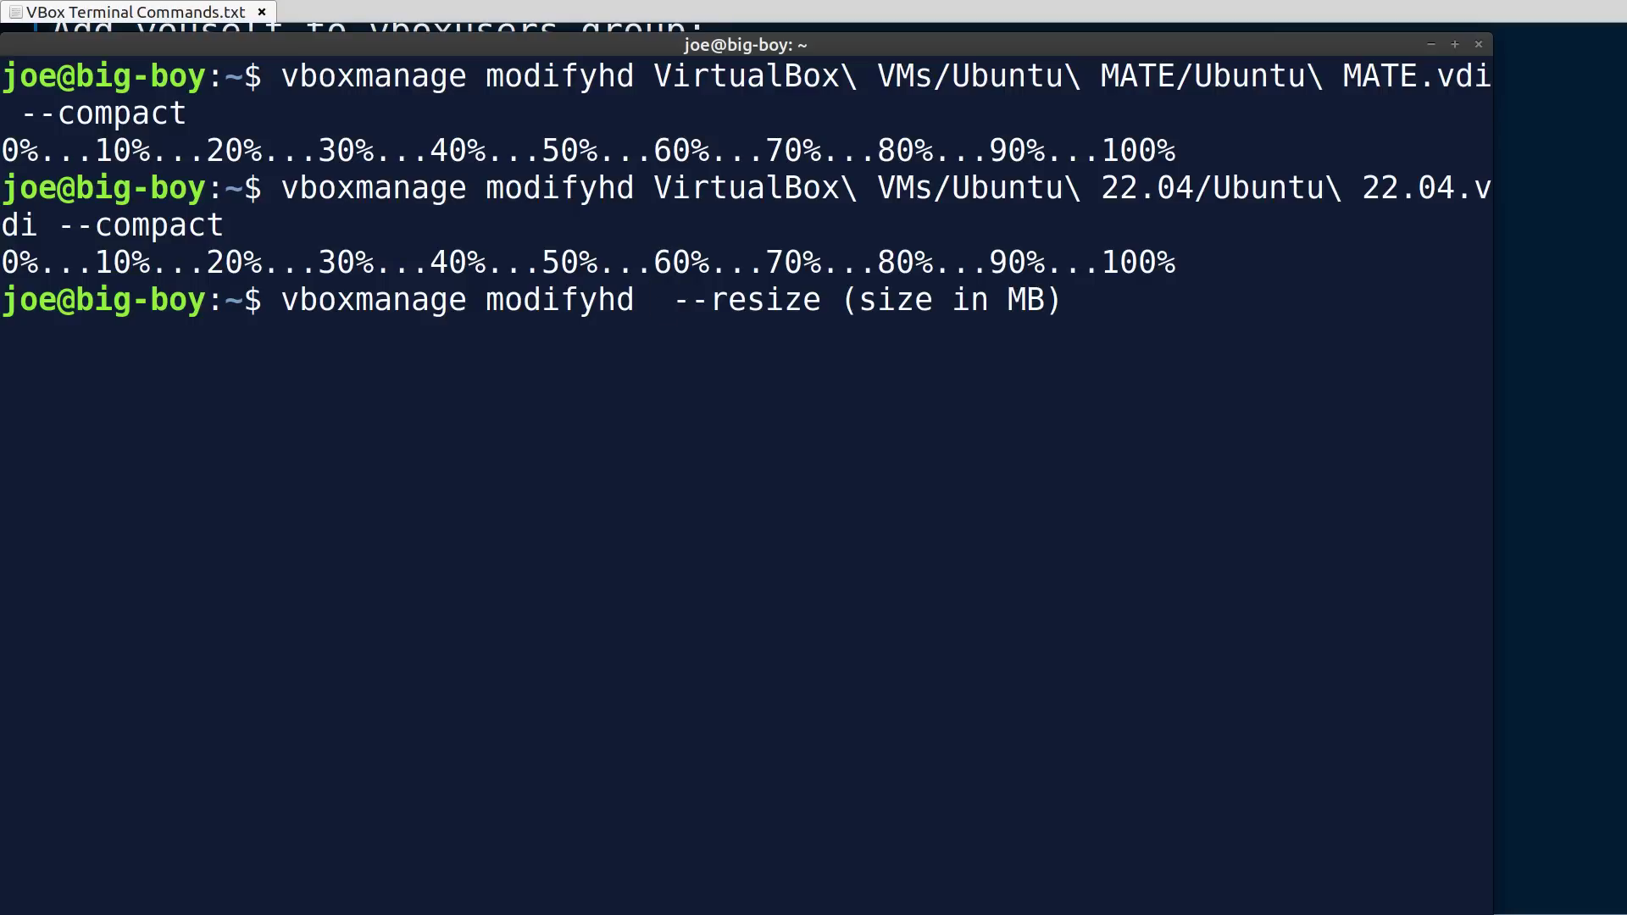
# Step: Fill in the path VirtualBox VMs/Ubuntu MATE/Ubuntu MATE.vdi with Tab completion
pyautogui.write('Ubun')
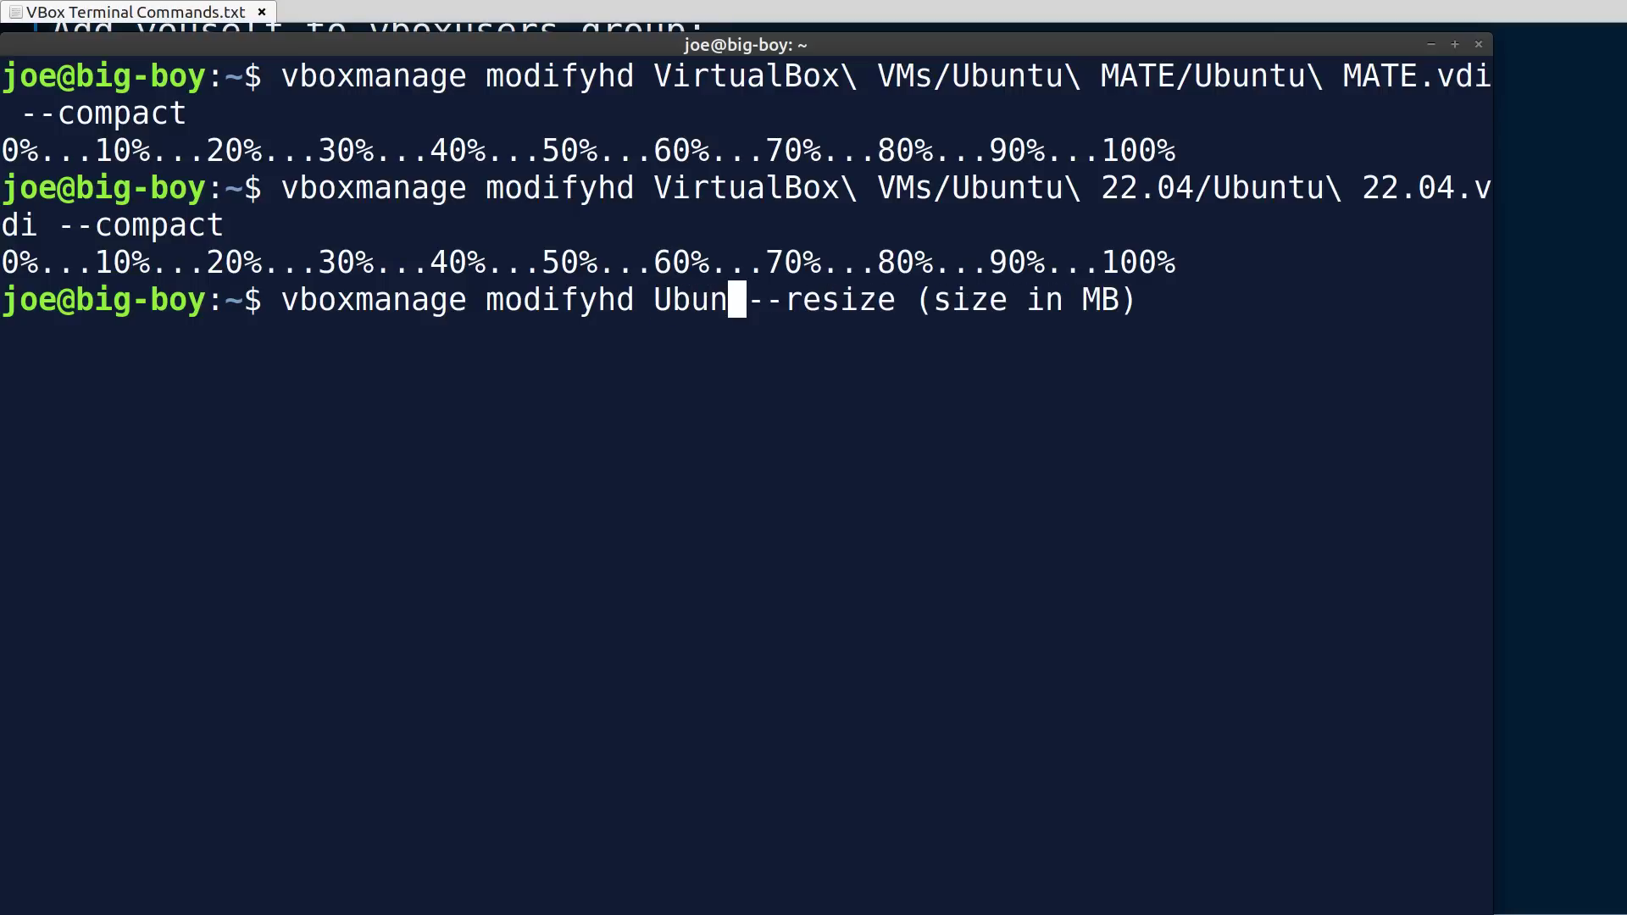
pyautogui.press('BackSpace')
pyautogui.press('BackSpace')
pyautogui.press('BackSpace')
pyautogui.press('BackSpace')
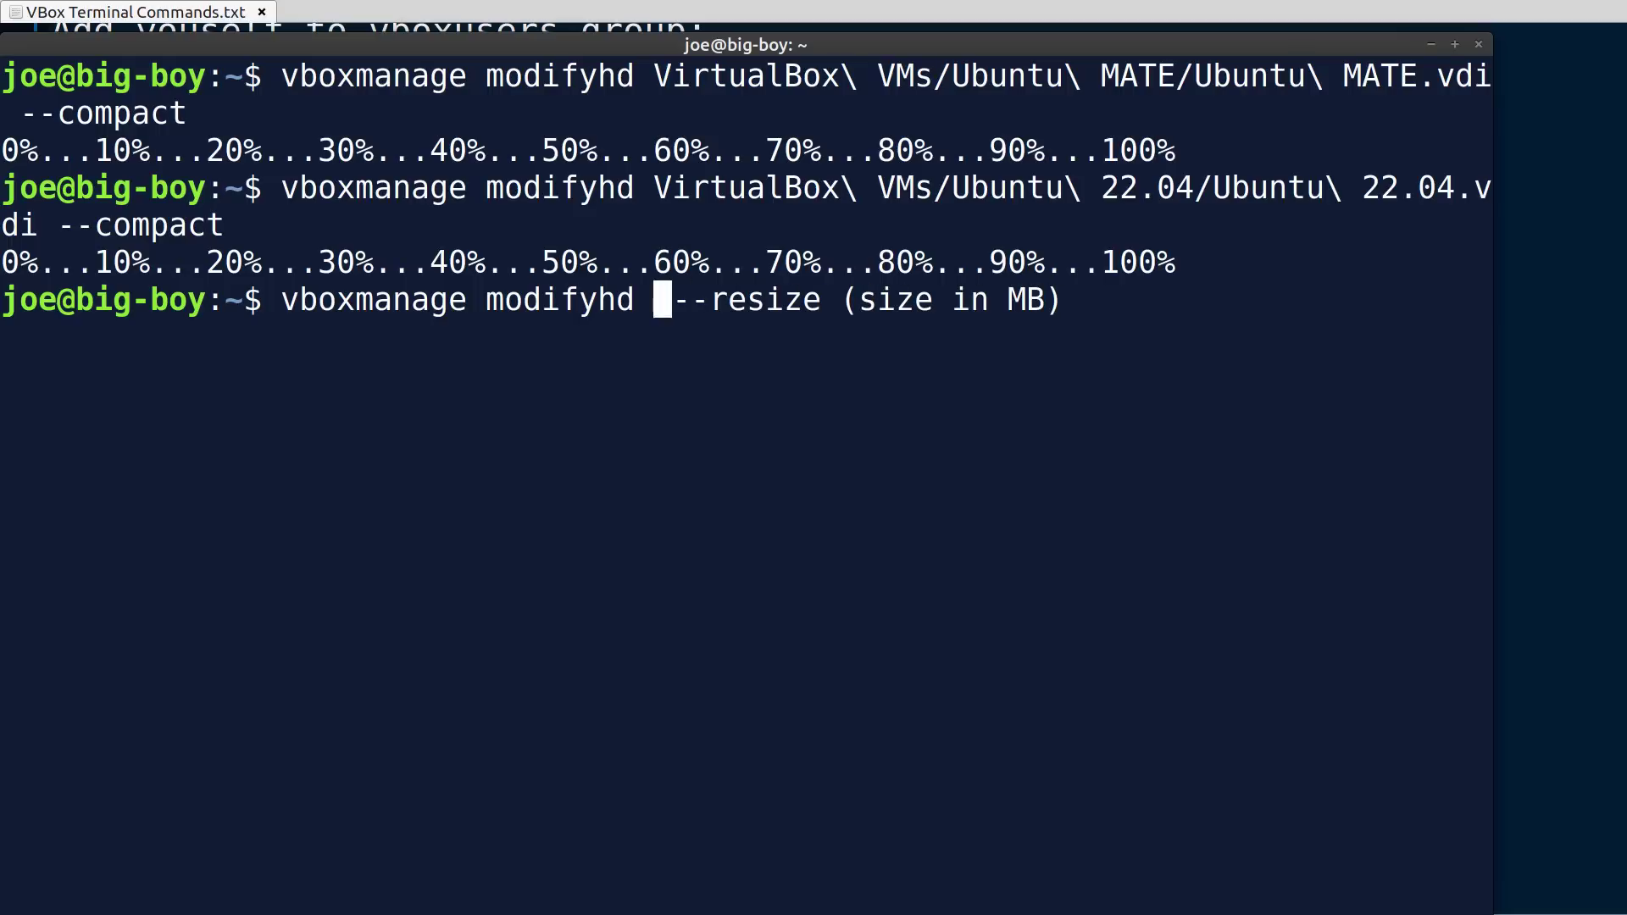
pyautogui.write('Vm')
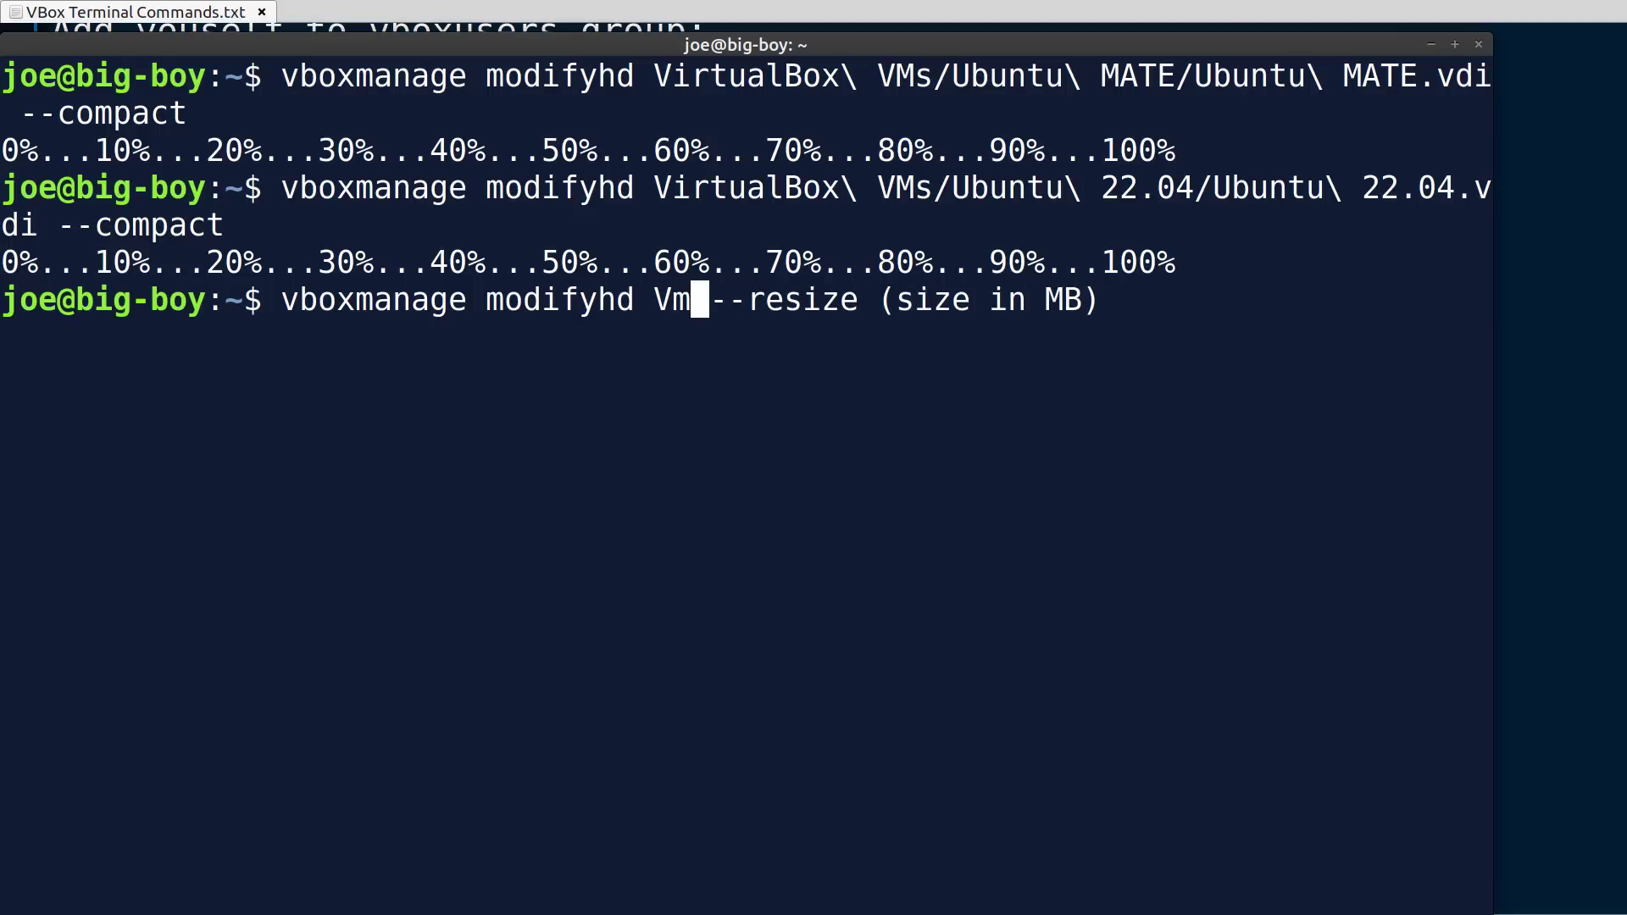
pyautogui.press('BackSpace')
pyautogui.write('irt')
pyautogui.press('Tab')
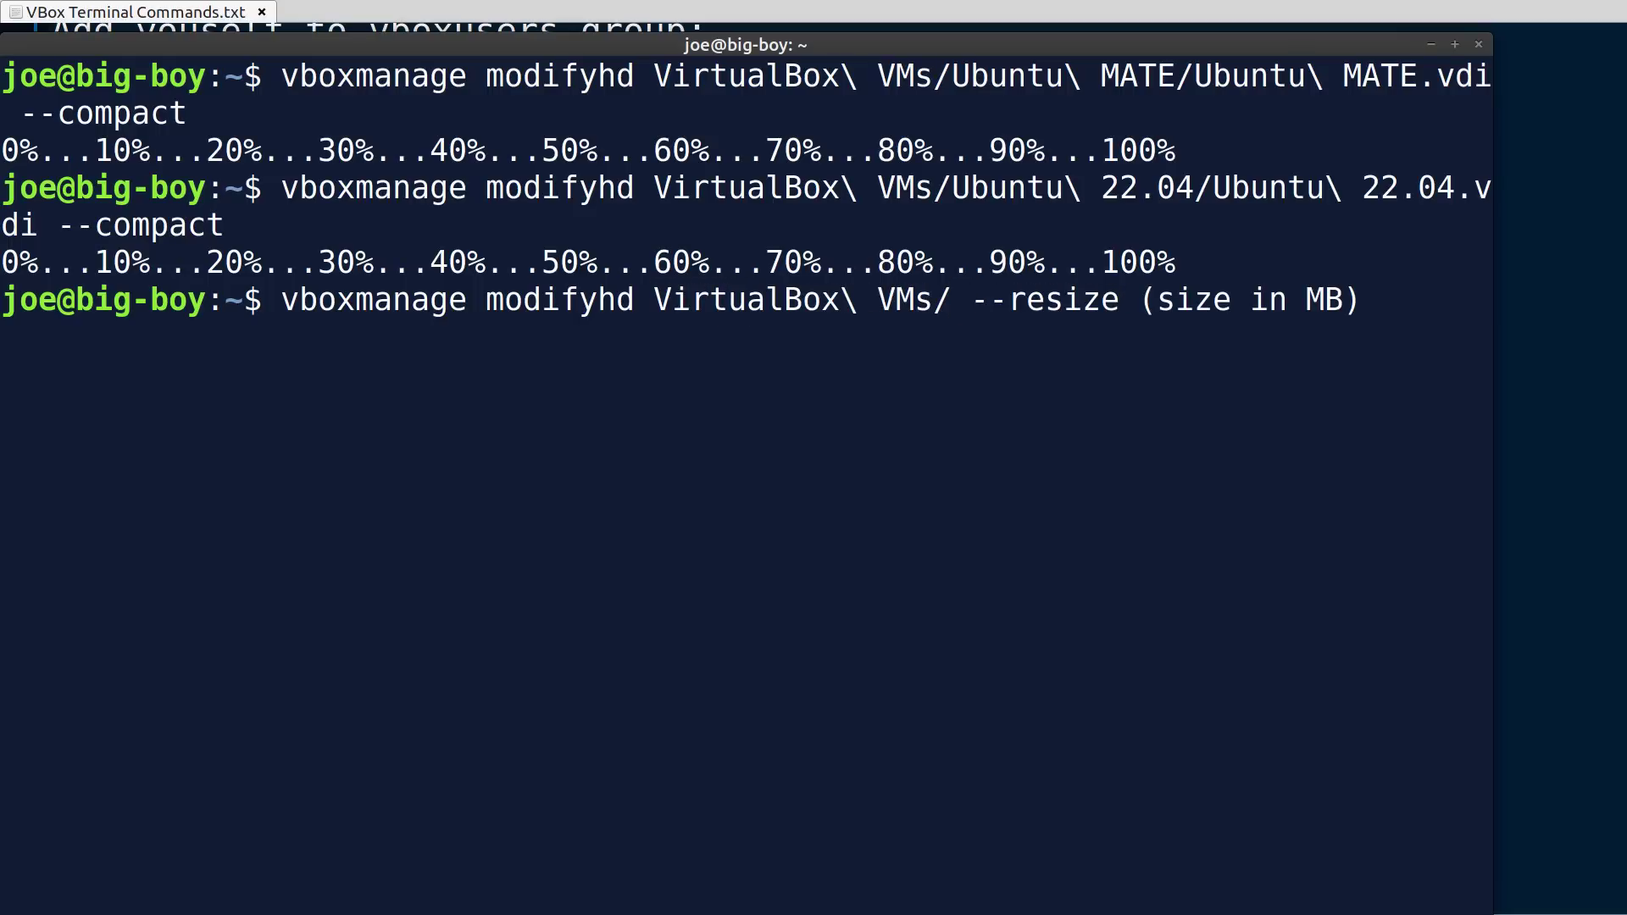
pyautogui.write('Ub')
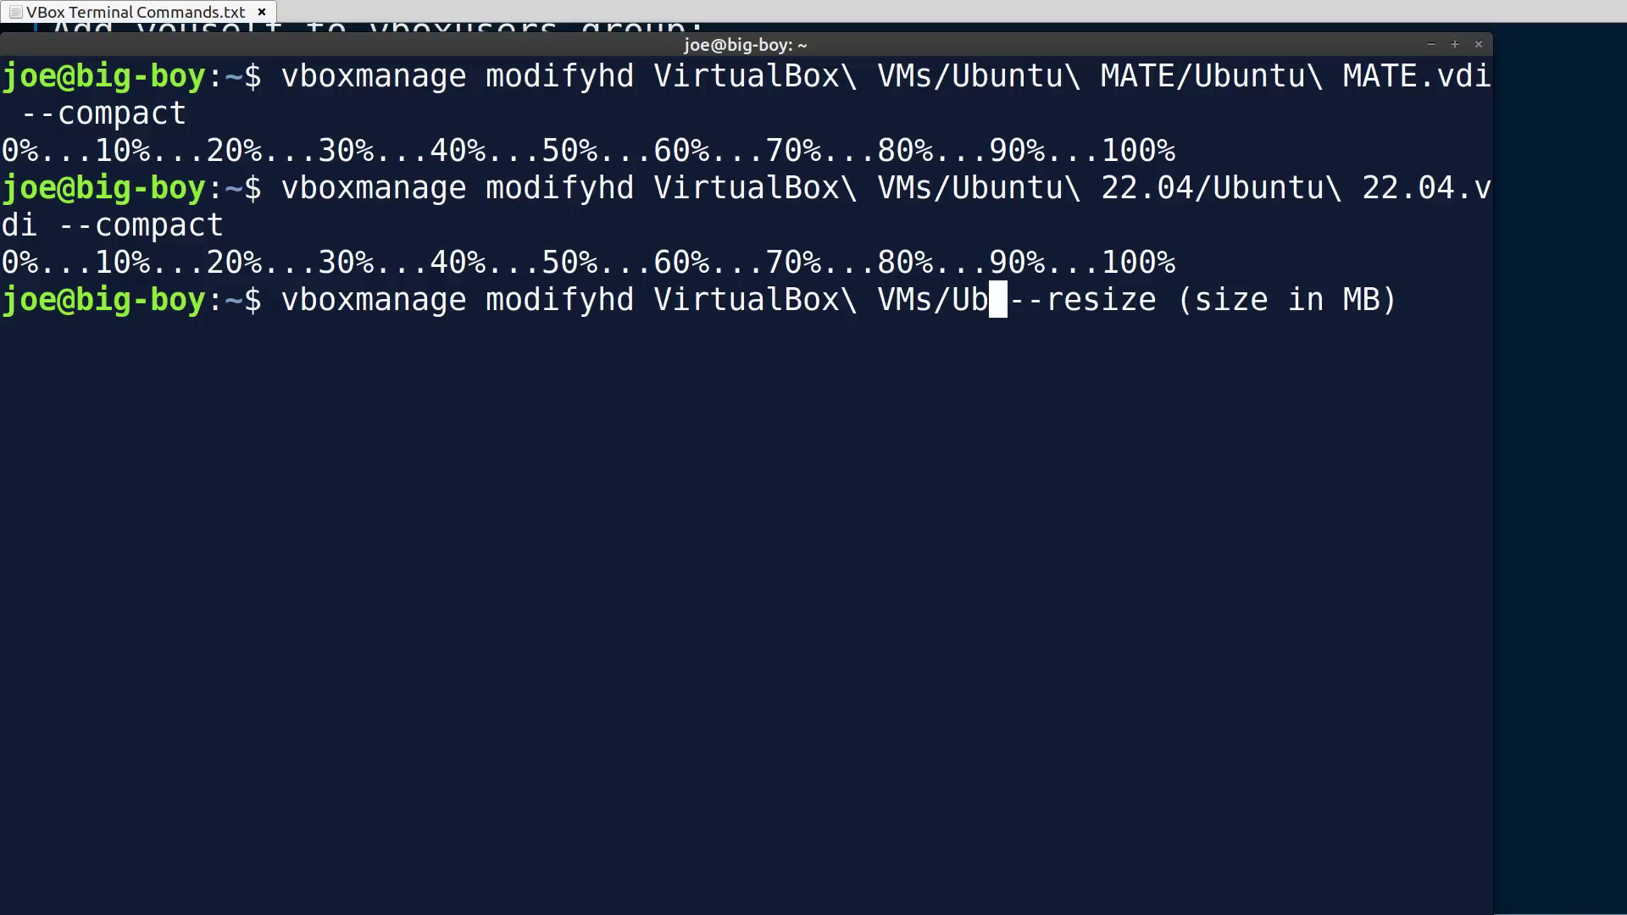
pyautogui.press('Tab')
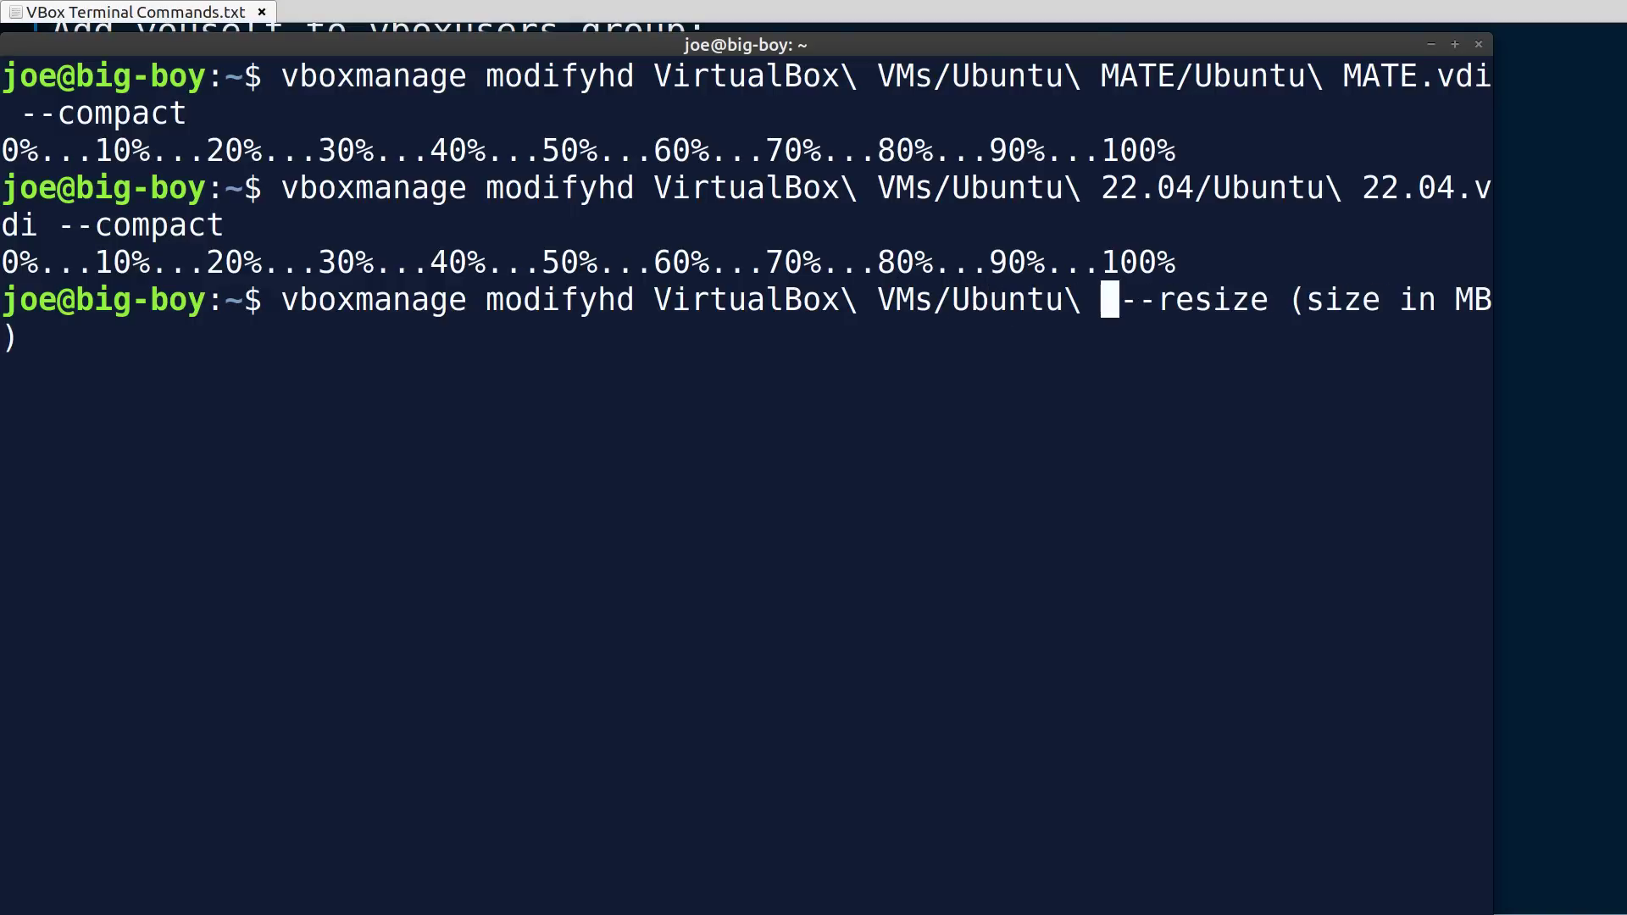
pyautogui.write('M')
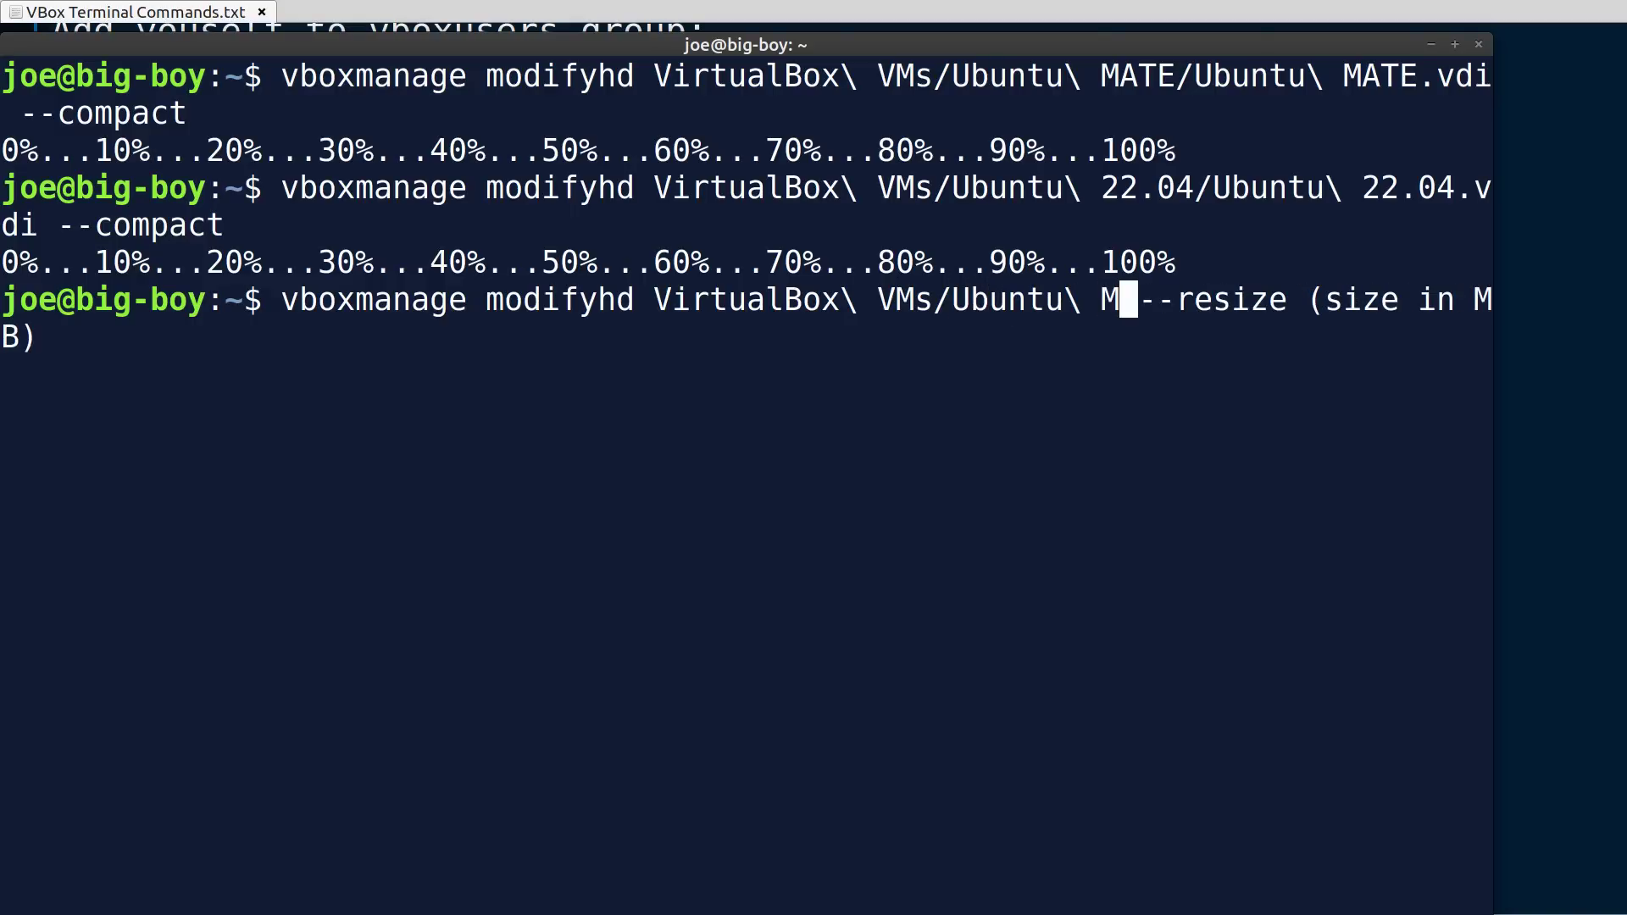
pyautogui.press('Tab')
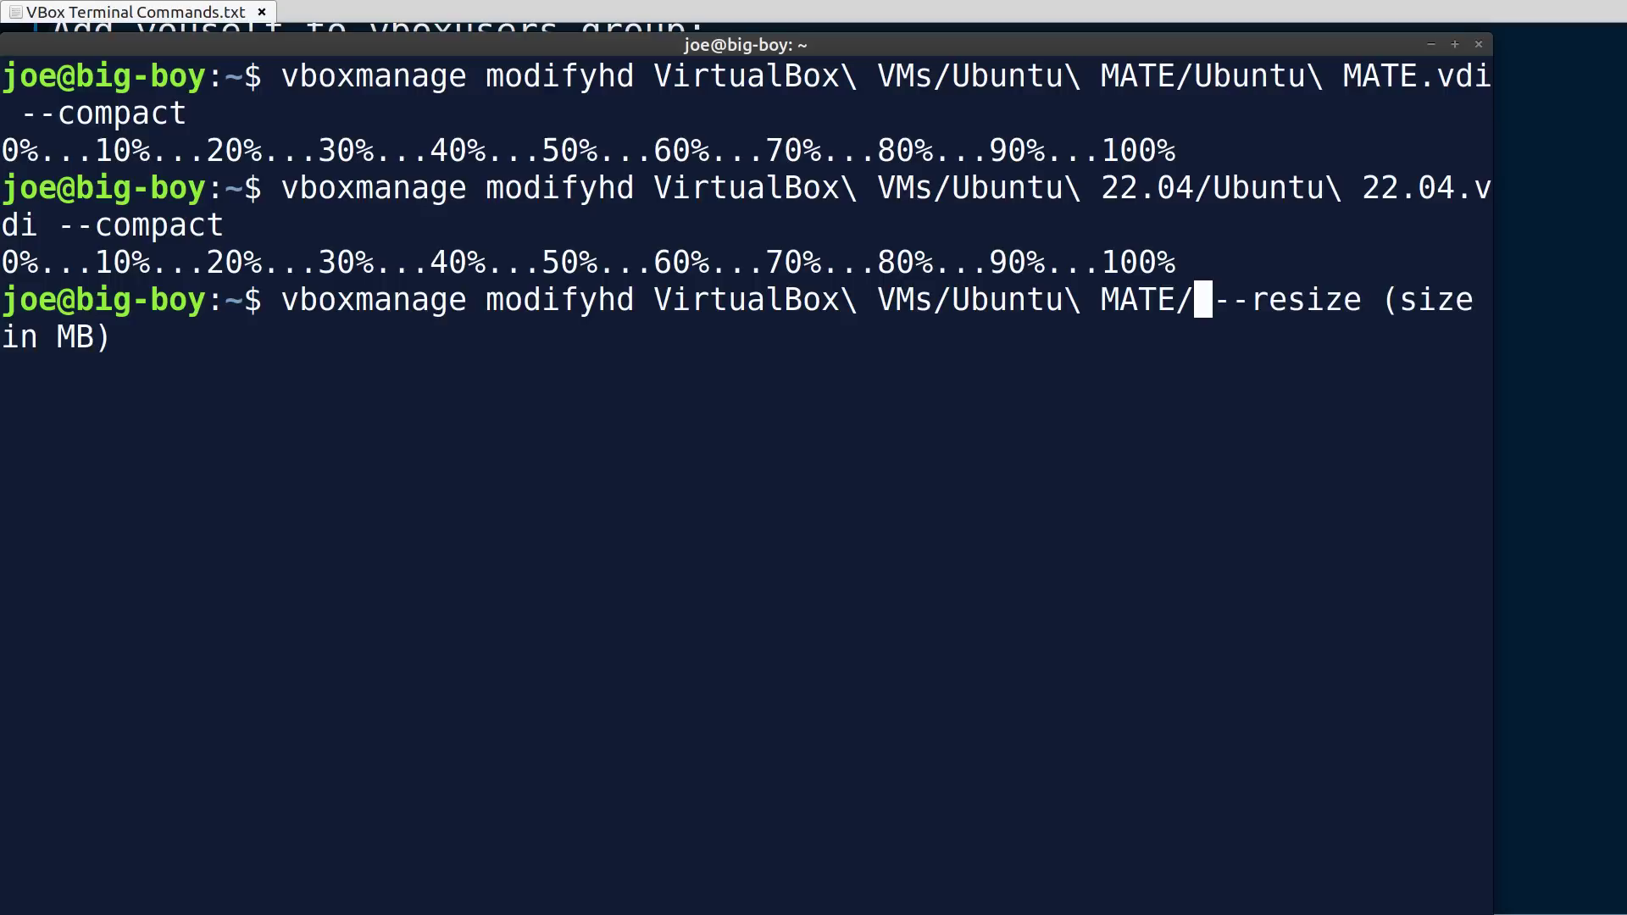
pyautogui.write('Ub')
pyautogui.press('Tab')
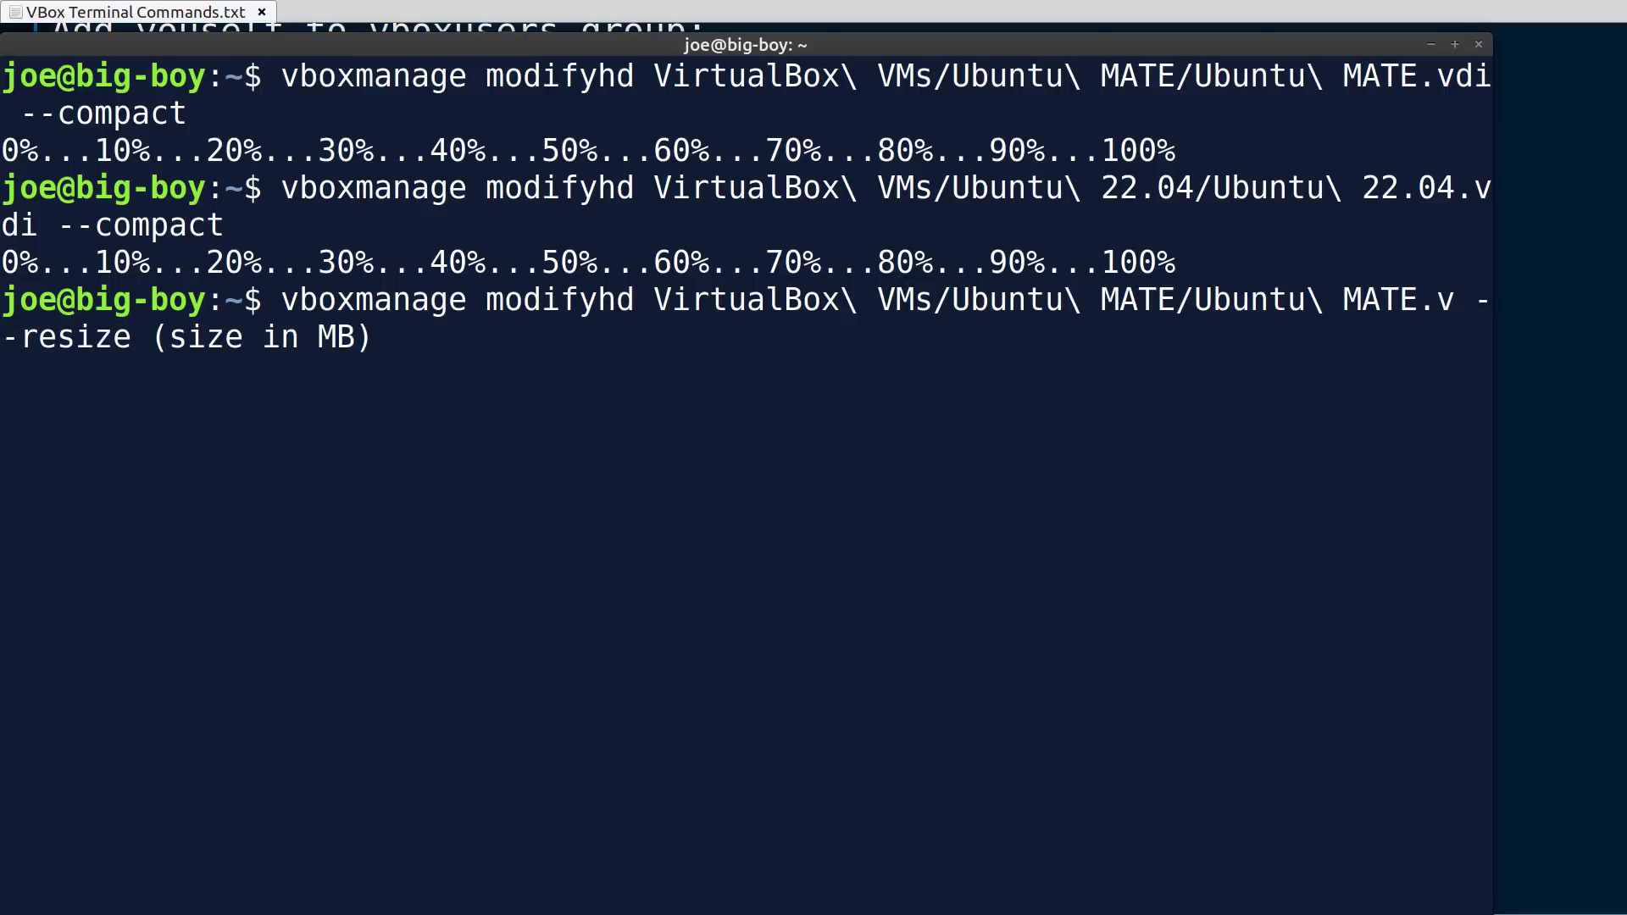
pyautogui.write('di')
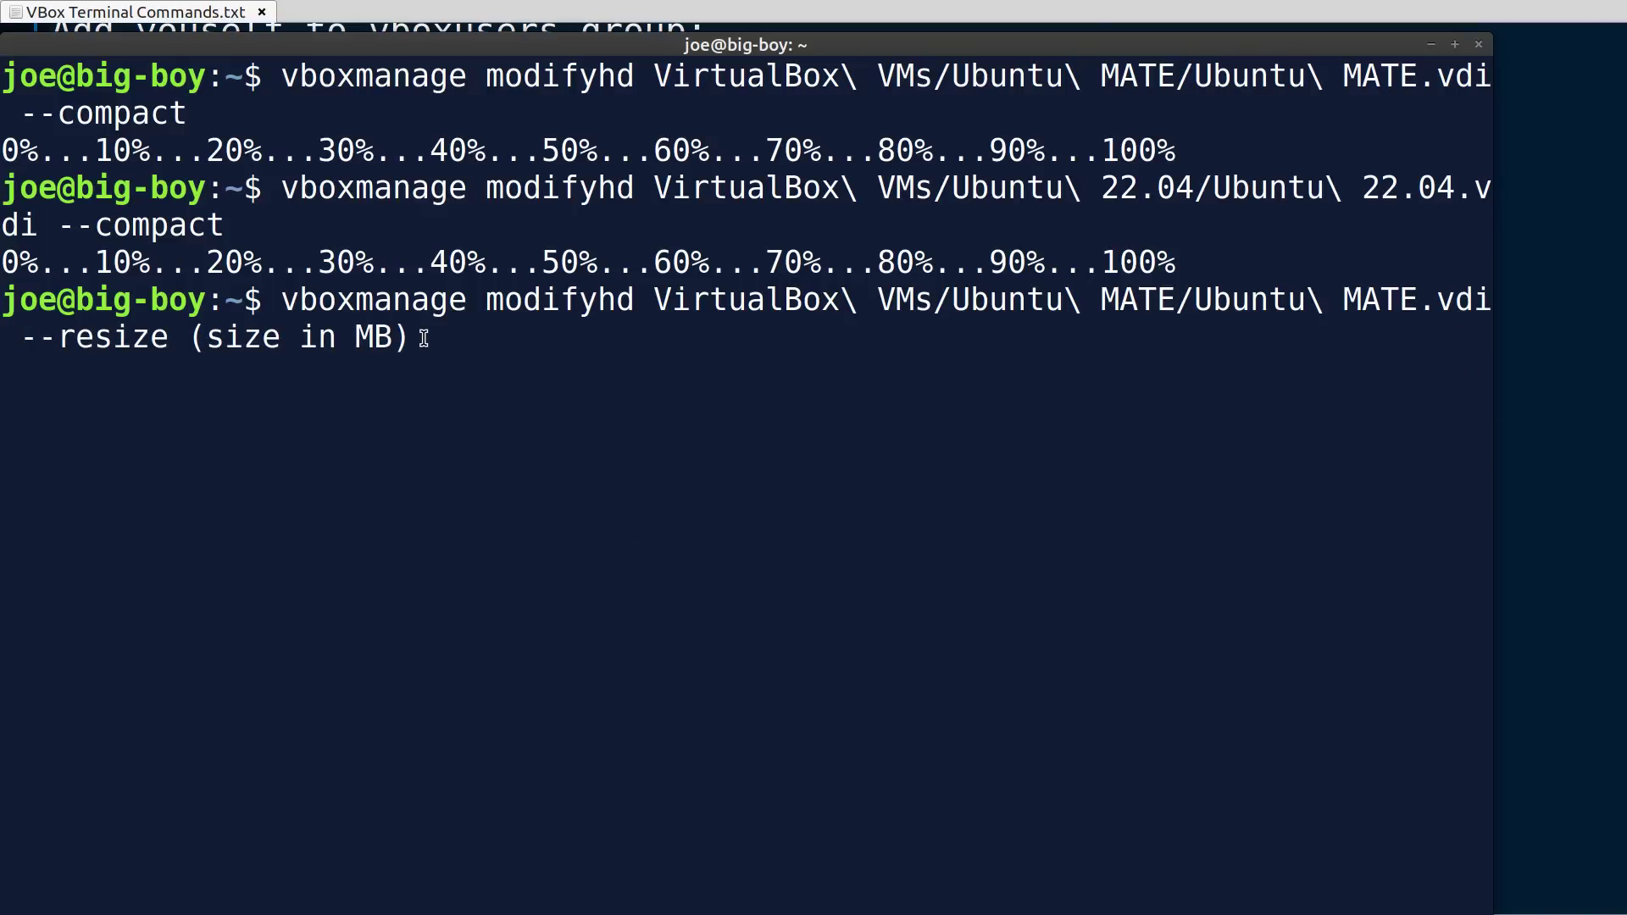
# Step: Fix the .vdi extension at the end of the Ubuntu MATE disk path
pyautogui.moveTo(430, 342); pyautogui.dragTo(188, 339)
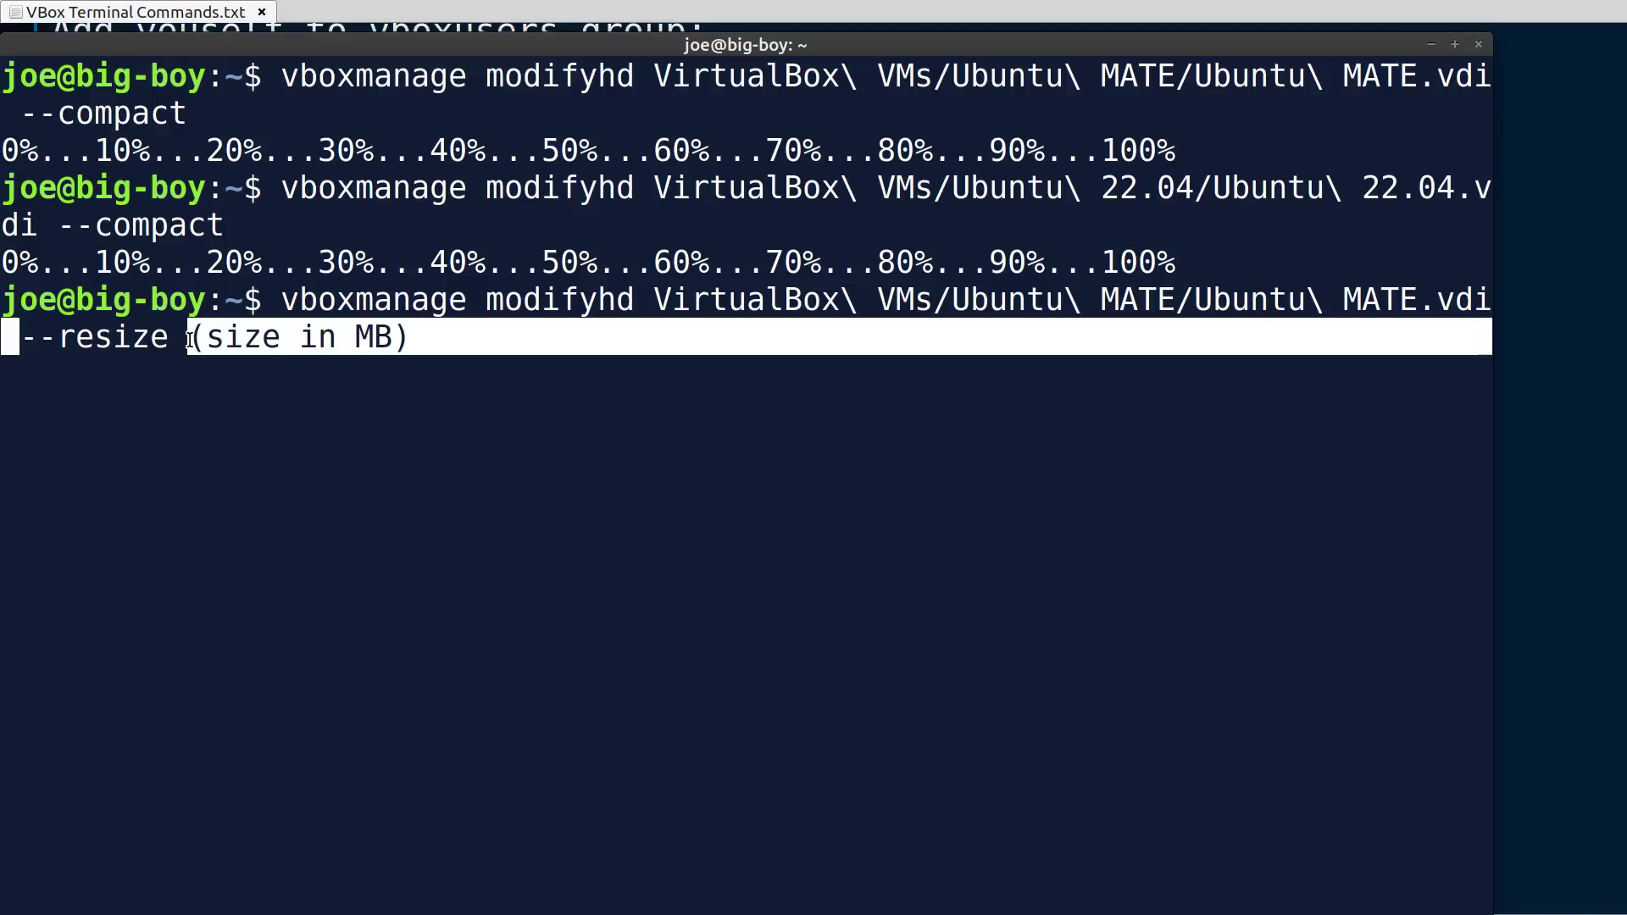
pyautogui.press('BackSpace')
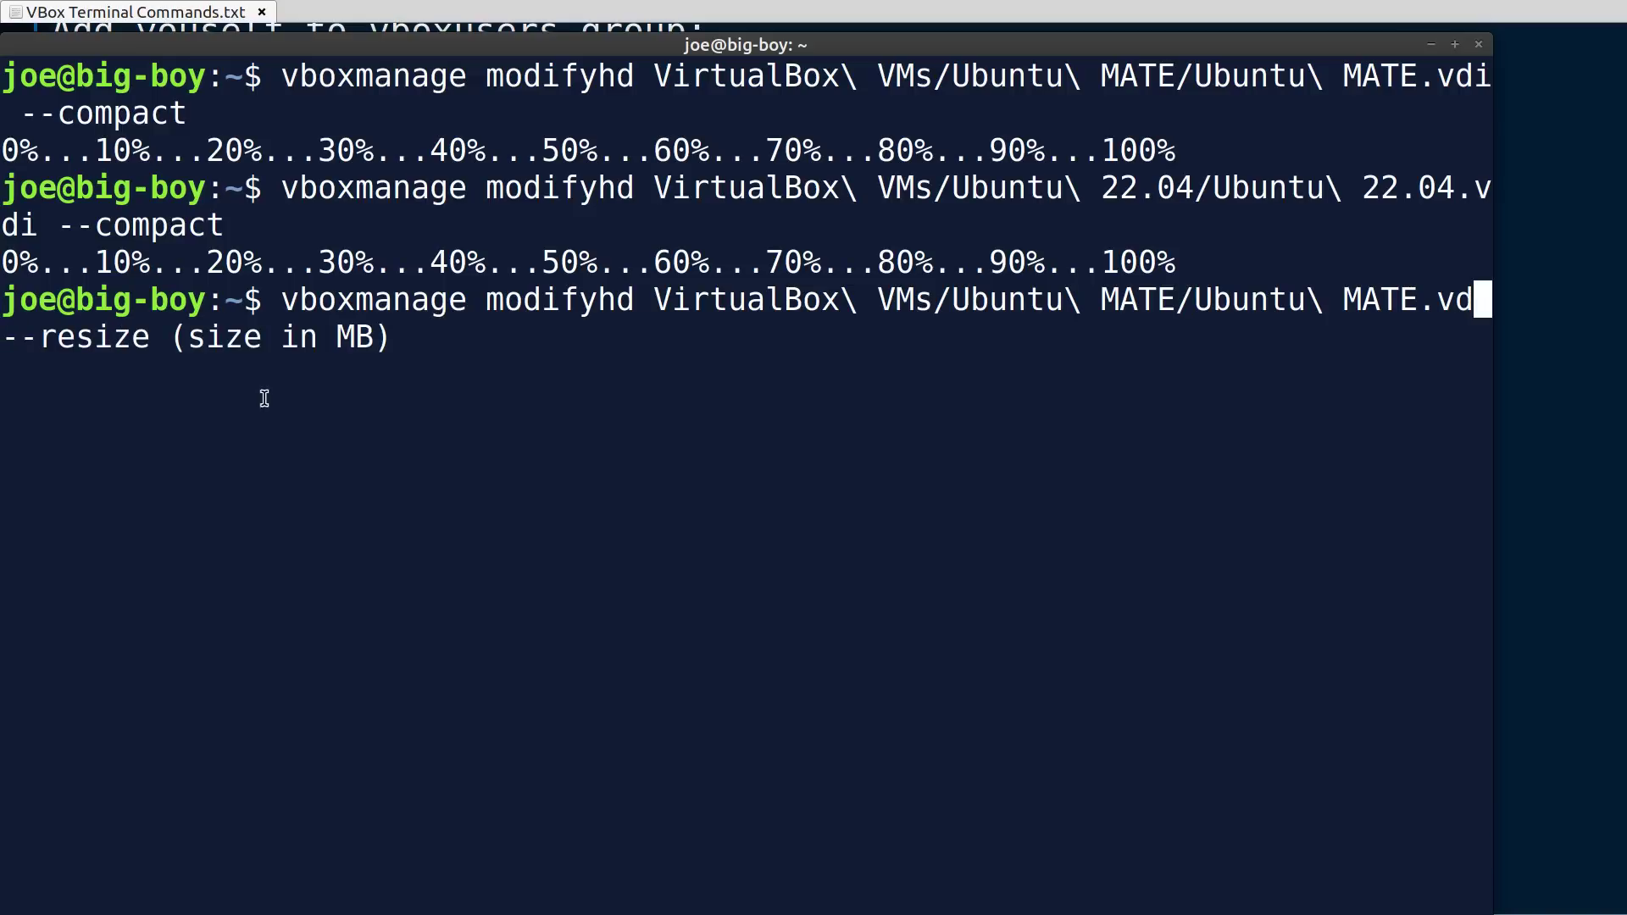
pyautogui.doubleClick(407, 339)
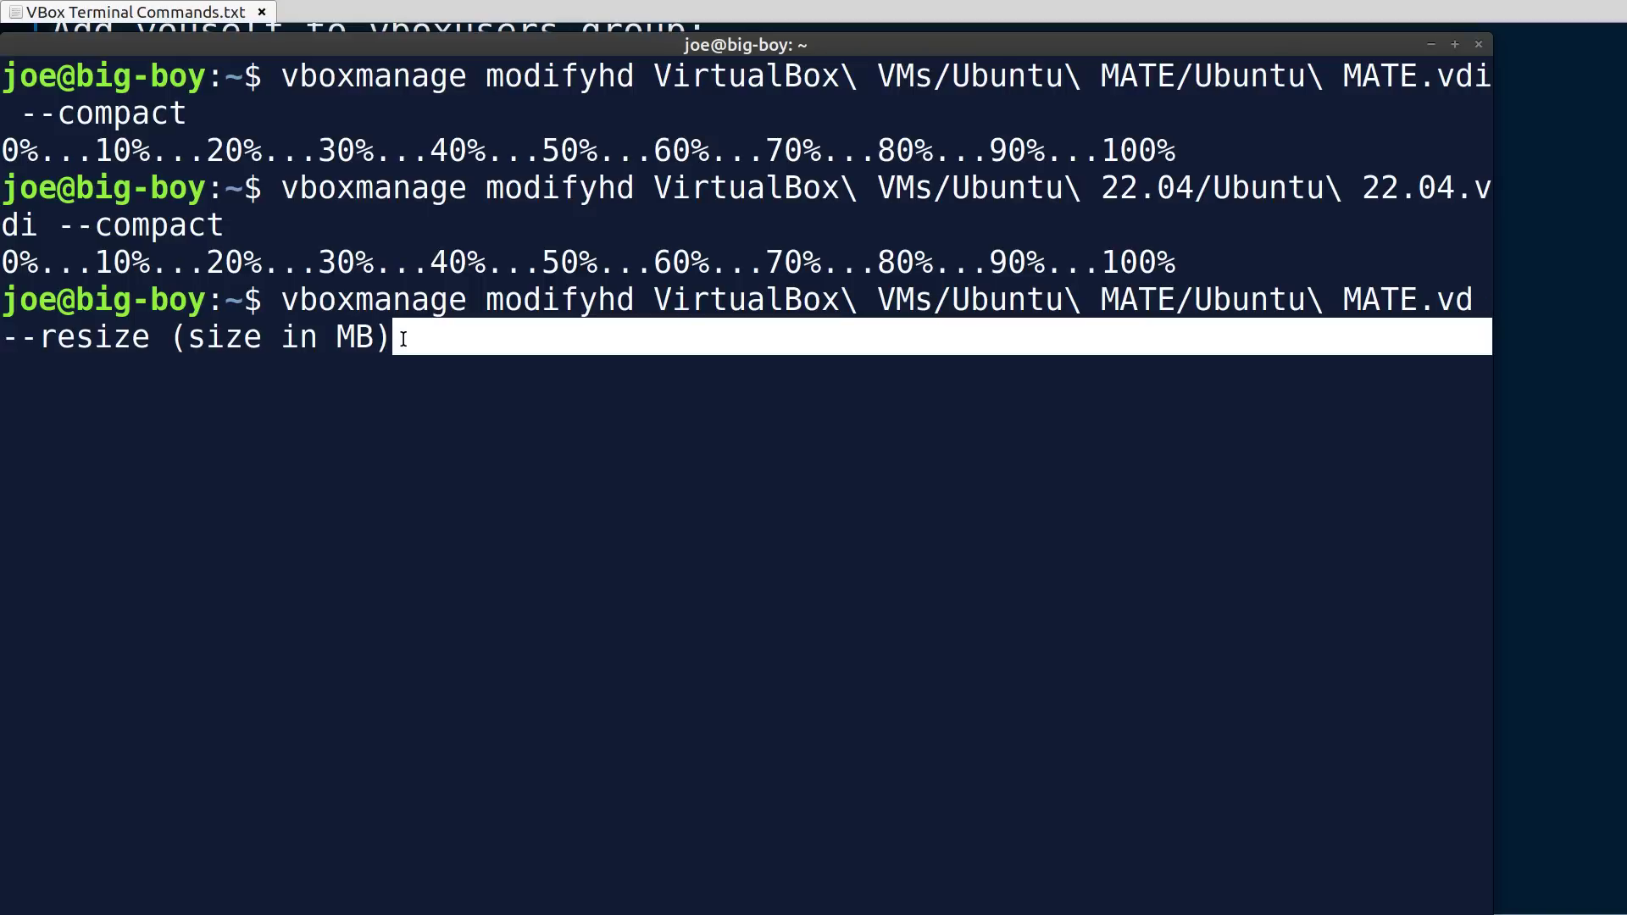
pyautogui.press('BackSpace')
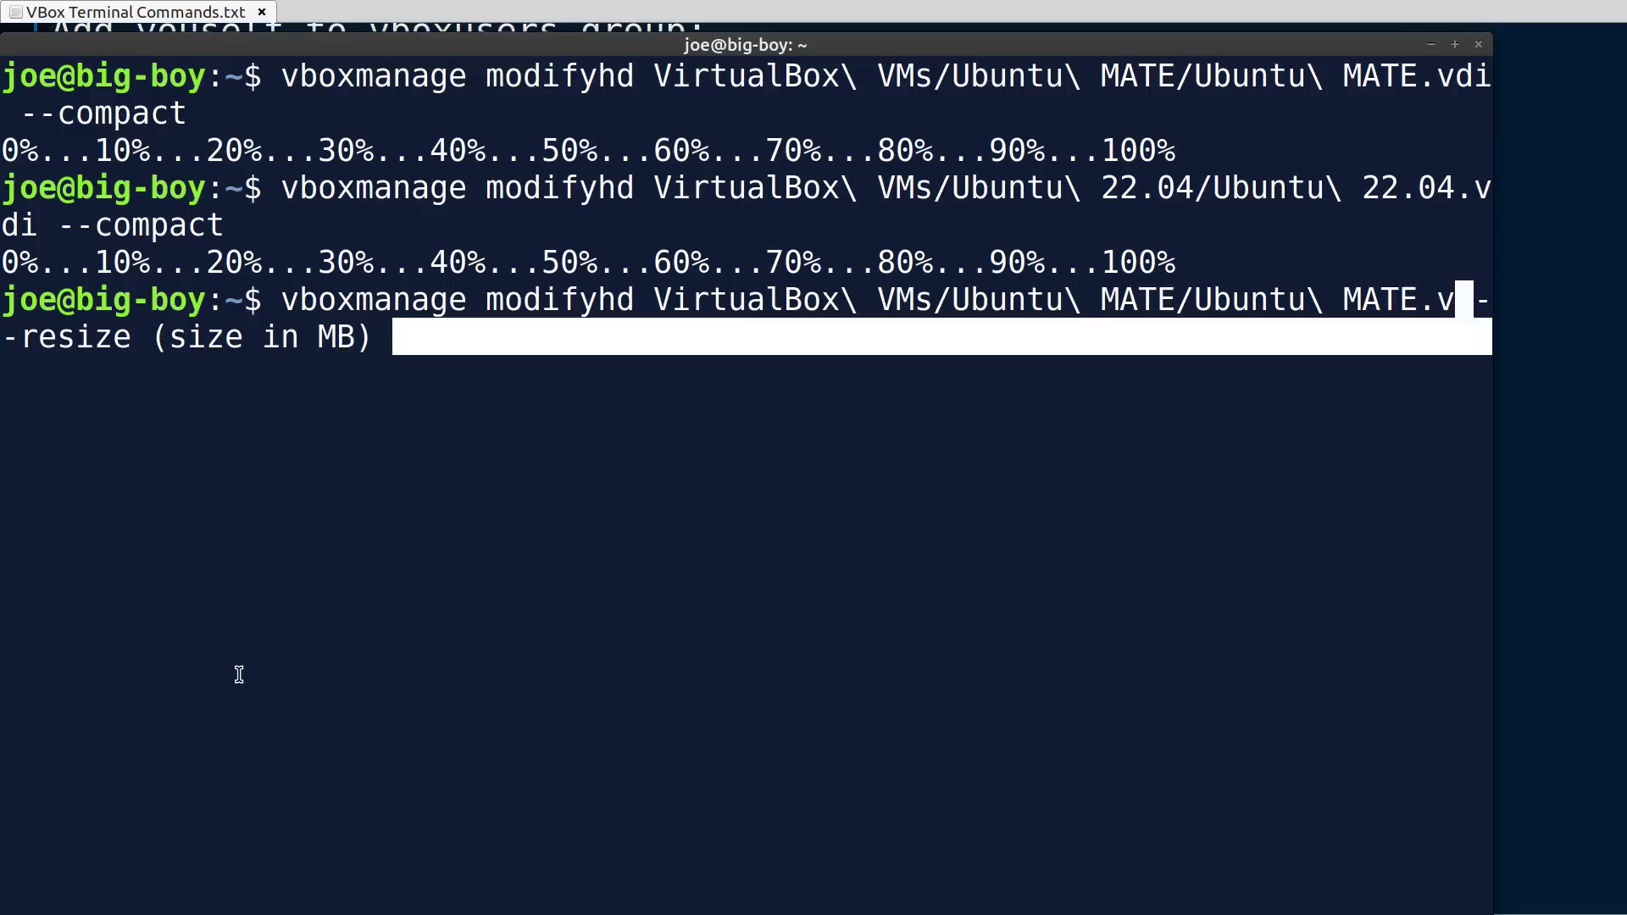
pyautogui.write('d')
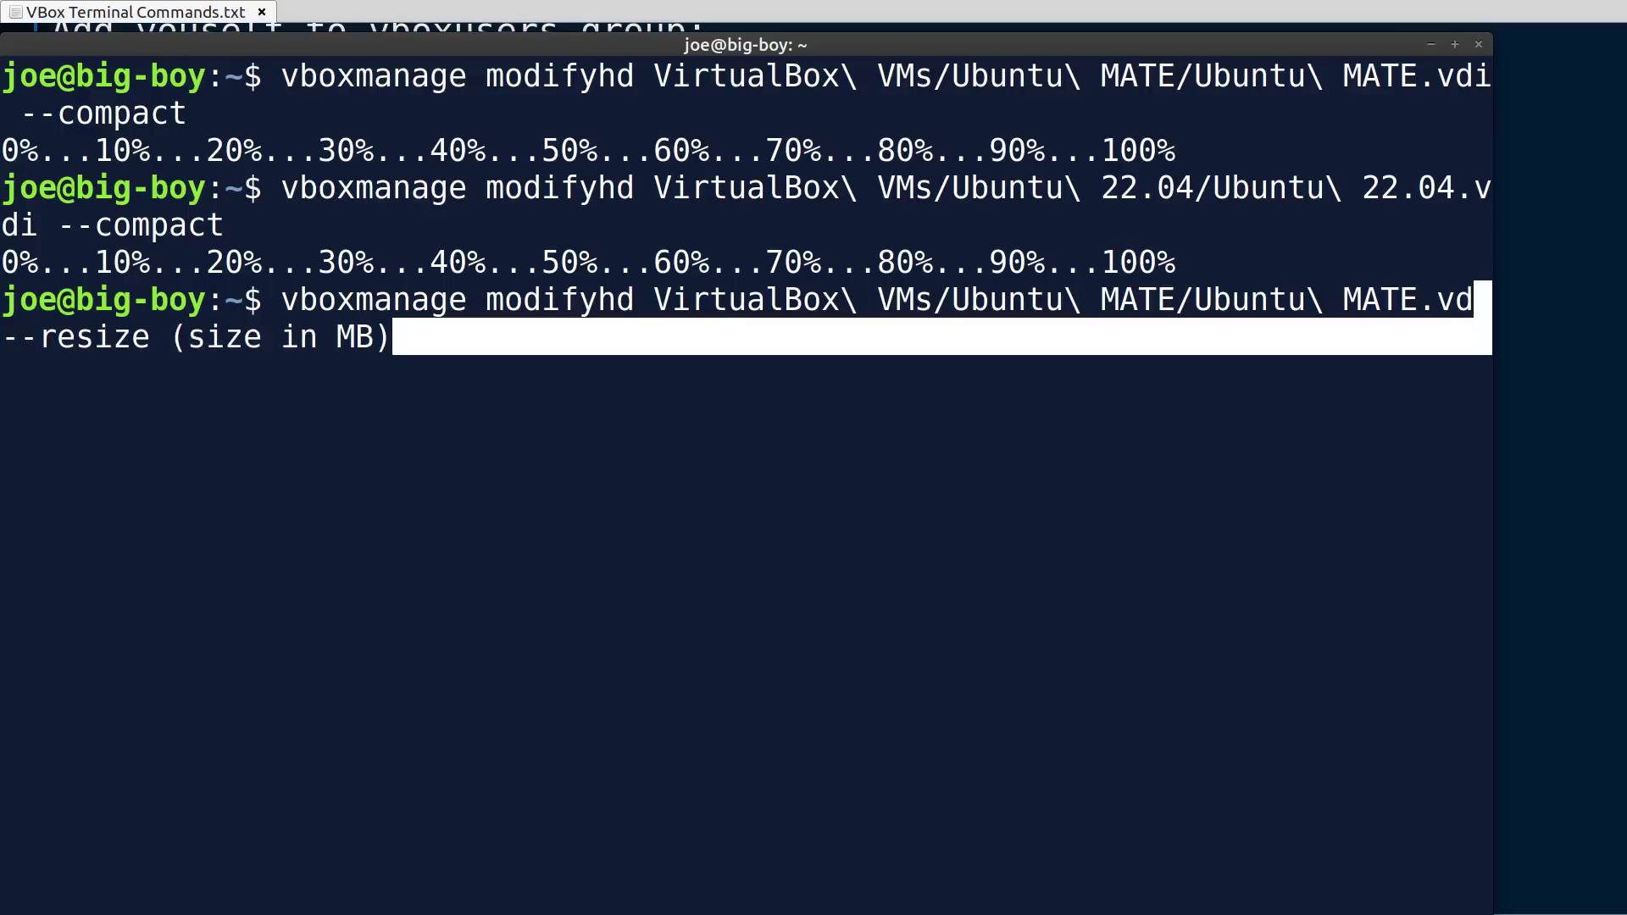
pyautogui.write('i')
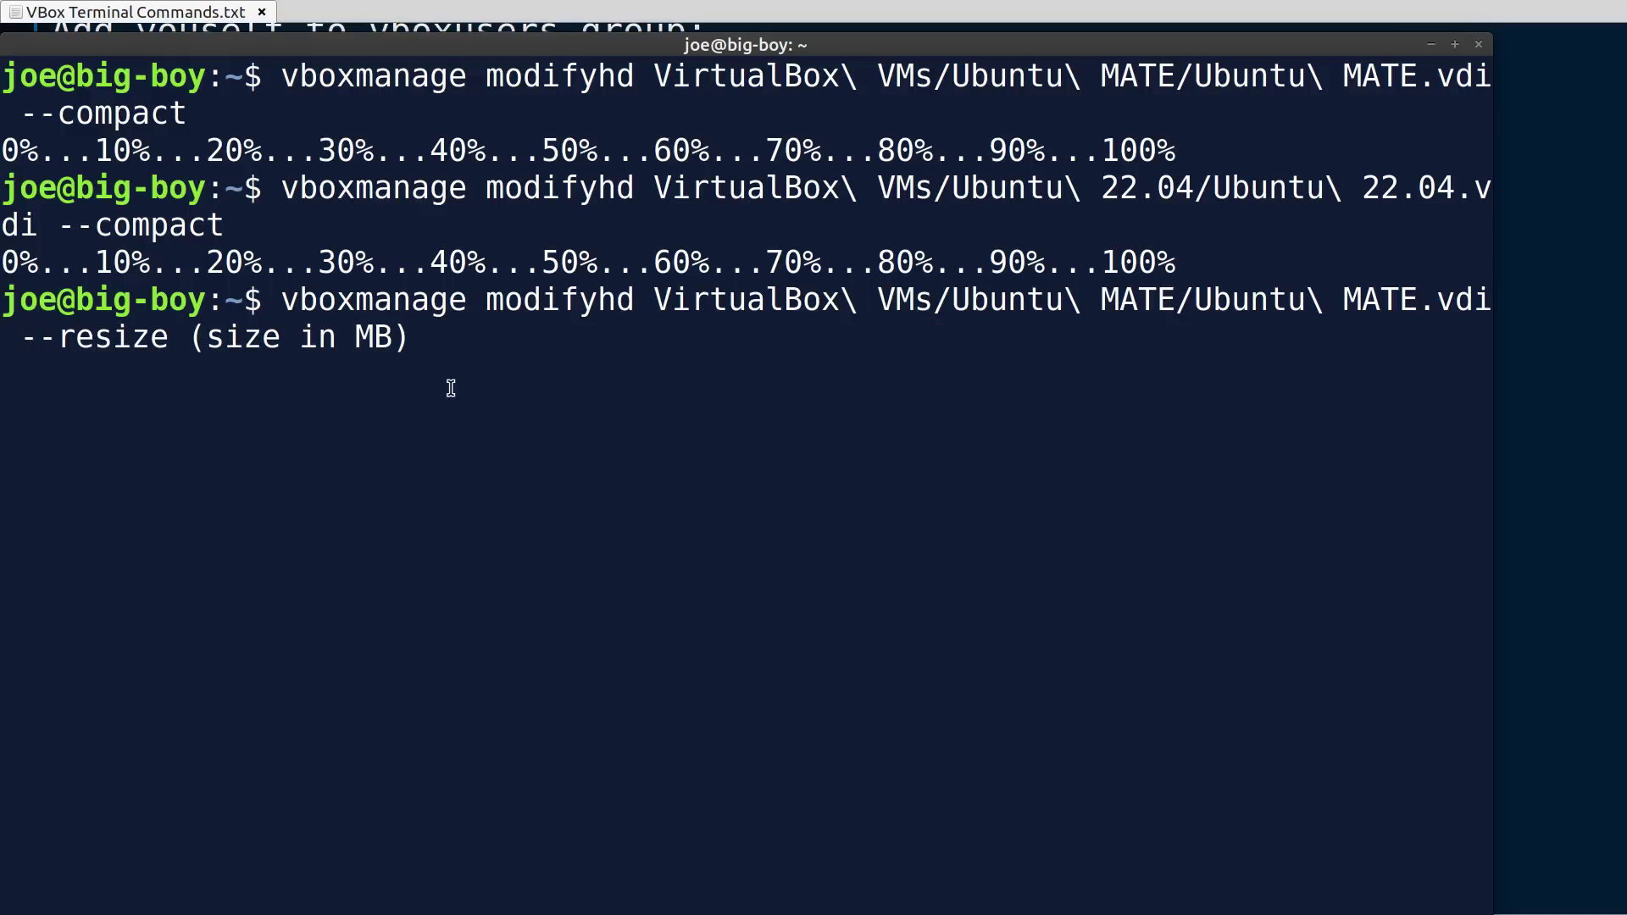
# Step: Replace the size placeholder with --resize 60000 and run it to 100%
pyautogui.press('Right')
pyautogui.press('Right')
pyautogui.press('Right')
pyautogui.press('Right')
pyautogui.press('Right')
pyautogui.press('Right')
pyautogui.press('Right')
pyautogui.press('Right')
pyautogui.press('Right')
pyautogui.press('Right')
pyautogui.press('Right')
pyautogui.press('Right')
pyautogui.press('Right')
pyautogui.press('Right')
pyautogui.press('Right')
pyautogui.press('Right')
pyautogui.press('Right')
pyautogui.press('Right')
pyautogui.press('Right')
pyautogui.press('Right')
pyautogui.press('Right')
pyautogui.press('BackSpace')
pyautogui.press('BackSpace')
pyautogui.press('BackSpace')
pyautogui.press('BackSpace')
pyautogui.press('BackSpace')
pyautogui.press('BackSpace')
pyautogui.press('BackSpace')
pyautogui.press('BackSpace')
pyautogui.press('BackSpace')
pyautogui.press('BackSpace')
pyautogui.press('BackSpace')
pyautogui.press('BackSpace')
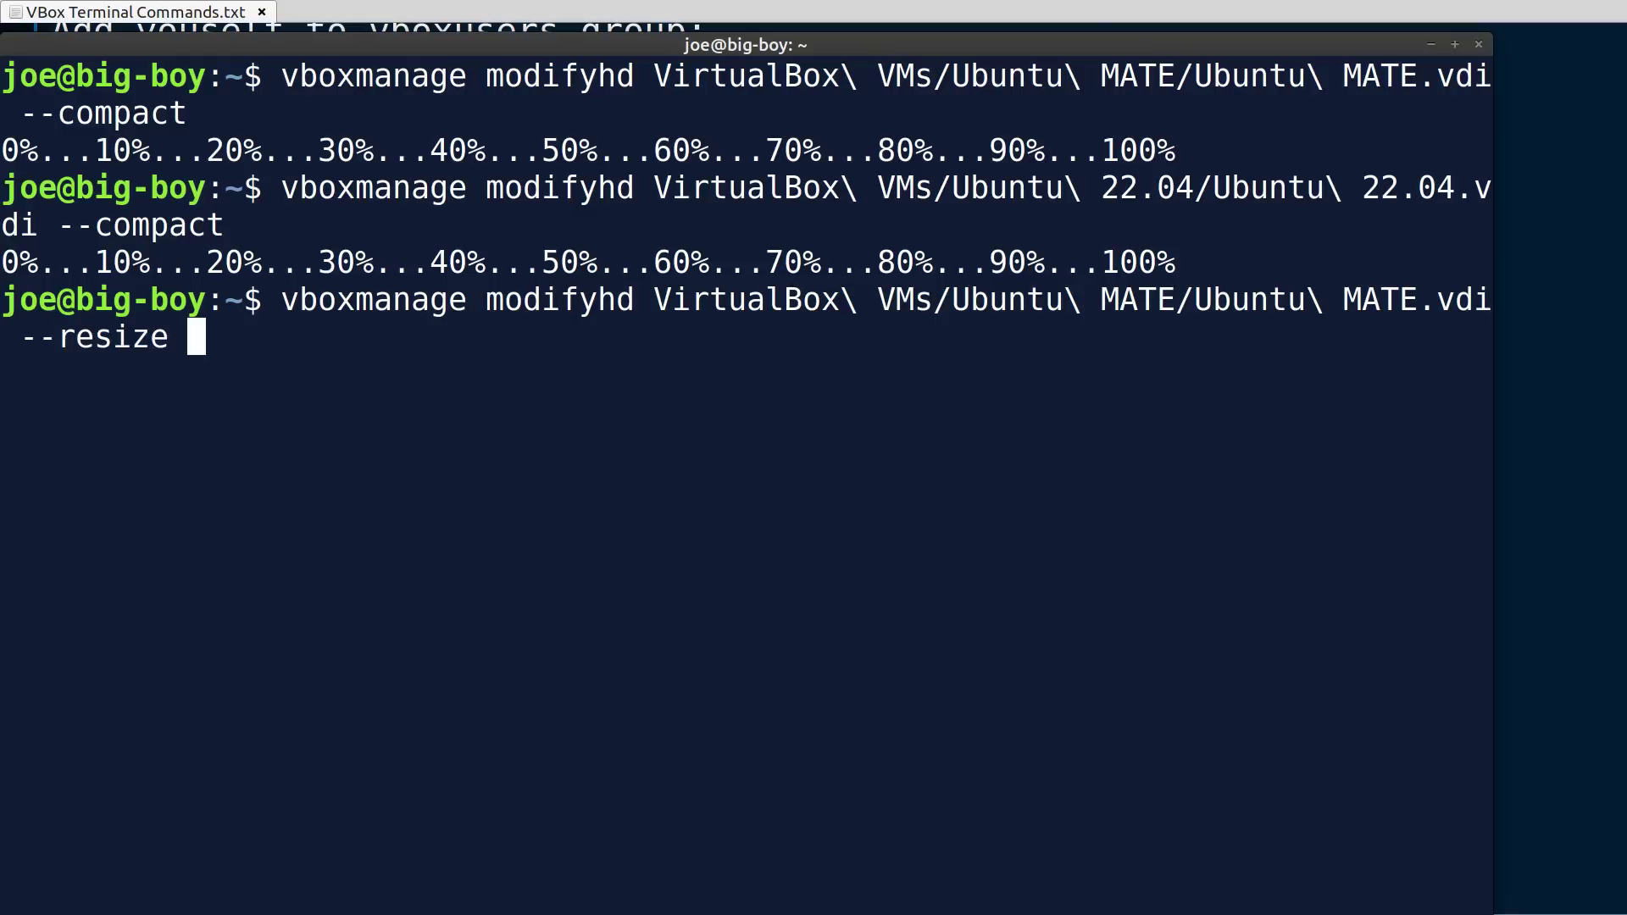
pyautogui.press('BackSpace')
pyautogui.write('600')
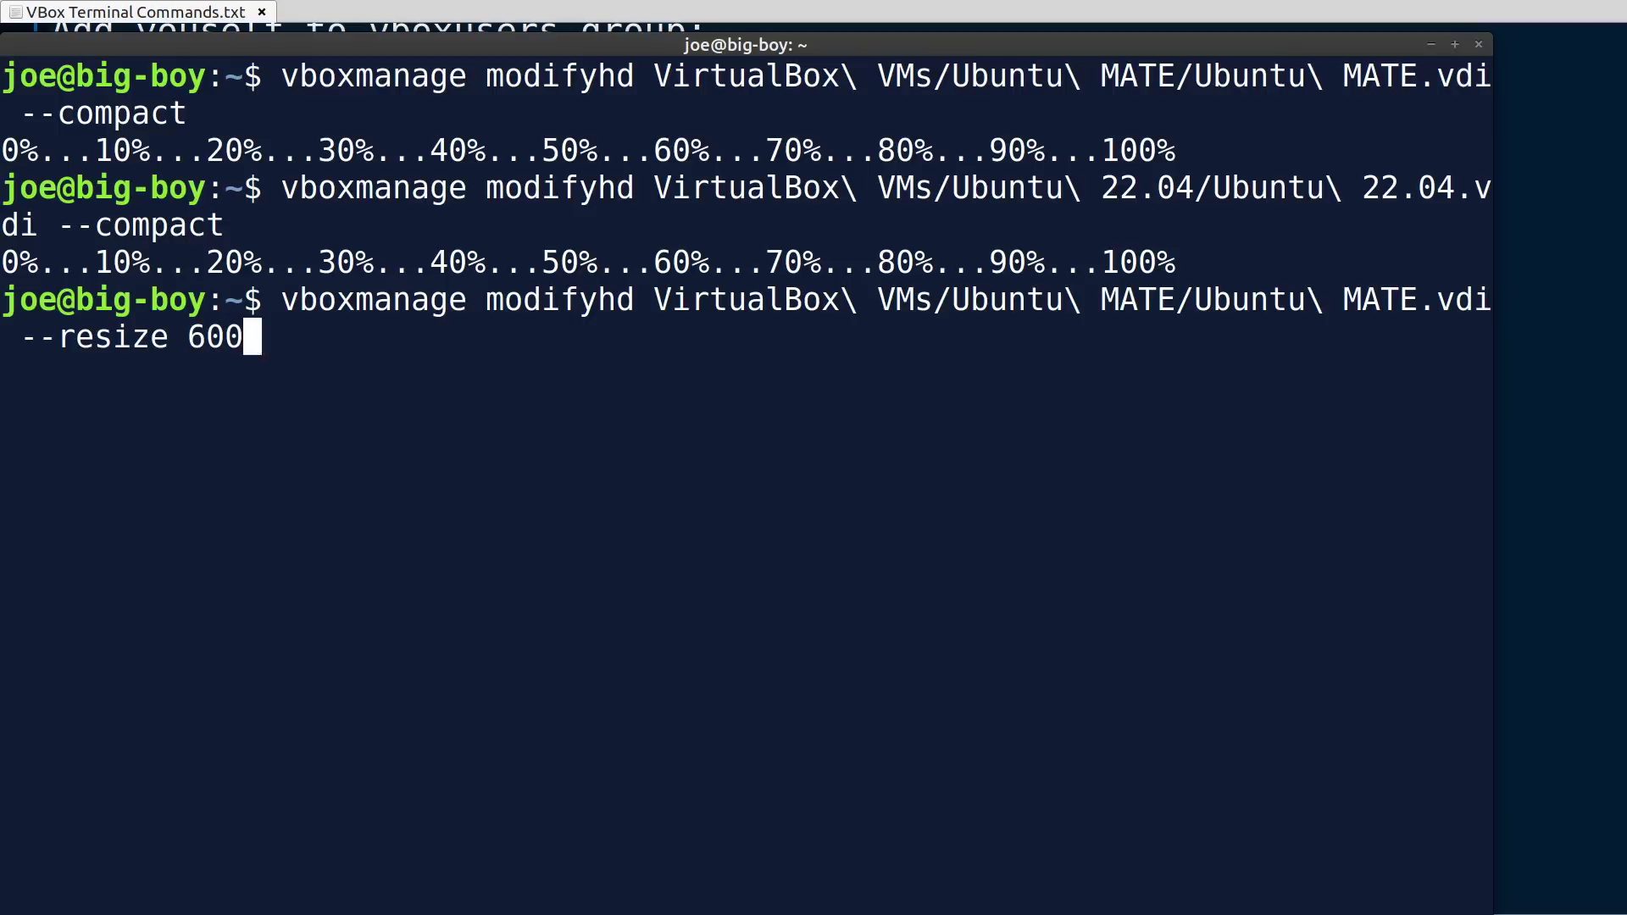
pyautogui.write('00')
pyautogui.press('Return')
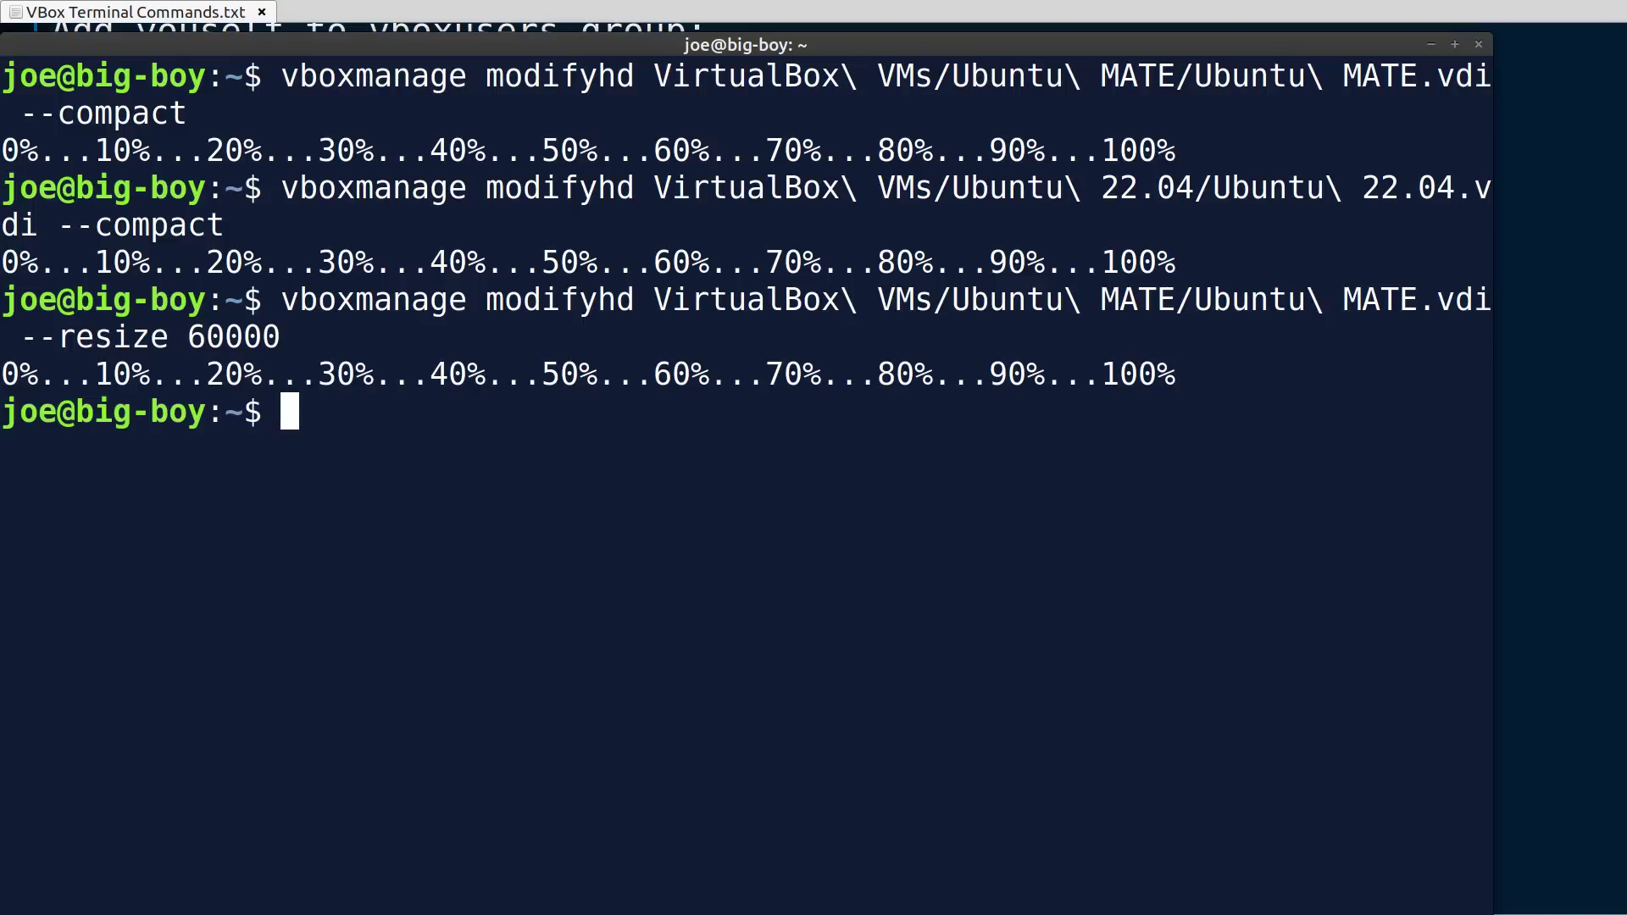
pyautogui.hotkey('ctrl', 'alt', 'Right')
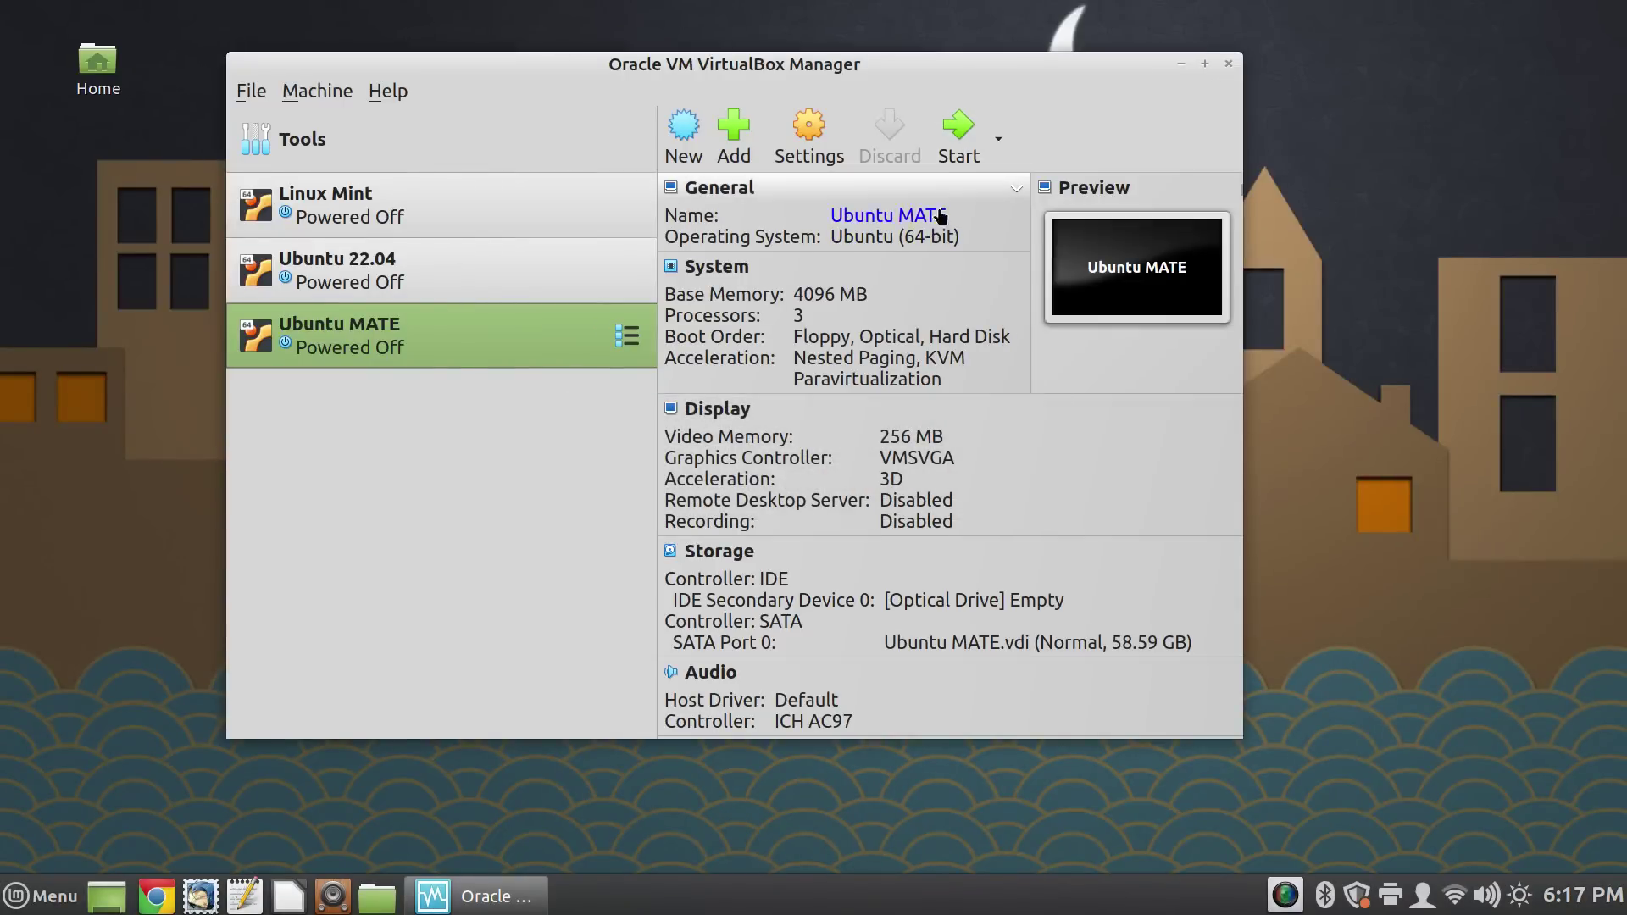
# Step: Start Ubuntu MATE, log in with the account password, and close the Welcome dialog
pyautogui.click(946, 136)
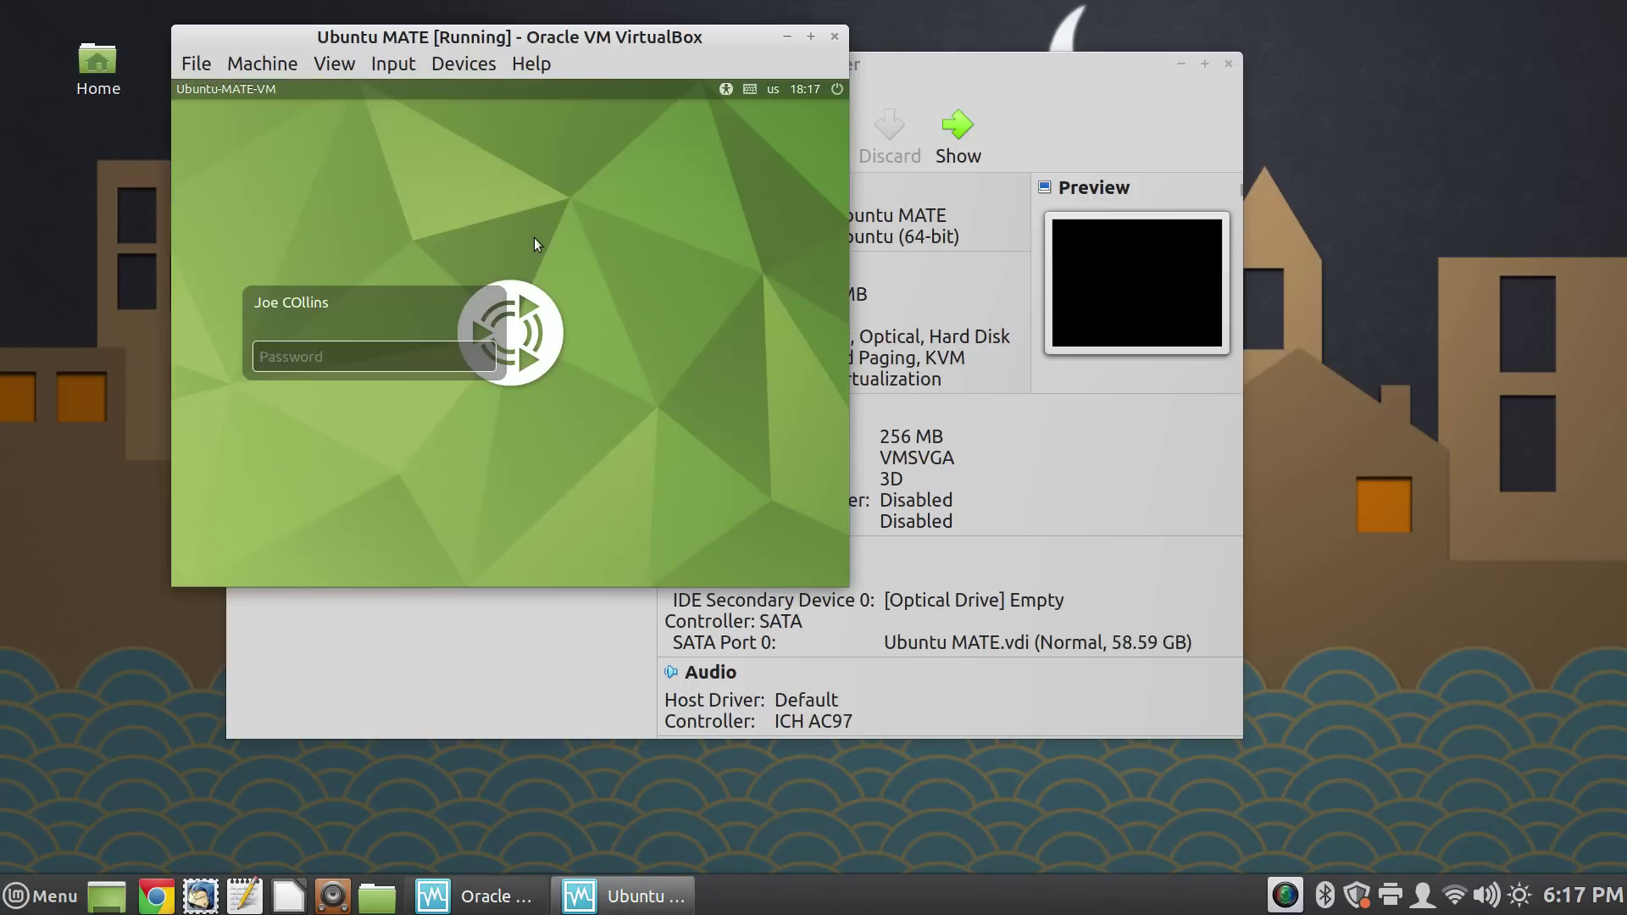
pyautogui.write('••')
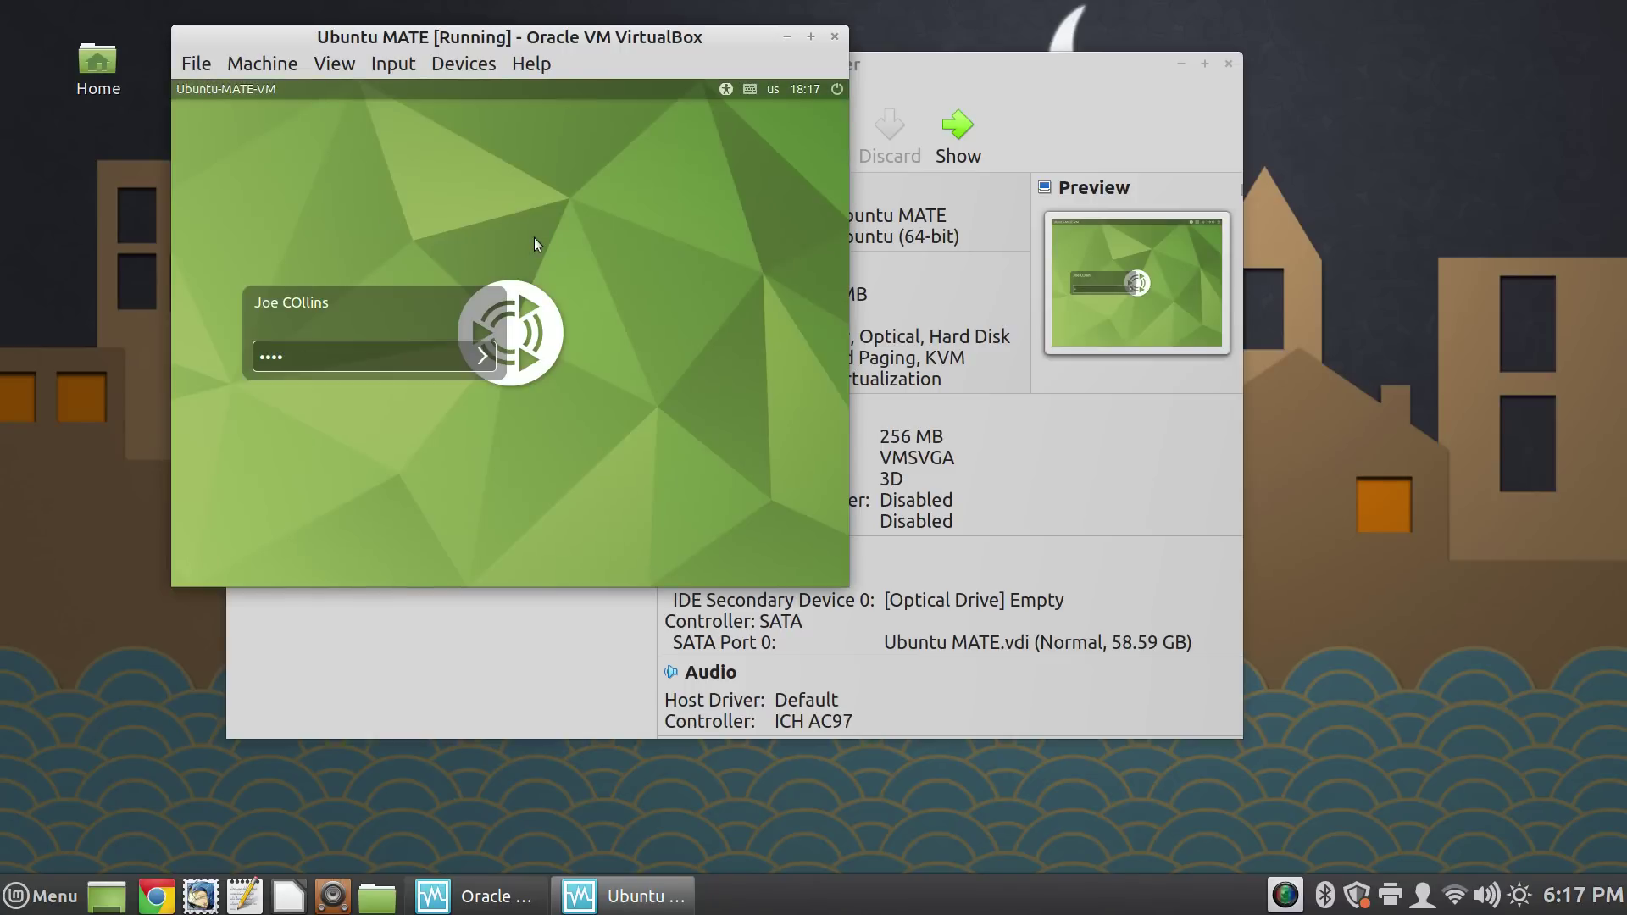
pyautogui.write('•••••')
pyautogui.press('Return')
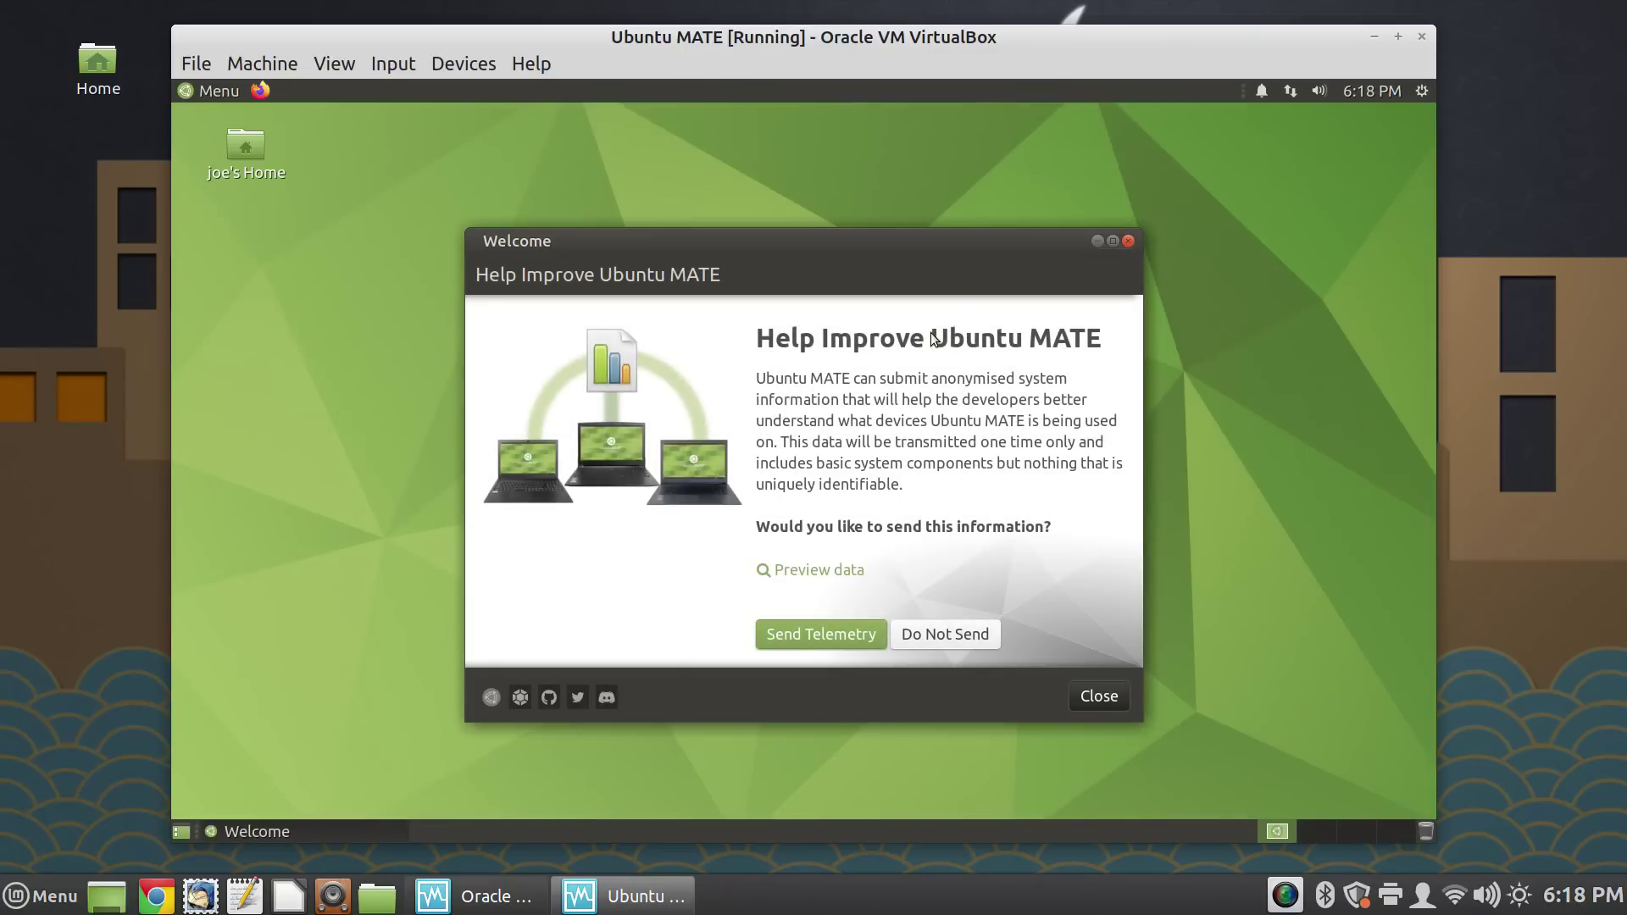
pyautogui.click(1127, 242)
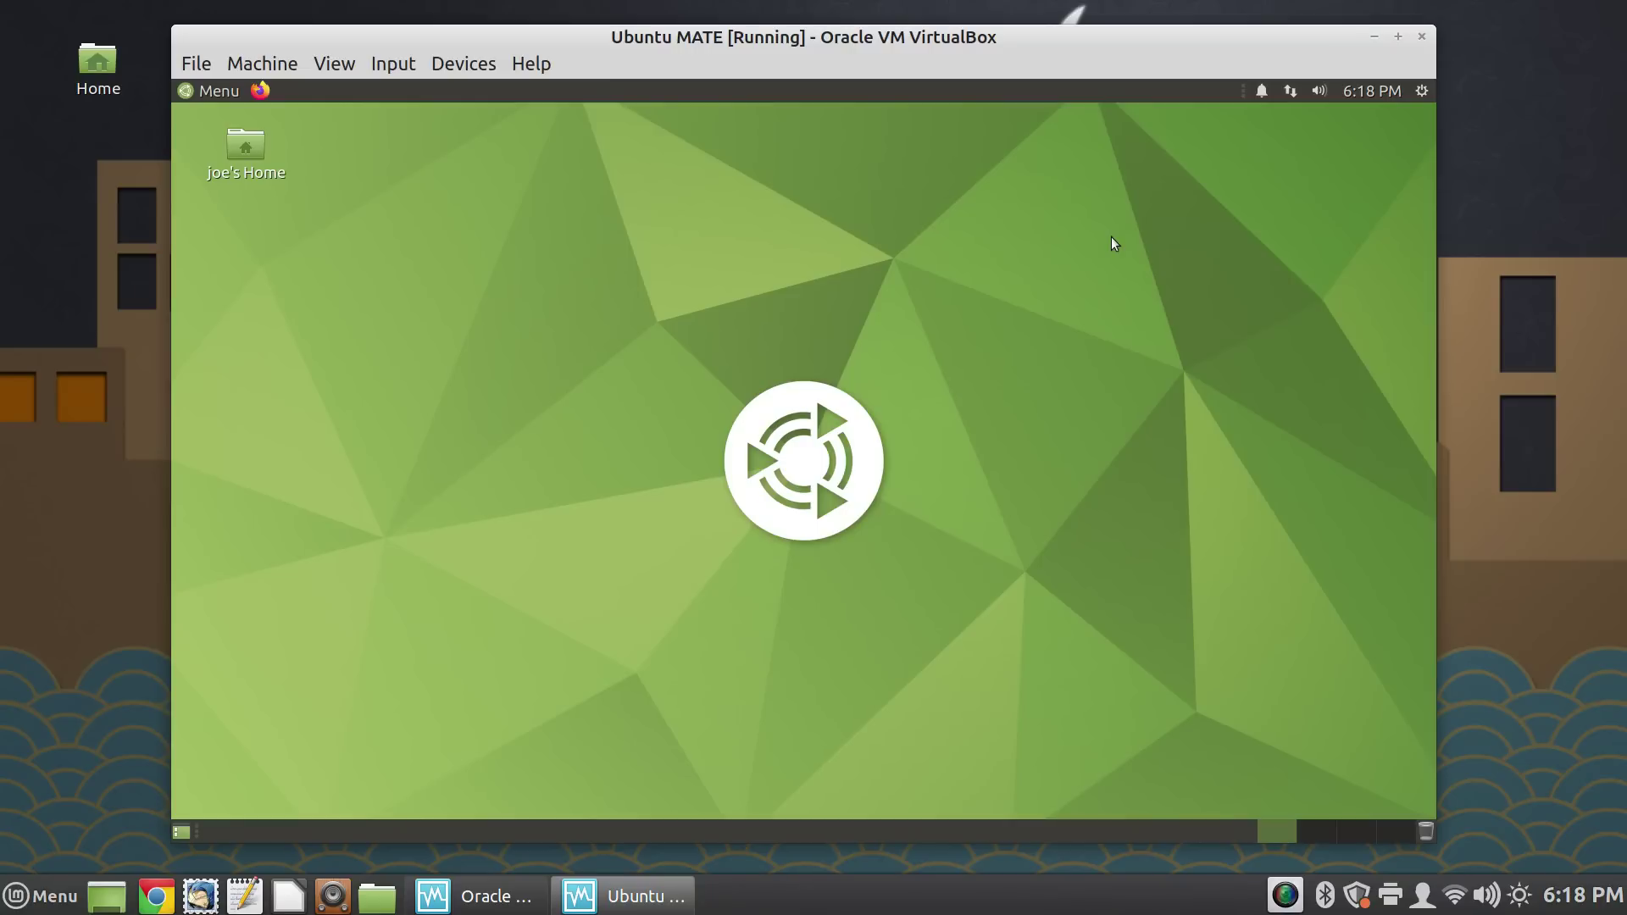
# Step: In a full-screen guest terminal, install GParted with sudo apt install gparted, confirming with y
pyautogui.hotkey('ctrl', 'alt', 't')
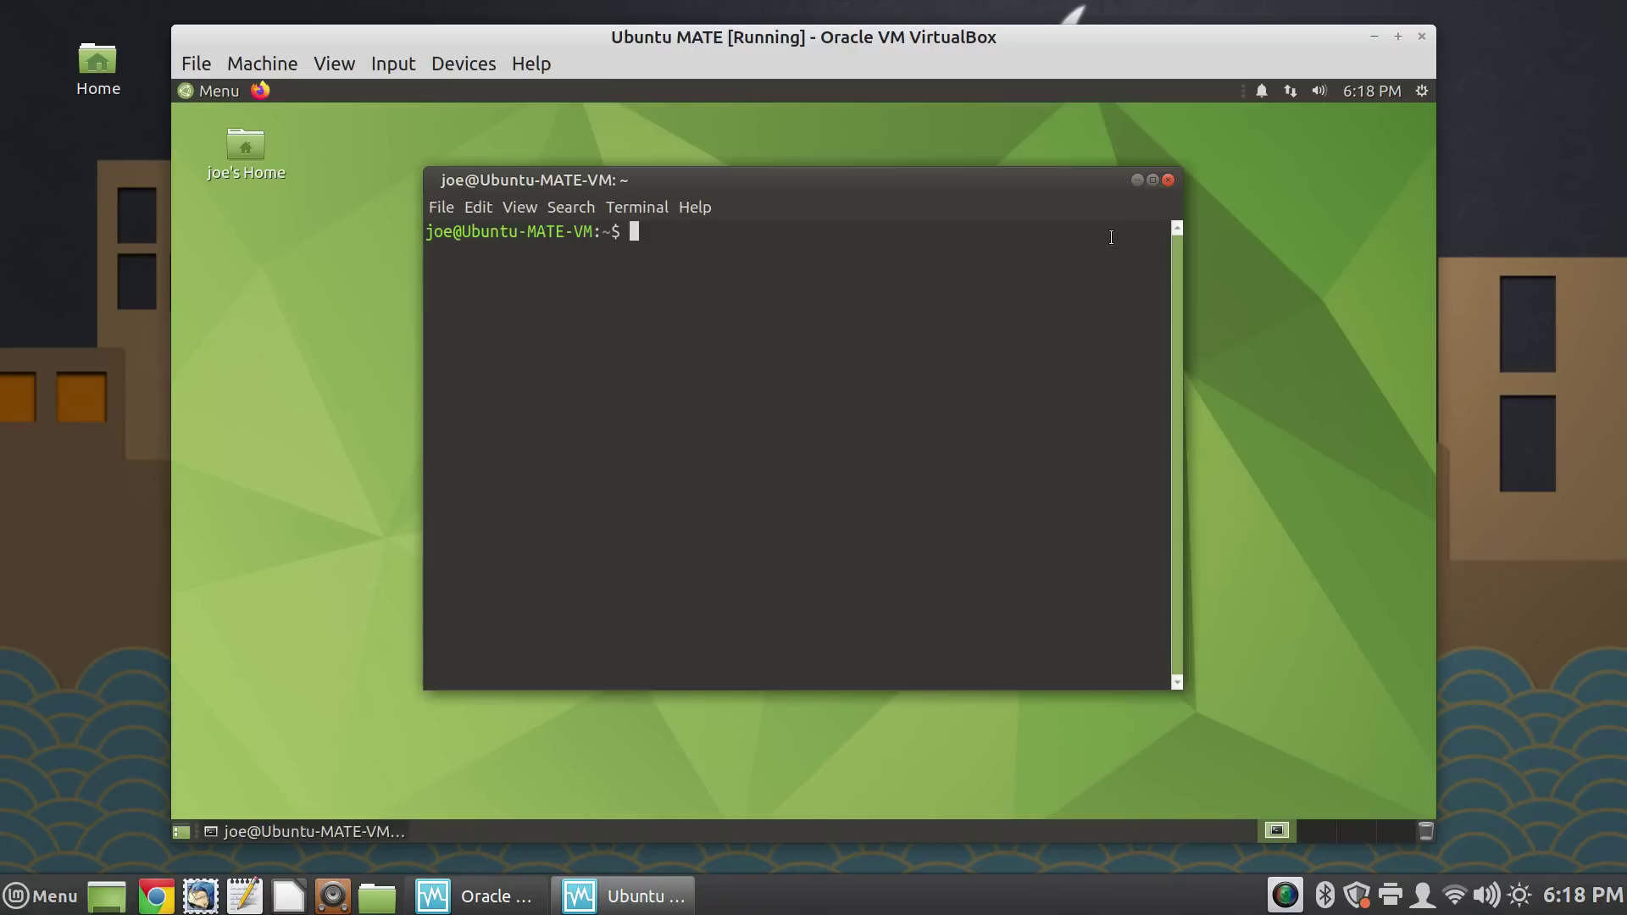
pyautogui.hotkey('ctrl', '+')
pyautogui.hotkey('ctrl', '+')
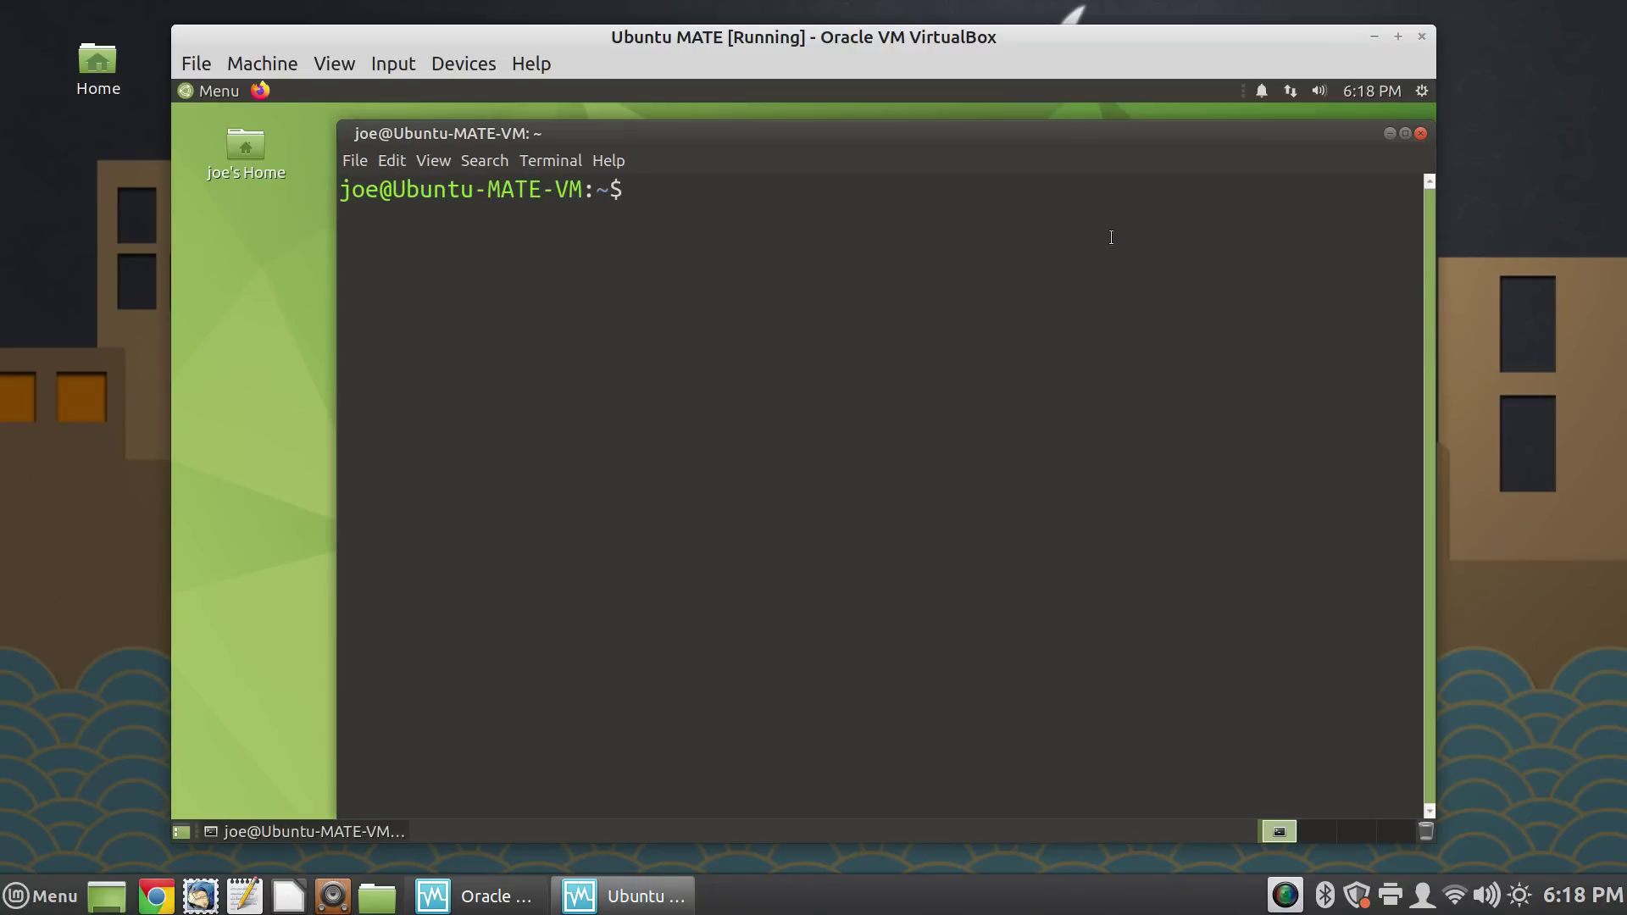
pyautogui.press('Control_R+f')
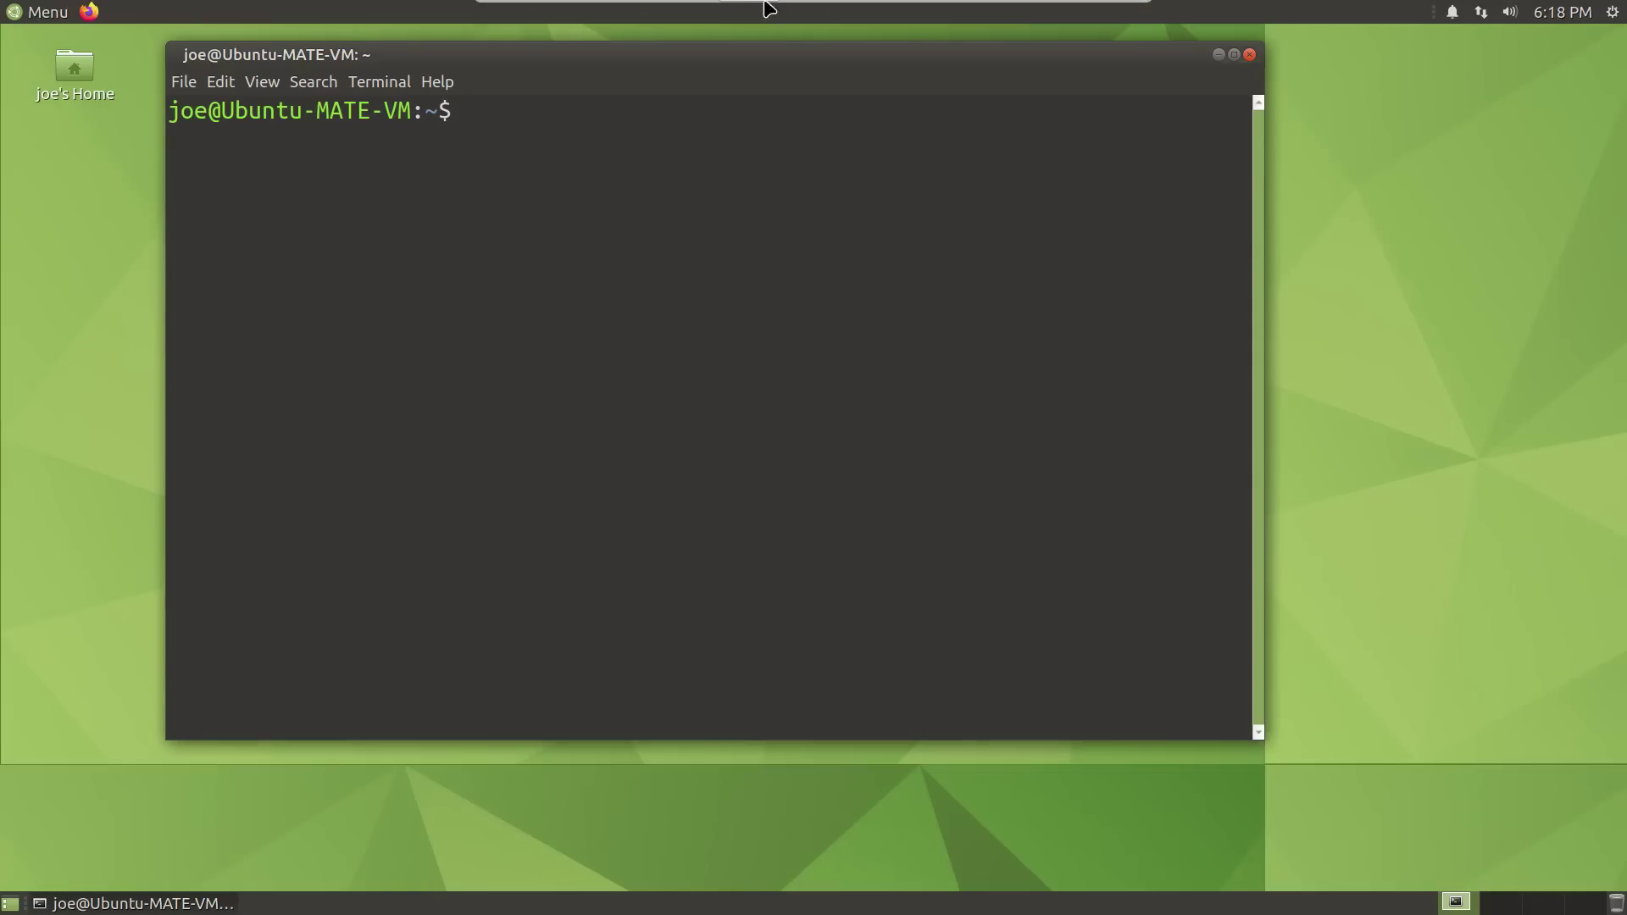
pyautogui.moveTo(817, 8)
pyautogui.write('sudo apt install ')
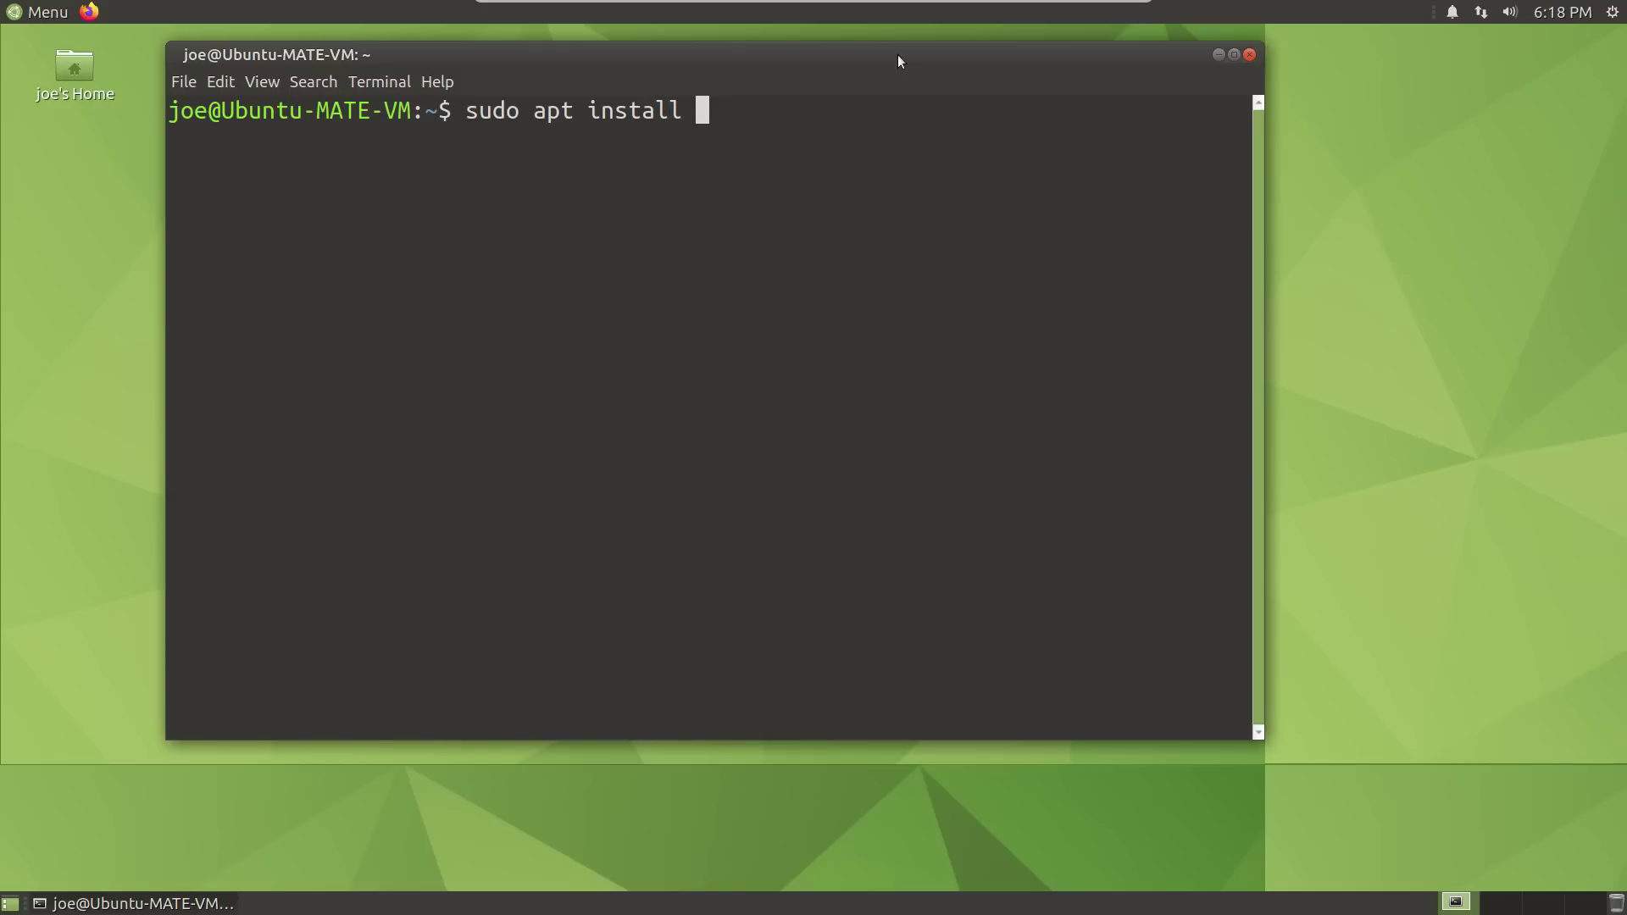
pyautogui.write('gparted')
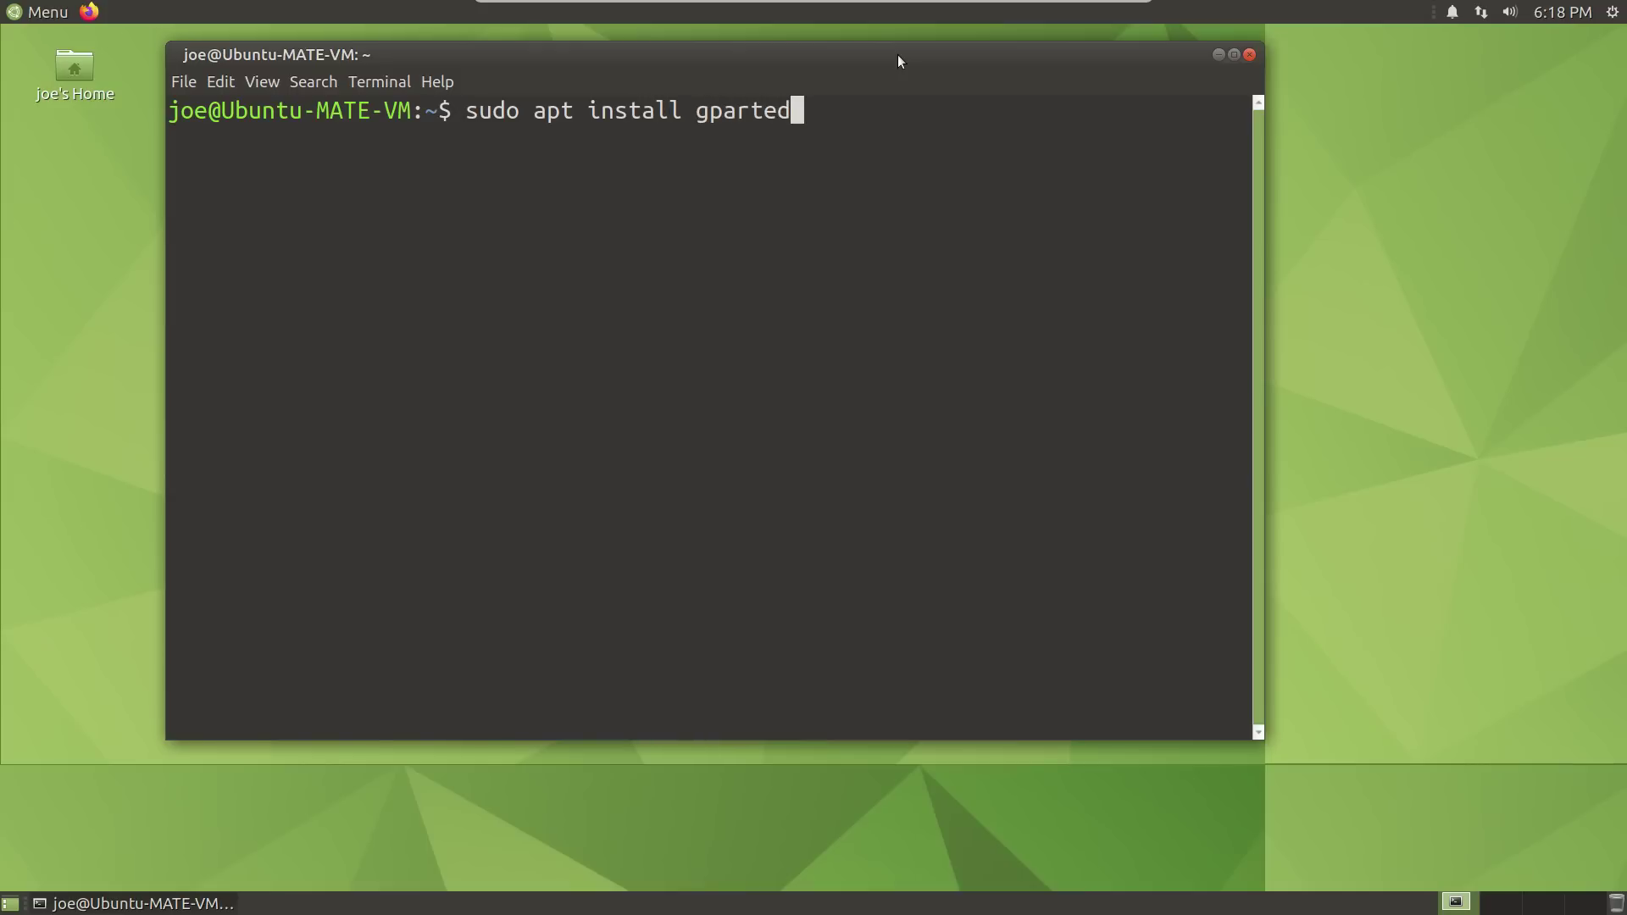
pyautogui.press('Return')
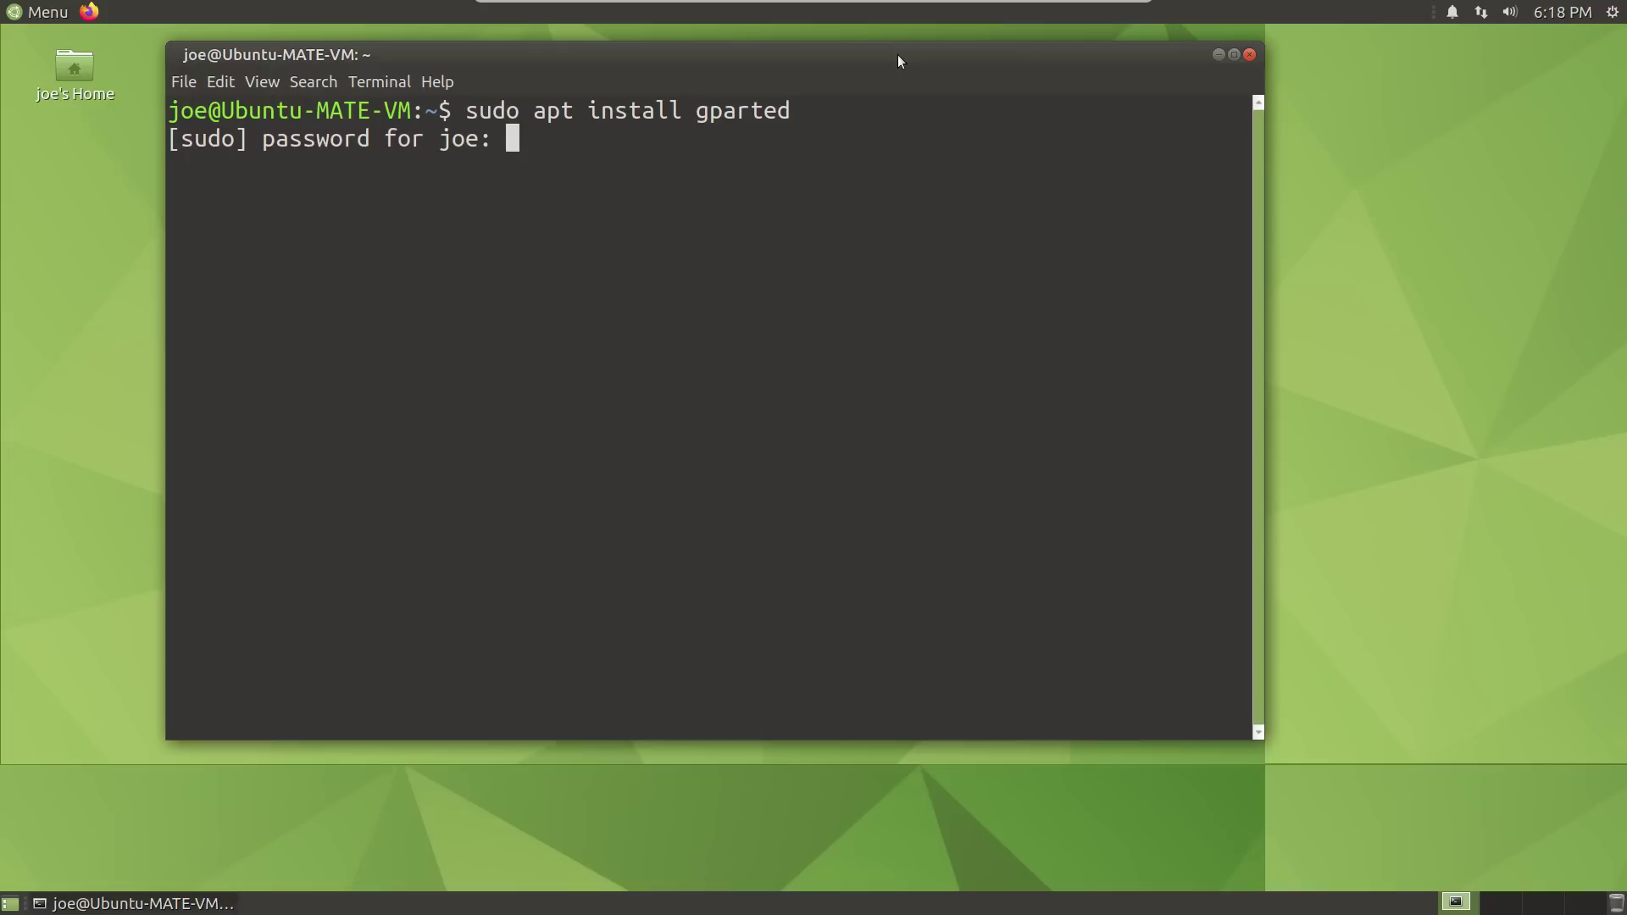
pyautogui.press('Return')
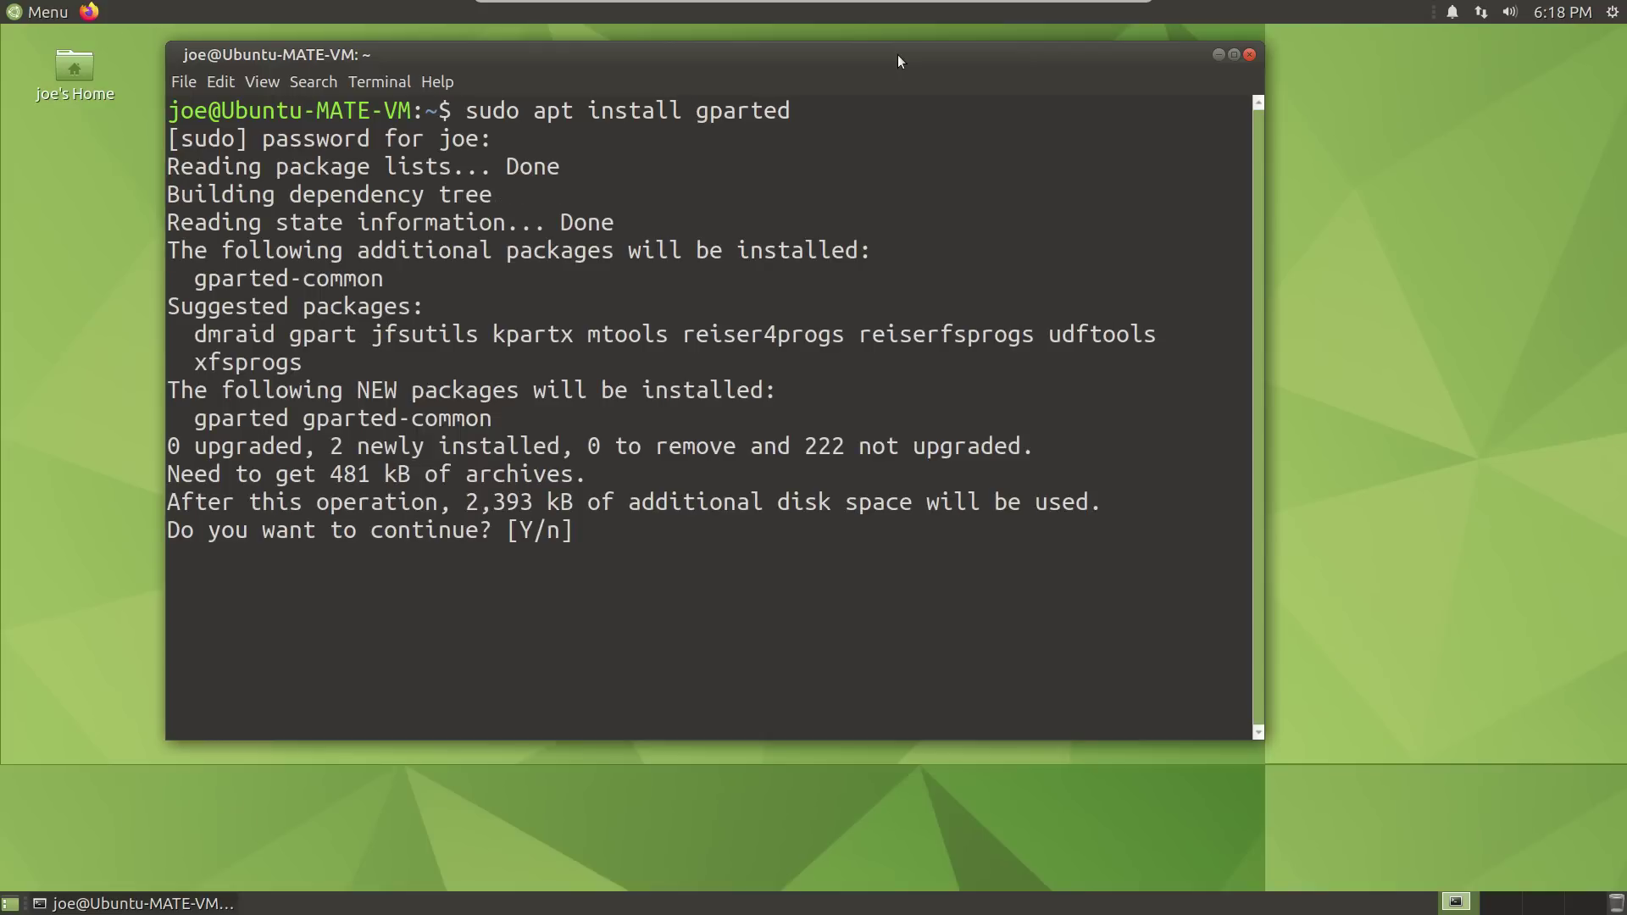
pyautogui.write('y')
pyautogui.press('Return')
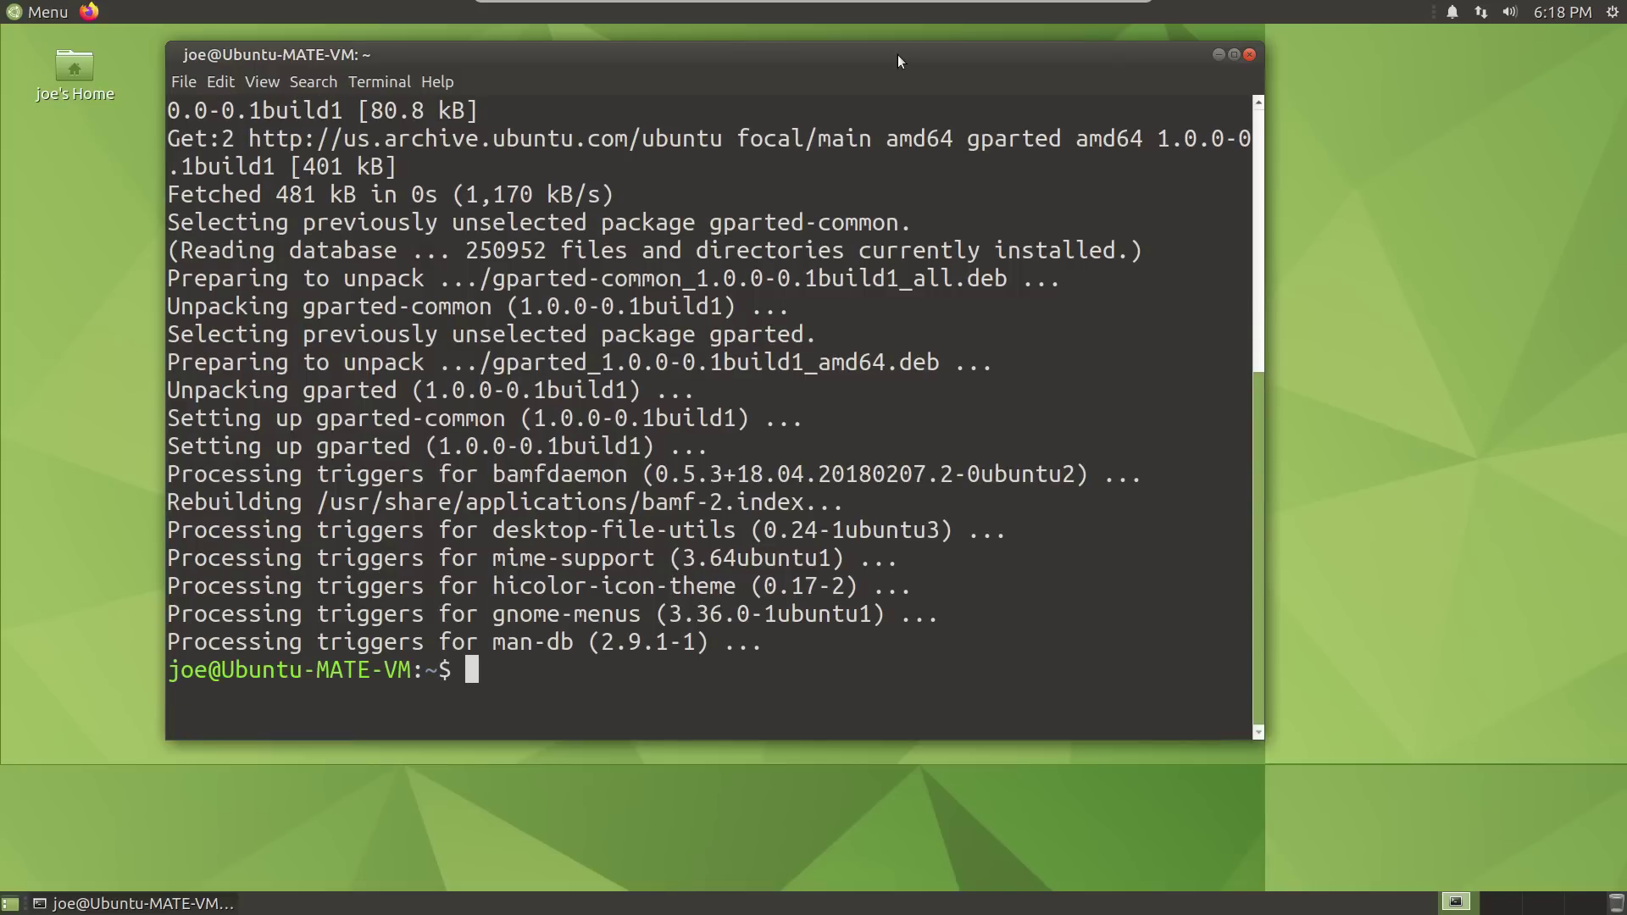
# Step: Launch gparted and authenticate with the account password to run it as root
pyautogui.write('gparted')
pyautogui.press('Return')
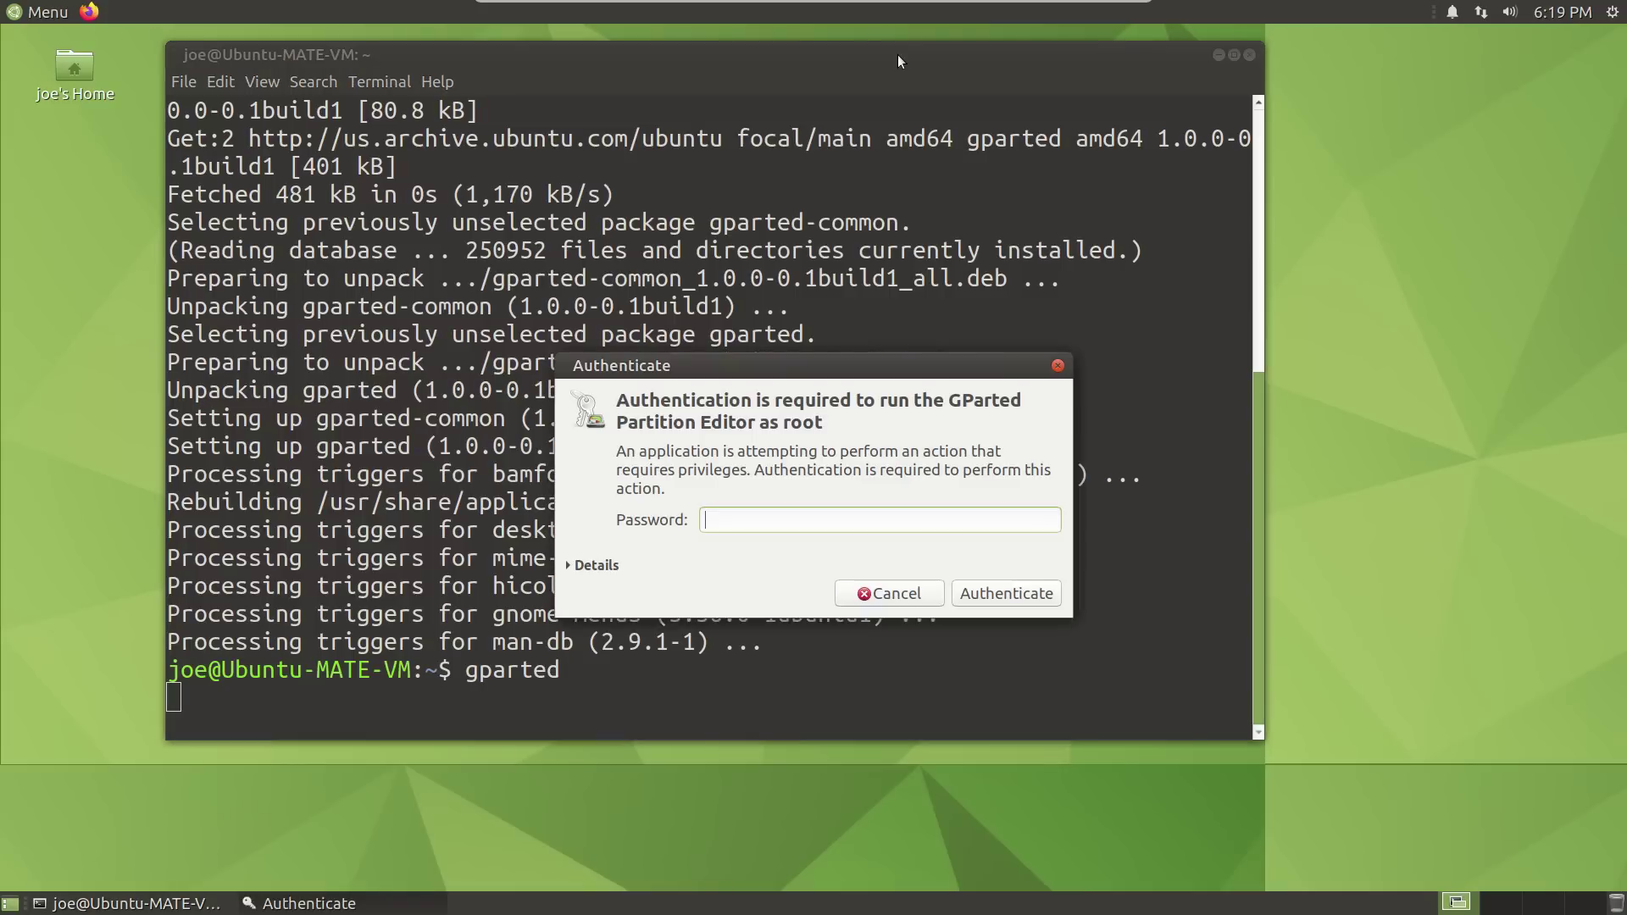
pyautogui.write('•••••••')
pyautogui.press('Return')
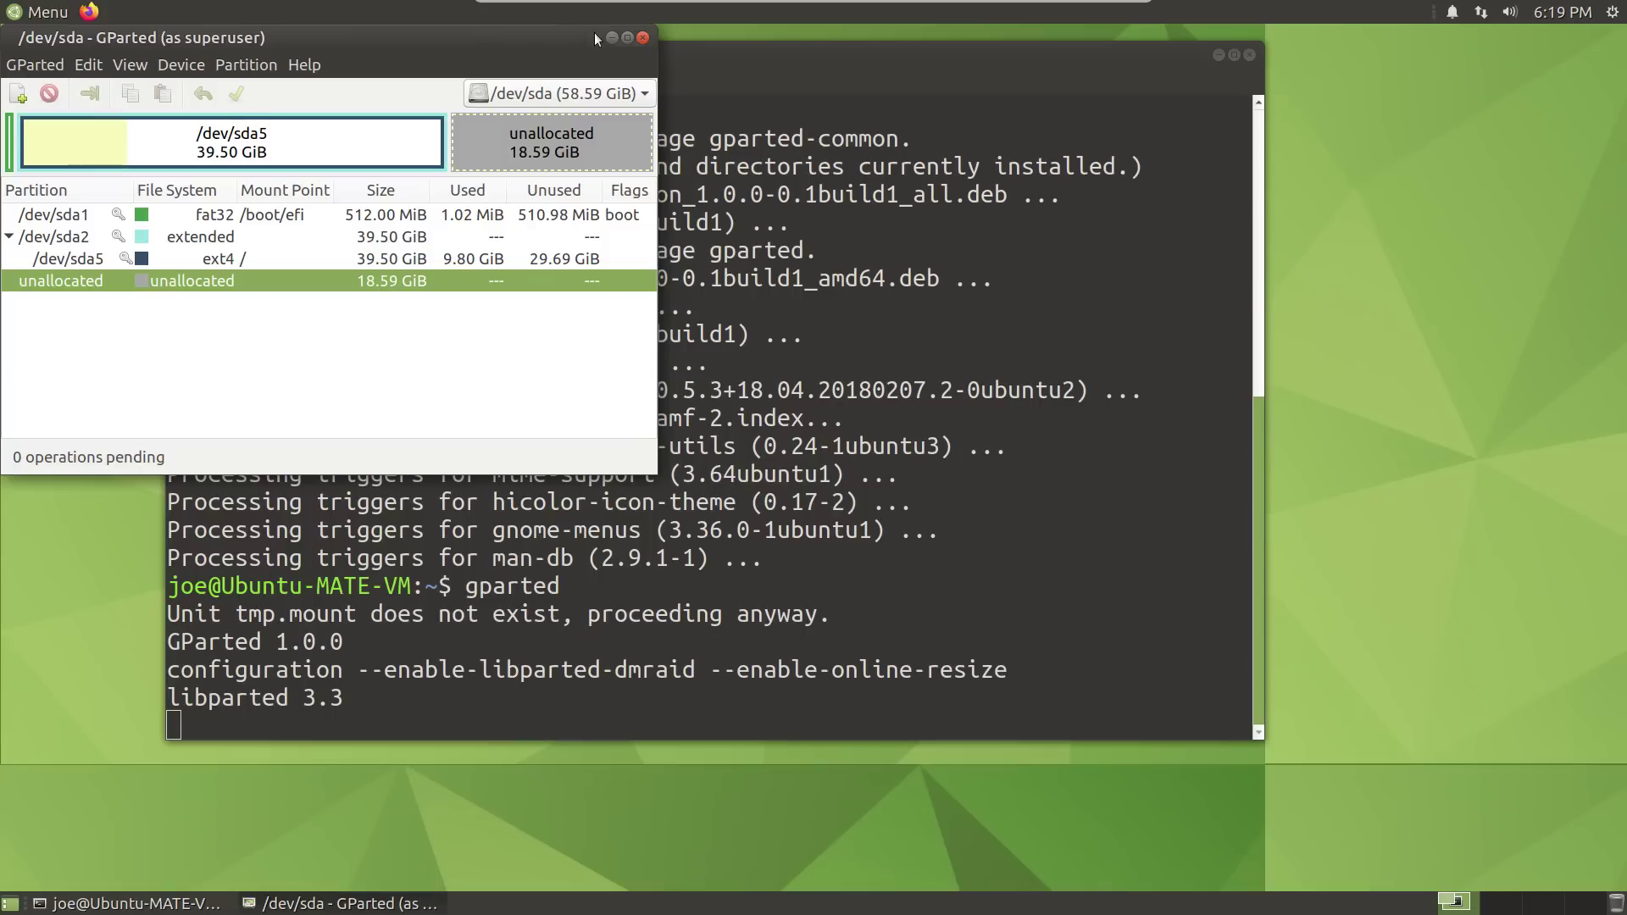
# Step: Confirm the 18.59 GiB unallocated after /dev/sda5, close GParted, and power off the guest
pyautogui.moveTo(552, 72); pyautogui.dragTo(809, 384)
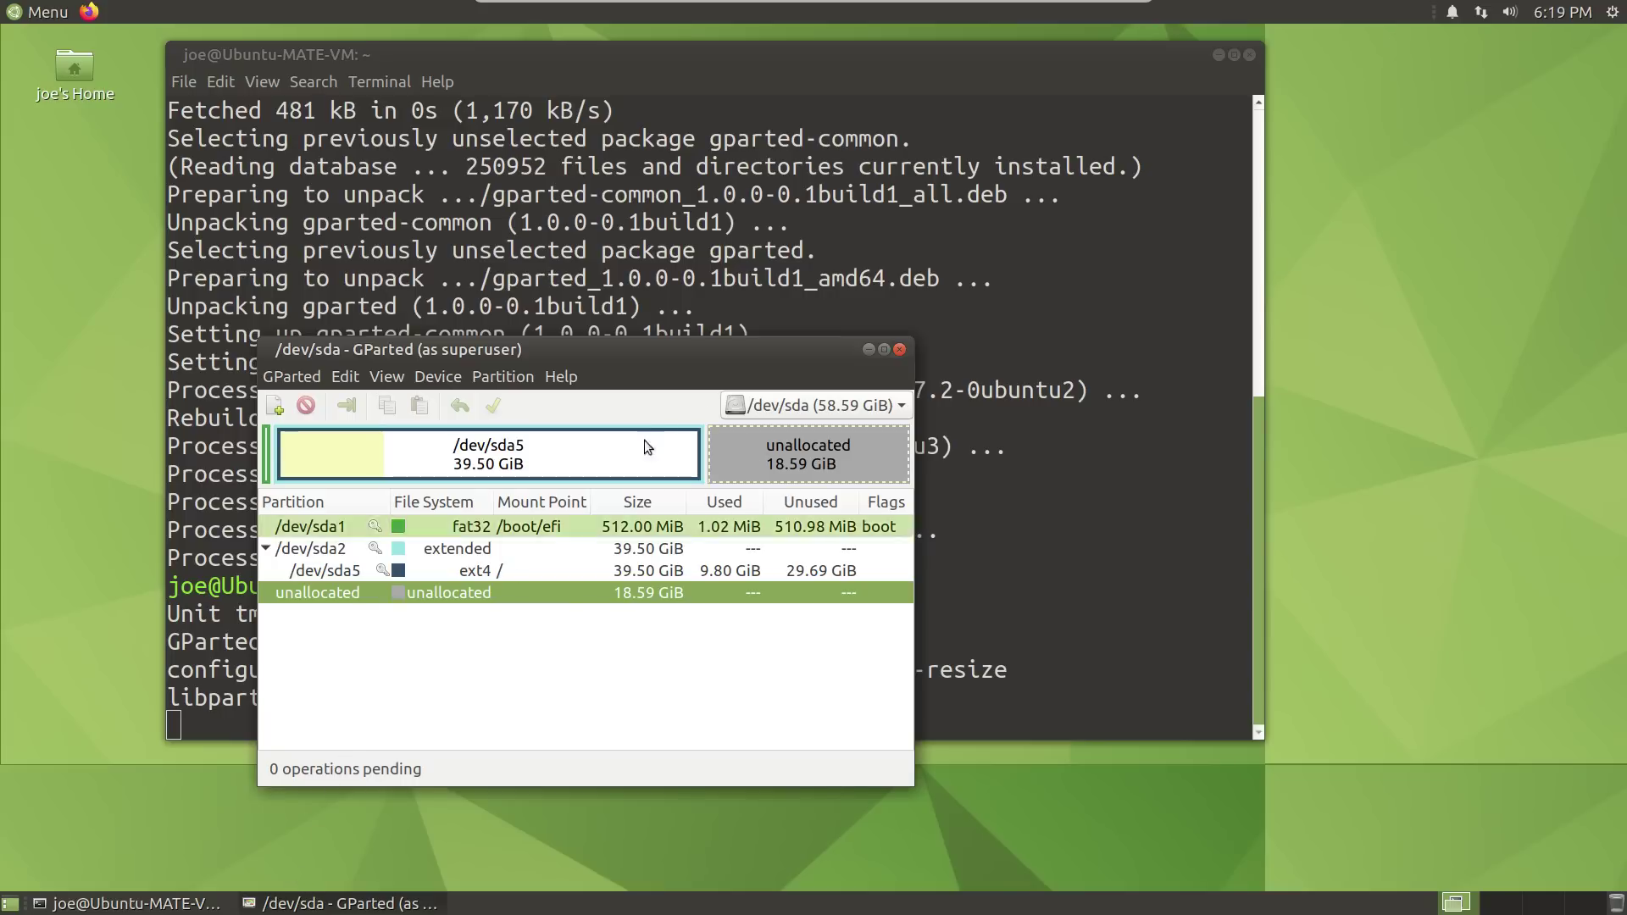
pyautogui.click(899, 358)
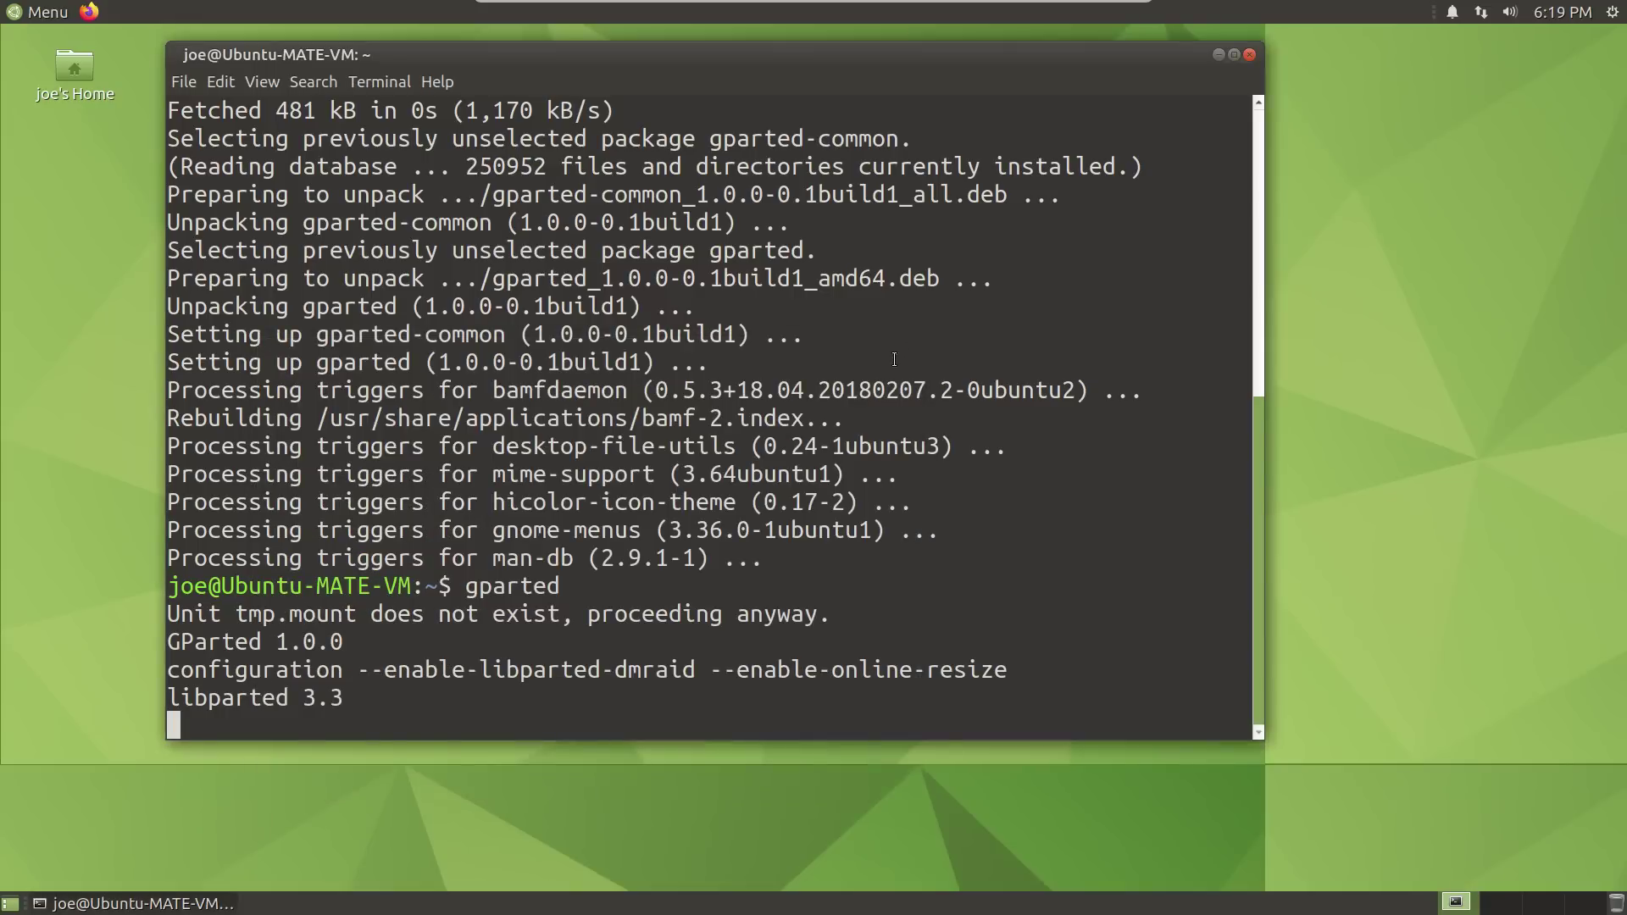
pyautogui.click(1250, 56)
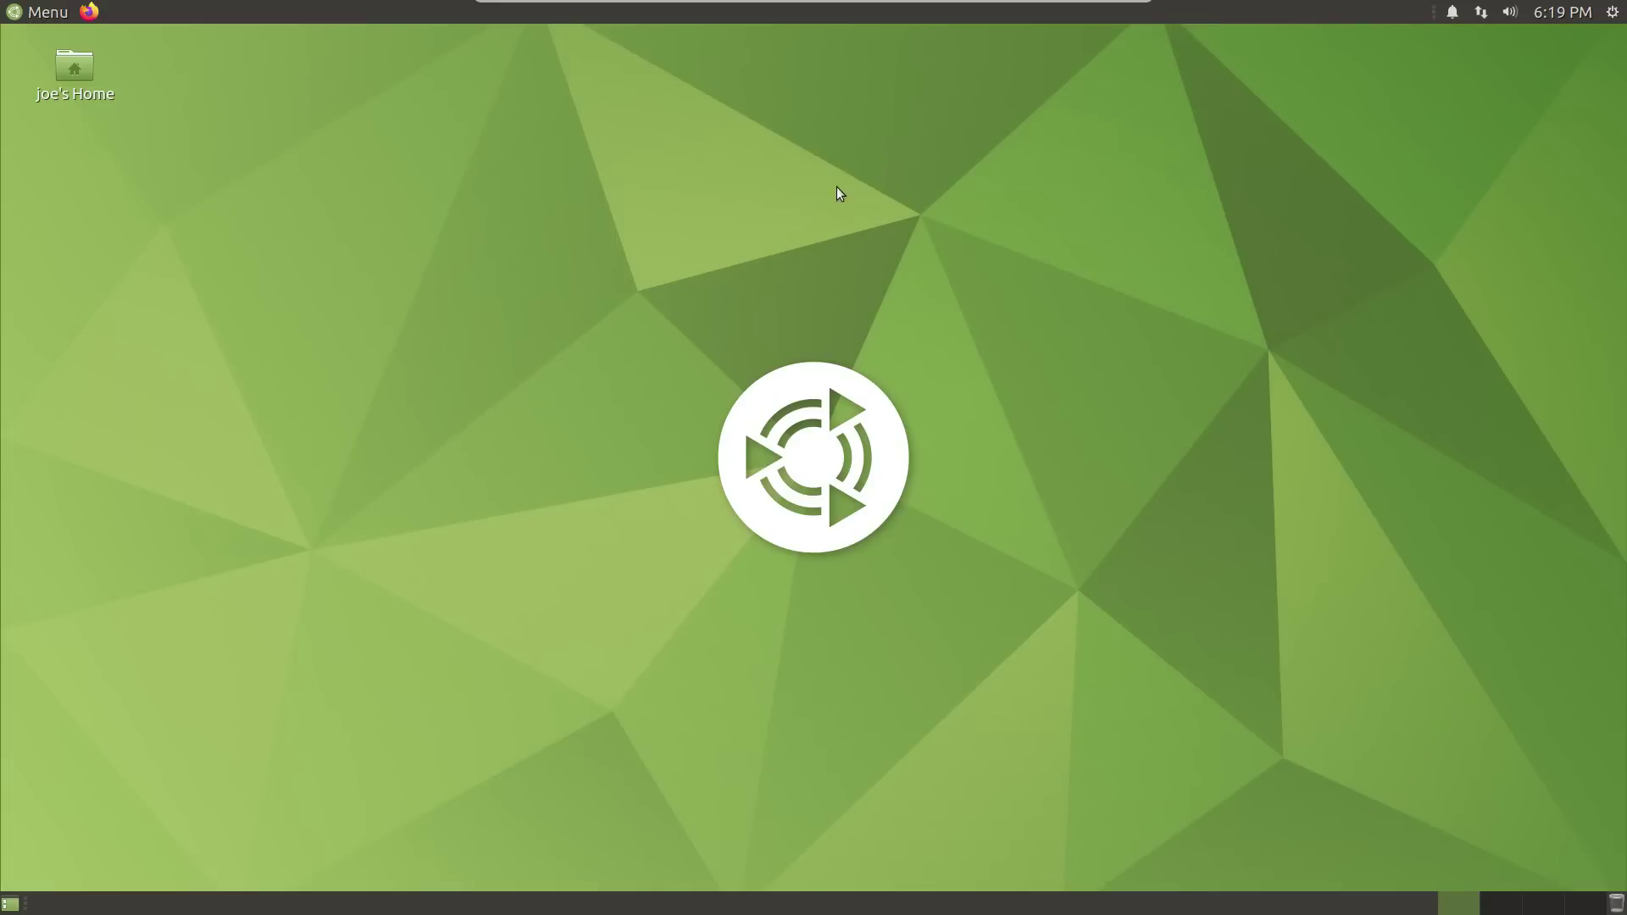
pyautogui.hotkey('ctrl', 'alt', 't')
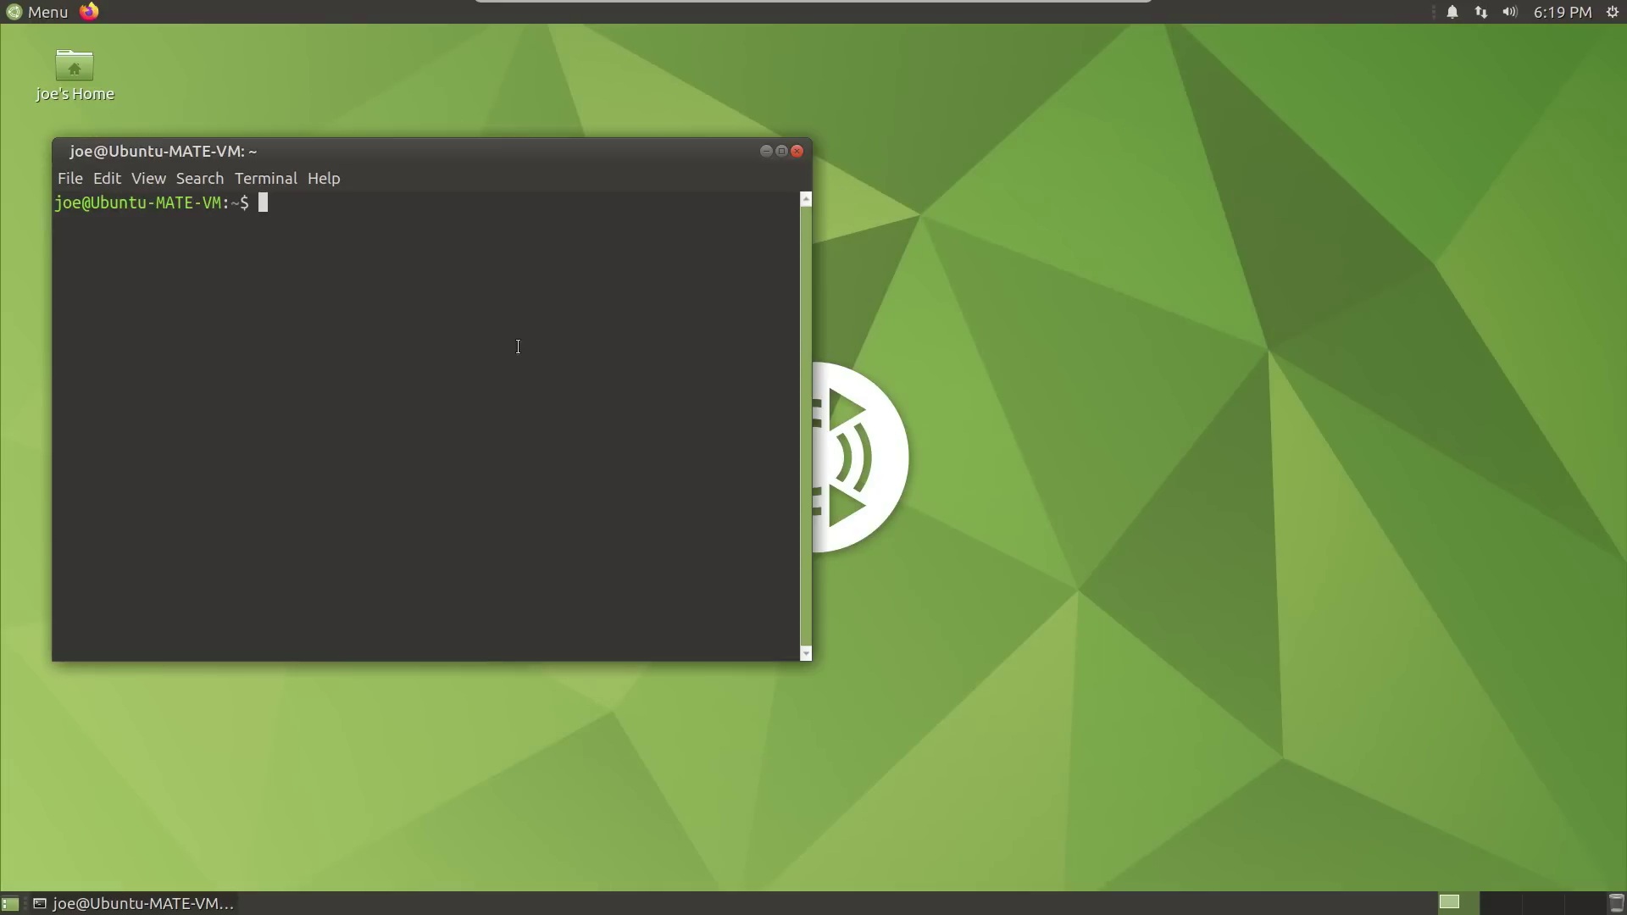
pyautogui.write('poweroff')
pyautogui.press('Return')
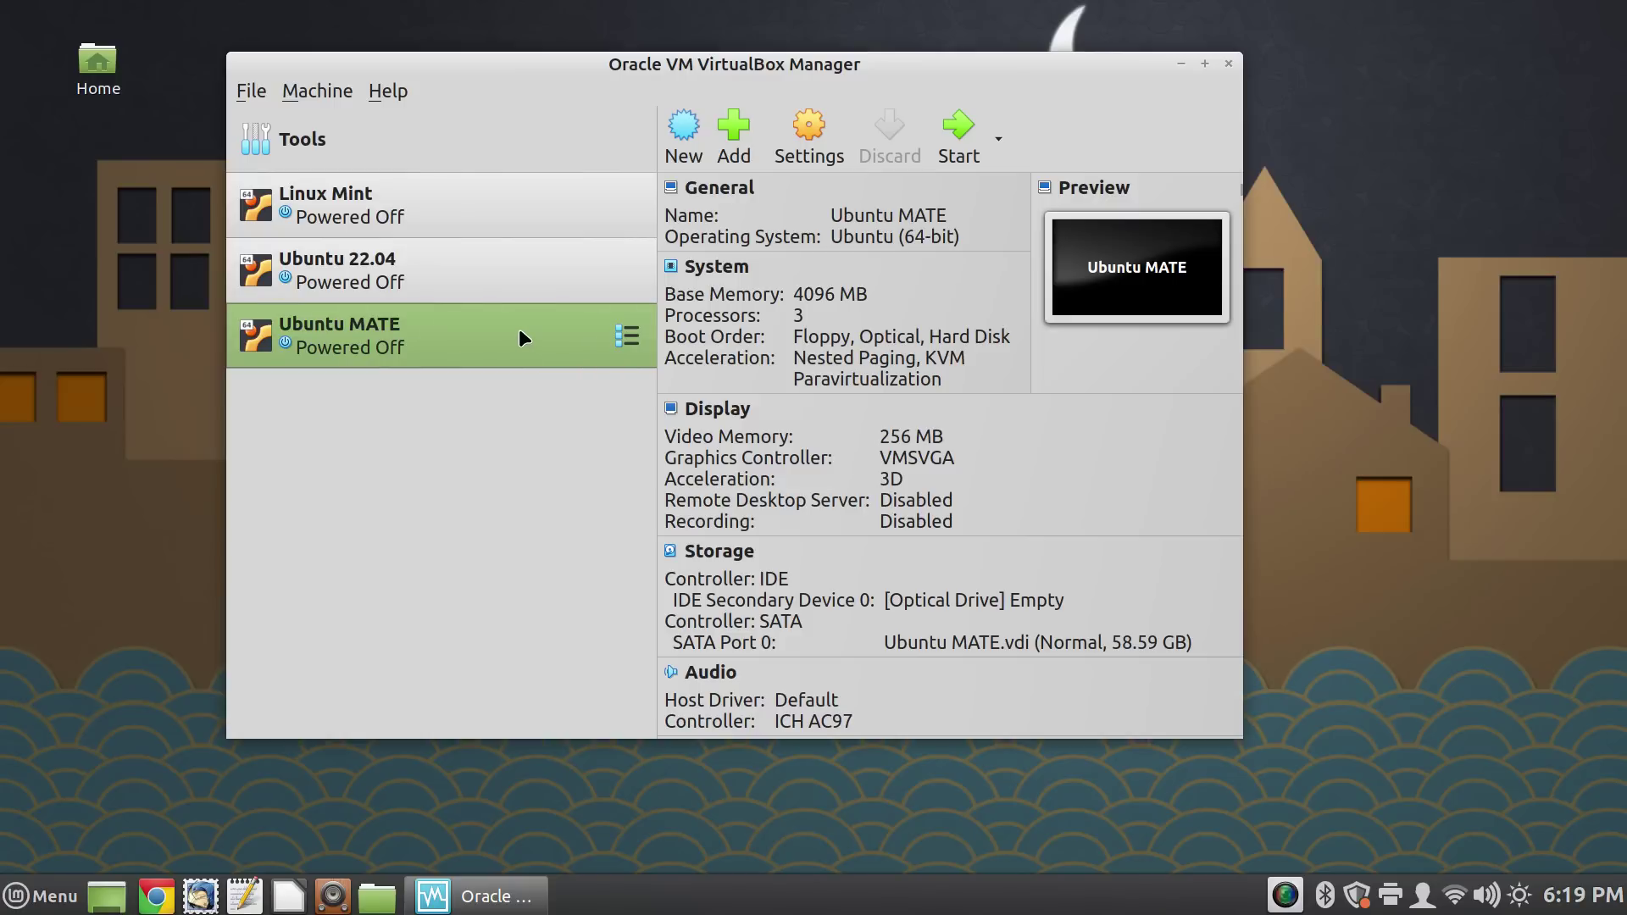
# Step: Load lmde-5-cinnamon-64bit.iso into Ubuntu MATE's empty IDE optical drive and save the settings
pyautogui.click(809, 146)
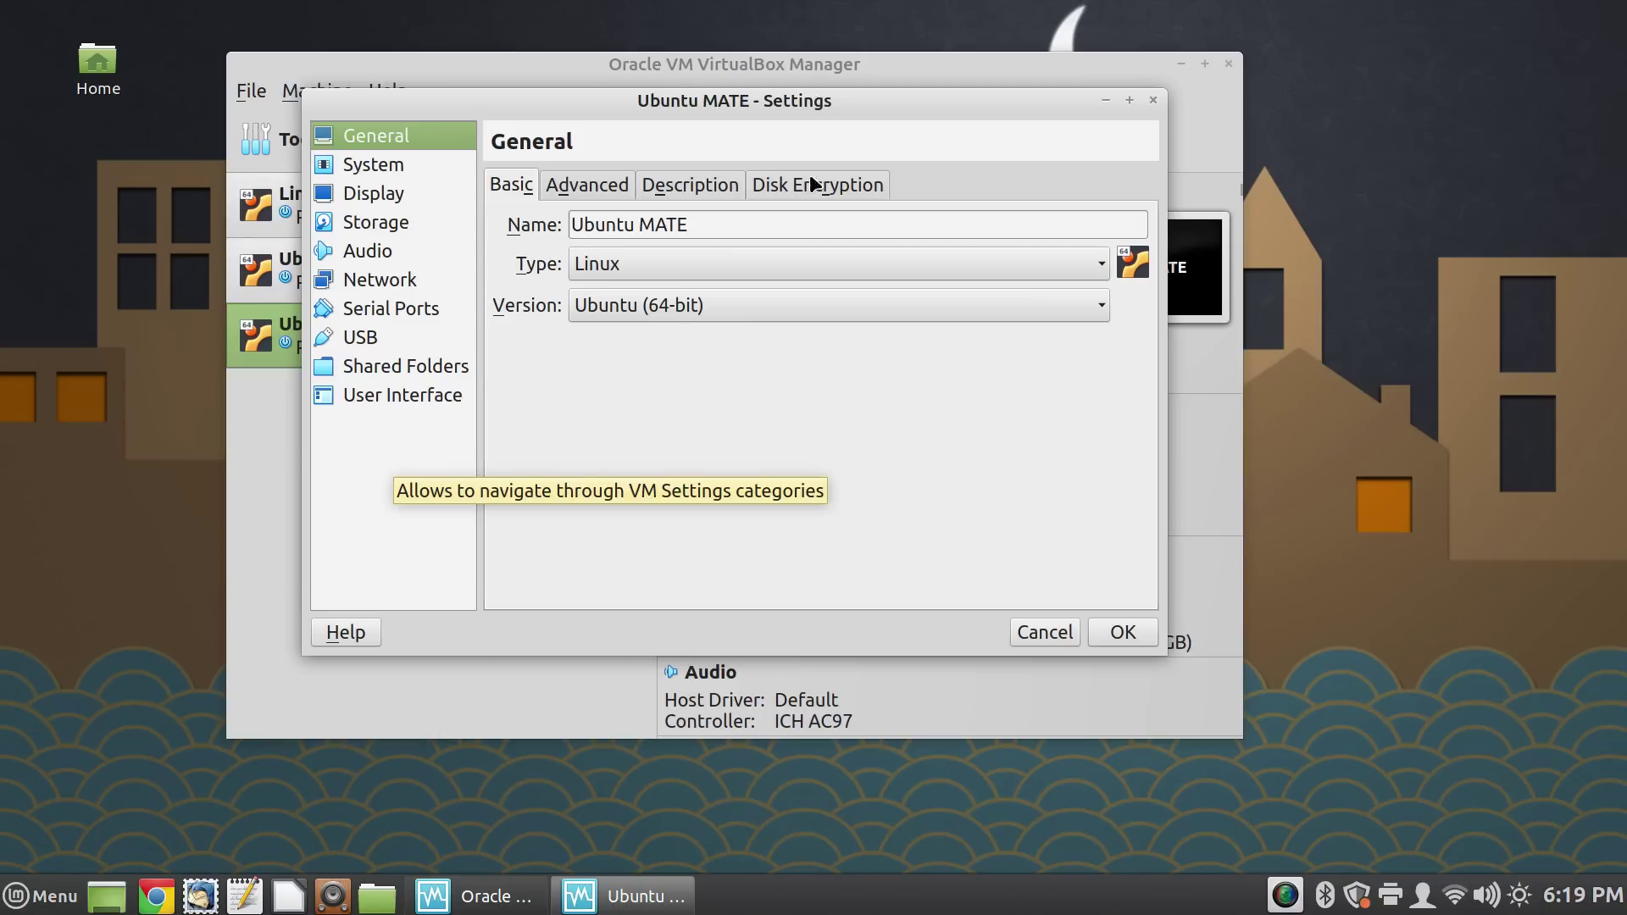
pyautogui.click(387, 223)
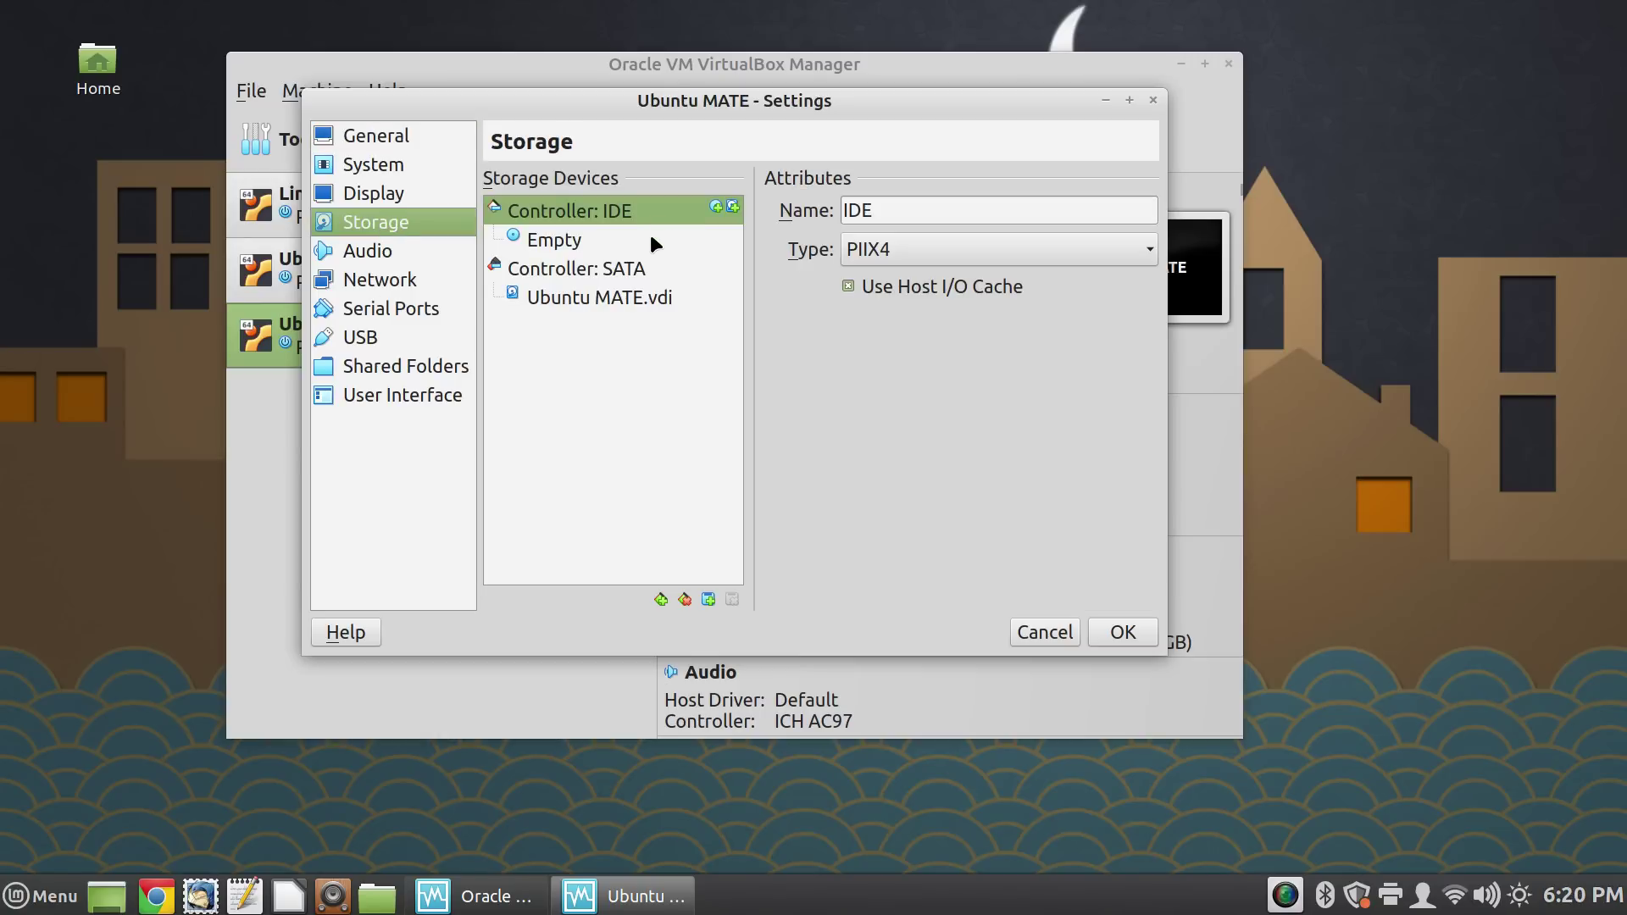
pyautogui.click(654, 241)
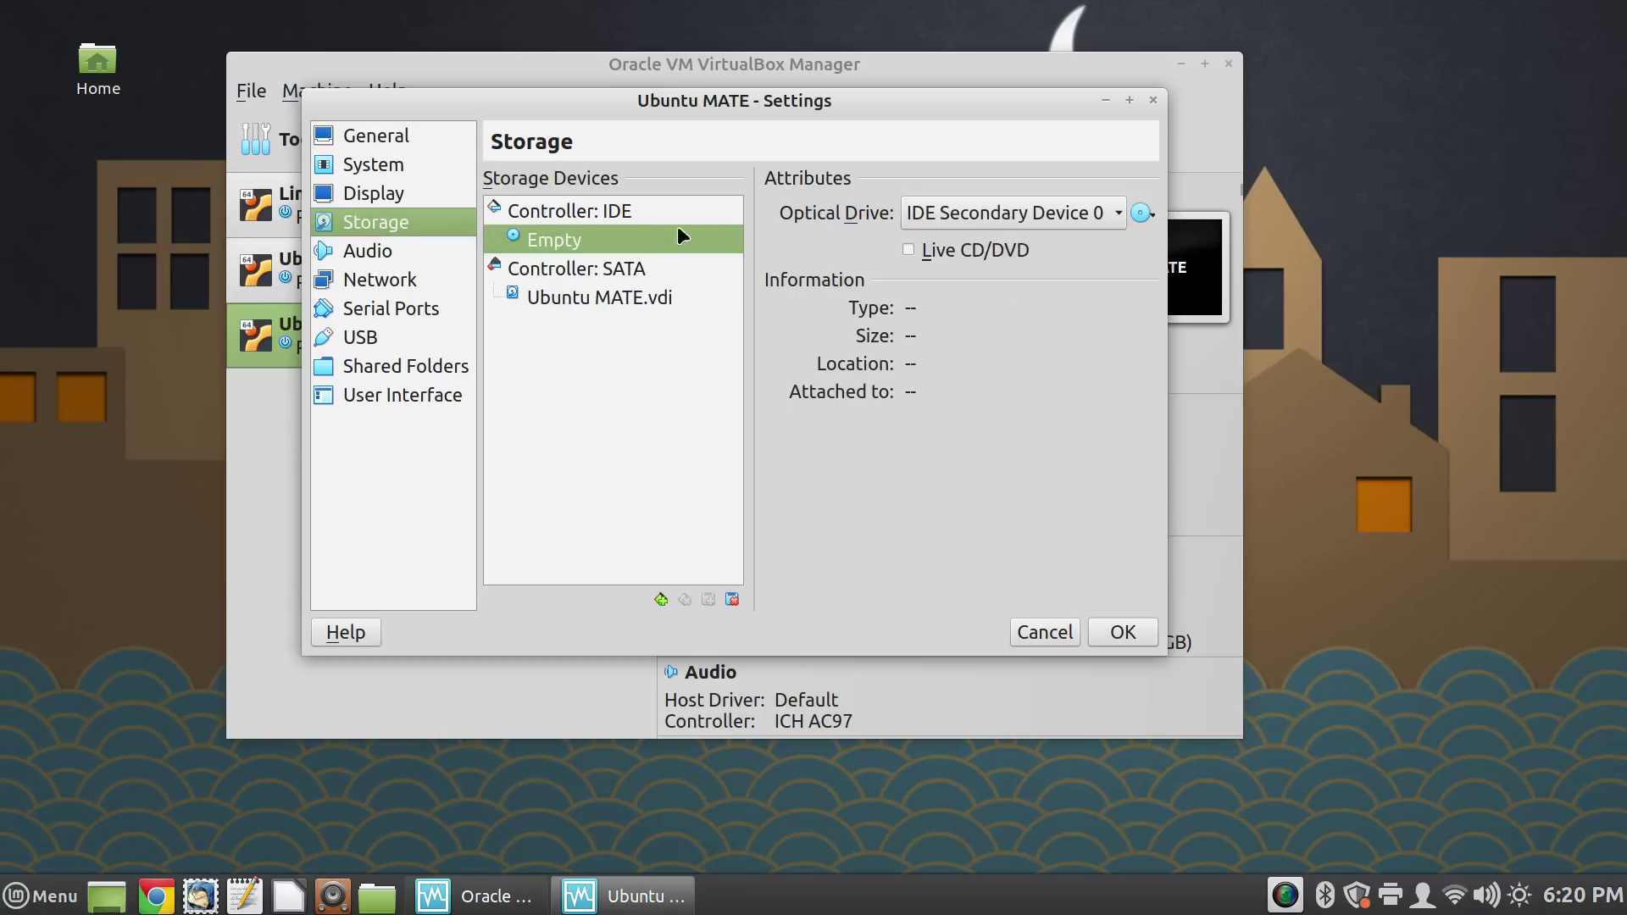
pyautogui.click(1144, 212)
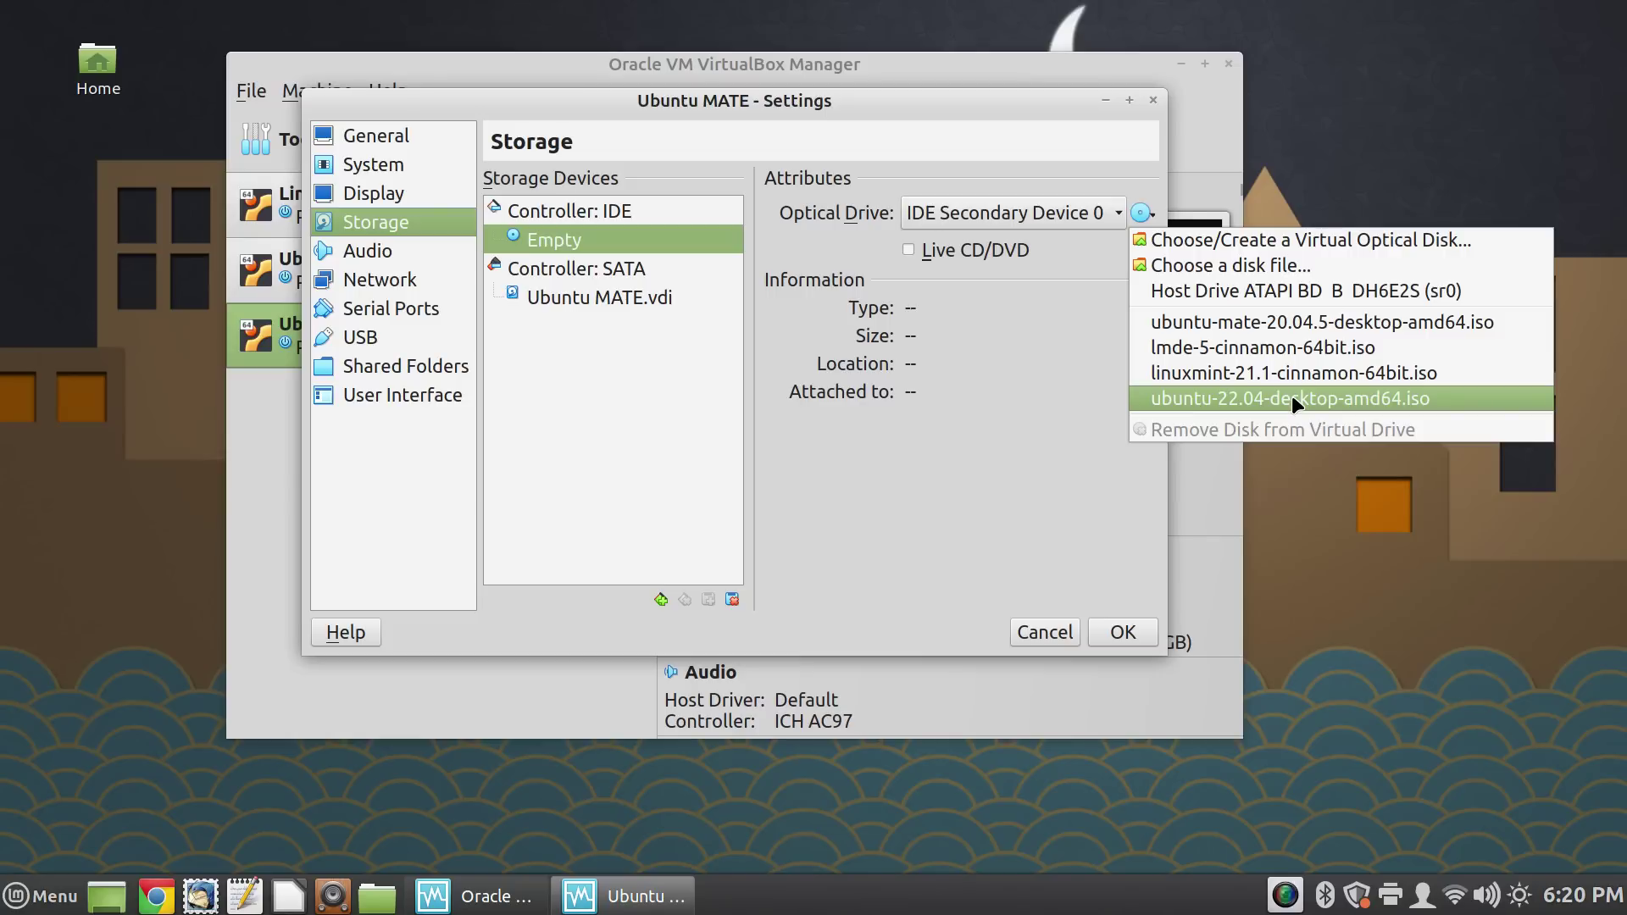
pyautogui.click(1285, 348)
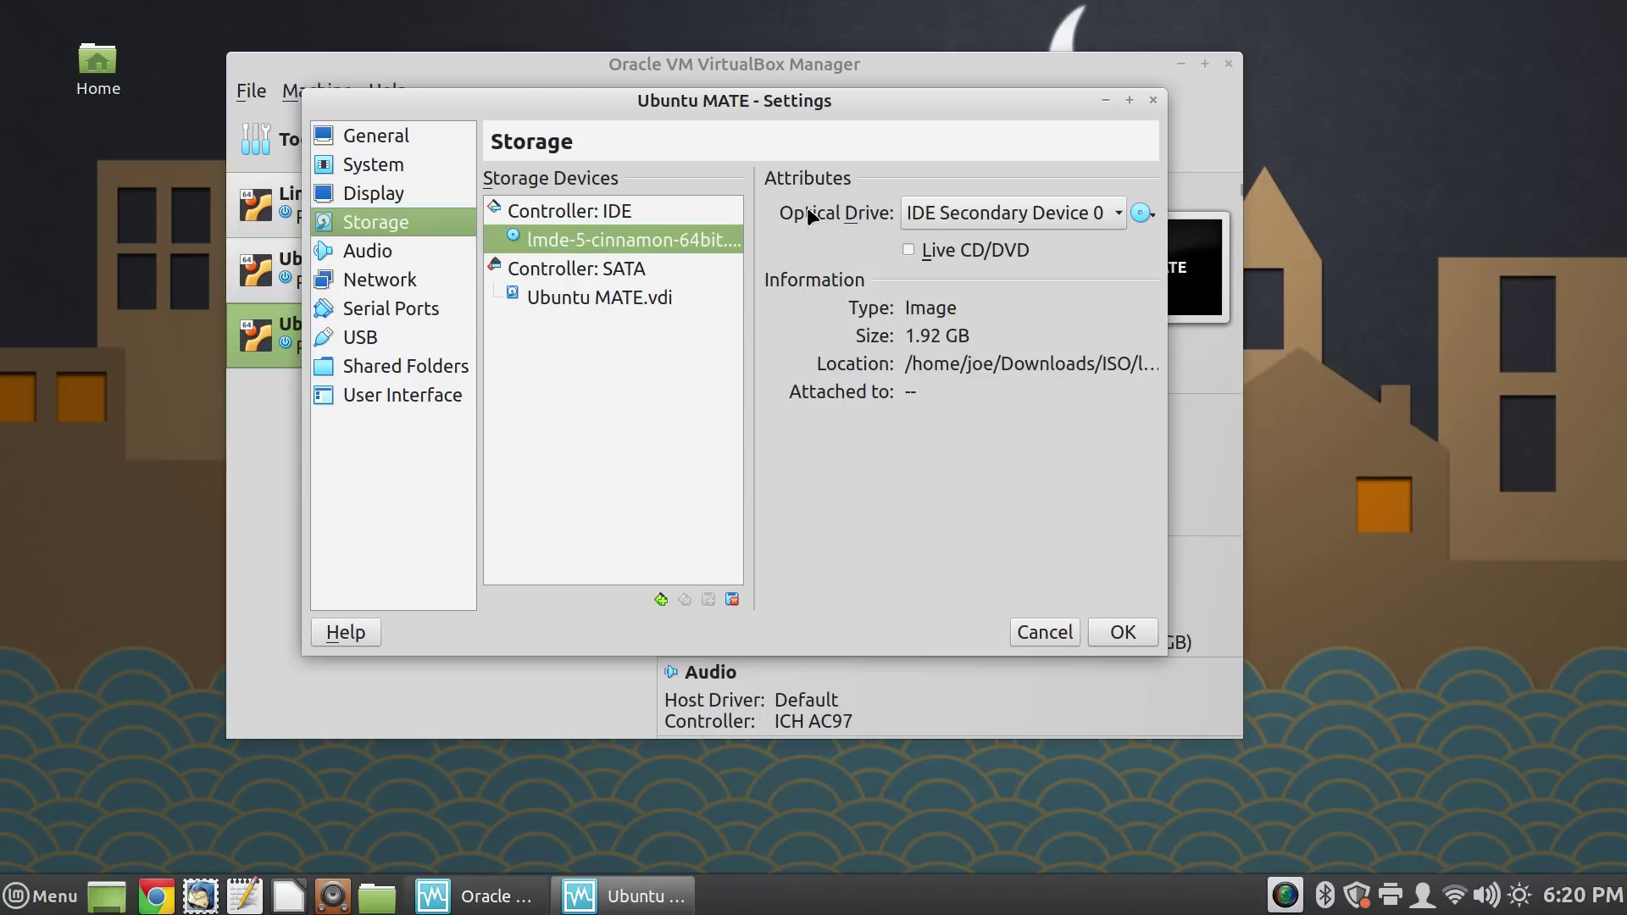
pyautogui.click(1124, 635)
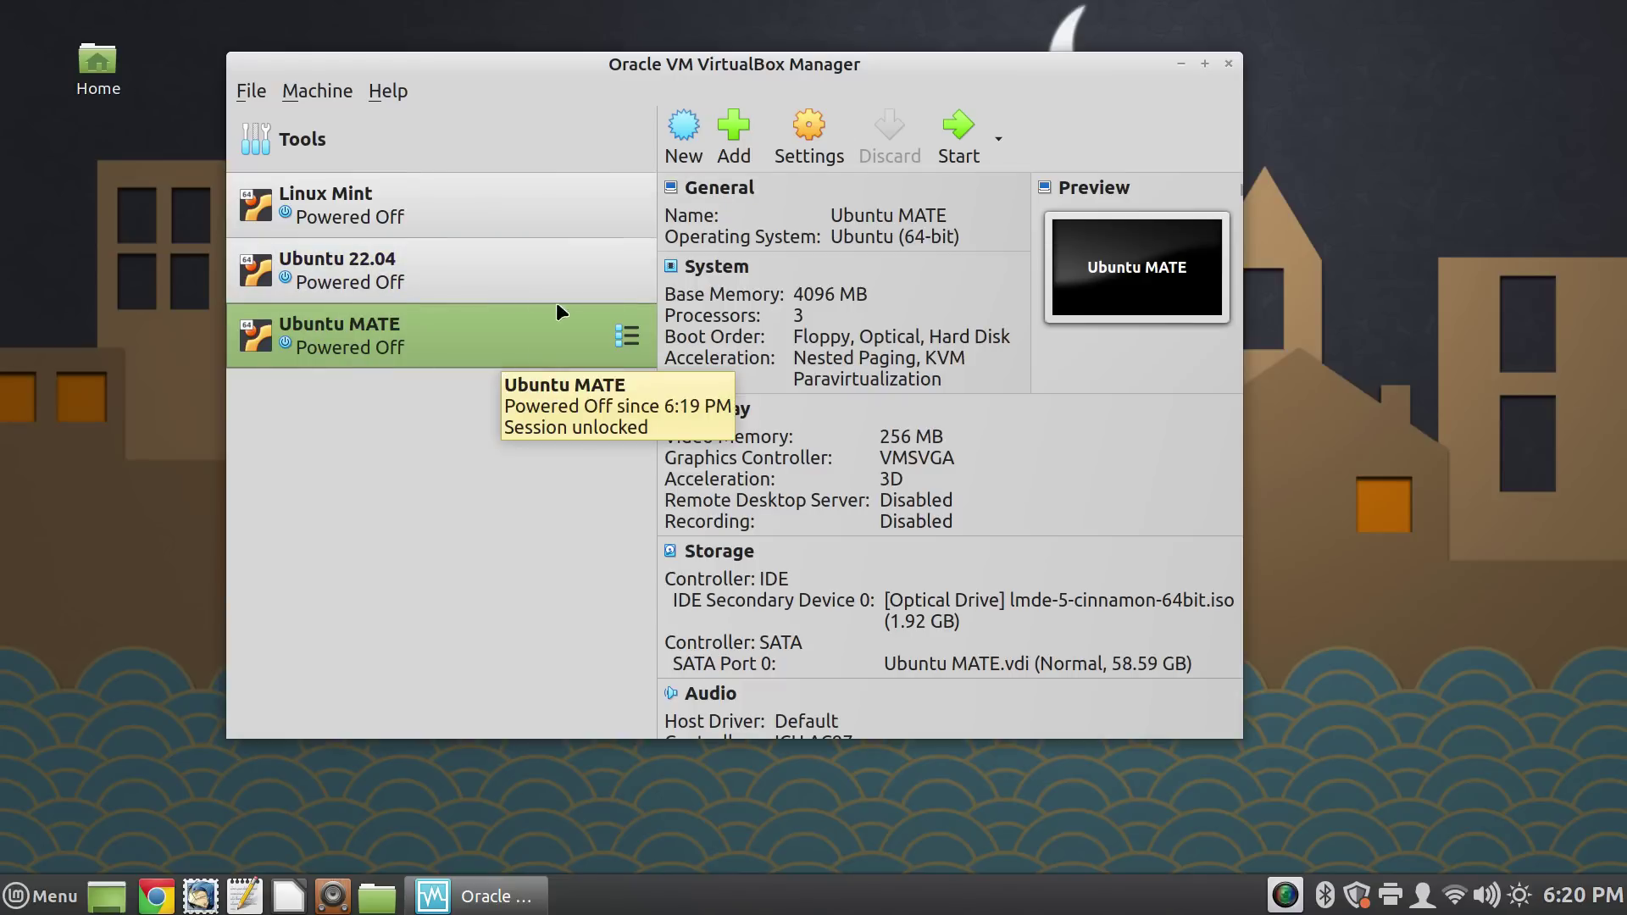
# Step: Start Ubuntu MATE in a window and boot the Start LMDE 5 live entry
pyautogui.click(963, 123)
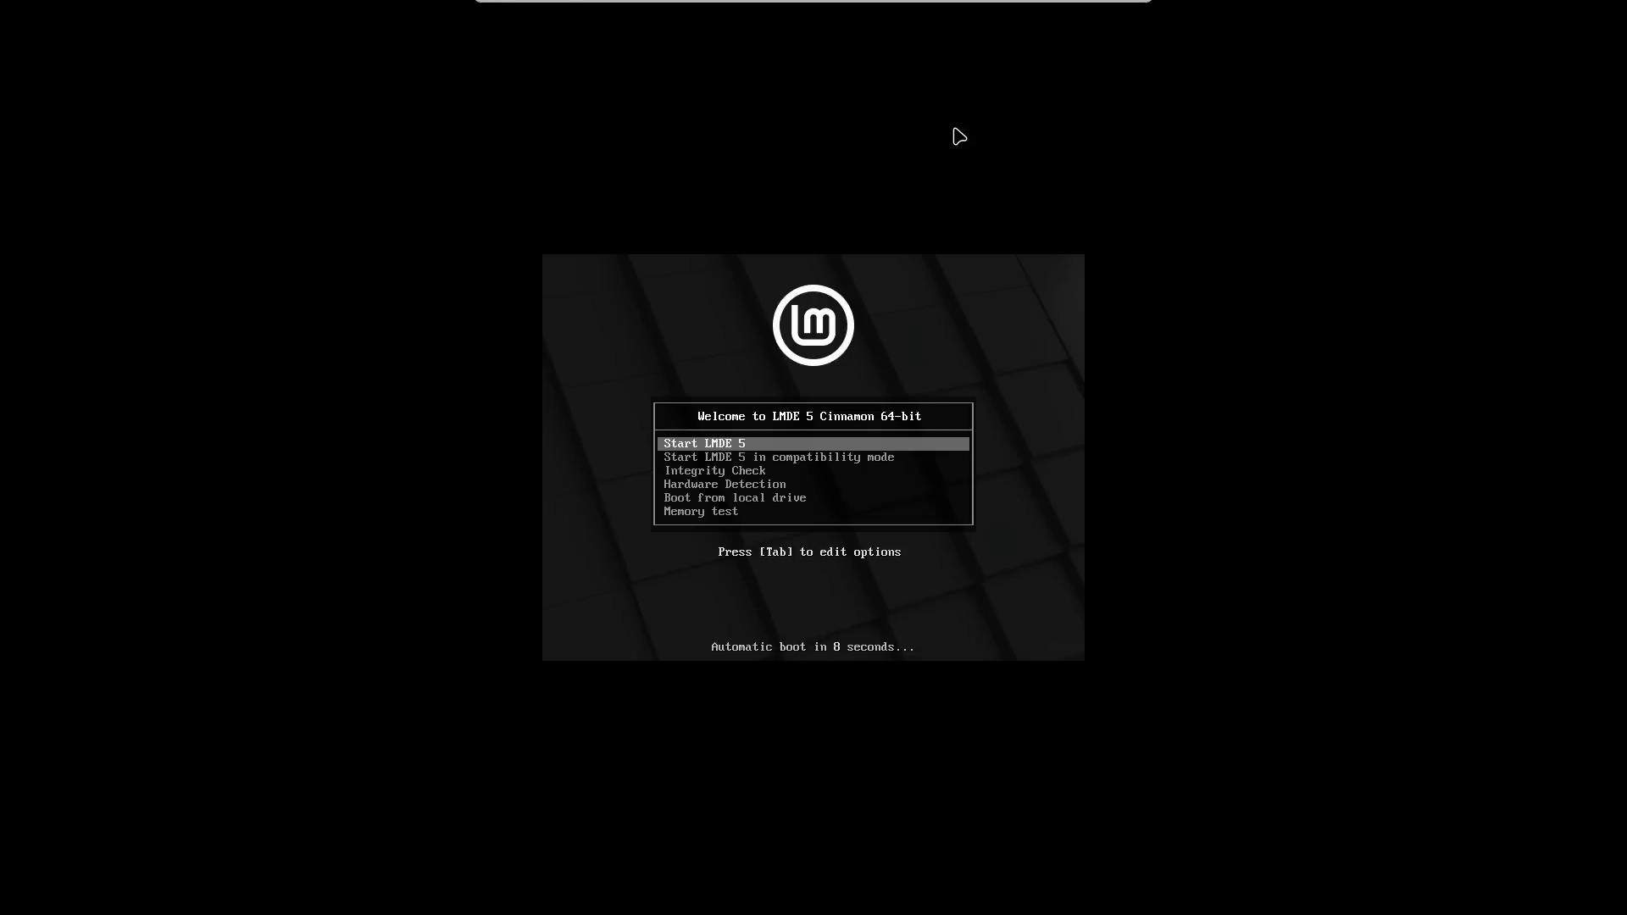
pyautogui.hotkey('ctrl', 'f')
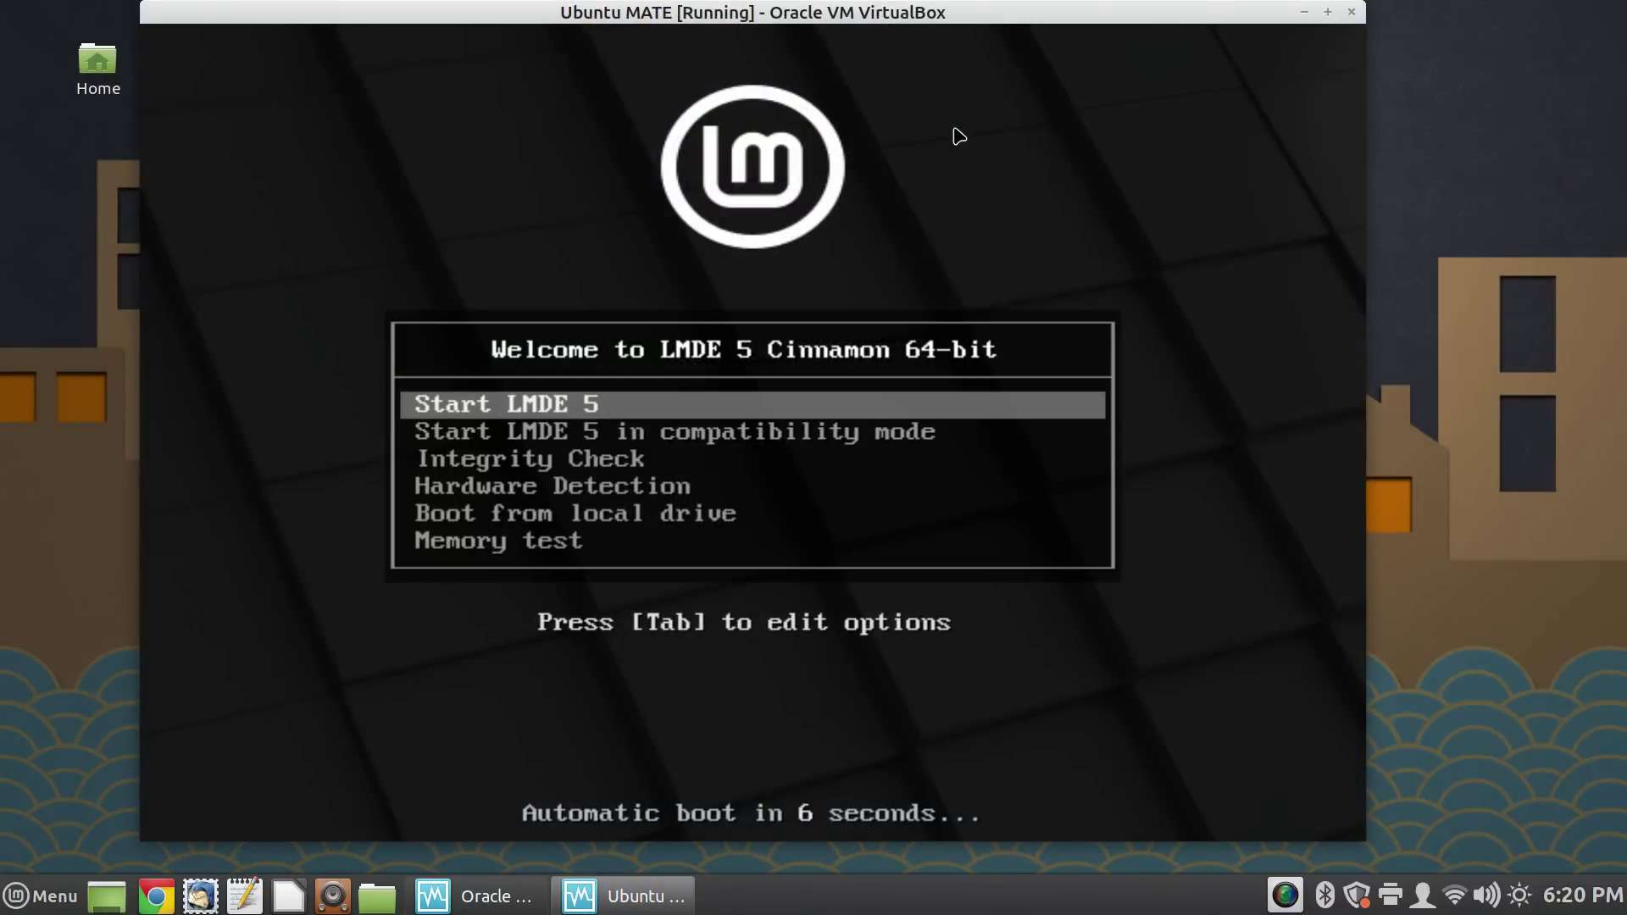
pyautogui.press('Return')
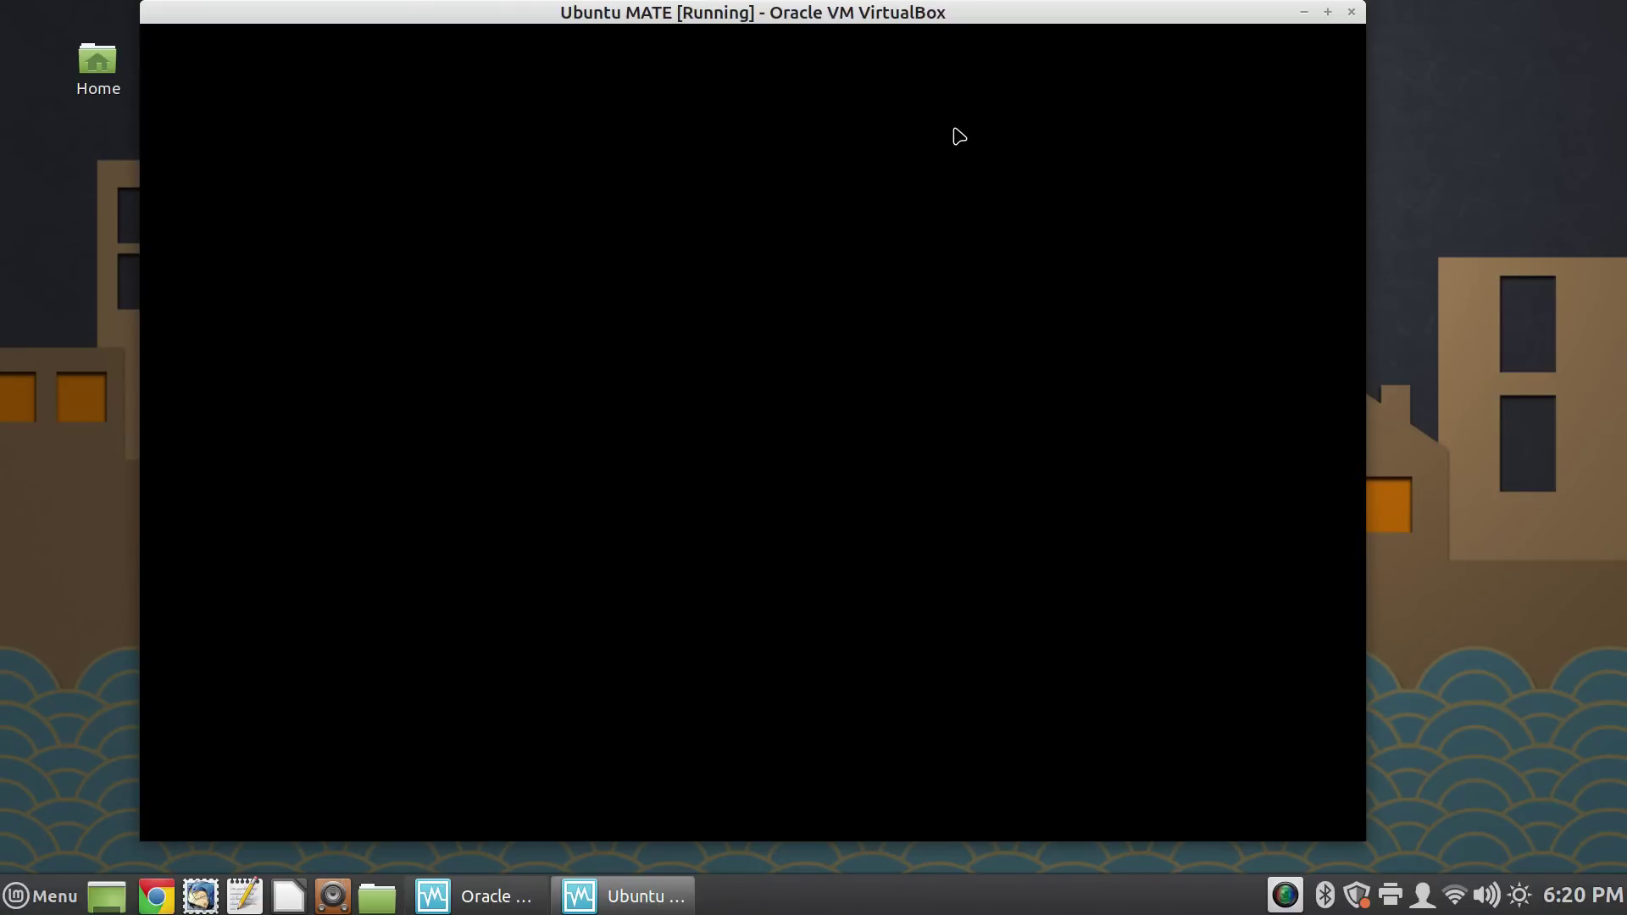
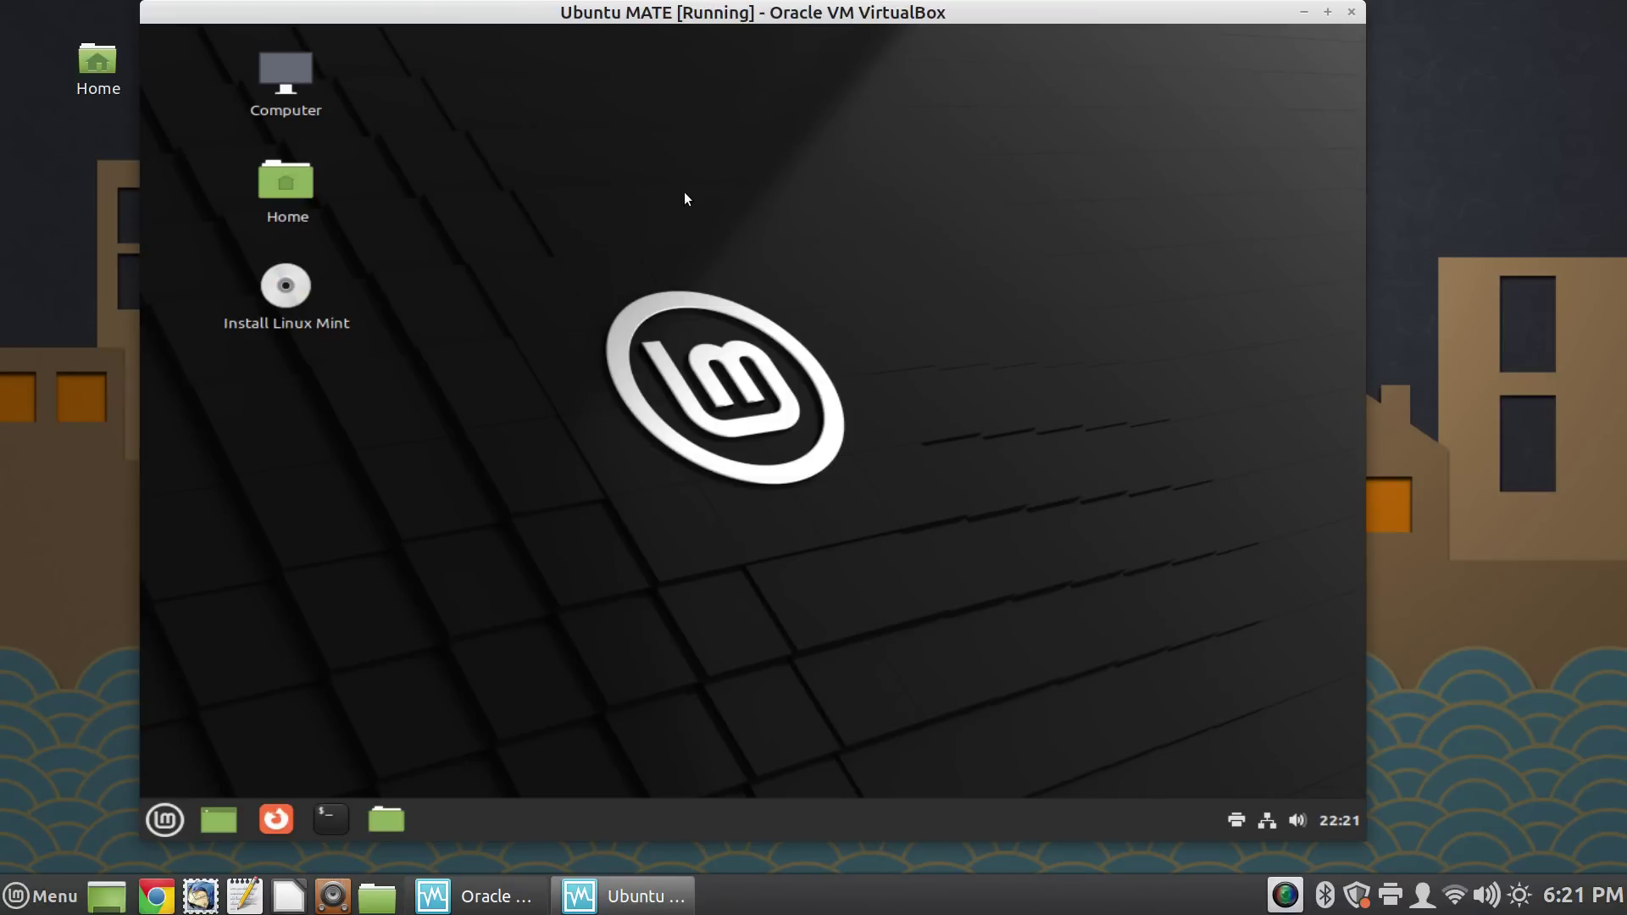
# Step: Launch GParted by searching 'gparted' in the guest's application menu
pyautogui.press('super')
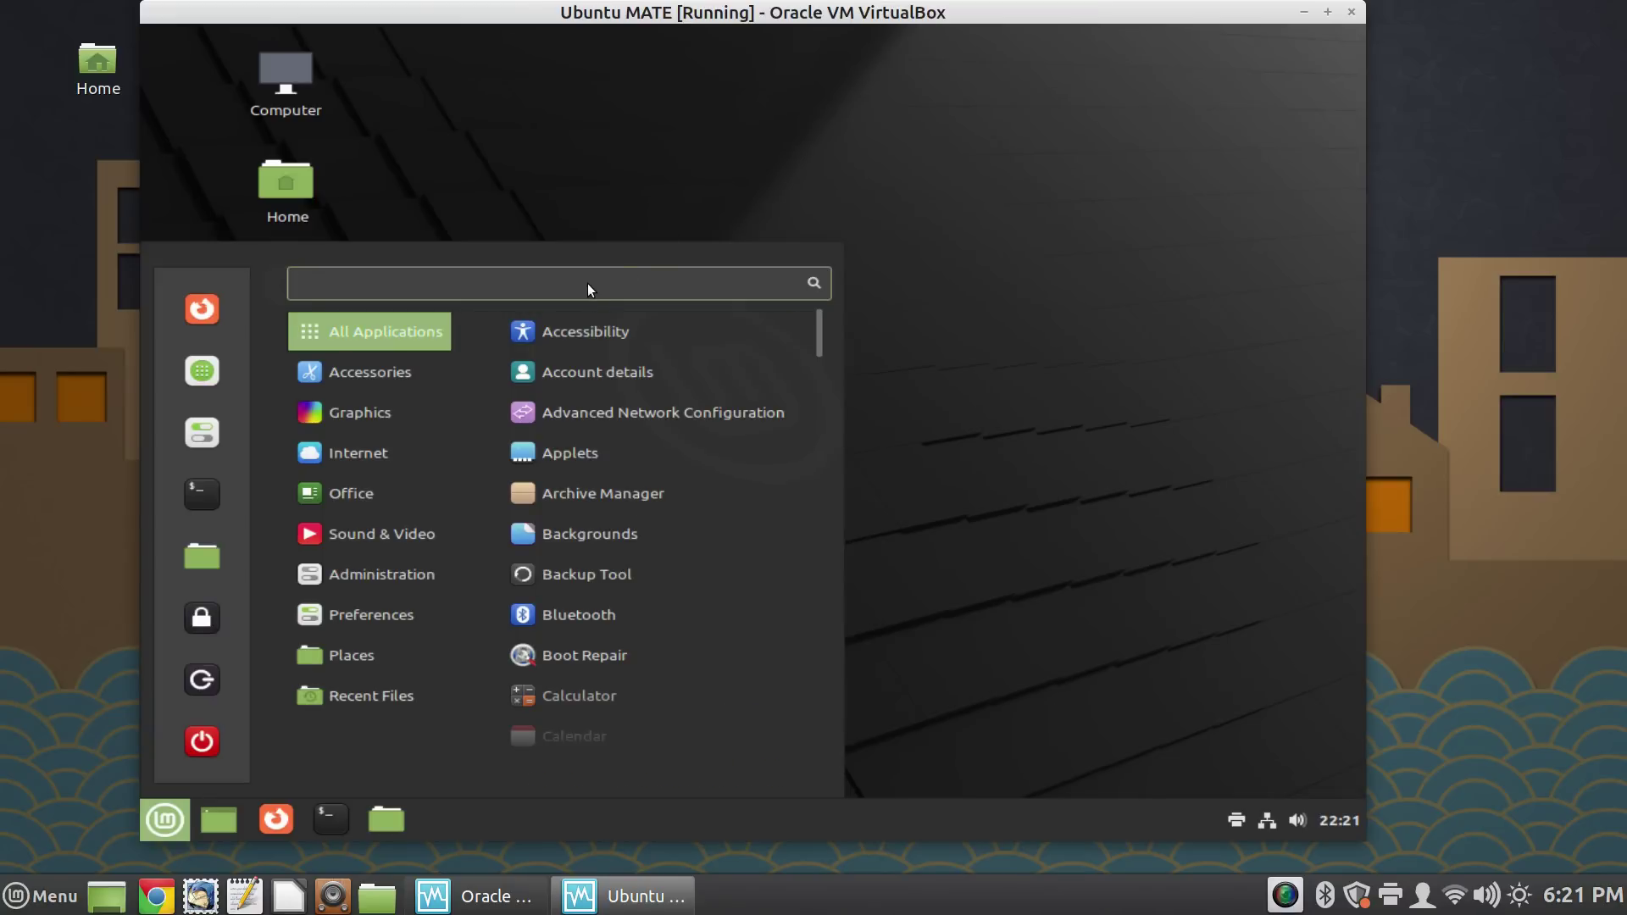
pyautogui.write('gparted')
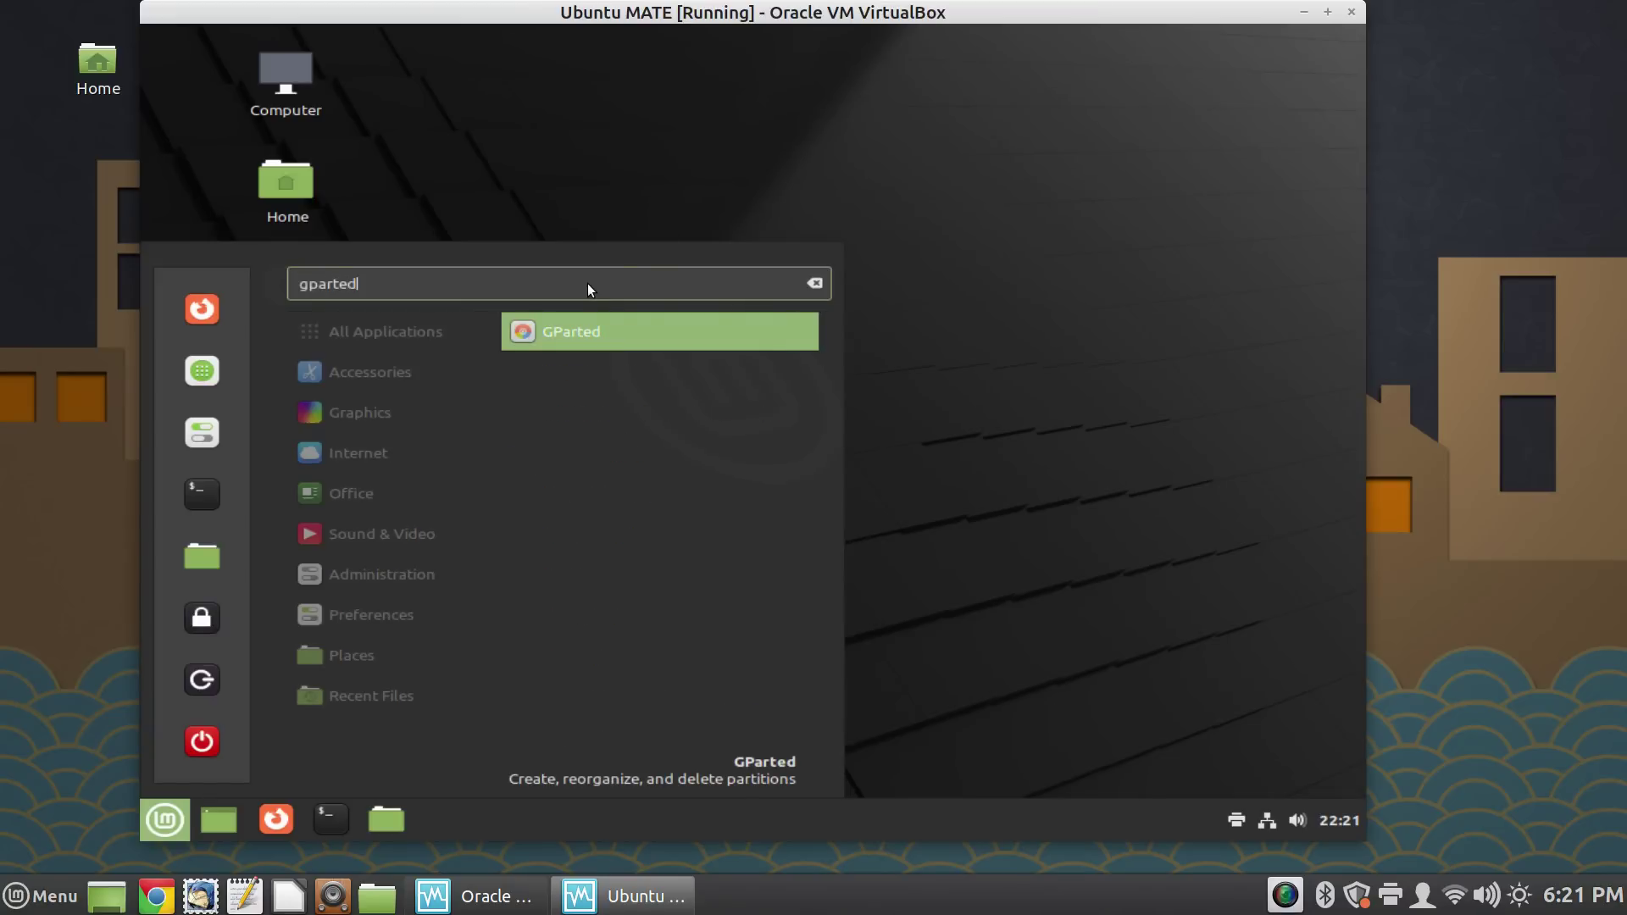
pyautogui.press('Return')
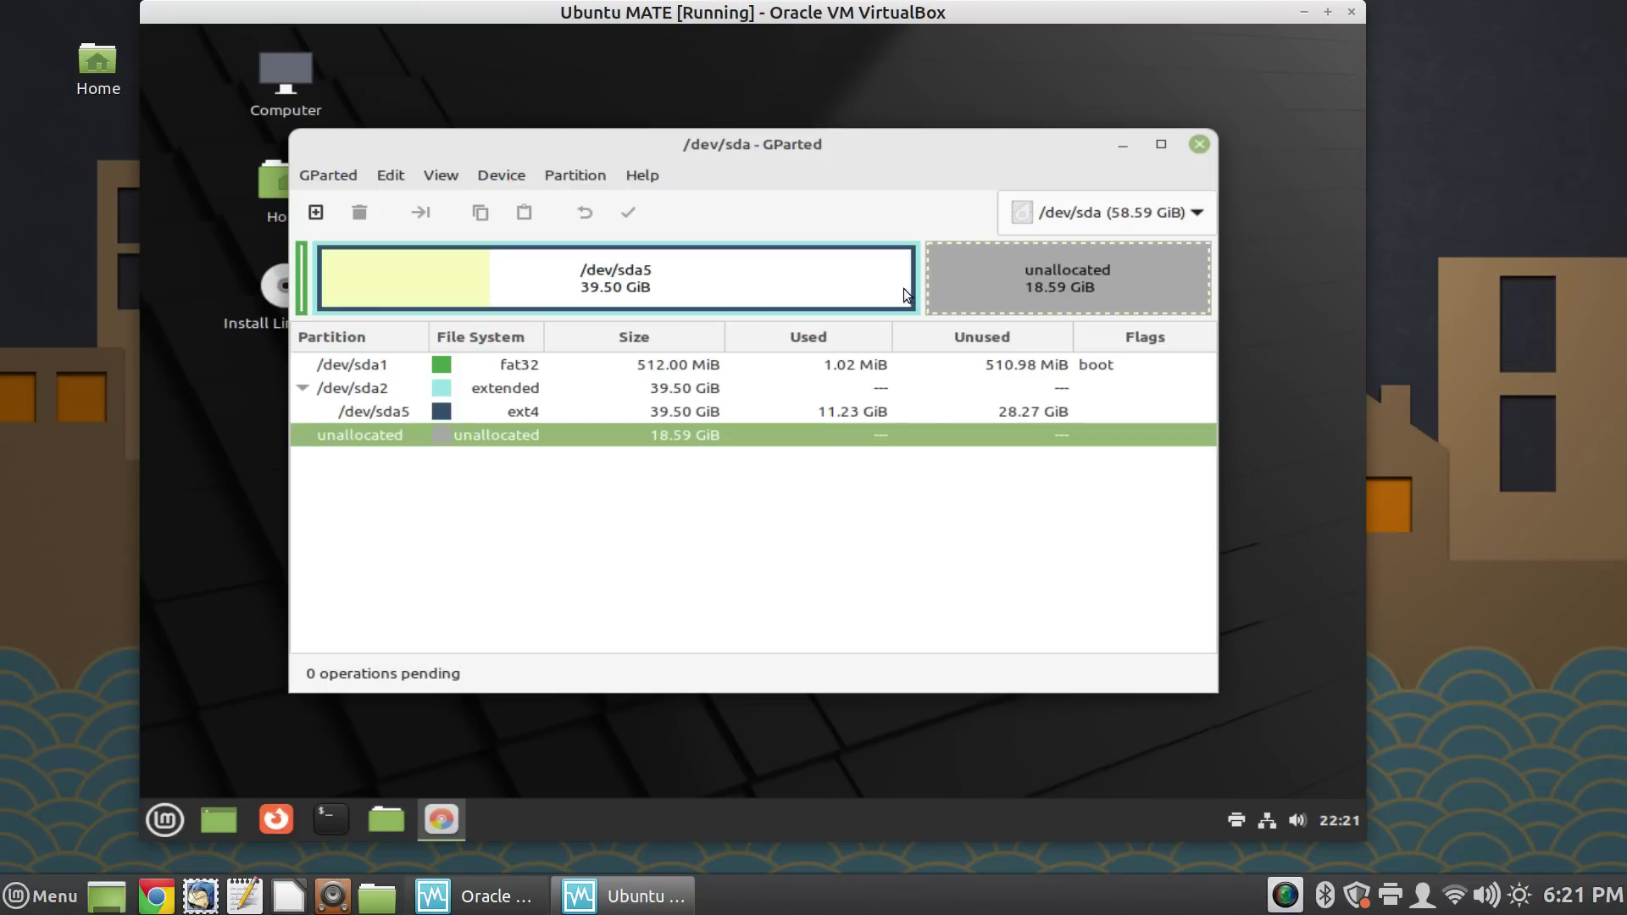
pyautogui.rightClick(851, 281)
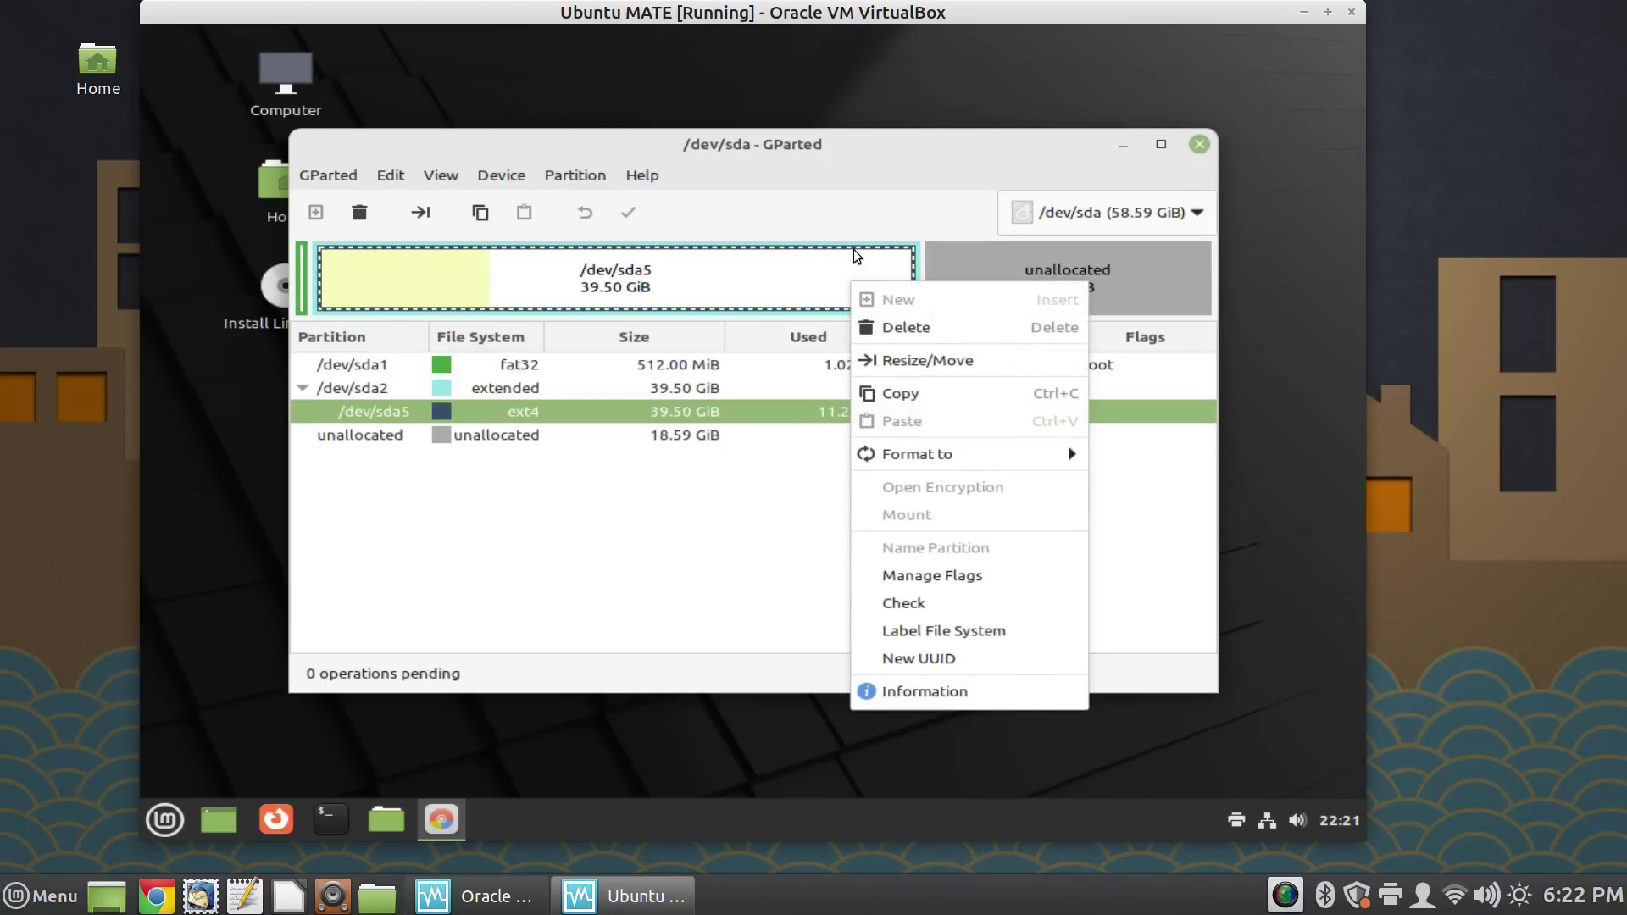
pyautogui.click(985, 367)
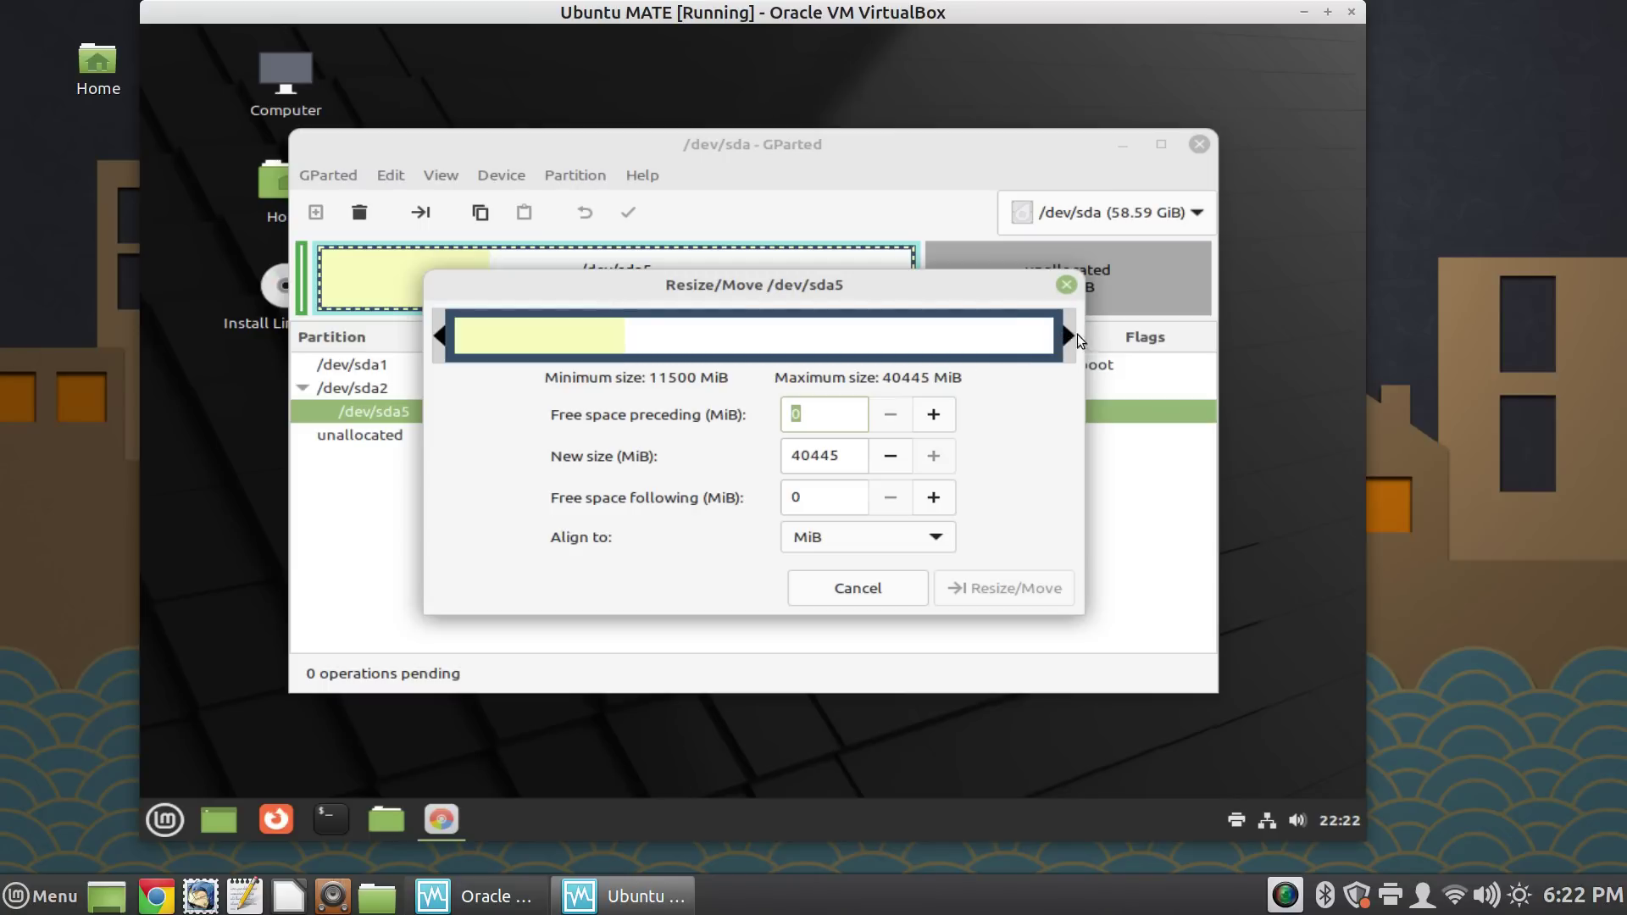
pyautogui.click(1072, 281)
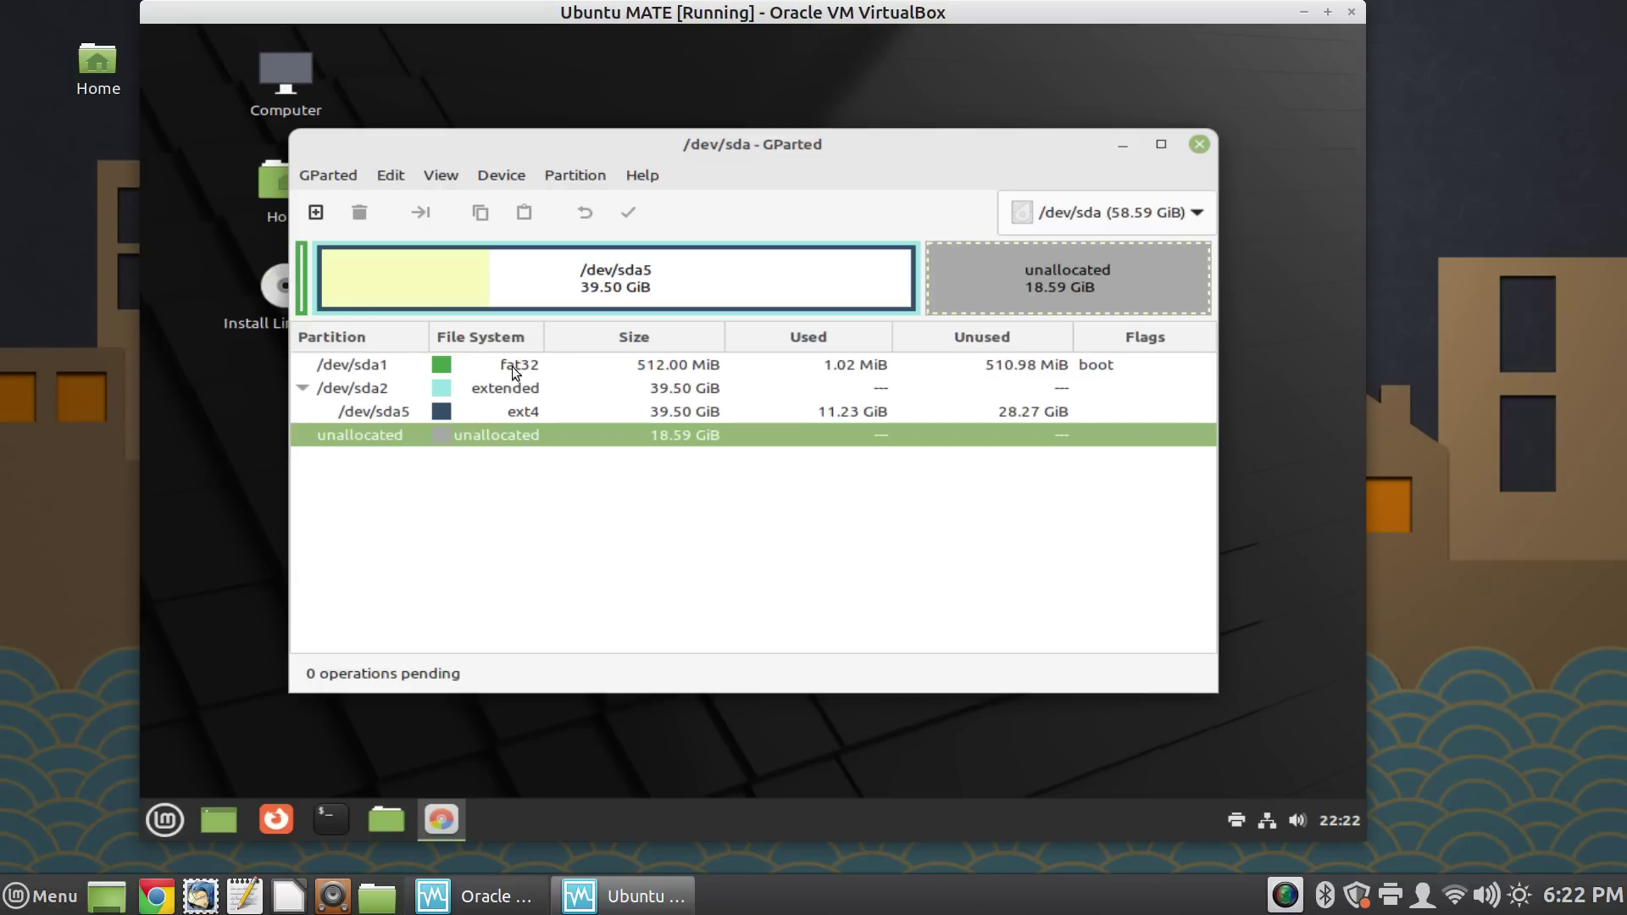
pyautogui.click(562, 277)
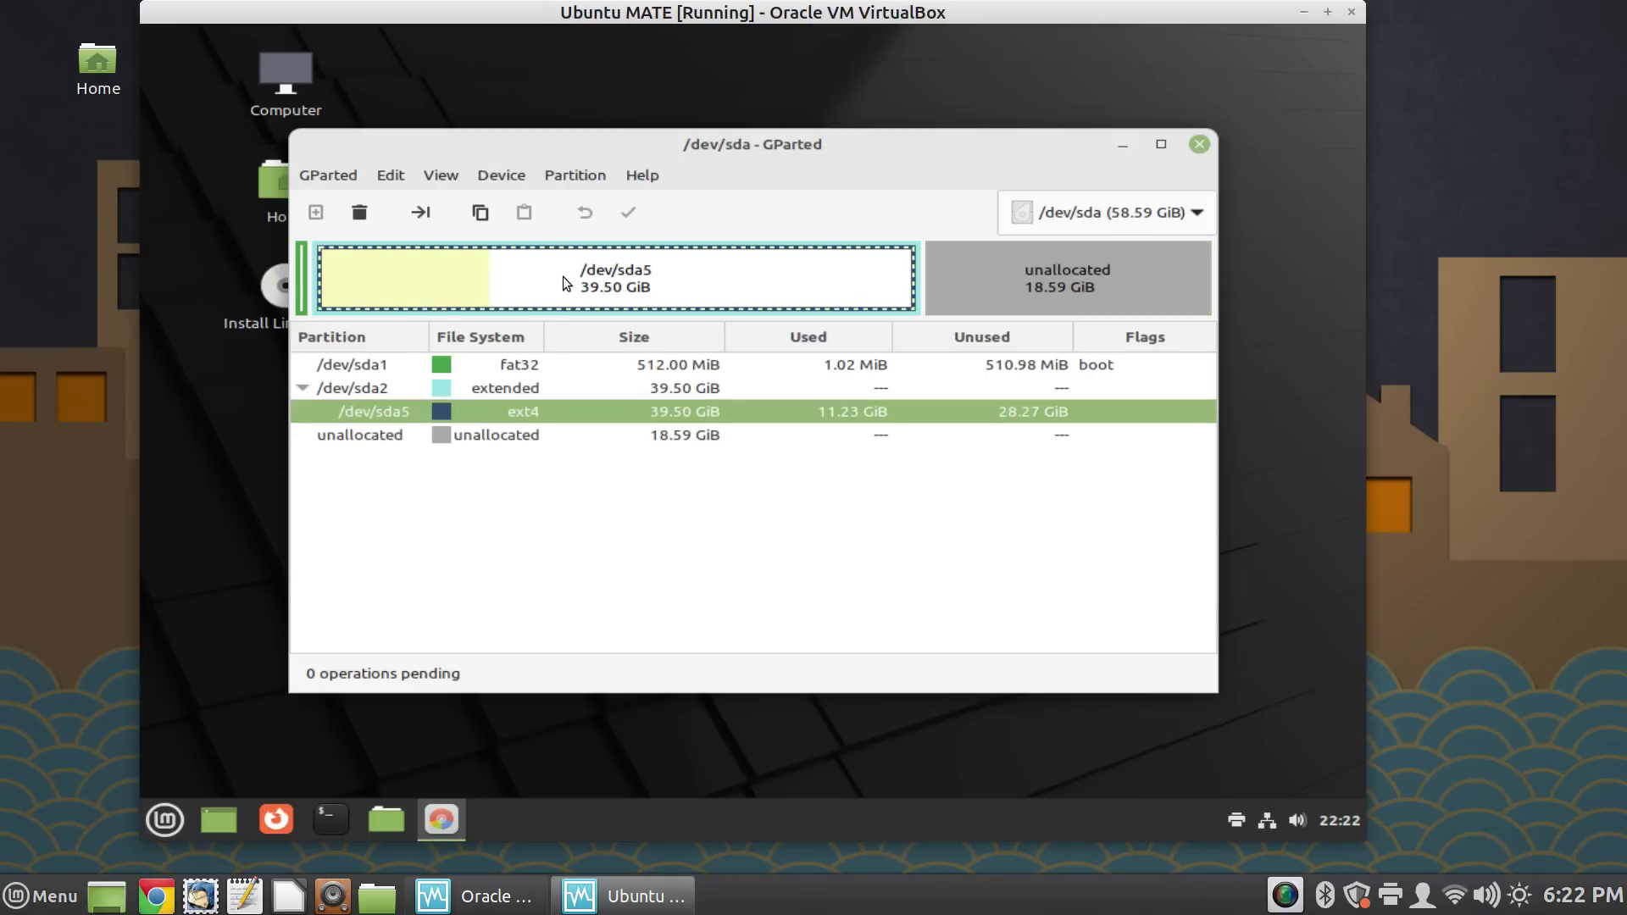
pyautogui.rightClick(734, 279)
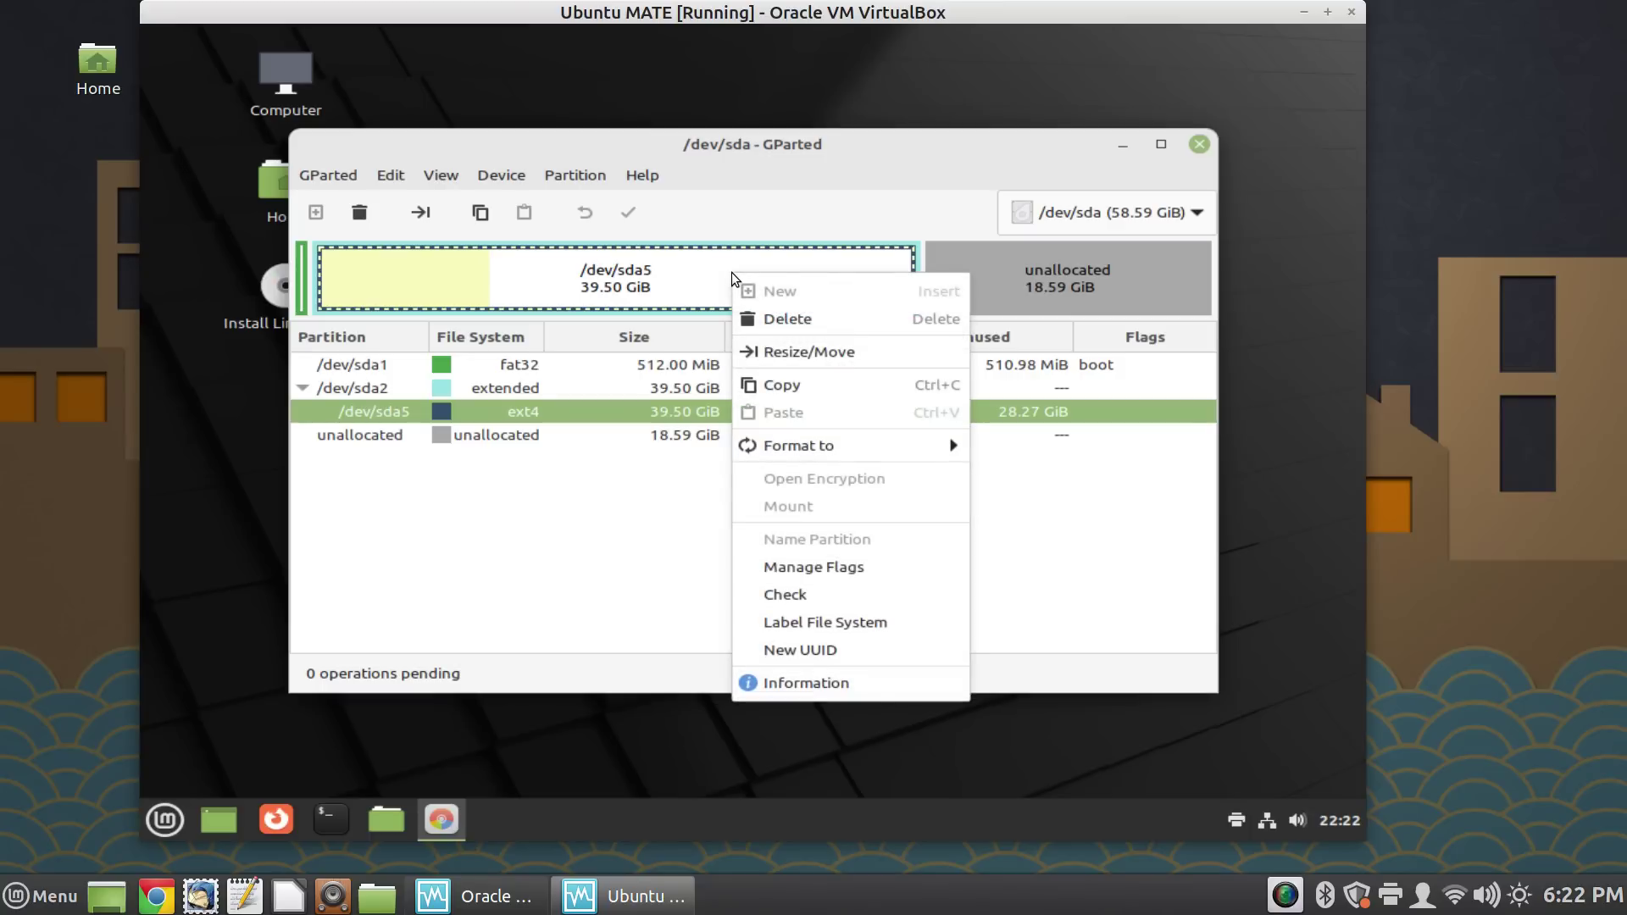
pyautogui.click(912, 349)
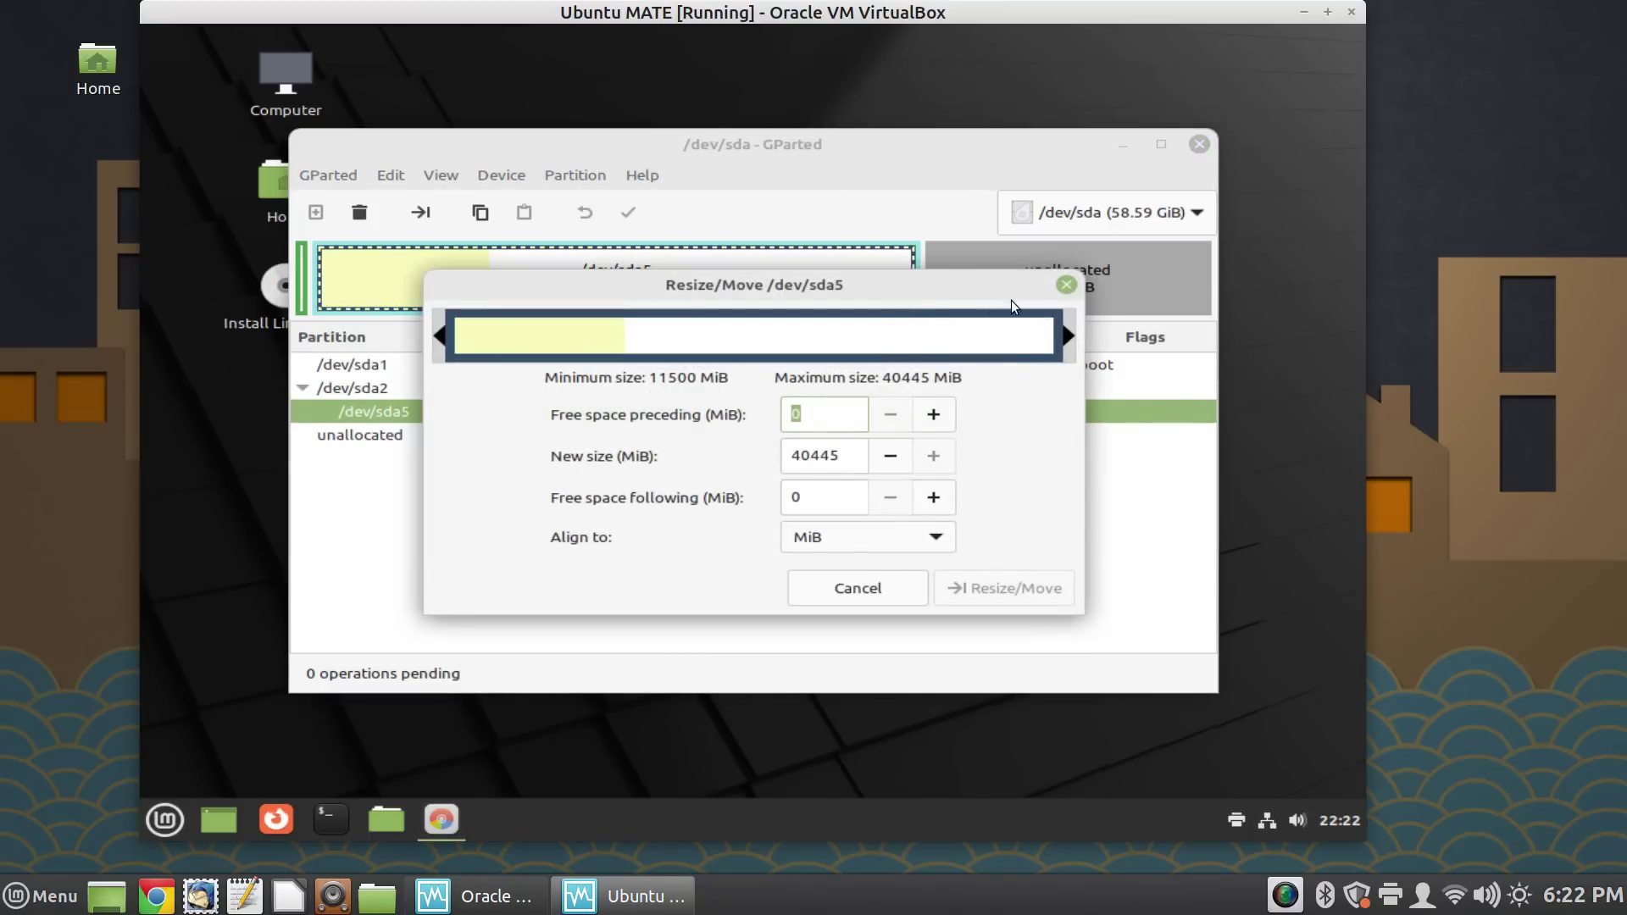
pyautogui.click(1069, 288)
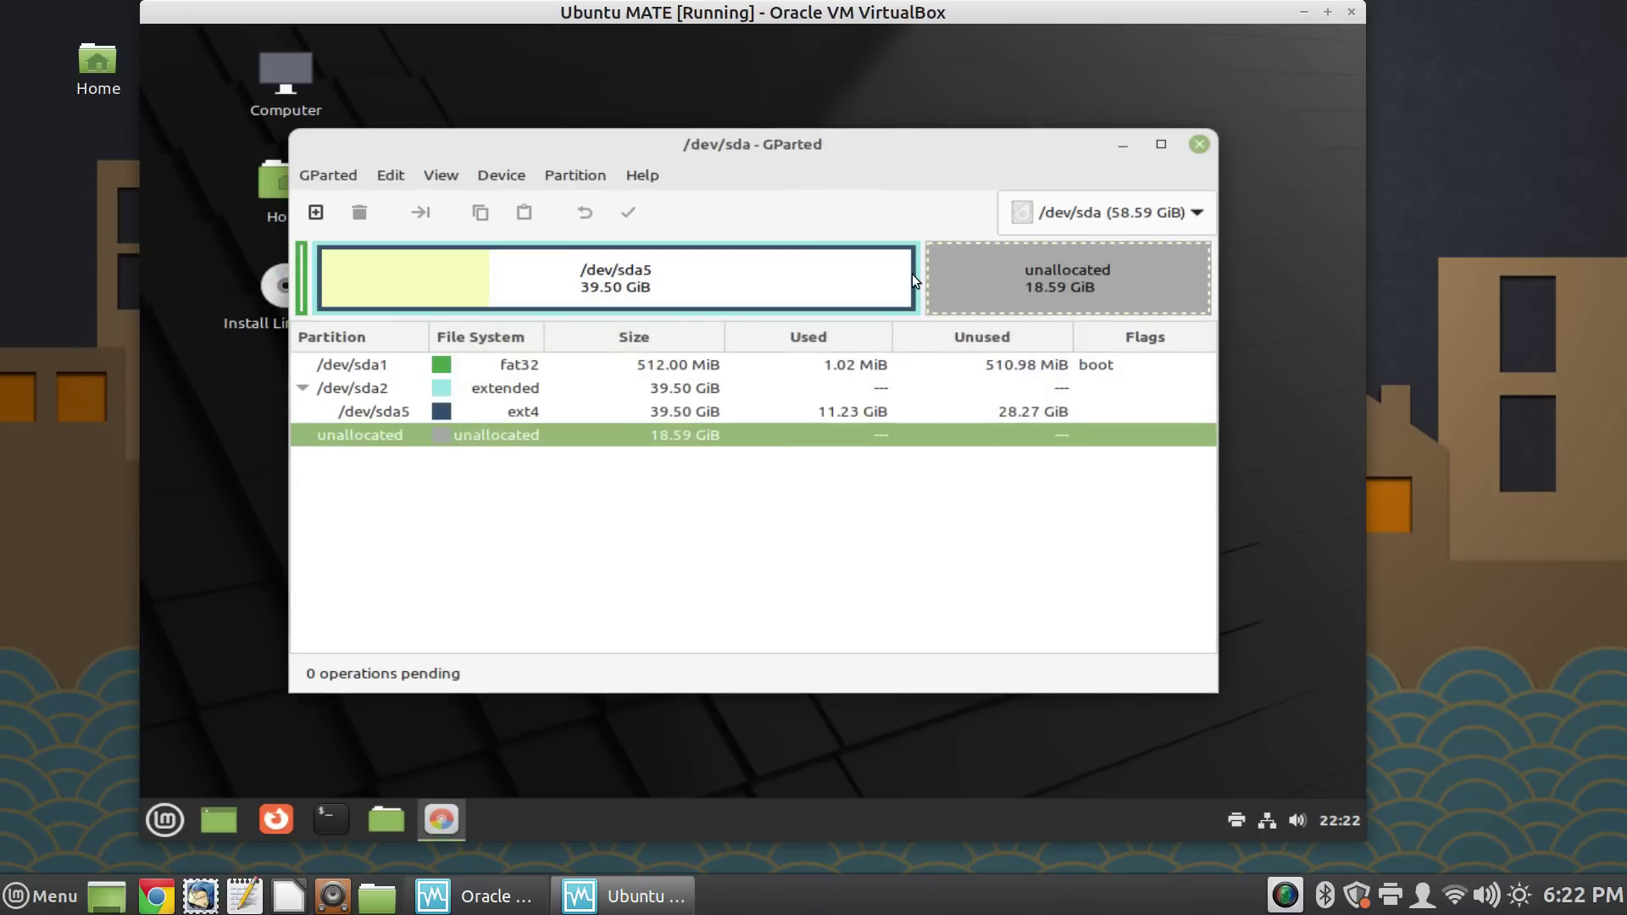
pyautogui.click(843, 286)
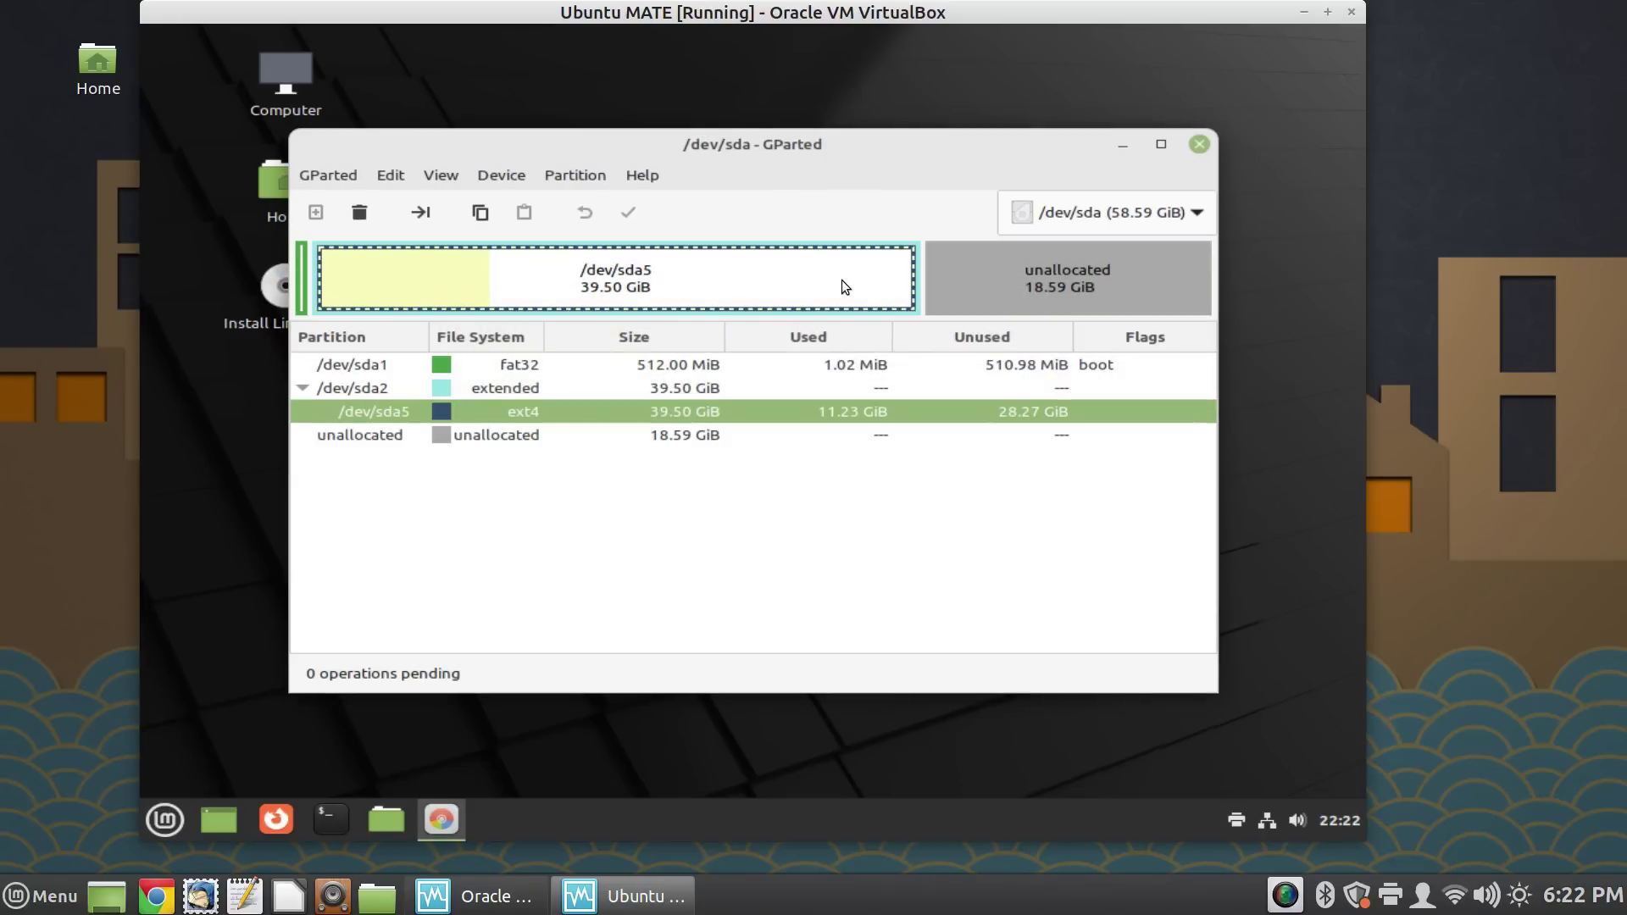
pyautogui.doubleClick(733, 281)
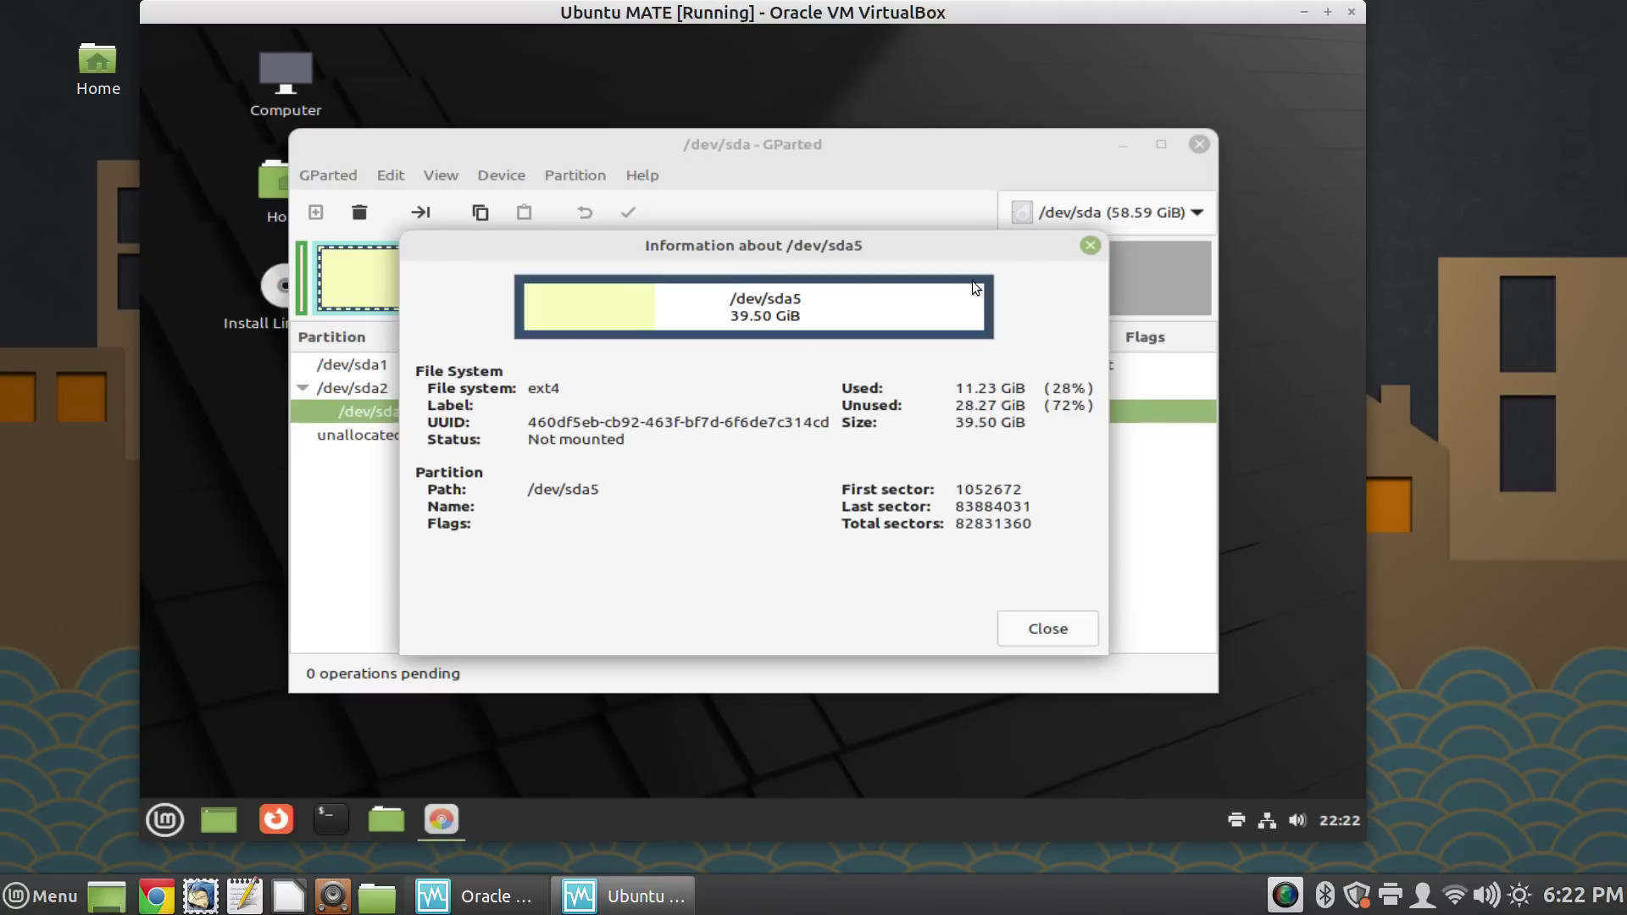
pyautogui.click(1091, 246)
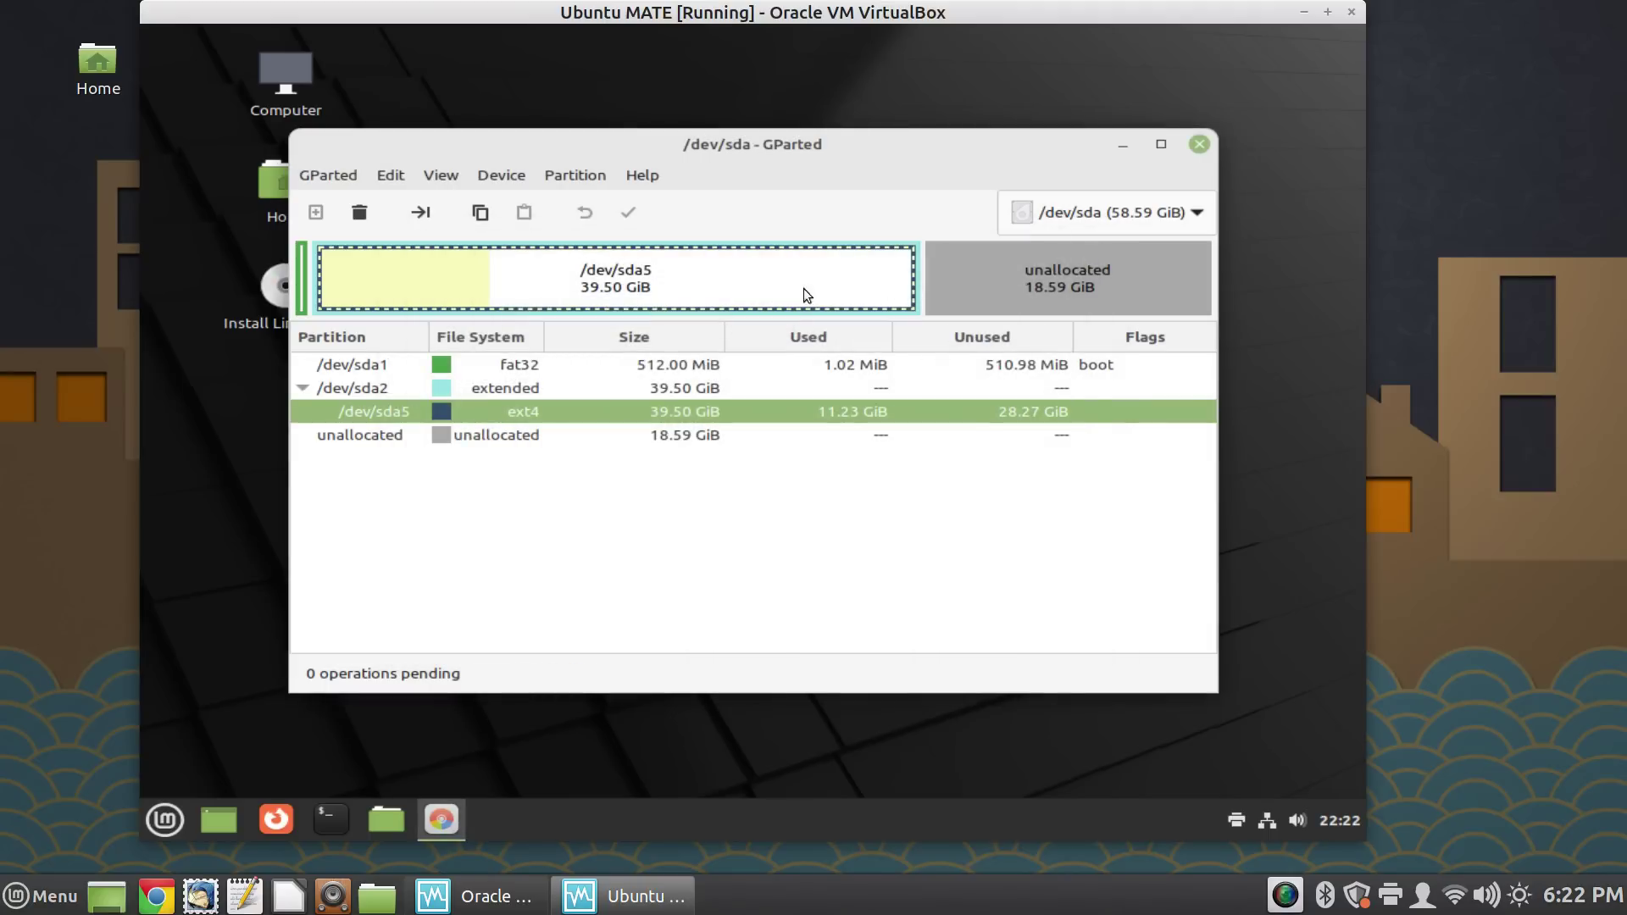
pyautogui.rightClick(701, 284)
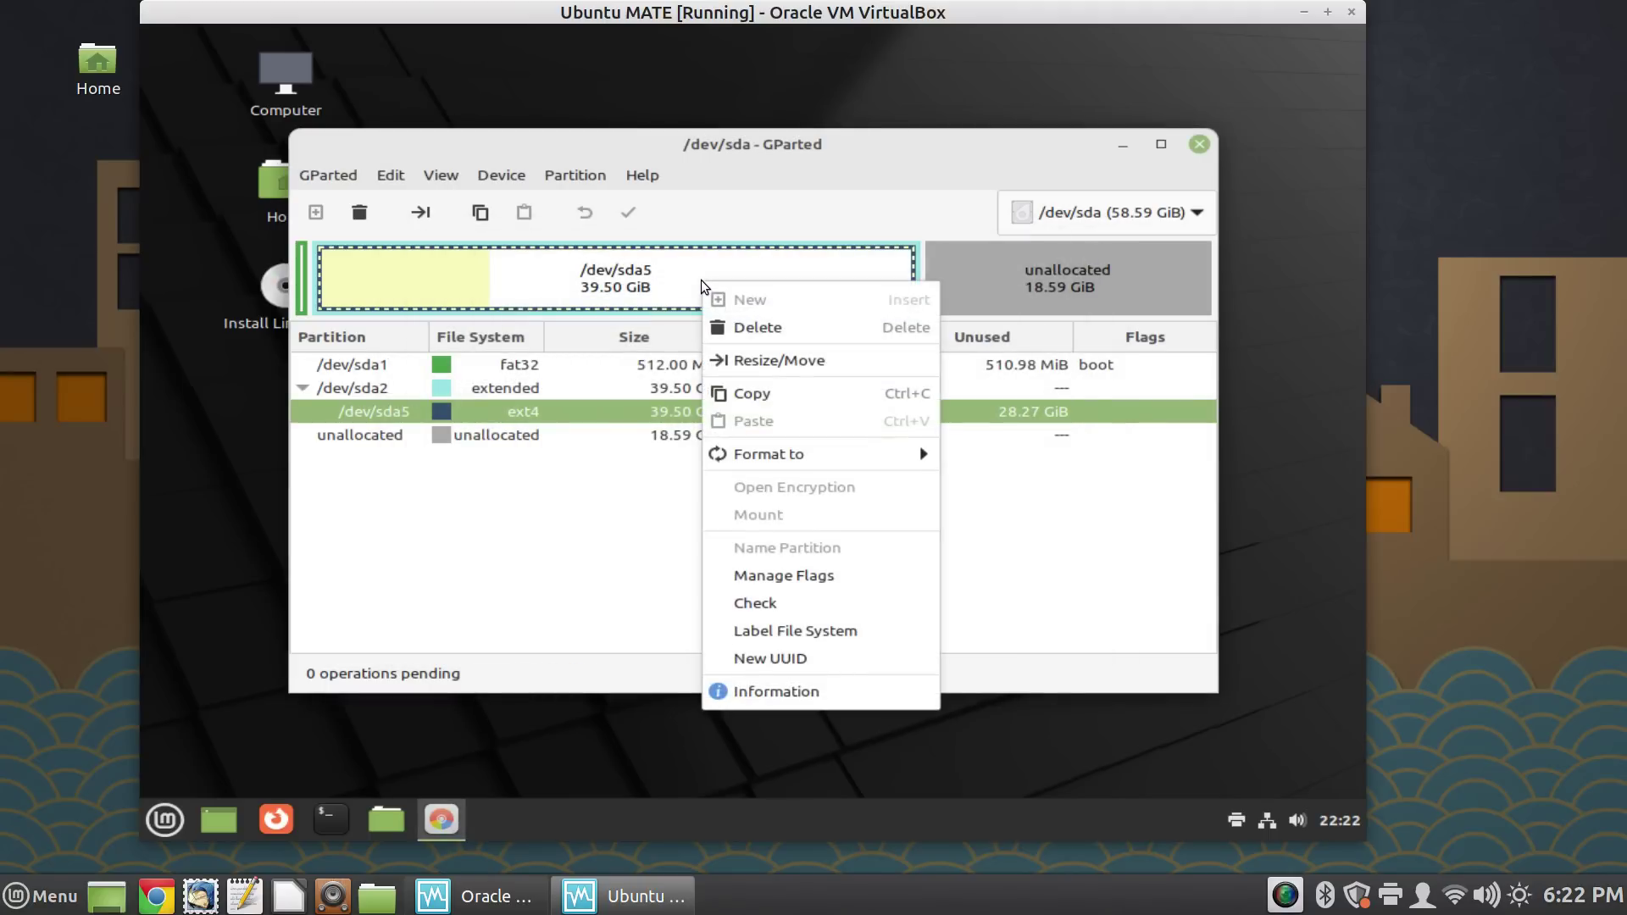
pyautogui.click(832, 361)
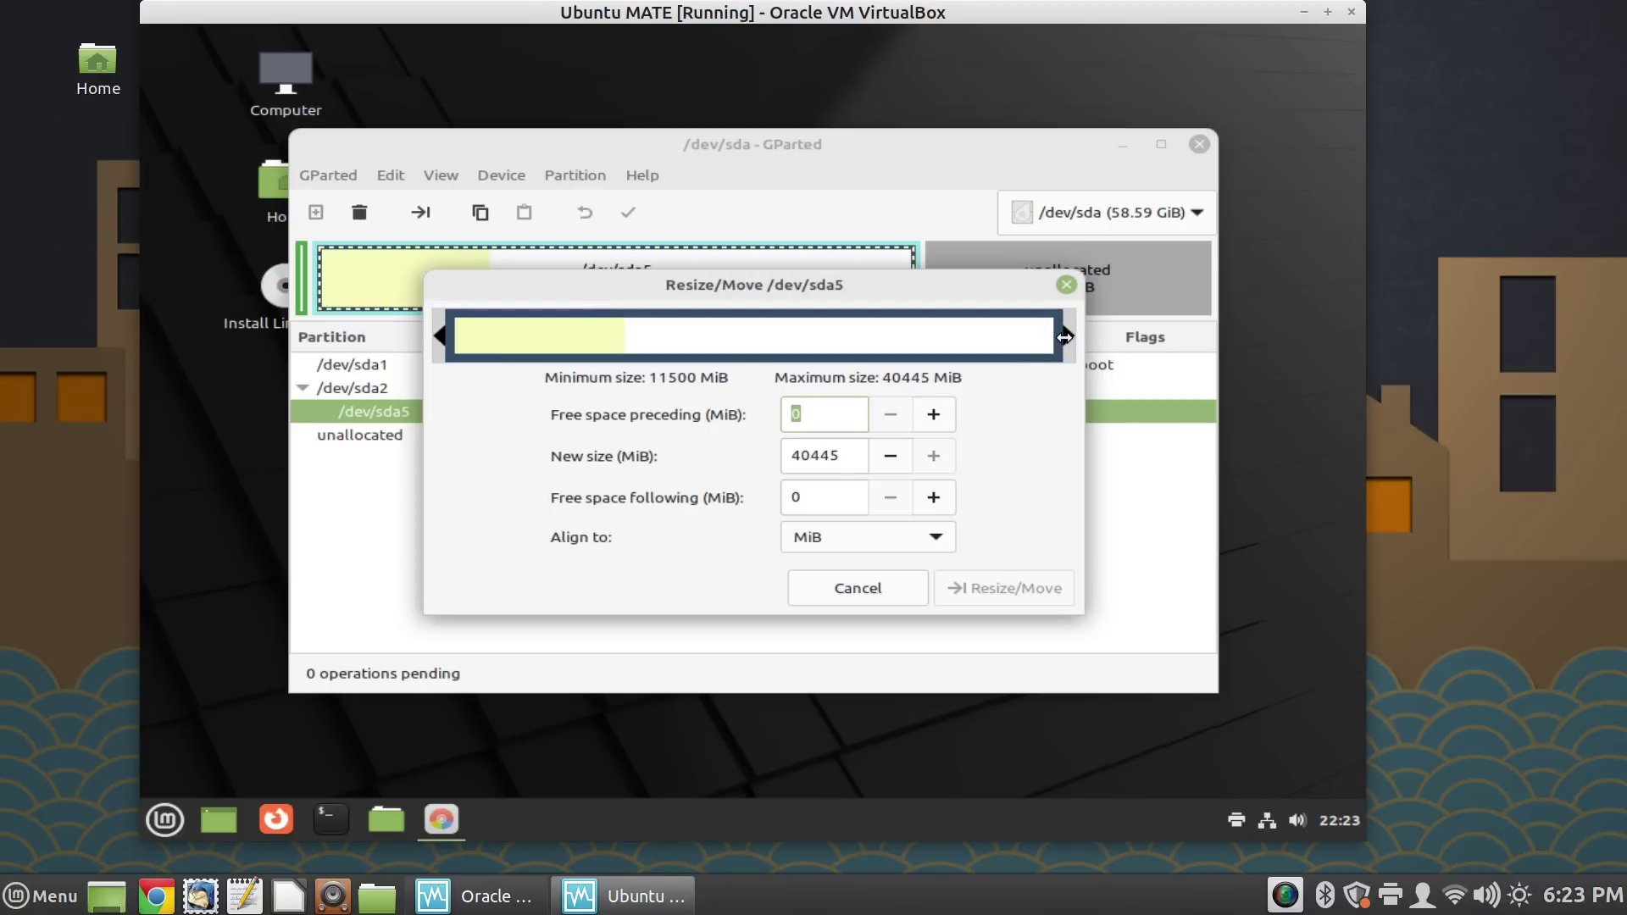
pyautogui.moveTo(1065, 338); pyautogui.dragTo(1121, 337)
pyautogui.moveTo(1069, 355); pyautogui.dragTo(1185, 350)
pyautogui.click(1072, 285)
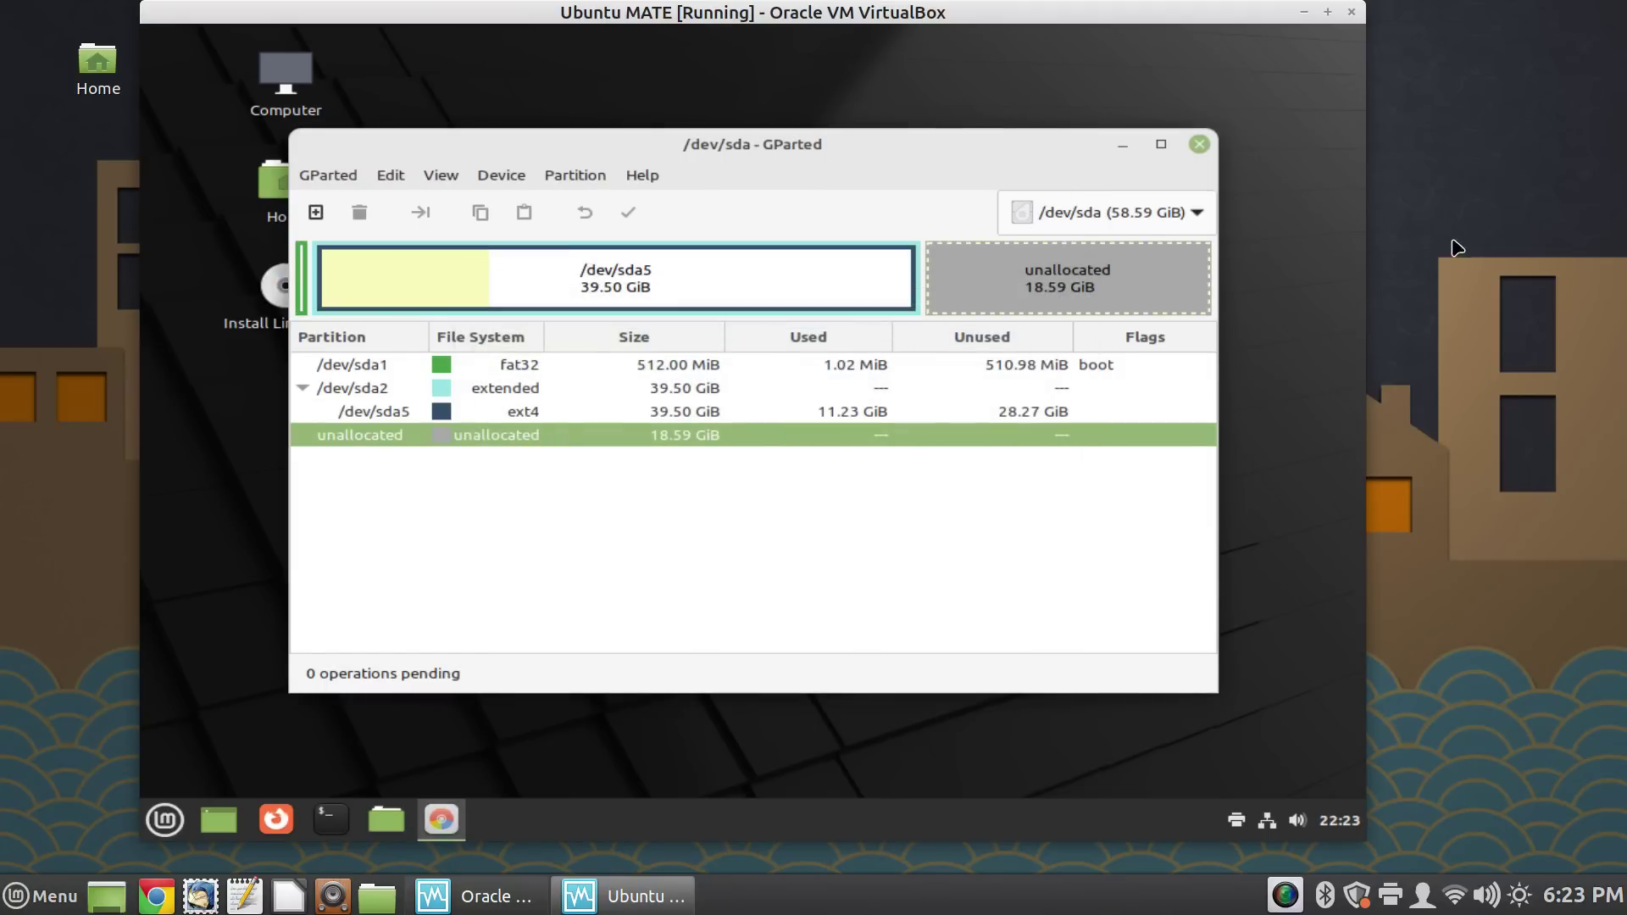
# Step: Queue growing /dev/sda5 to 58.09 GiB by extending it into all remaining free space
pyautogui.click(1491, 216)
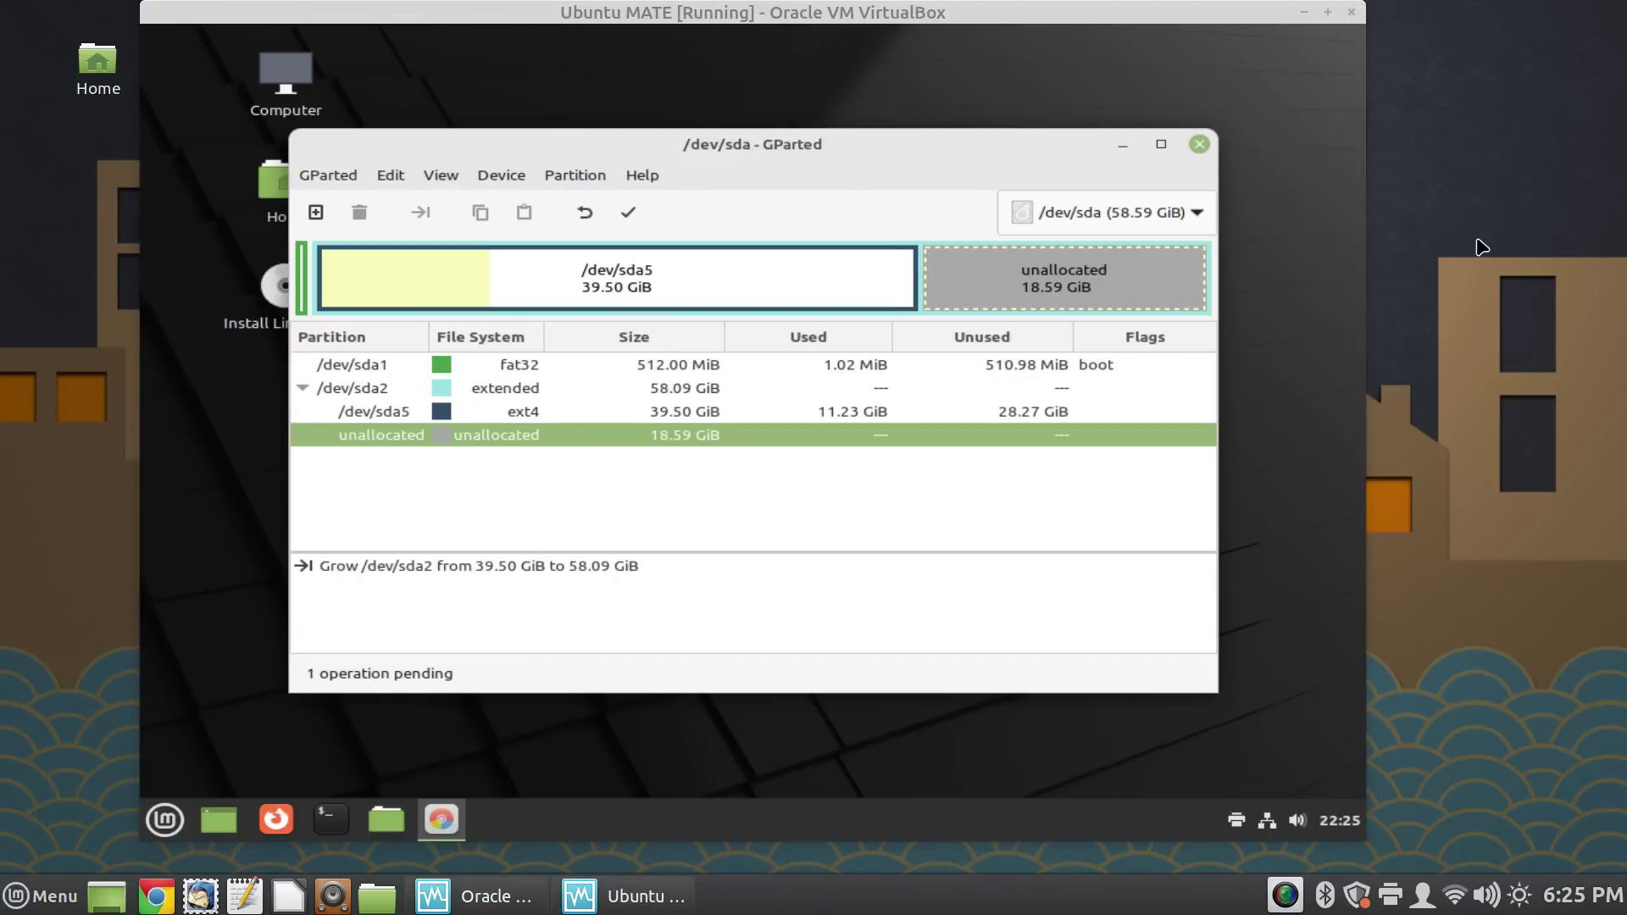
pyautogui.click(557, 408)
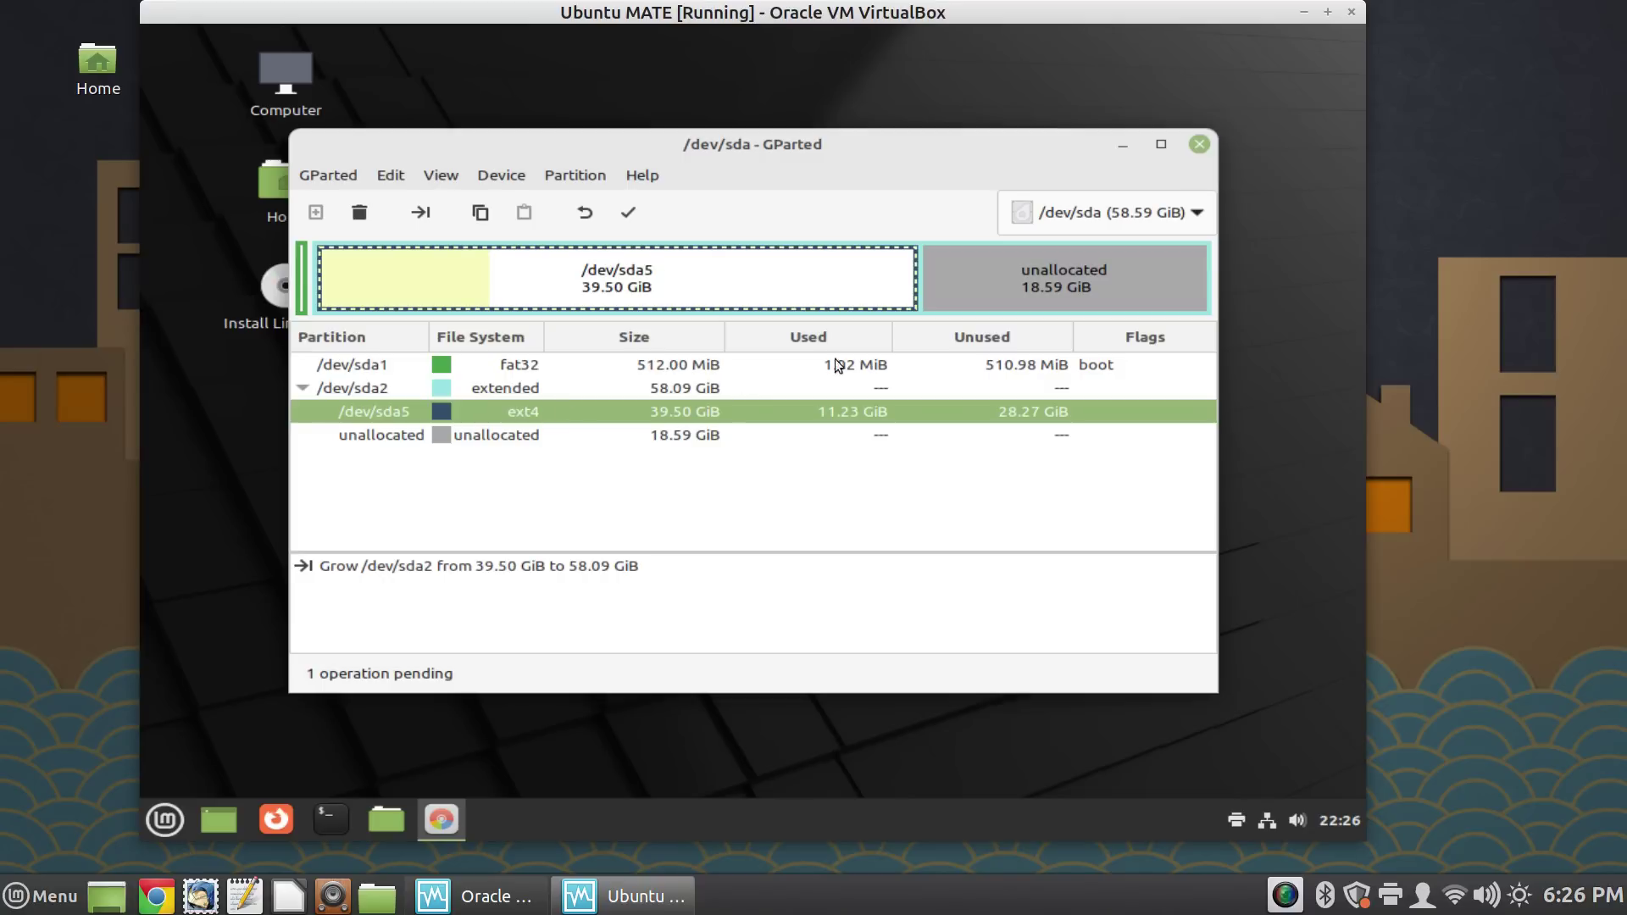
pyautogui.rightClick(780, 287)
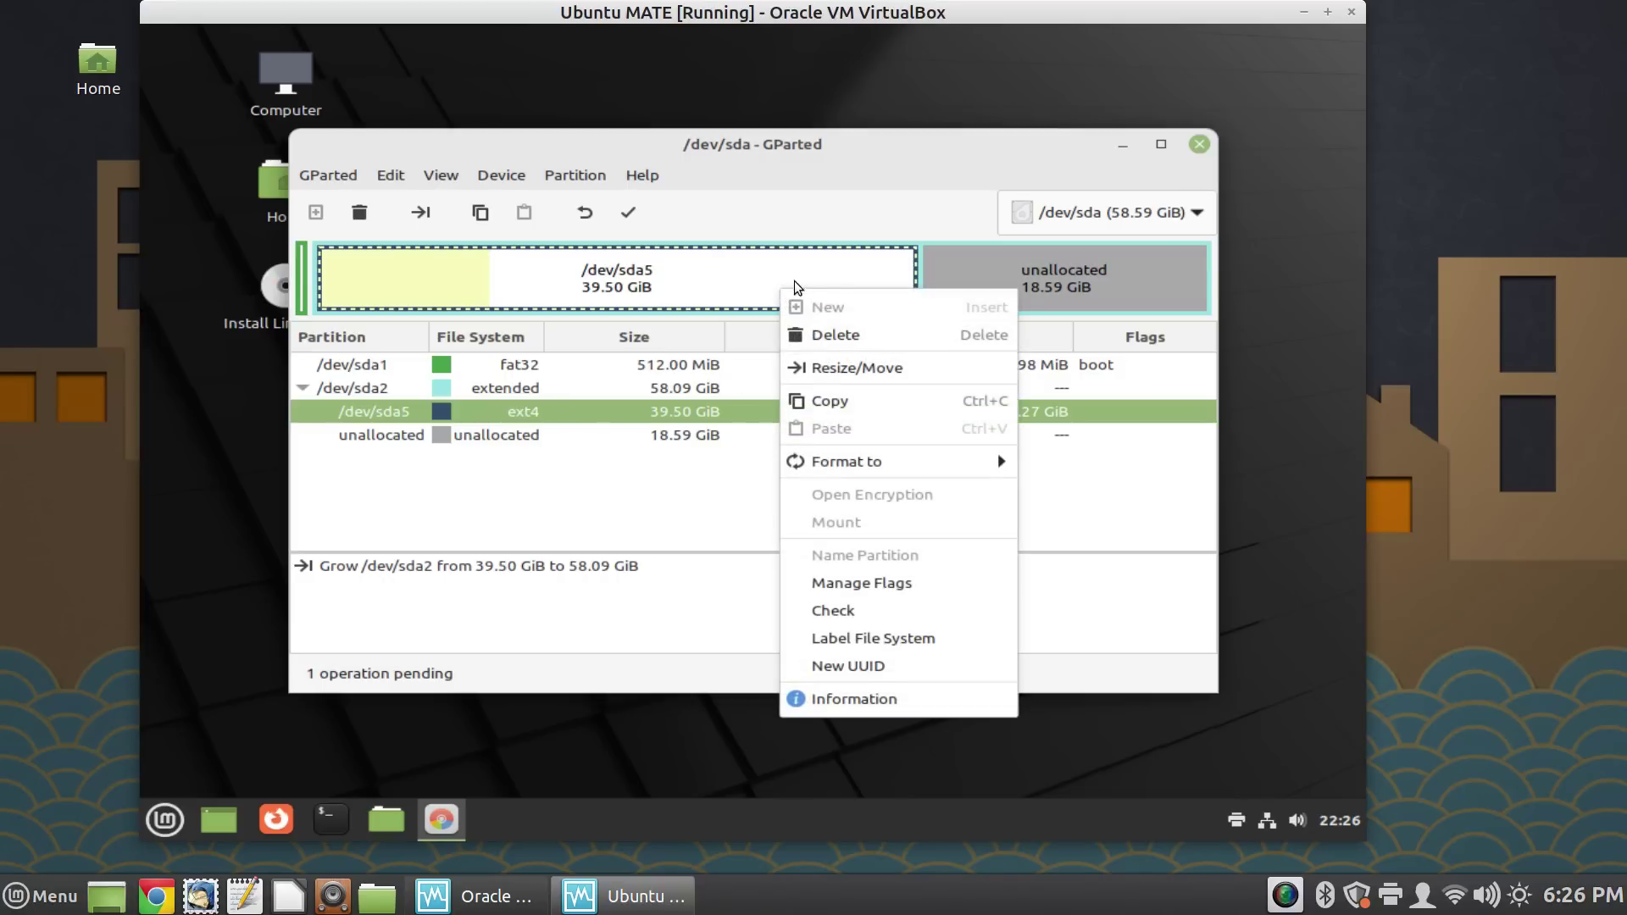
pyautogui.click(914, 374)
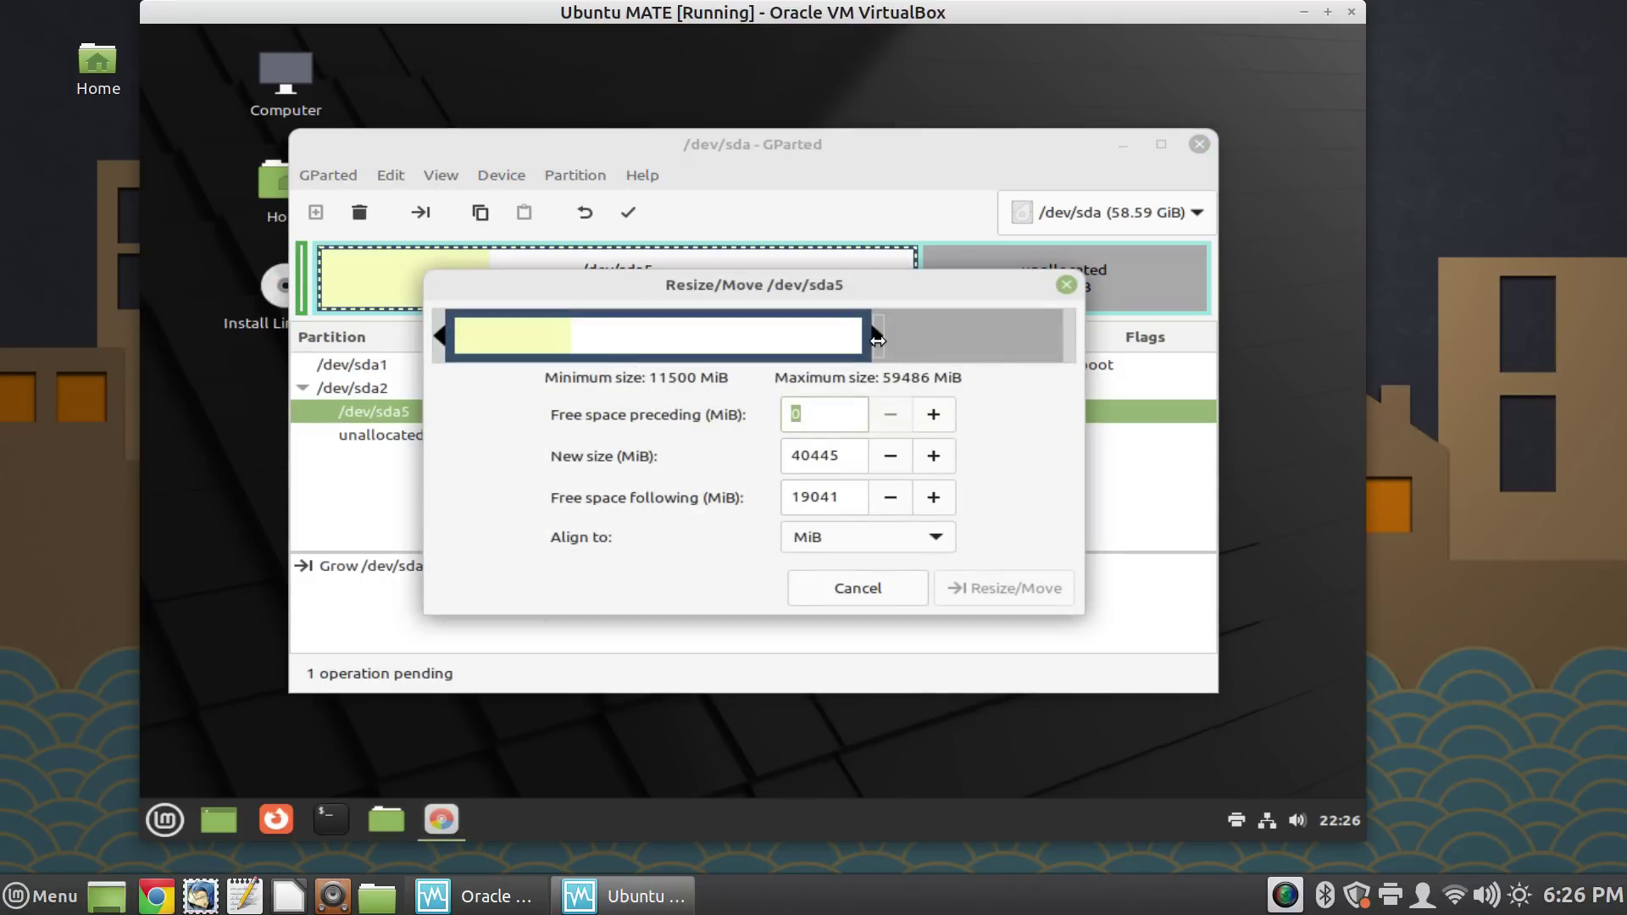
pyautogui.moveTo(879, 338); pyautogui.dragTo(1123, 349)
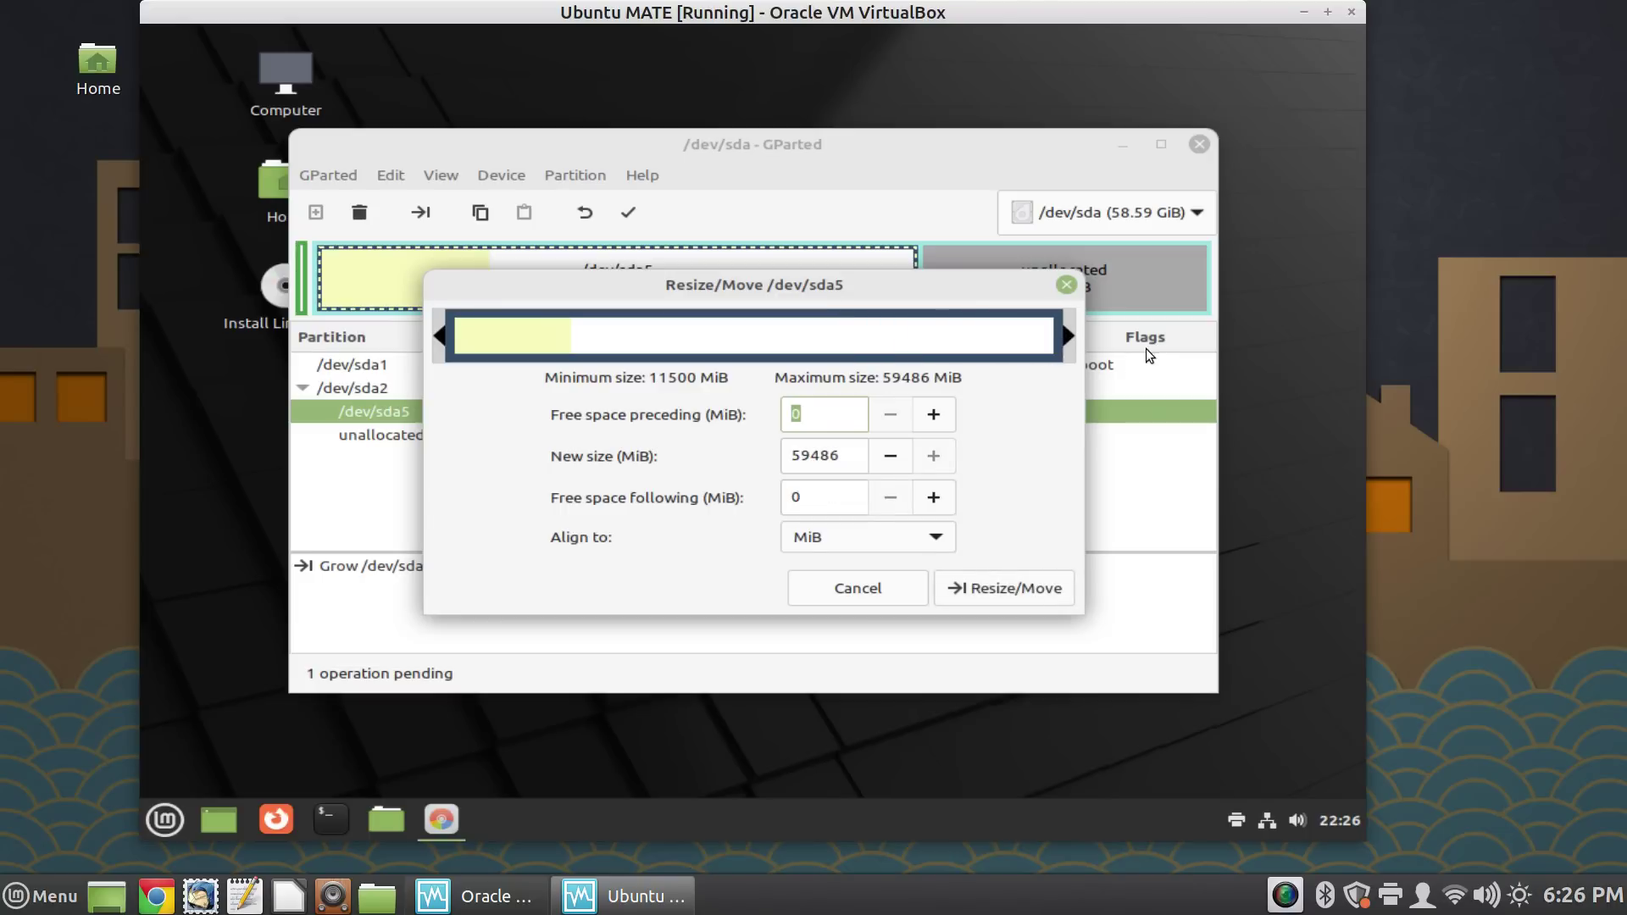
pyautogui.click(1009, 587)
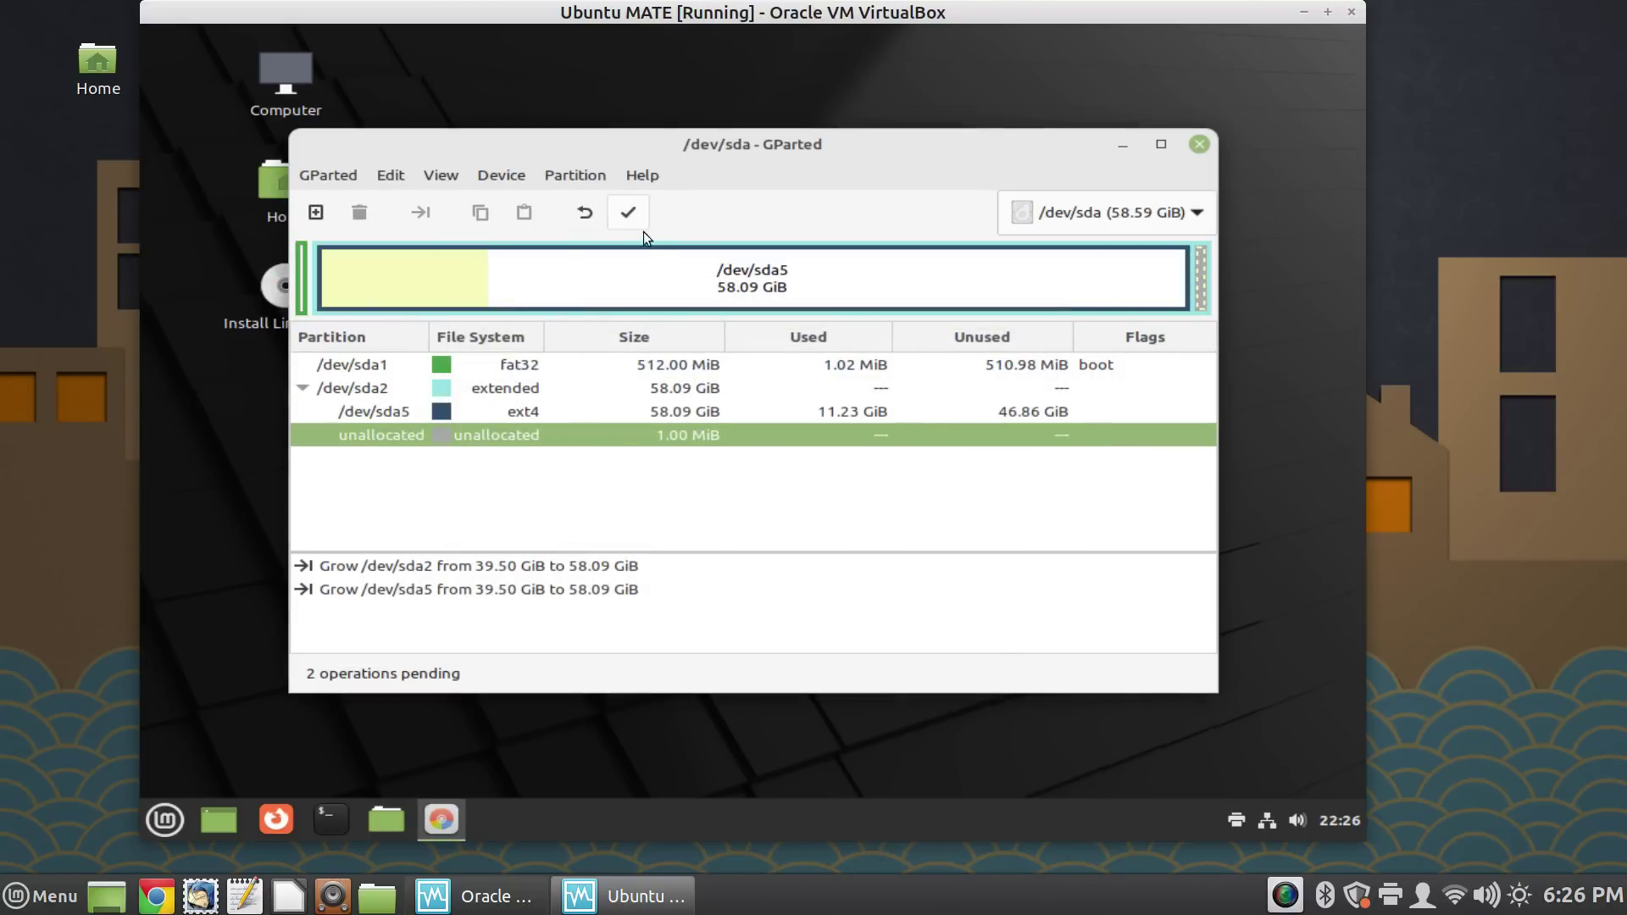
# Step: Apply both queued resize operations and close the summary once they complete
pyautogui.click(627, 216)
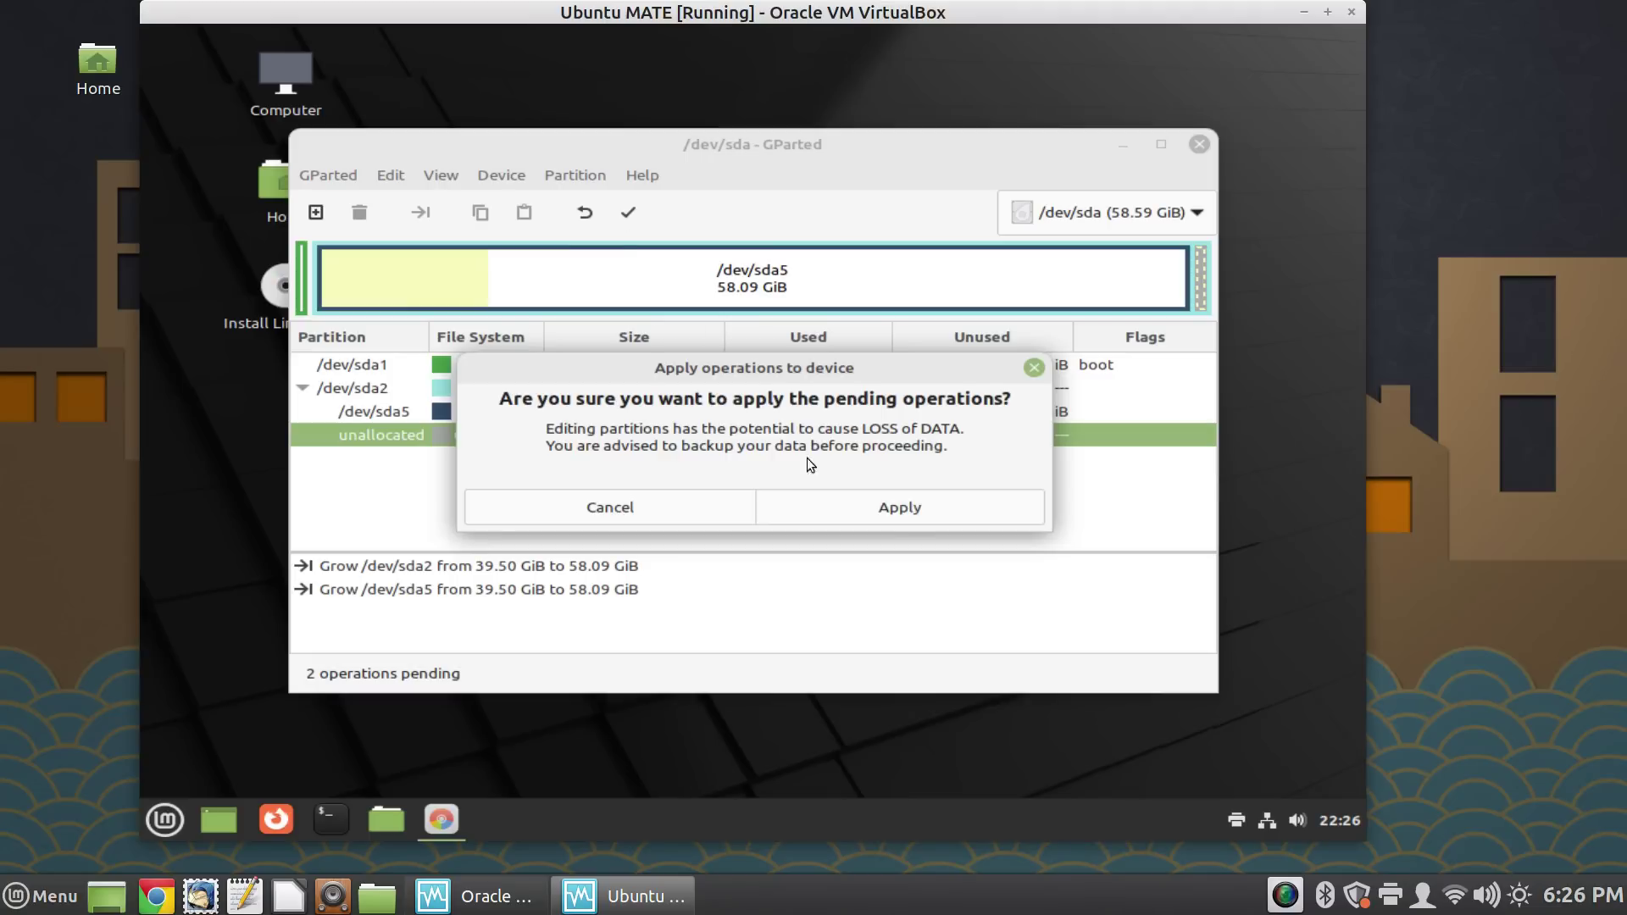
pyautogui.click(931, 508)
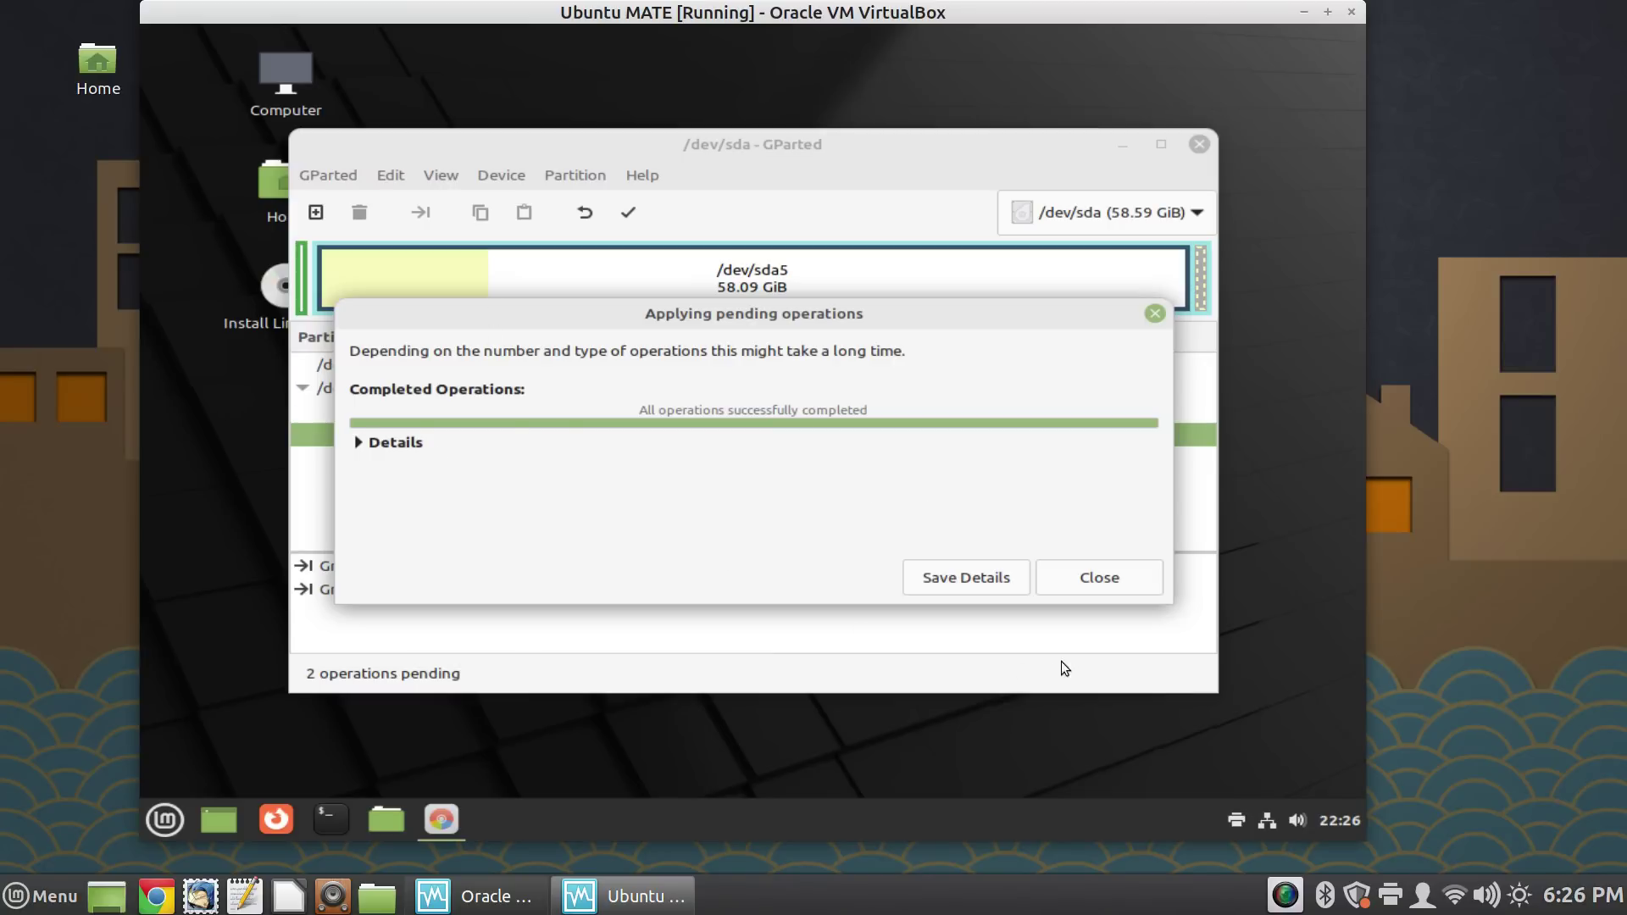
pyautogui.click(1088, 583)
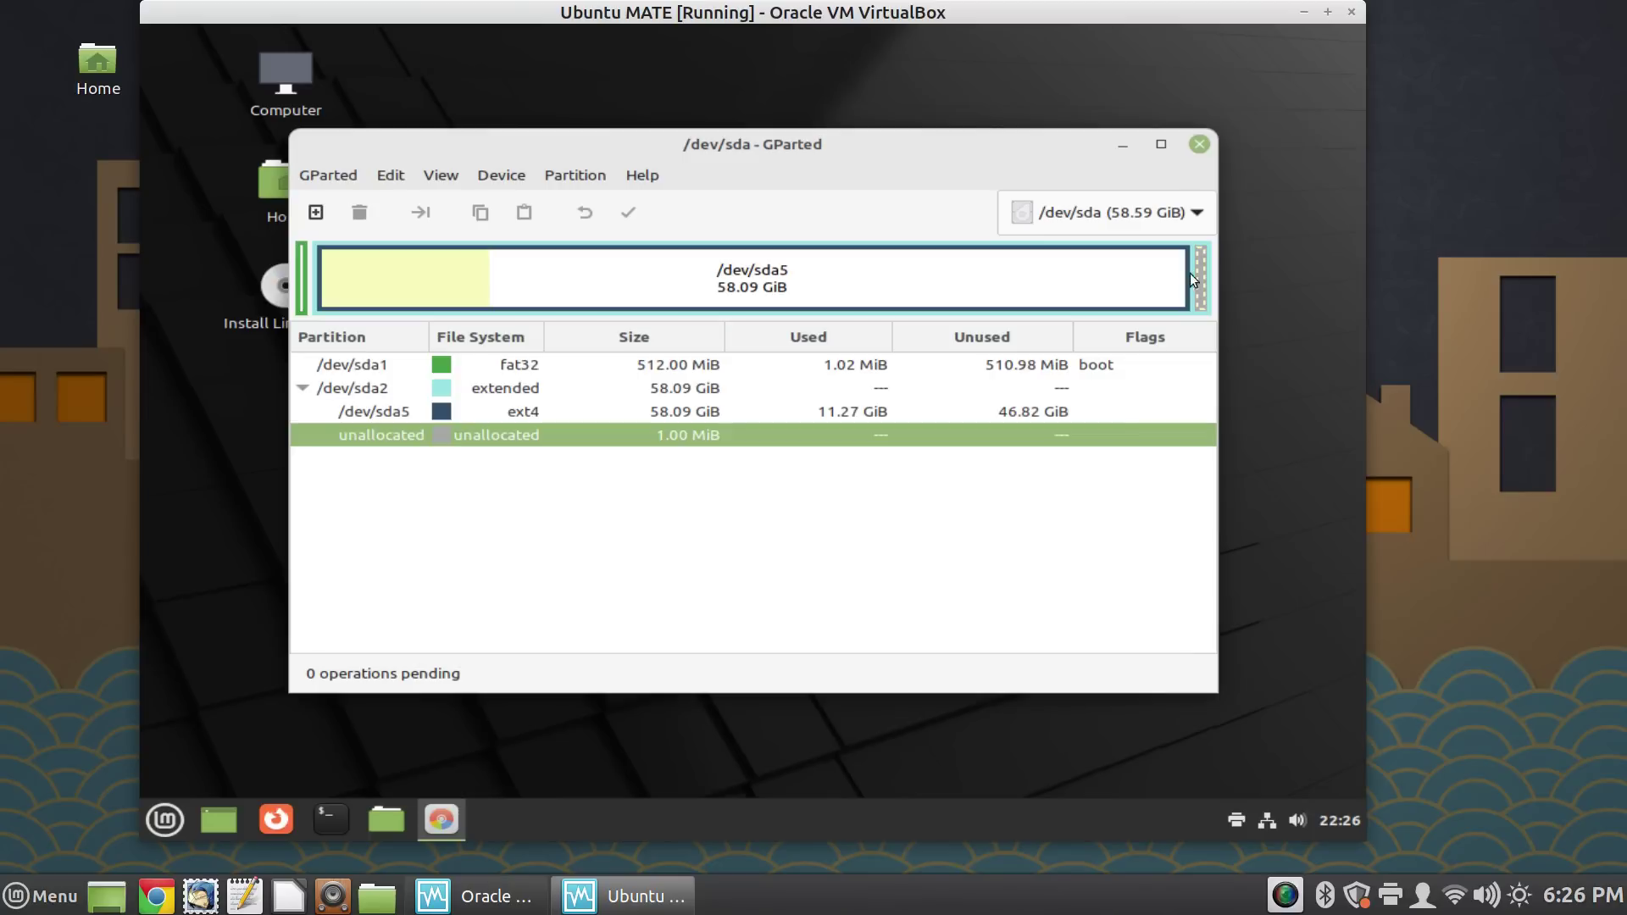
# Step: Close GParted, shut down the guest, and start the Ubuntu MATE VM again
pyautogui.click(1203, 151)
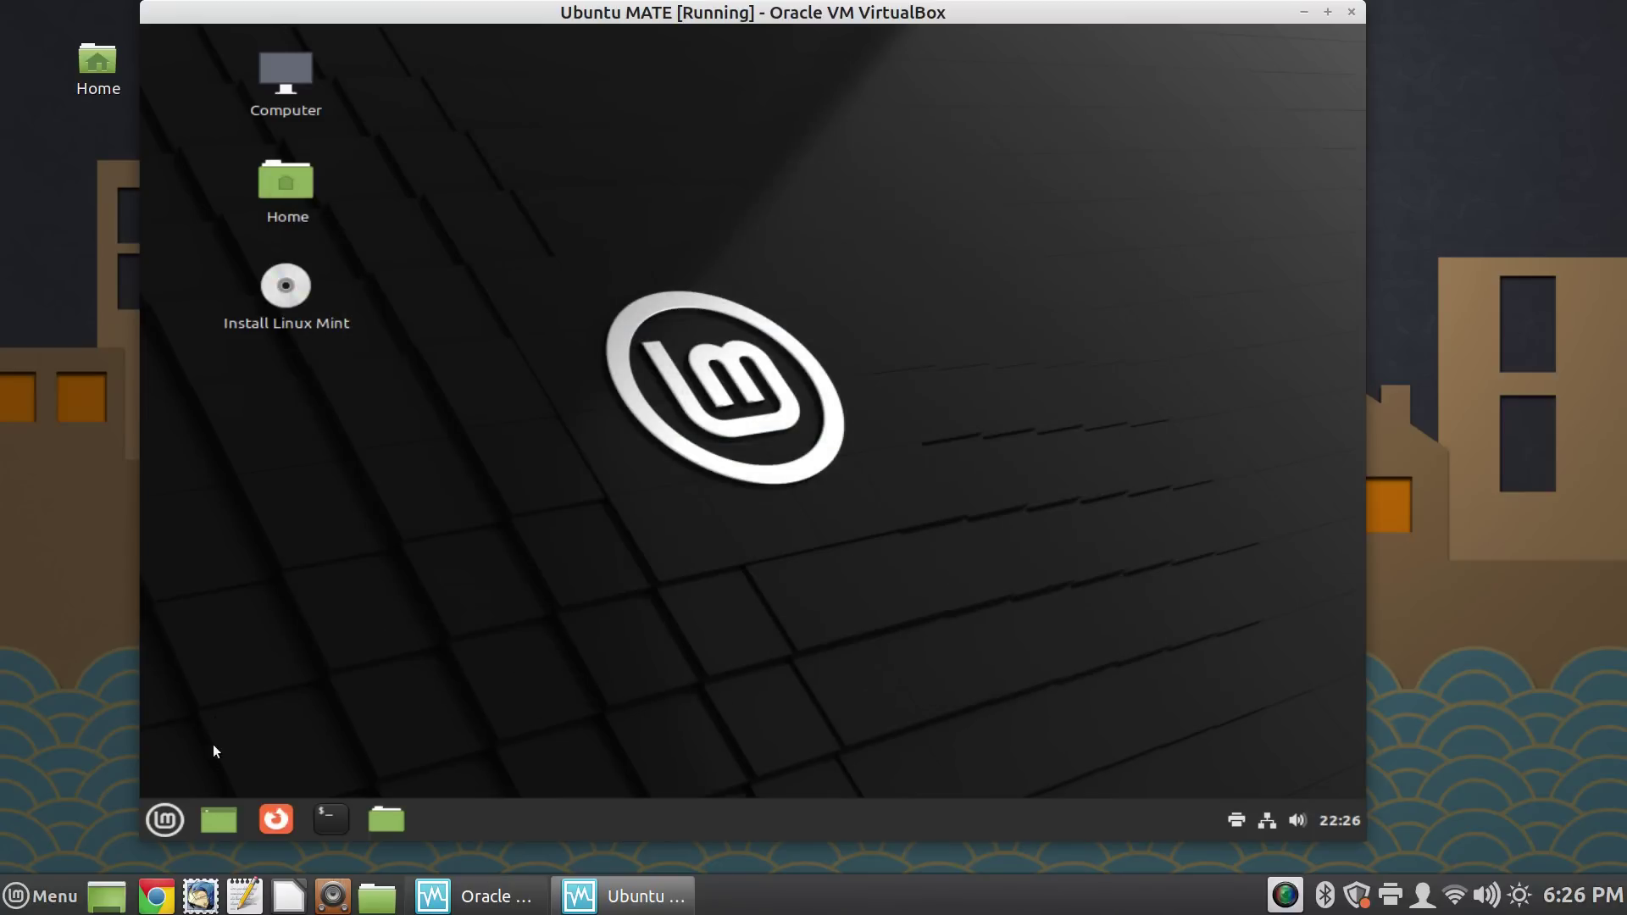
pyautogui.click(162, 833)
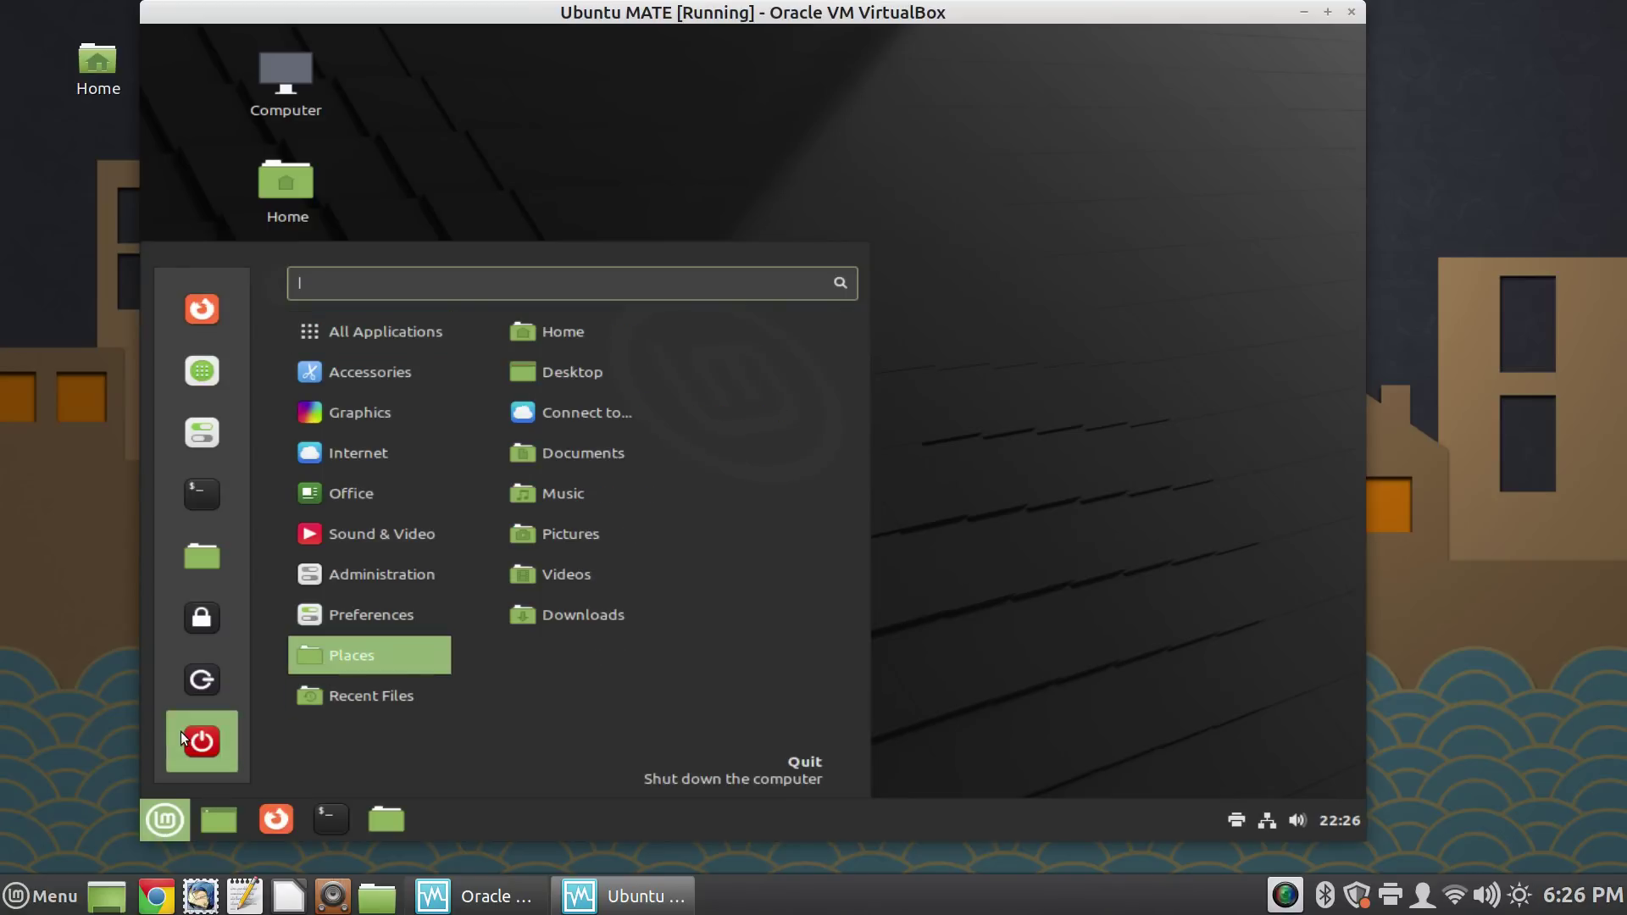
pyautogui.click(210, 746)
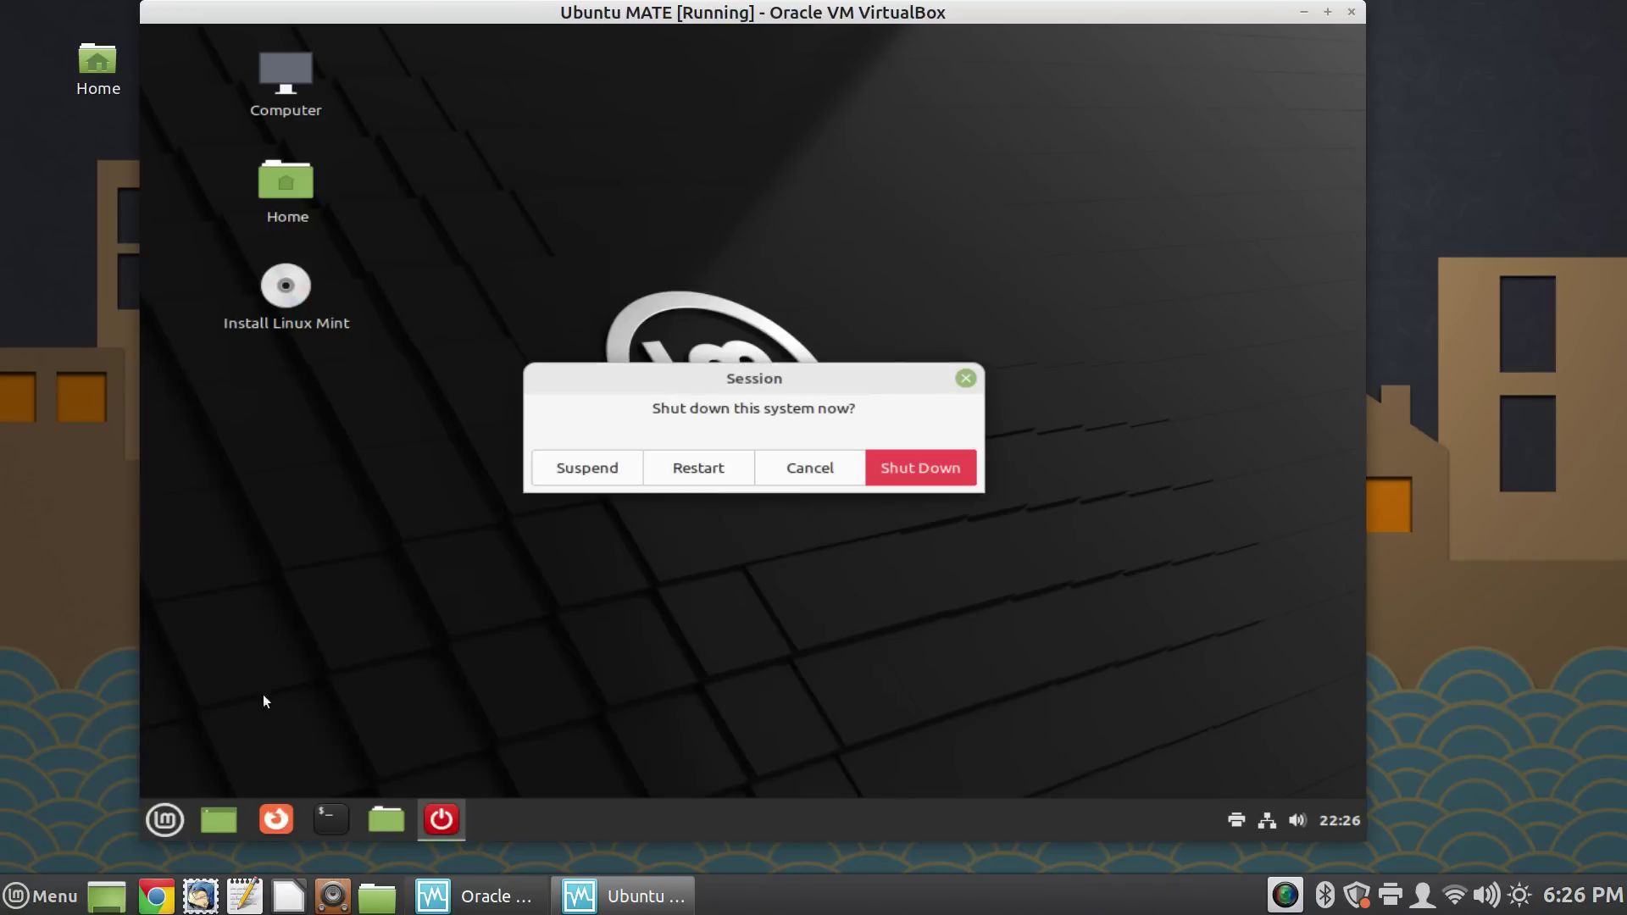
pyautogui.click(899, 483)
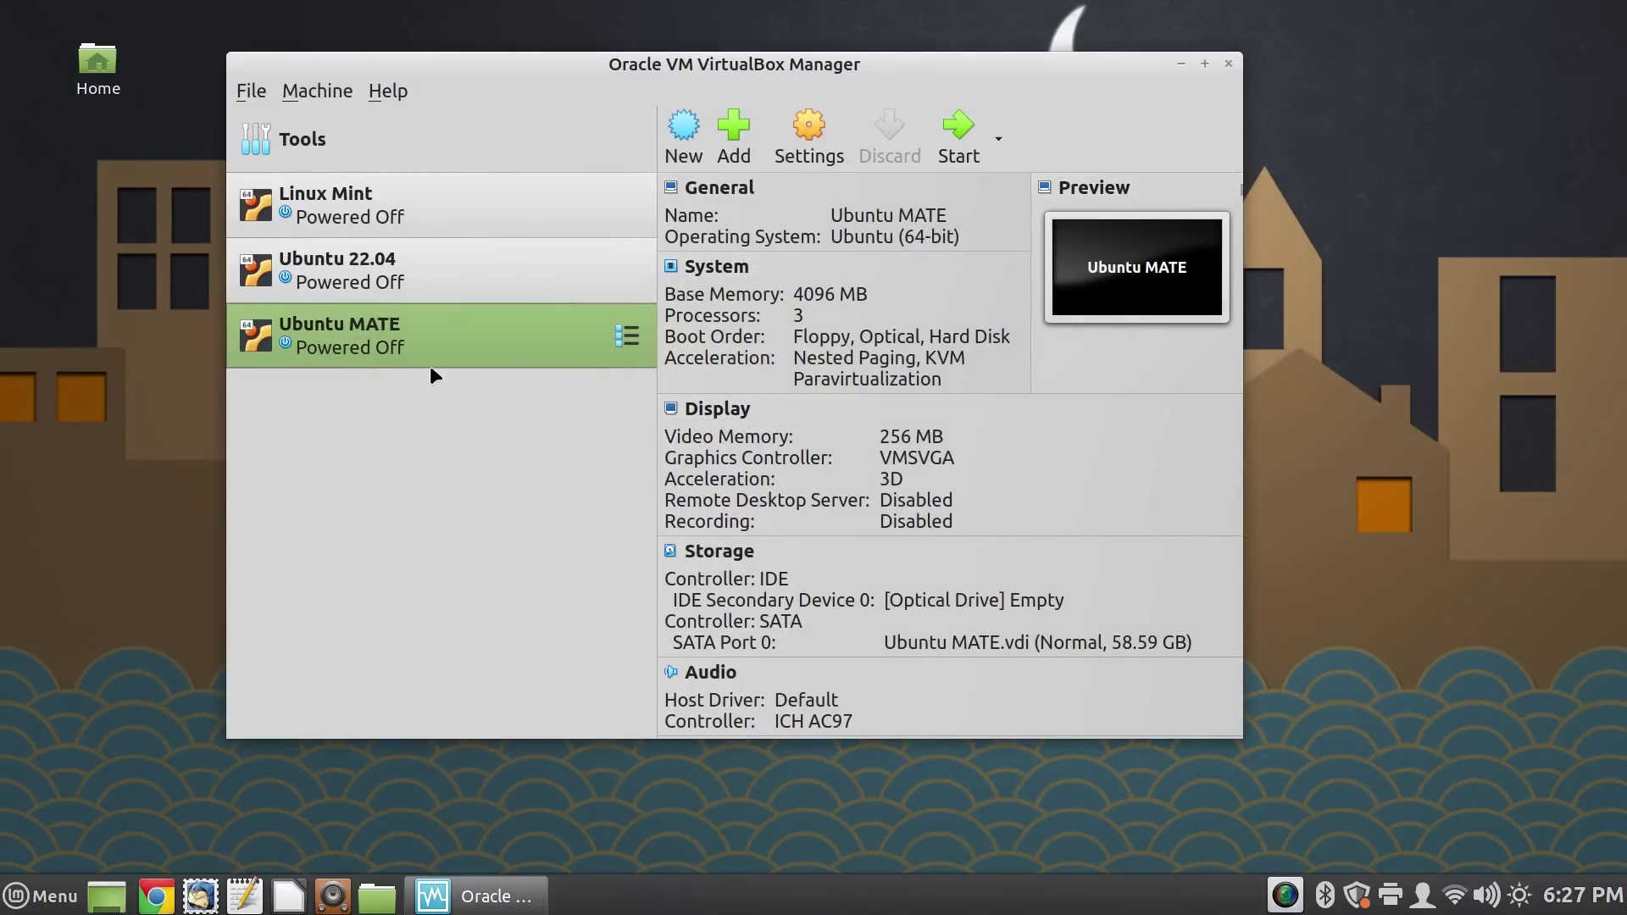
pyautogui.click(949, 149)
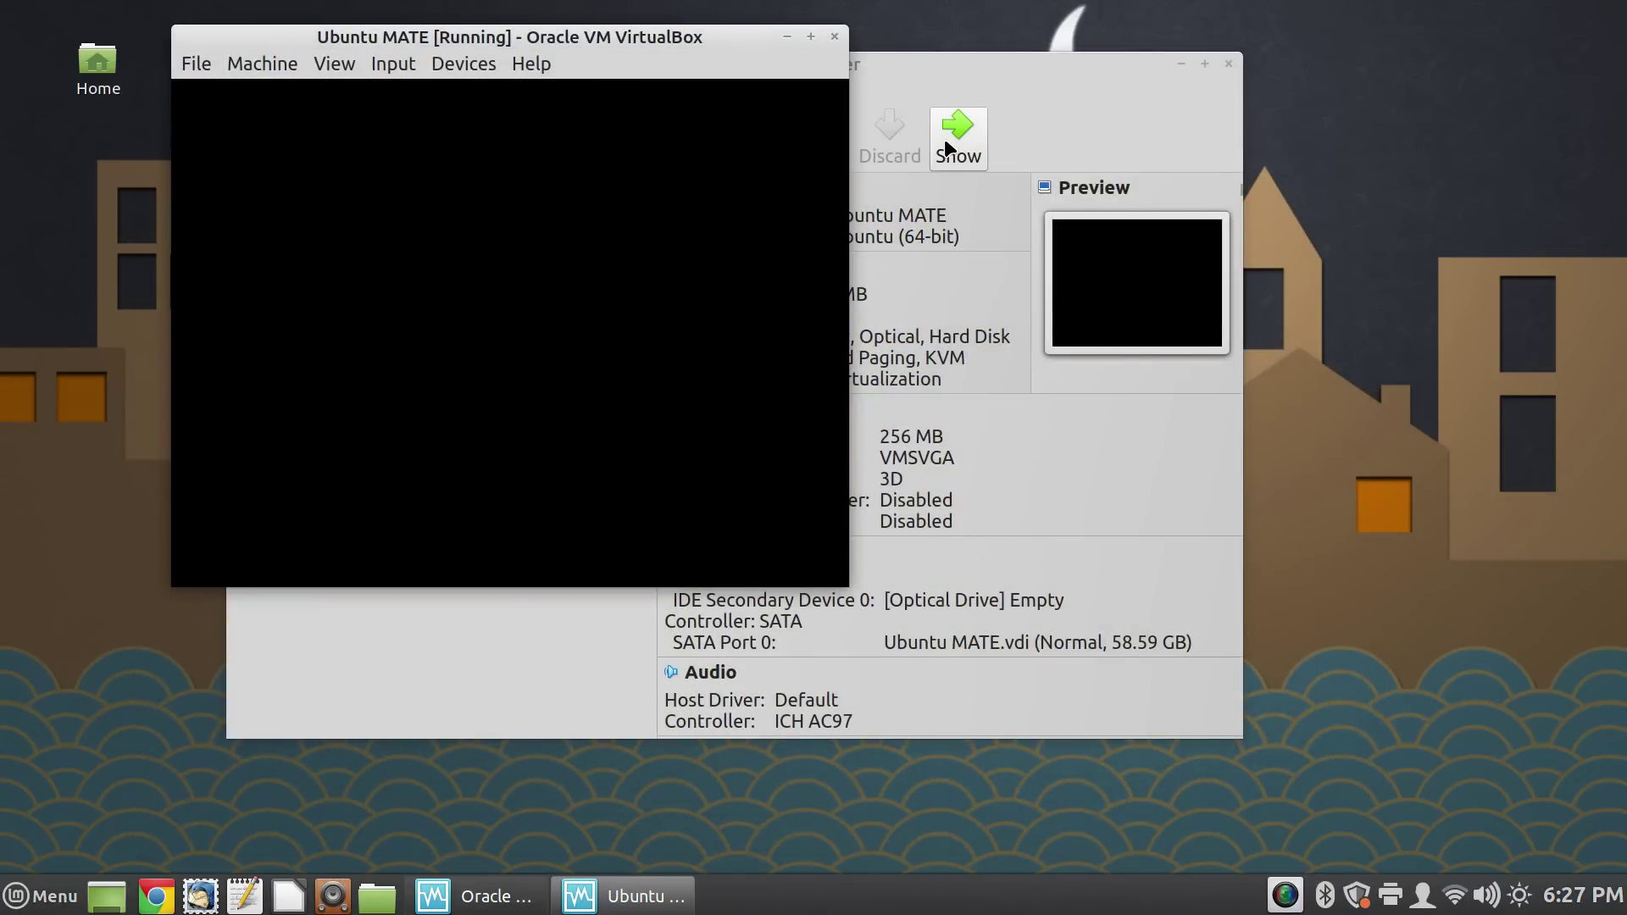
# Step: Log in at the Ubuntu MATE login screen with the account password
pyautogui.write('••')
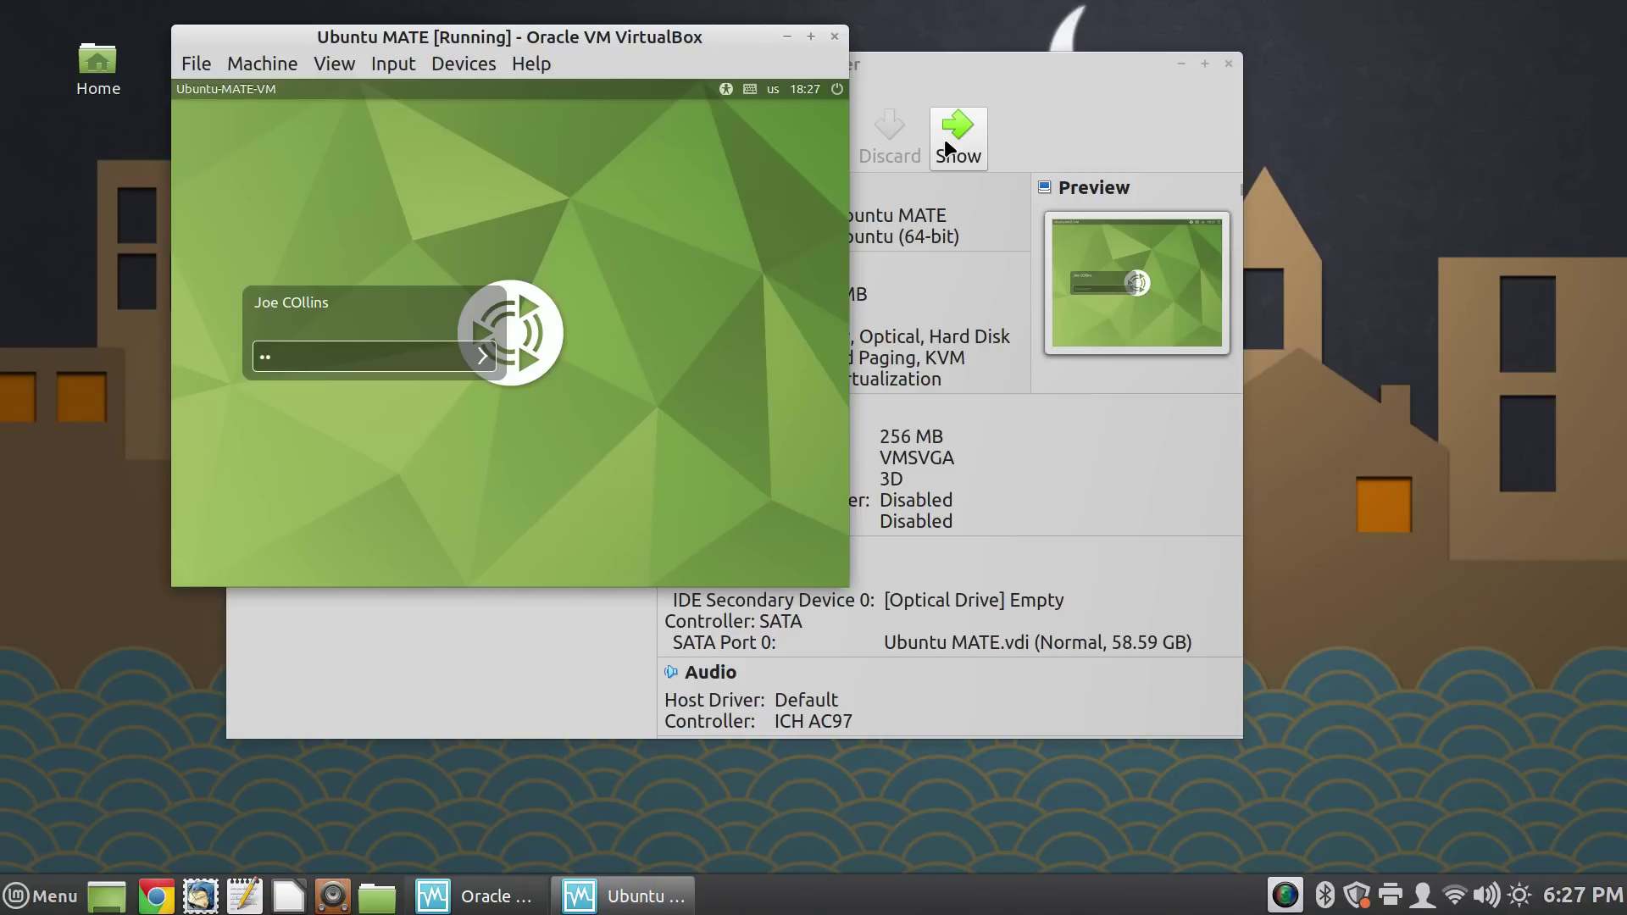
pyautogui.press('Return')
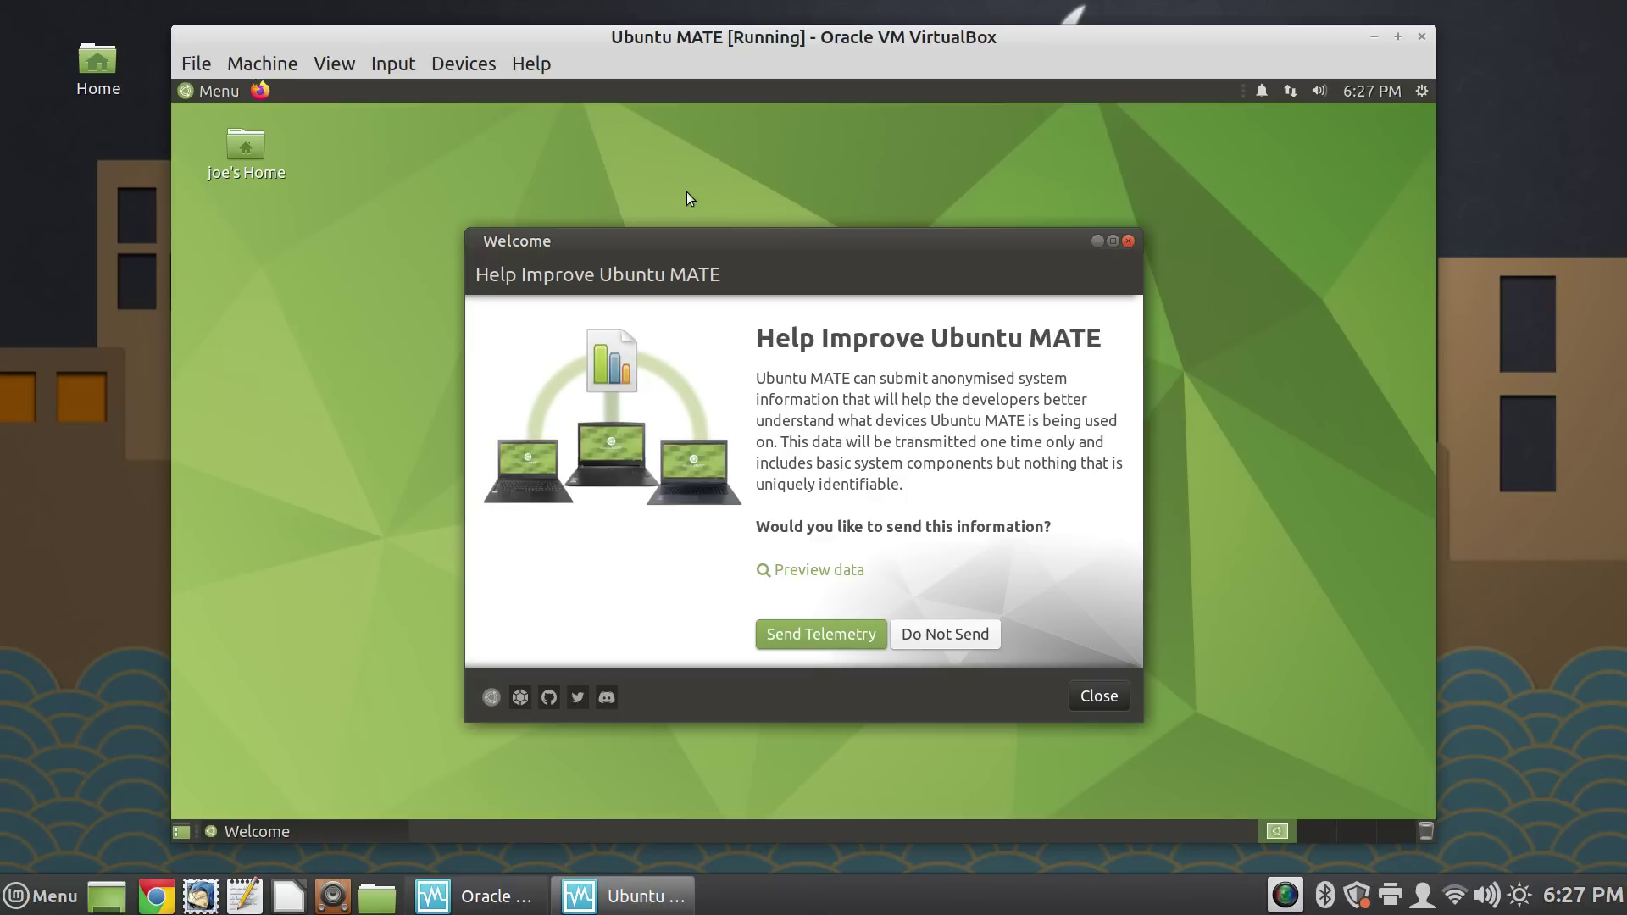
# Step: Run gparted with the password from a terminal with enlarged text, moving its window aside
pyautogui.hotkey('ctrl', 'alt', 't')
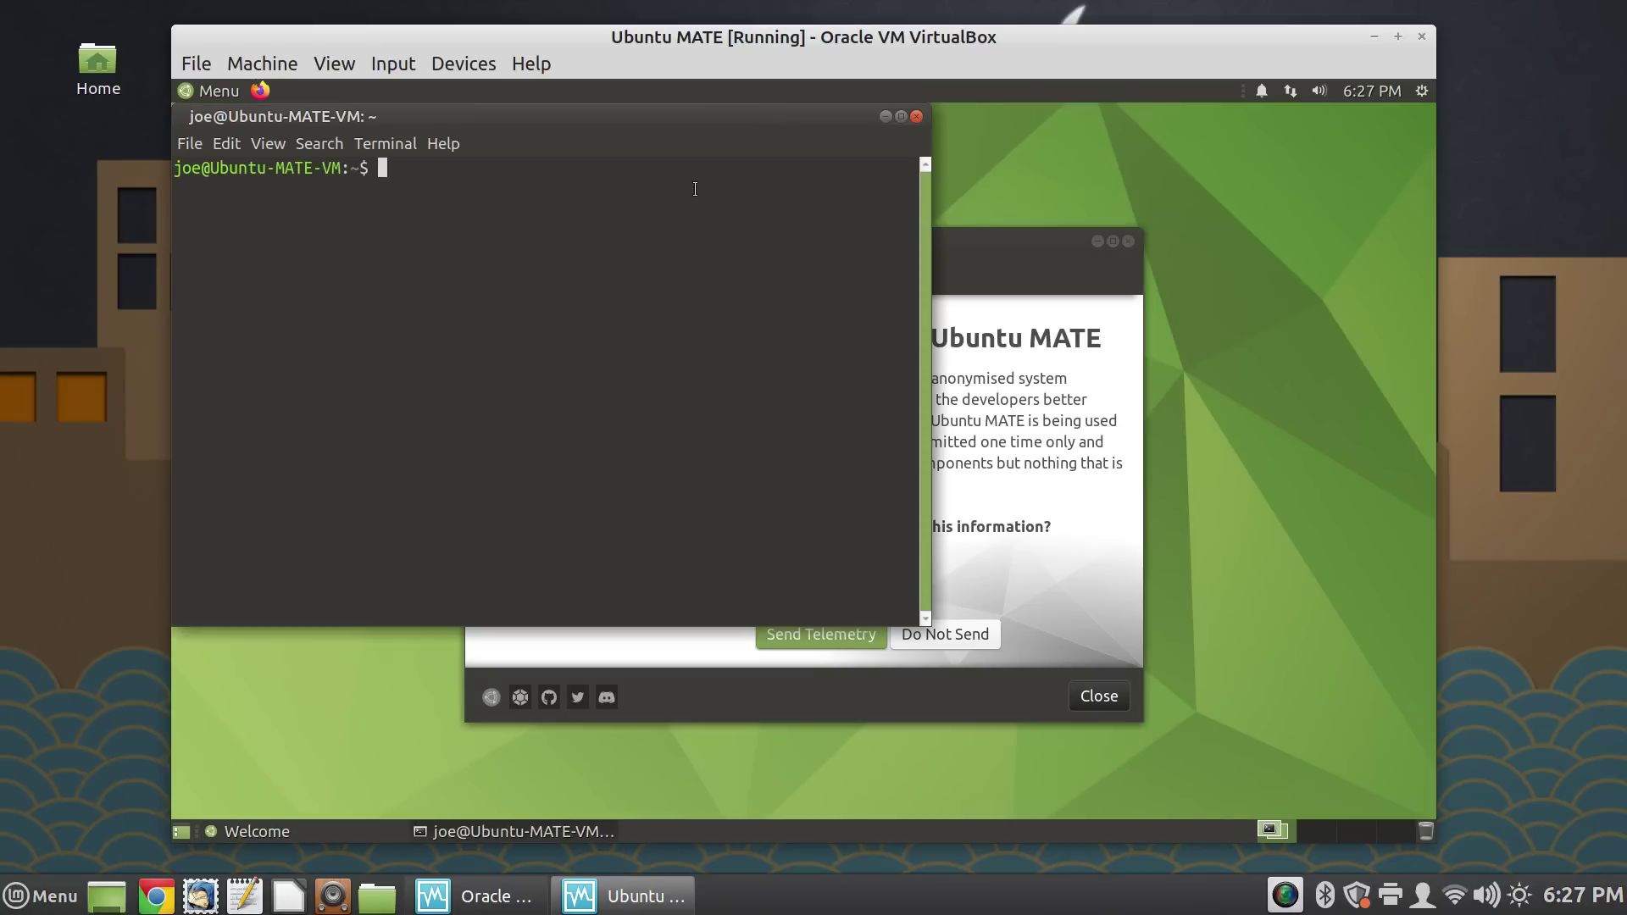
pyautogui.hotkey('ctrl', '+')
pyautogui.hotkey('ctrl', '+')
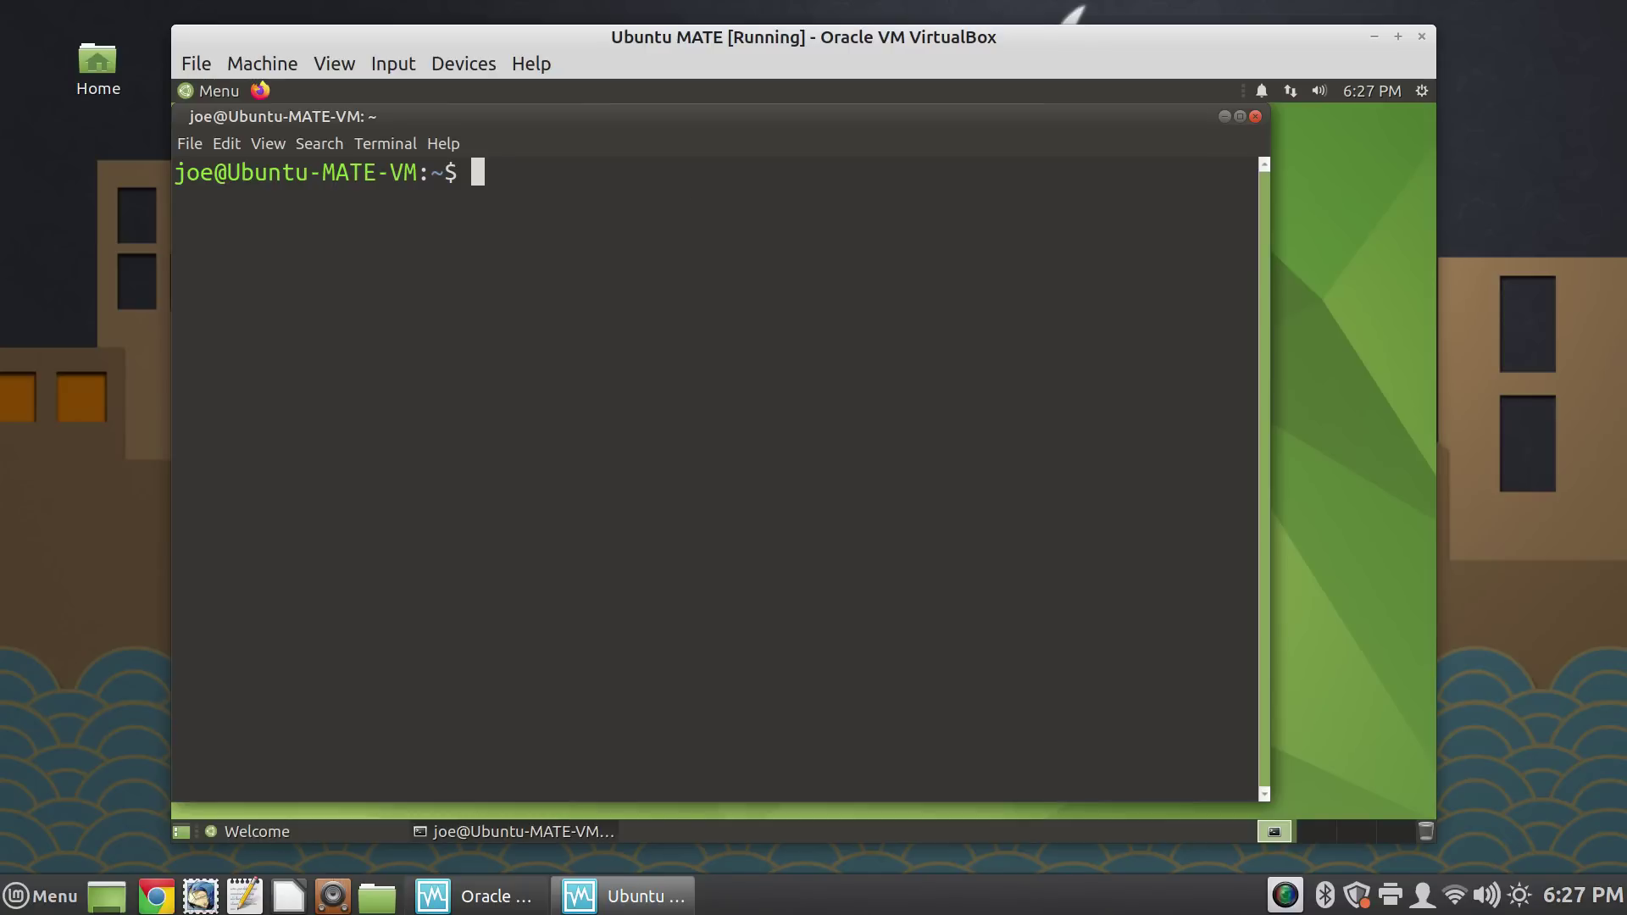
pyautogui.write('gpart')
pyautogui.write('ed')
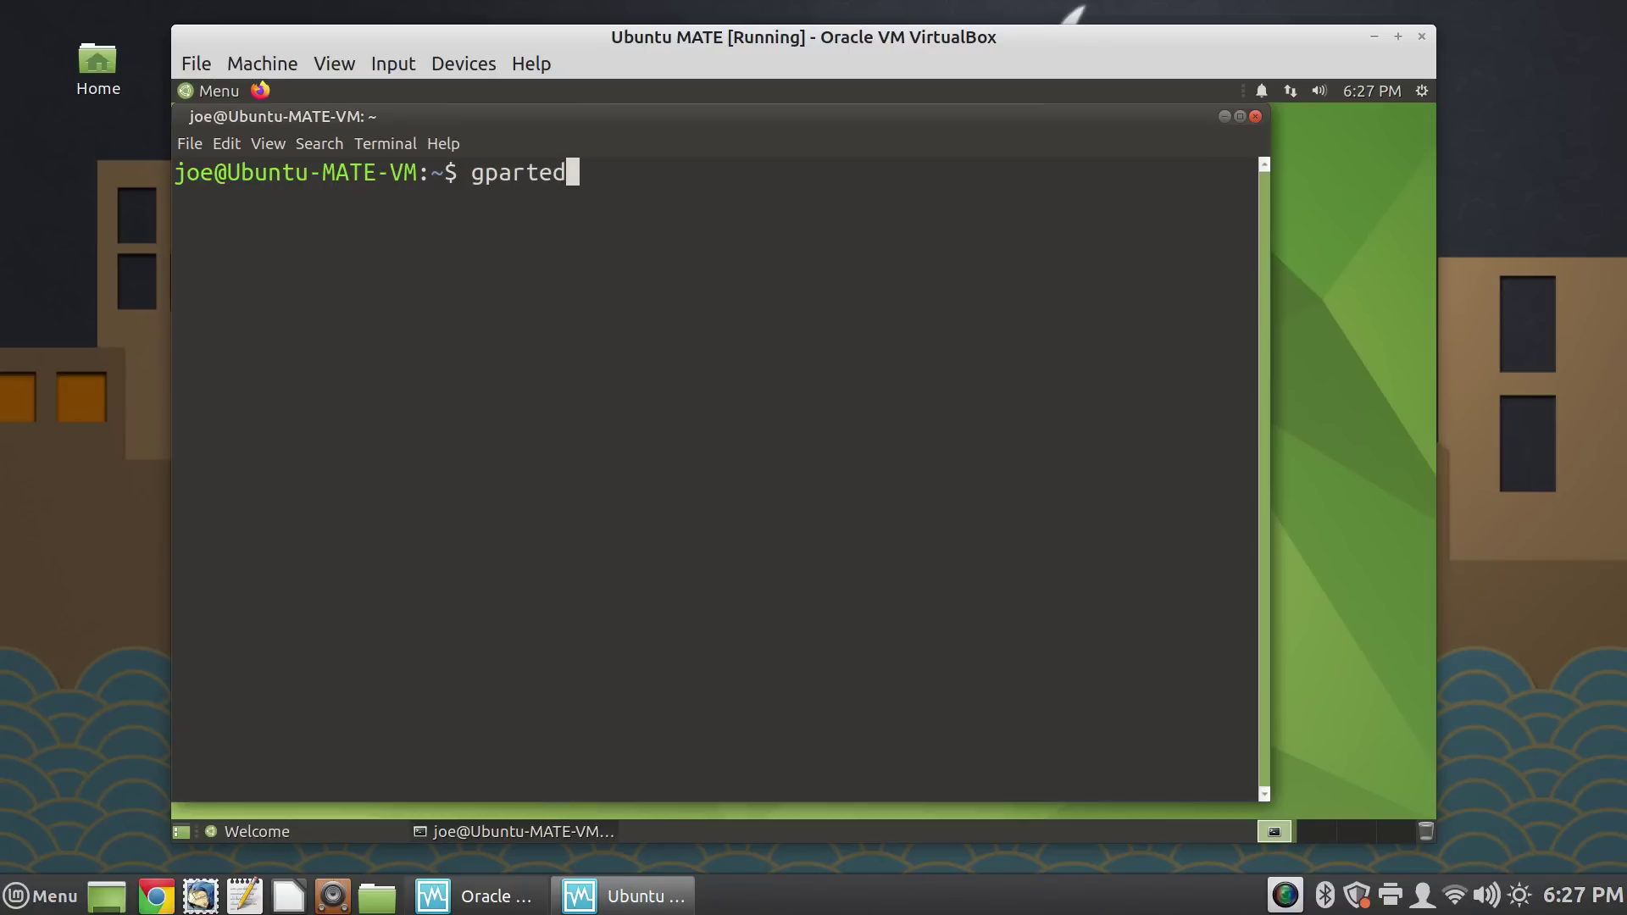
pyautogui.press('Return')
pyautogui.write('p')
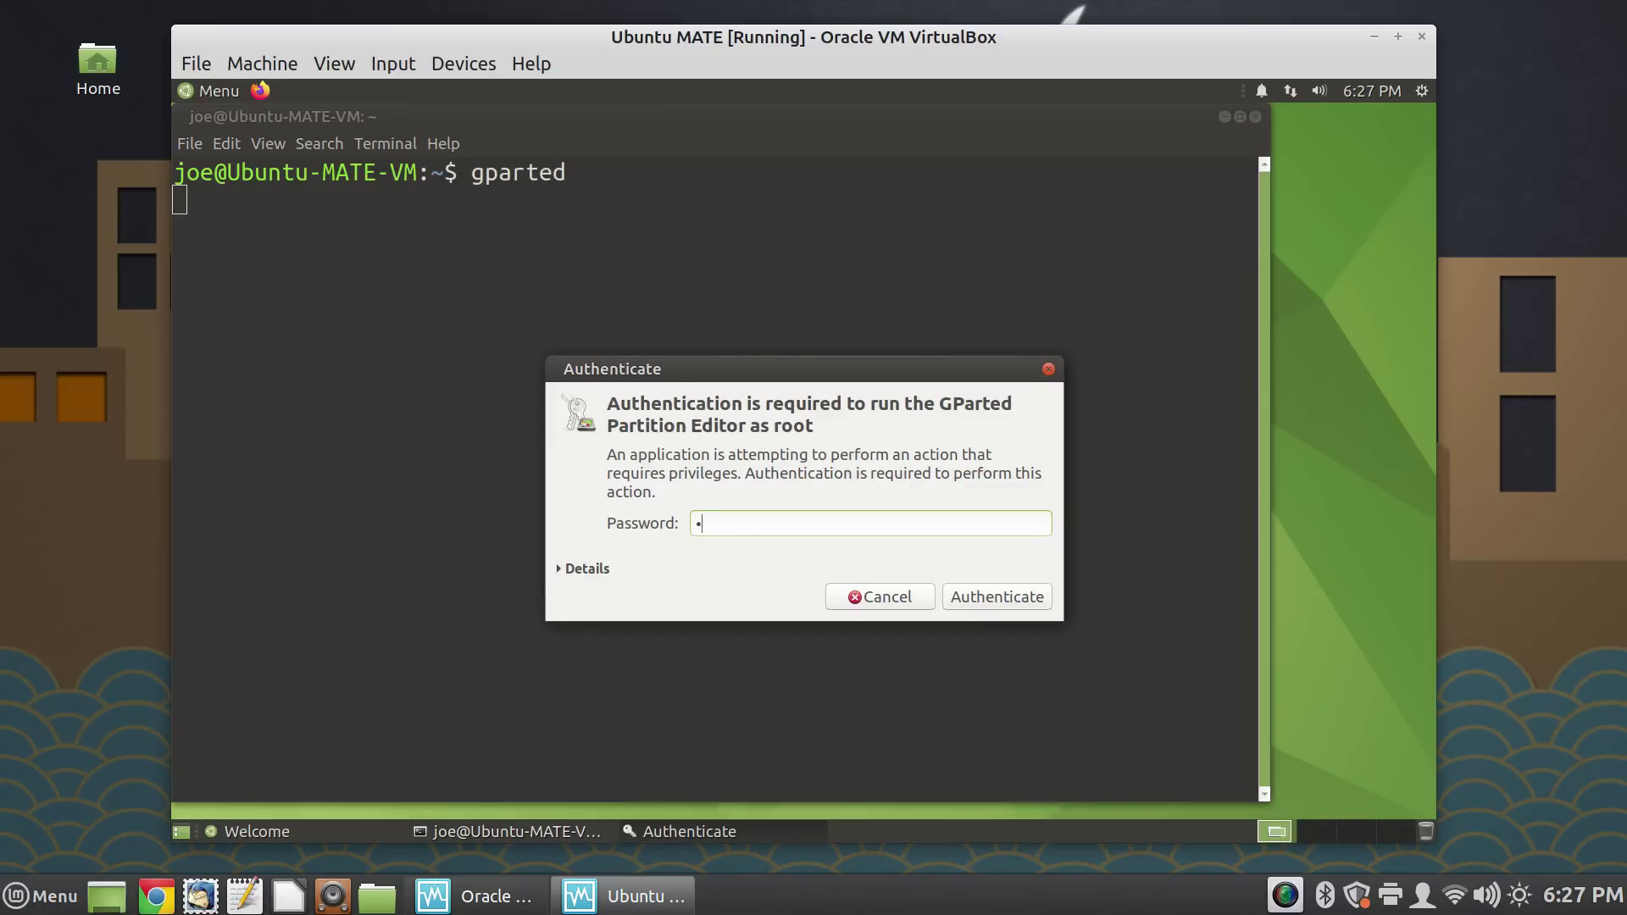
pyautogui.write('assword')
pyautogui.press('Return')
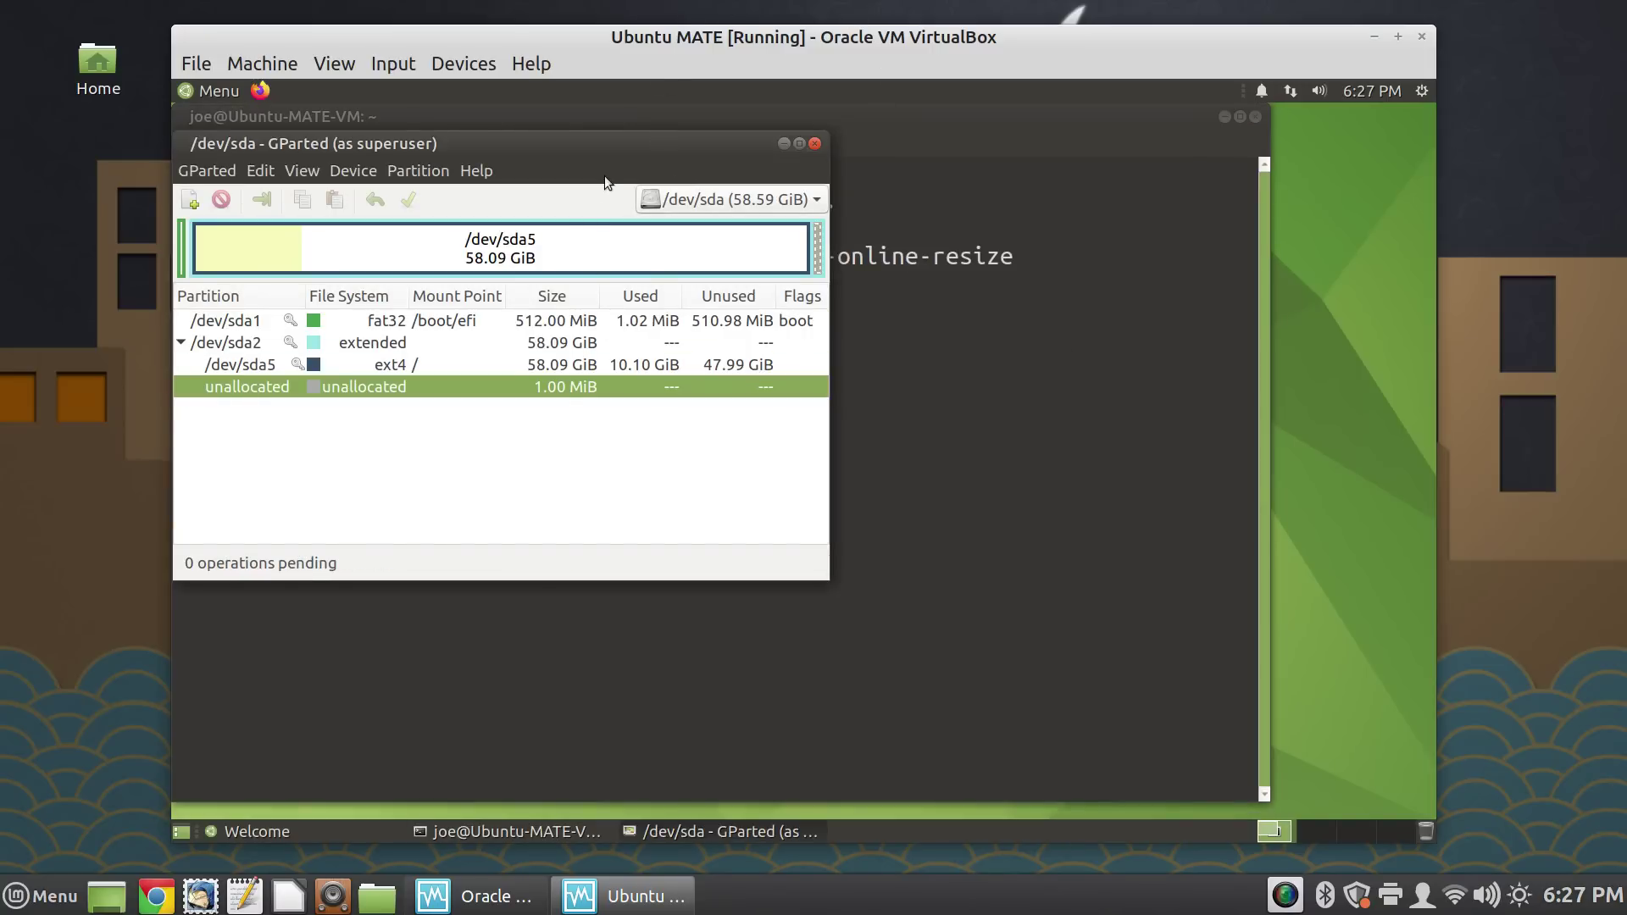
pyautogui.moveTo(592, 153); pyautogui.dragTo(828, 271)
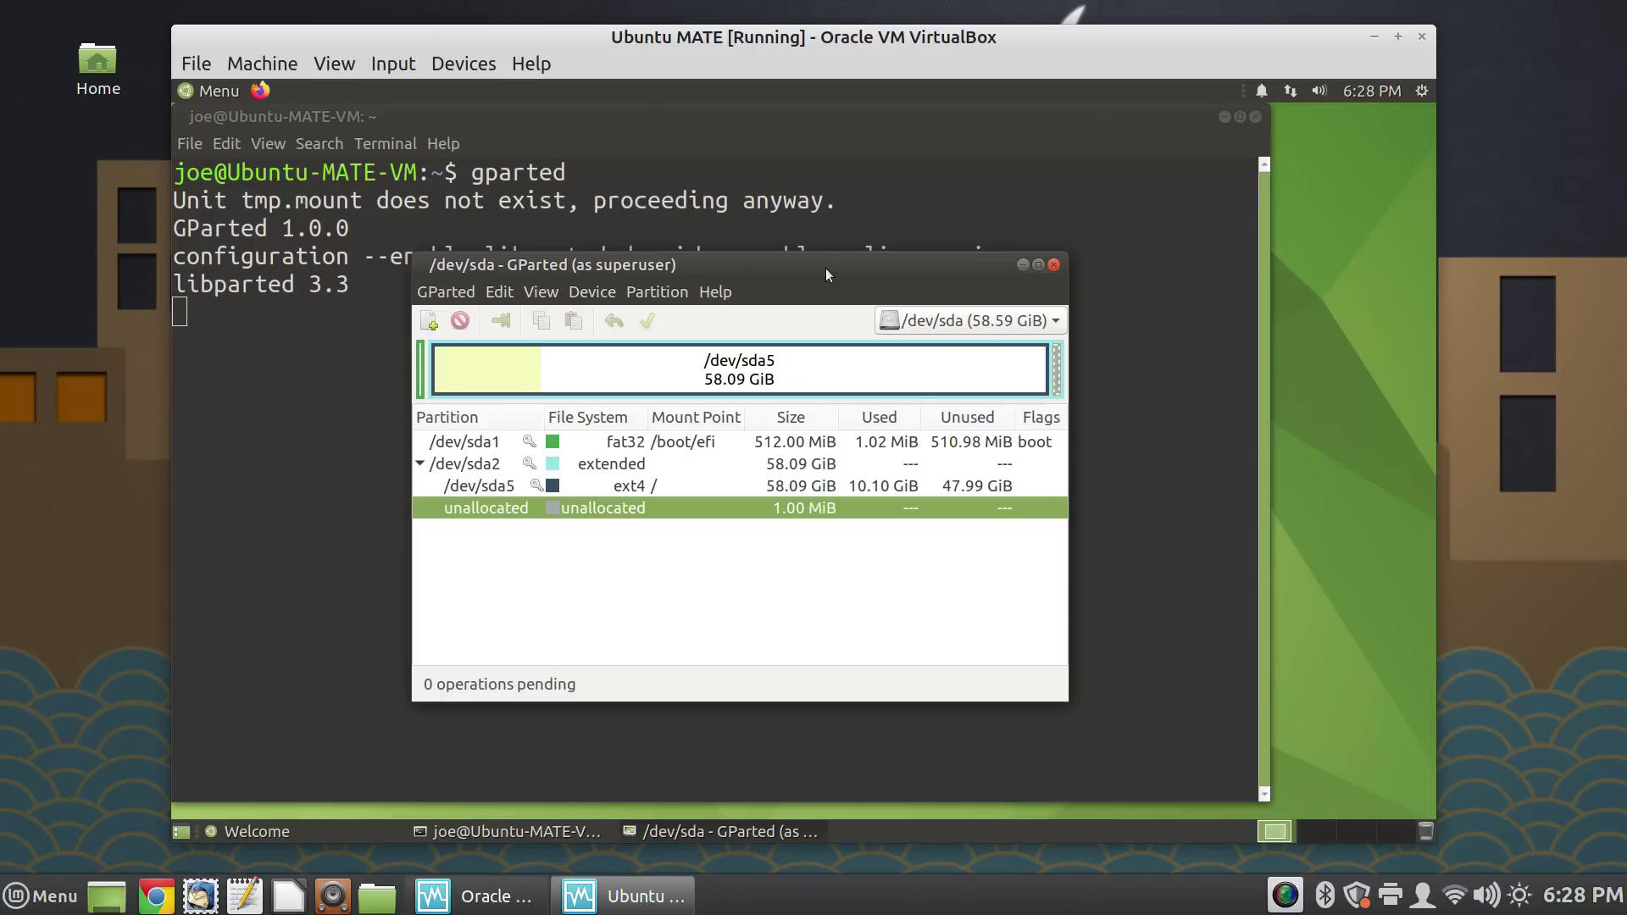
# Step: Close GParted and reopen the guest's Menu from the top panel
pyautogui.click(1053, 265)
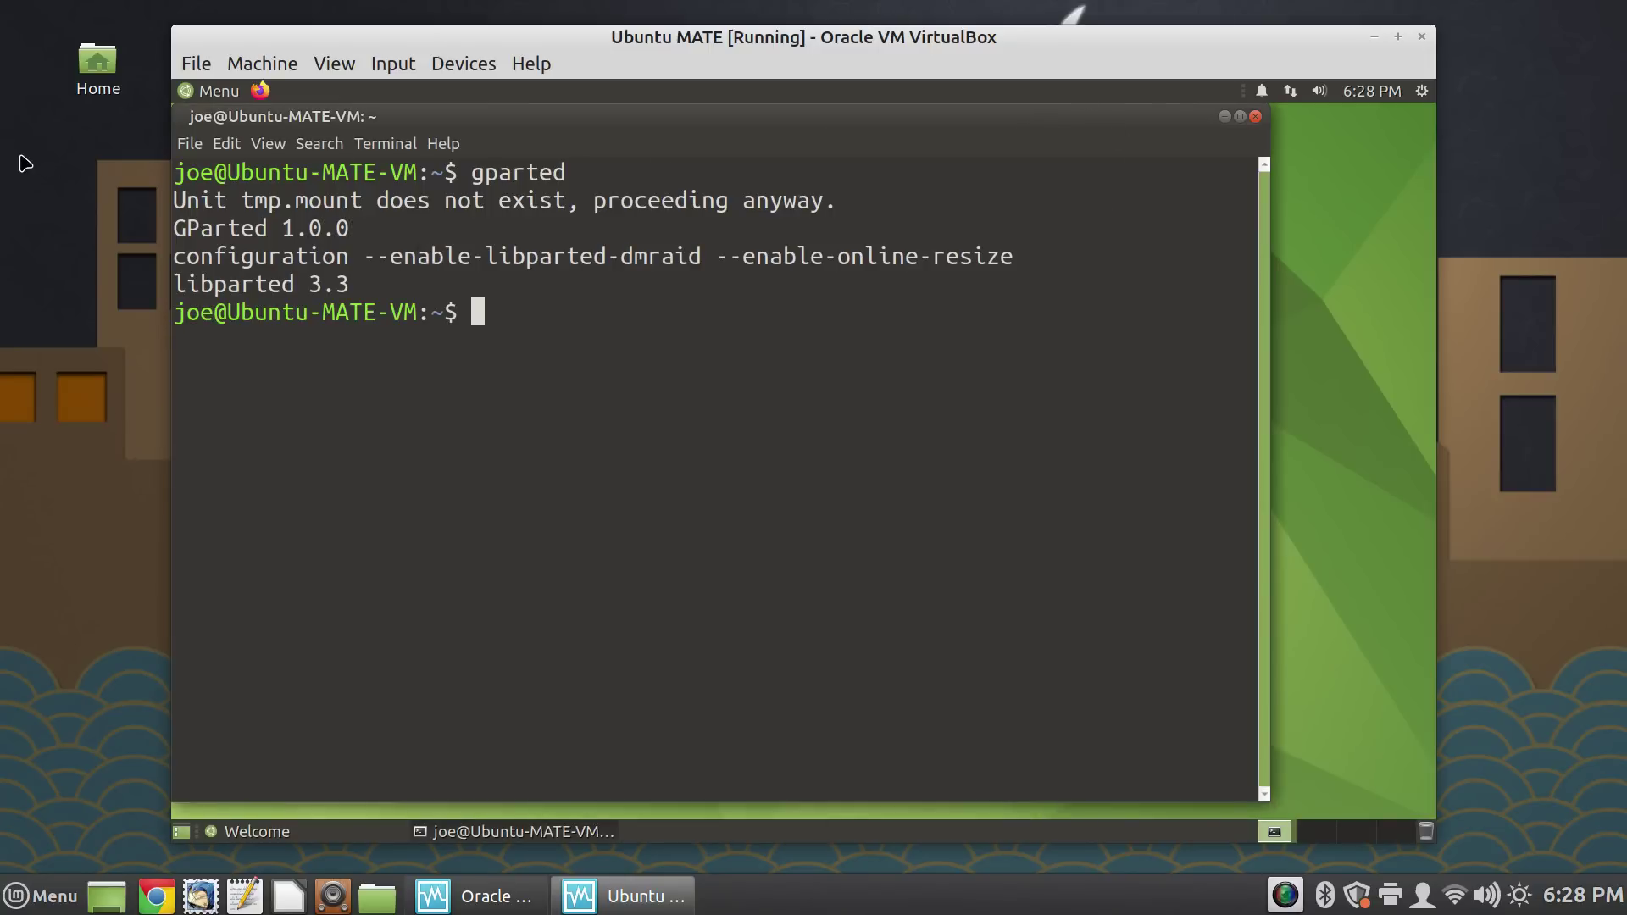
pyautogui.click(180, 99)
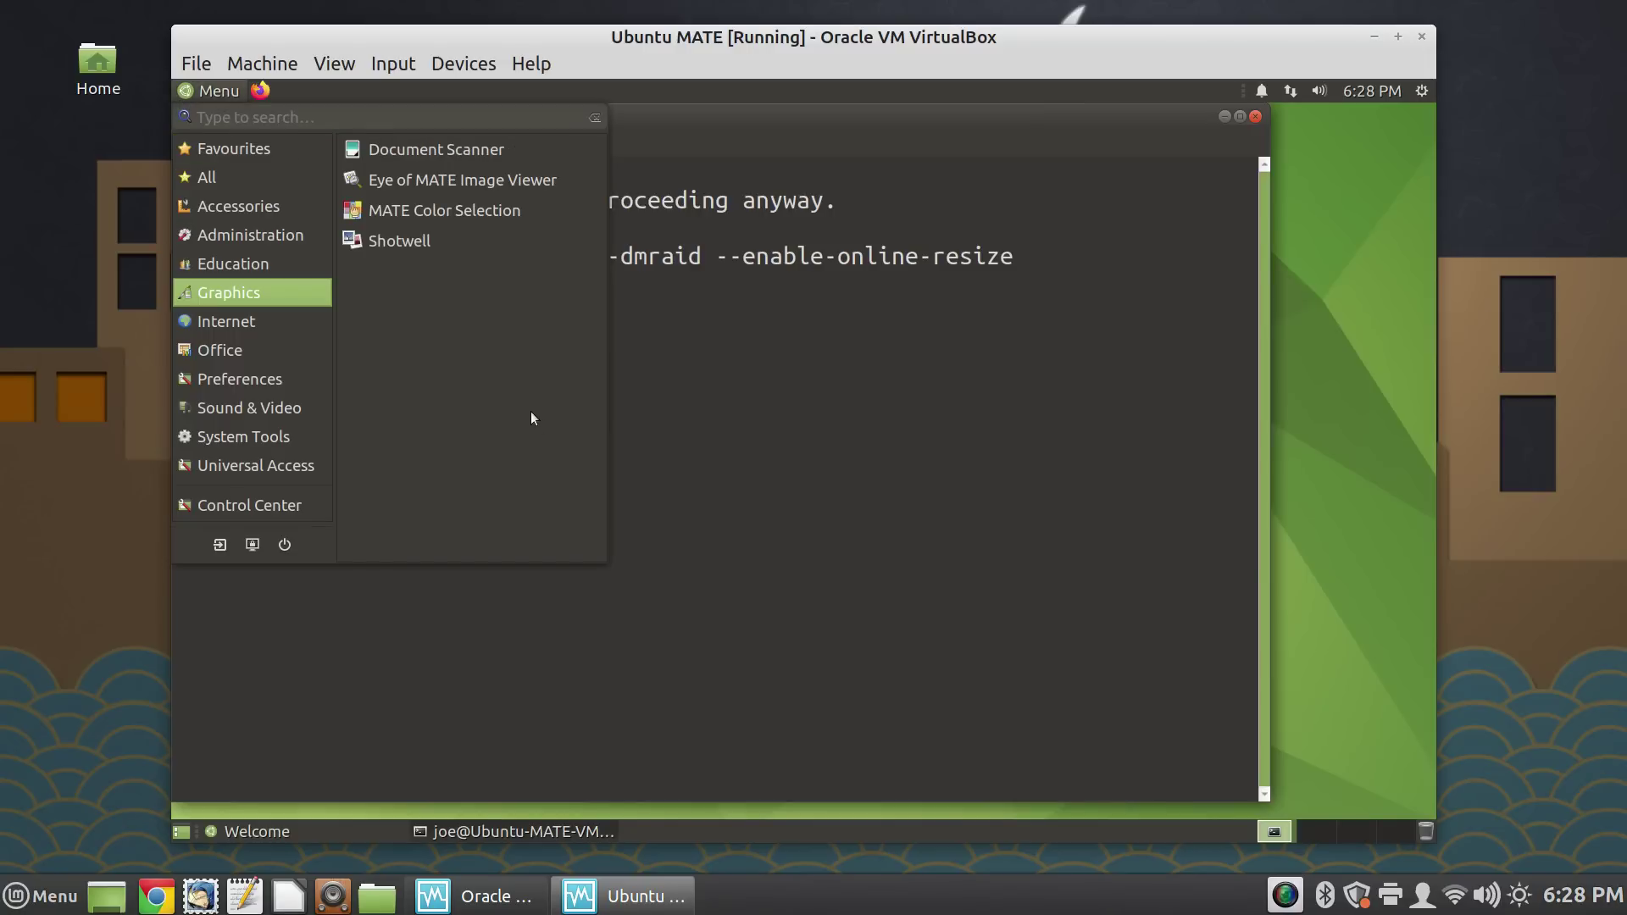
pyautogui.click(902, 434)
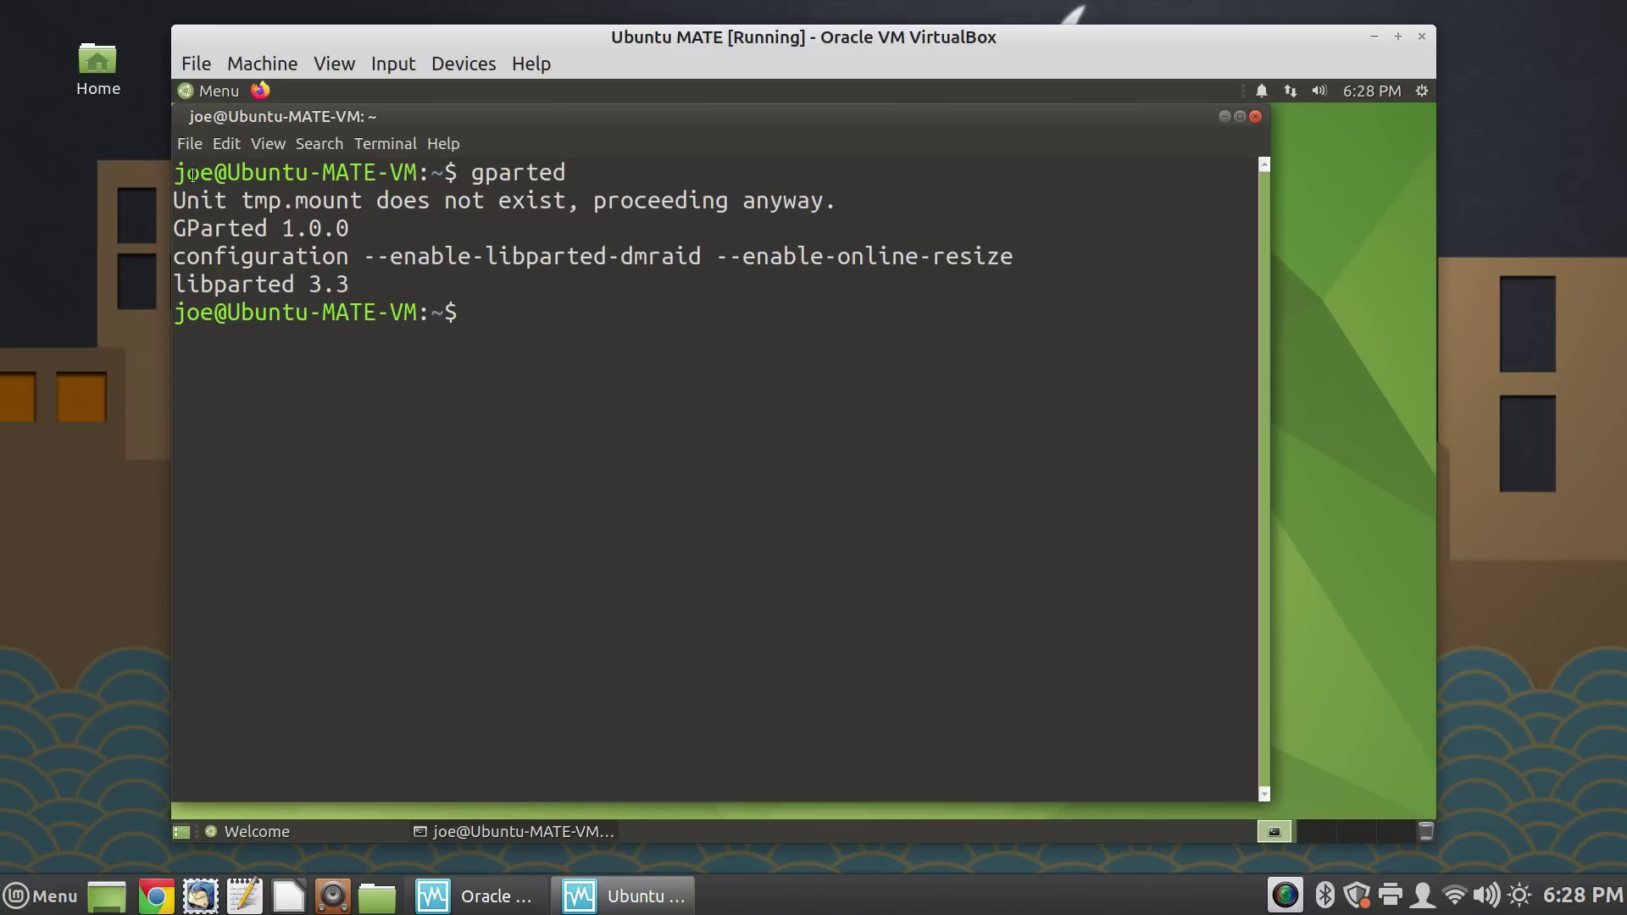
pyautogui.click(212, 90)
pyautogui.moveTo(237, 292)
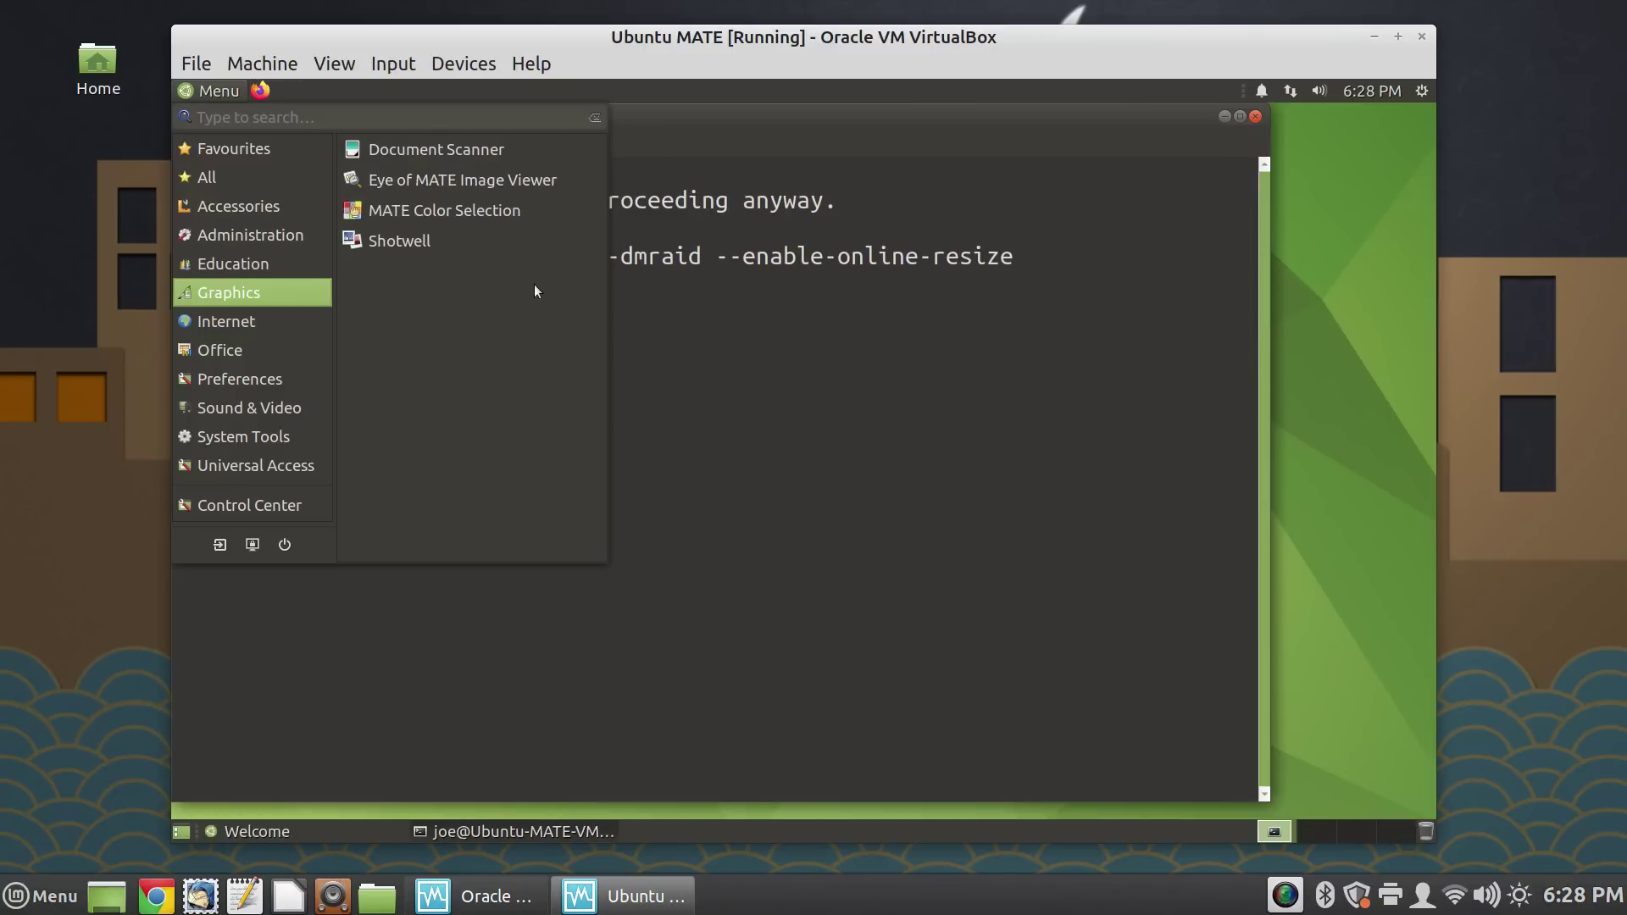
# Step: Launch Software & Updates via a 'soft' search and browse its tabs to Updates
pyautogui.click(489, 117)
pyautogui.write('soft')
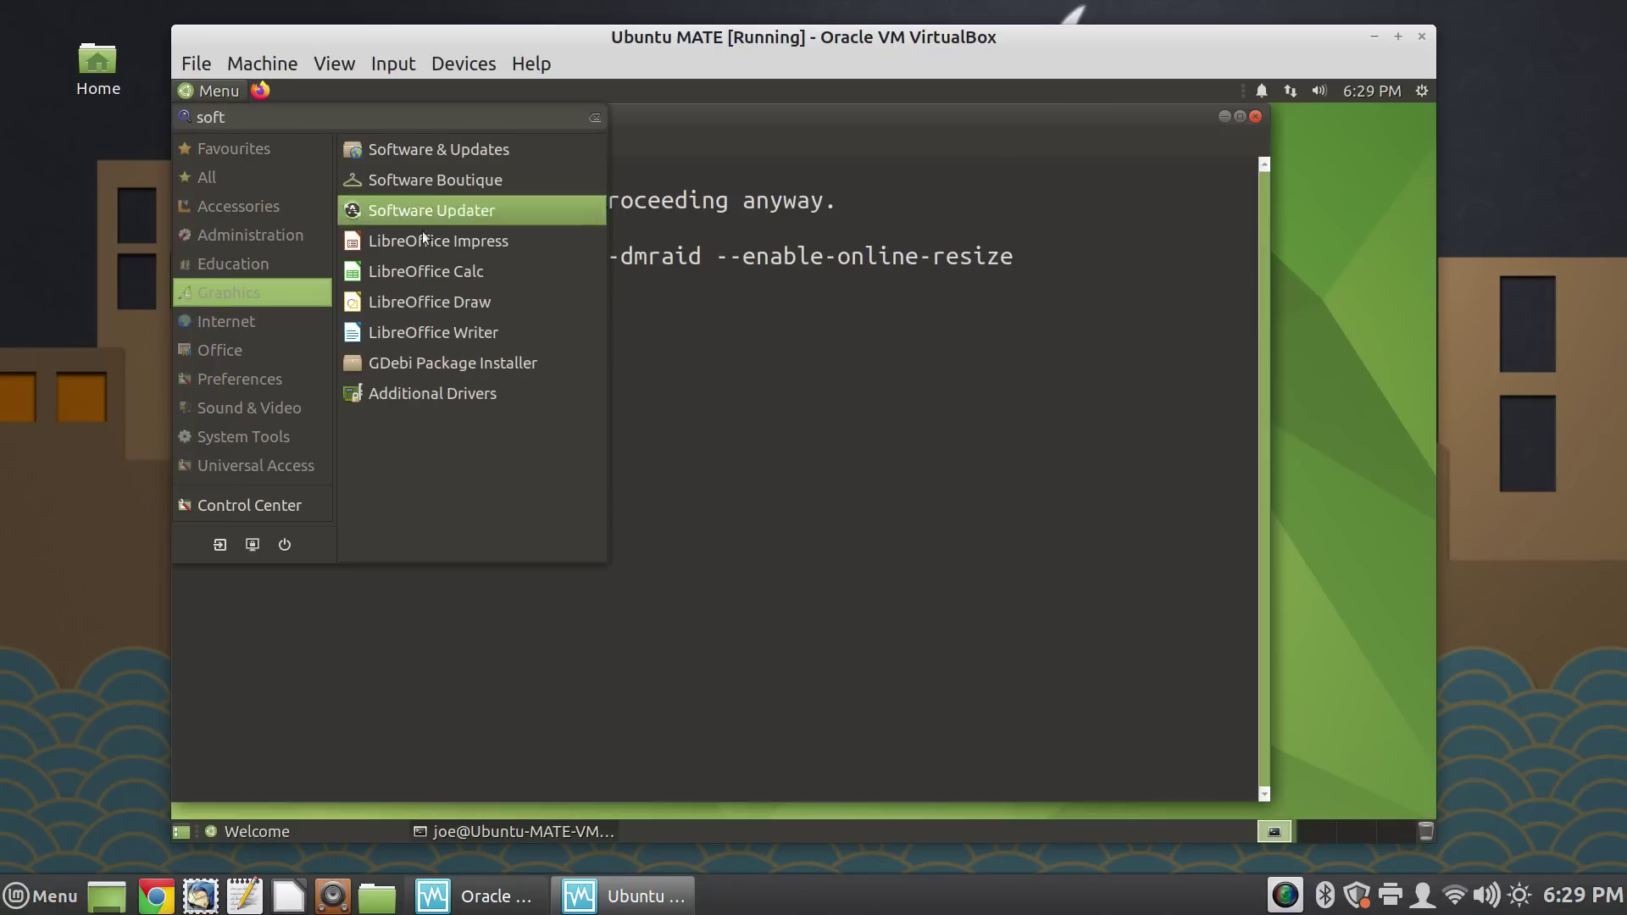
pyautogui.click(430, 165)
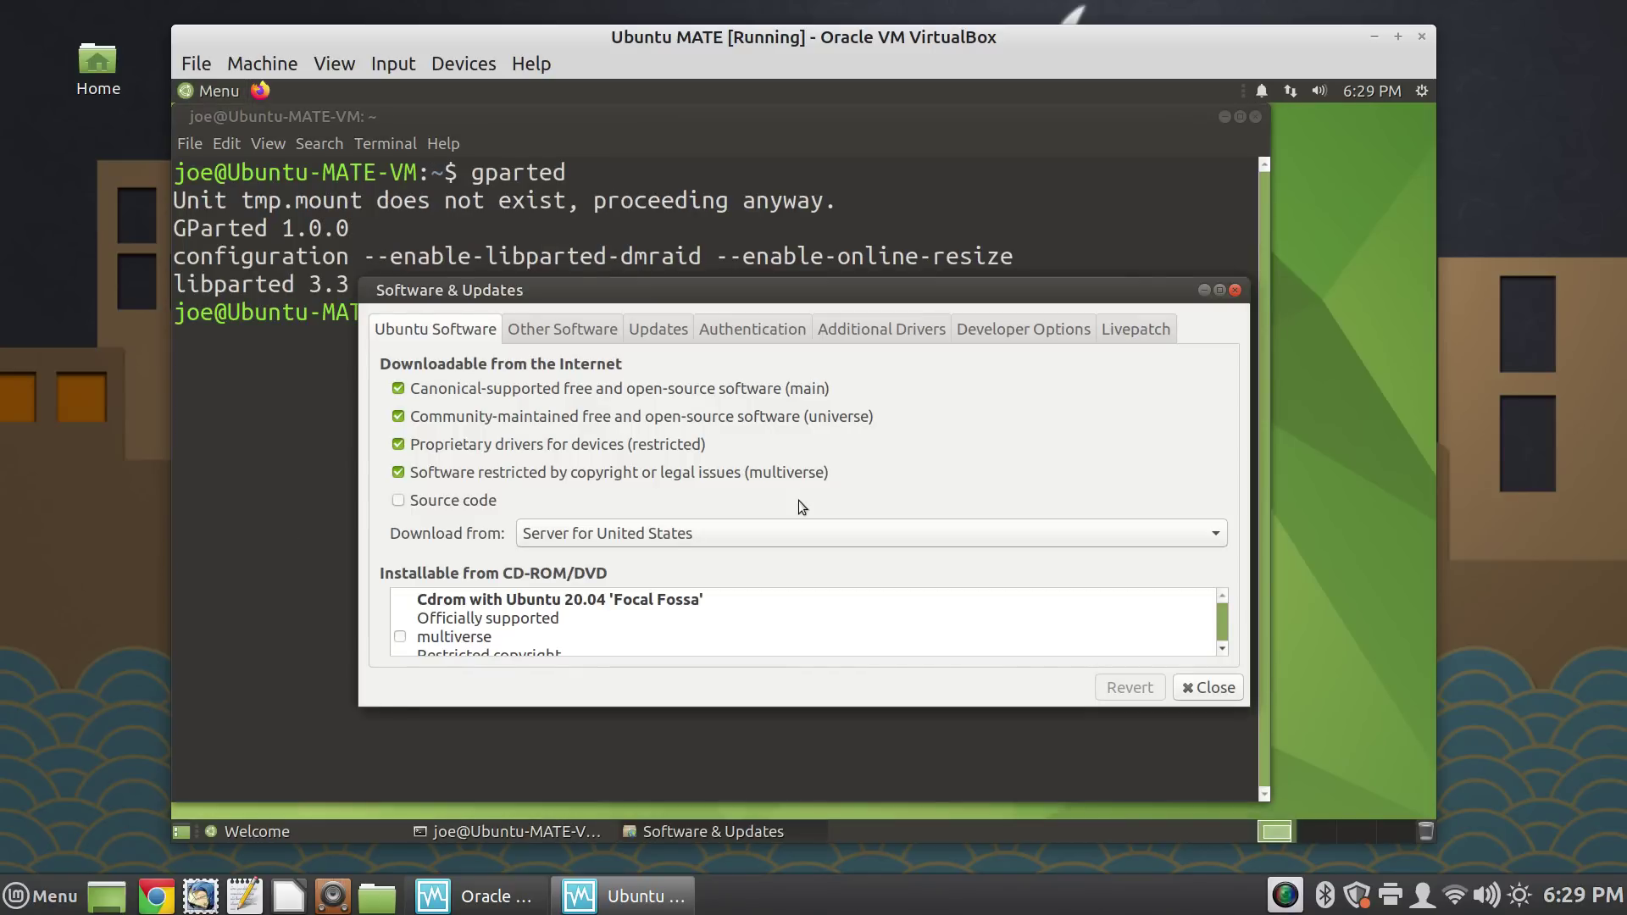
pyautogui.click(1146, 334)
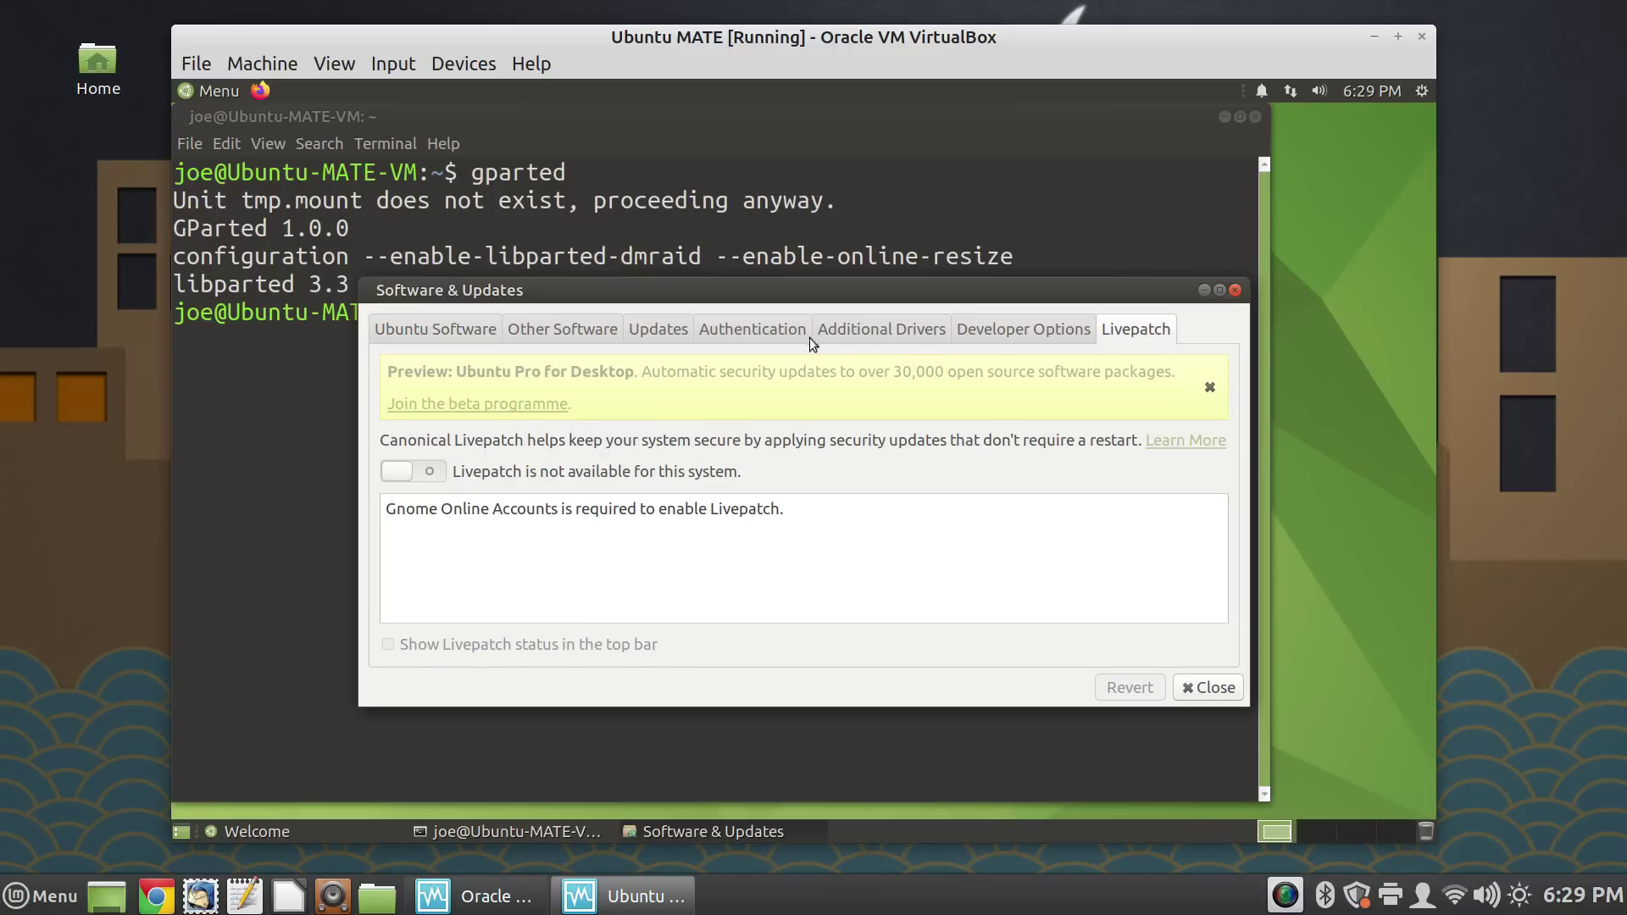
pyautogui.click(766, 329)
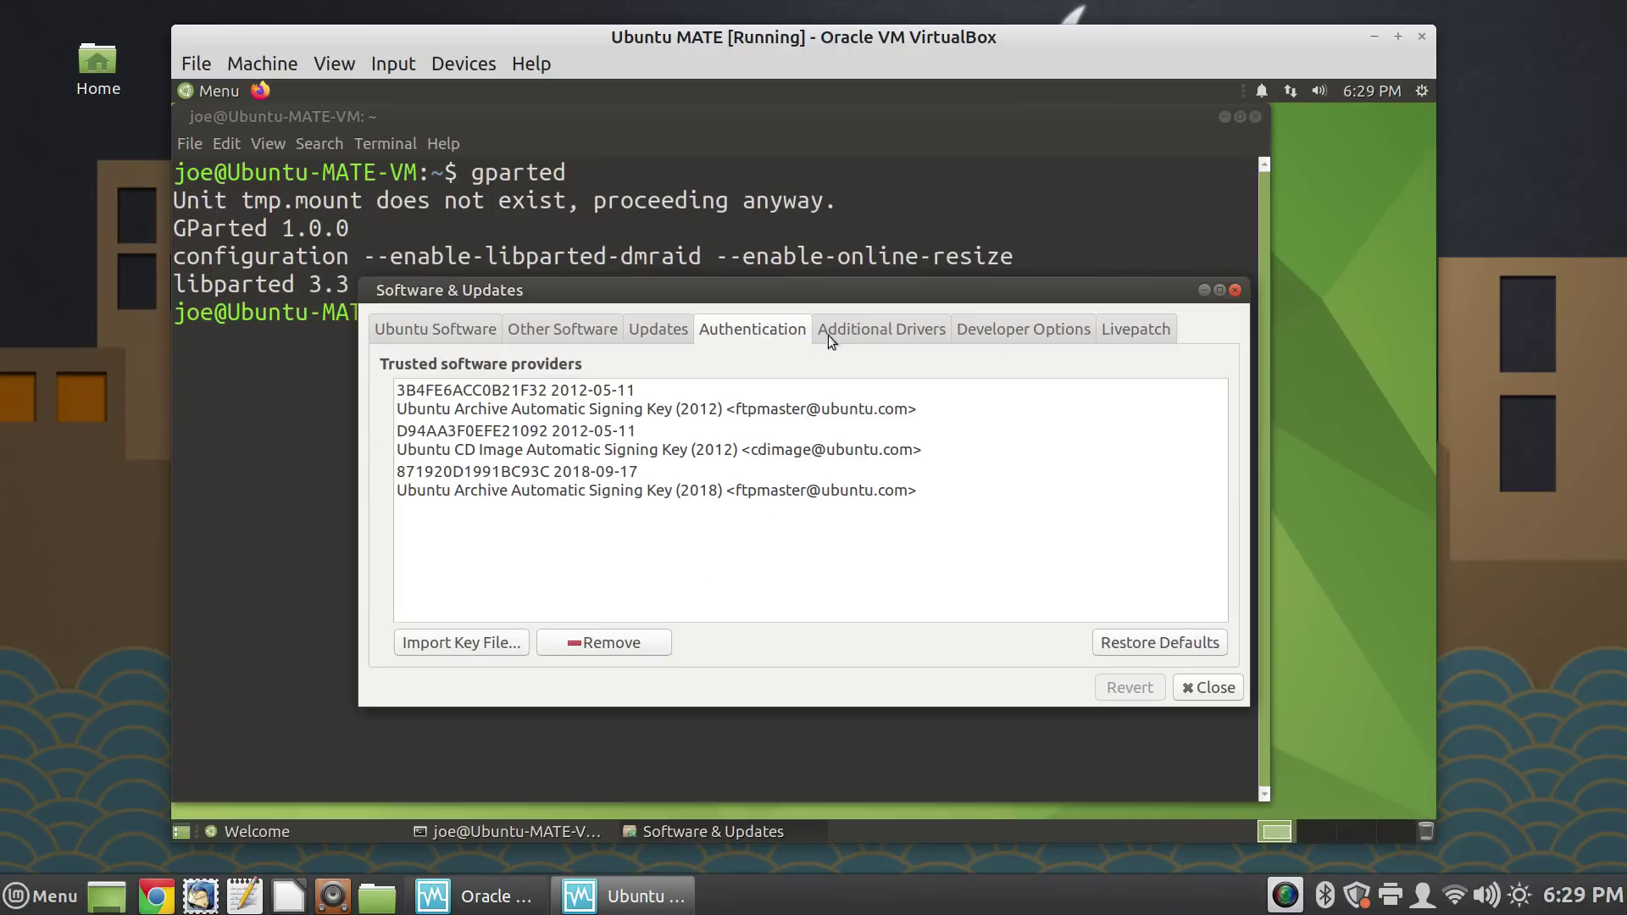
pyautogui.click(852, 329)
pyautogui.click(644, 328)
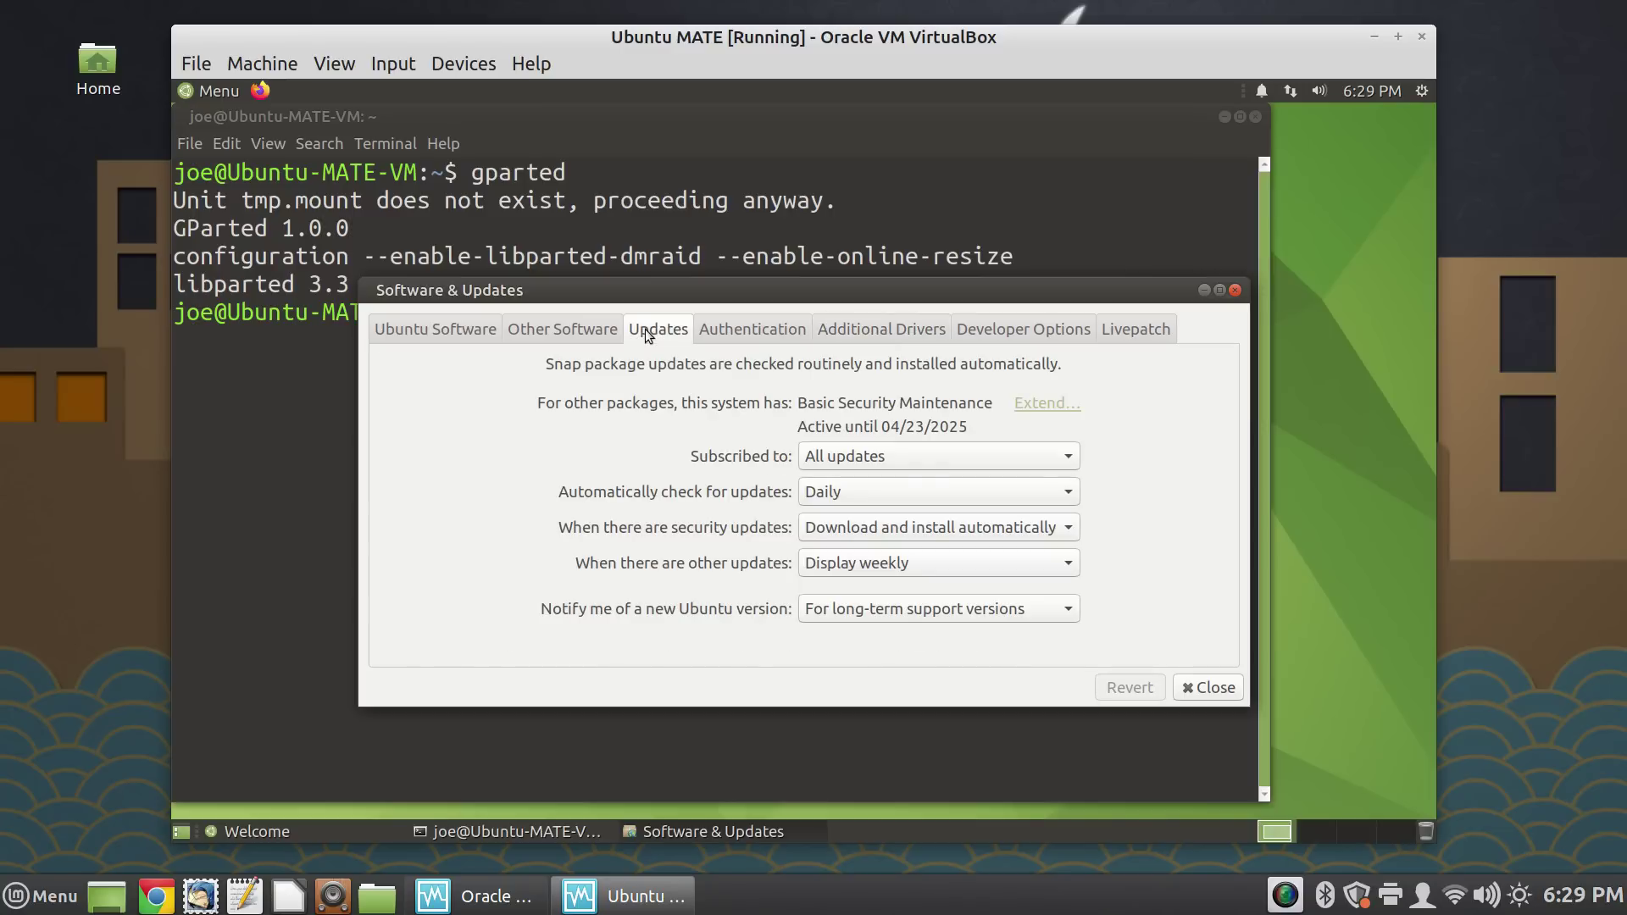
# Step: Set security updates to Display immediately, authenticate with the password, and close the window
pyautogui.click(1070, 529)
pyautogui.click(1000, 480)
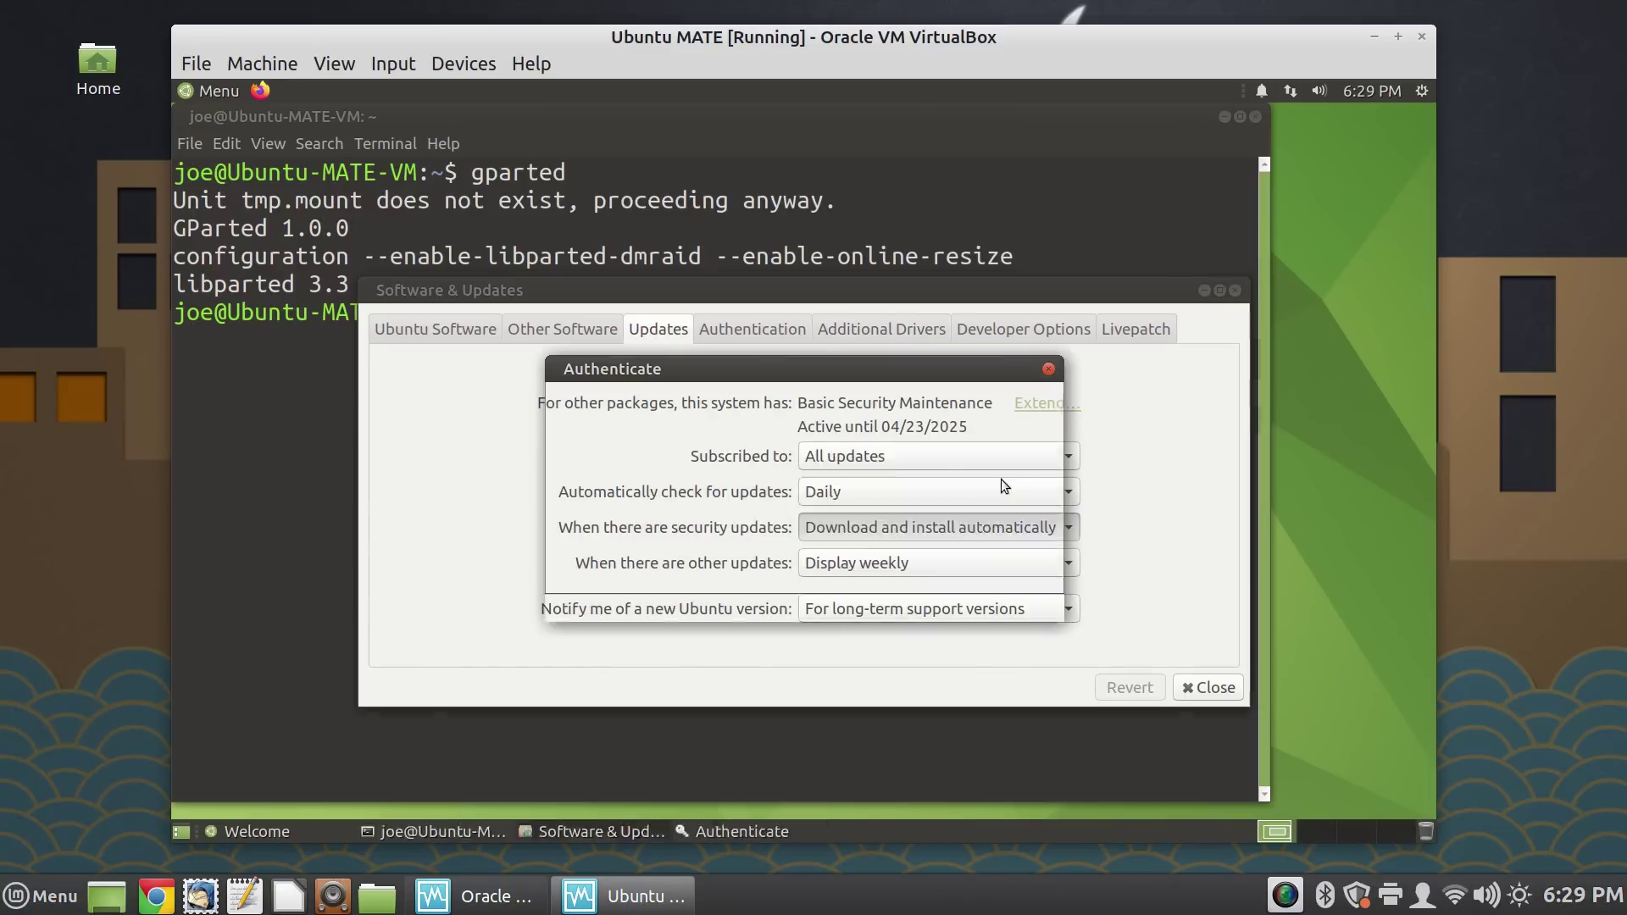
pyautogui.write('********')
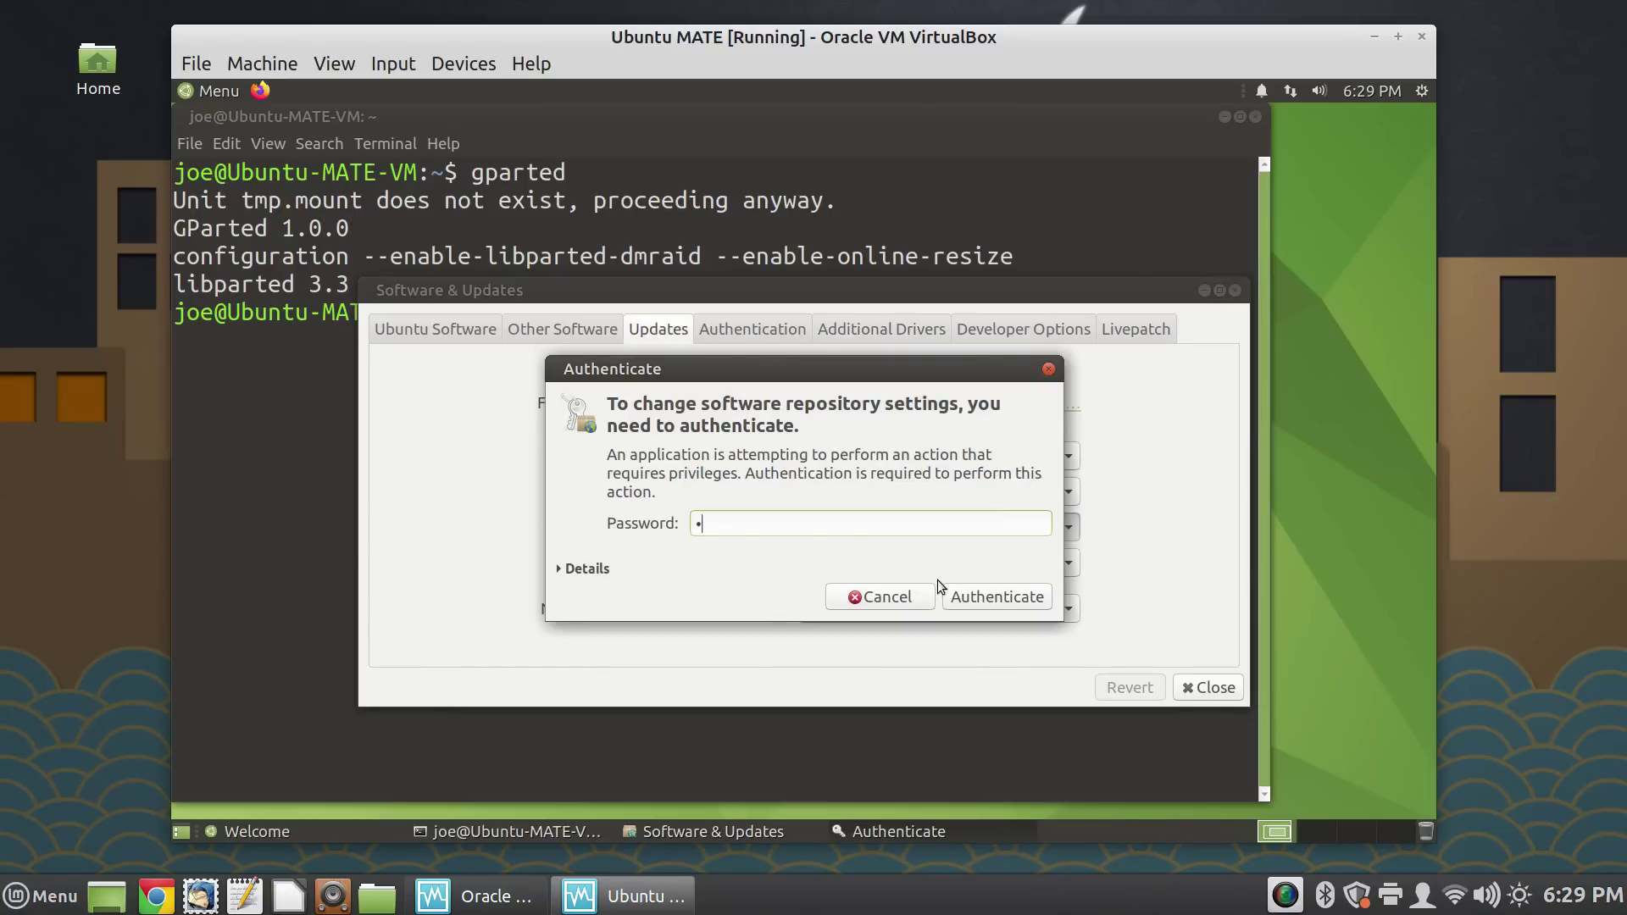
pyautogui.press('Return')
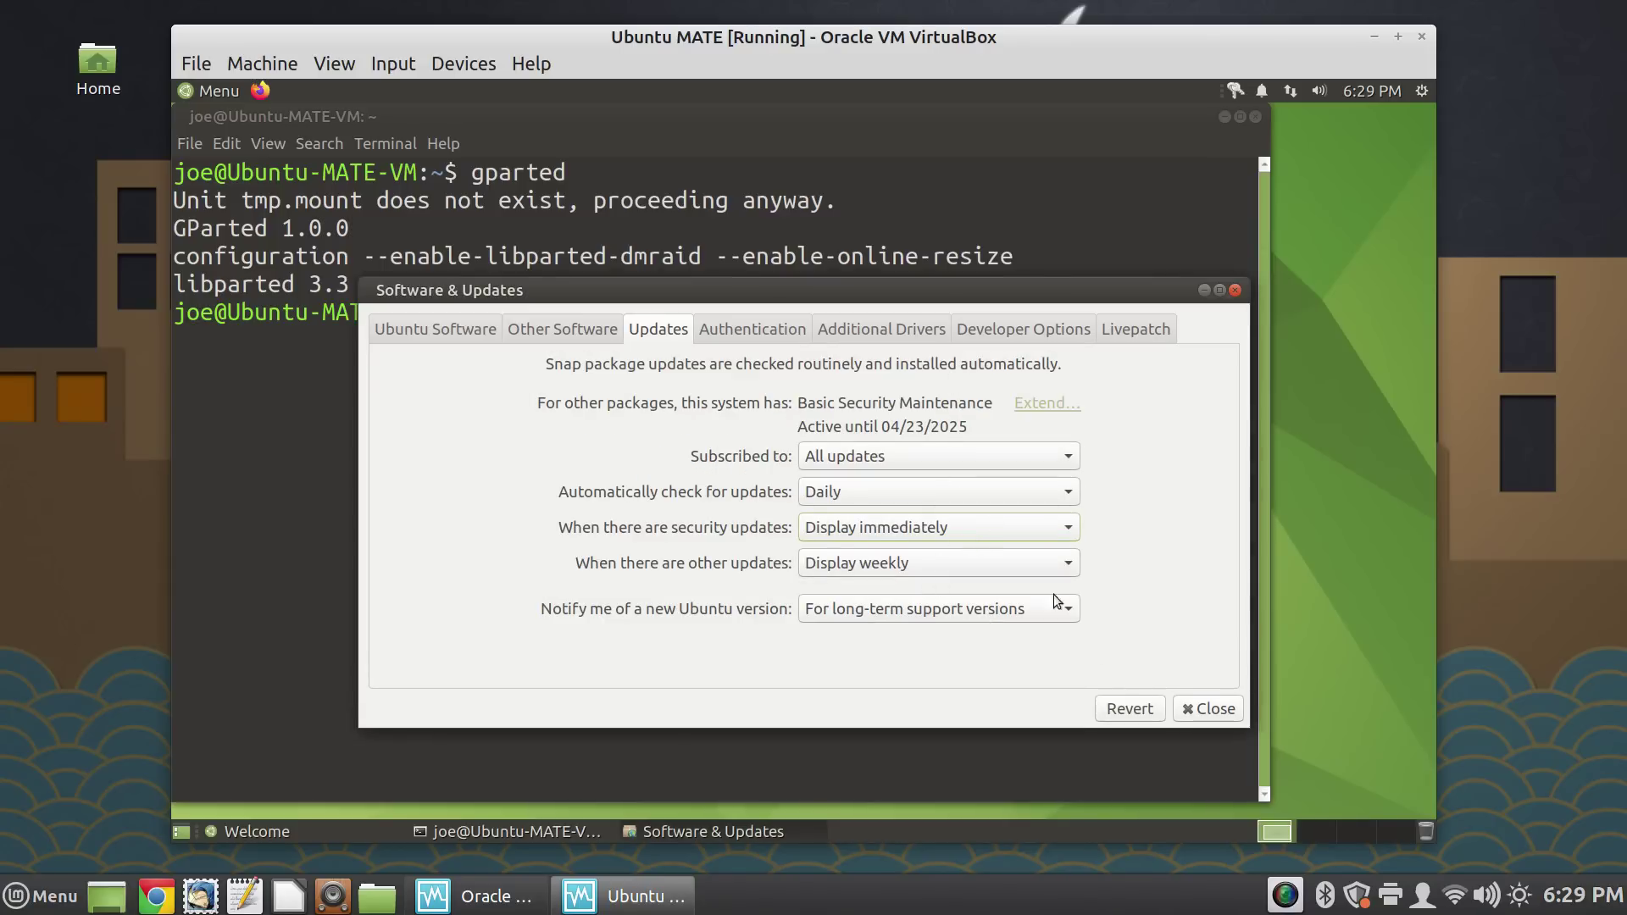
pyautogui.click(1208, 709)
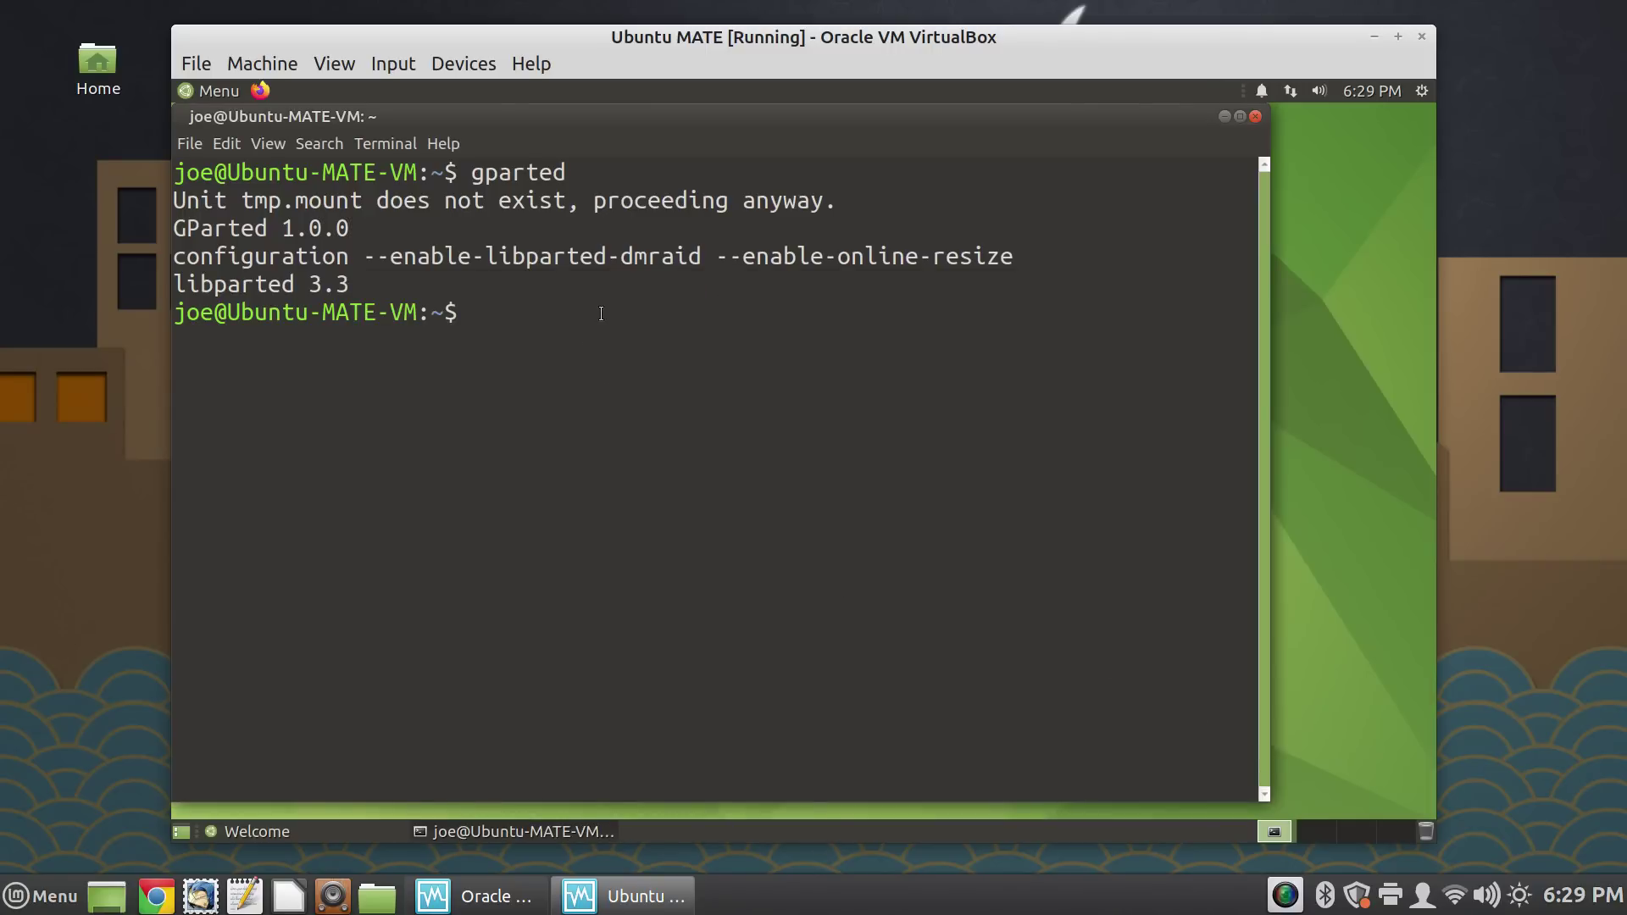
# Step: Run sudo apt update with the password, finding 222 upgradable packages
pyautogui.write('sudo apt update')
pyautogui.press('Return')
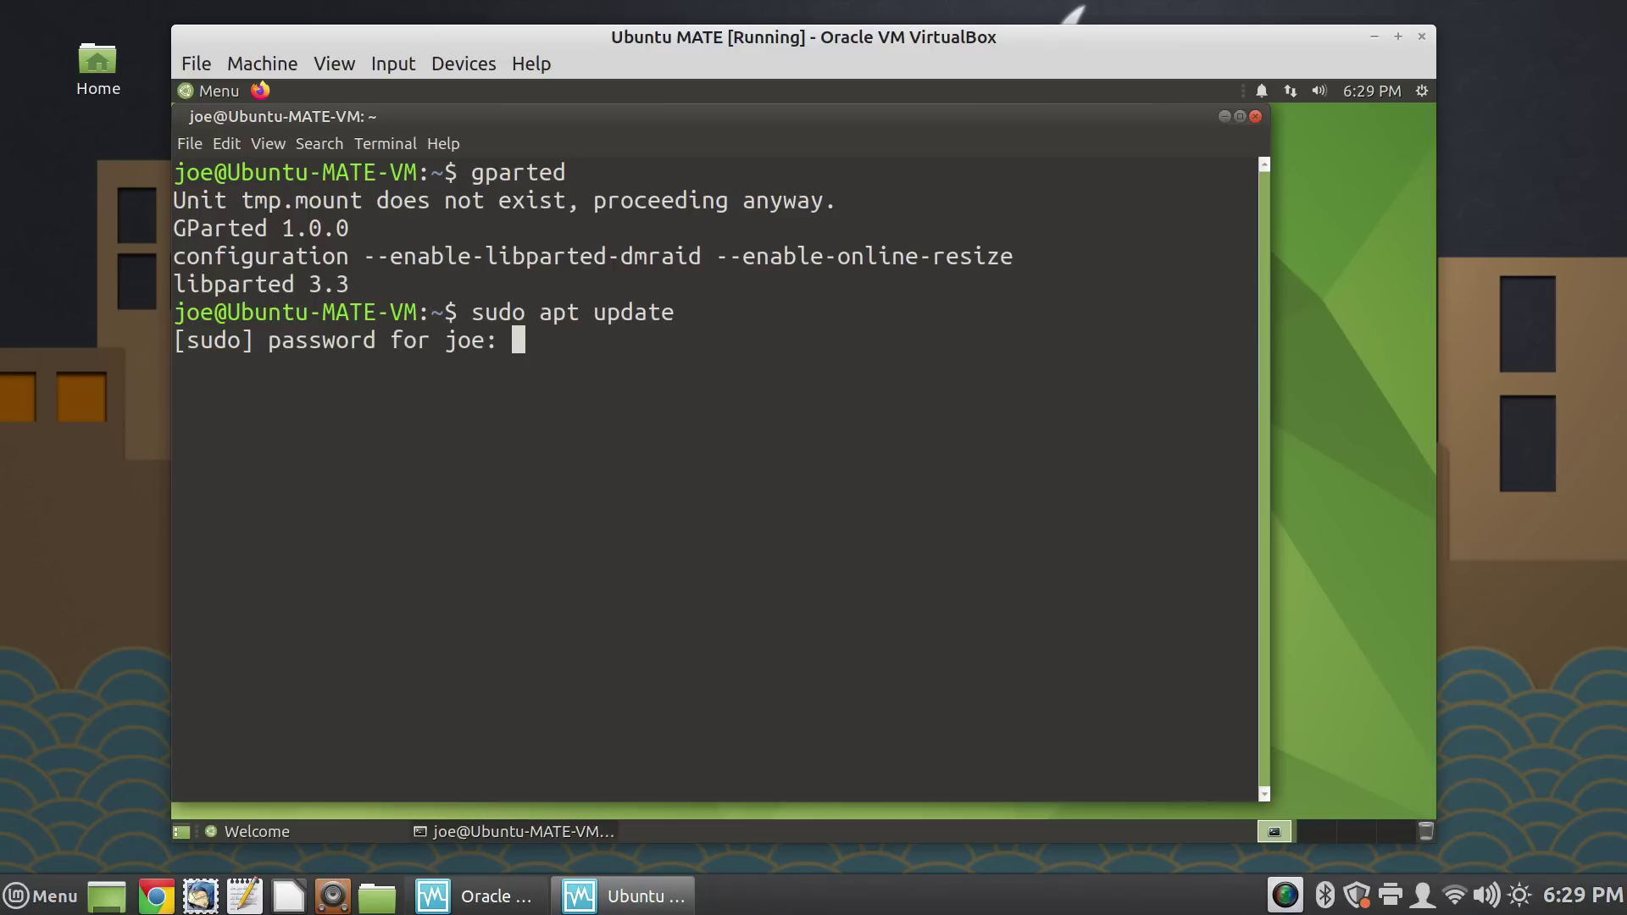
pyautogui.press('Return')
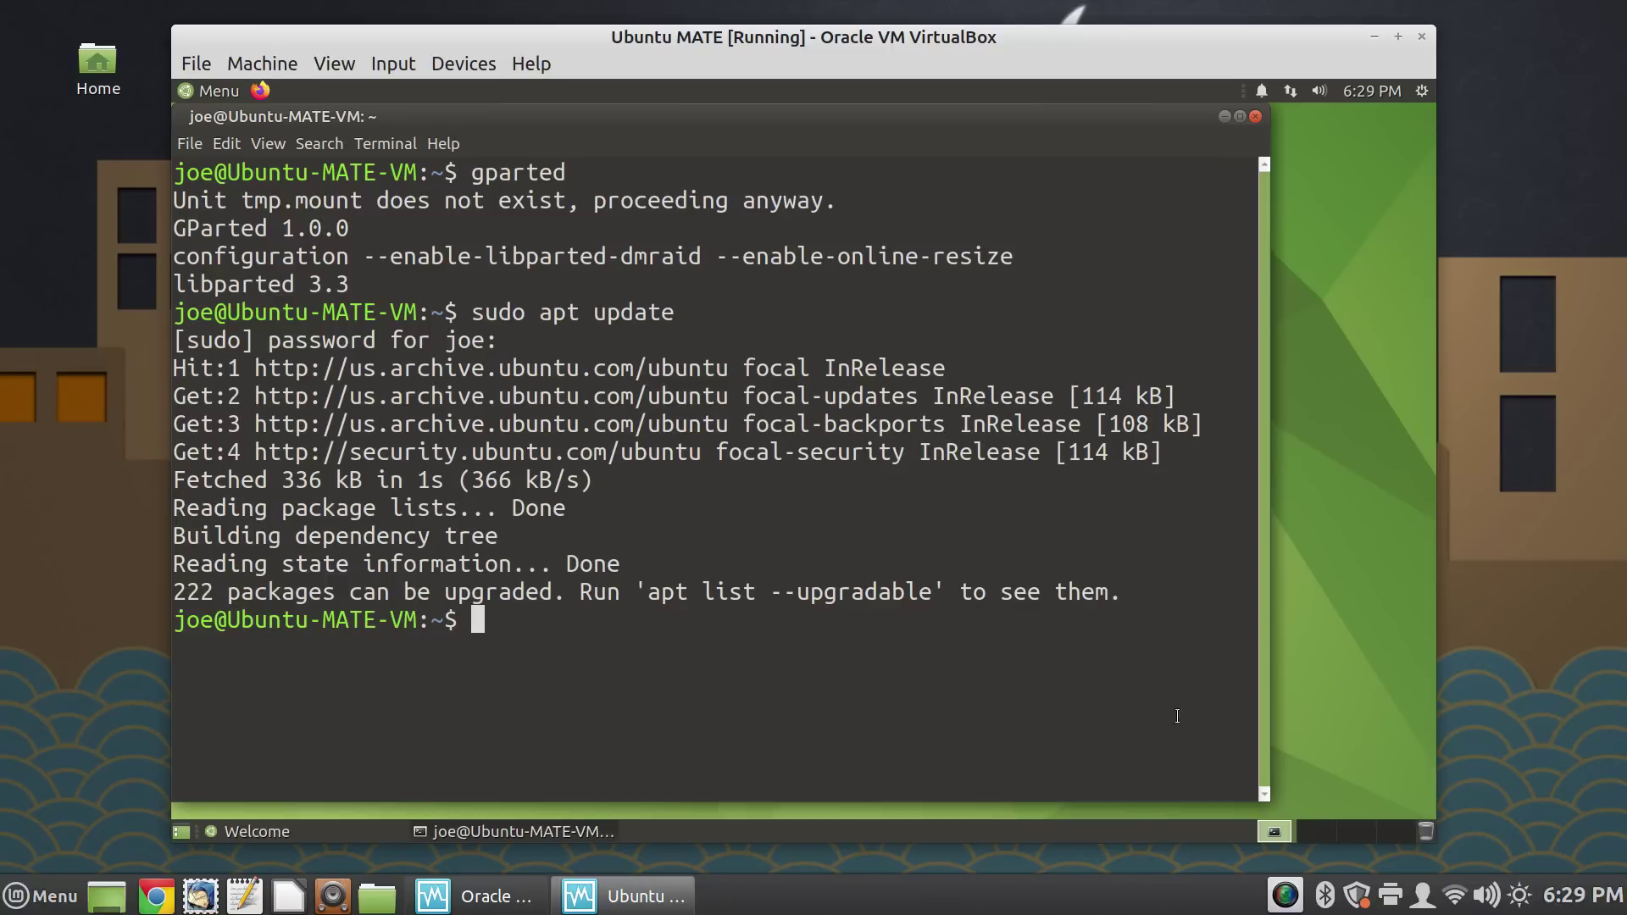
# Step: Start sudo apt dist-upgrade, Tab-completing the command, up to its confirmation prompt
pyautogui.write('sud')
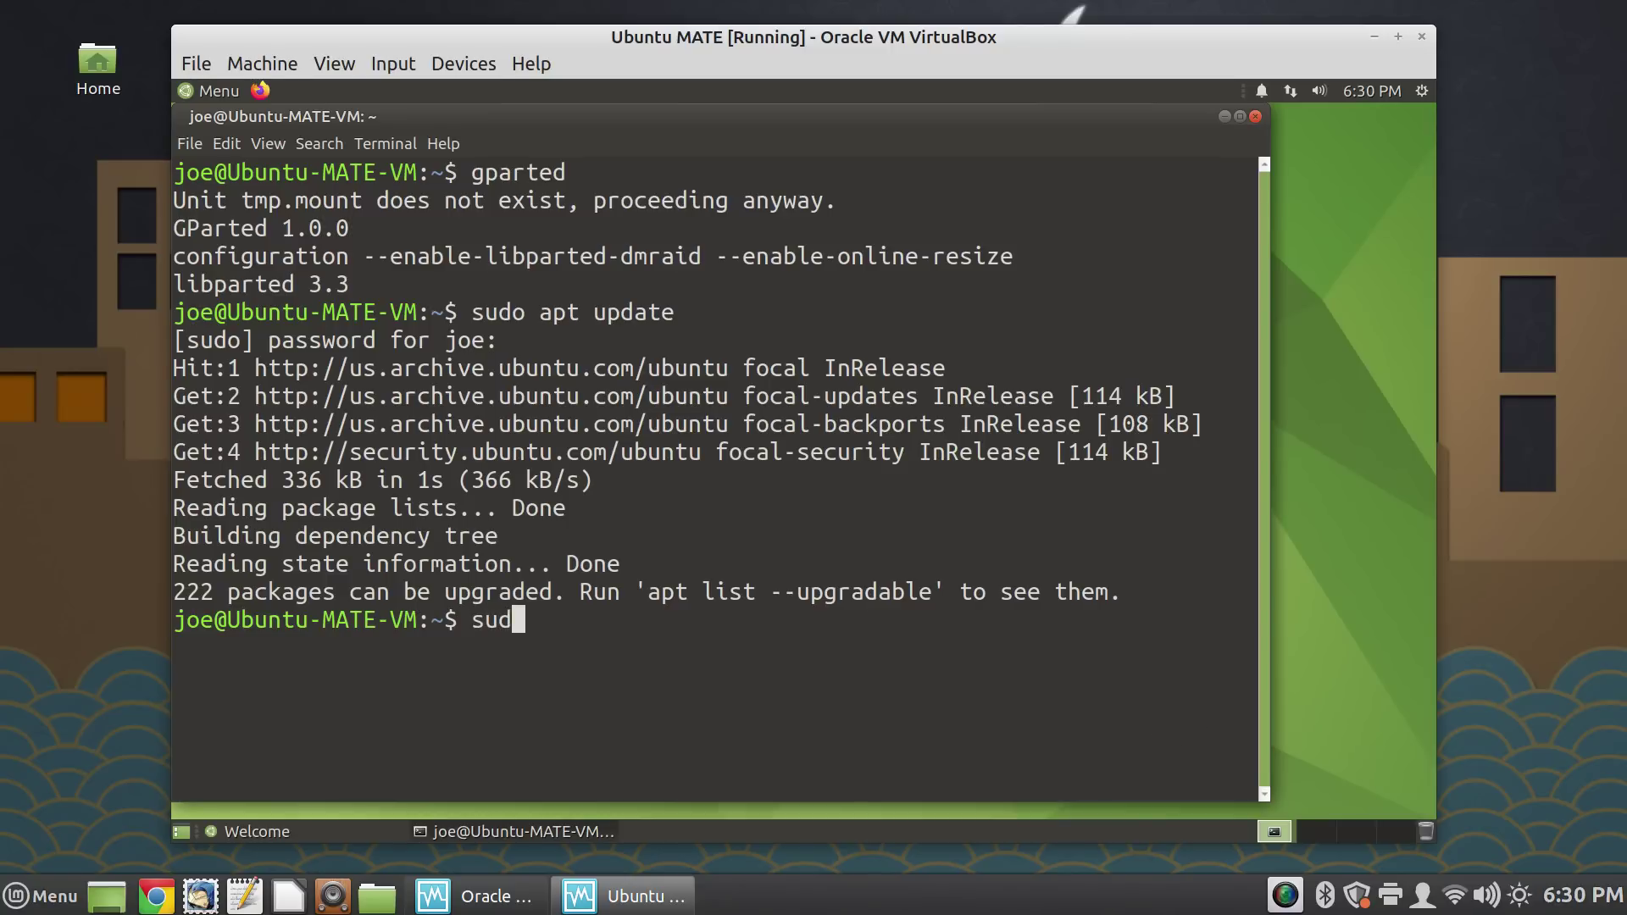
pyautogui.write('o apt dist')
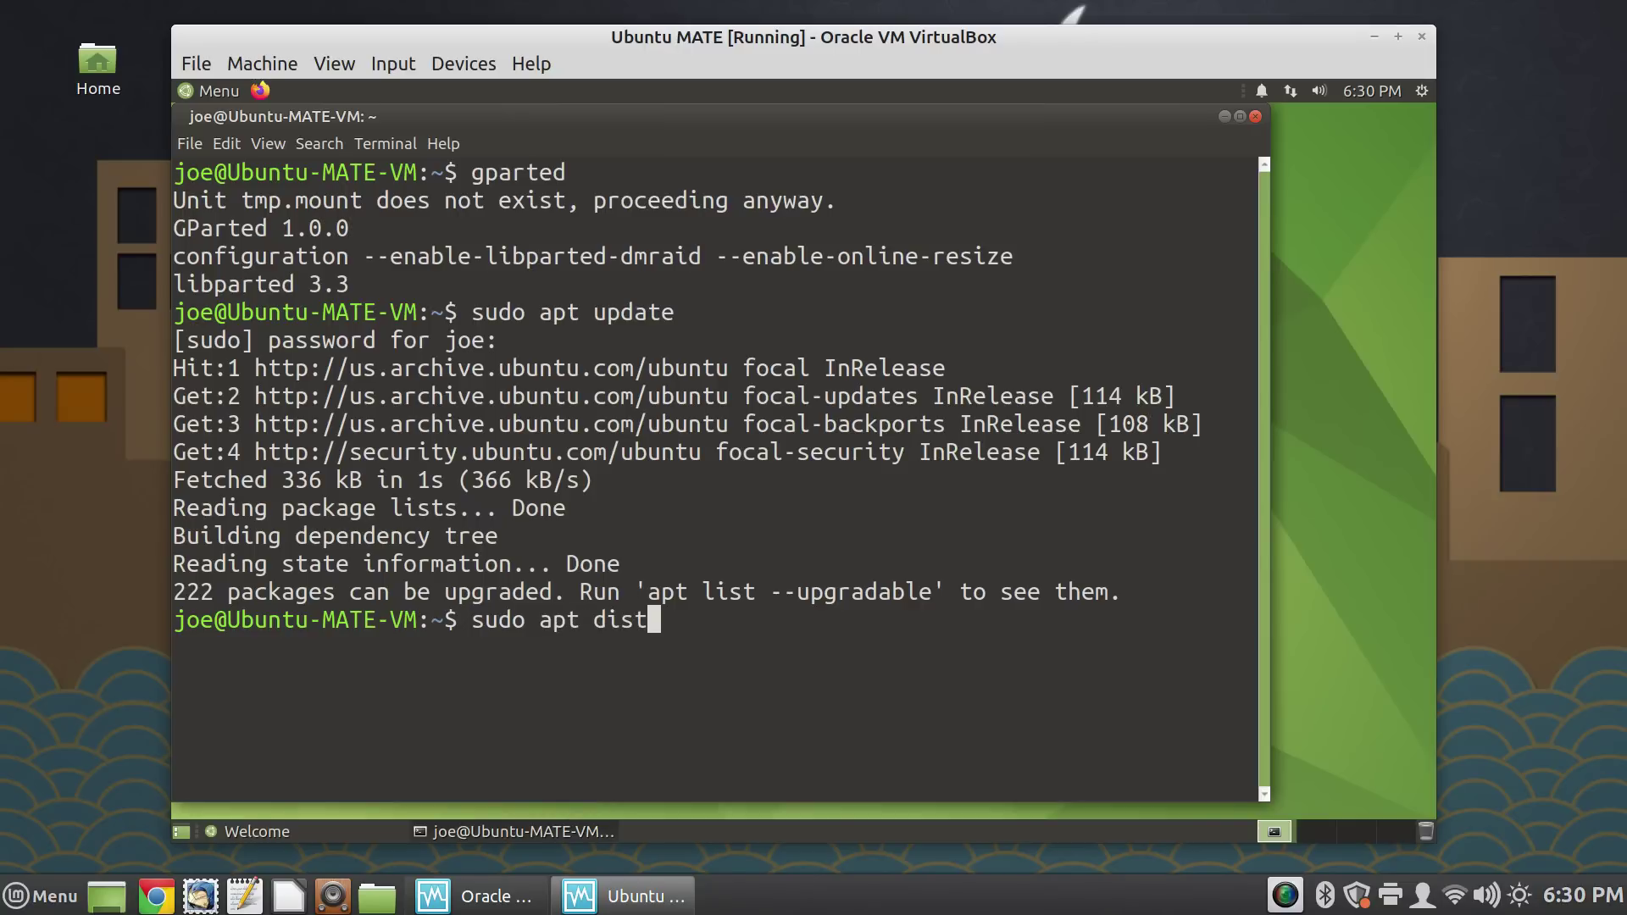
pyautogui.press('Tab')
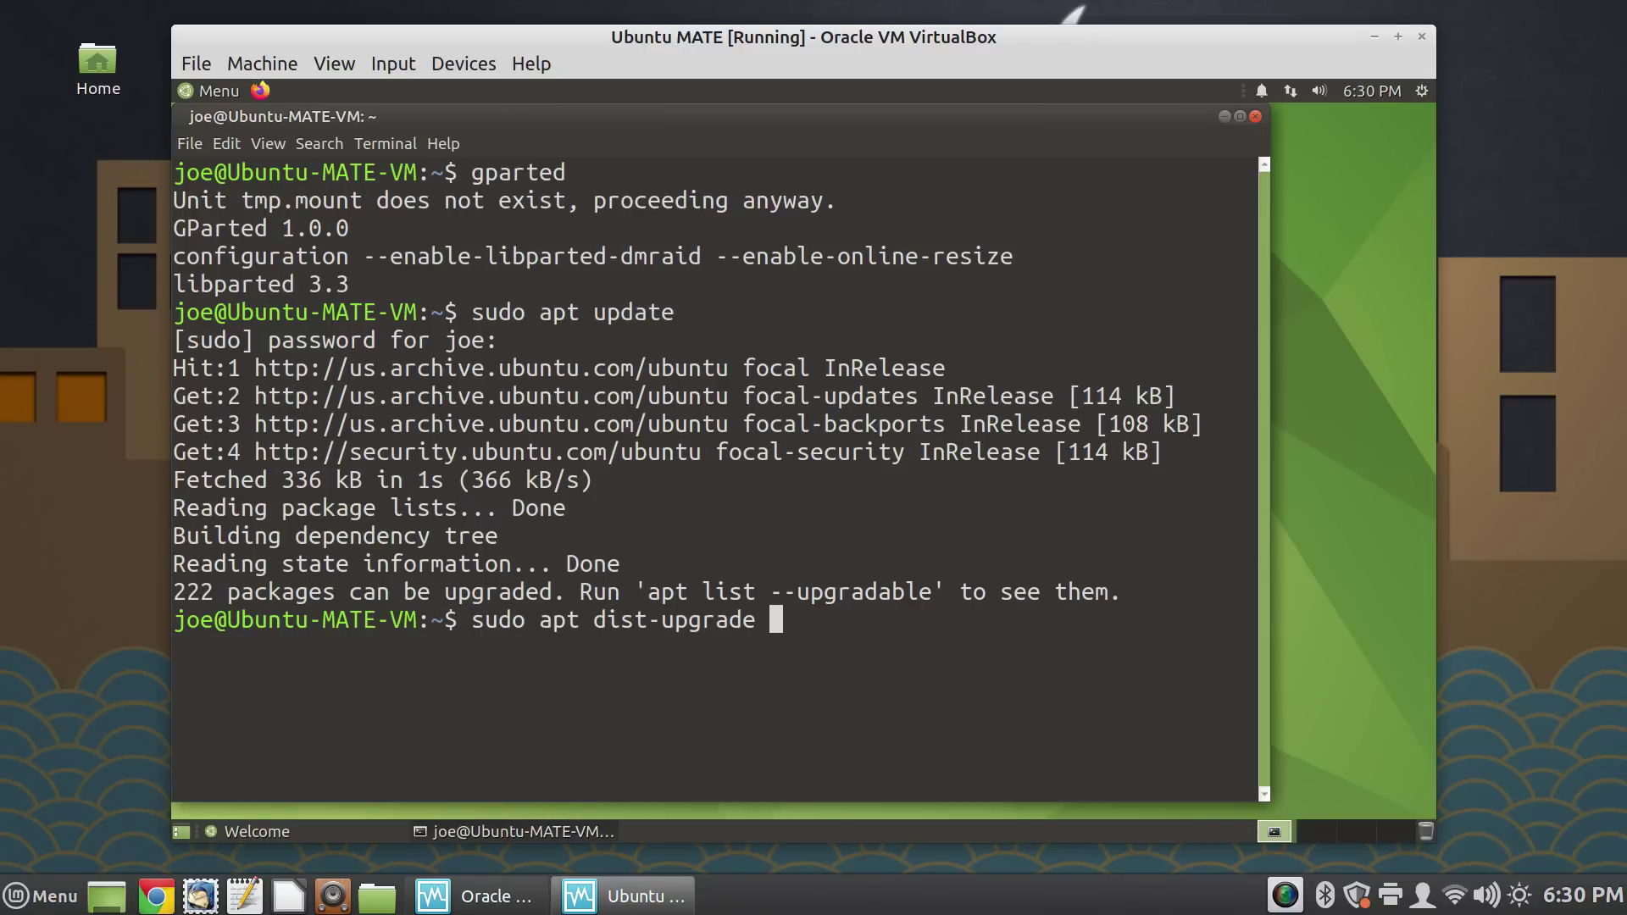
pyautogui.press('Return')
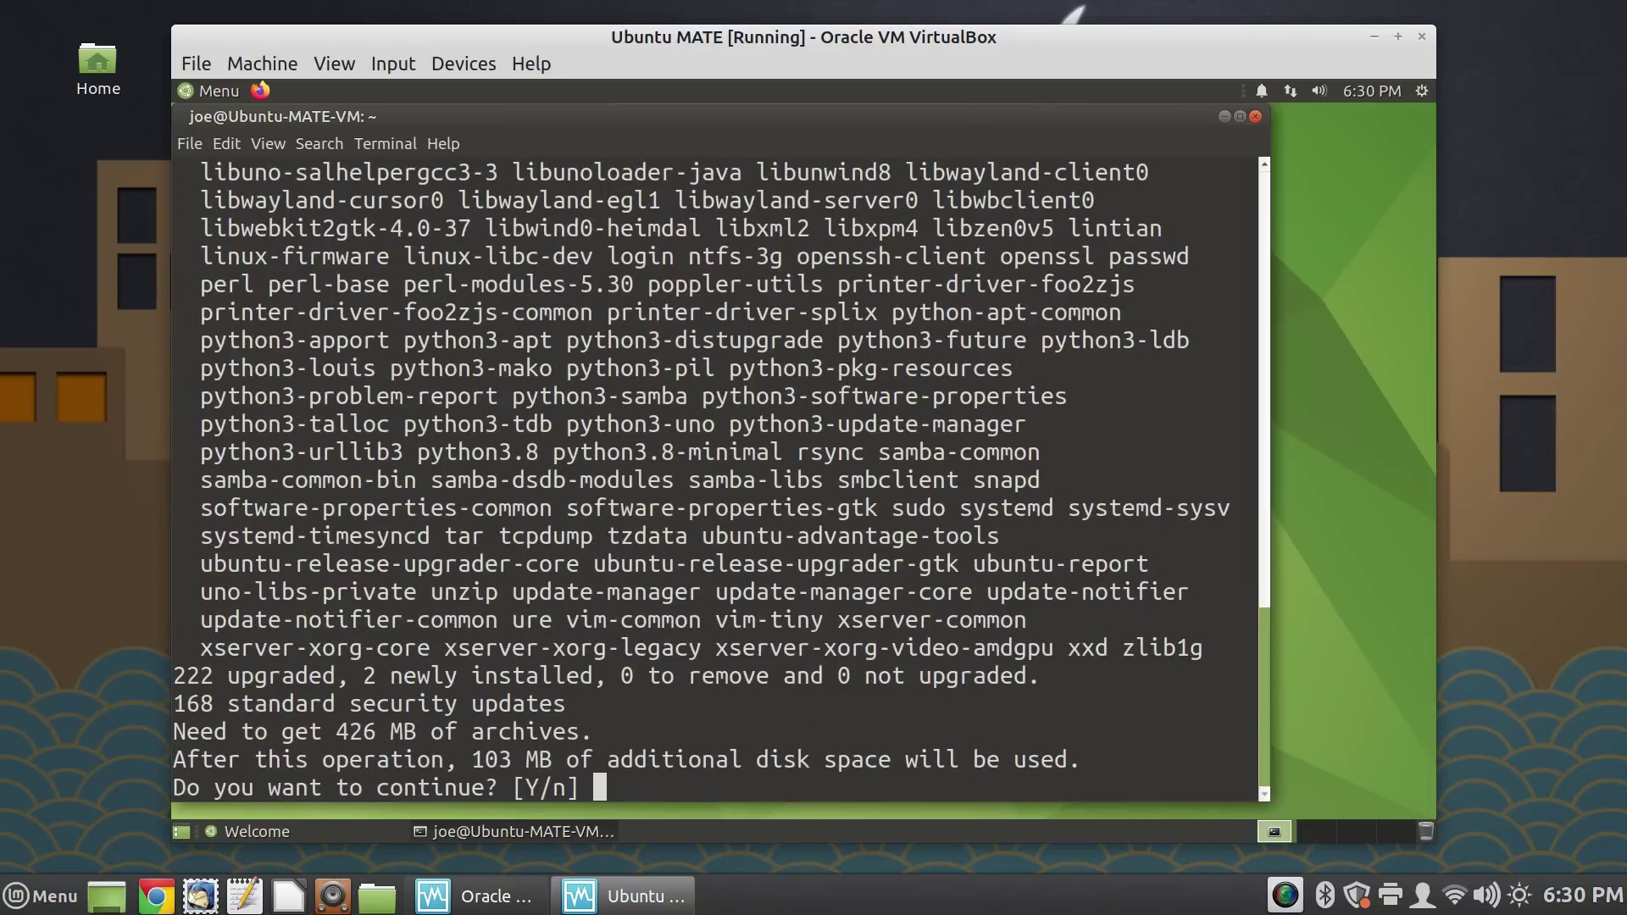
# Step: Answer y to start downloading the 426 MB of upgrades, then release focus to the host
pyautogui.write('y')
pyautogui.press('Return')
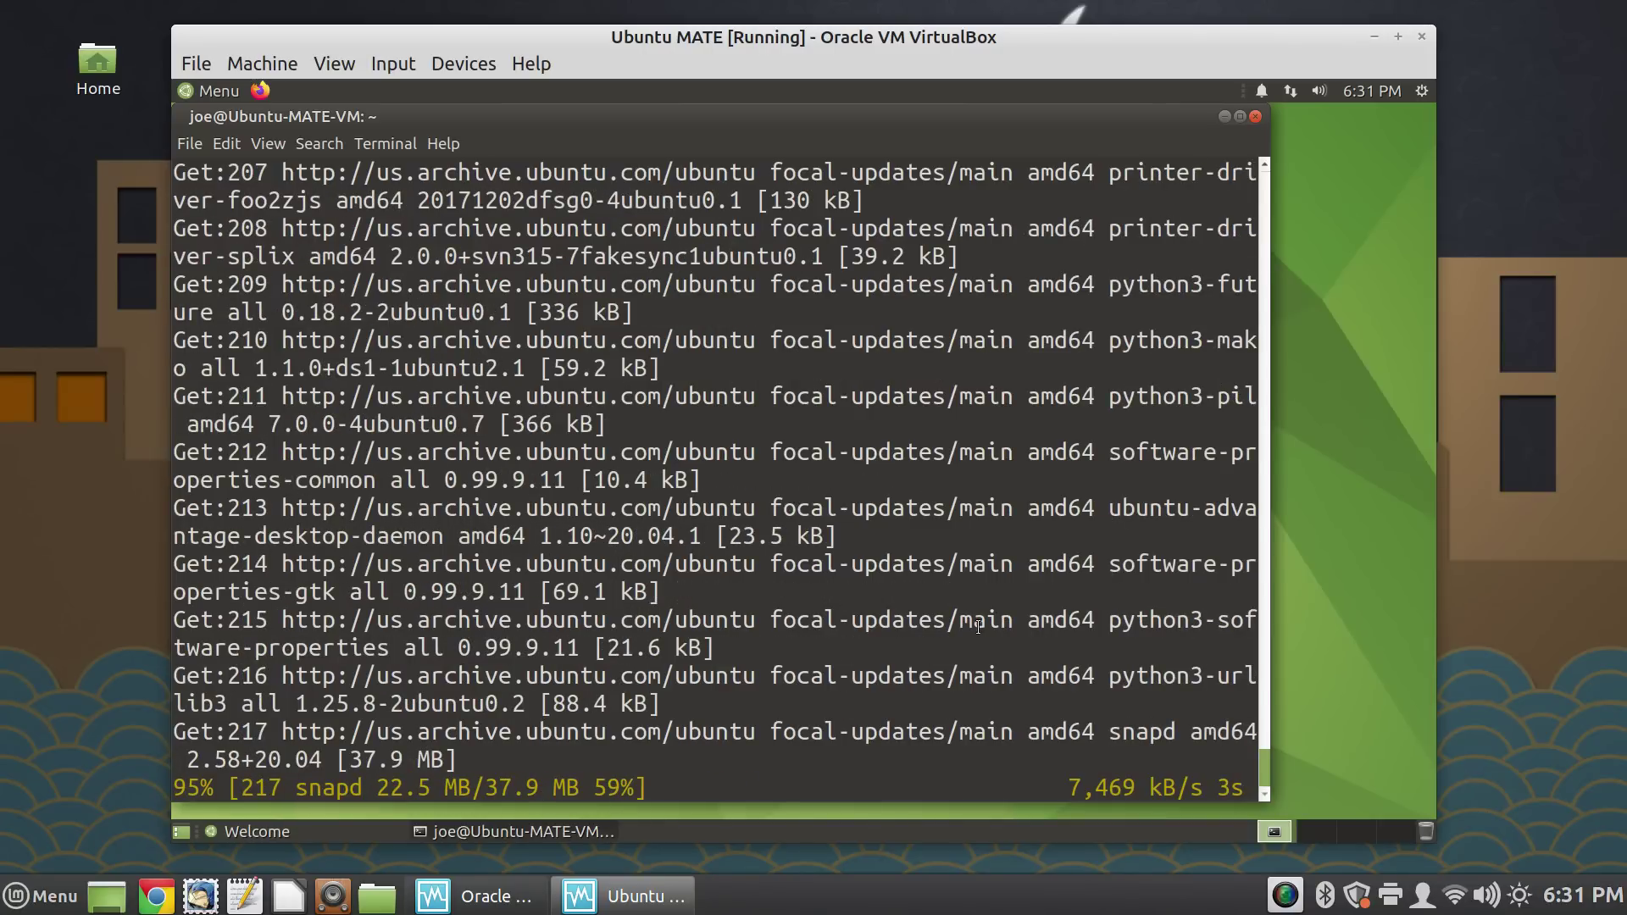
pyautogui.click(1538, 464)
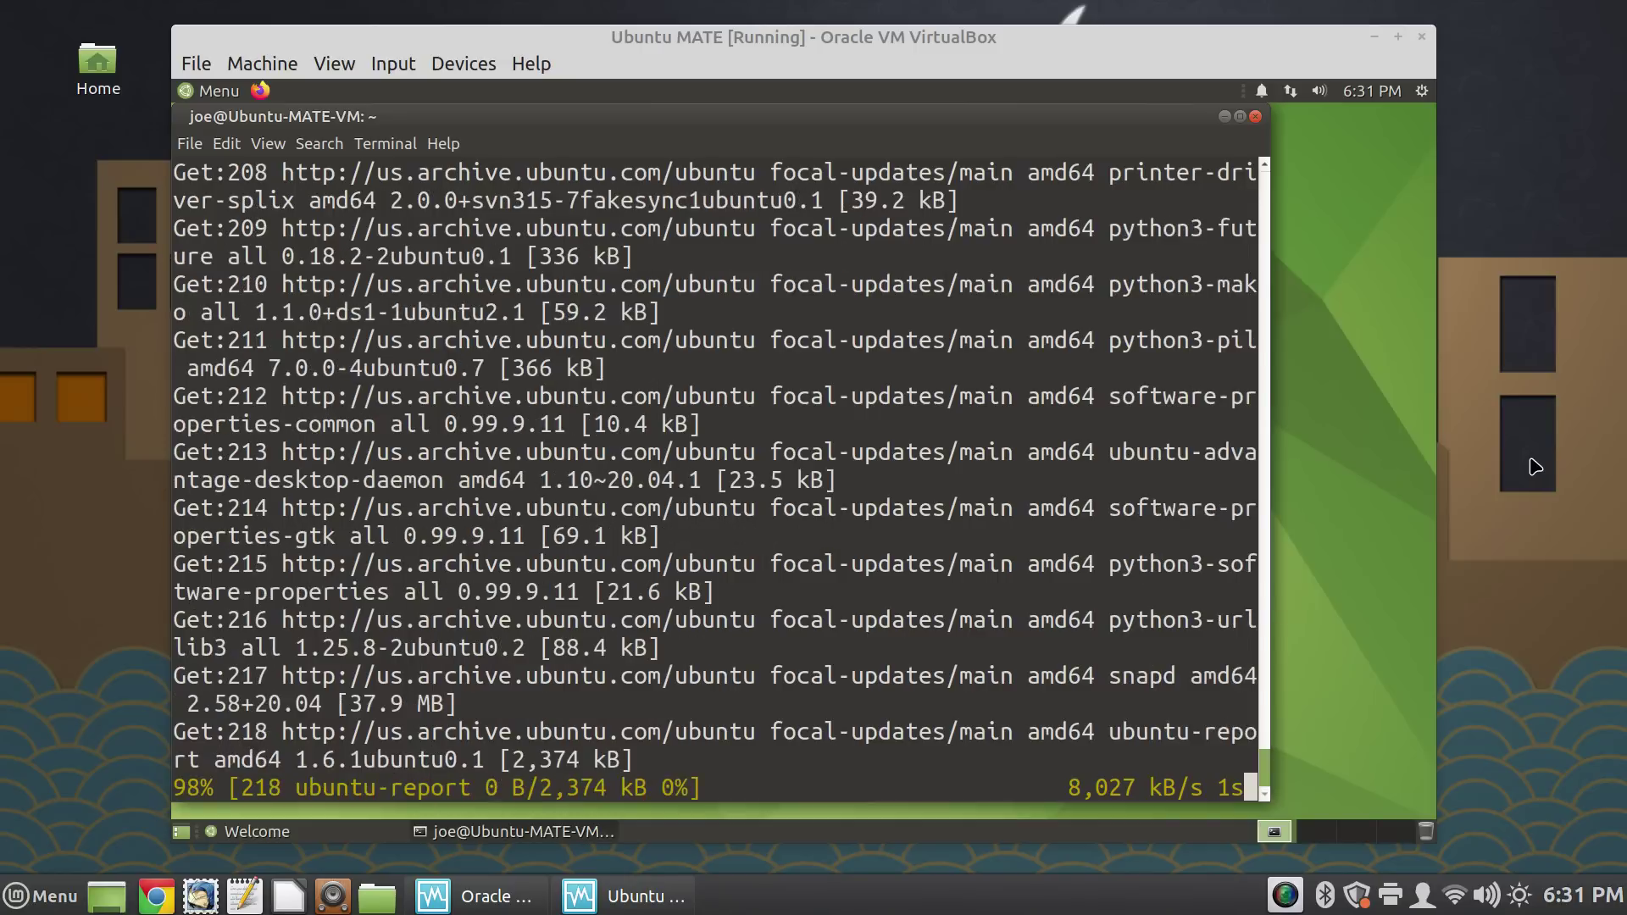